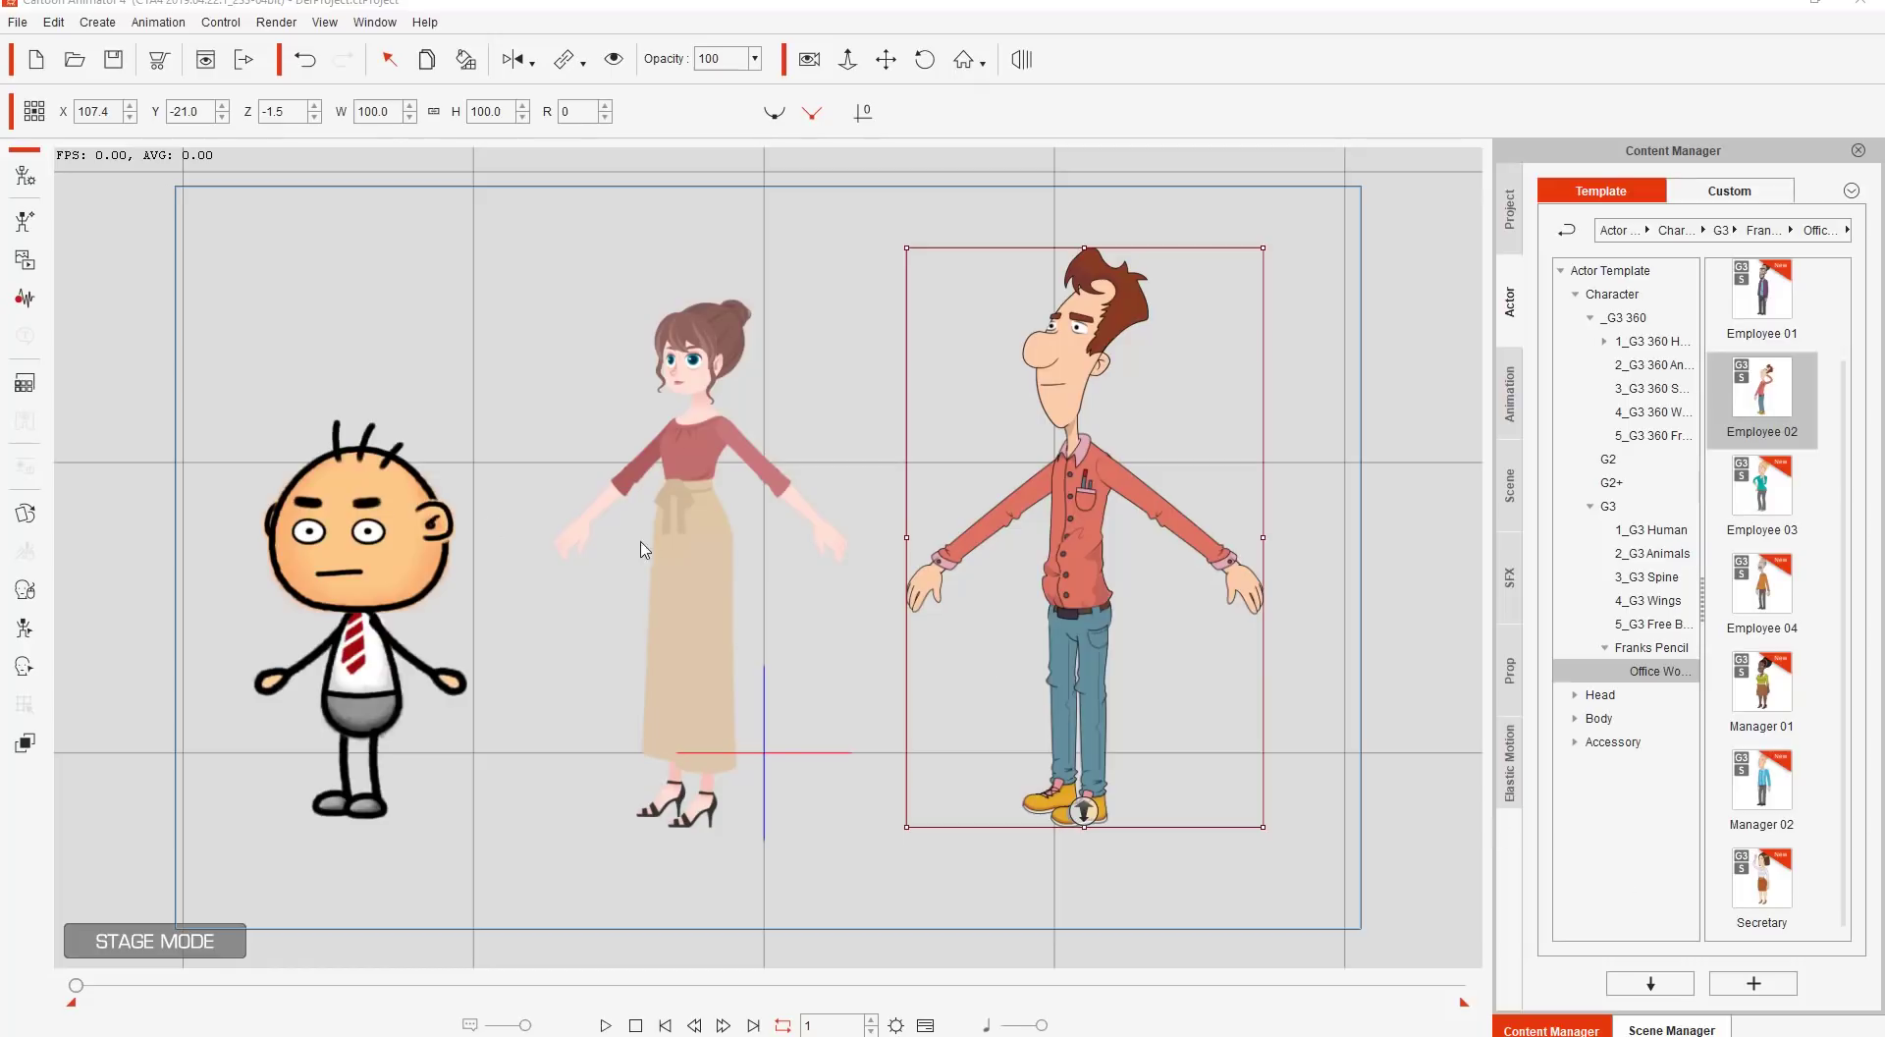
Browse the G3 360 human actor templates from Martha to Ted for comparison with the stage characters.
click(670, 557)
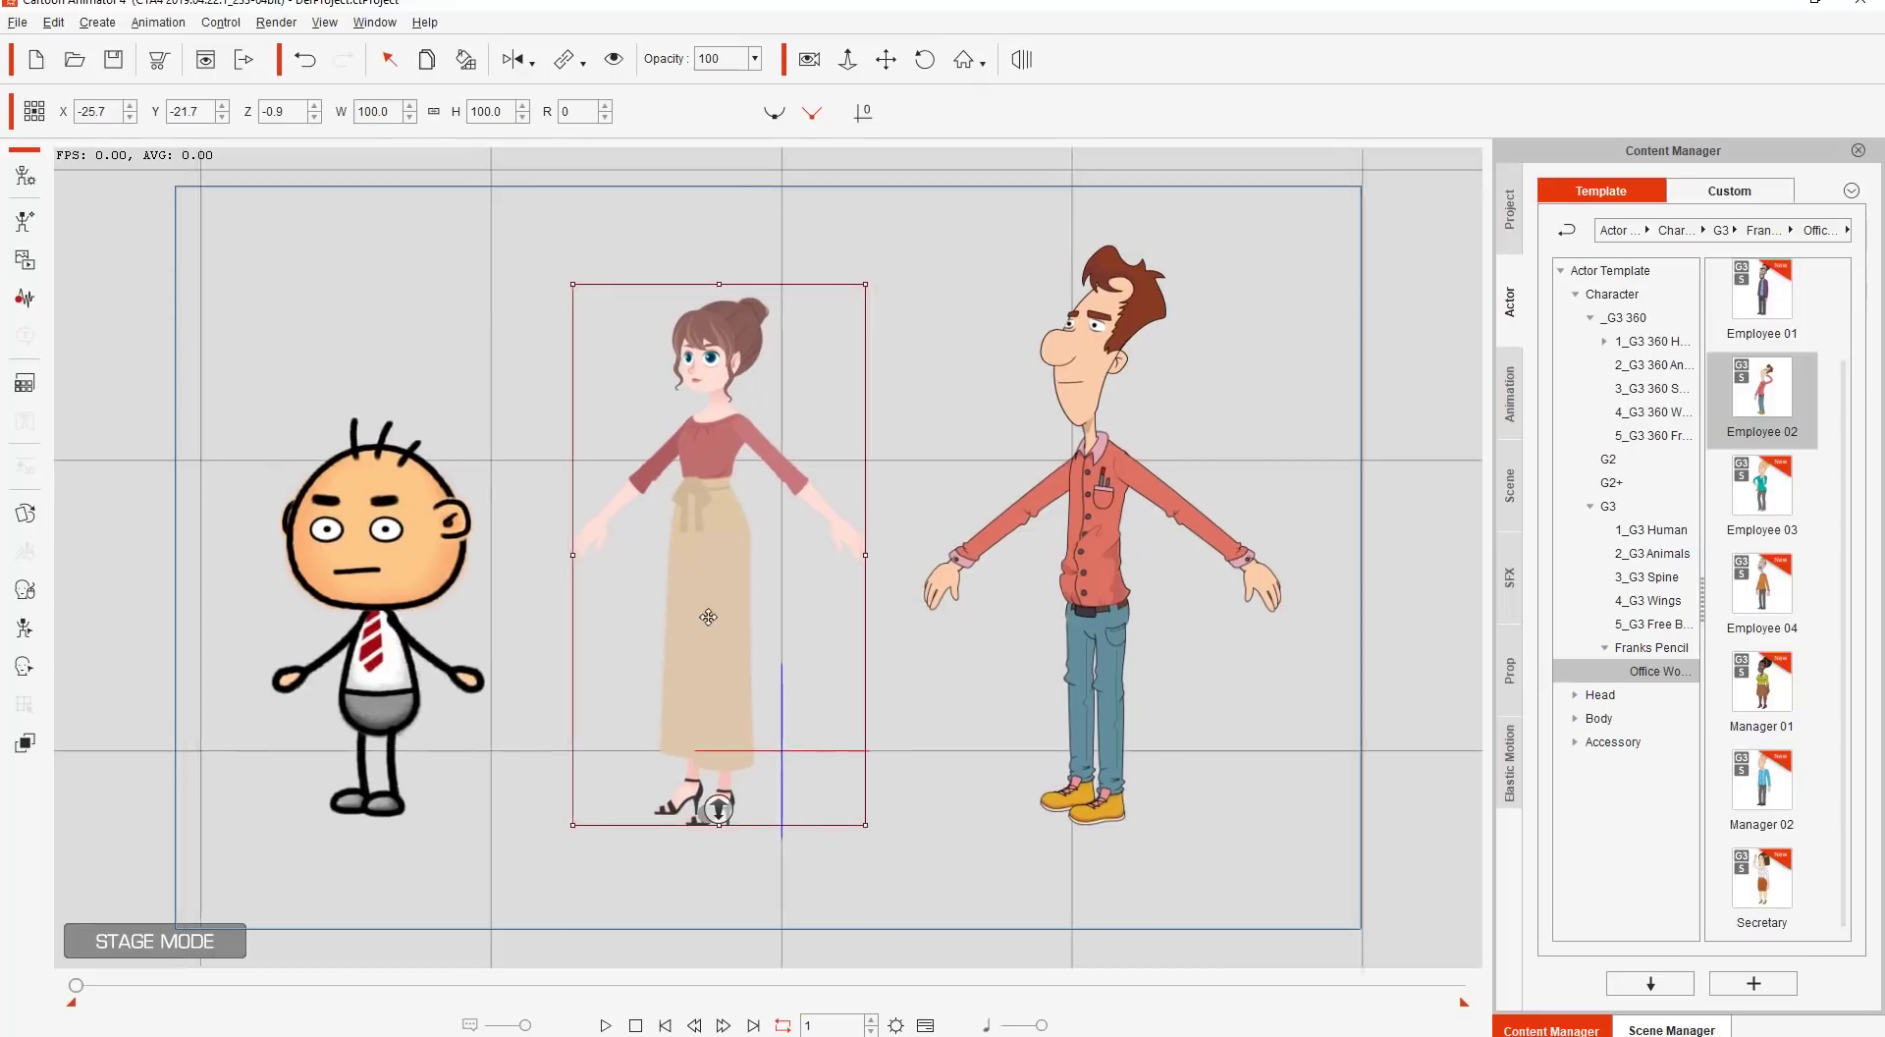
scroll(703, 627, up, 2)
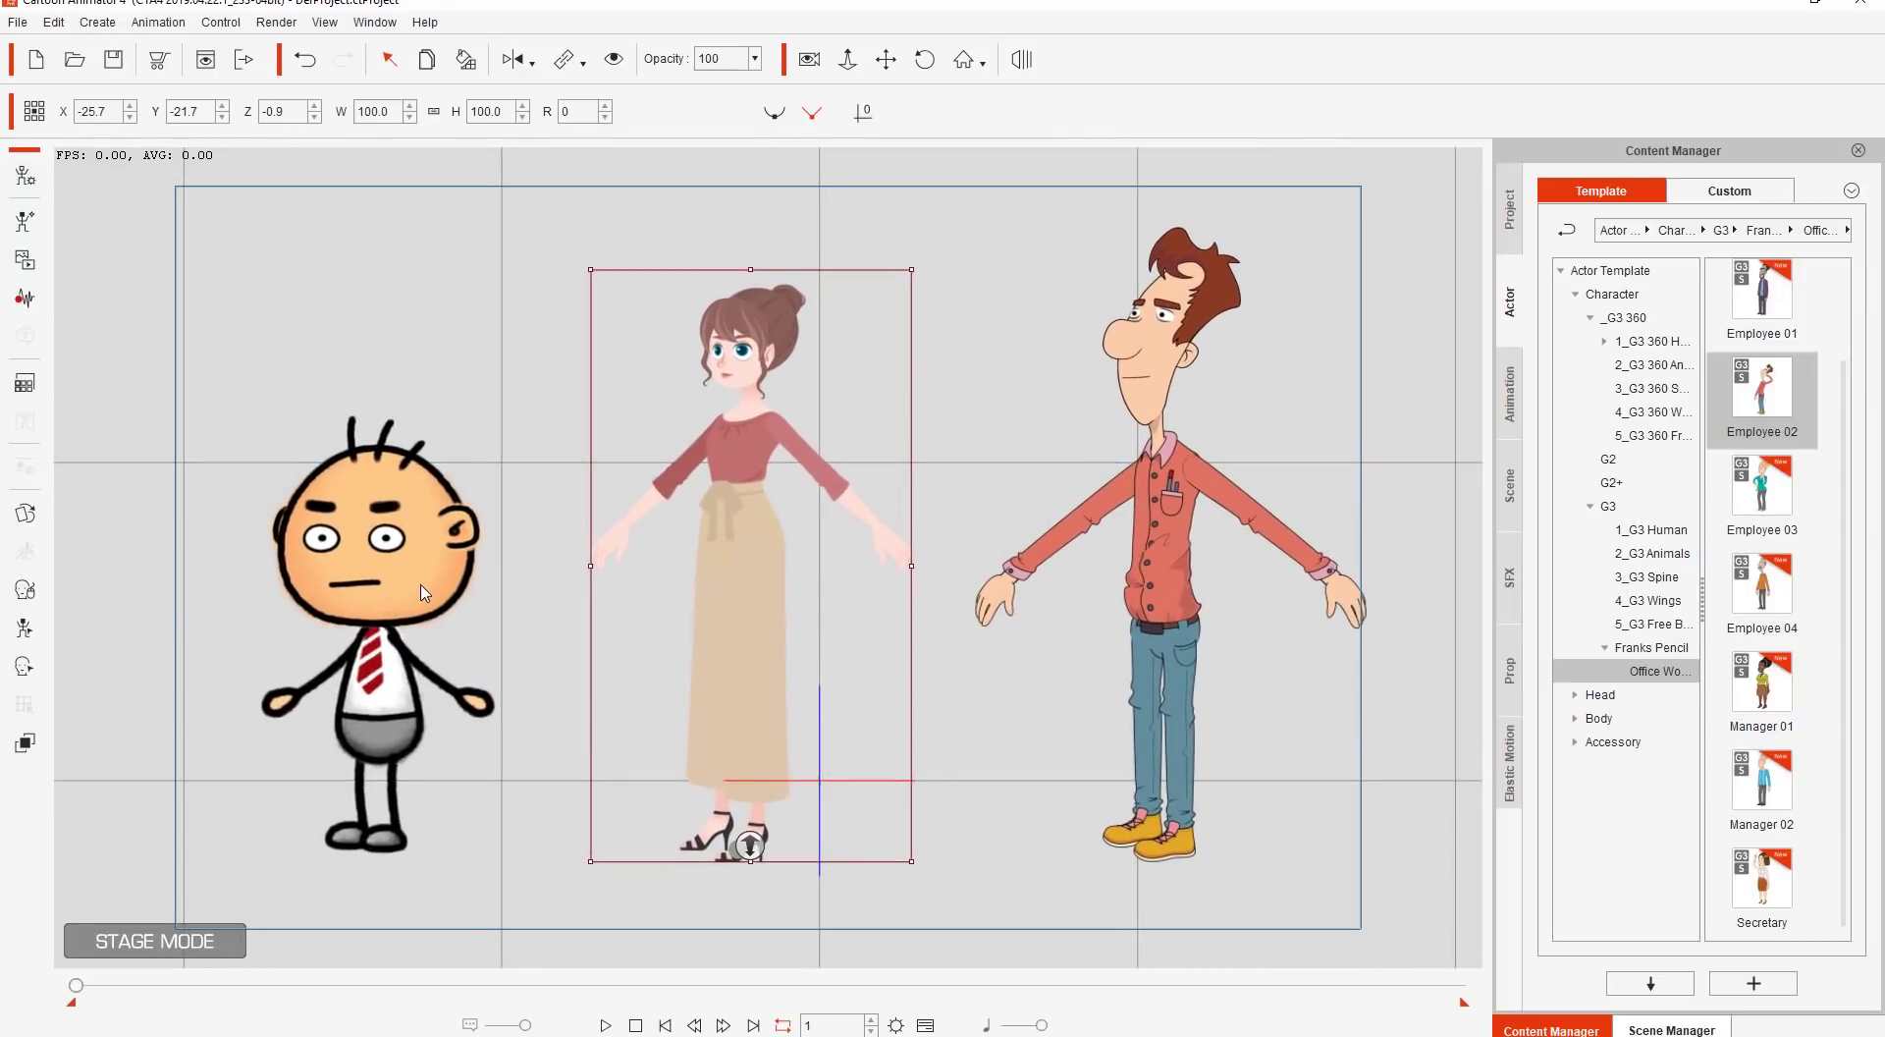
click(1641, 317)
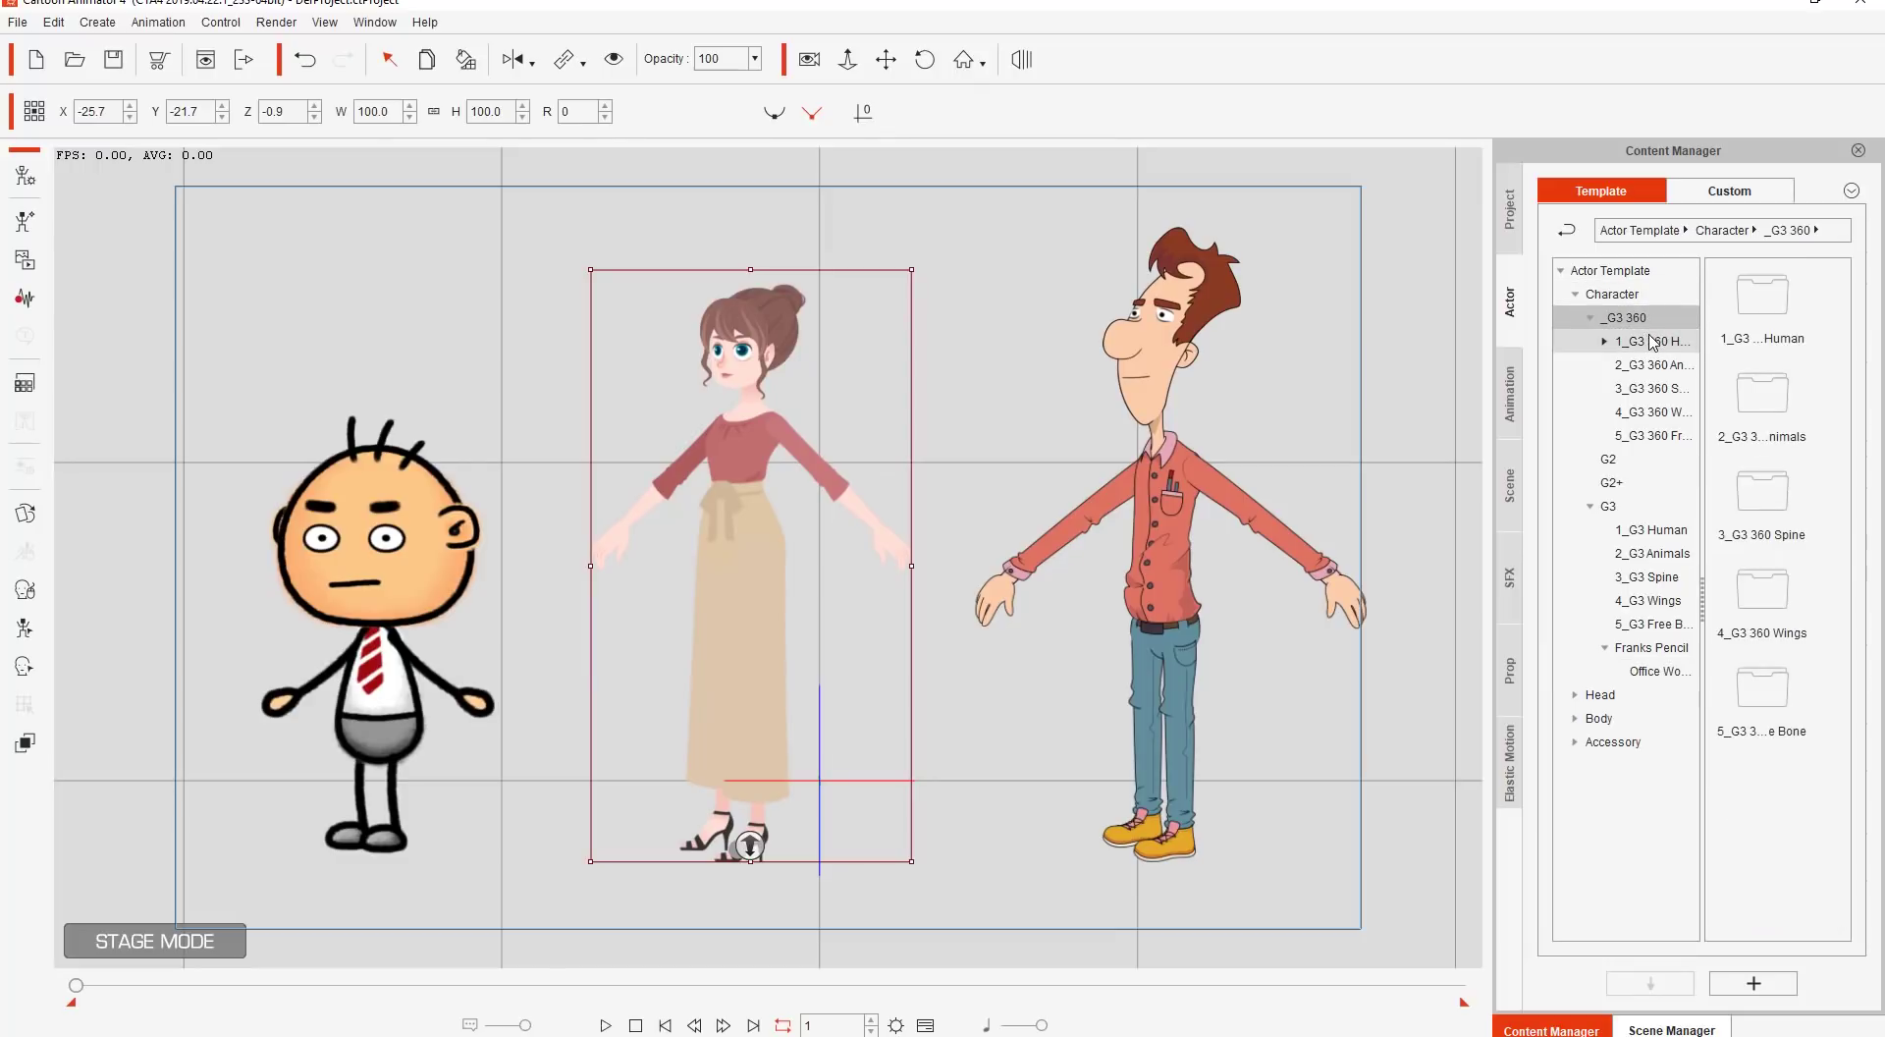
click(1652, 344)
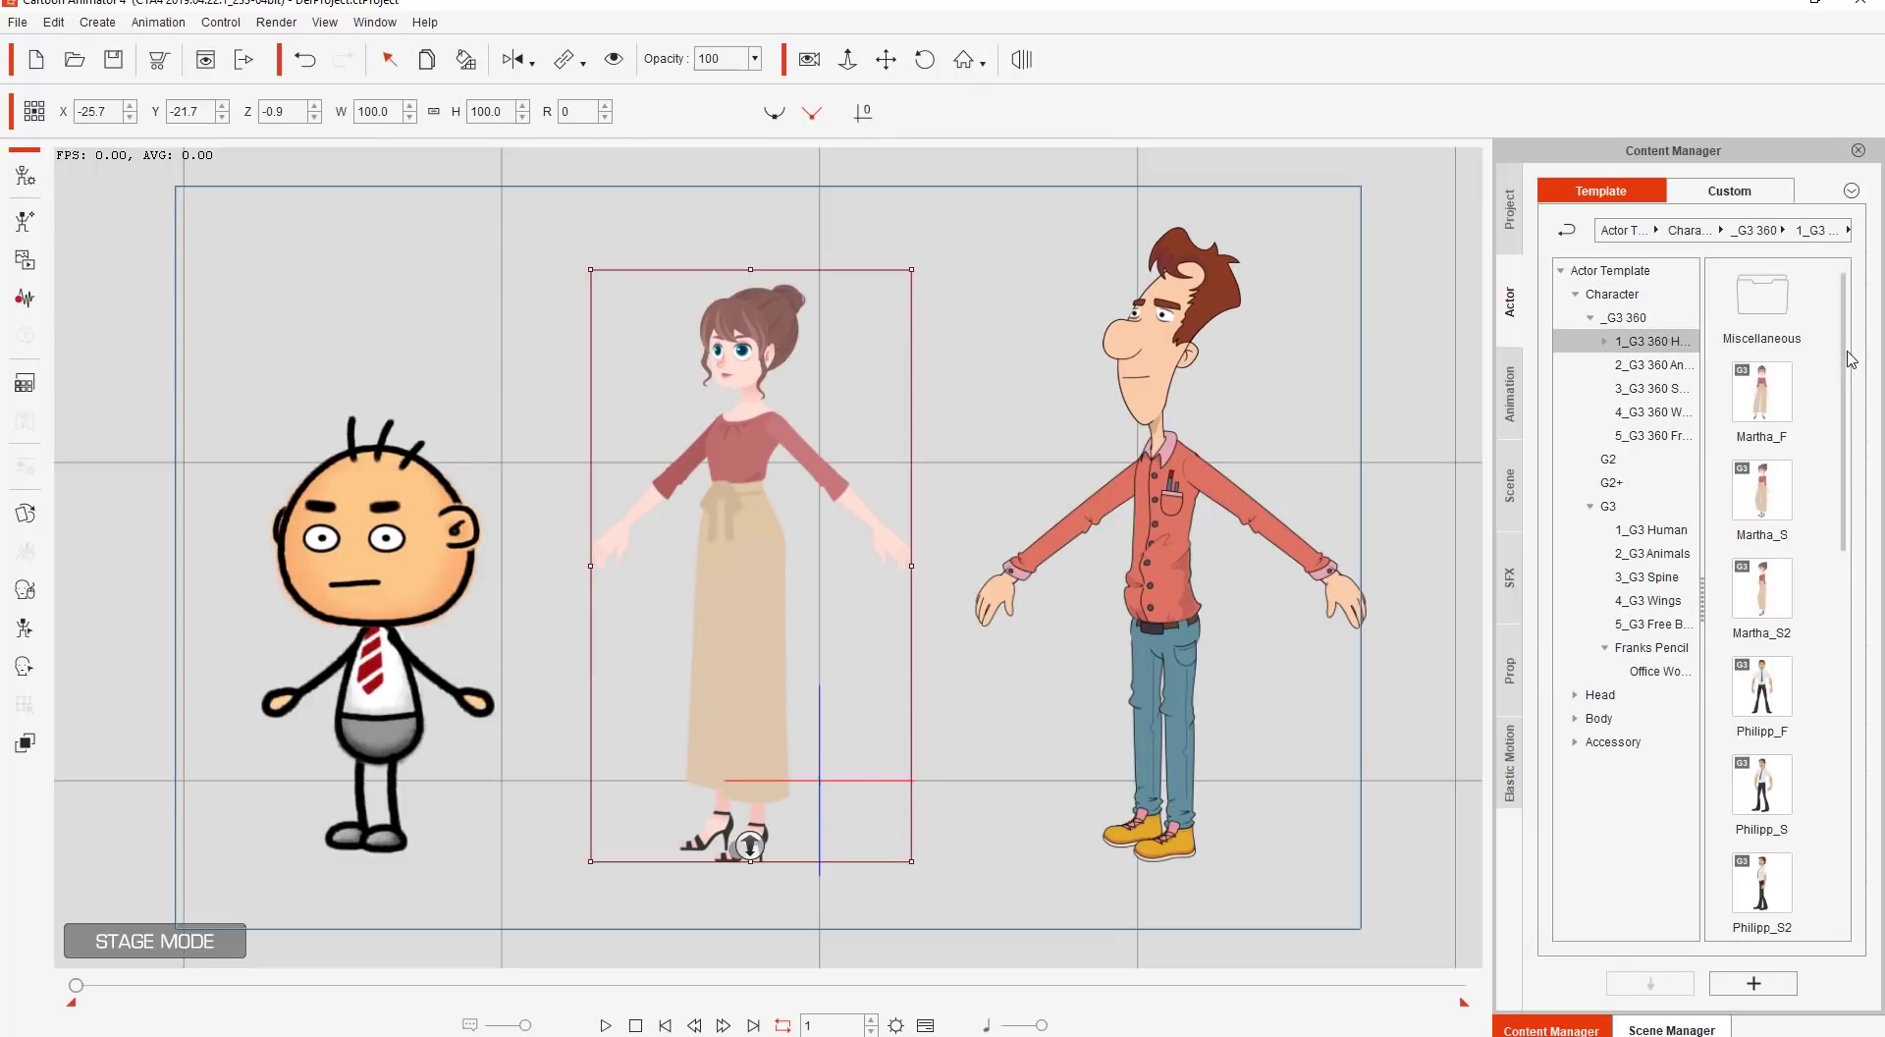
drag(1844, 478, 1844, 844)
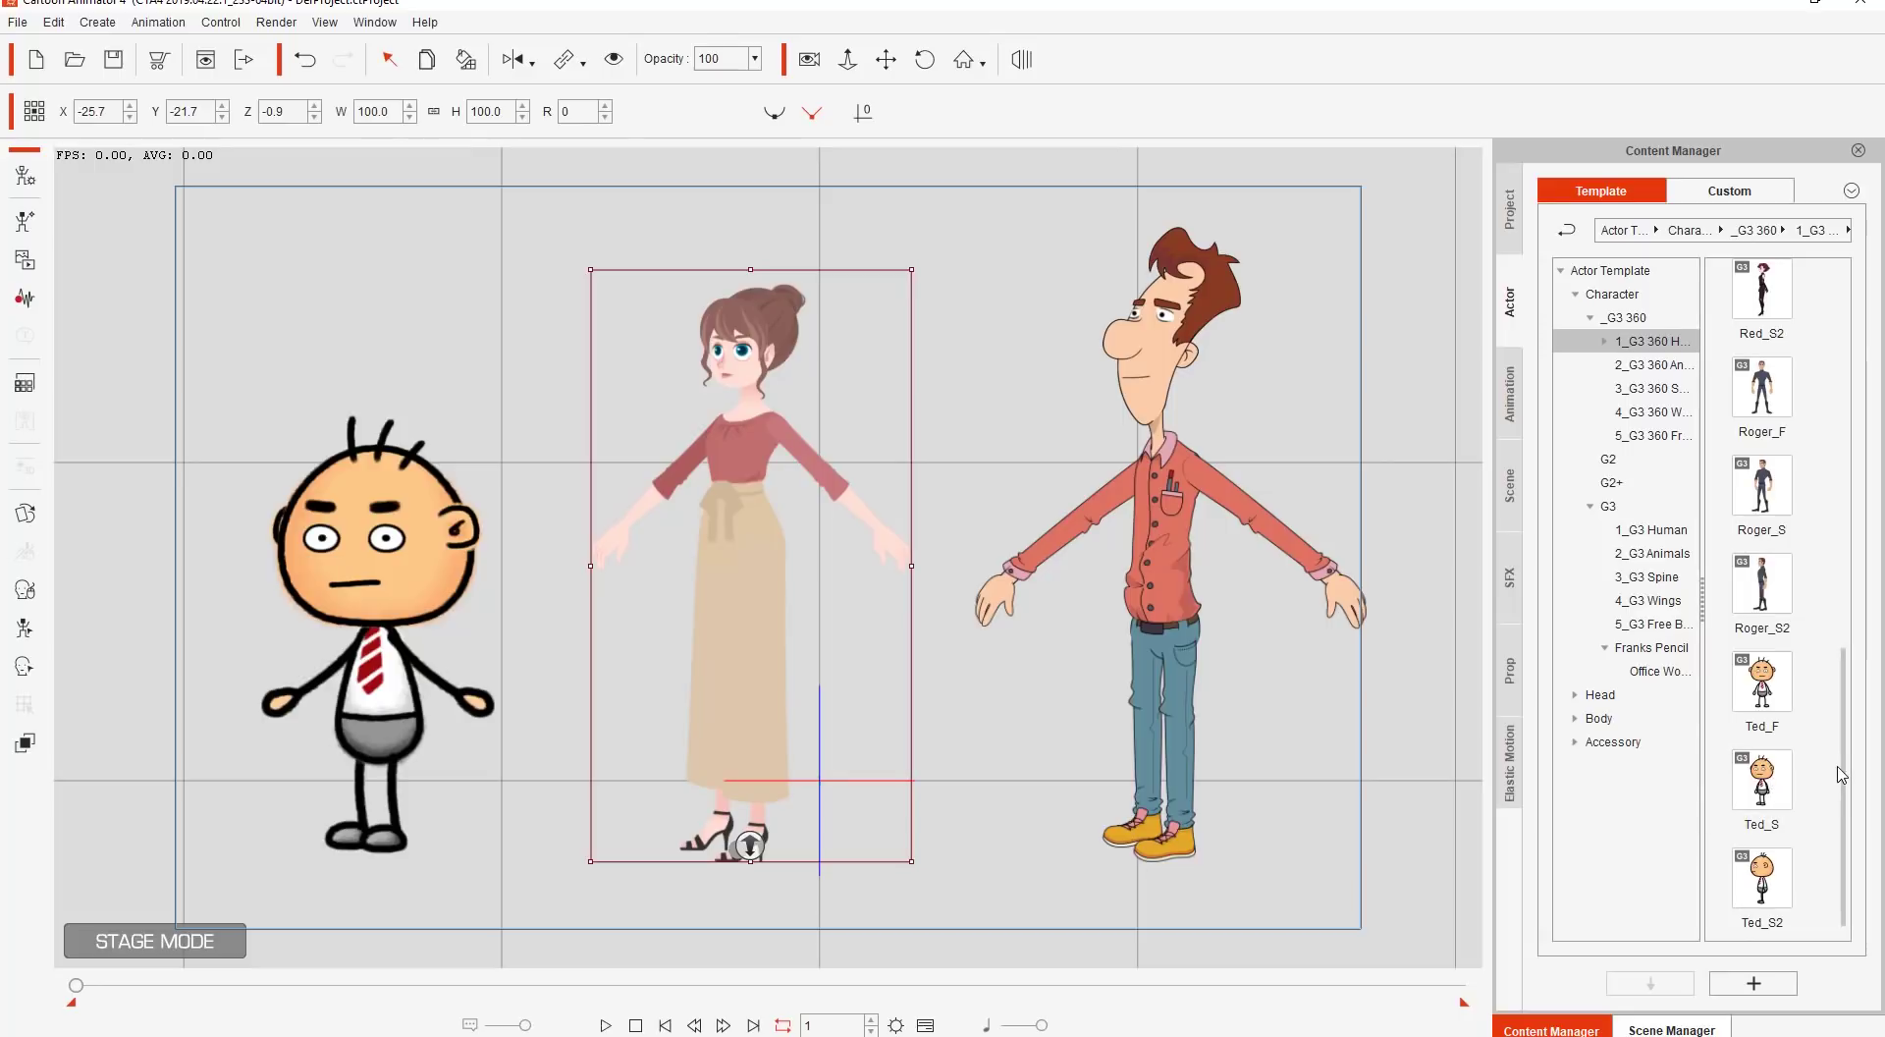
drag(1836, 864, 1835, 471)
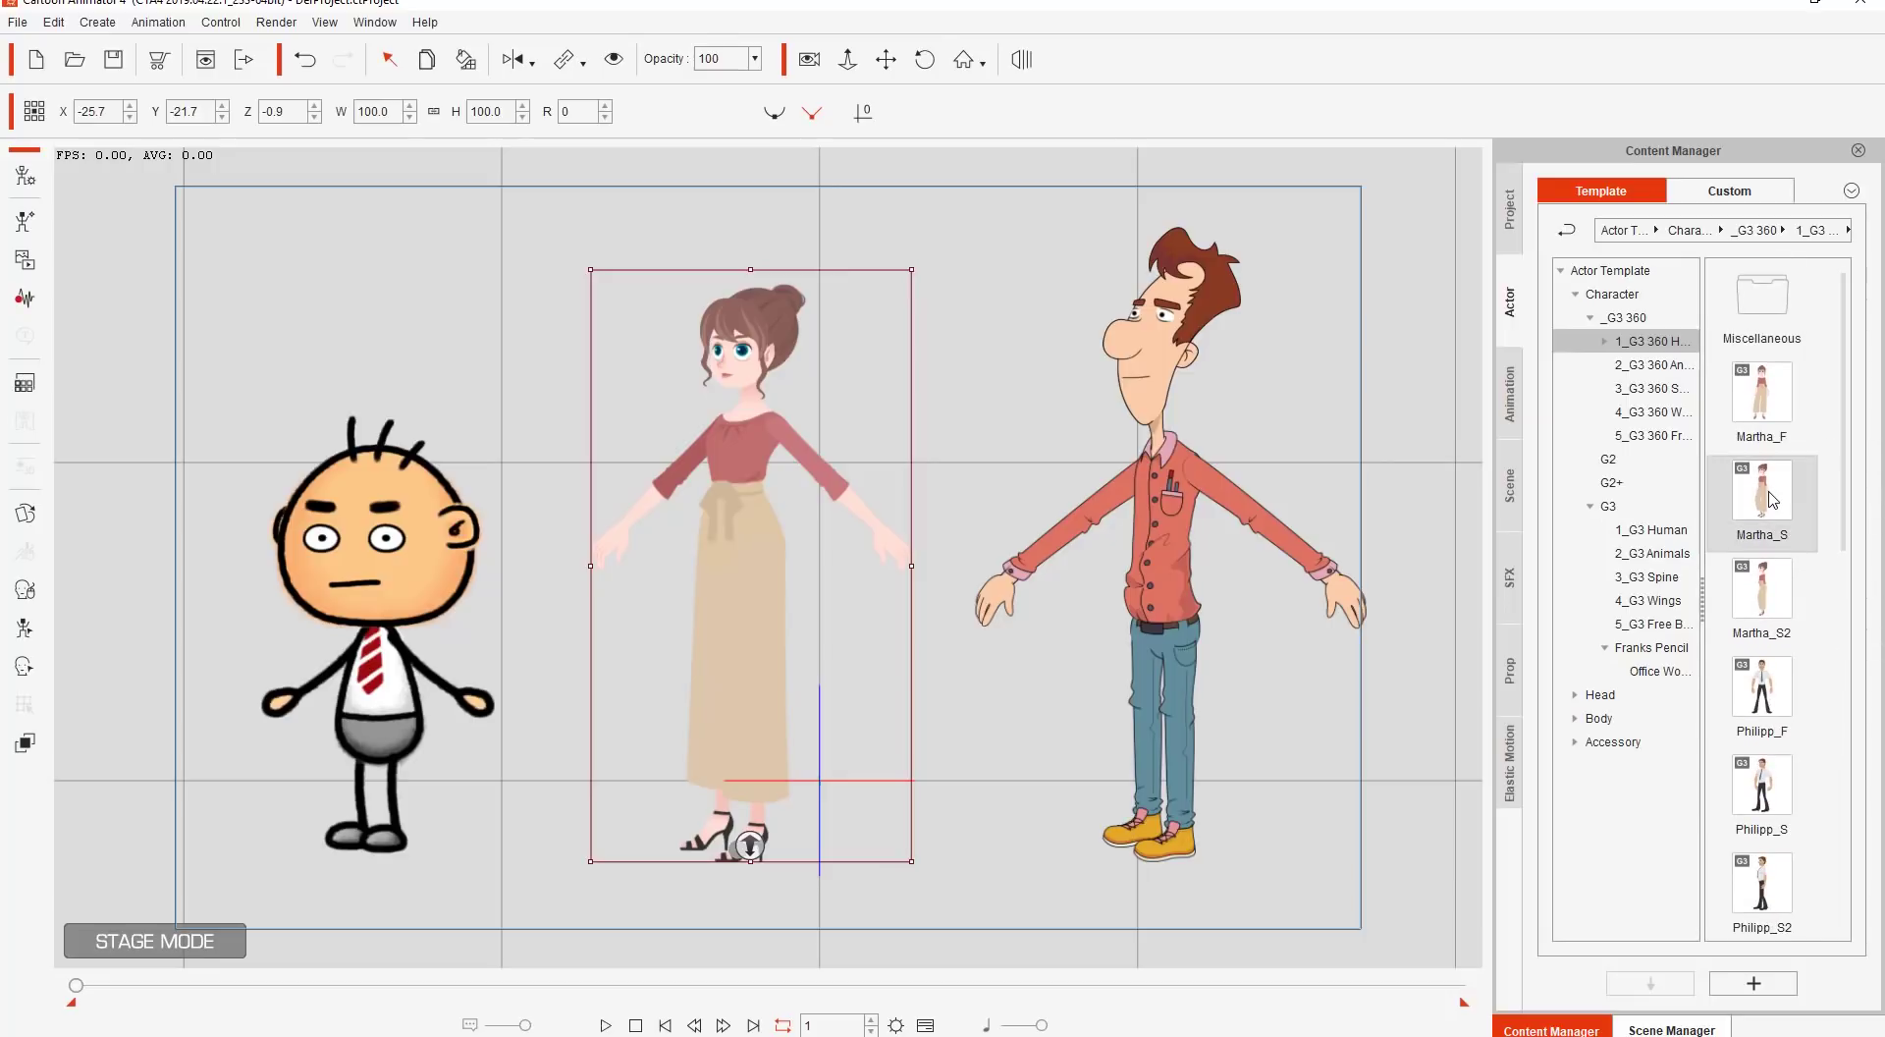
Select the tall man on stage and display the Franks Pencil Office Workers actor templates.
click(1161, 497)
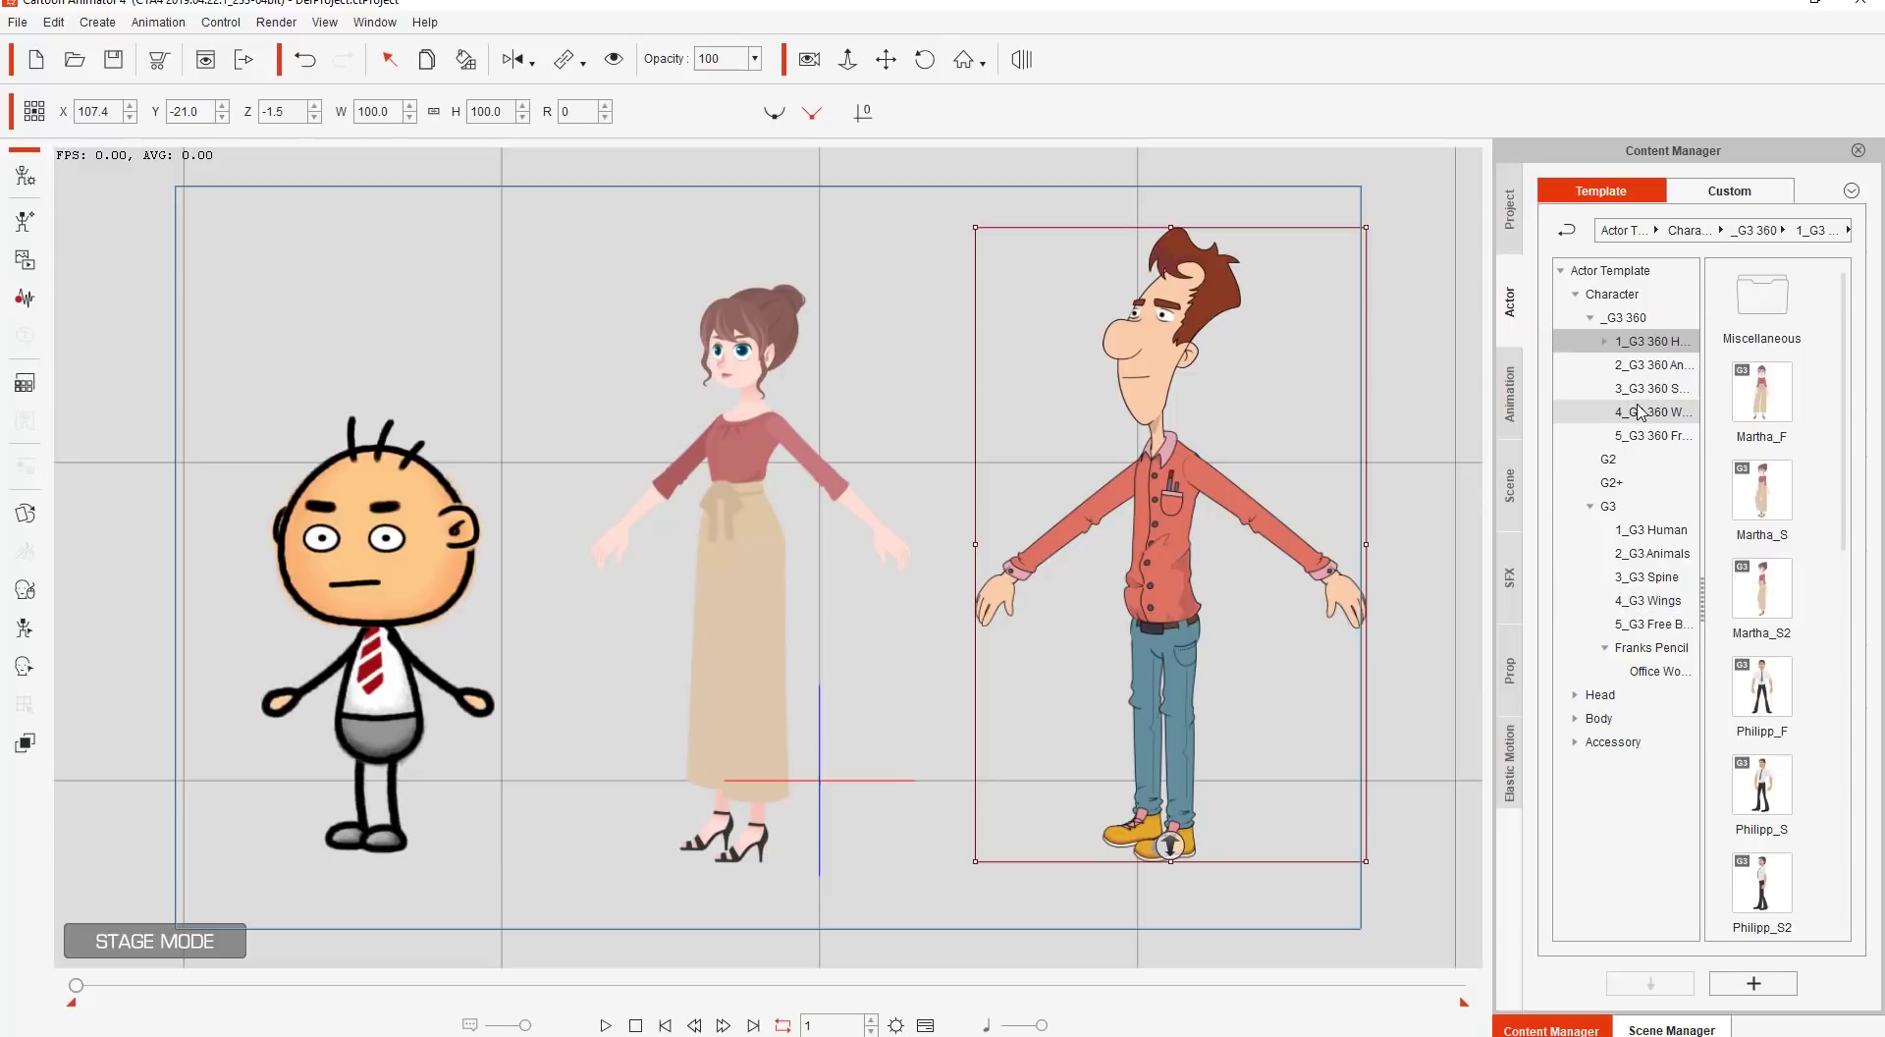
click(1653, 650)
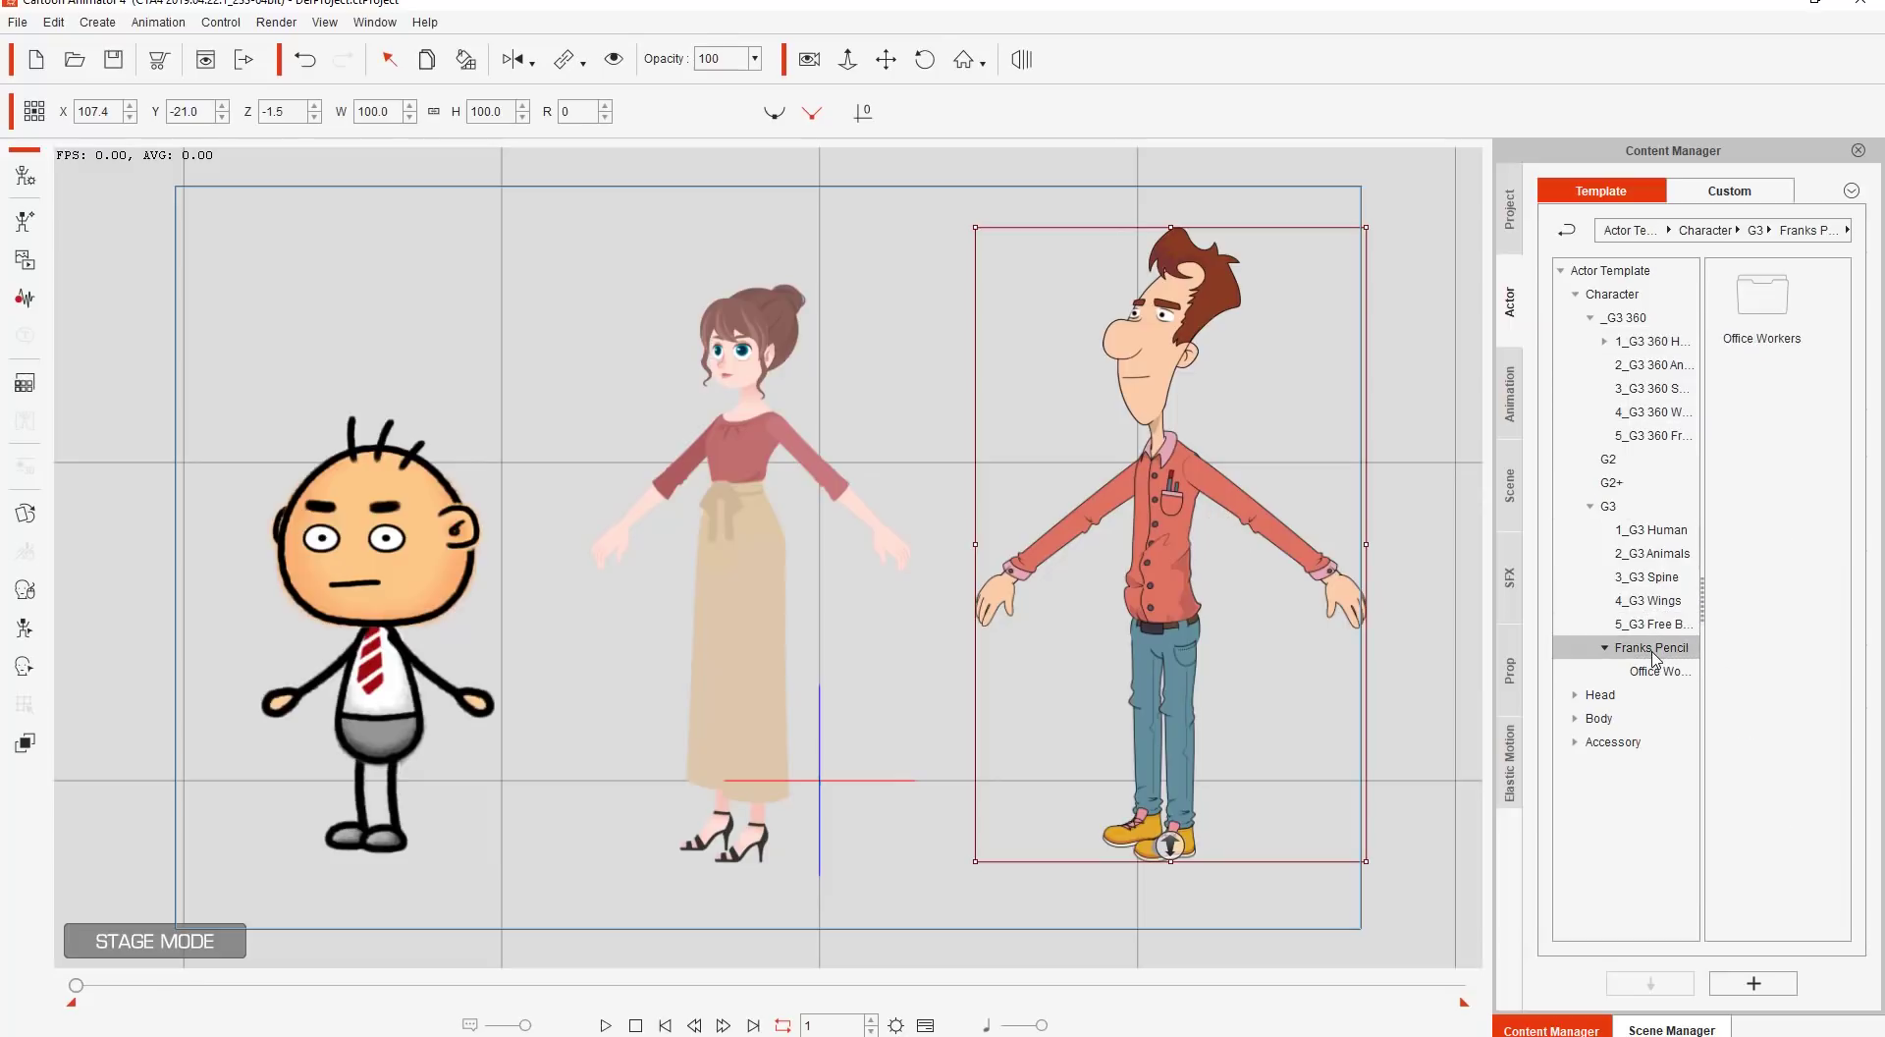
click(1656, 671)
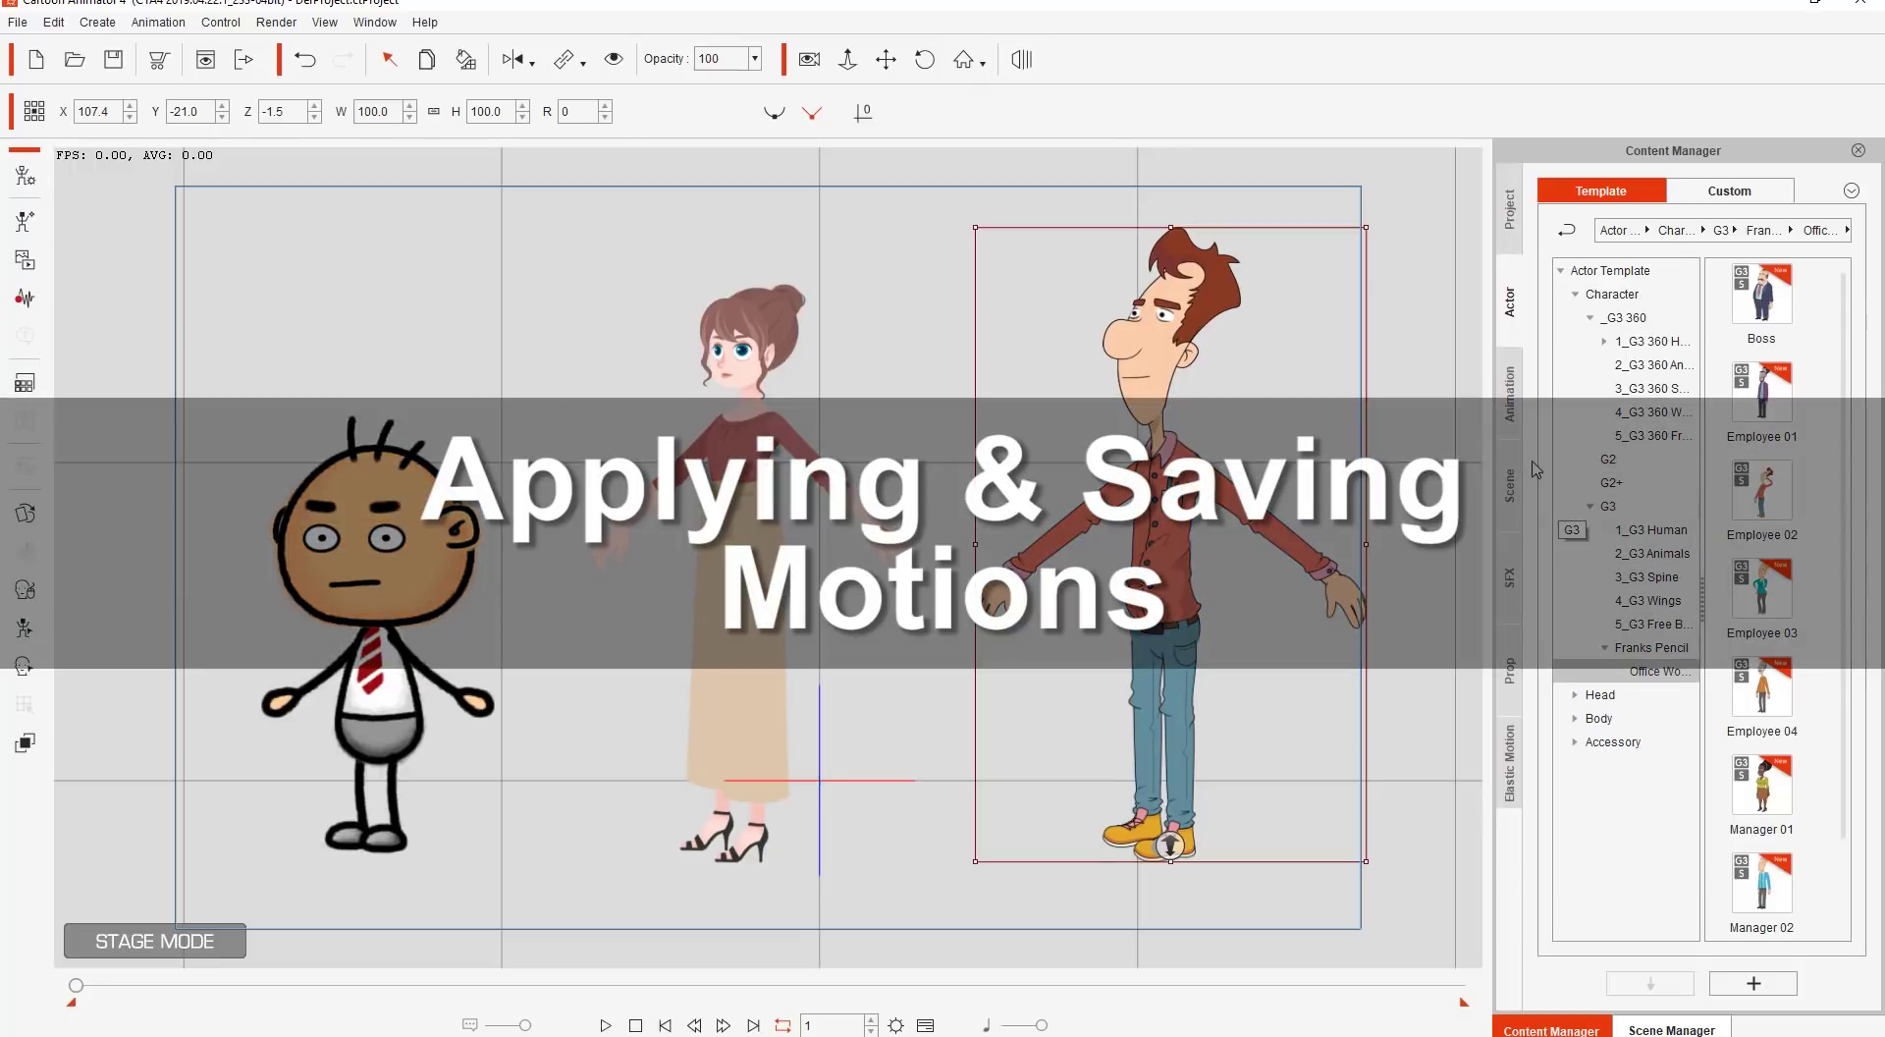
Apply the Punch motion from the G3 Human Turners_Male Side templates to the bald character and stop its playback.
click(1516, 410)
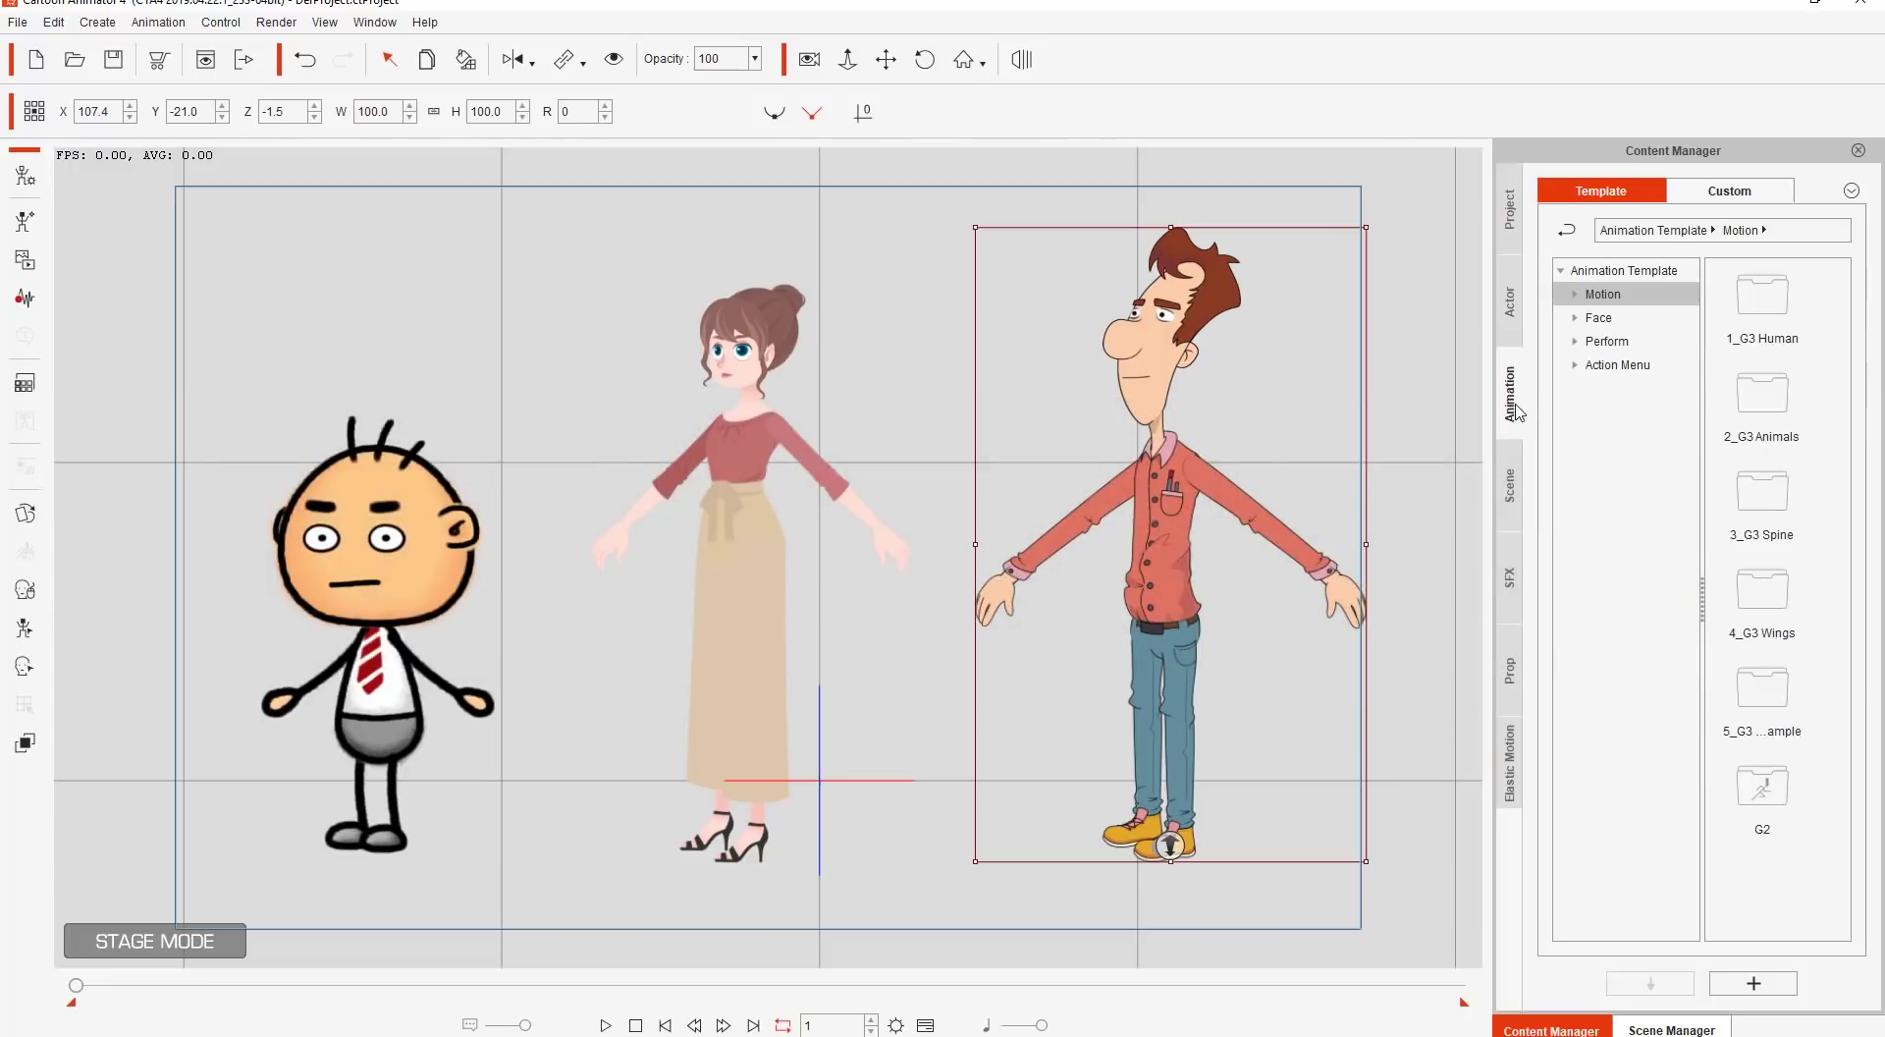
click(1575, 294)
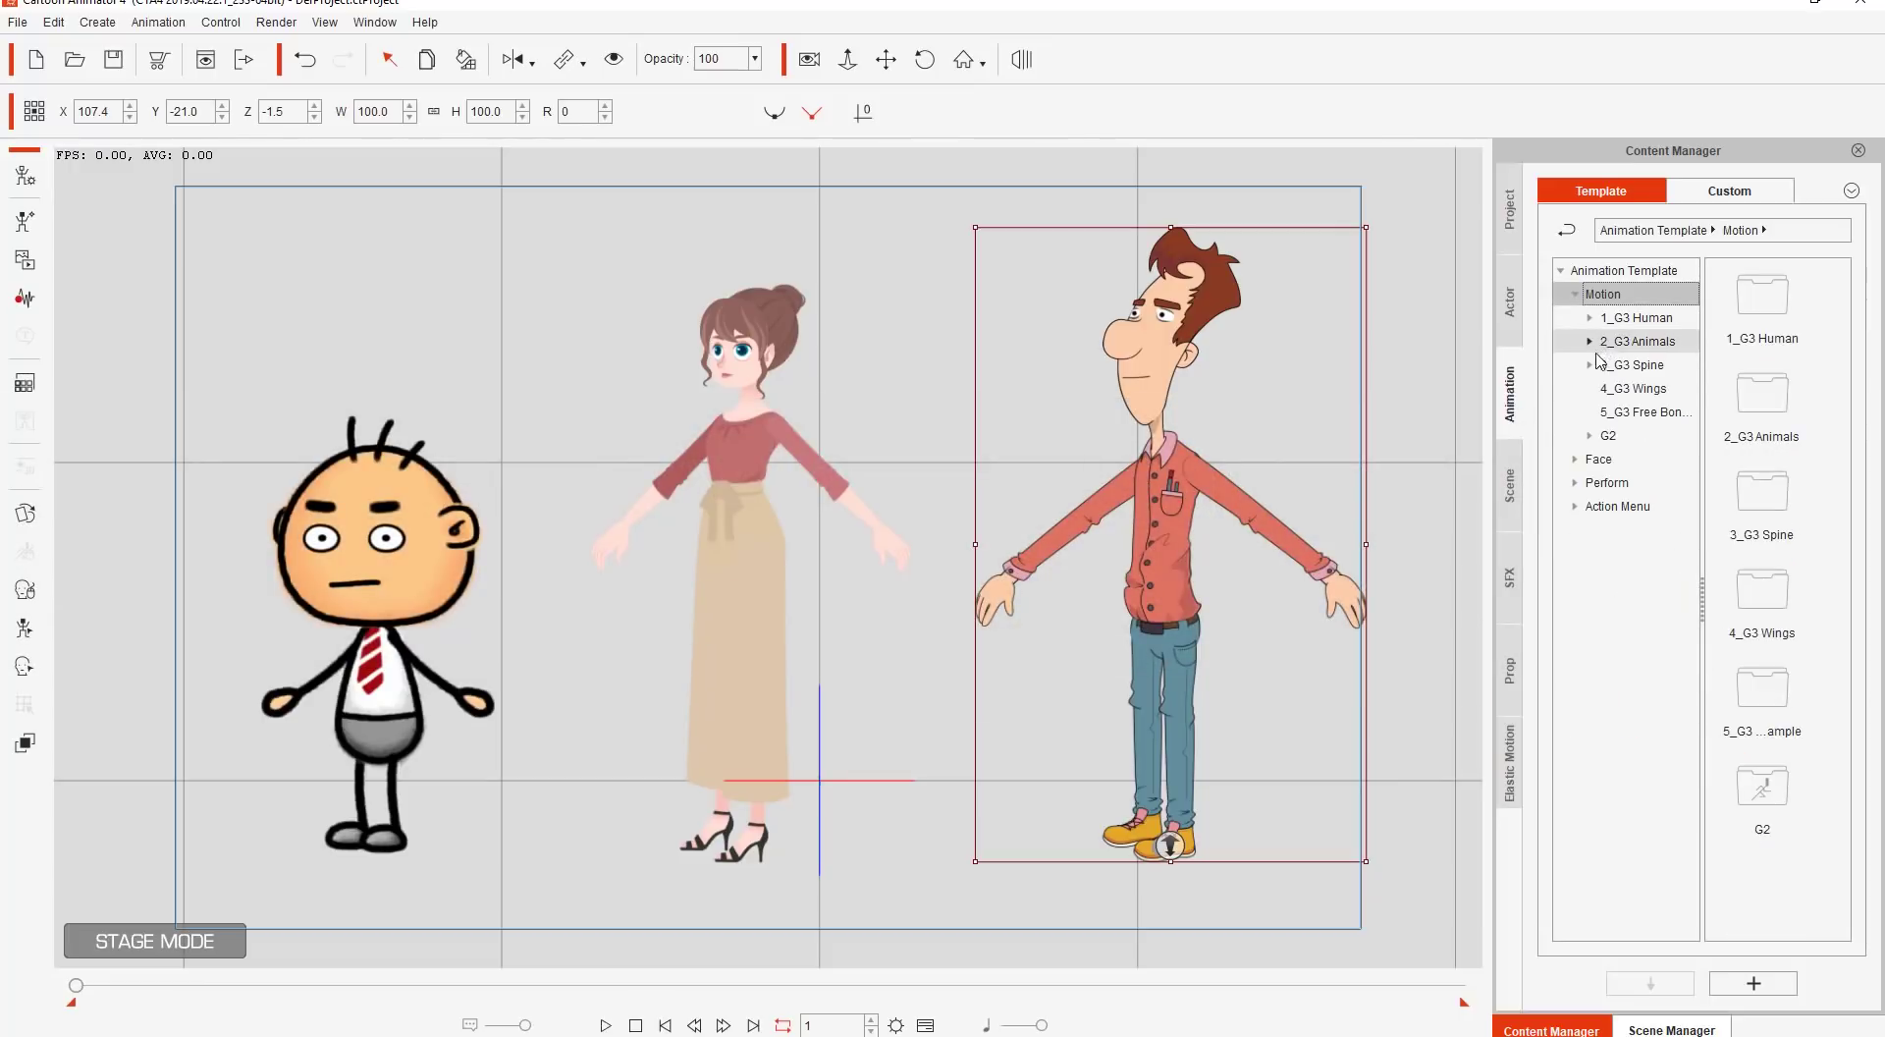
click(1589, 317)
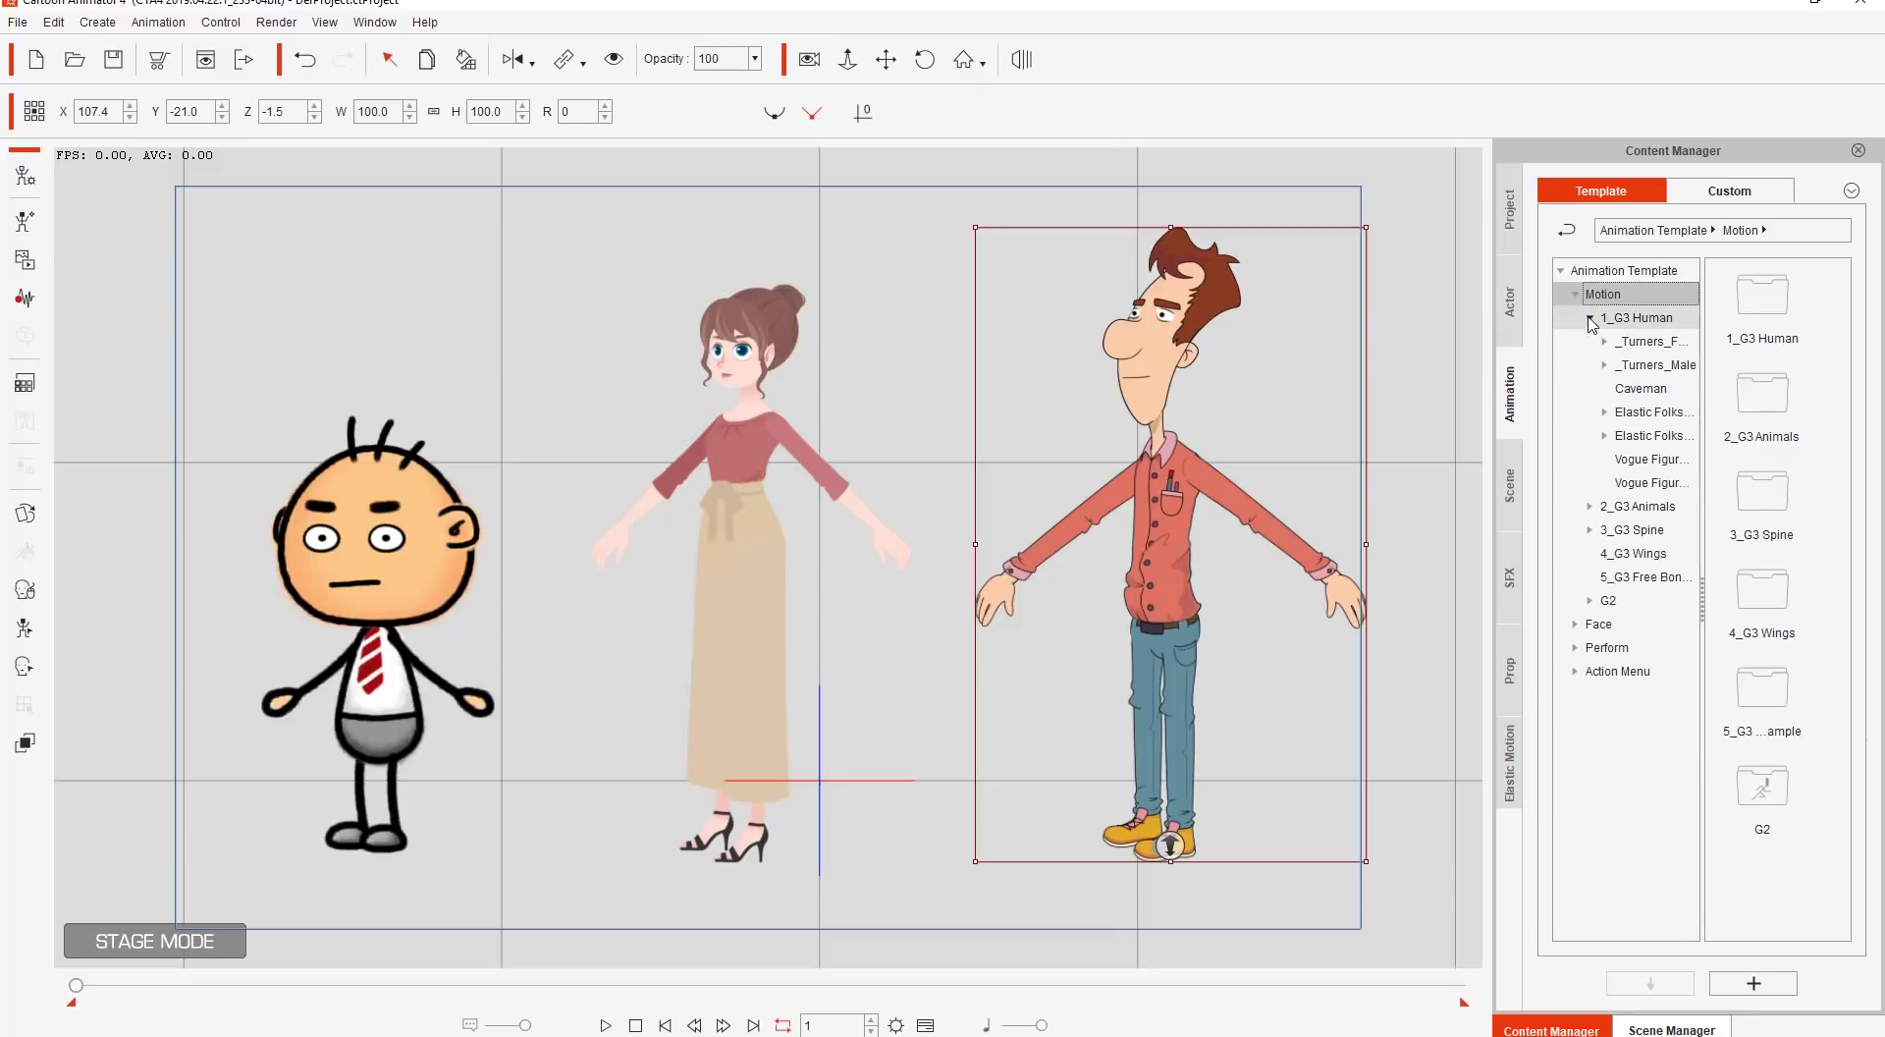
click(1604, 364)
click(1641, 411)
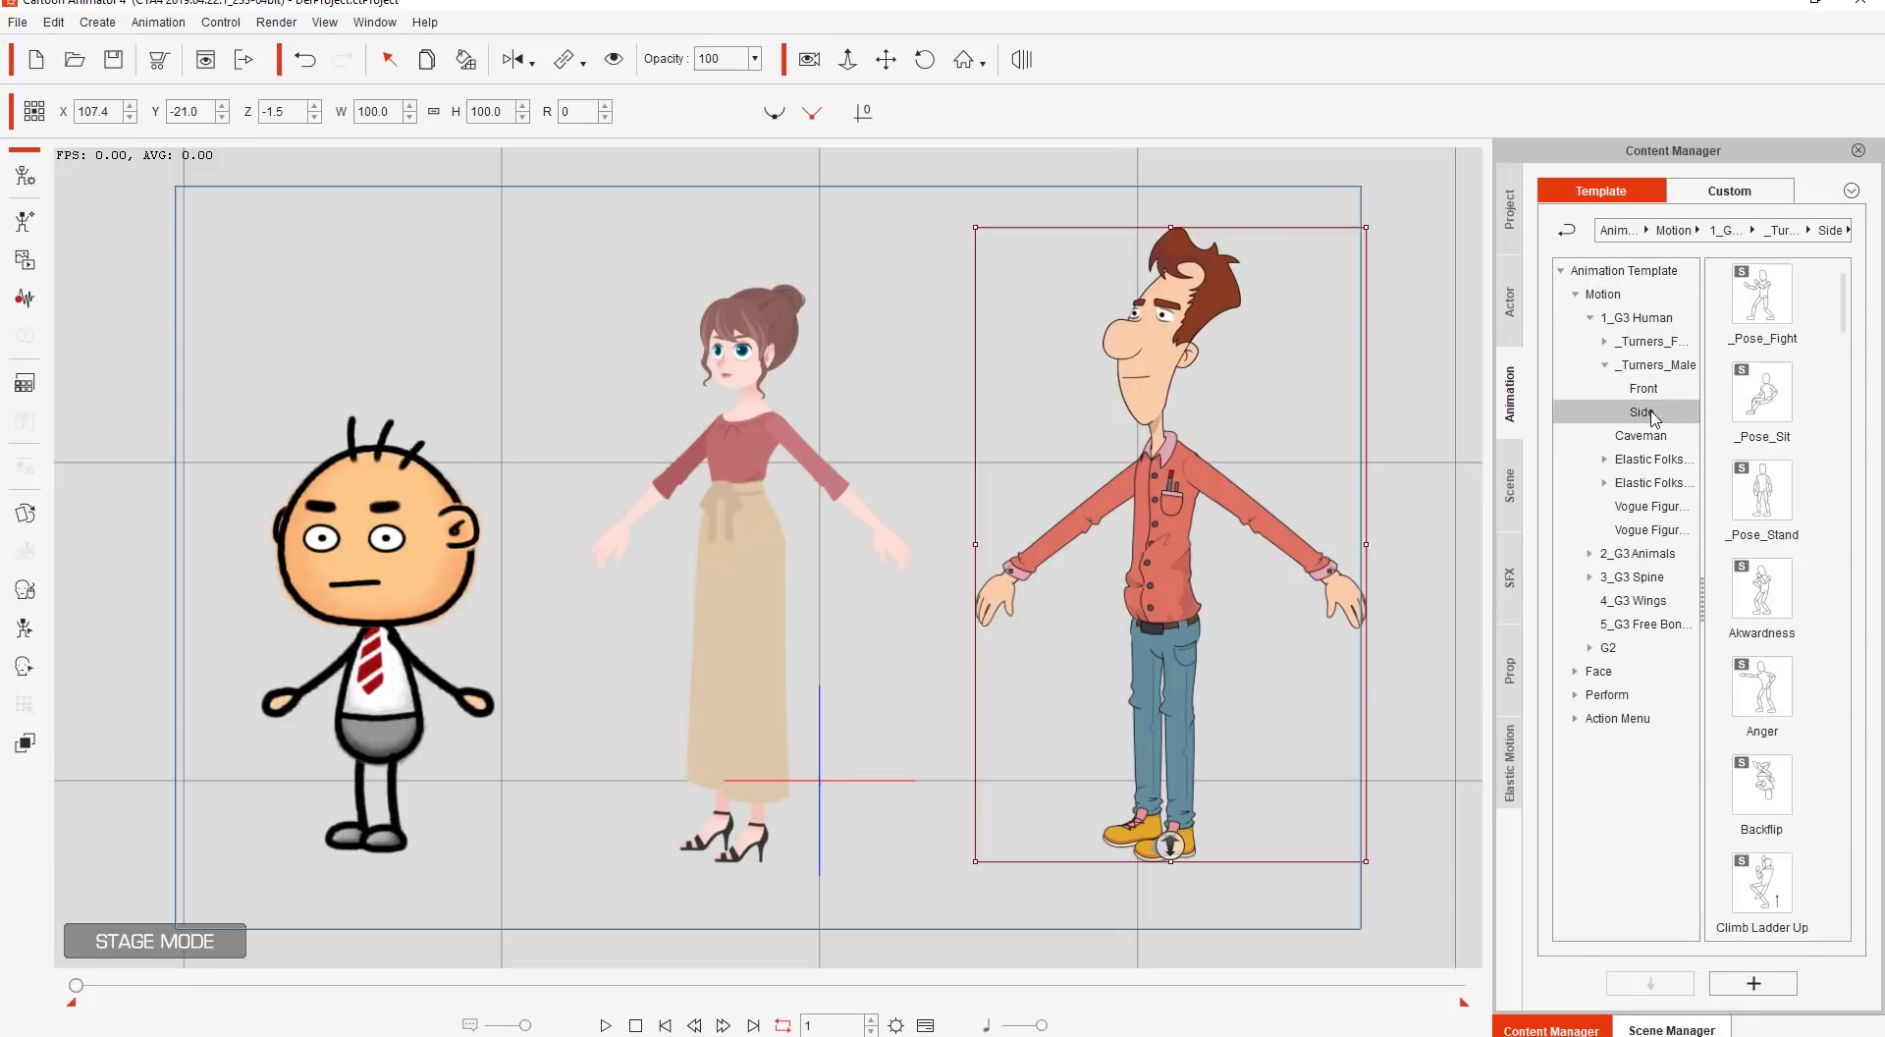
drag(1846, 312, 1843, 596)
drag(1761, 476, 349, 594)
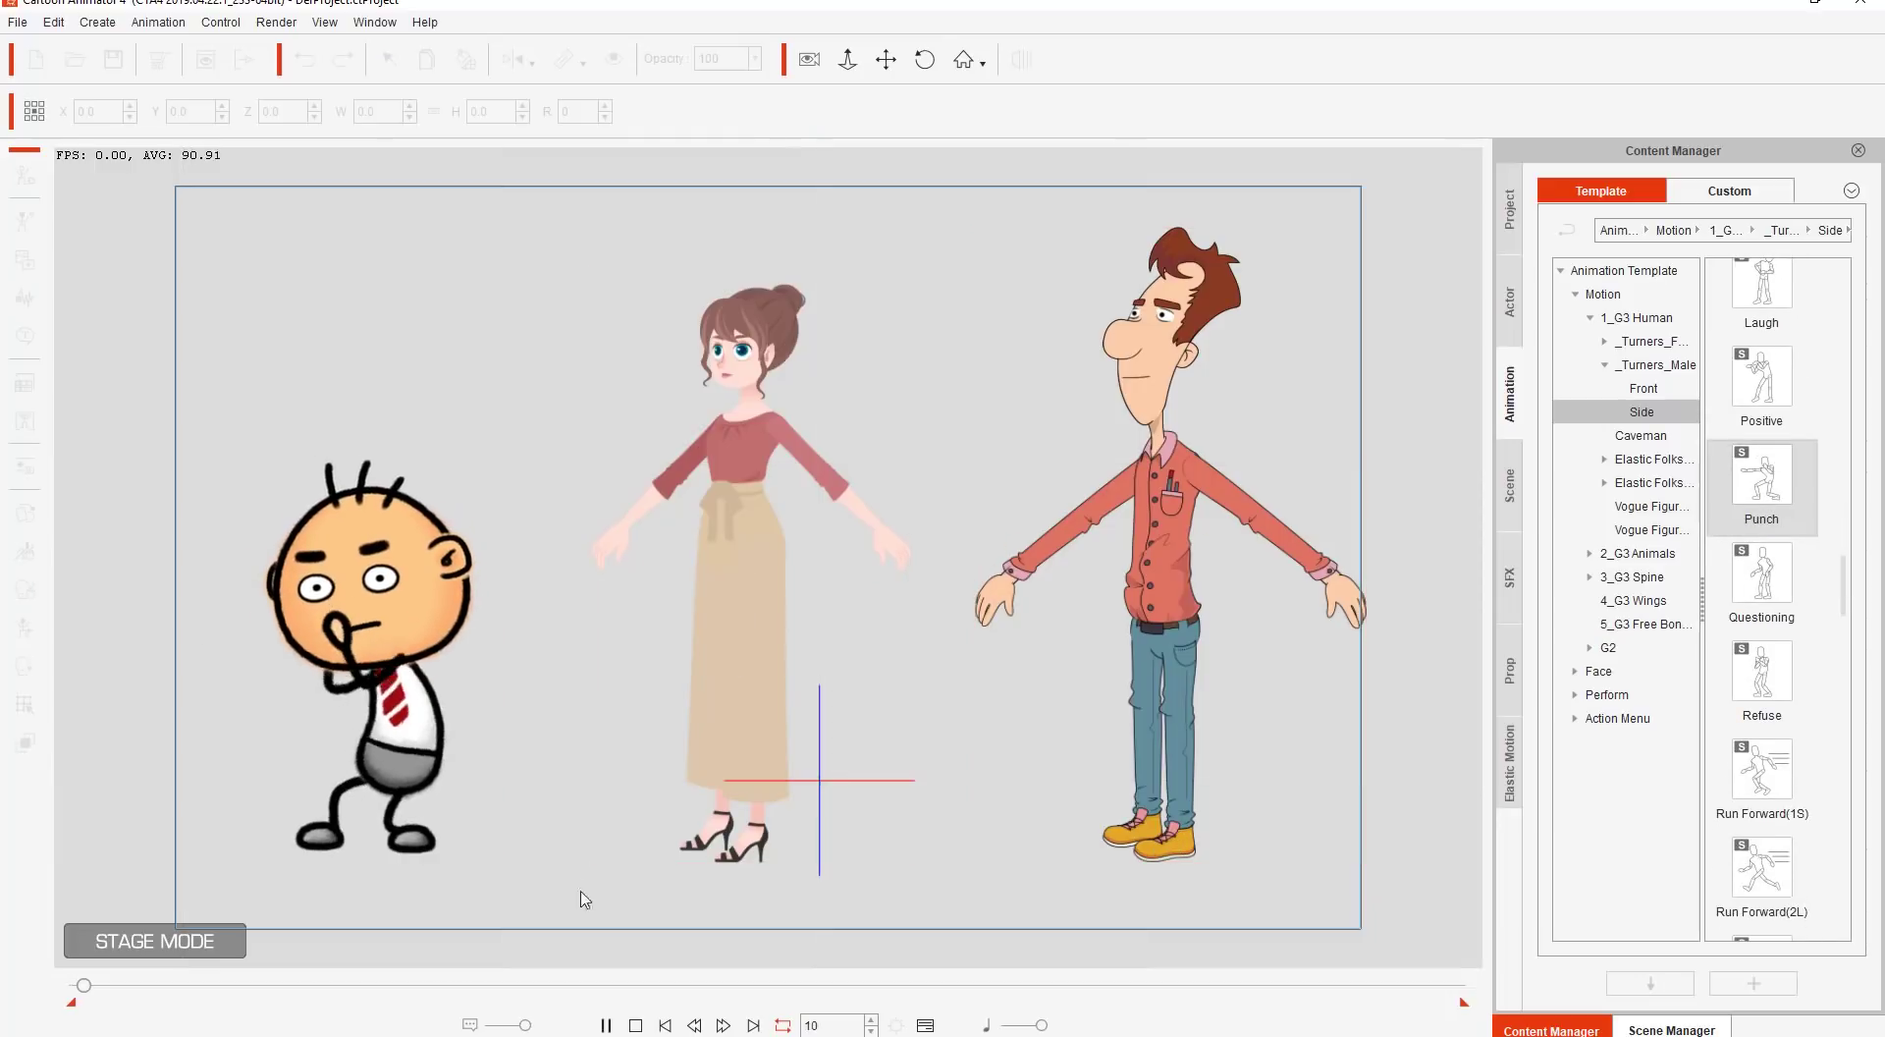
click(636, 1025)
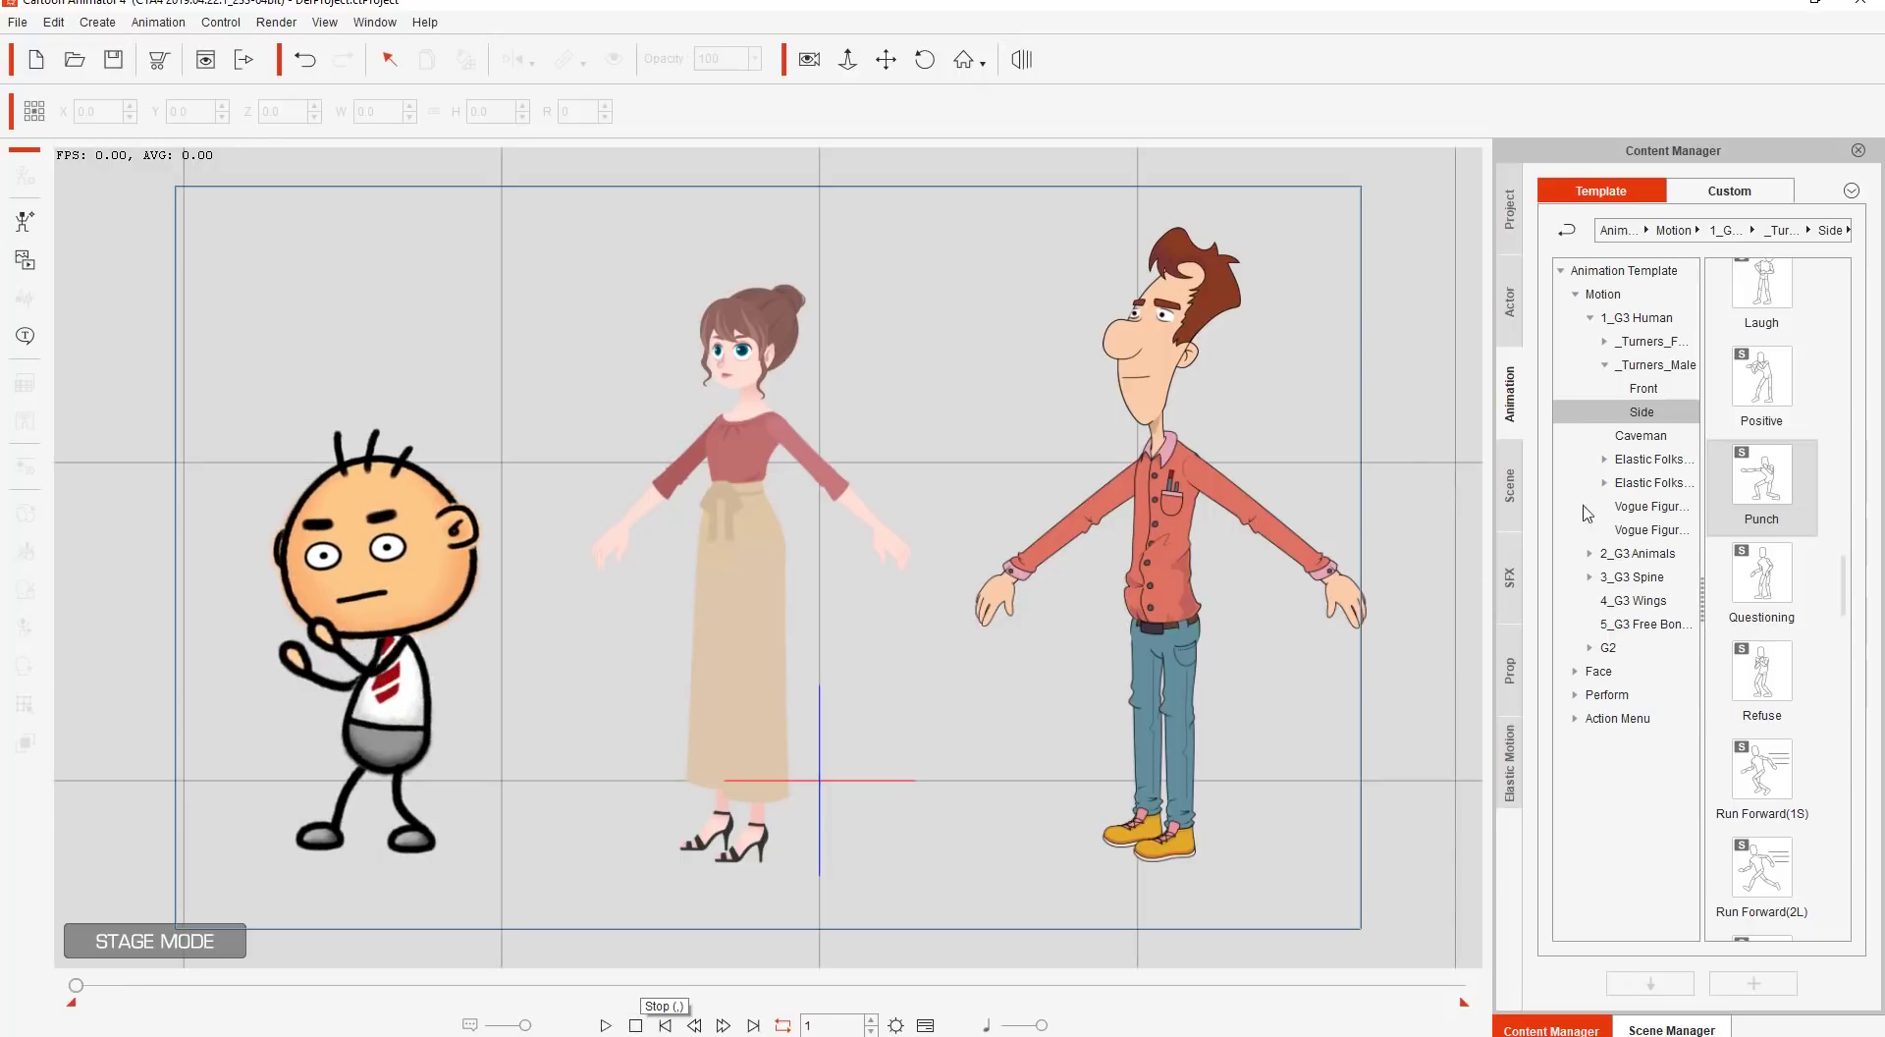
Apply the same Punch motion to the woman and preview both characters punching from the first frame.
drag(1761, 476, 738, 501)
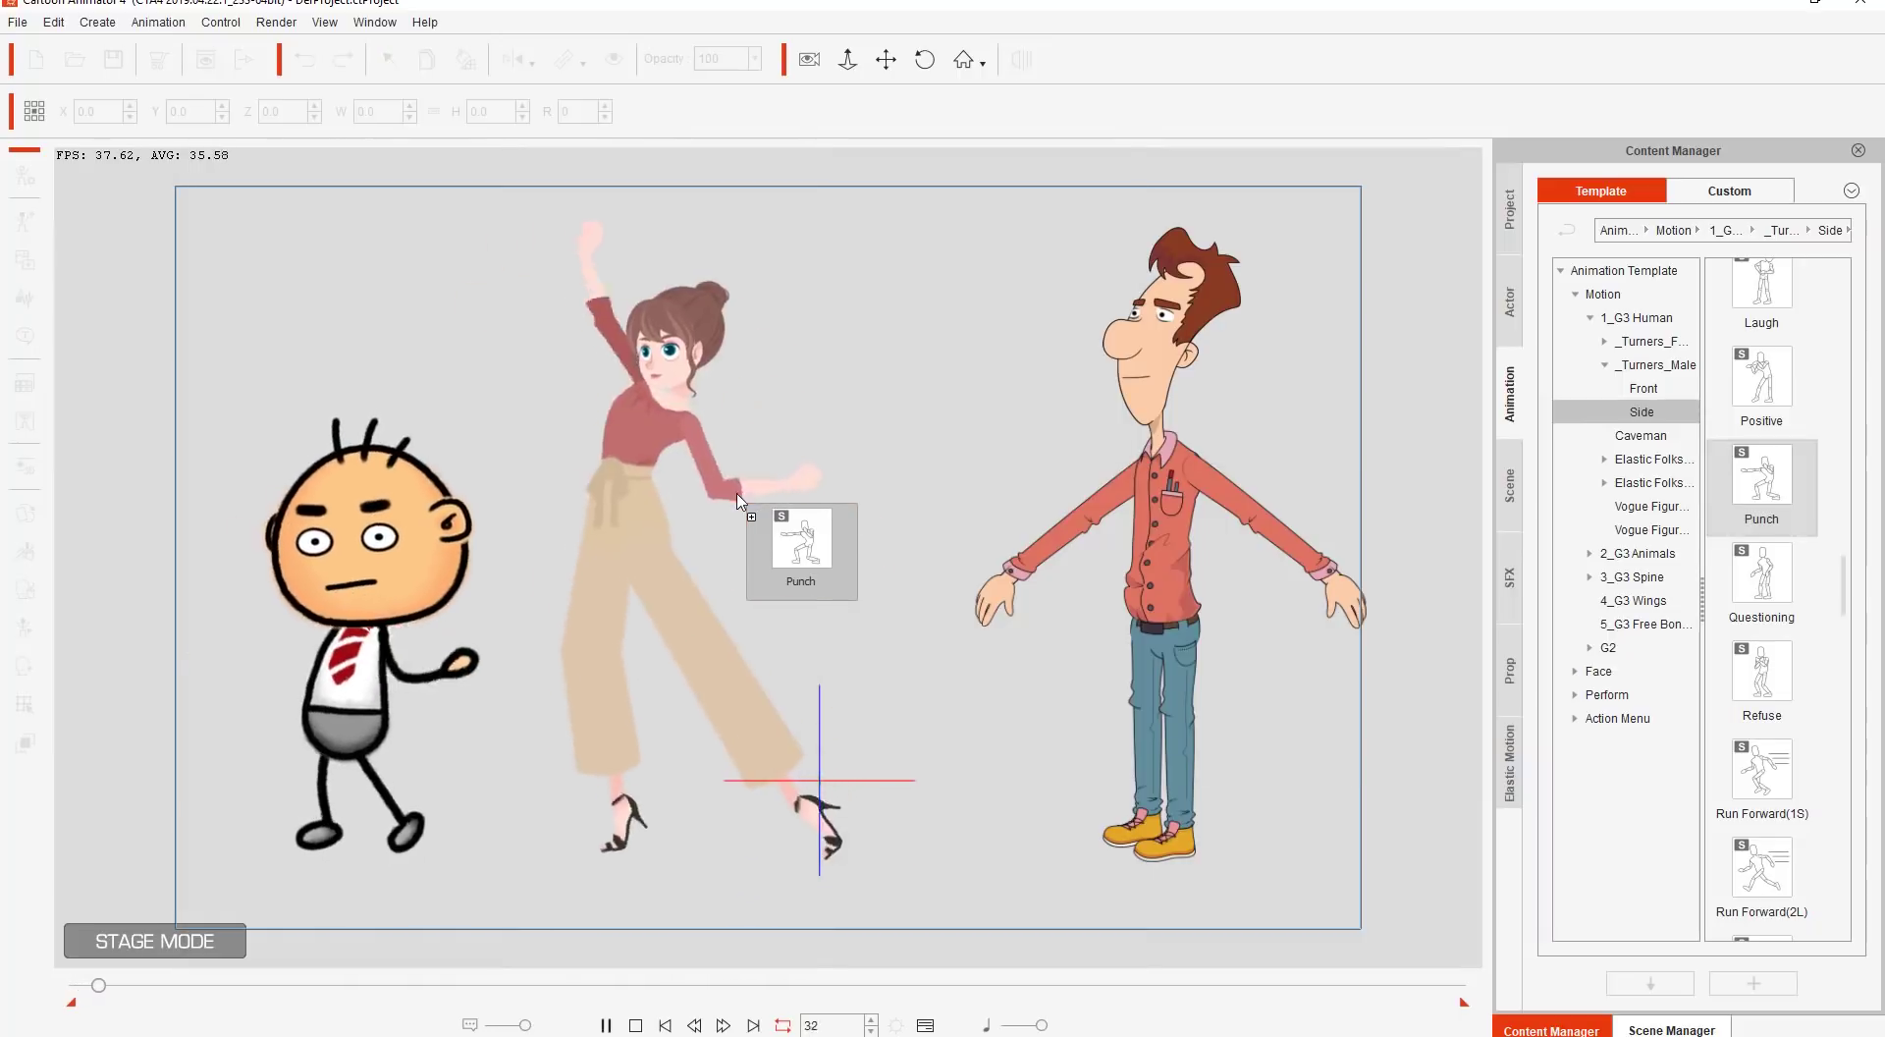
click(636, 1025)
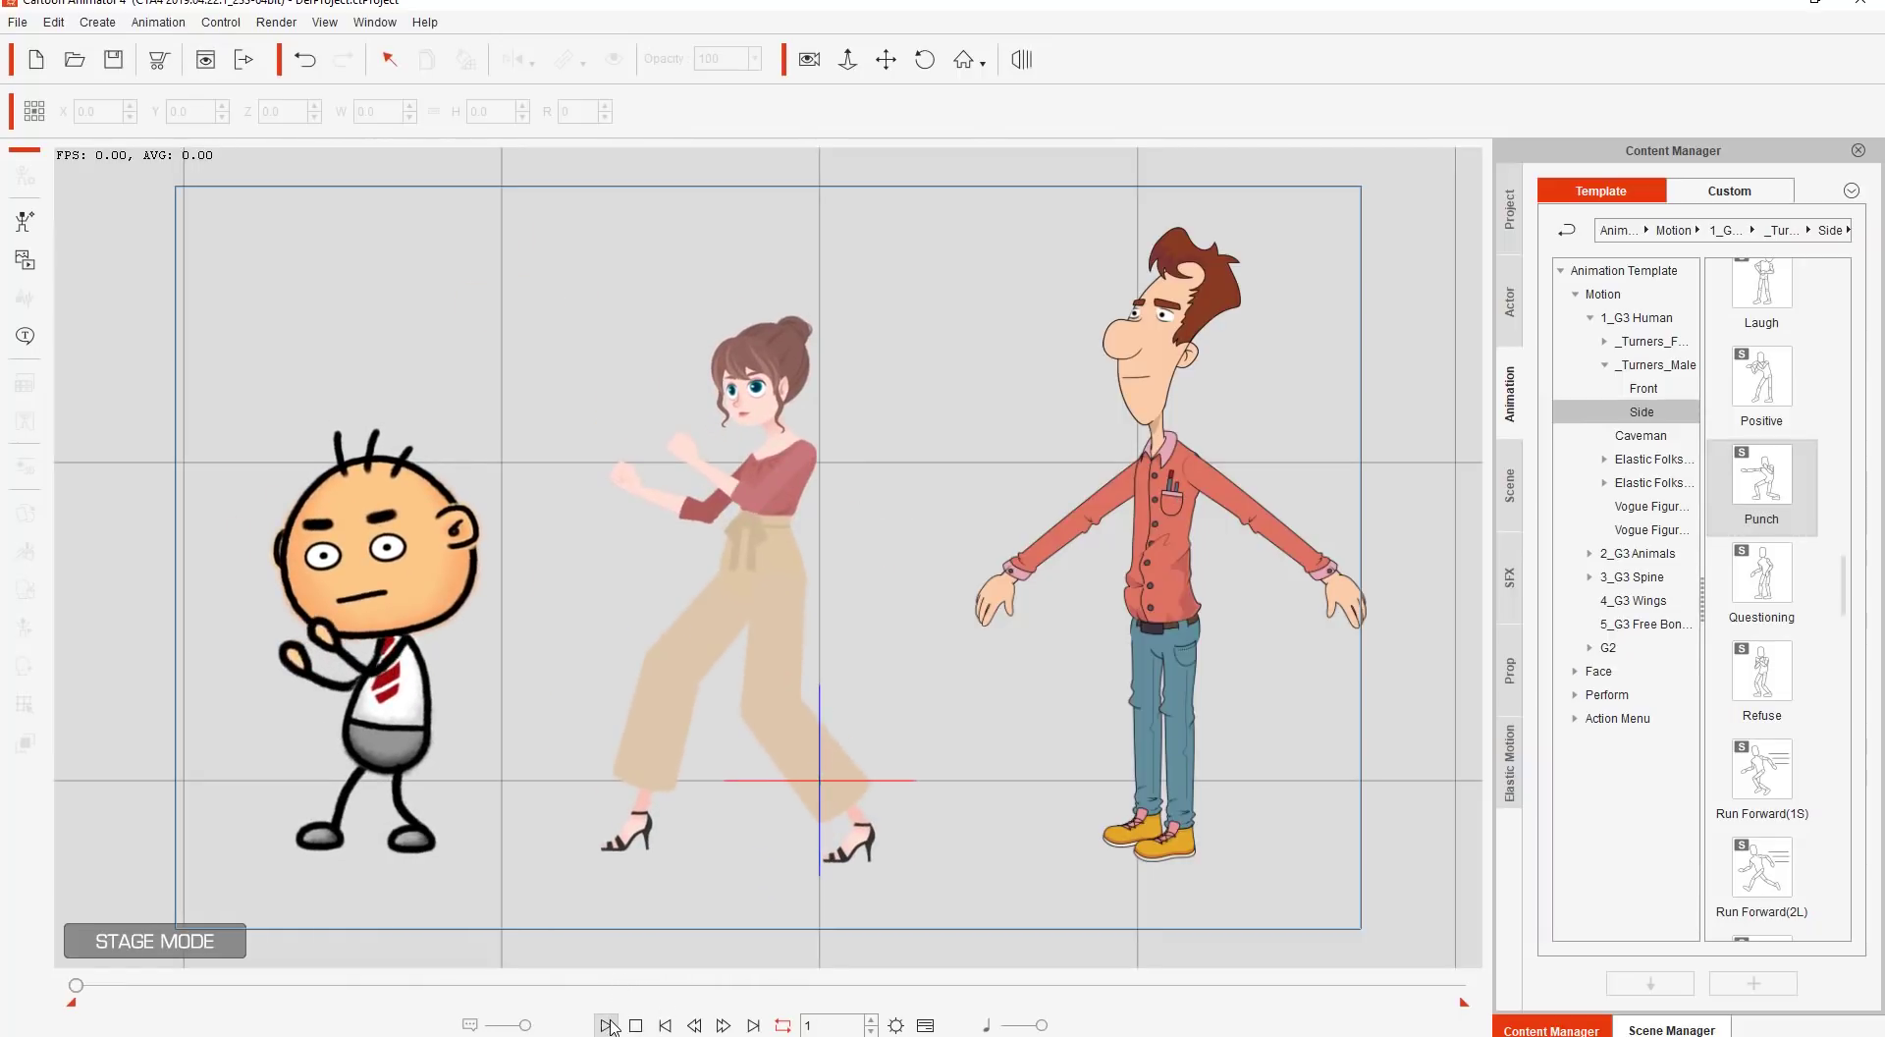
click(608, 1025)
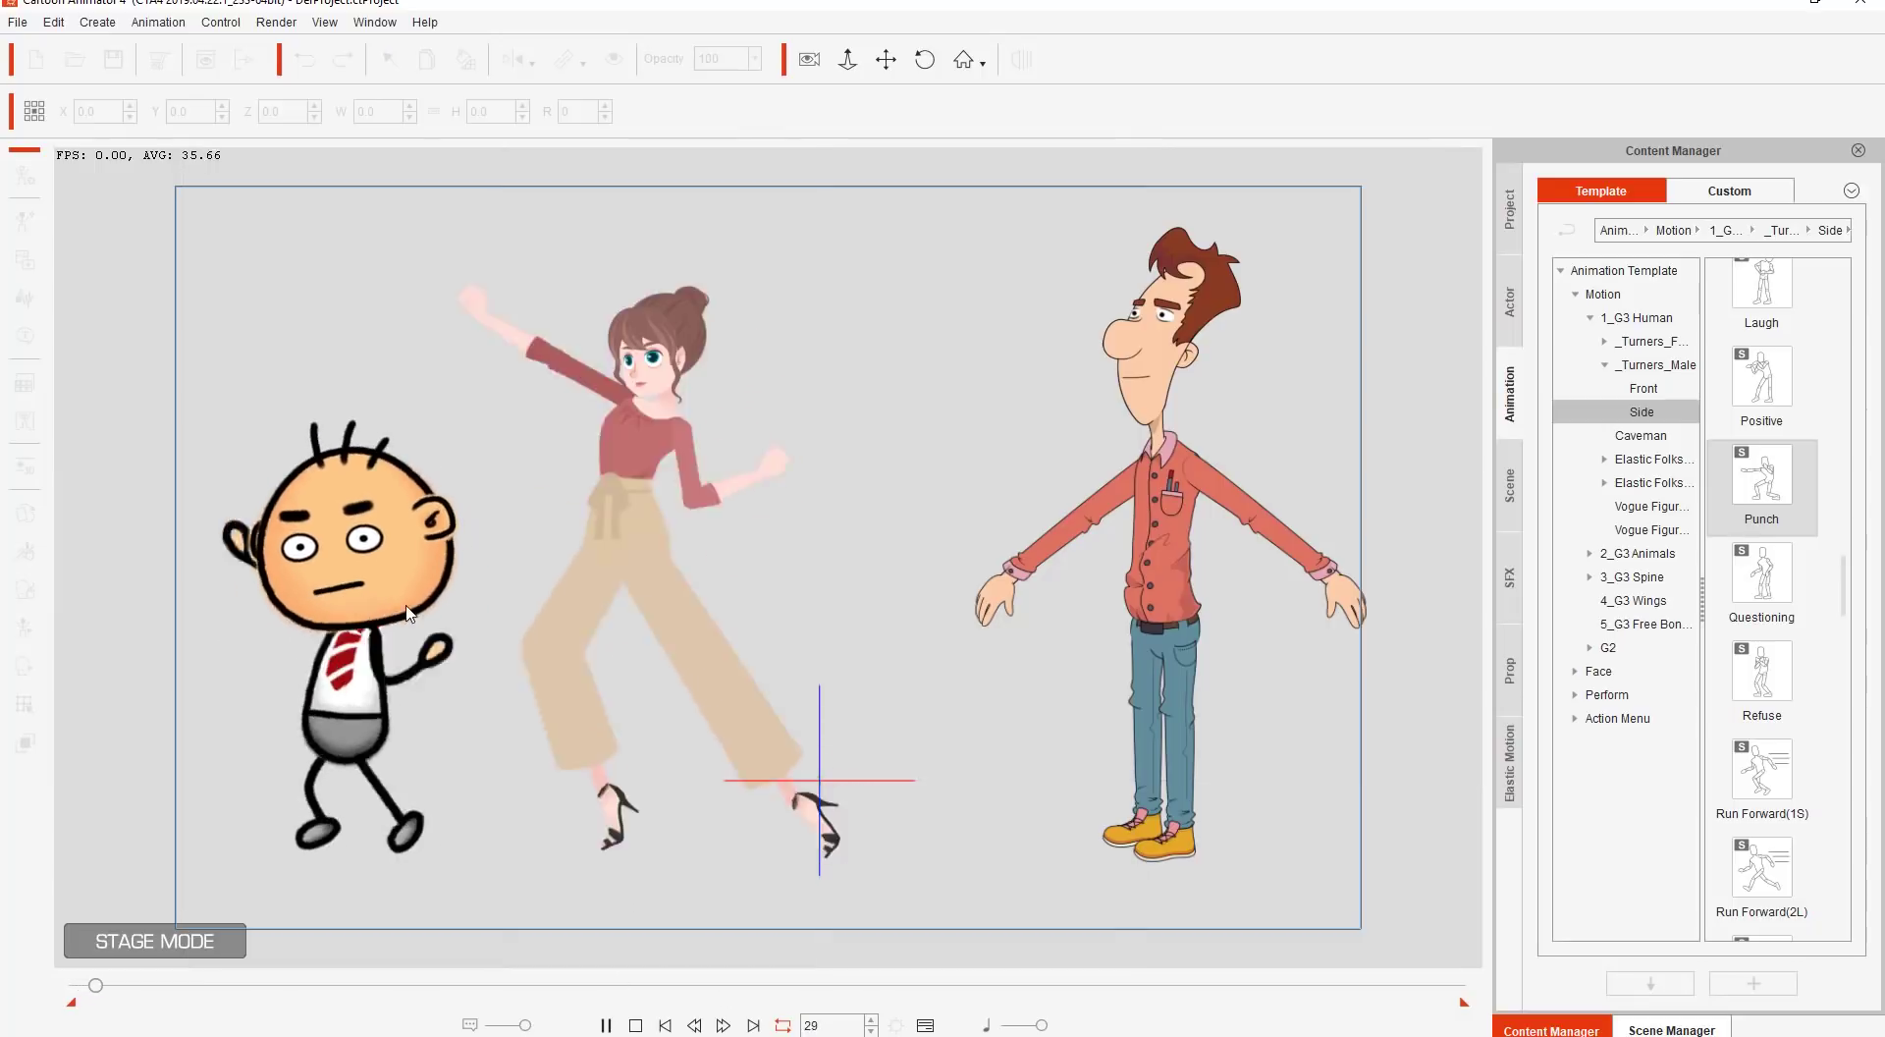
click(635, 1025)
Open the timeline for the bald character with its Motion and Transform tracks shown.
click(408, 590)
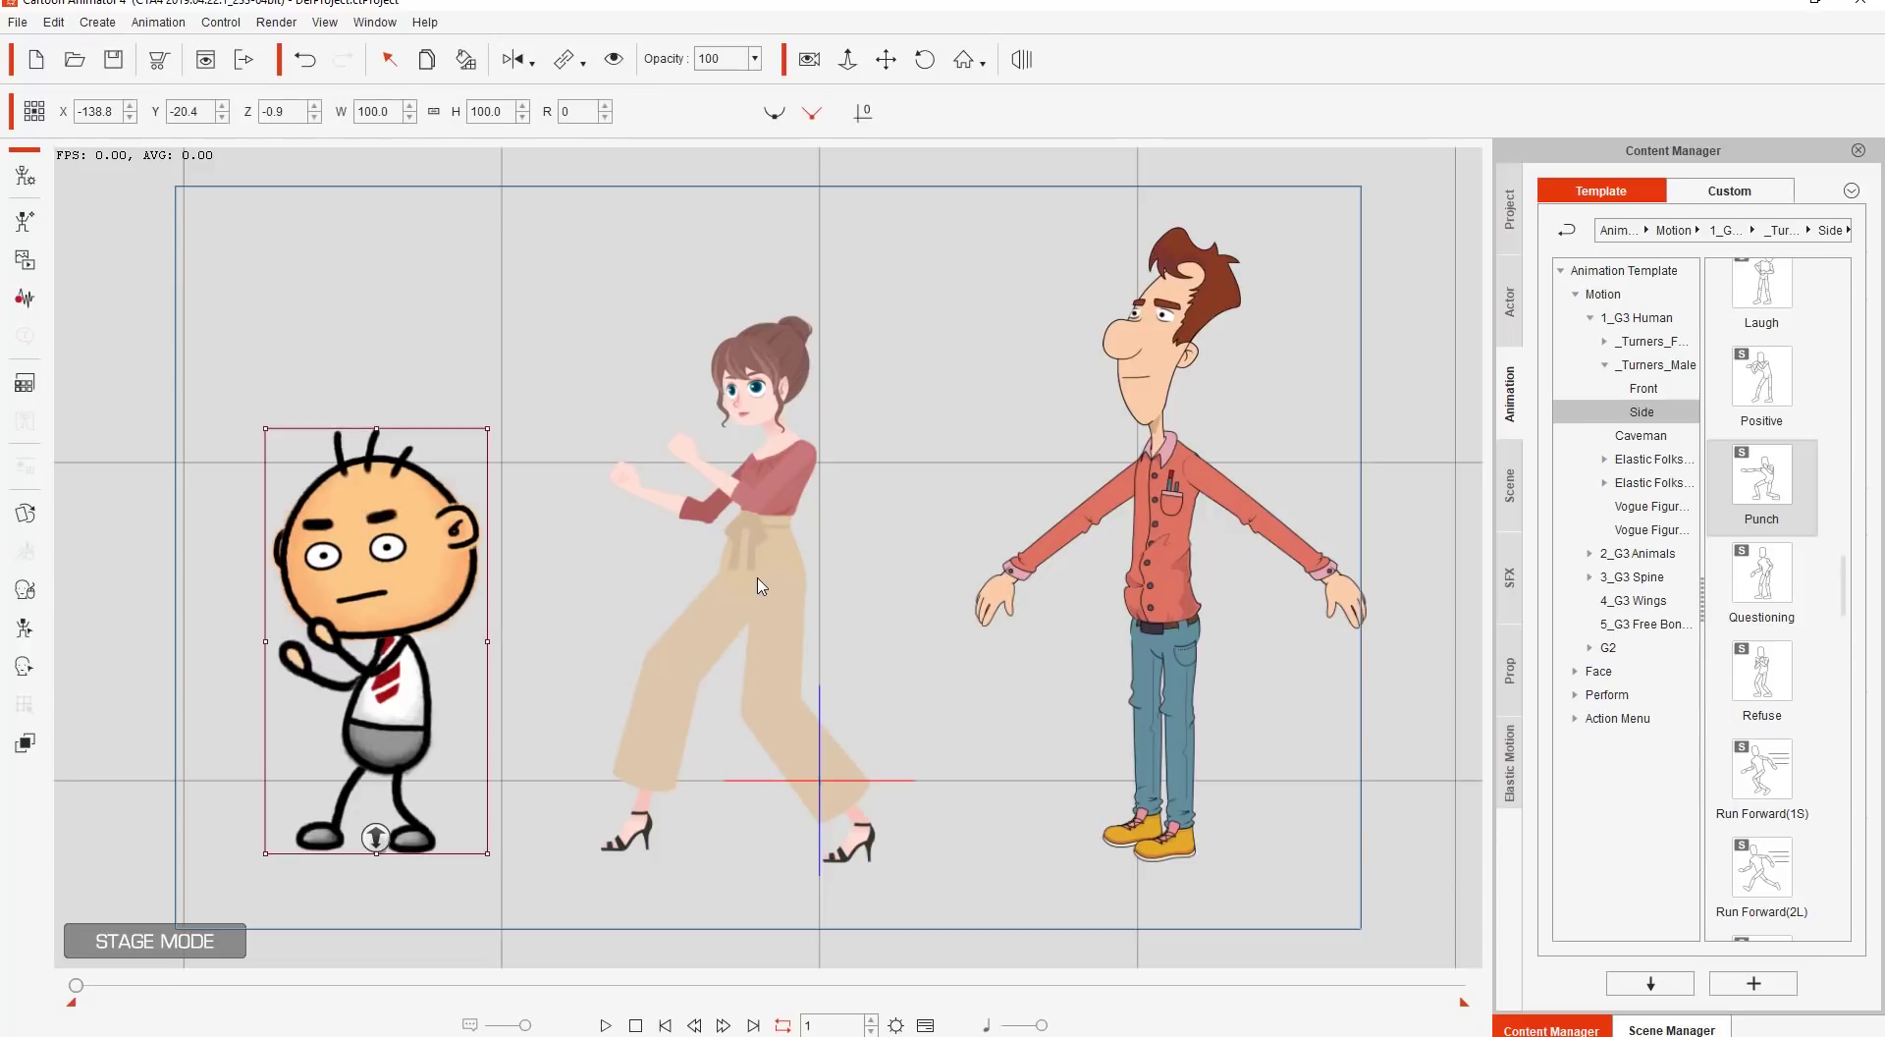
key(F3)
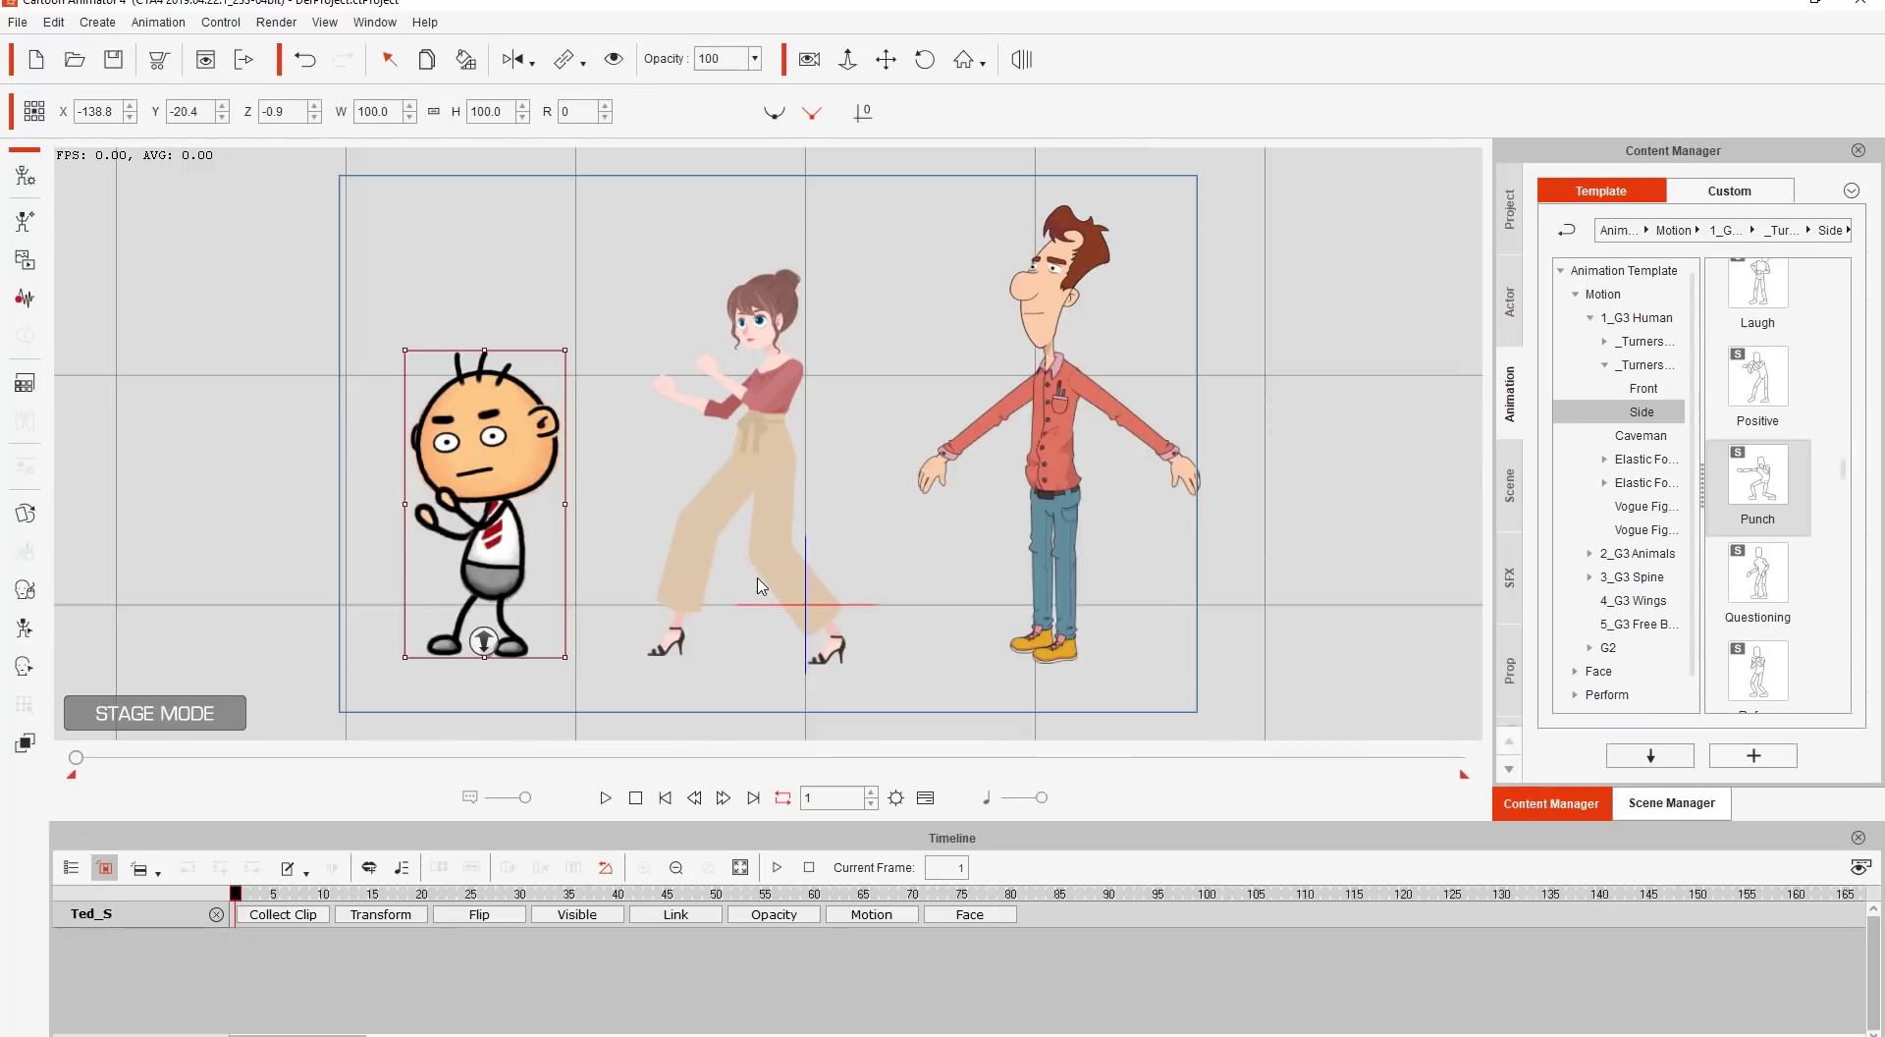
click(871, 915)
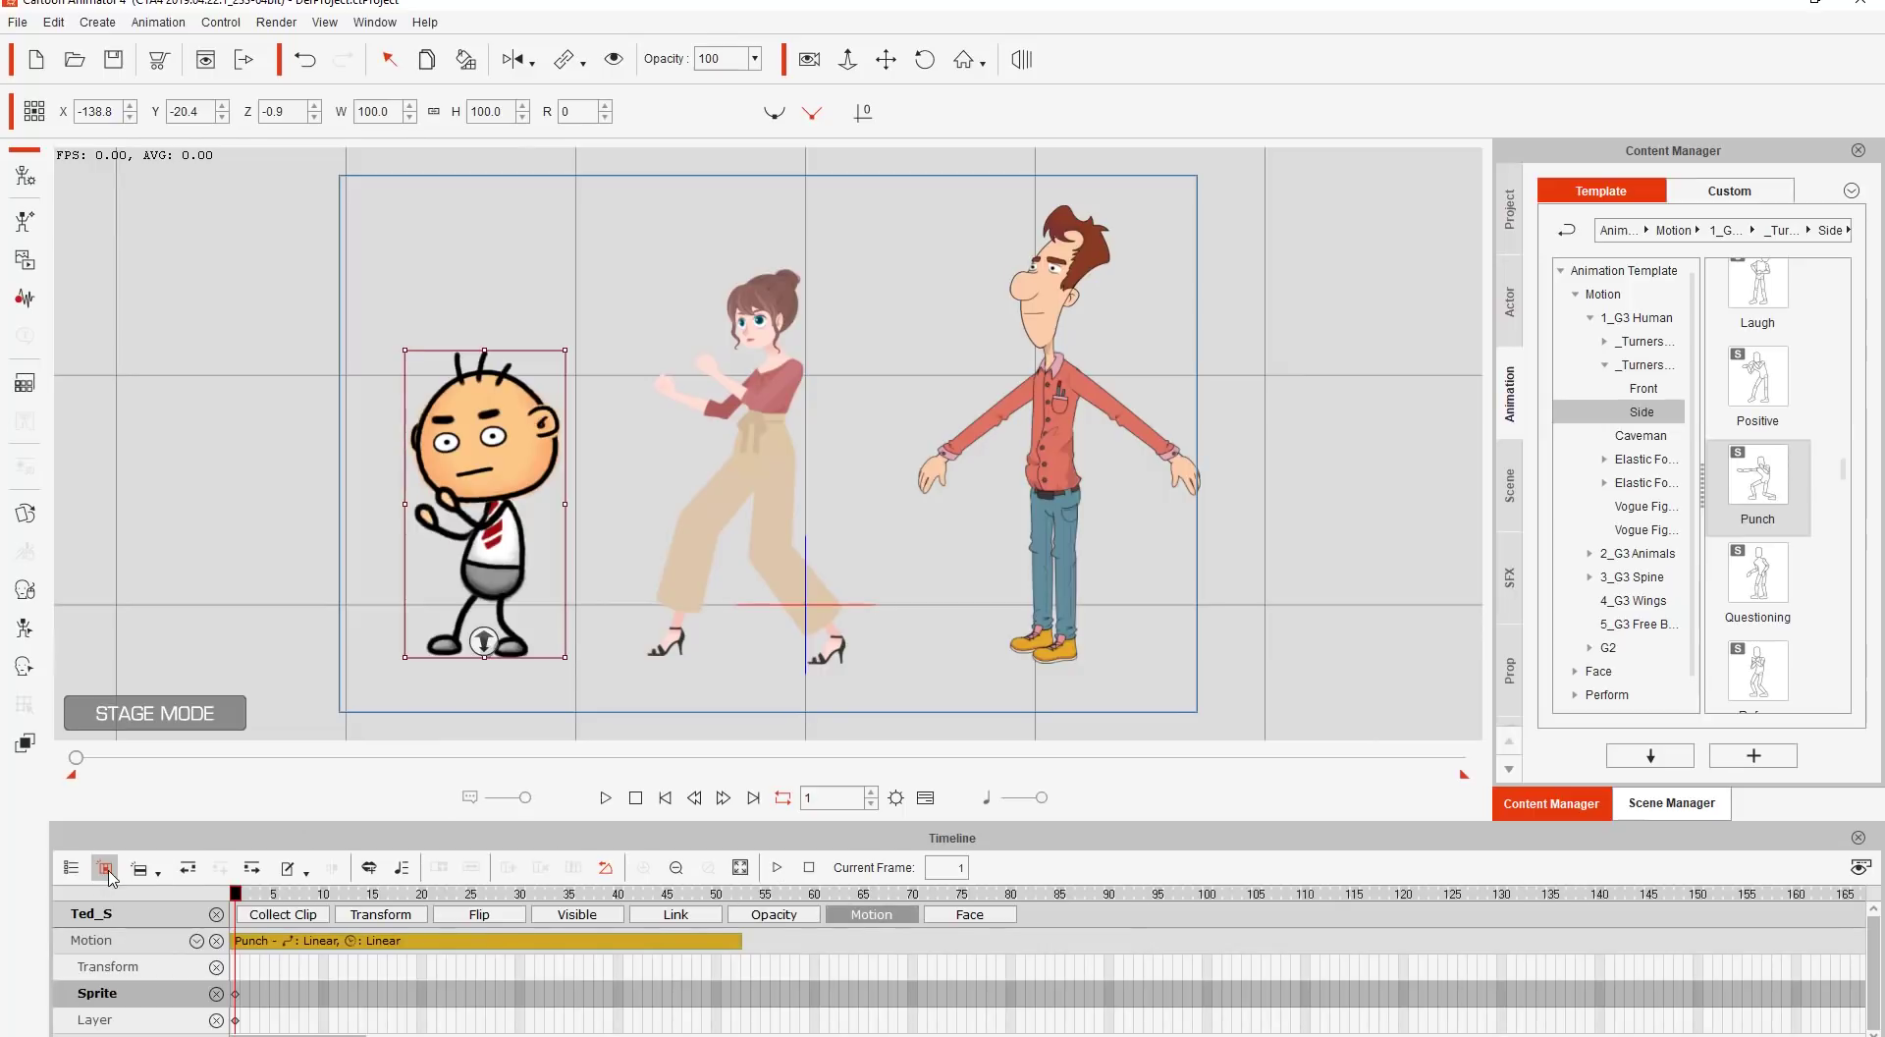
click(106, 869)
click(780, 461)
click(503, 483)
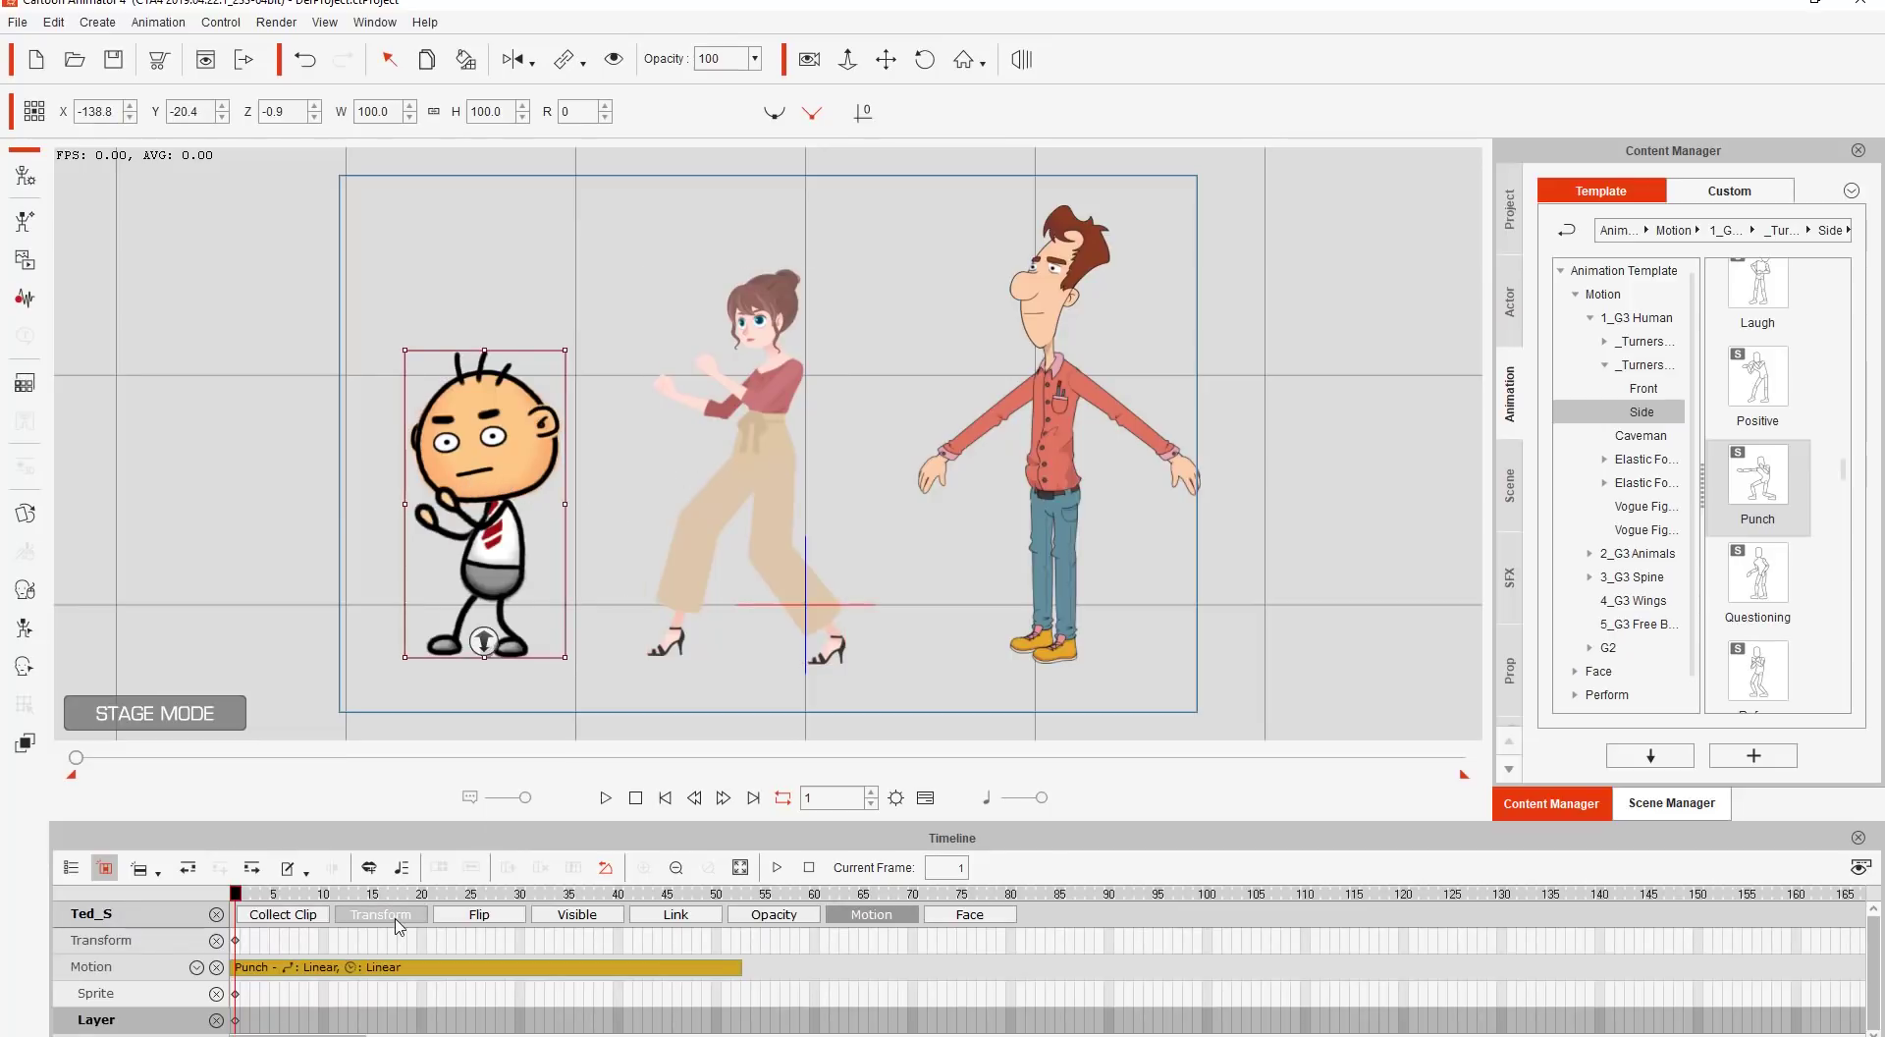
Select the bald character's Punch clip in the Motion track and scrub through its opening frames.
click(288, 972)
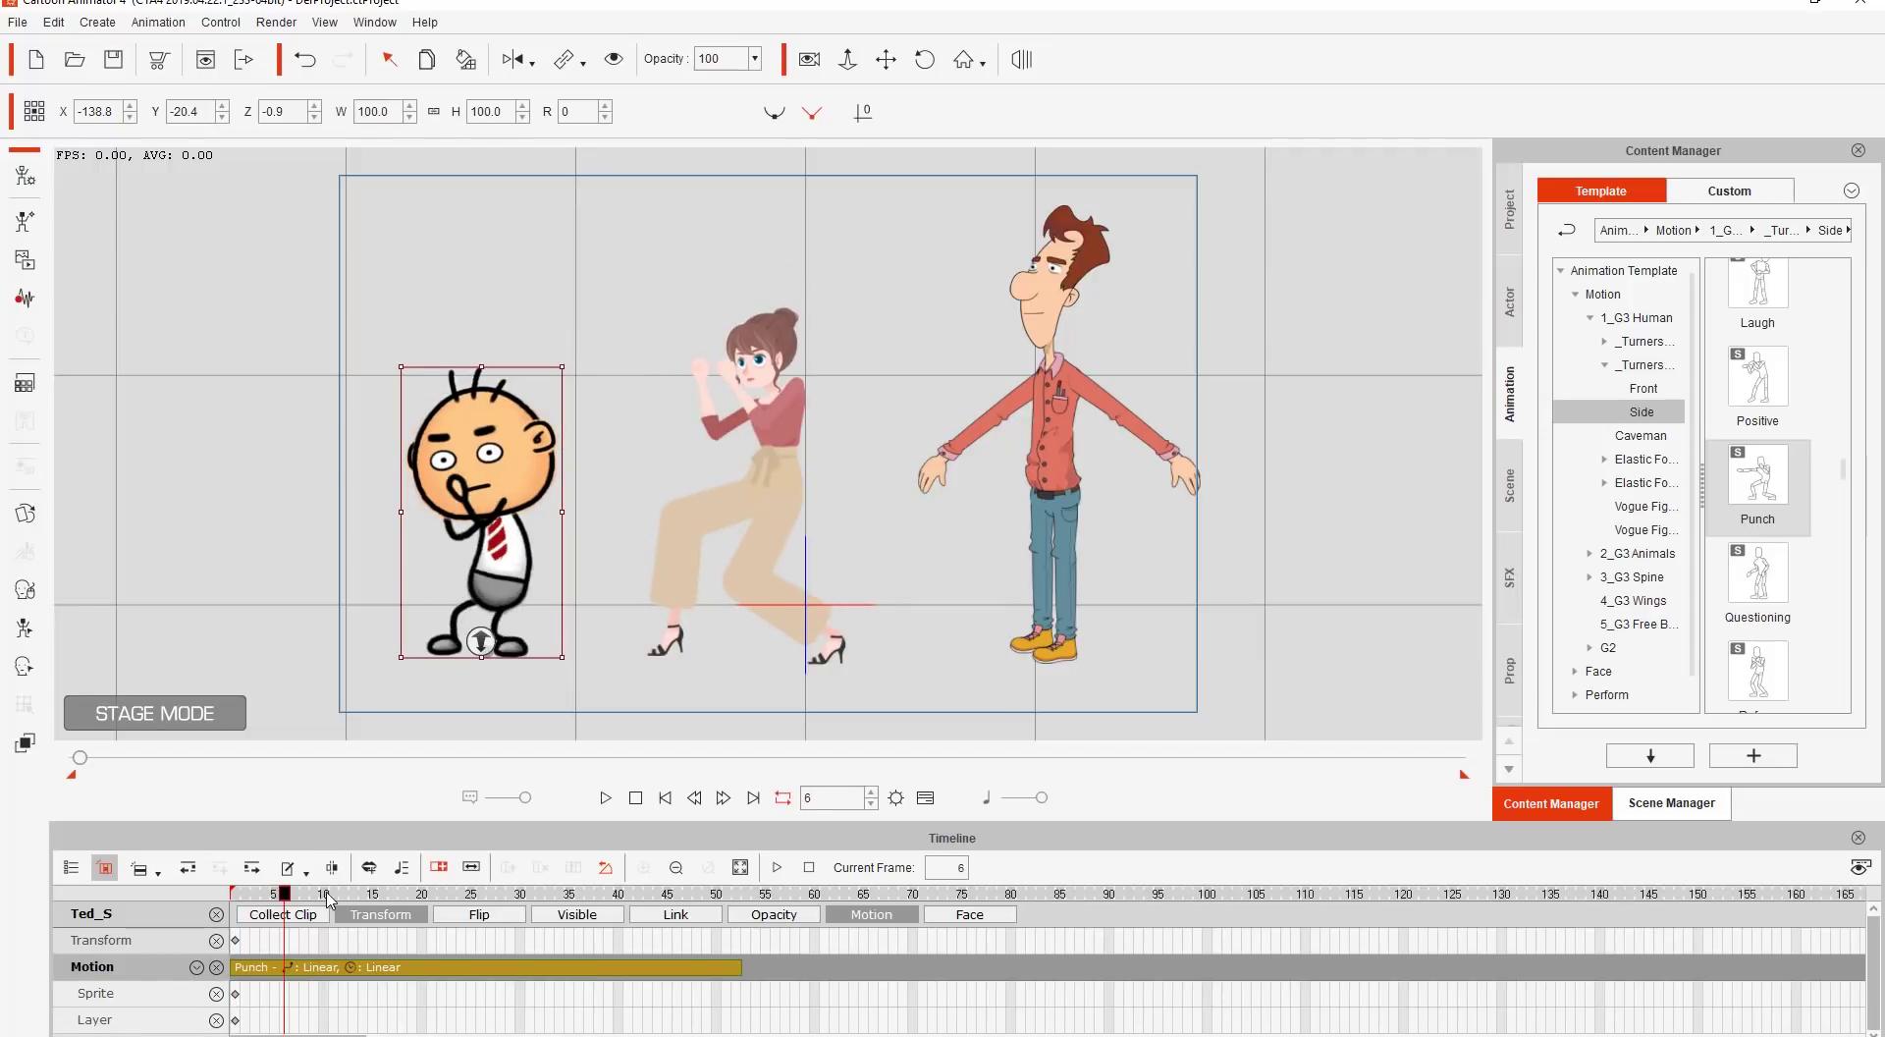
click(294, 895)
drag(295, 896, 226, 911)
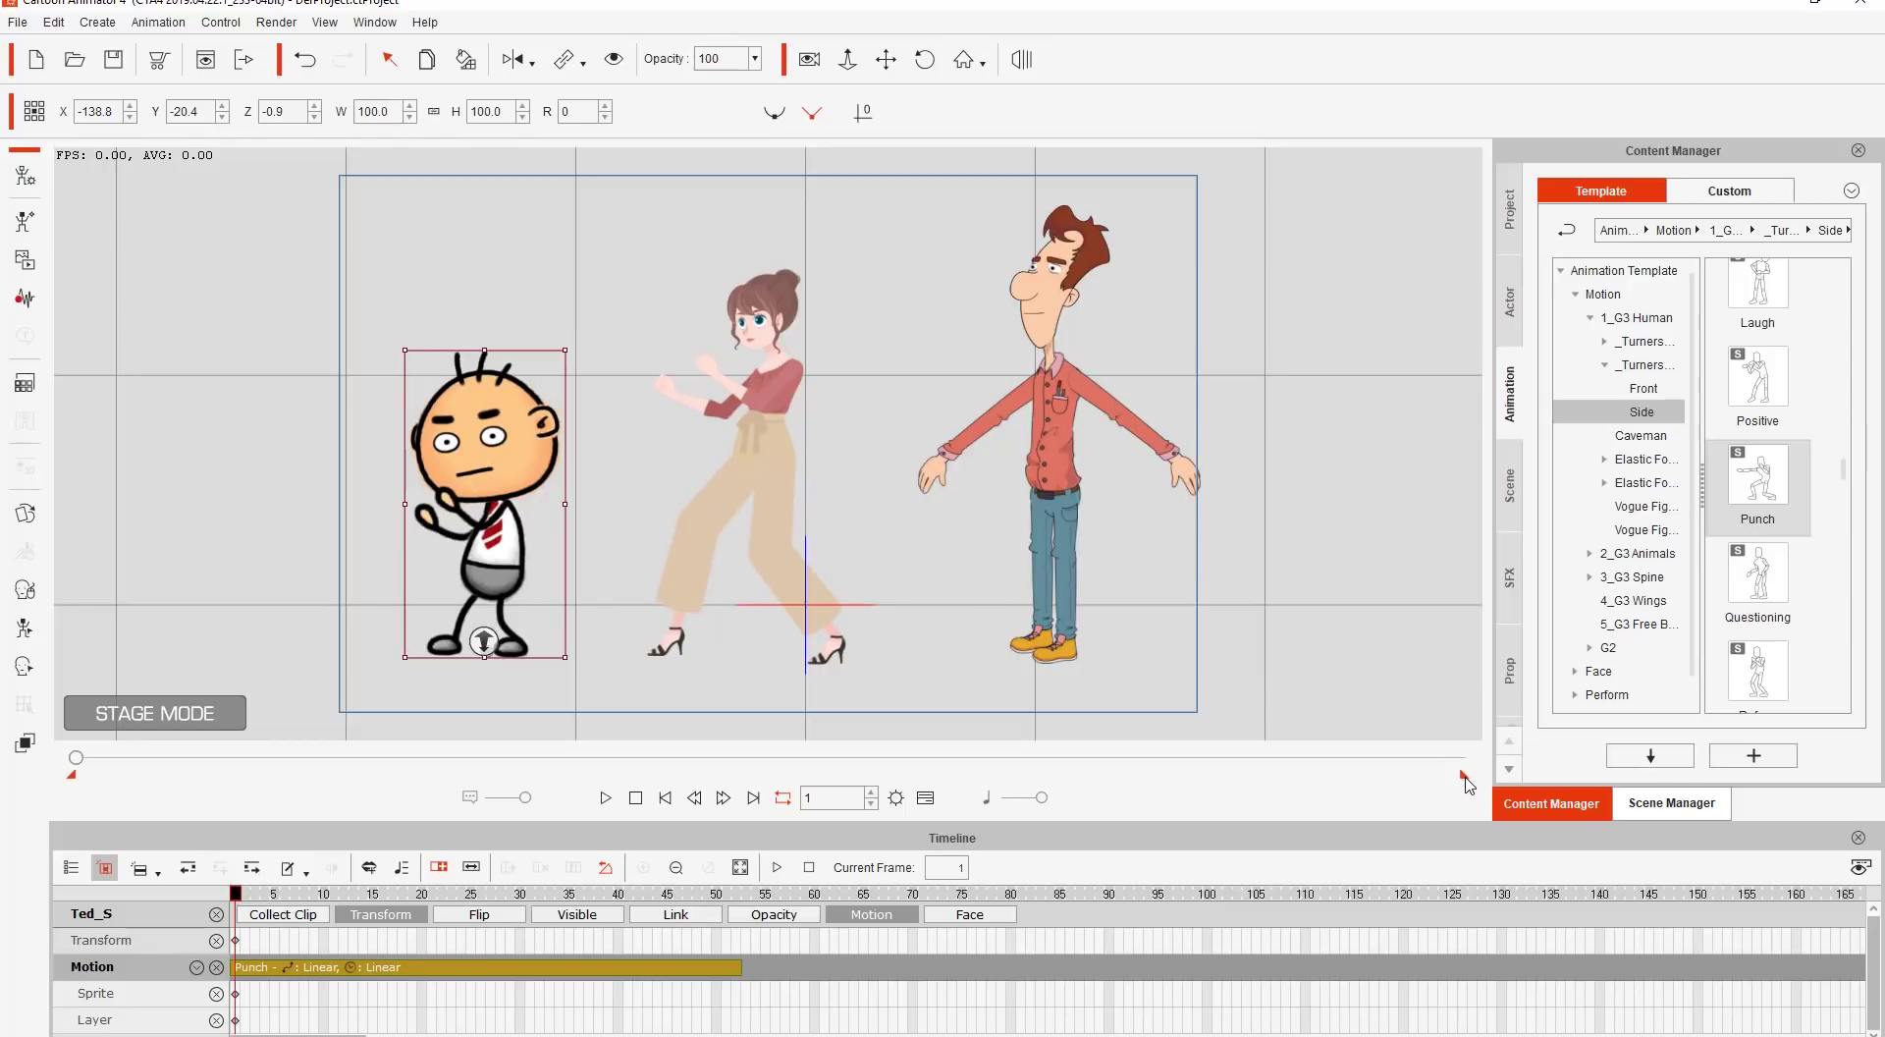
Shorten the playback range to the end of the Punch clip at frame 52, preview it and return to frame 1.
drag(1465, 777, 112, 800)
drag(670, 896, 735, 910)
click(605, 797)
click(636, 797)
drag(718, 898, 226, 898)
Save the bald character's motion to the custom Motion library as "Punch Combo".
click(1694, 189)
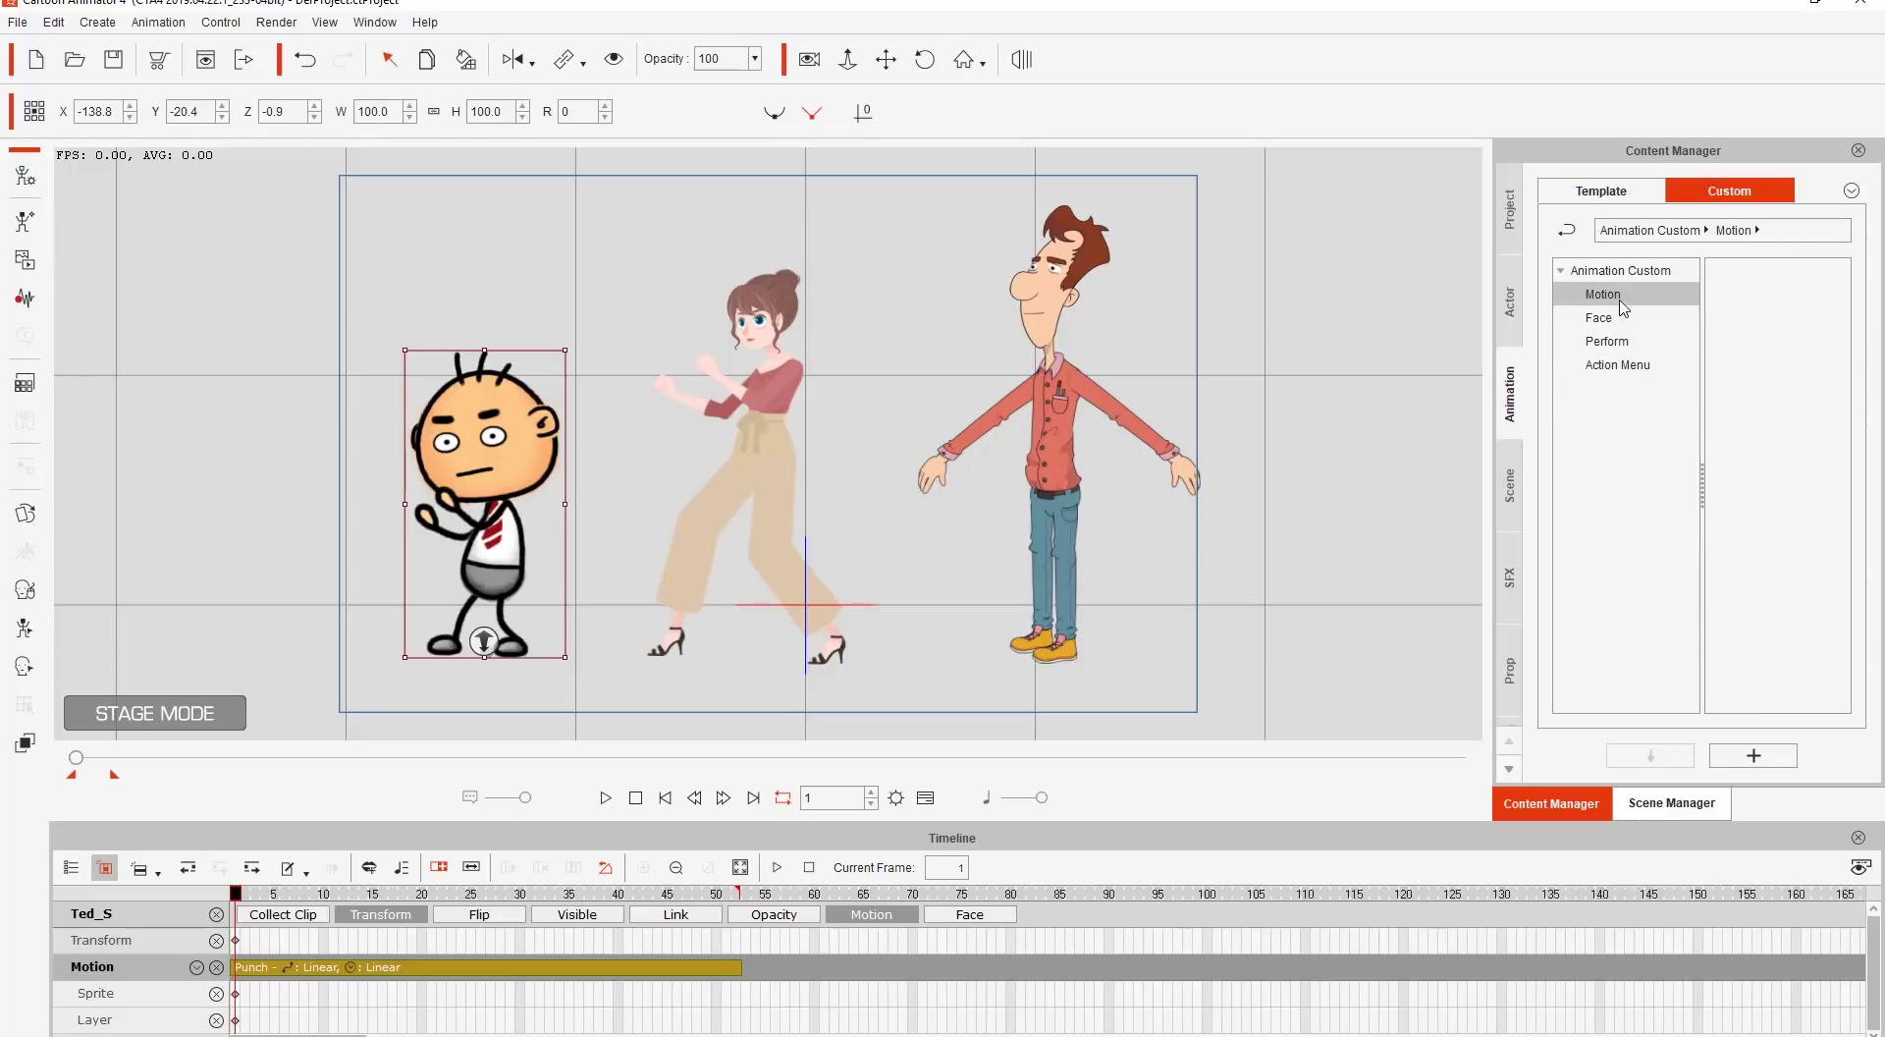
click(1755, 762)
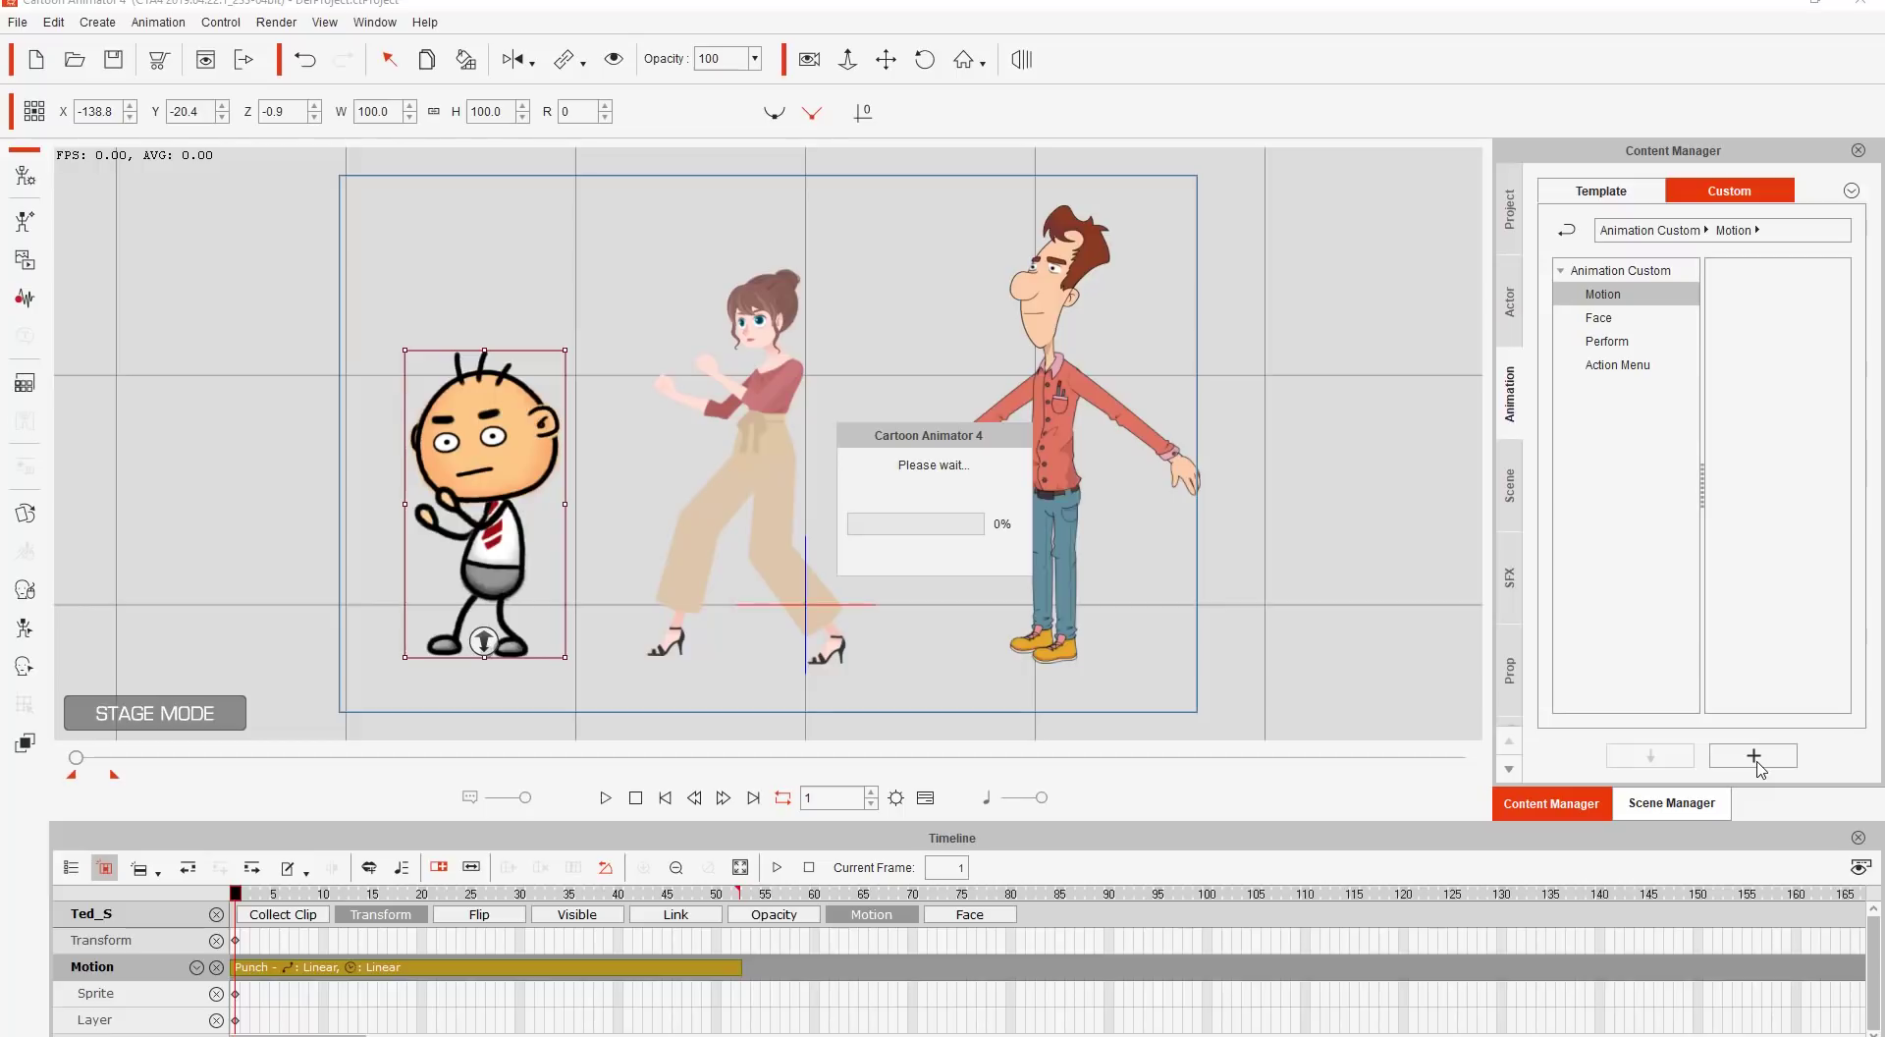
text(Punch Combo)
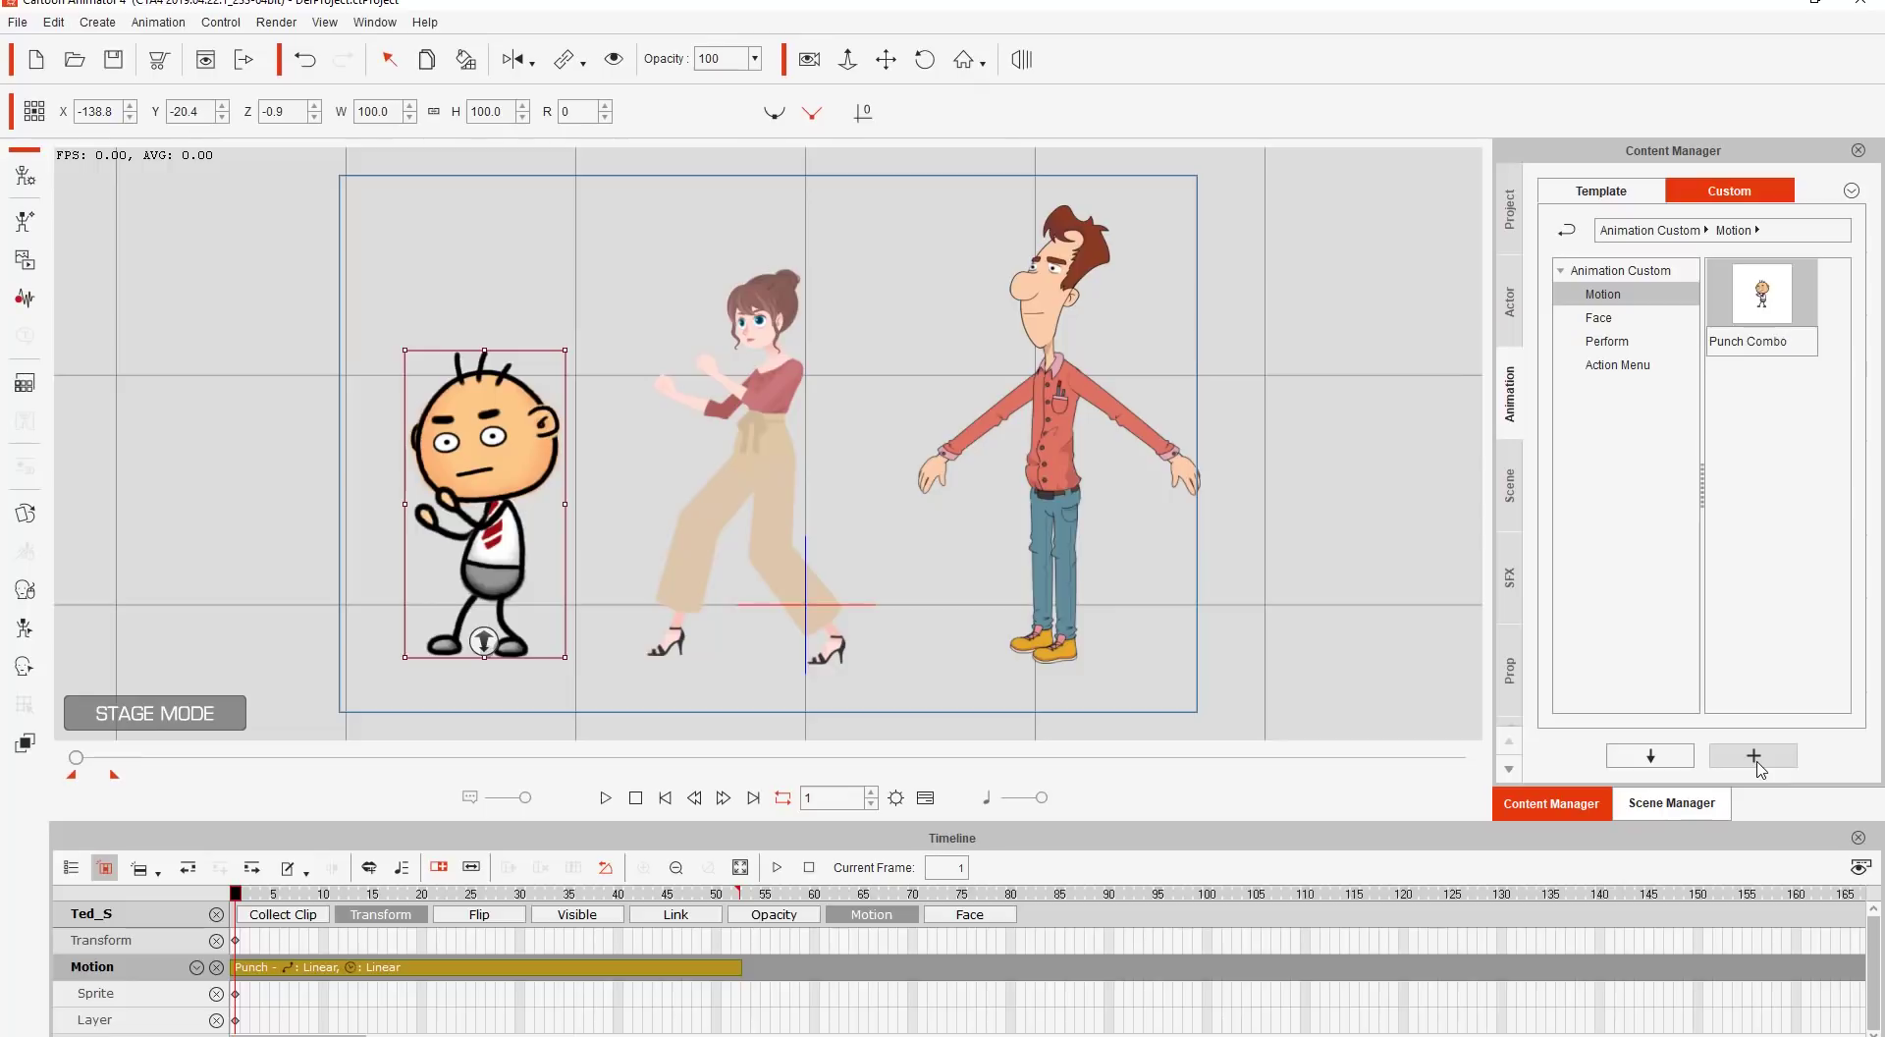
key(Return)
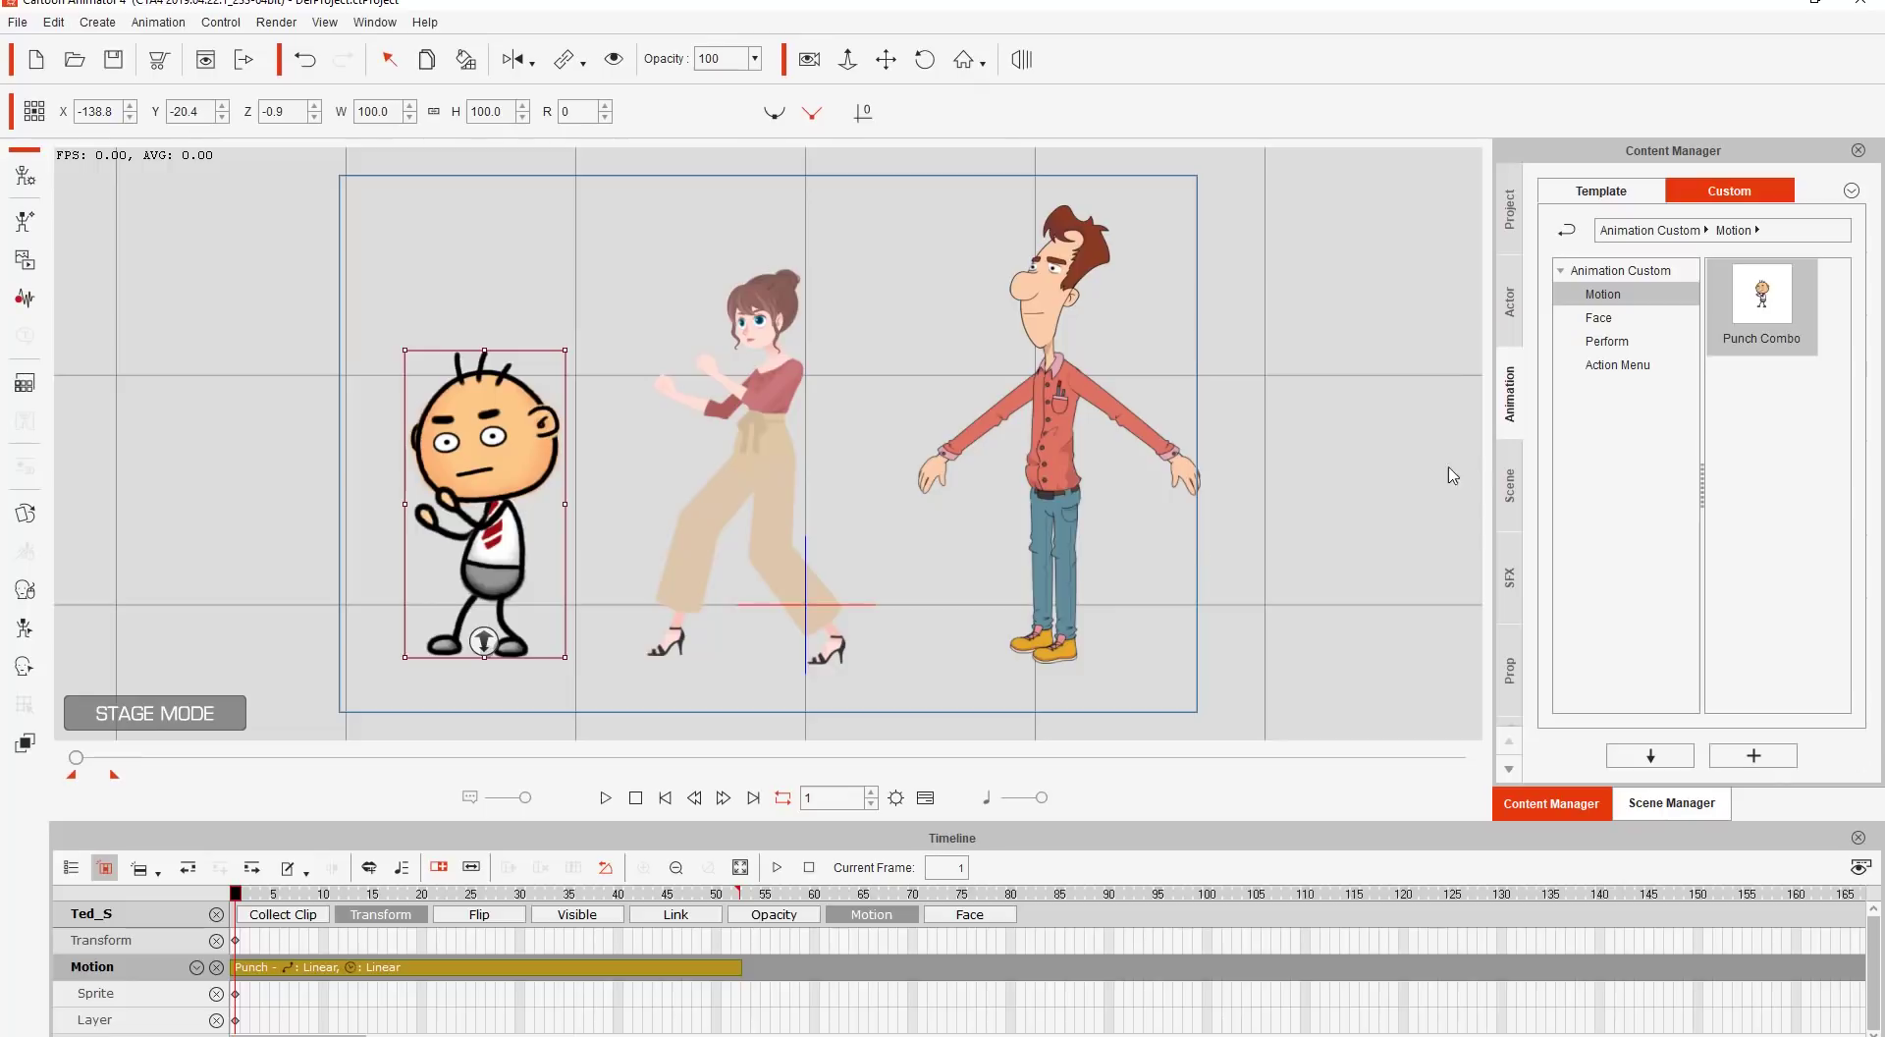
Apply the custom Punch Combo motion to the tall man and preview all three characters from the start.
drag(1774, 299, 1045, 442)
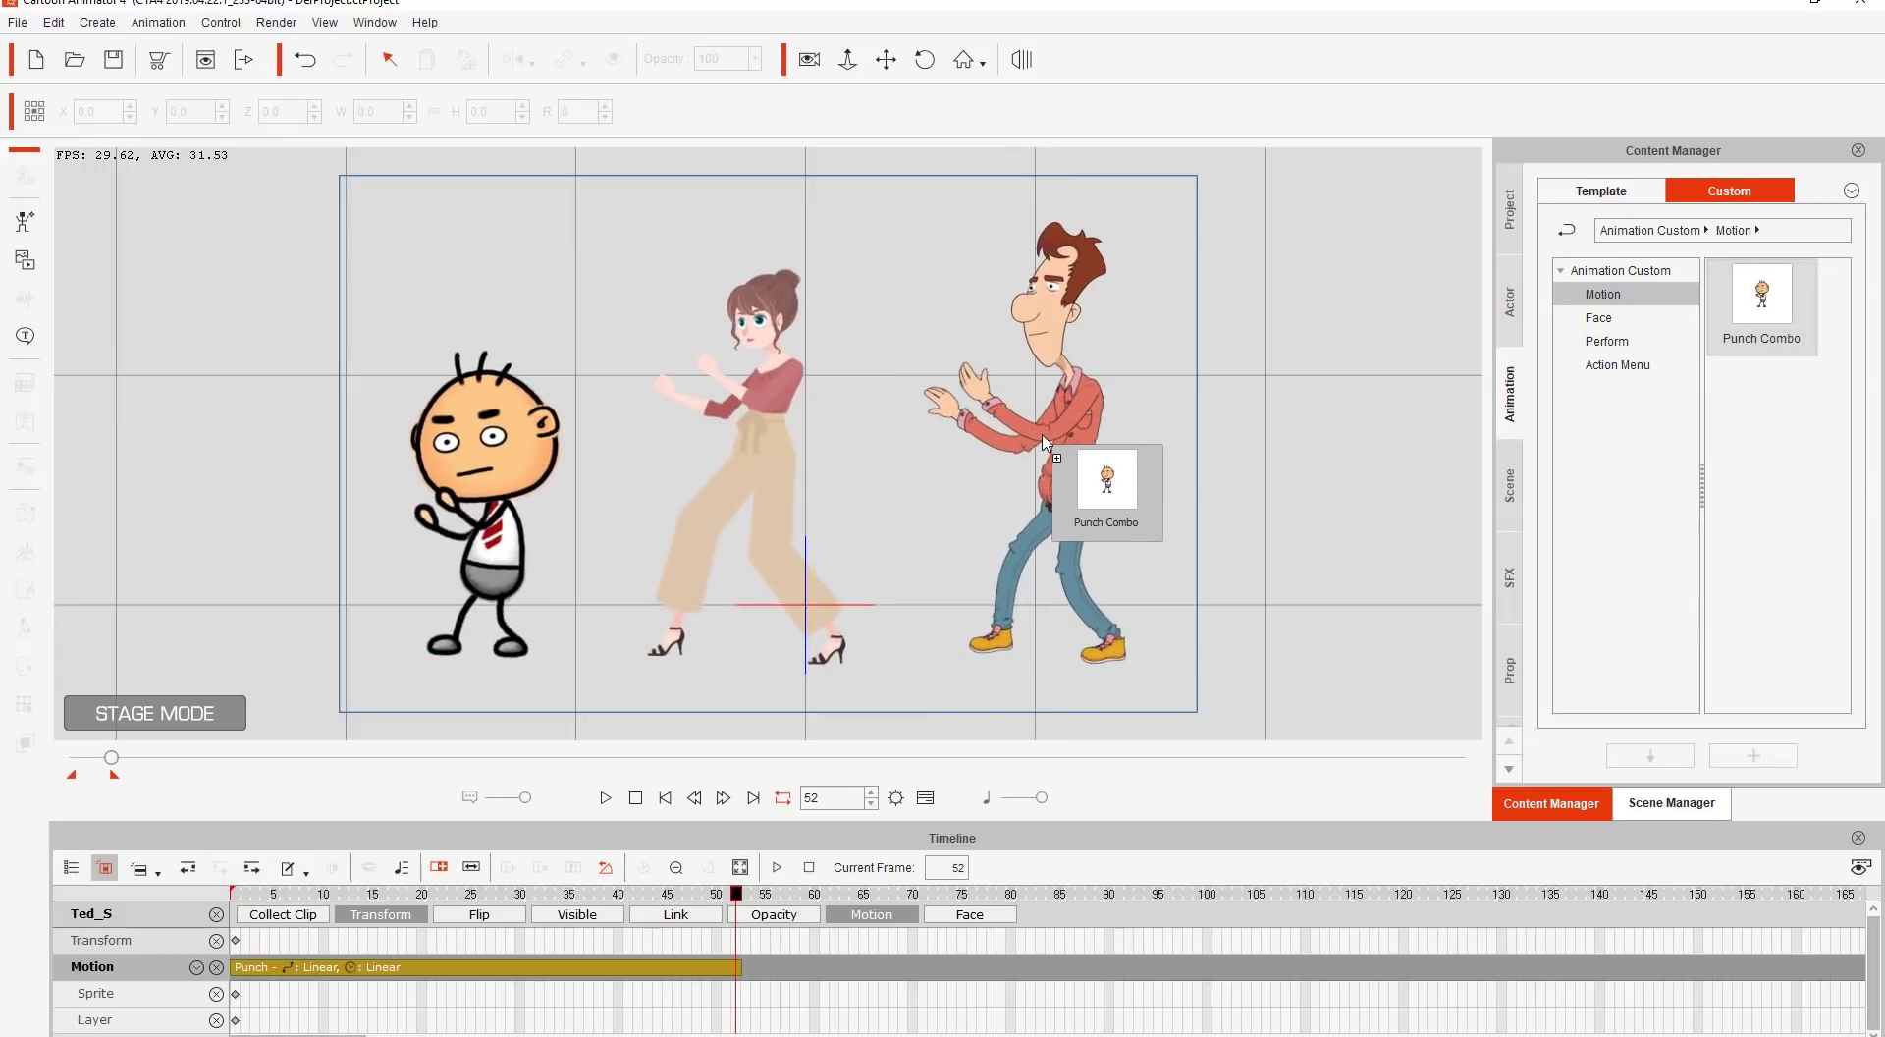
click(664, 795)
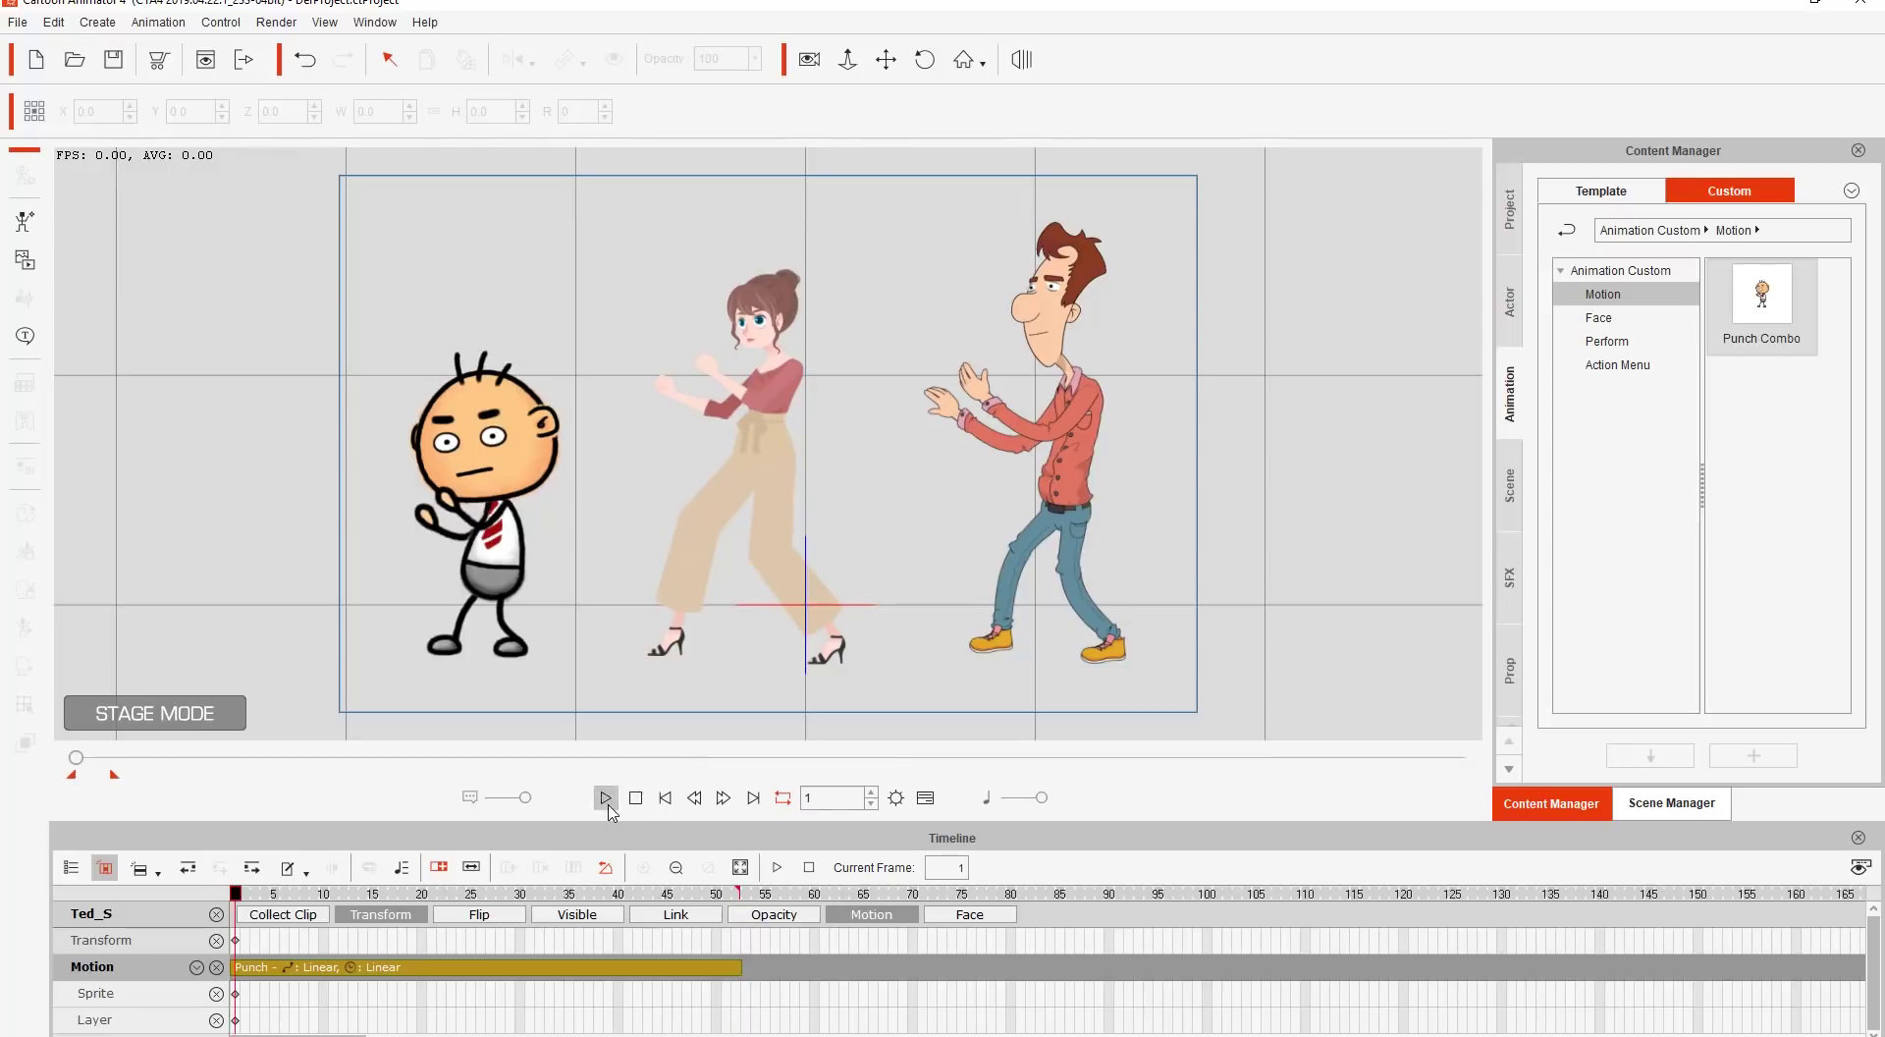
click(604, 797)
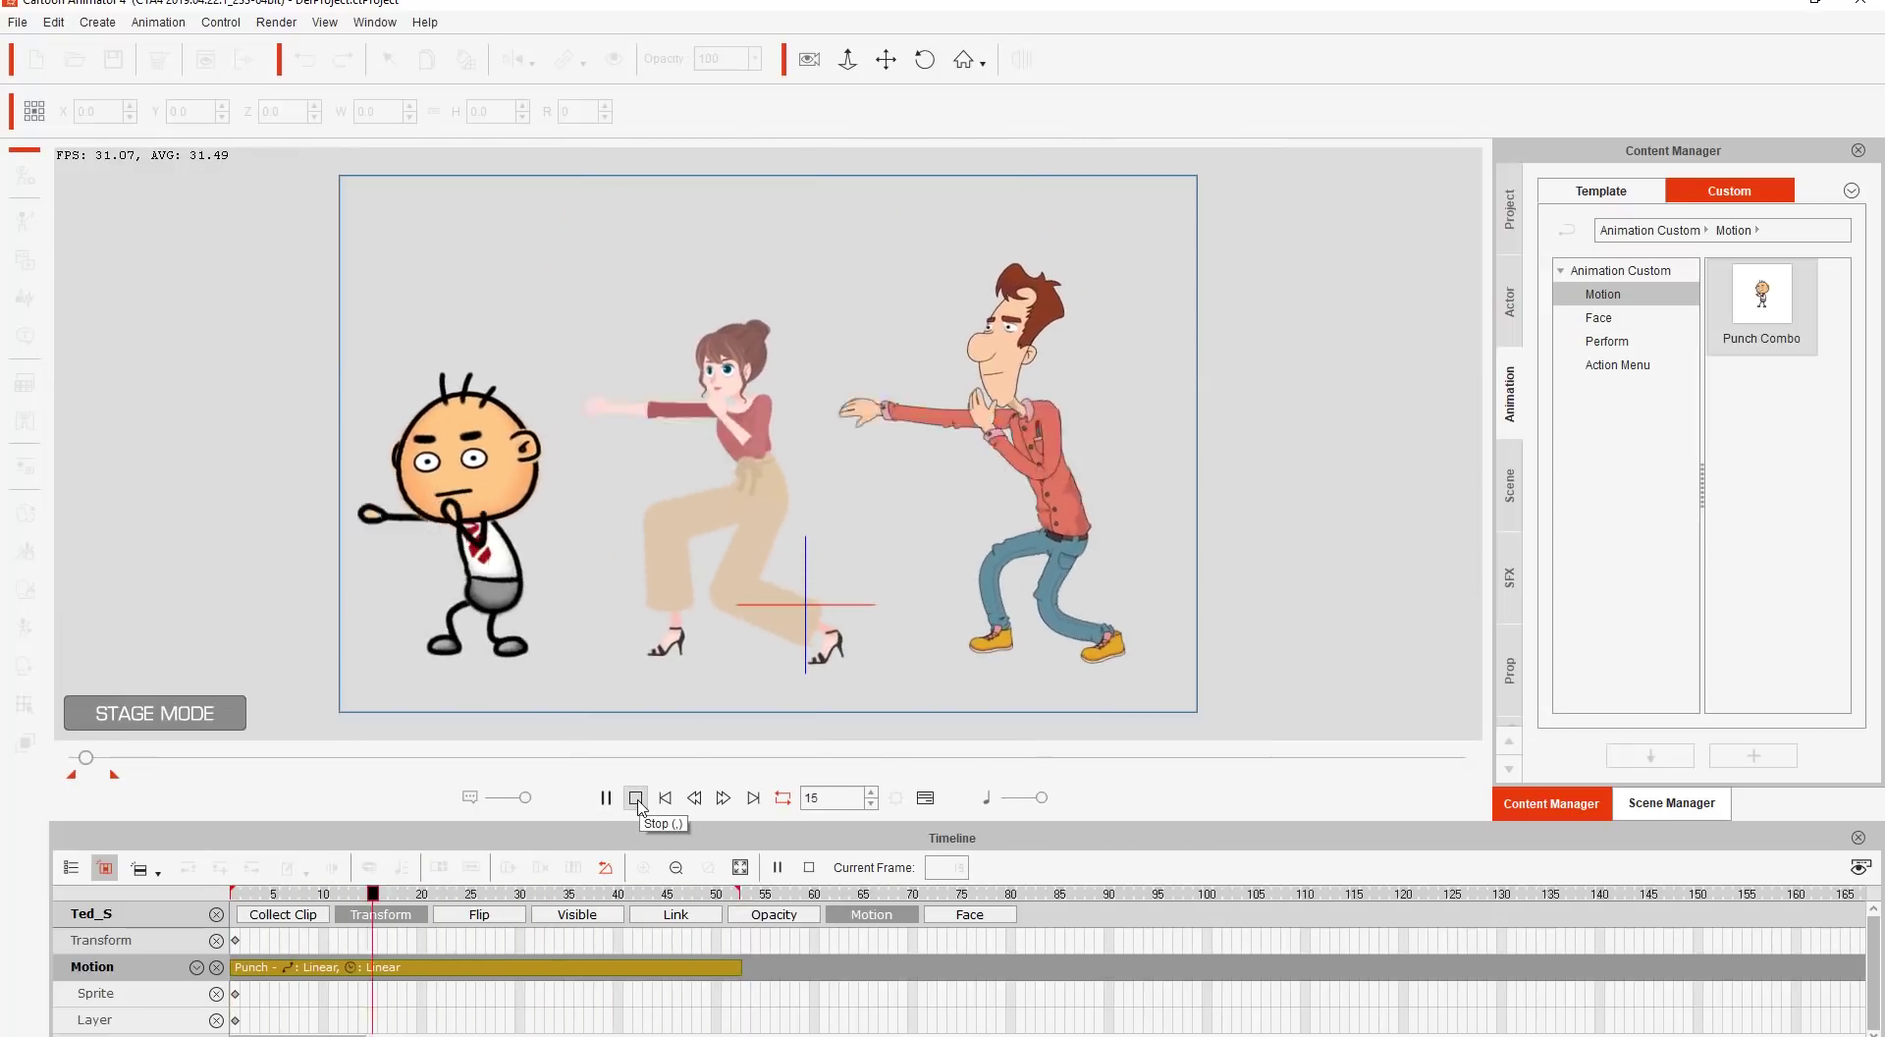
click(635, 798)
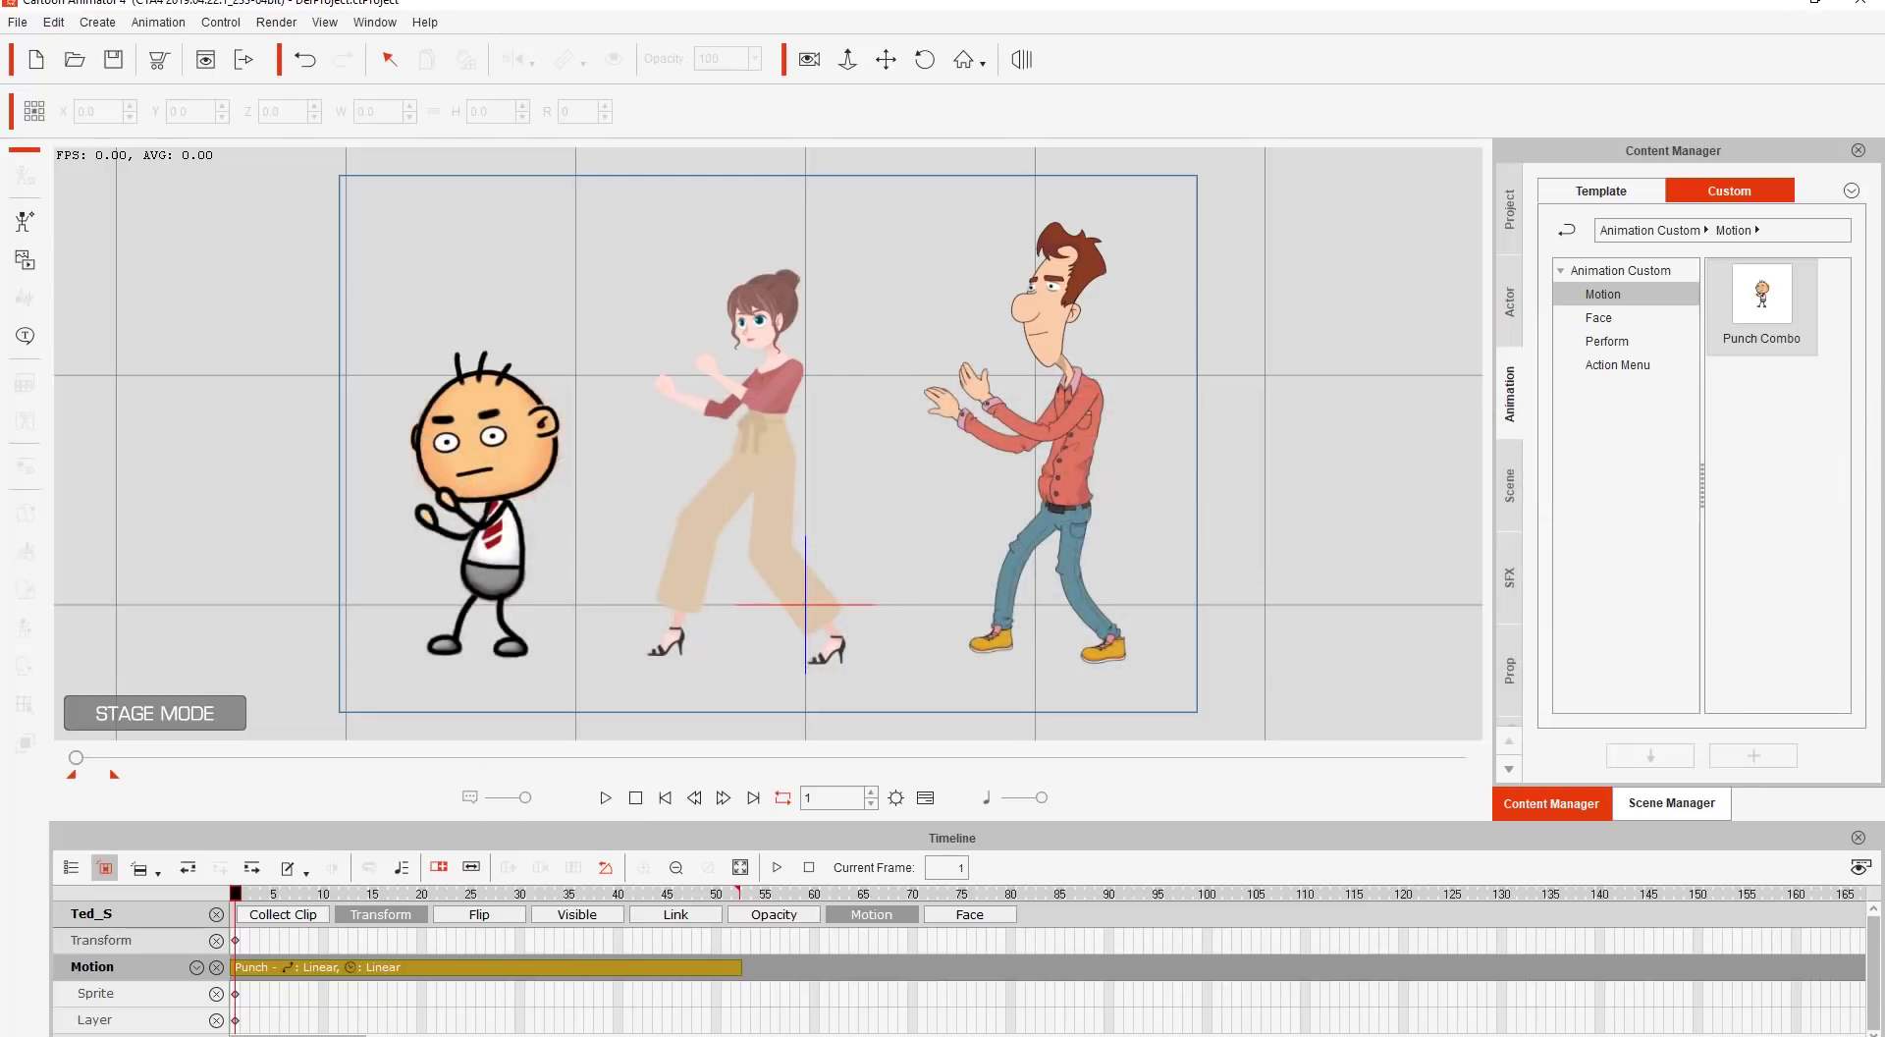
Open the 2D Motion Key Editor for the bald character and close the timeline.
click(475, 480)
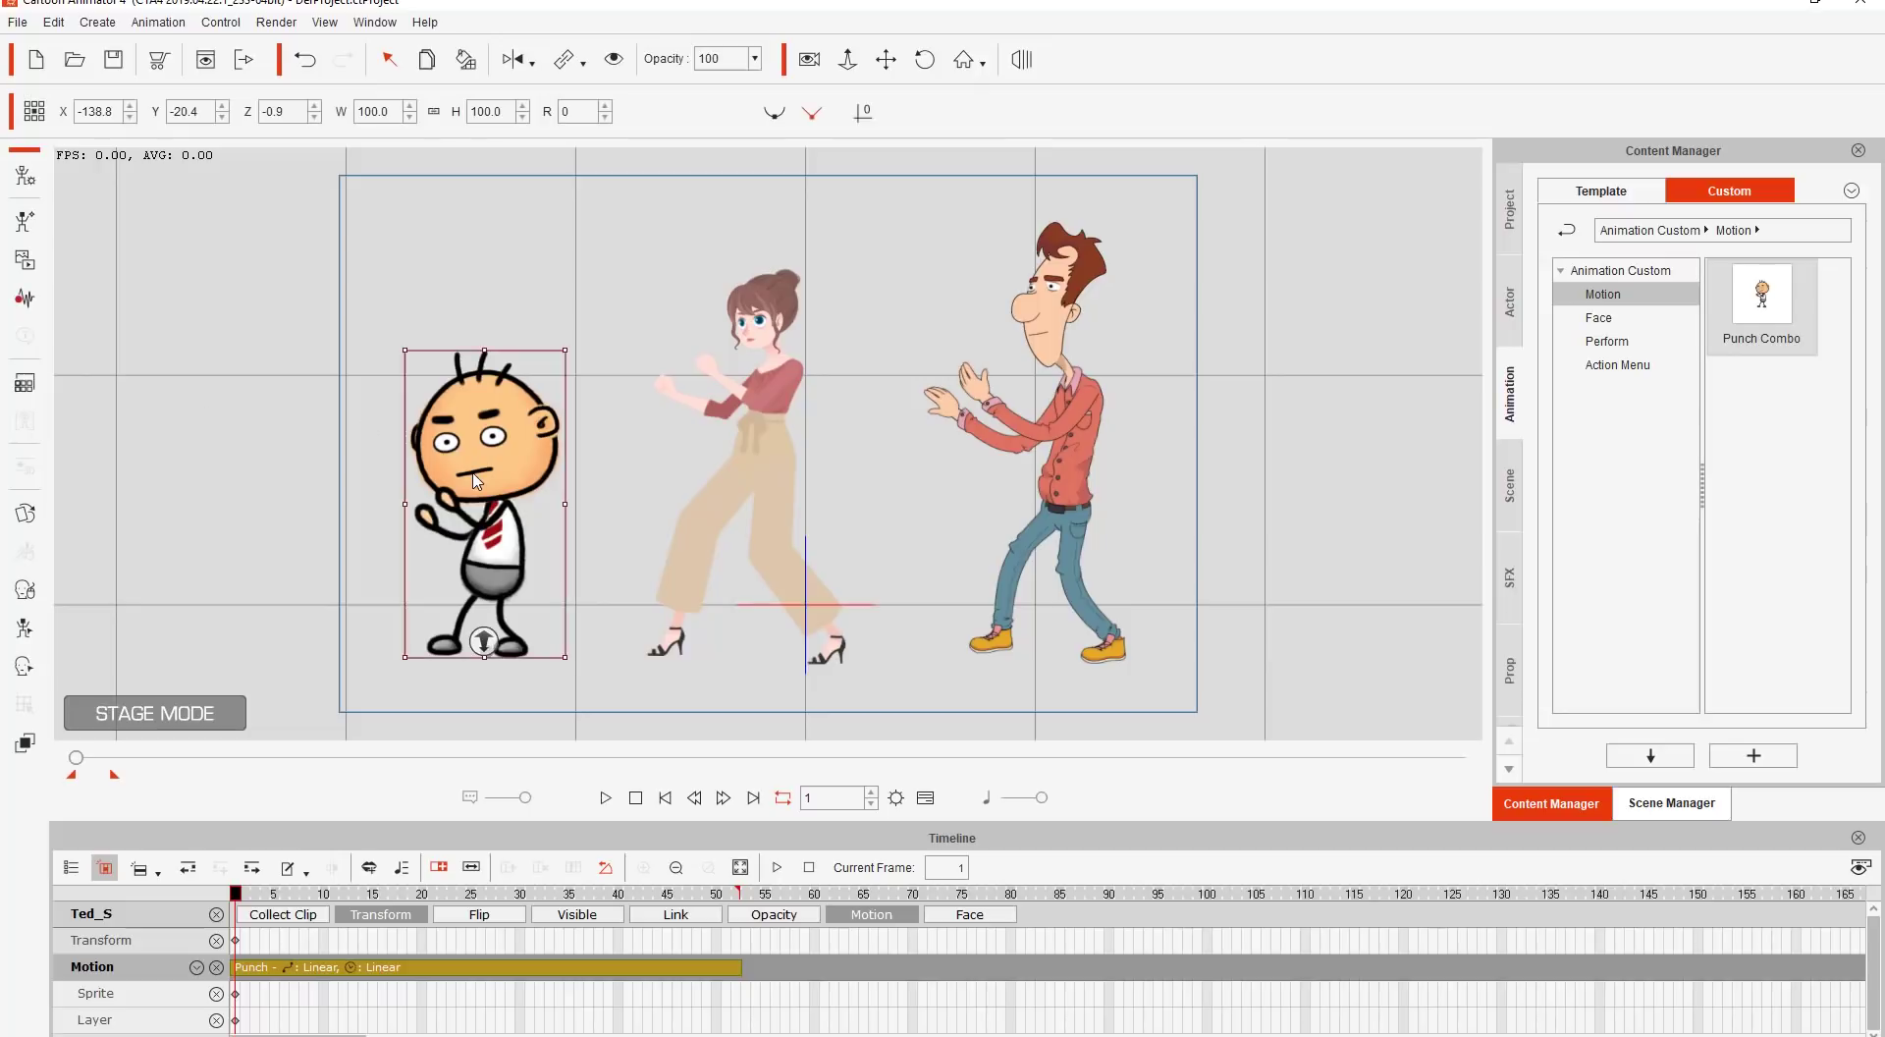
click(25, 628)
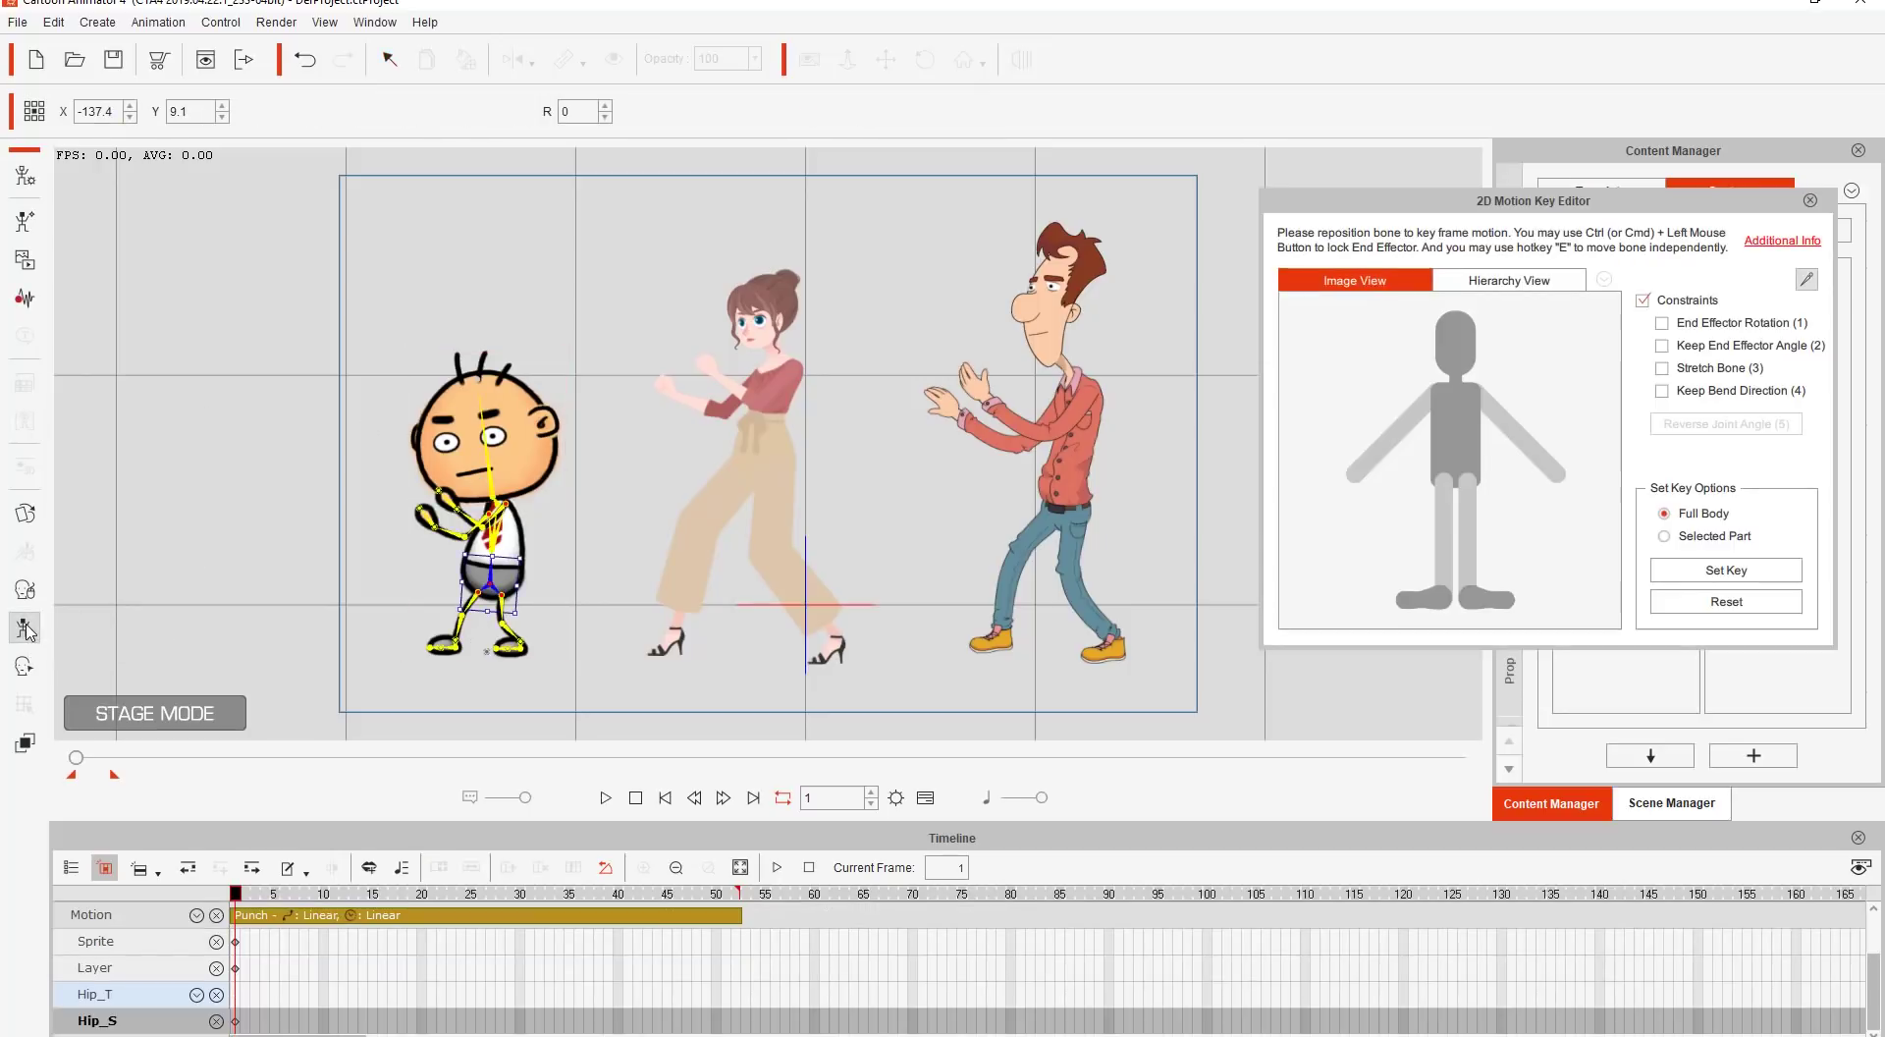
click(1858, 839)
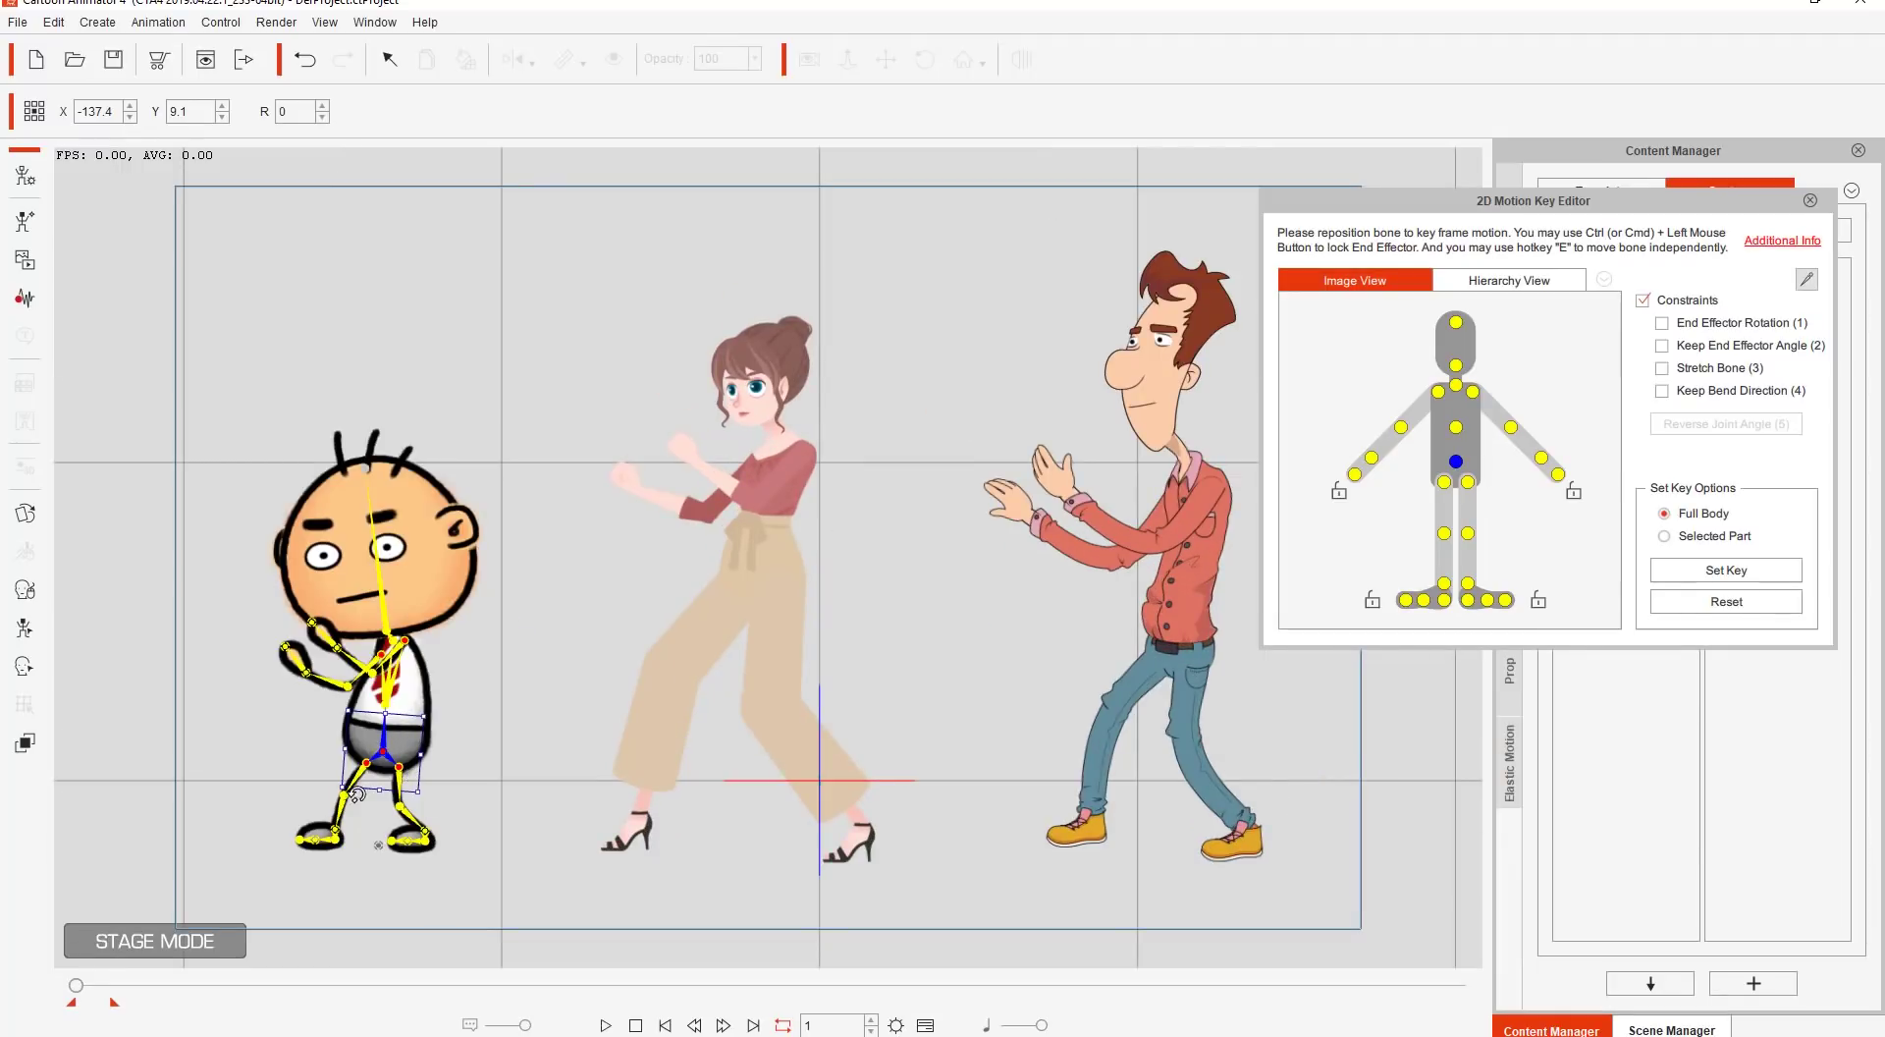
Check the bone rigs of the woman and the tall man, preview the motion briefly and close the 2D Motion Key Editor.
click(756, 578)
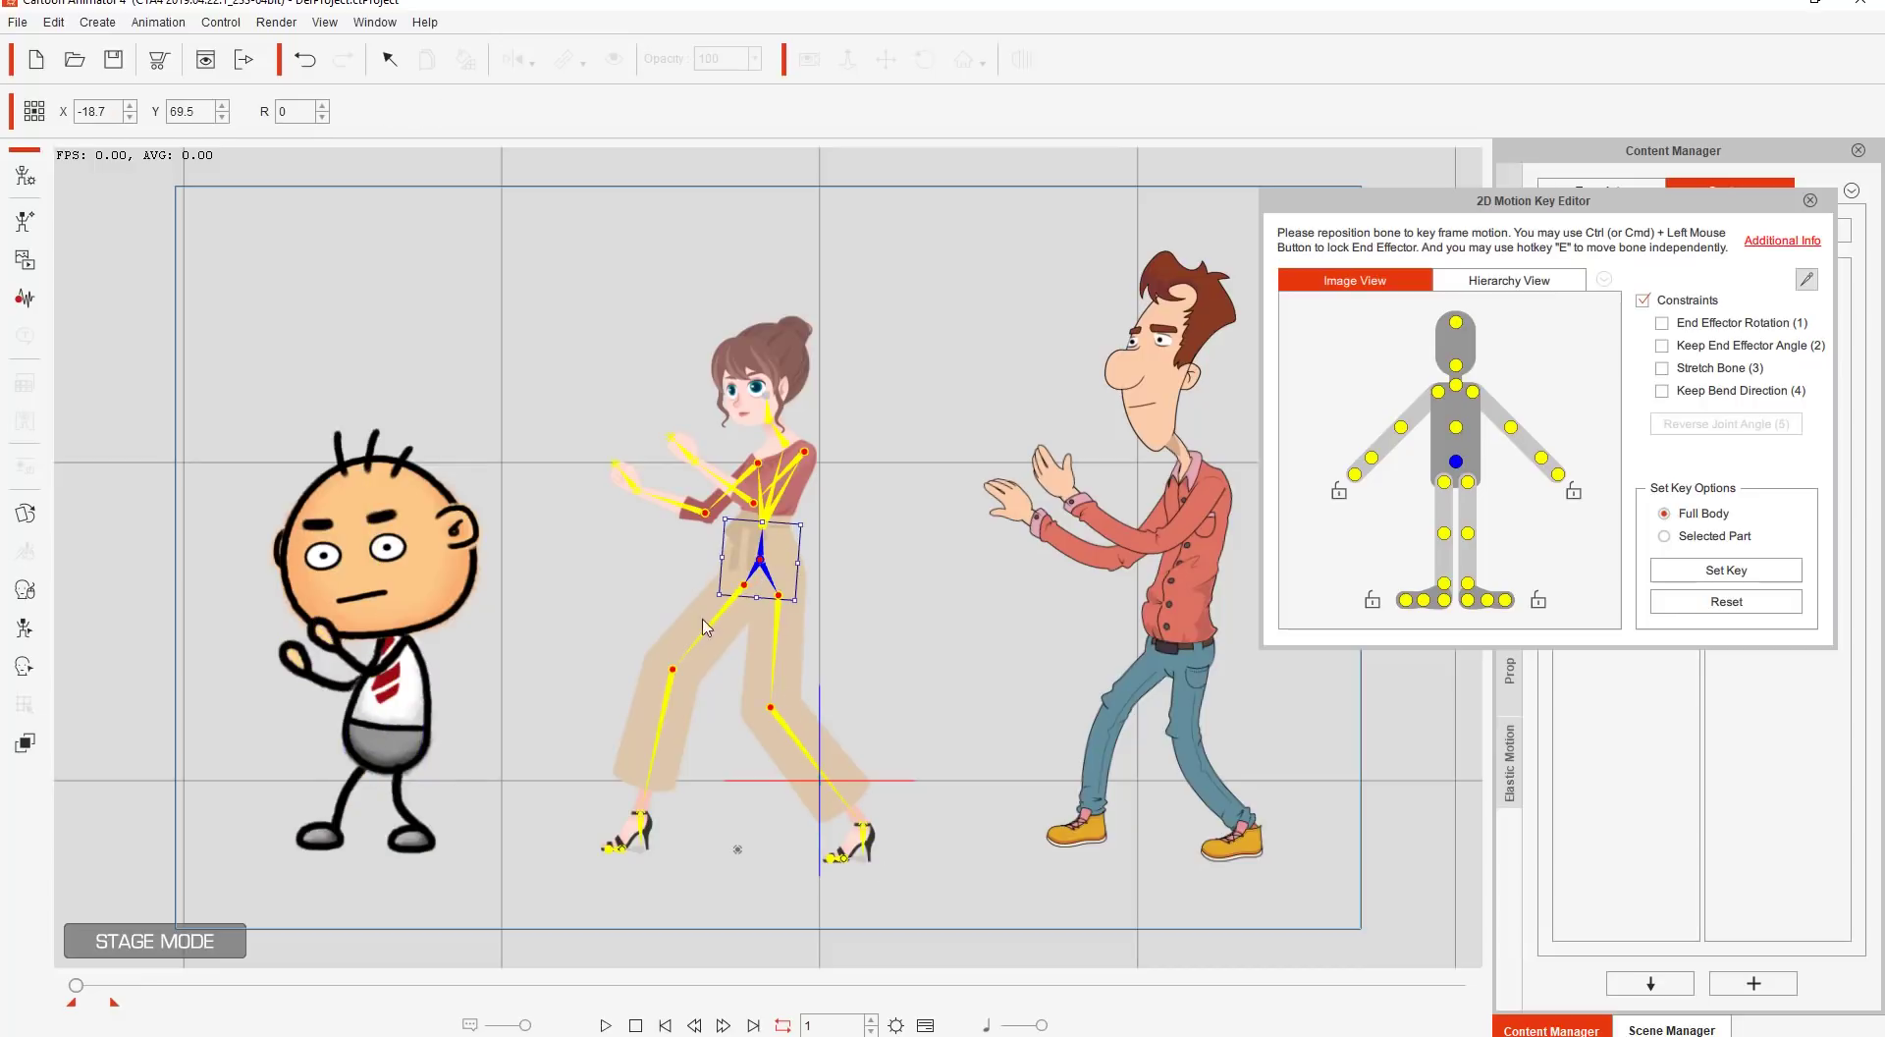
click(1189, 564)
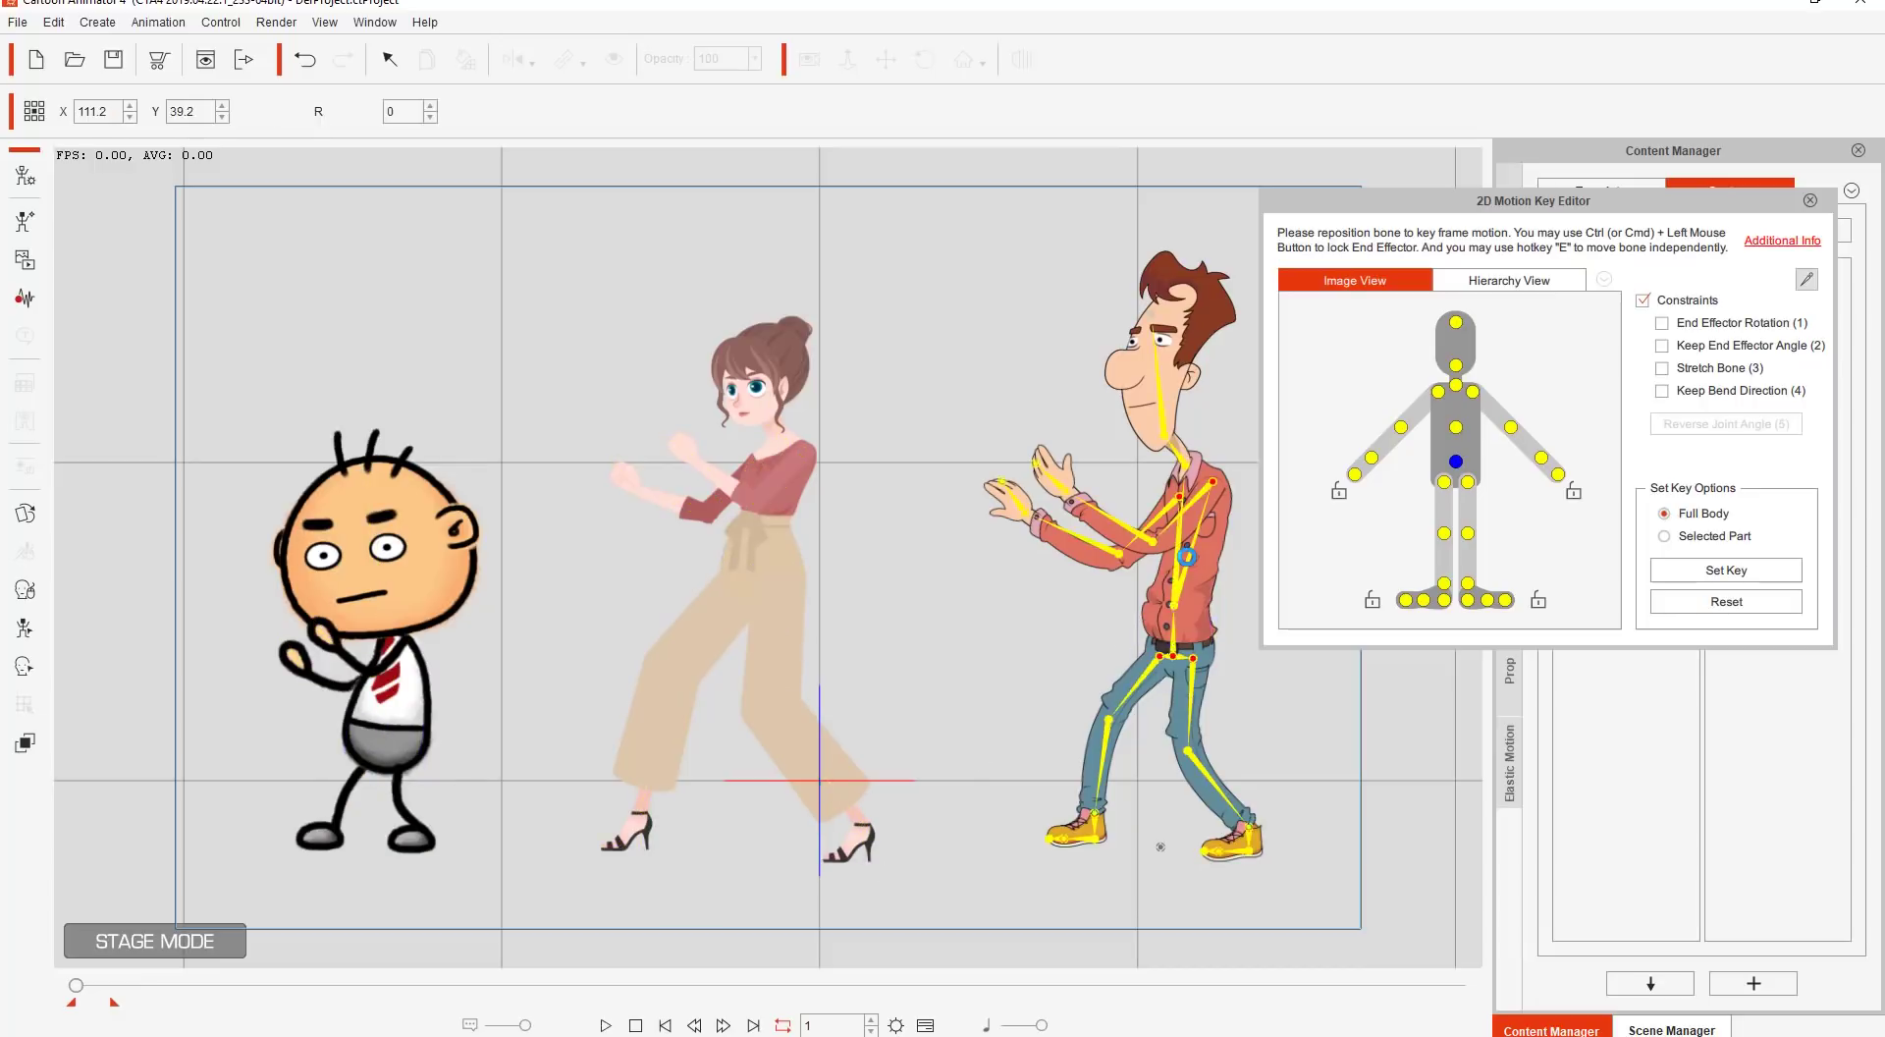
click(1190, 552)
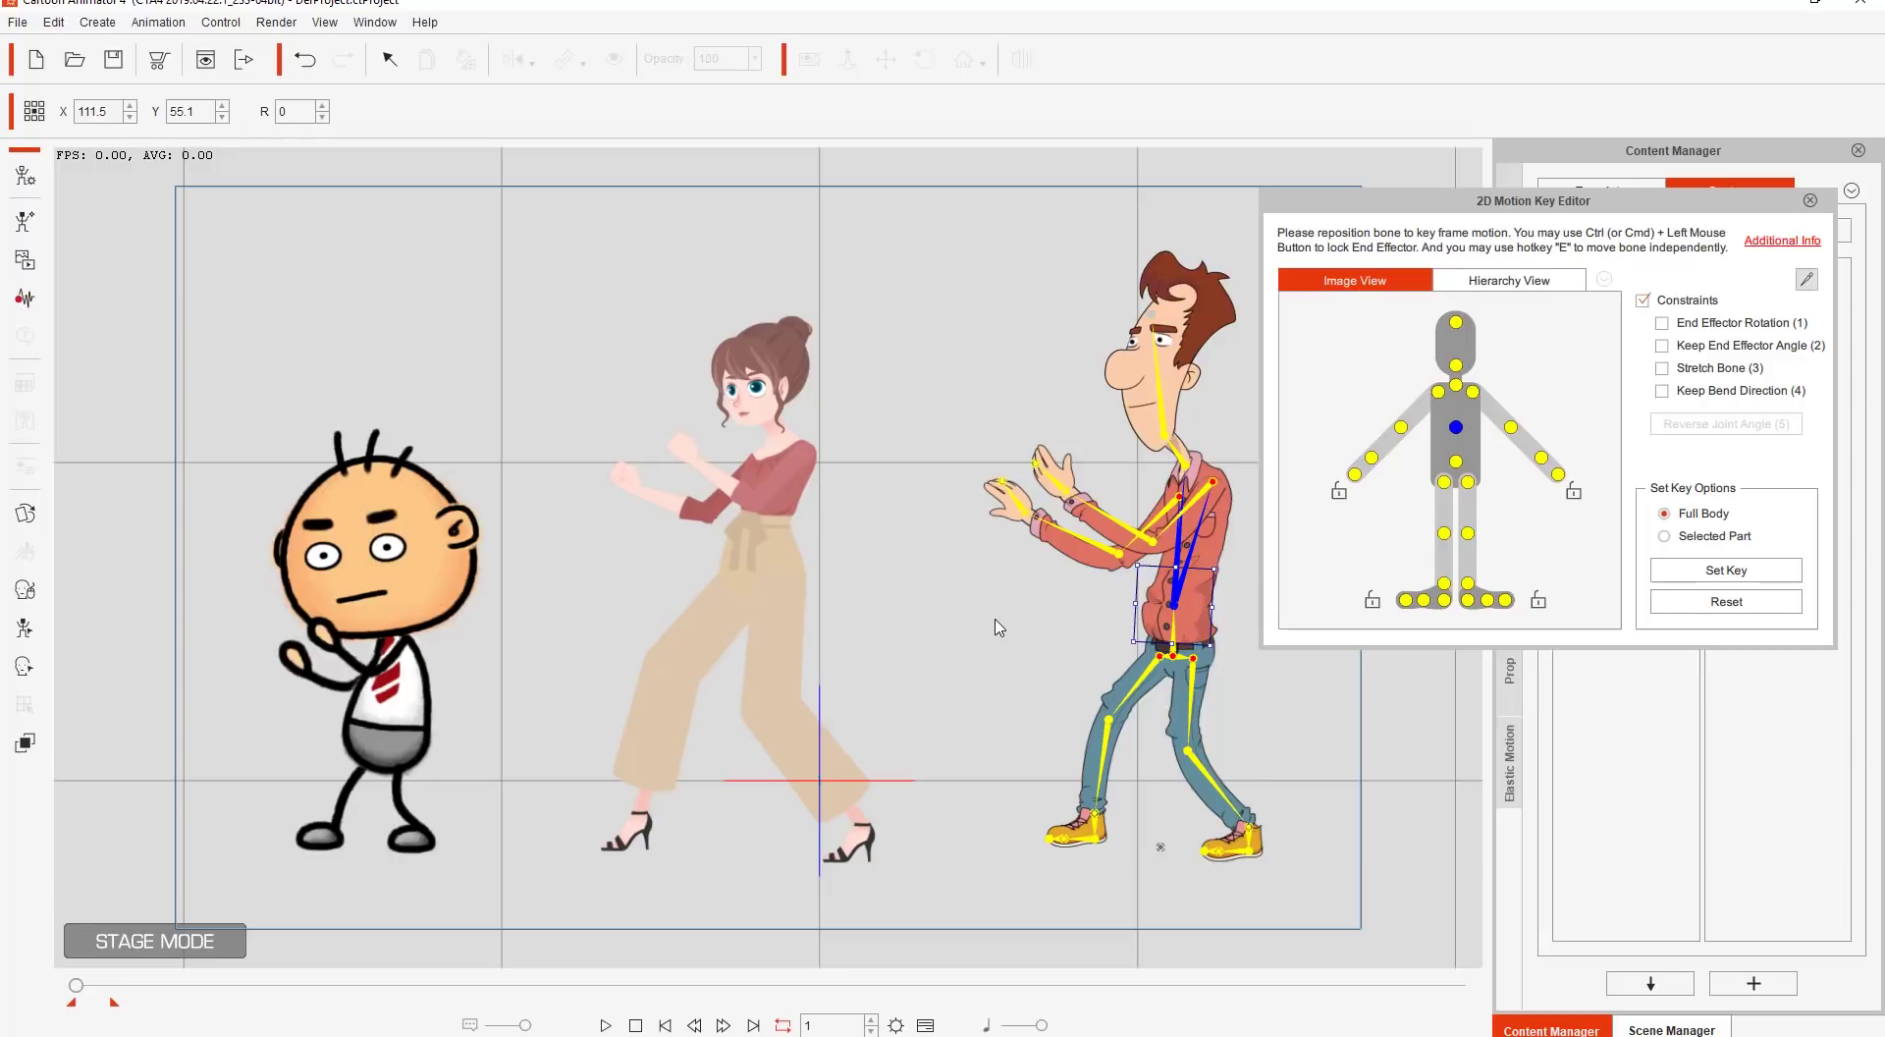
click(606, 1024)
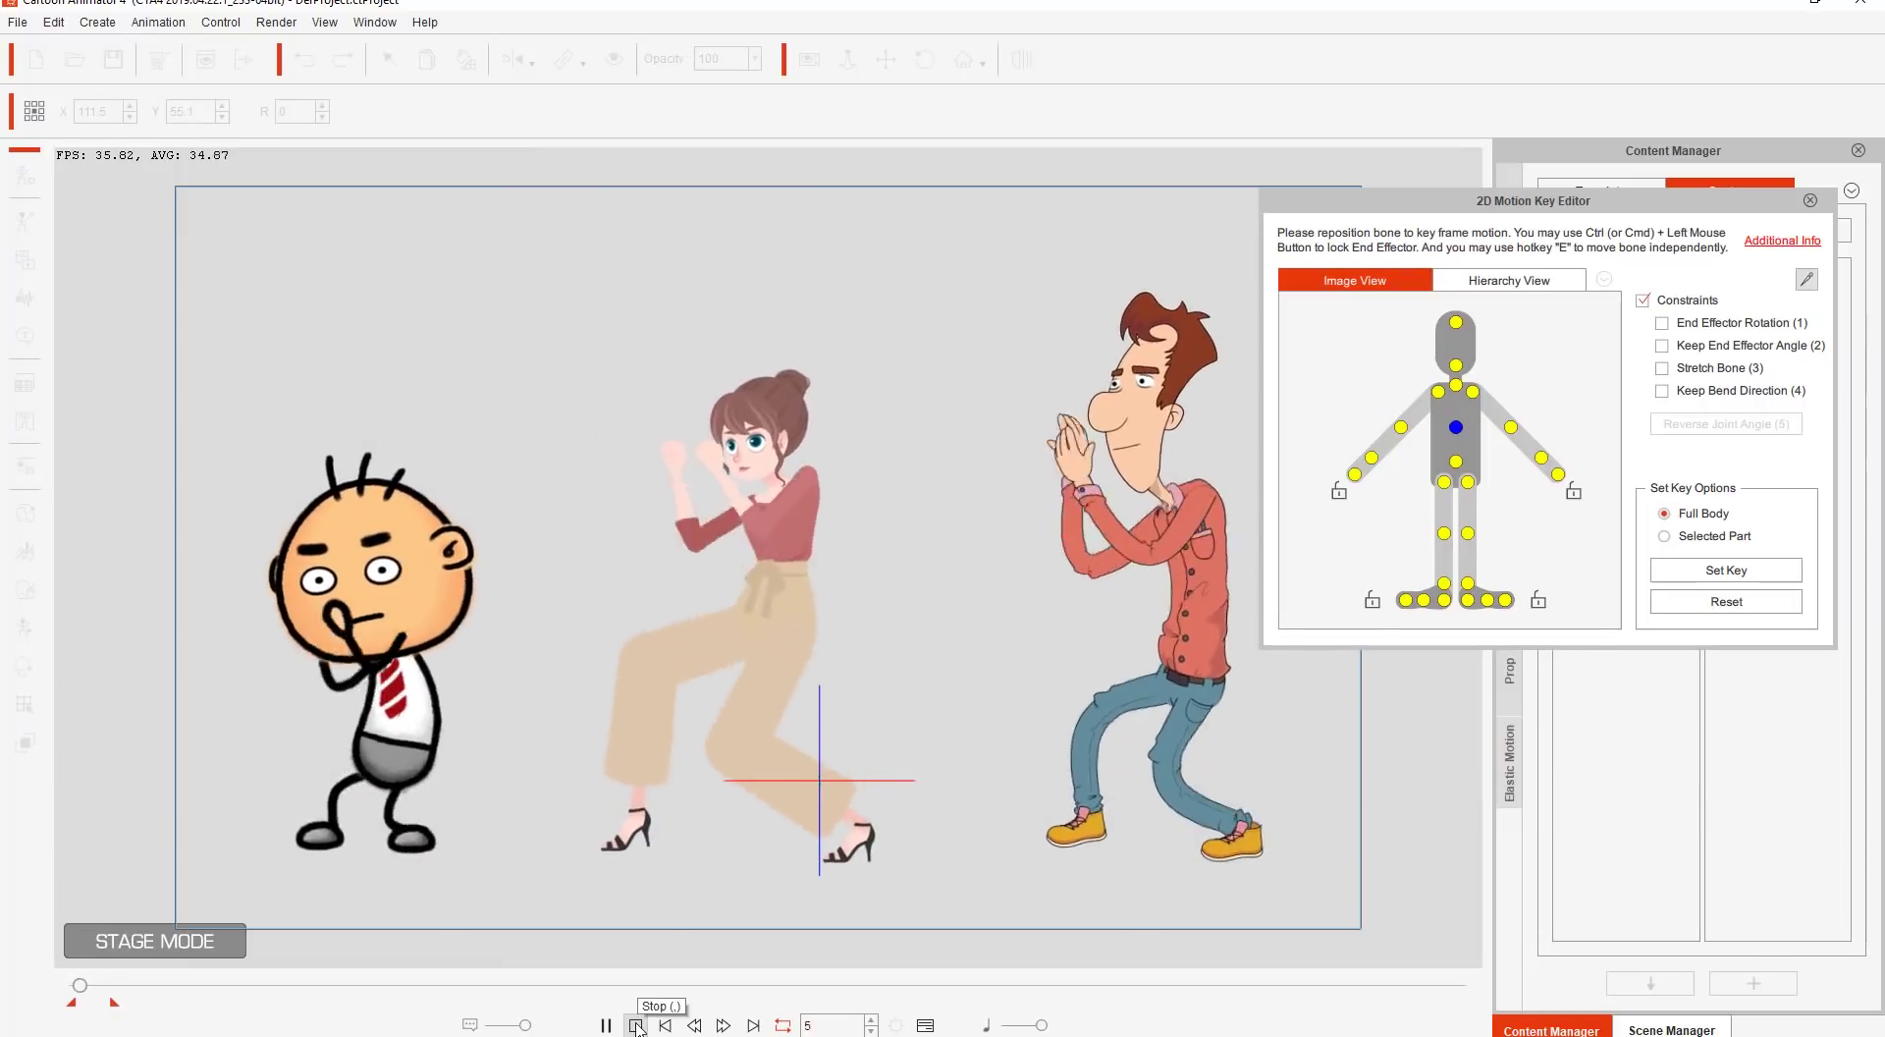
click(636, 1025)
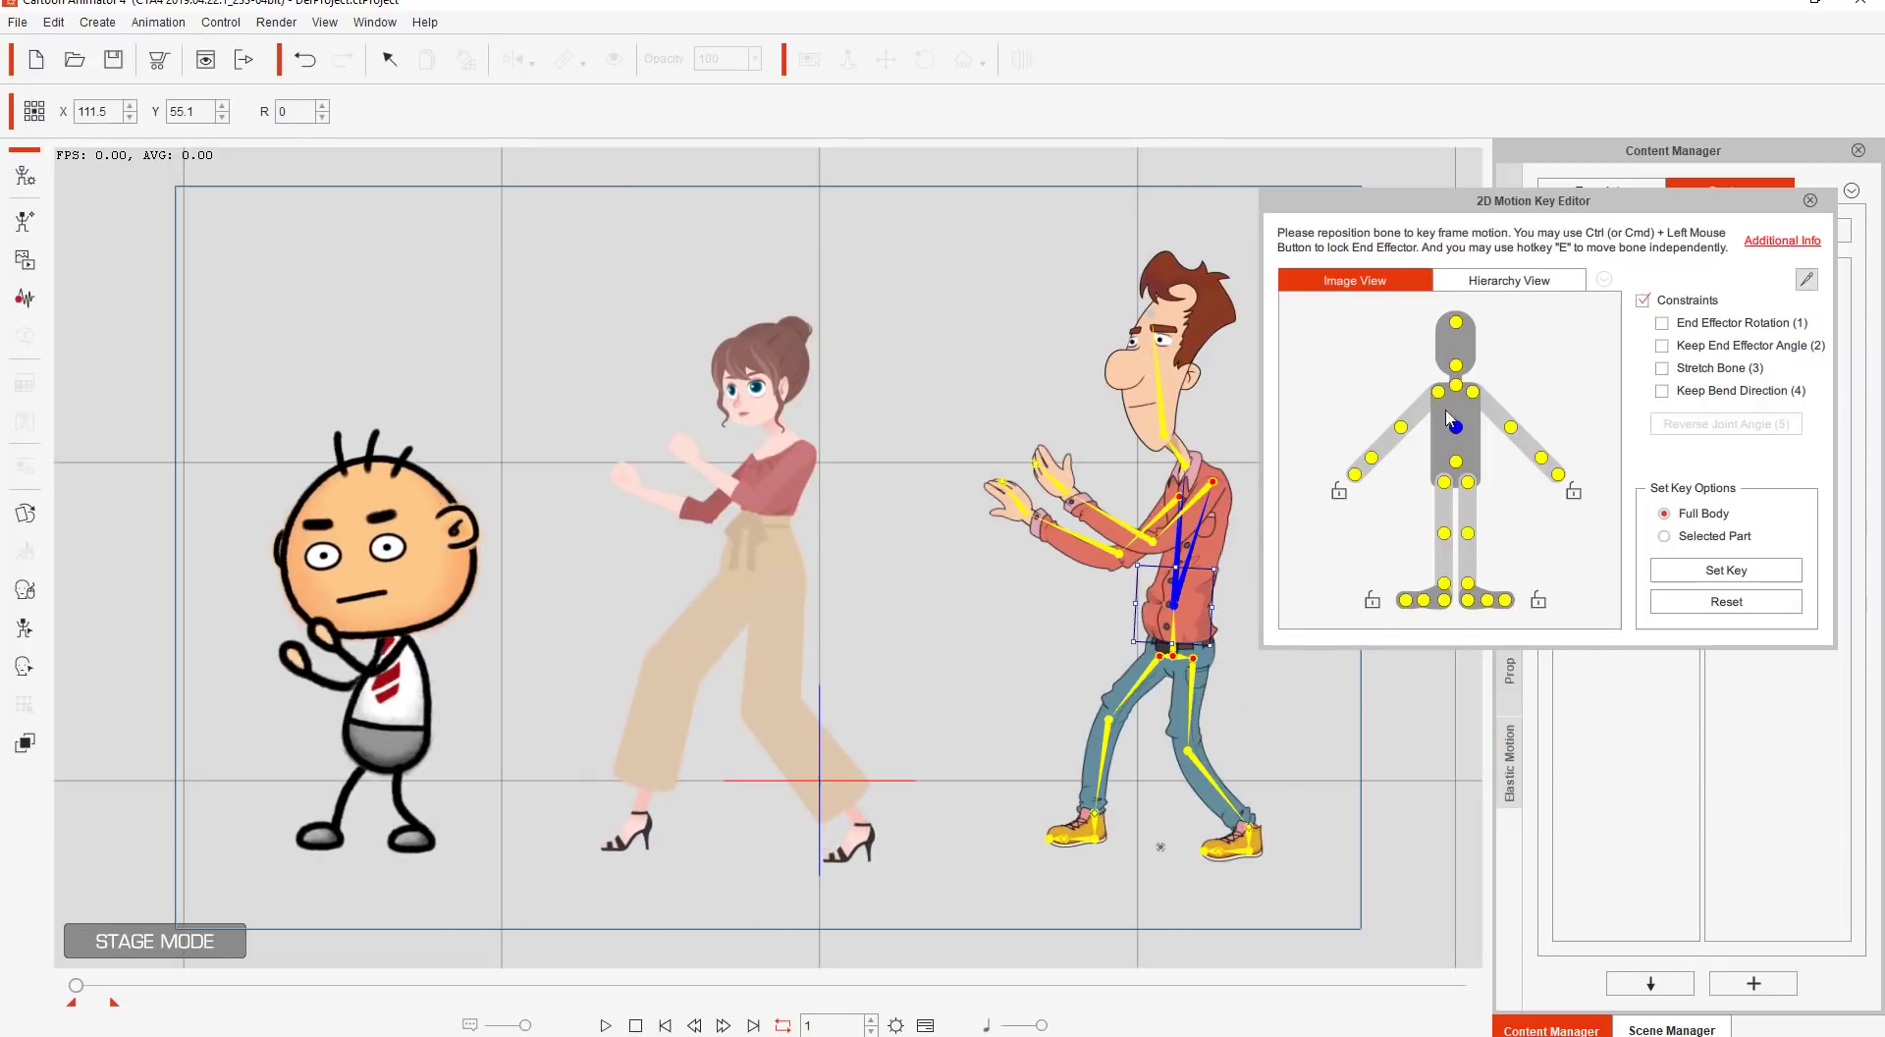
click(1809, 201)
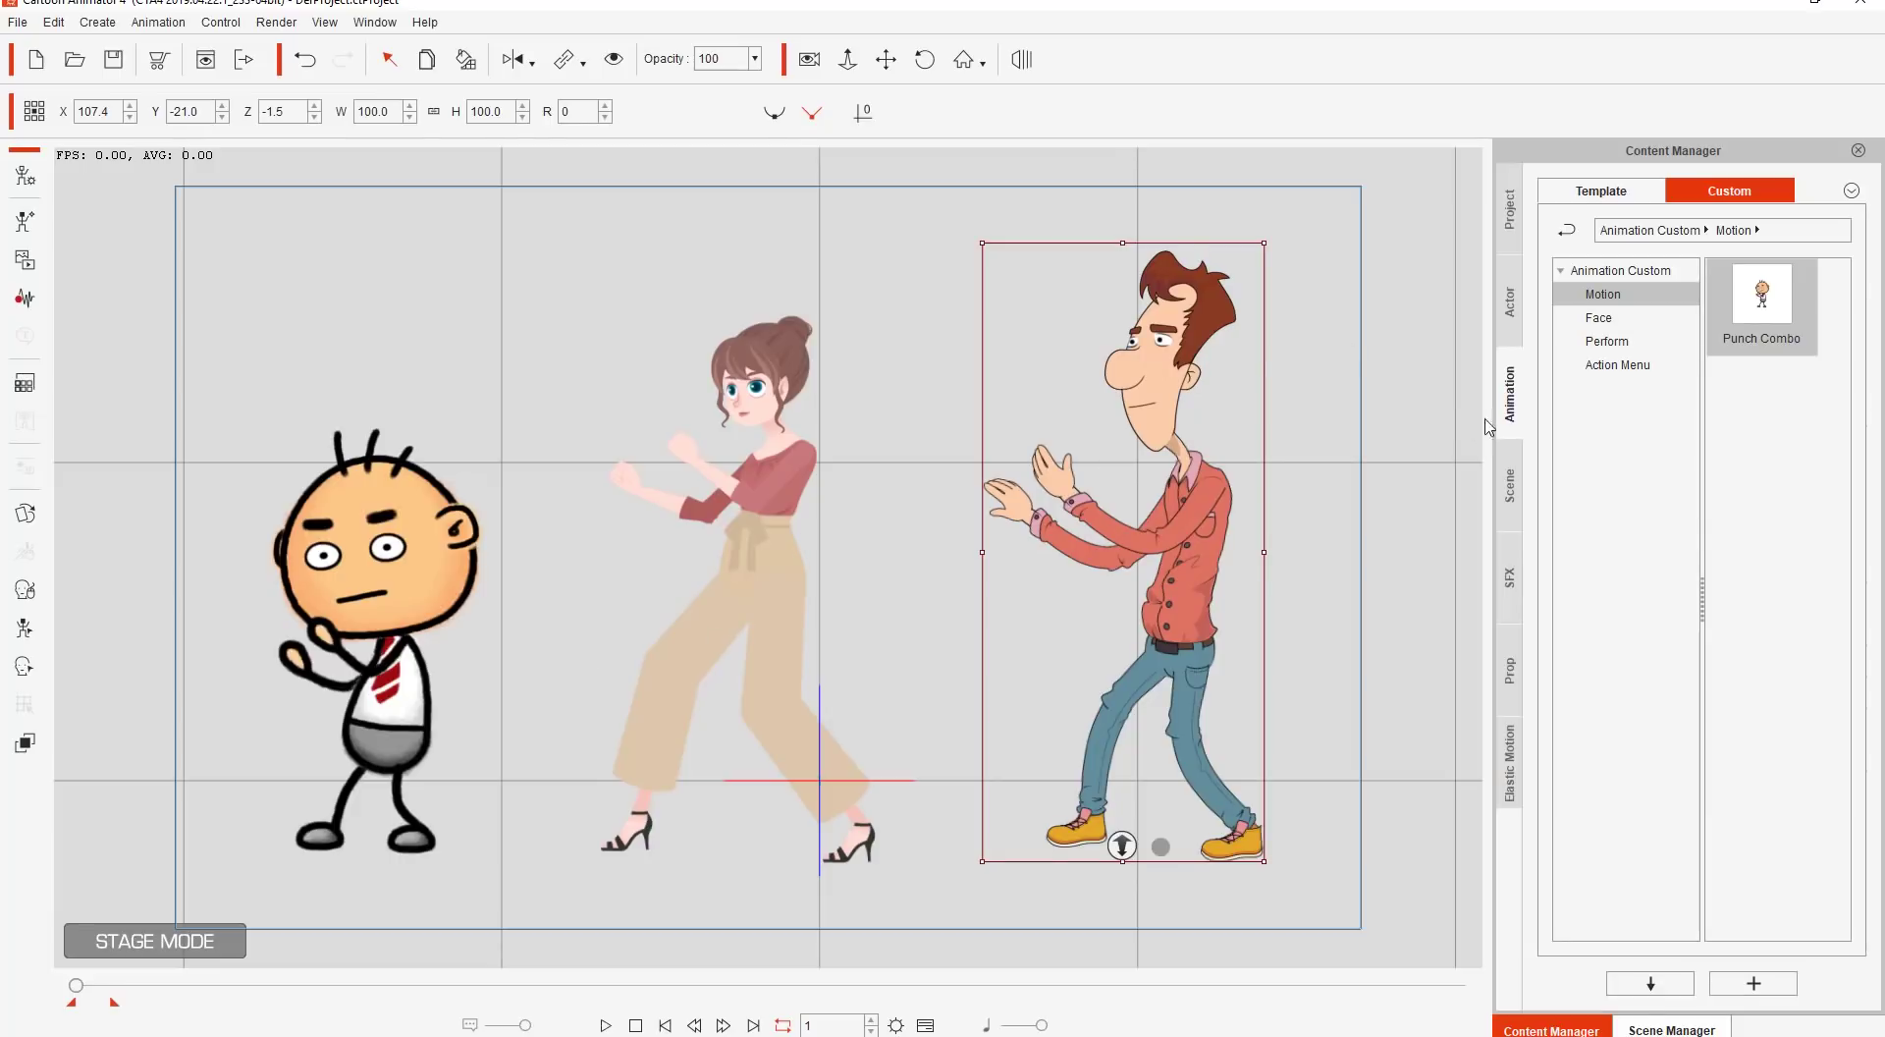
Apply the Walk Sneaky Forward(2L) template from the male Side motions to all three characters and preview the result.
click(1635, 194)
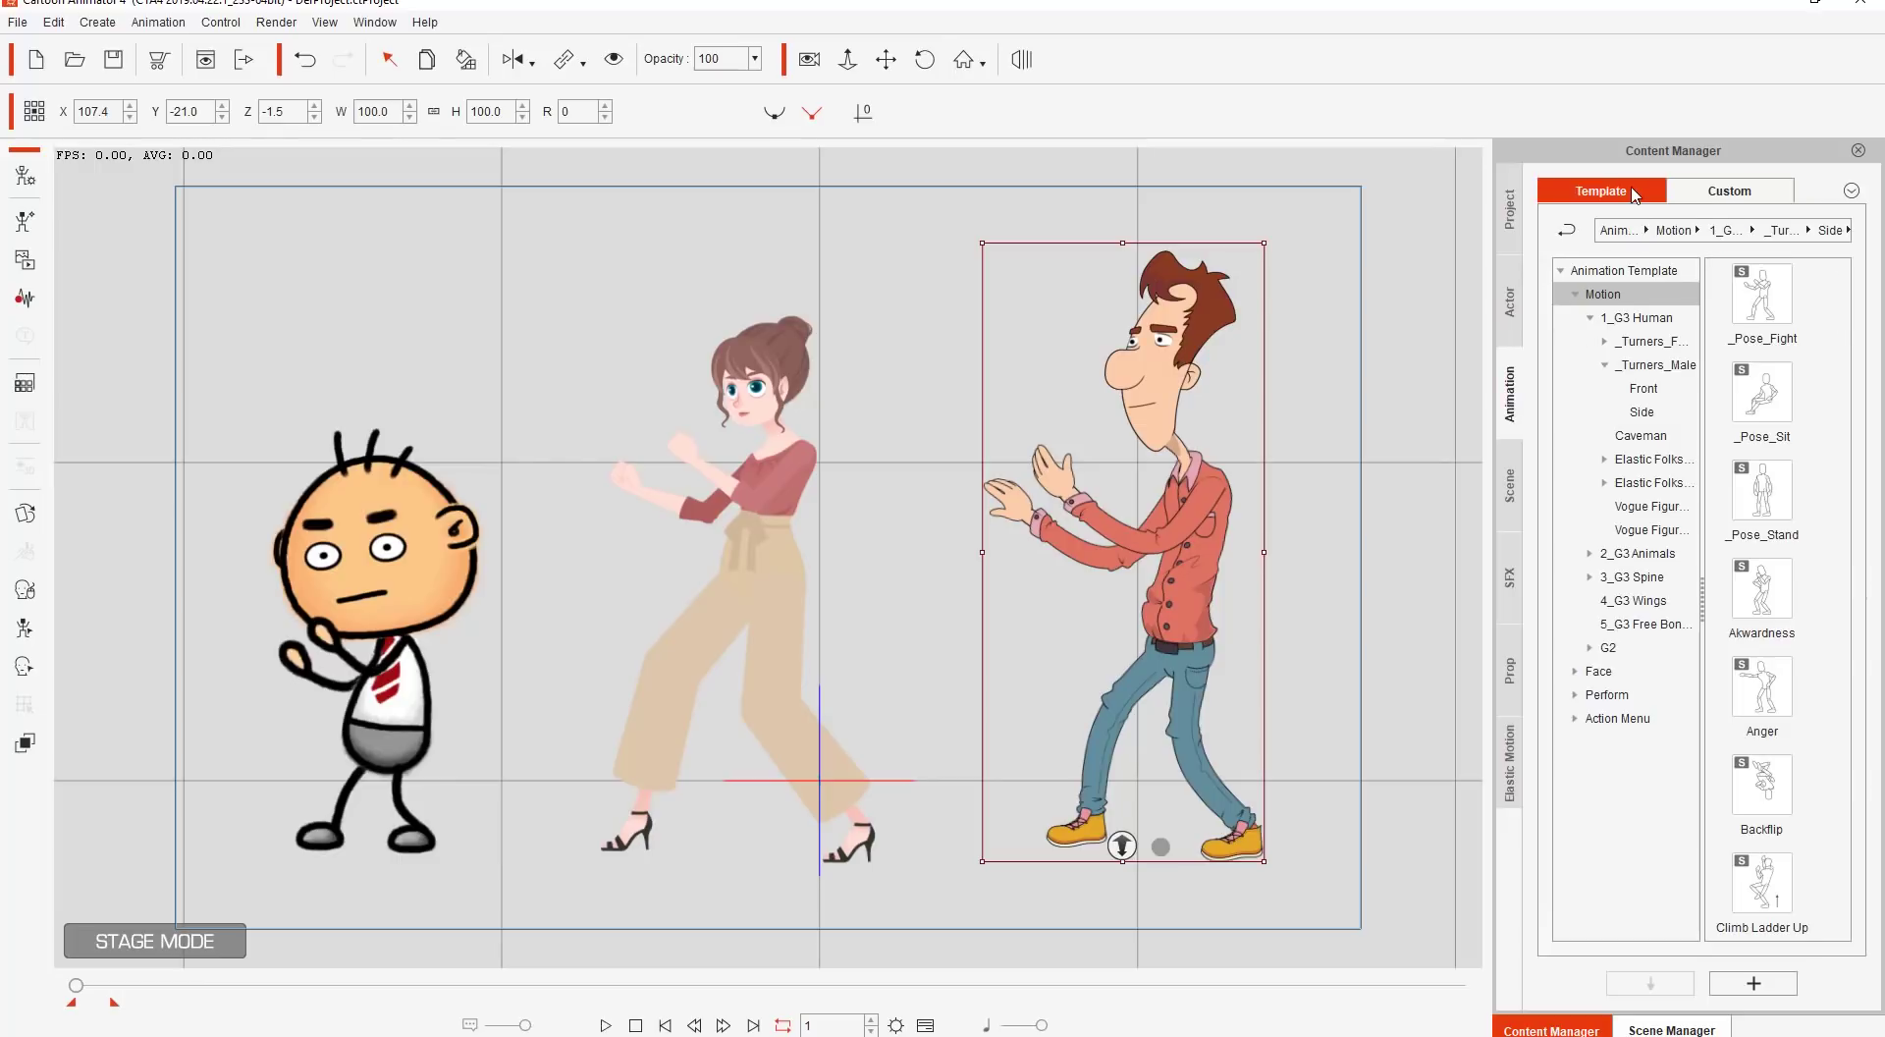
click(1655, 420)
drag(1844, 304, 1839, 856)
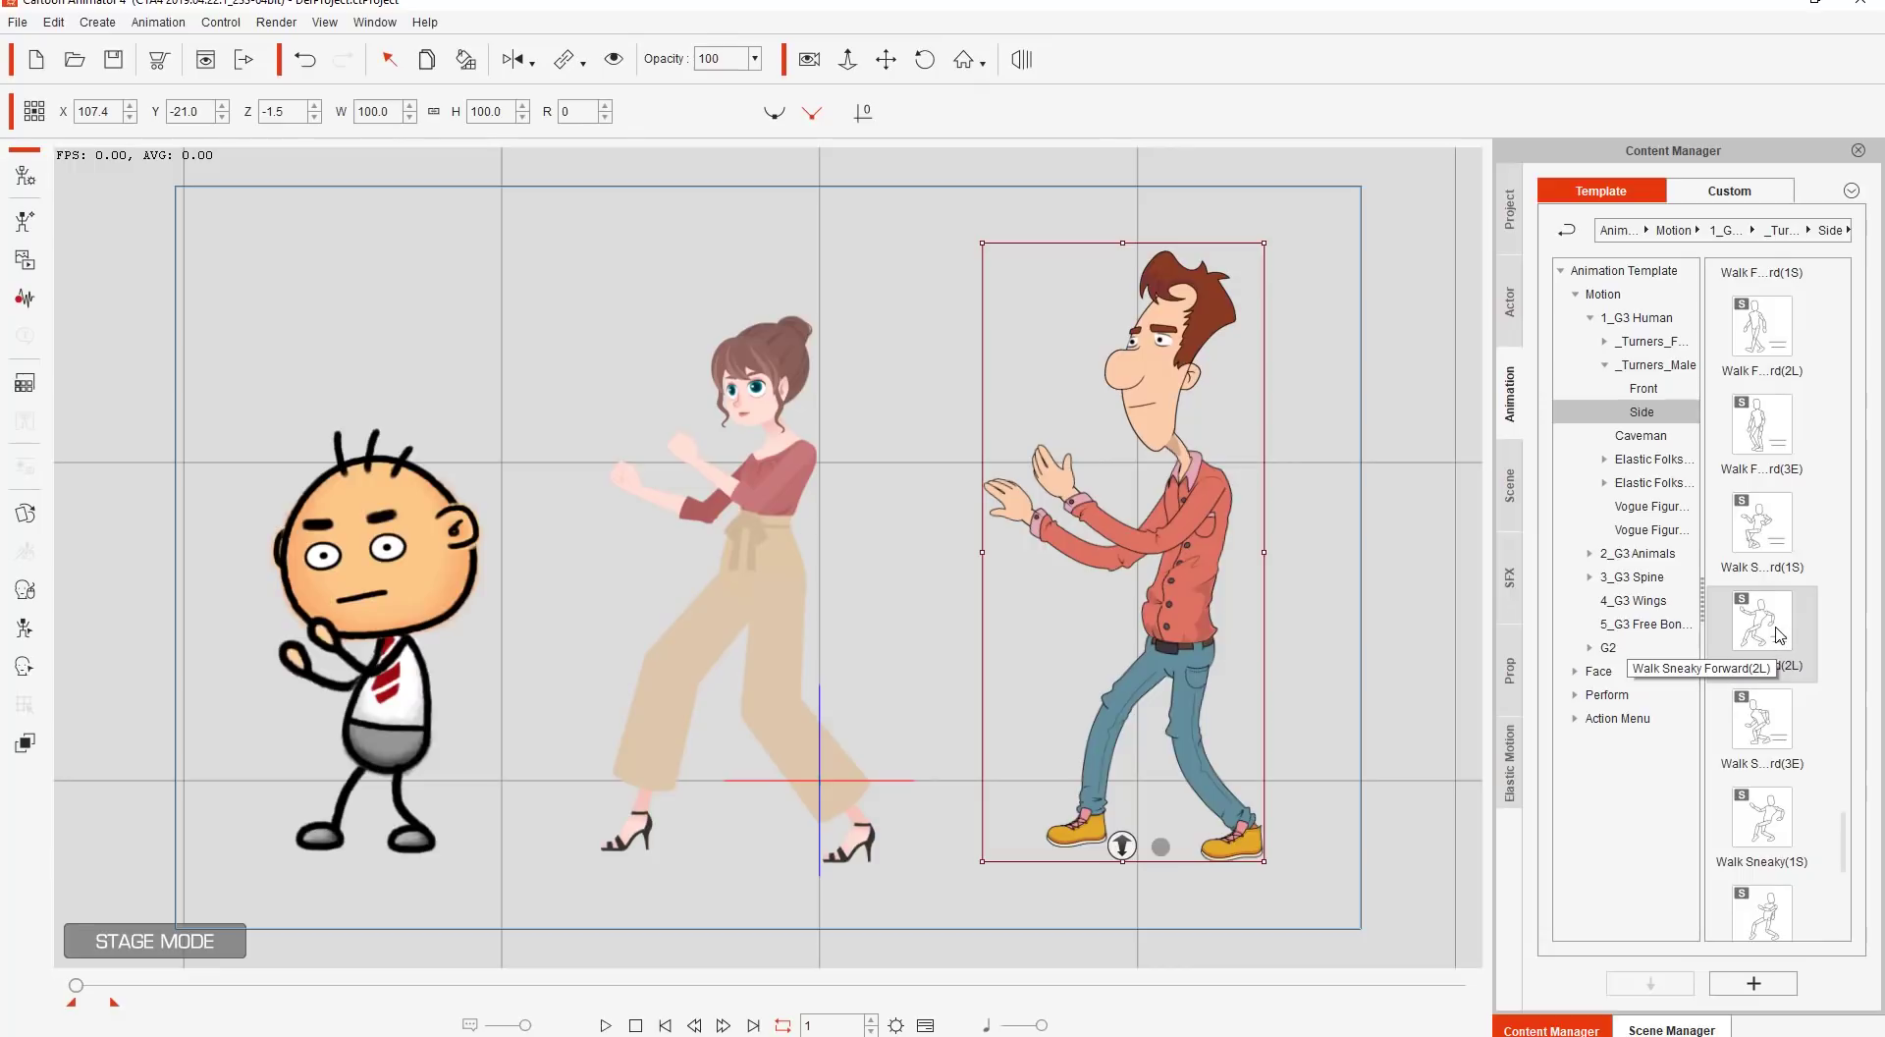
drag(1776, 634, 355, 610)
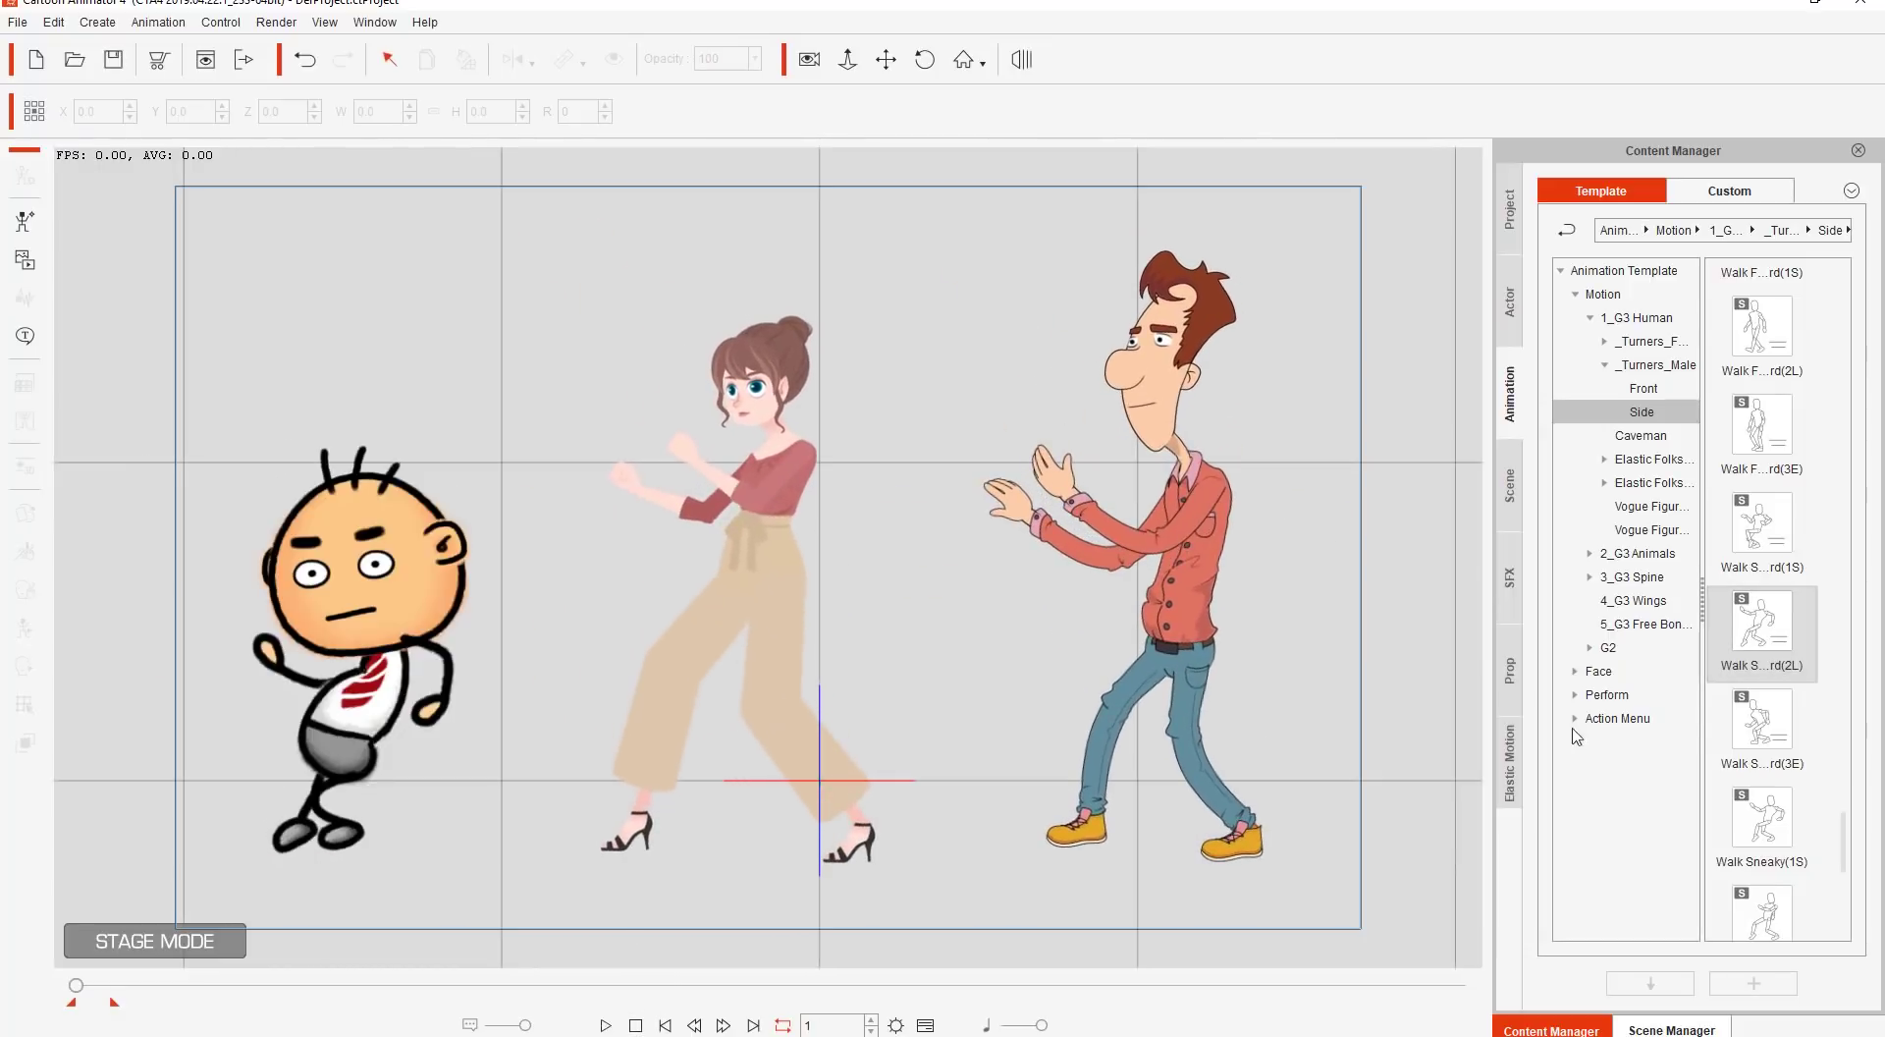
drag(1762, 638, 769, 582)
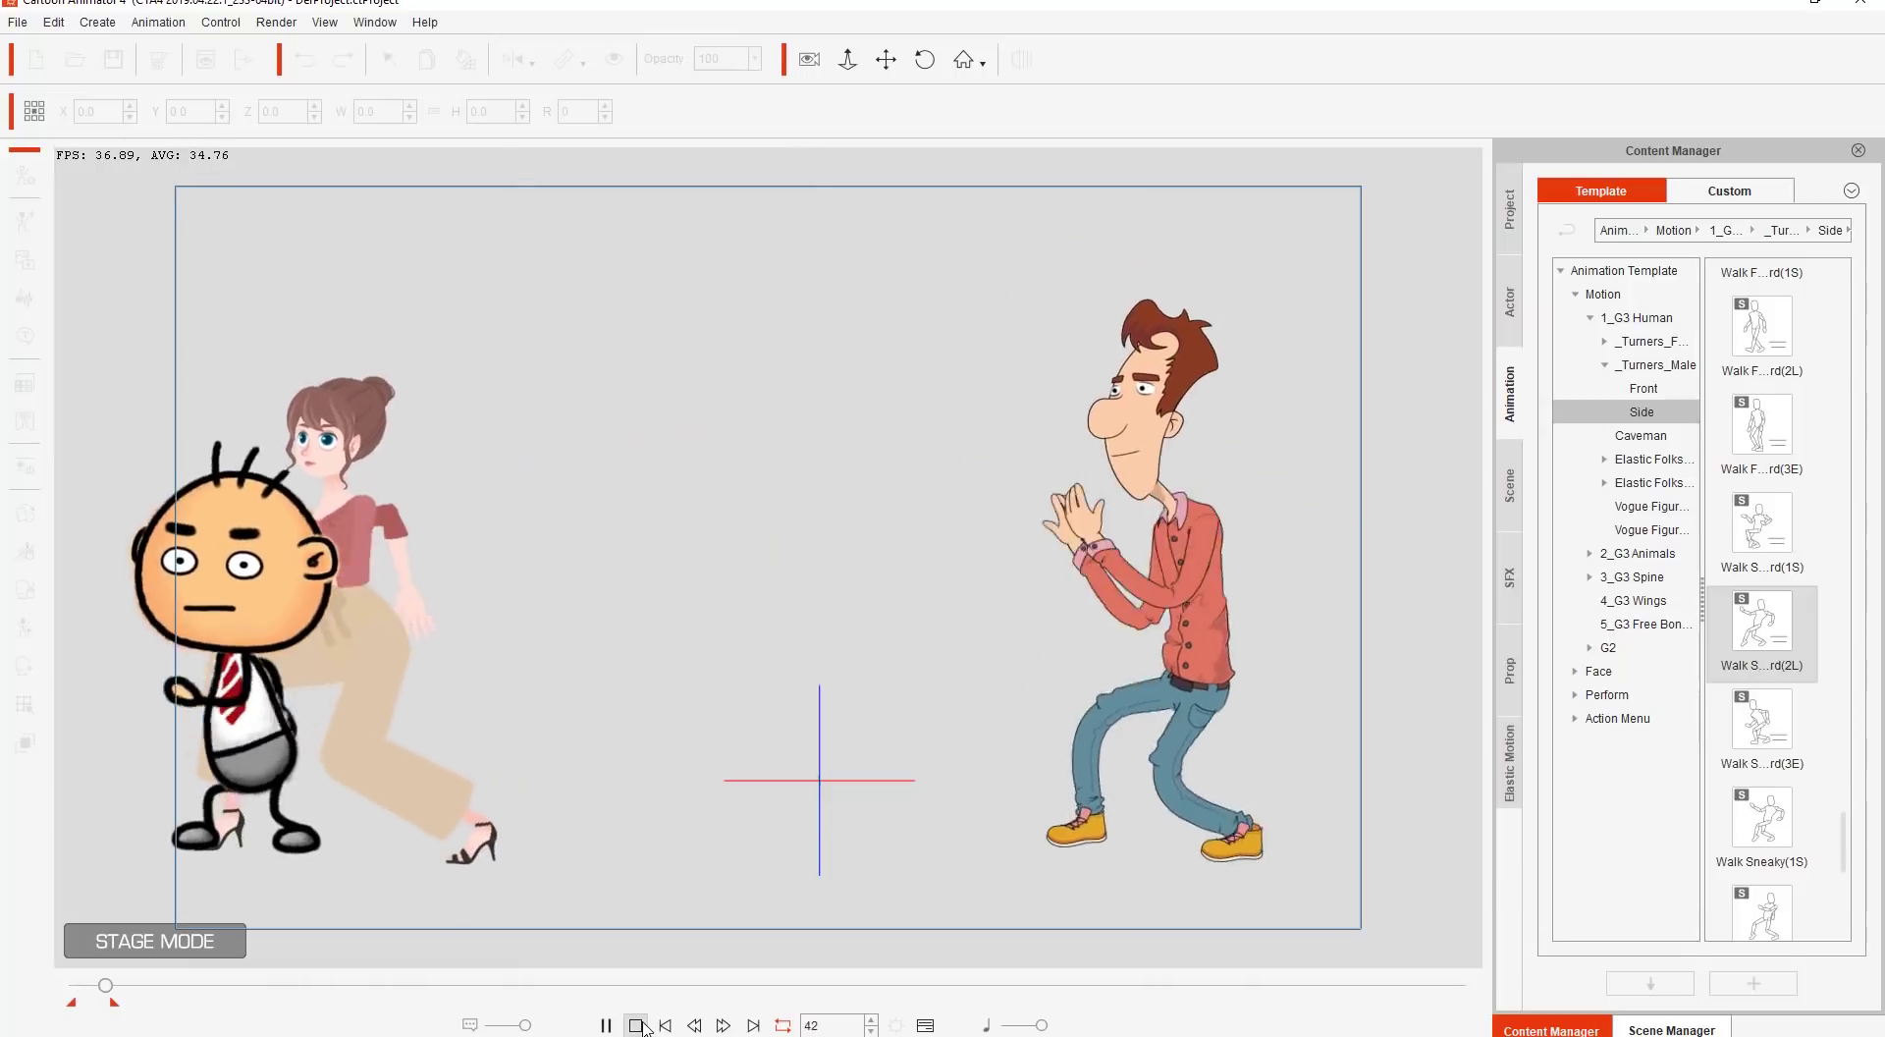
drag(1781, 628, 1177, 547)
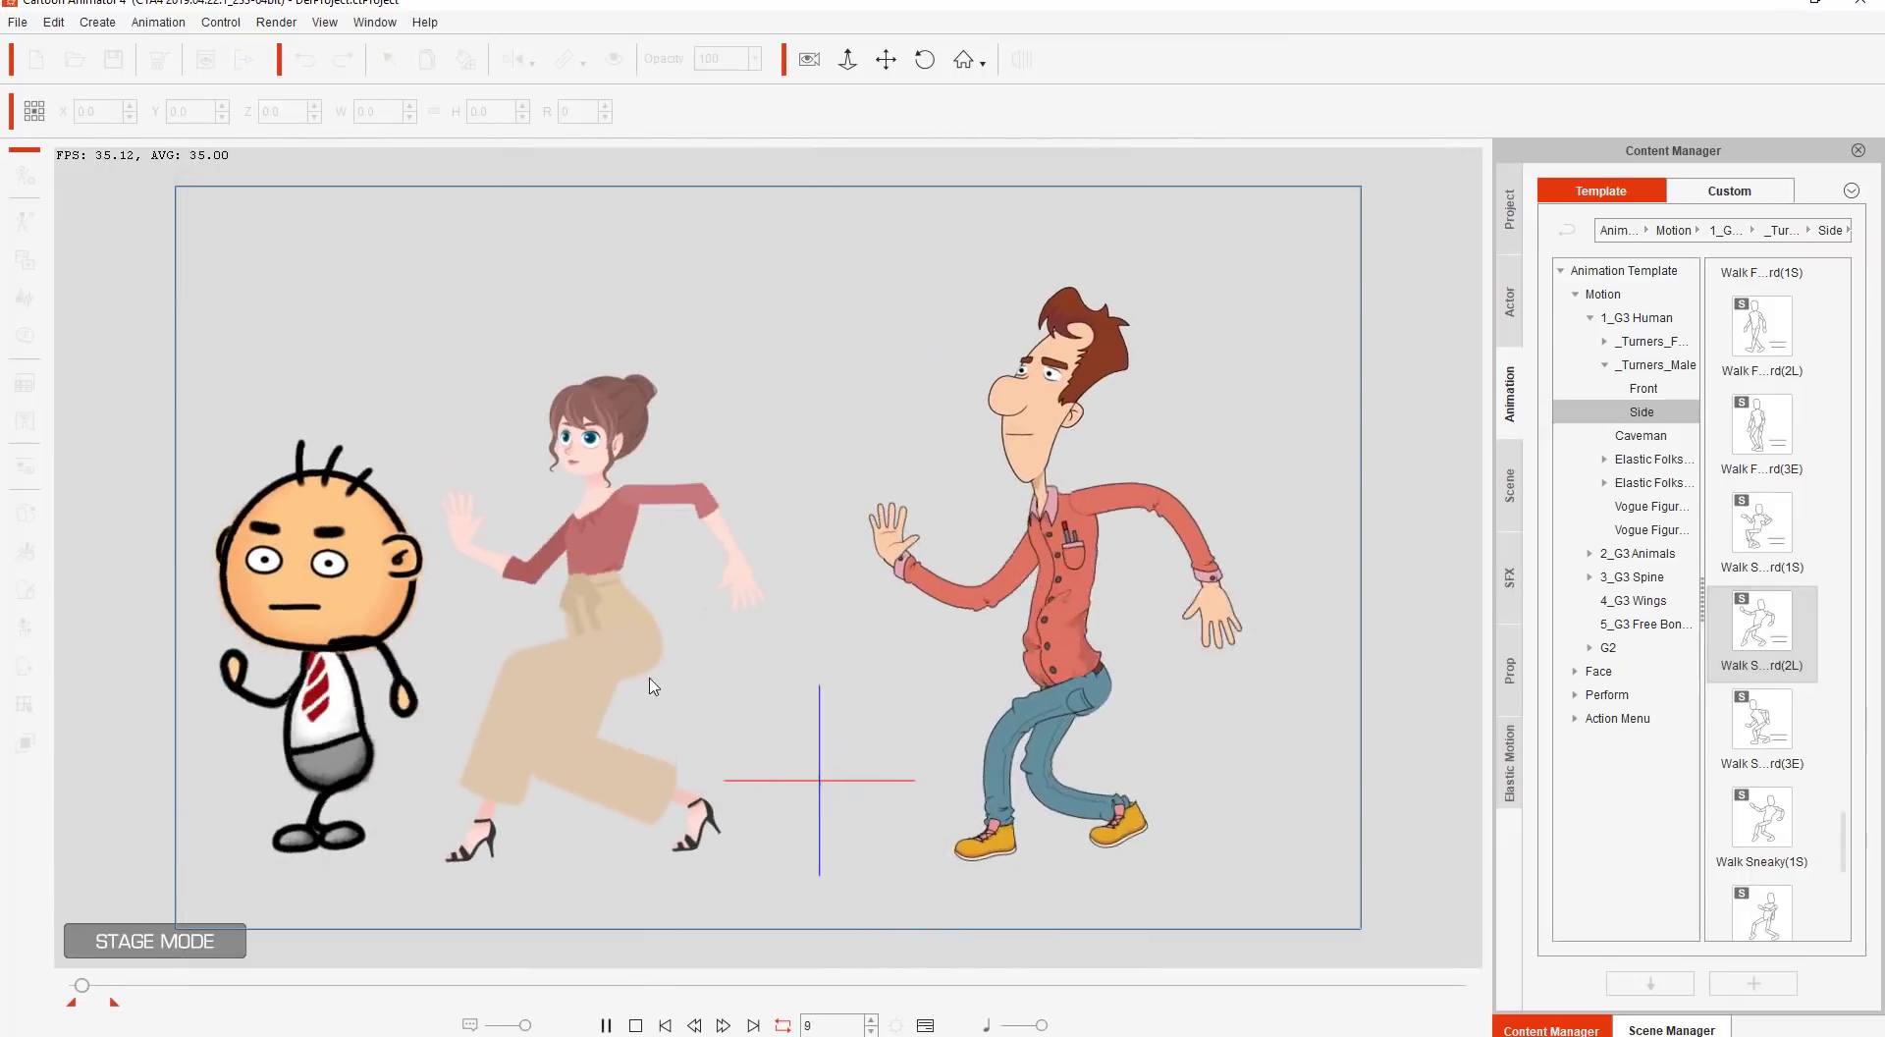
click(637, 1022)
Show the woman's Motion track in the timeline and extend the playback range to the walk clip's end at frame 68.
scroll(769, 683, up, 2)
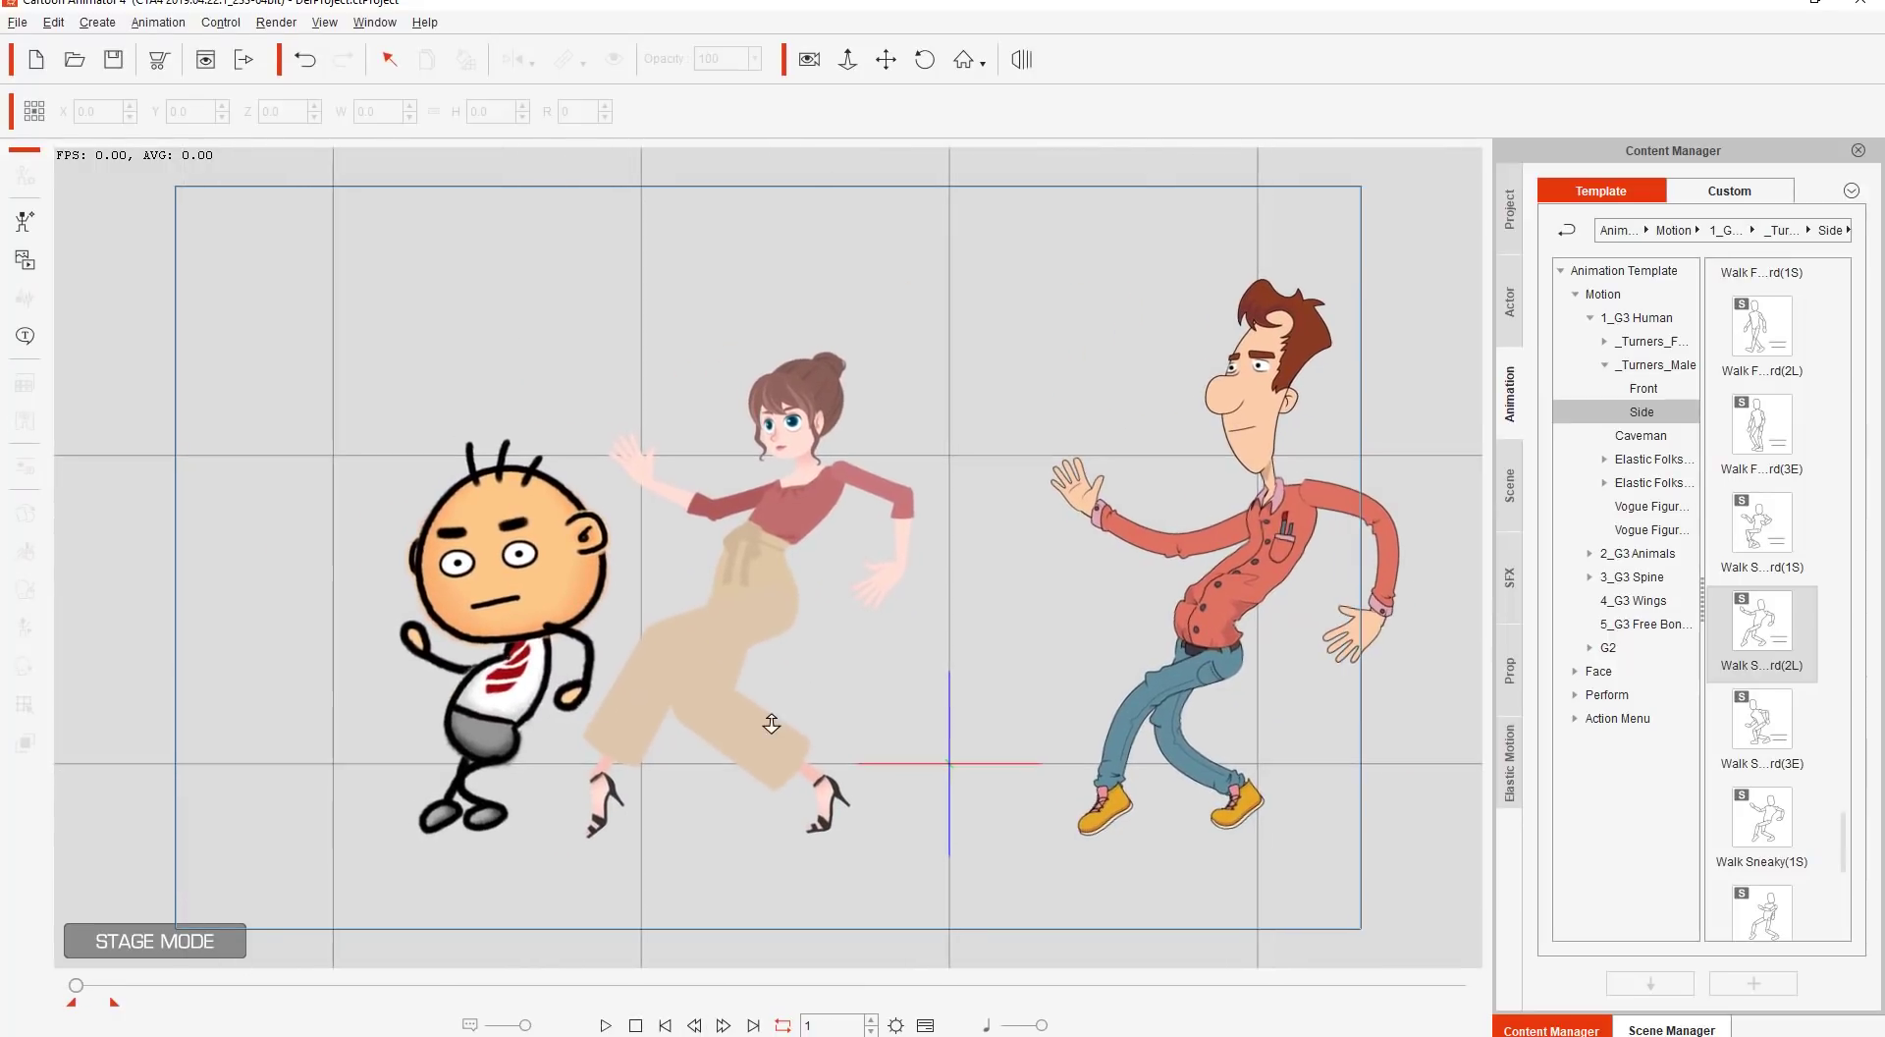
drag(823, 695, 782, 711)
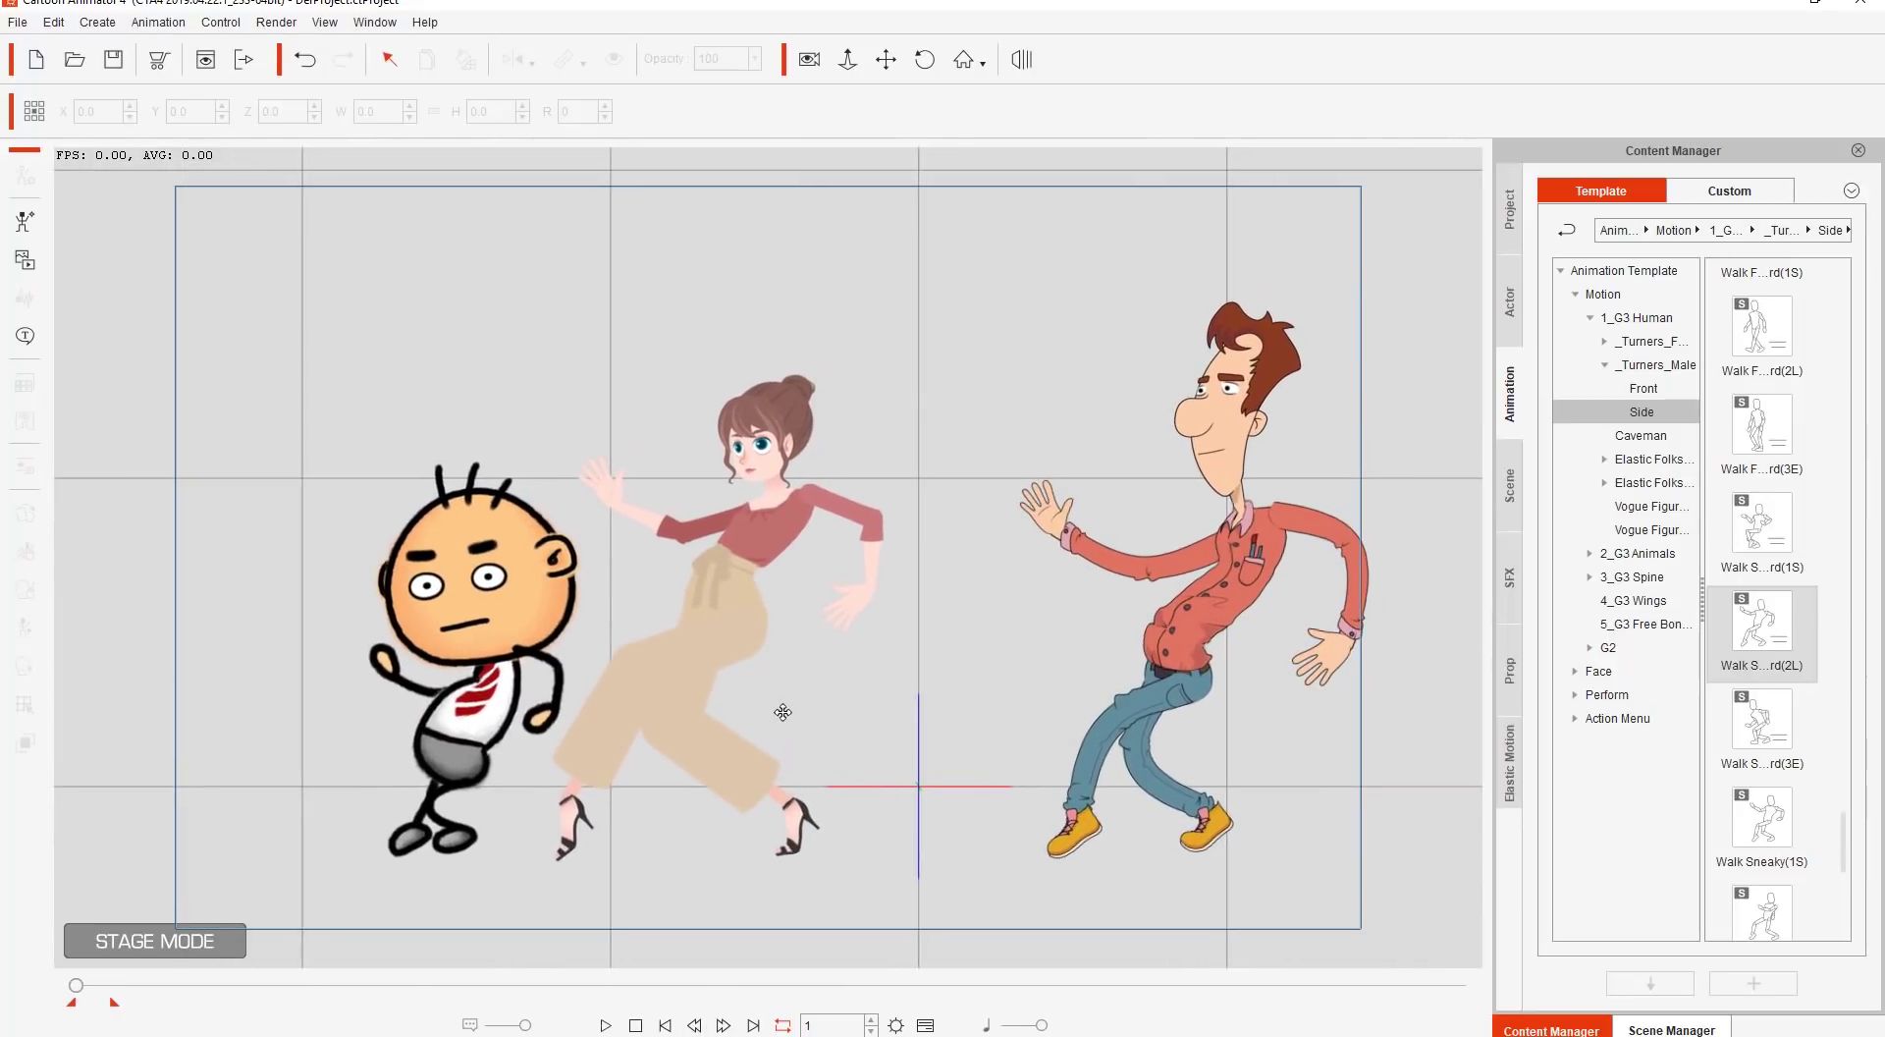
click(727, 589)
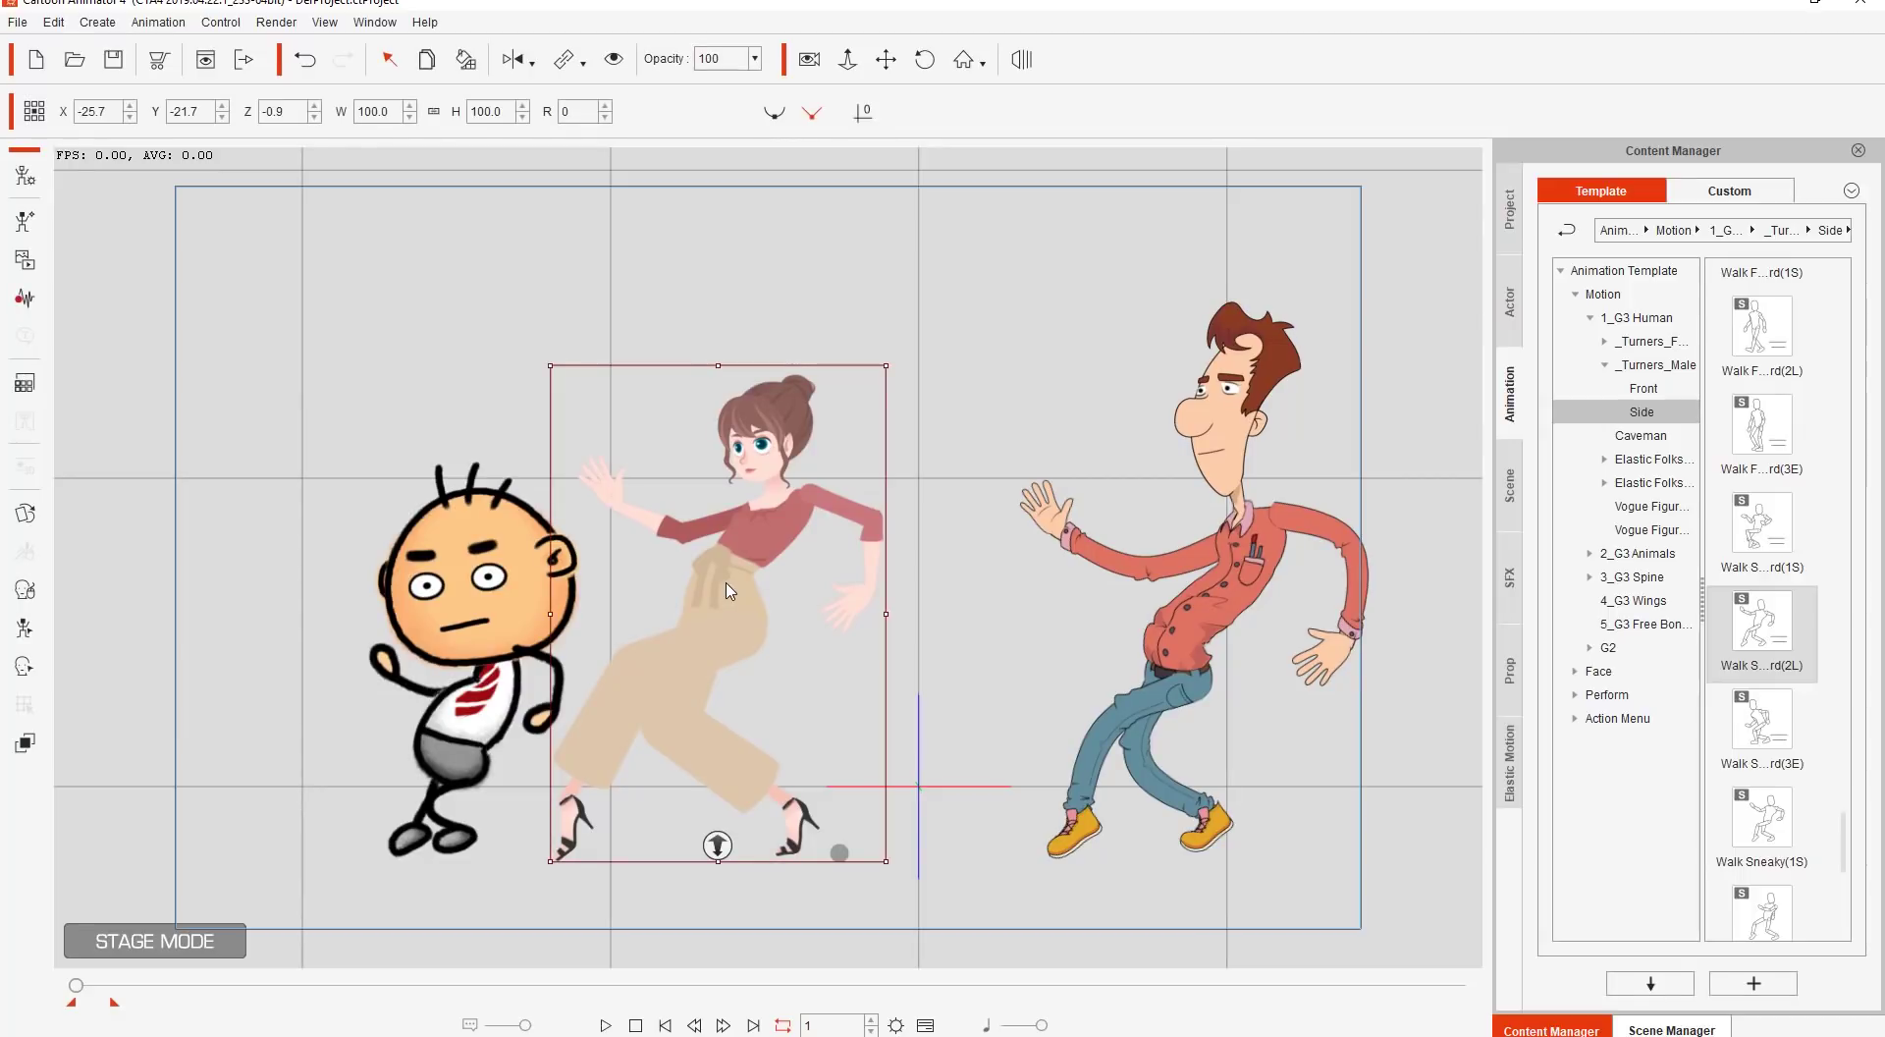
key(F3)
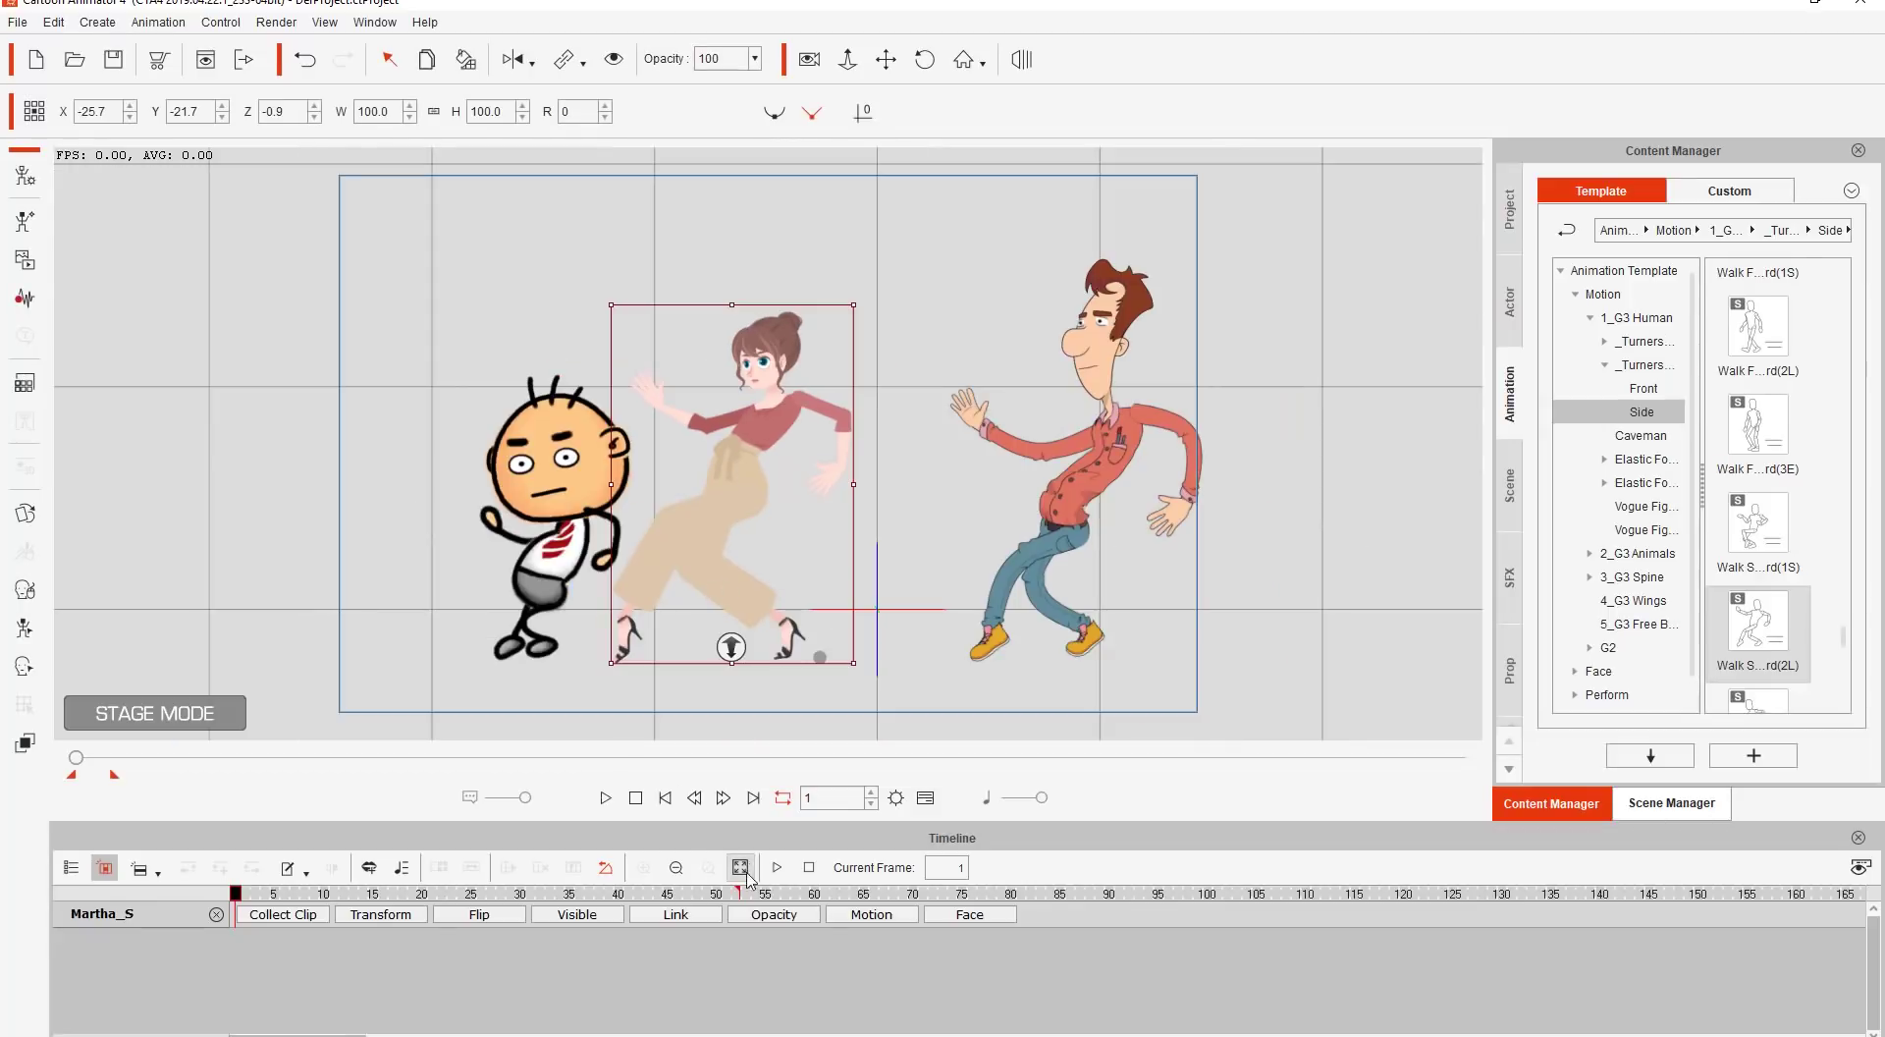
click(855, 919)
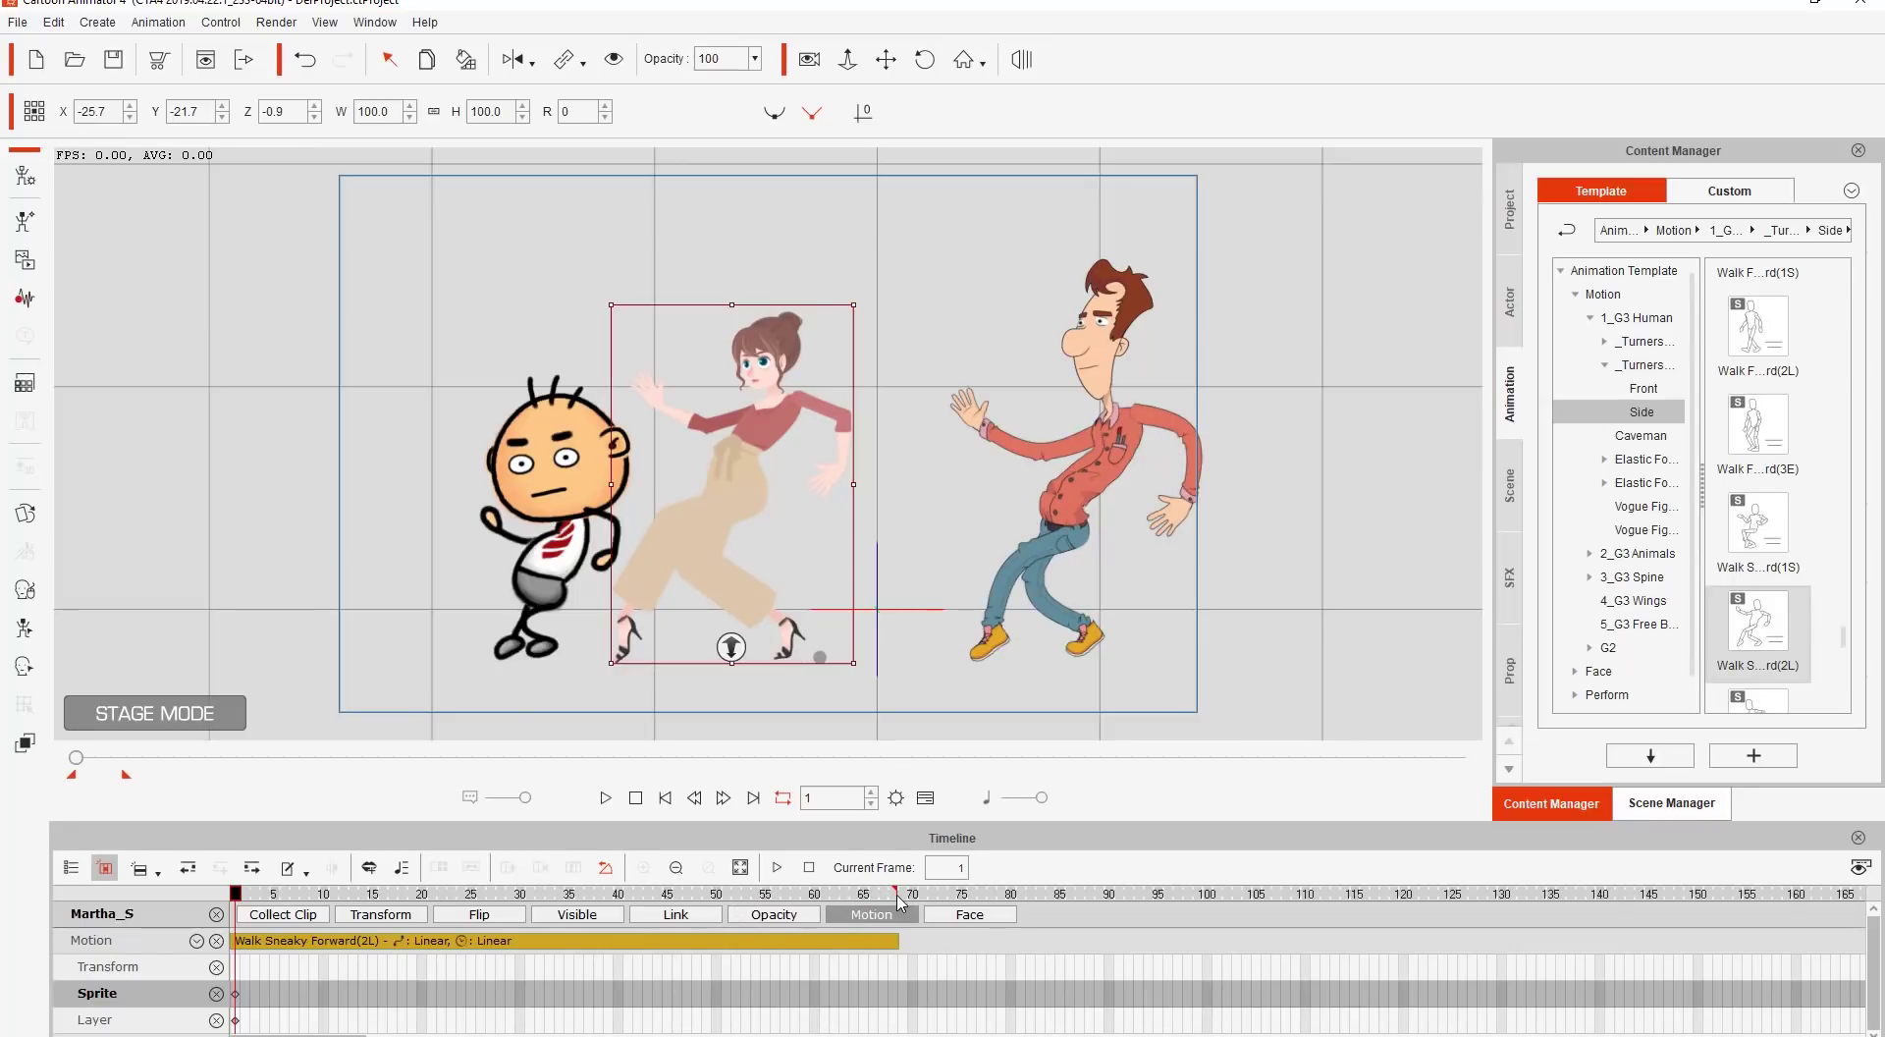
drag(888, 896, 214, 904)
View the Motion Retargeting settings of the woman's Walk Sneaky Forward(2L) clip at frames 12 and 43, closing them each time.
double_click(344, 945)
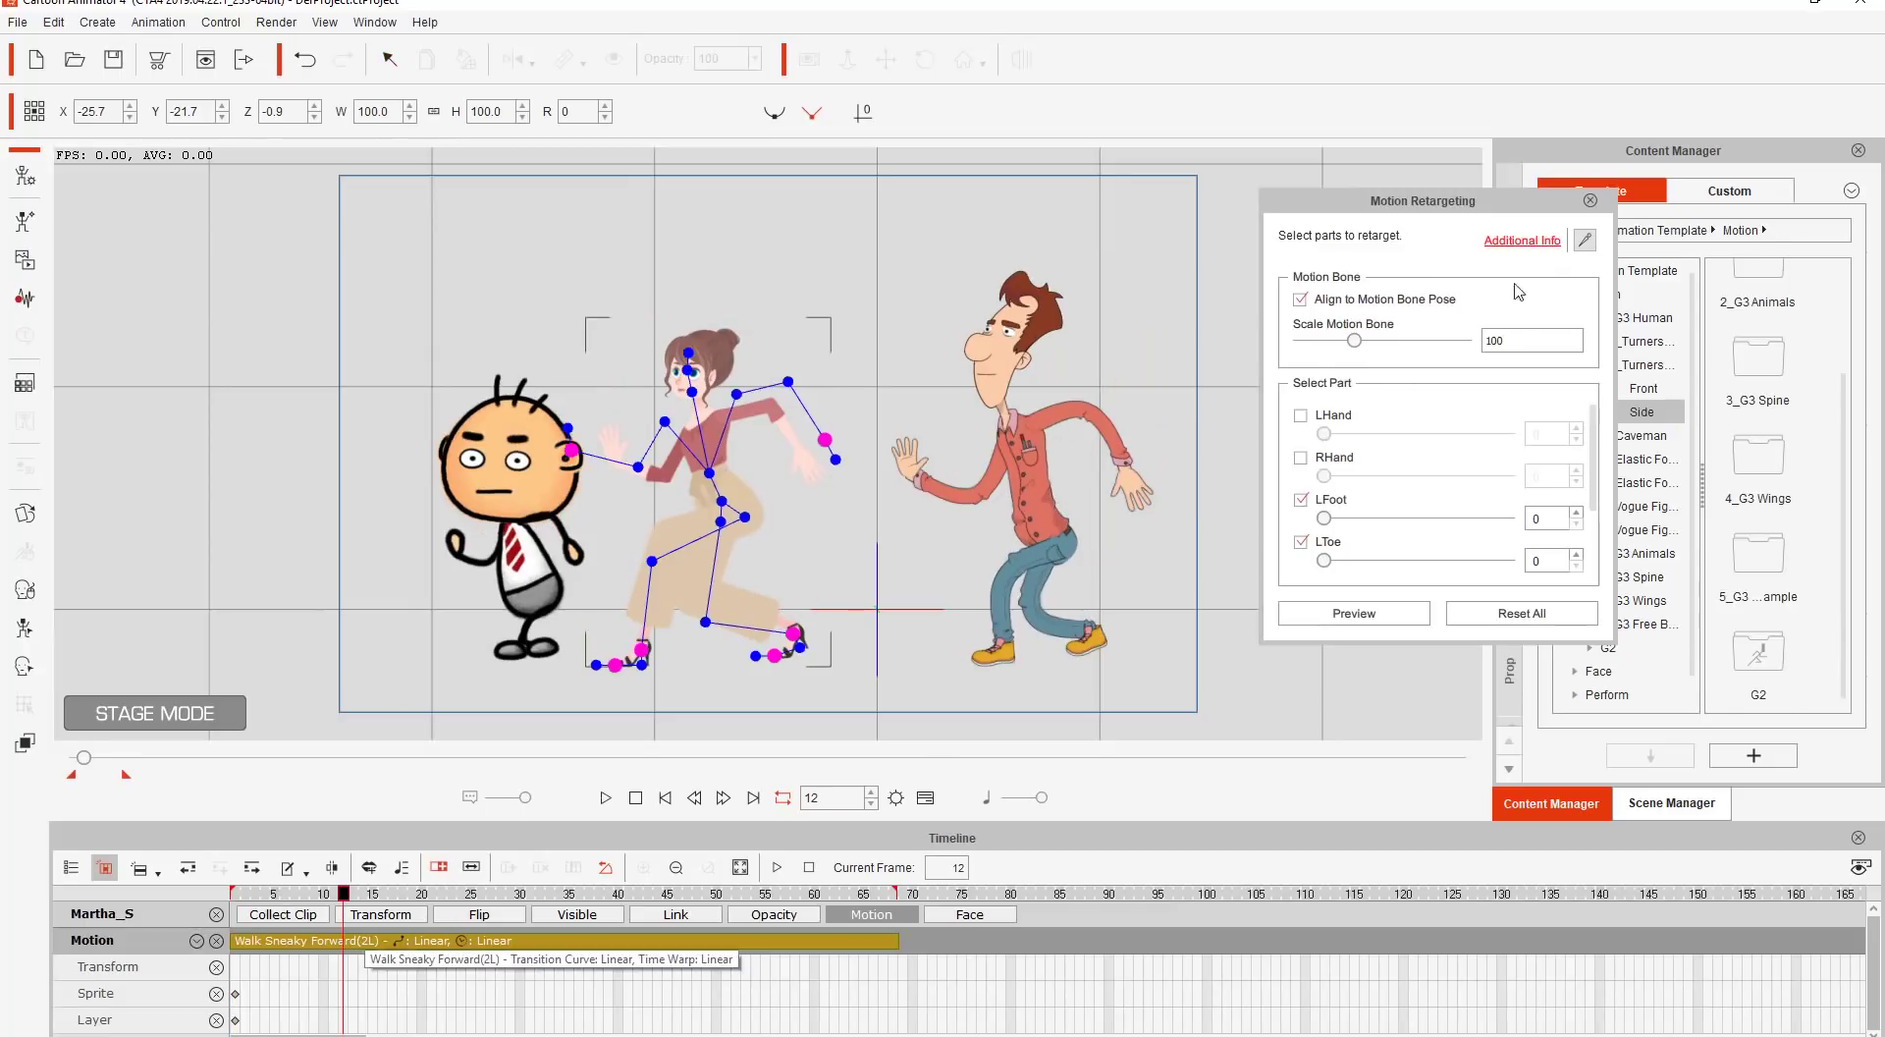
click(1589, 200)
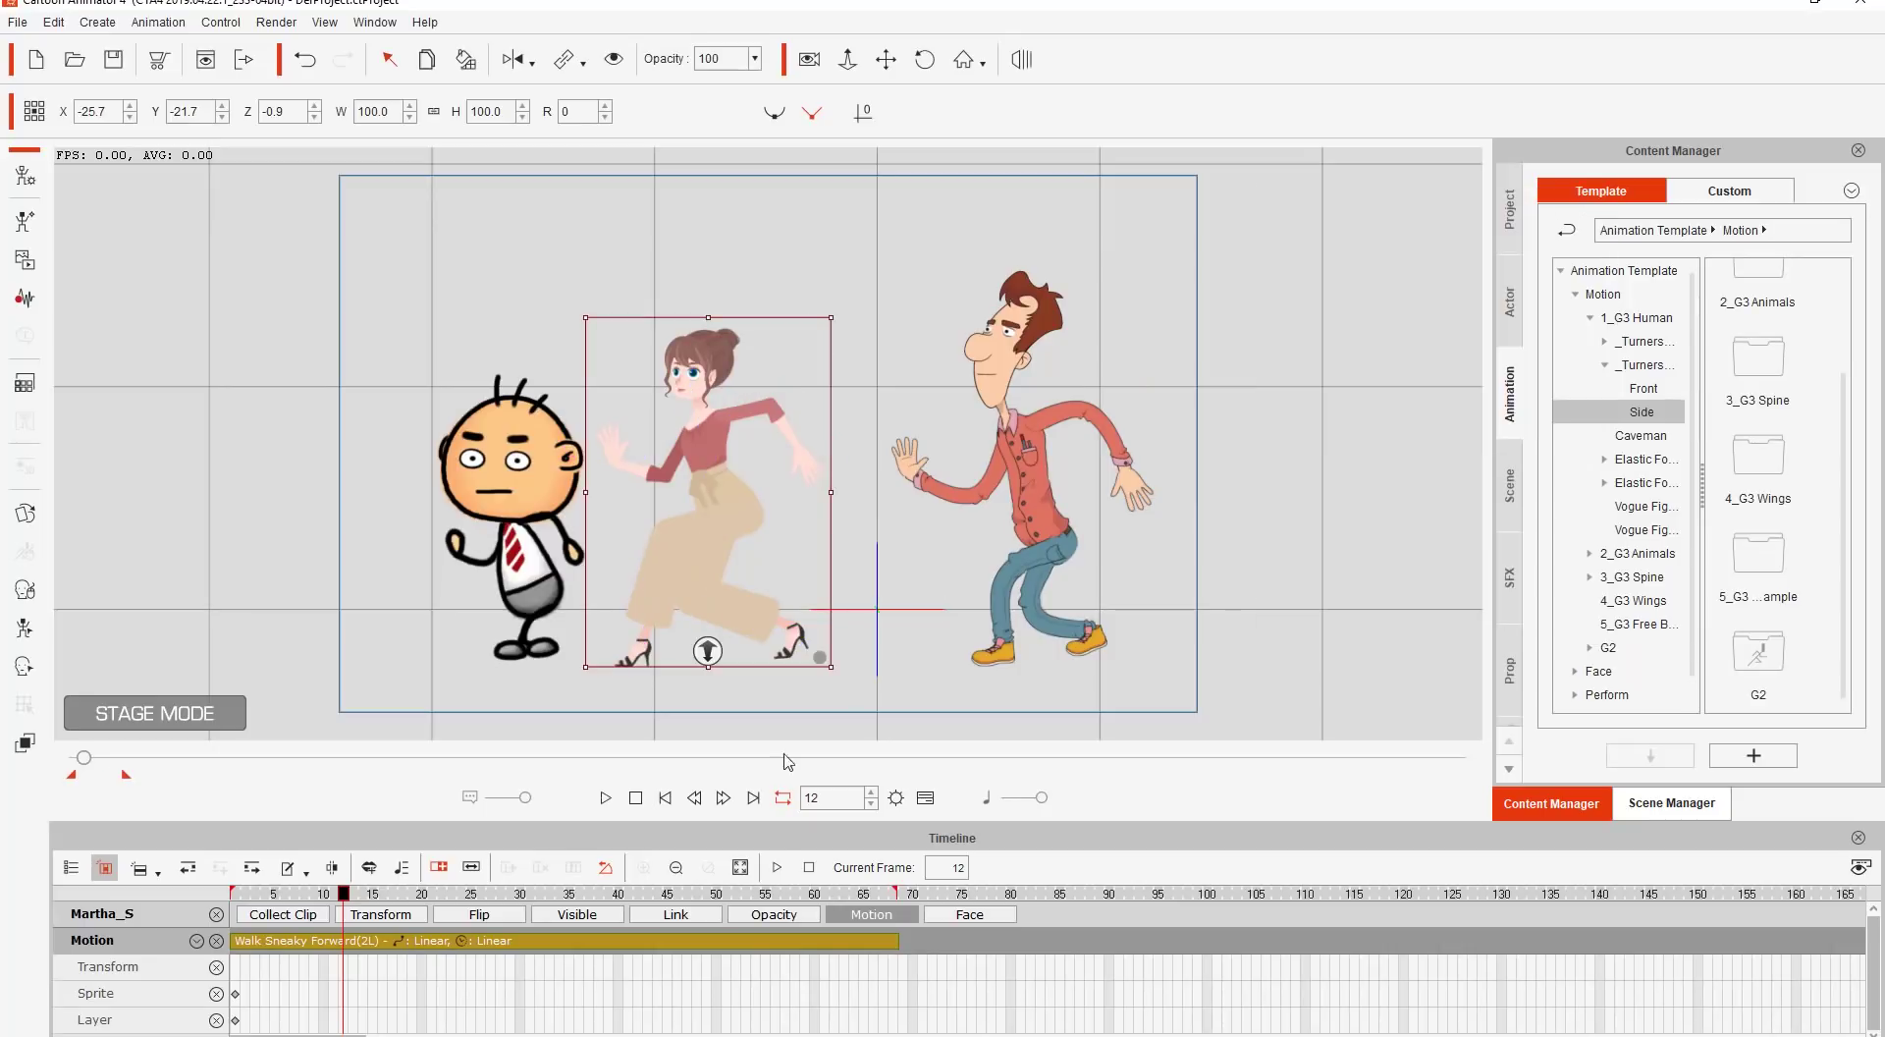
right_click(648, 949)
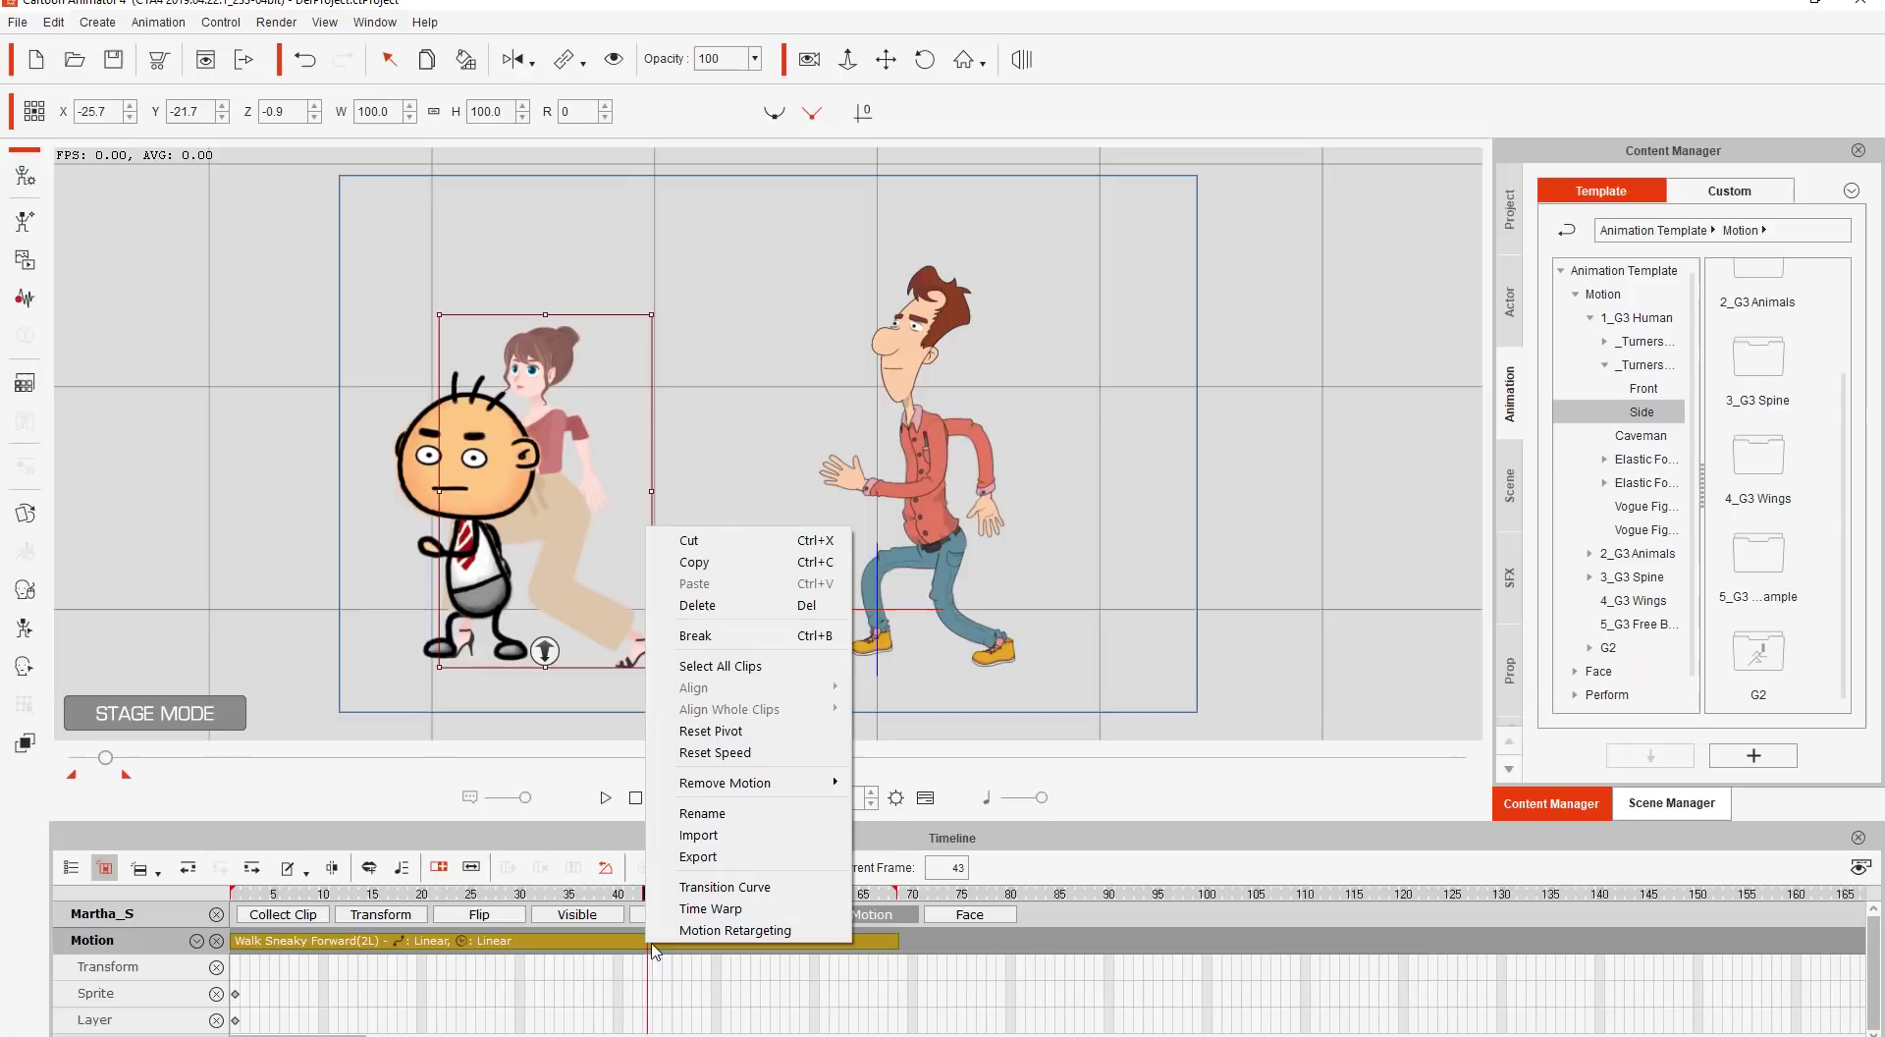
click(714, 930)
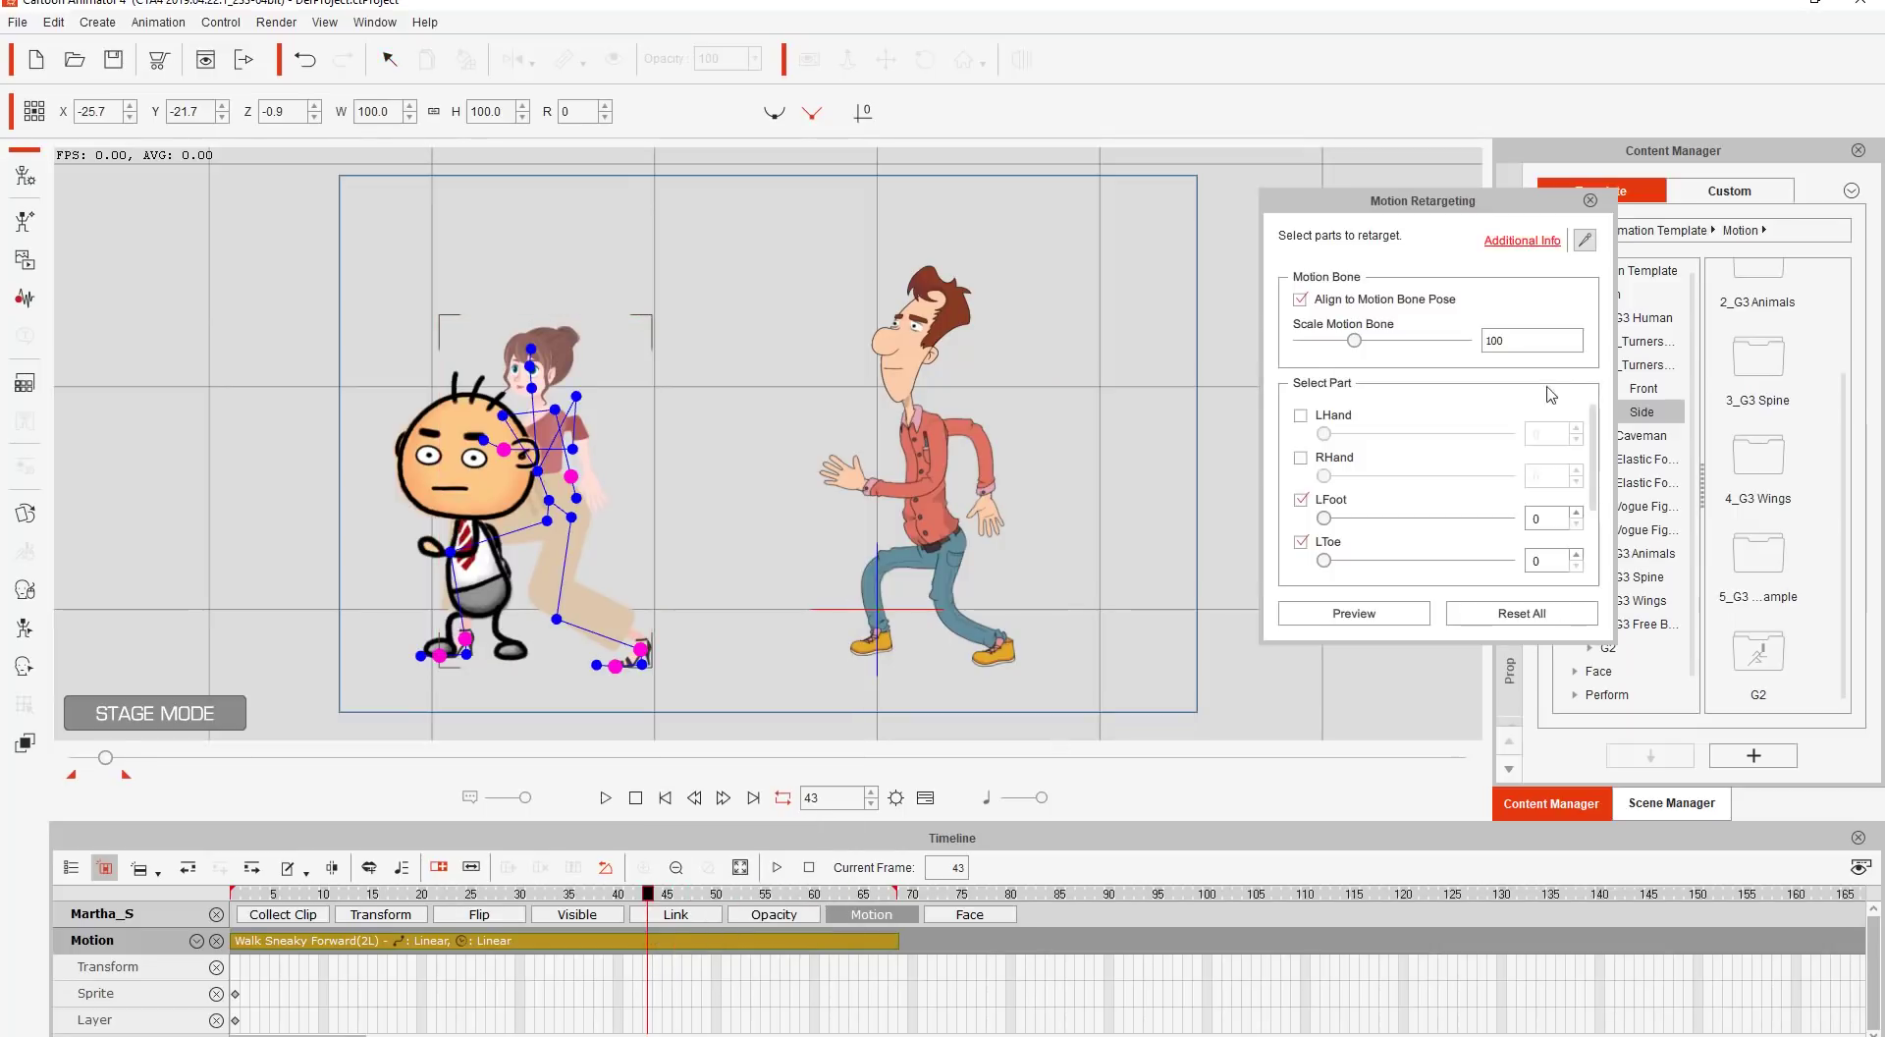
click(1589, 200)
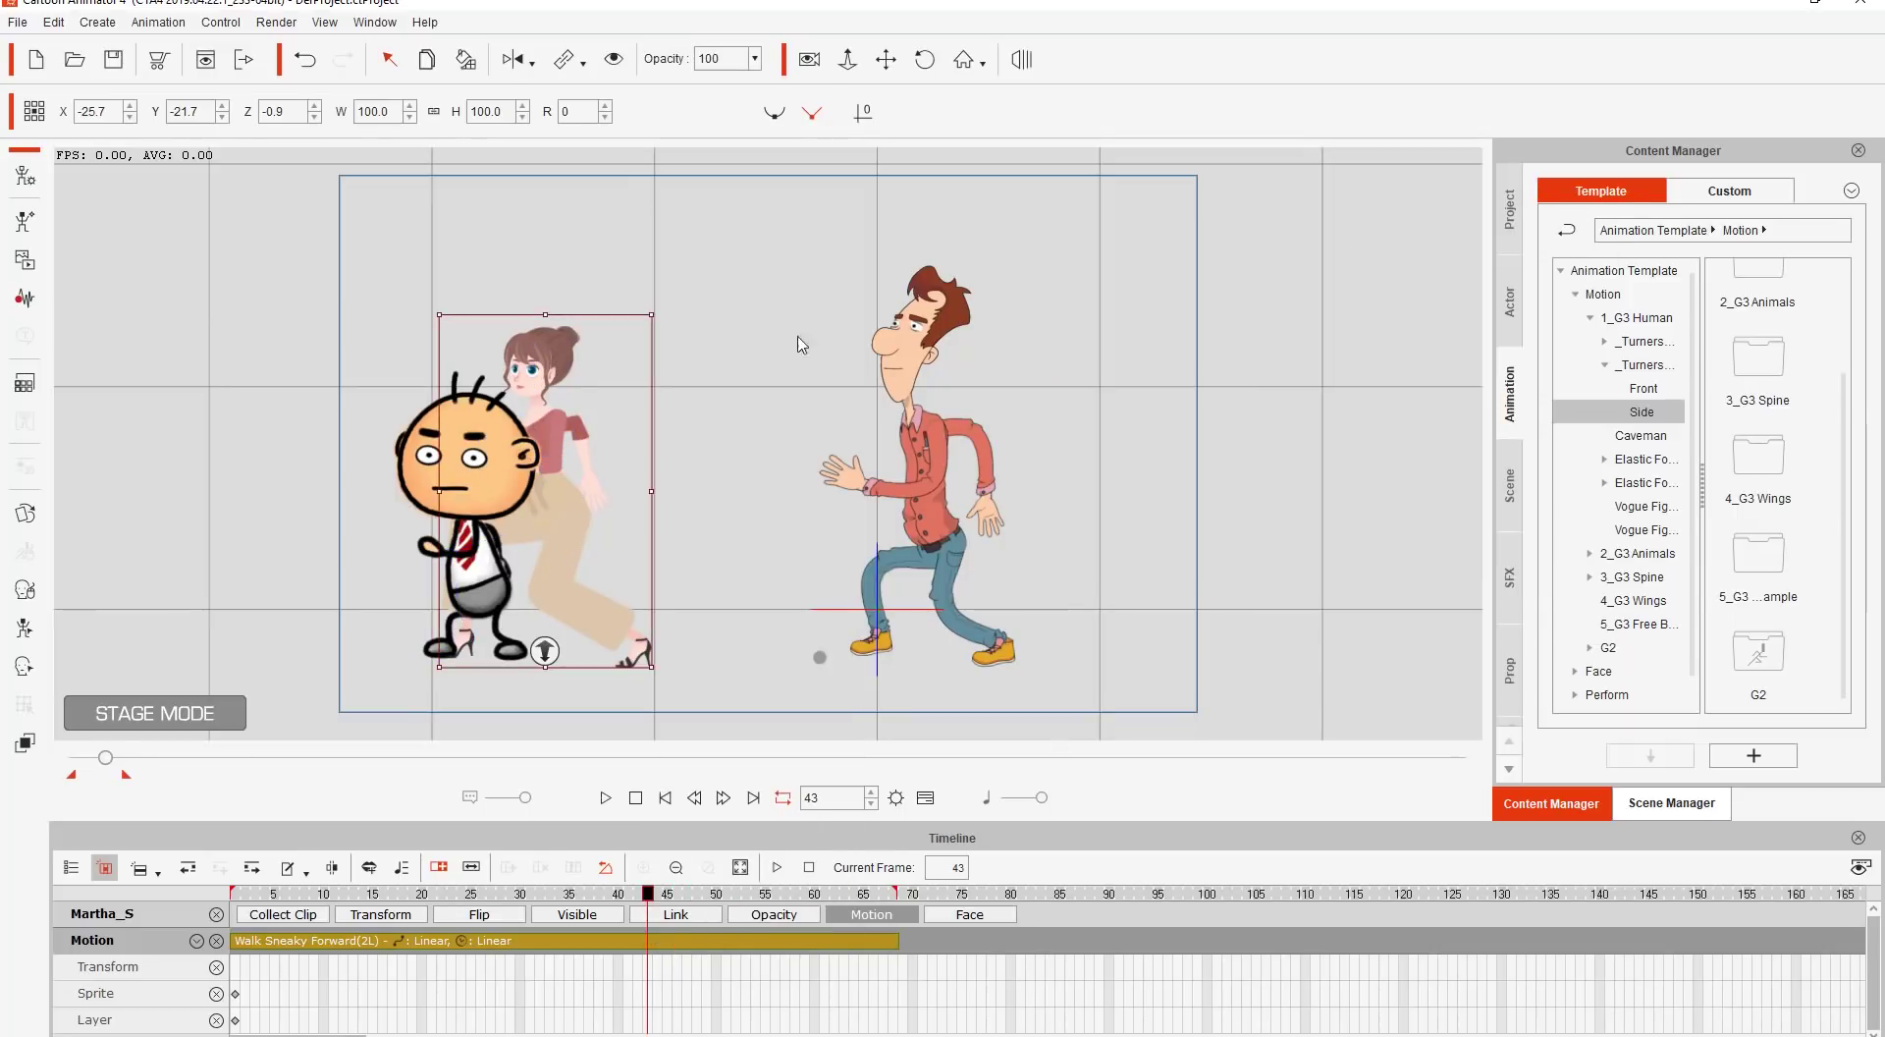
Open the Retargeting Settings directly from the woman on the stage and close them again.
right_click(573, 463)
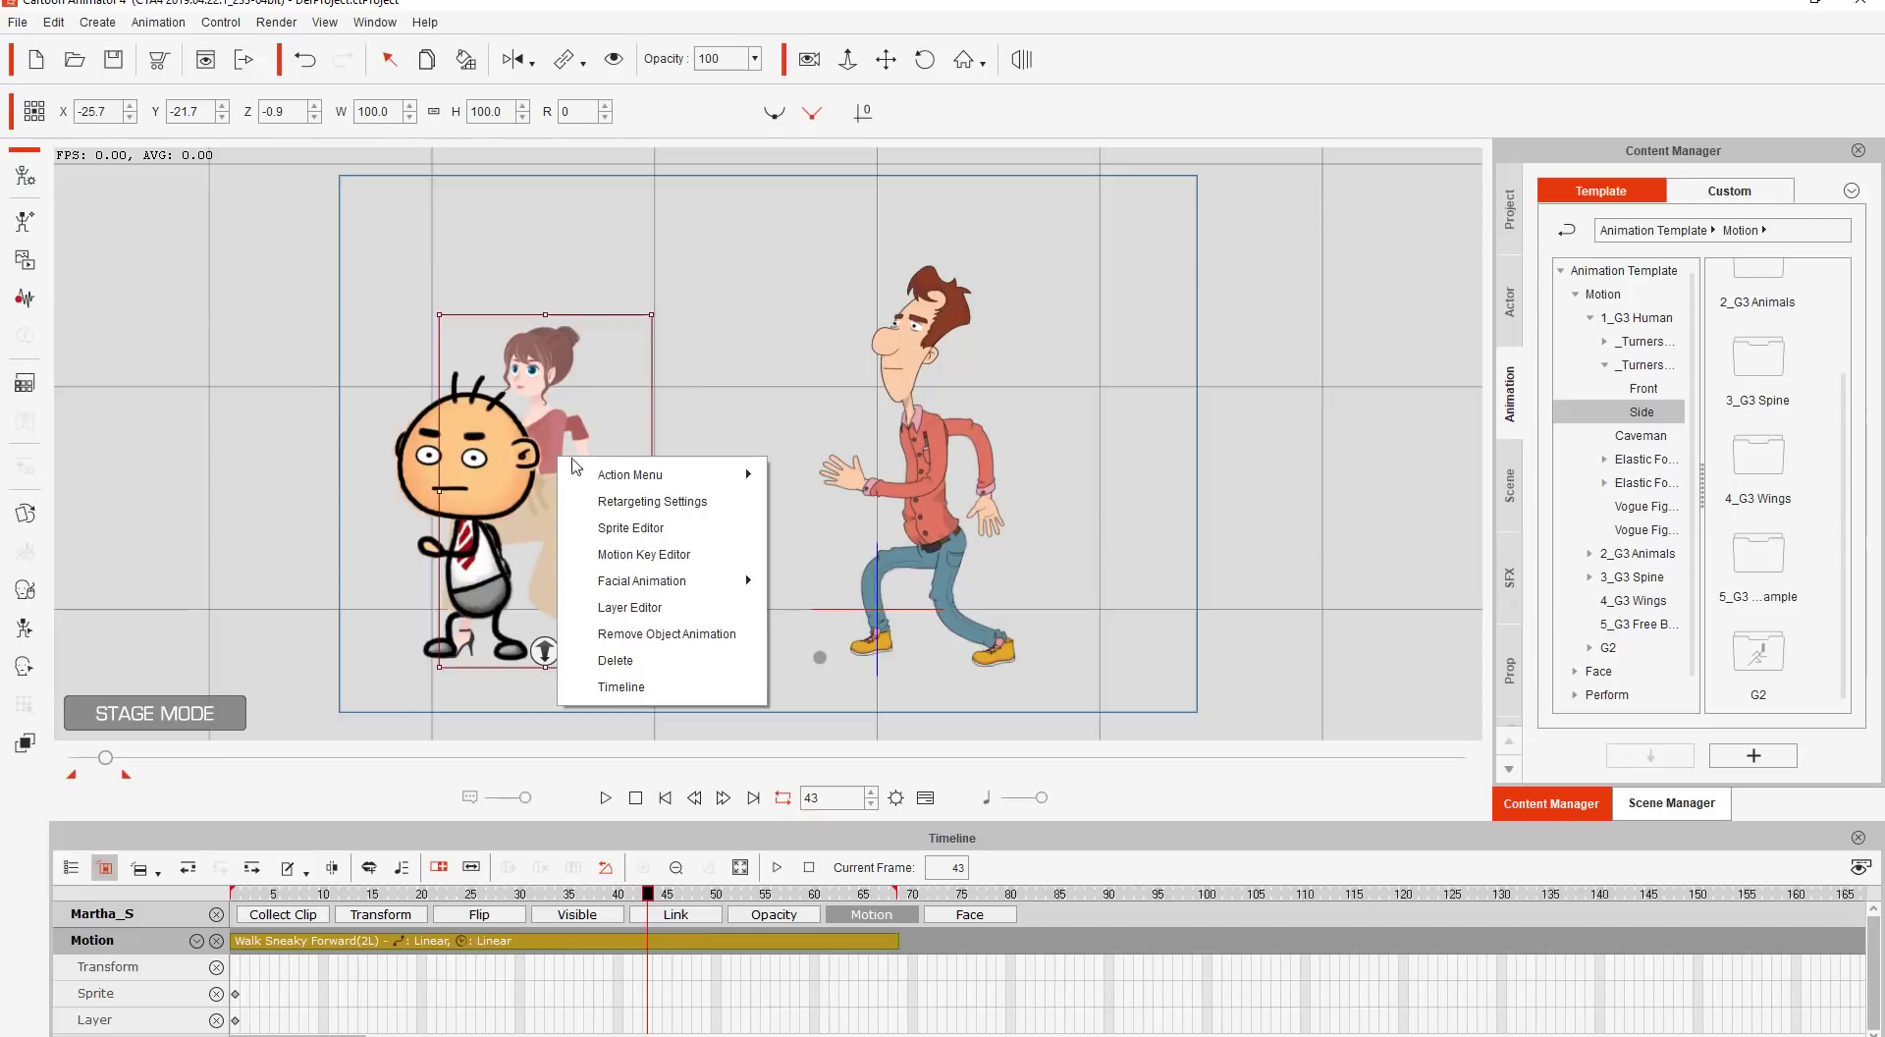
click(639, 508)
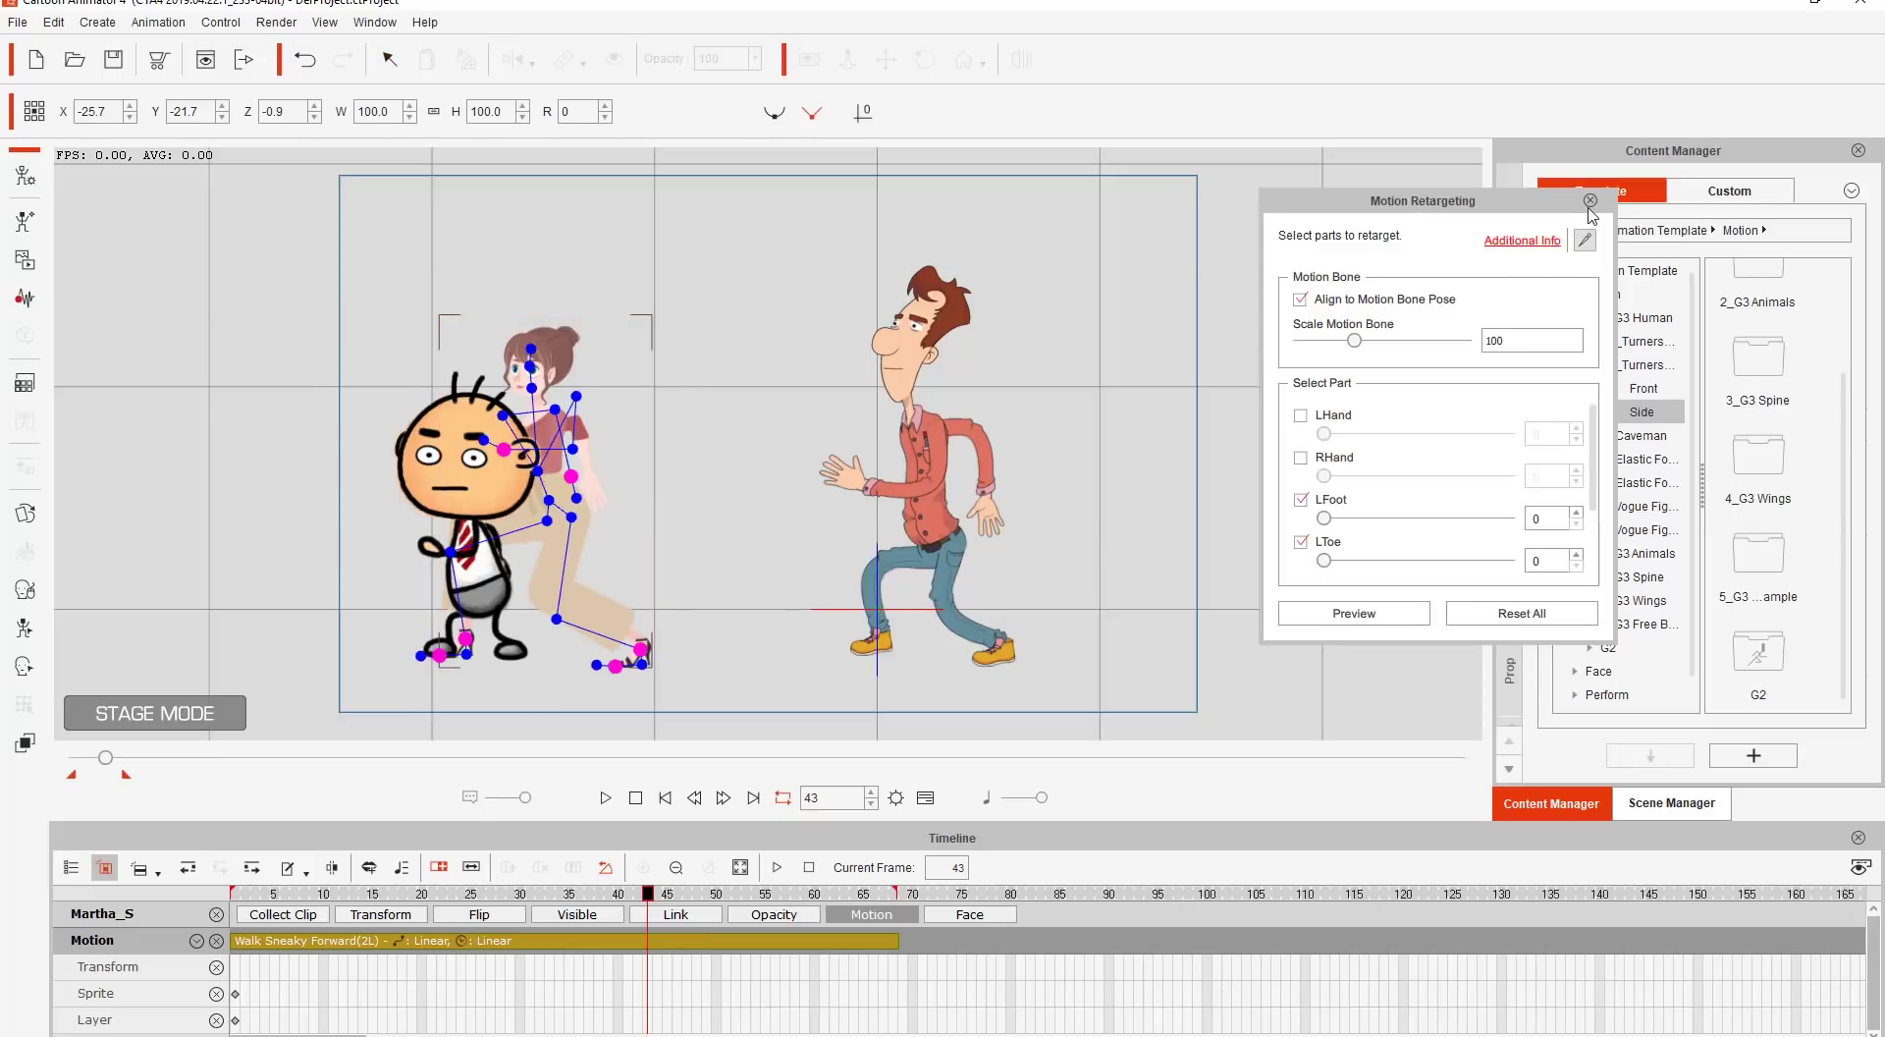
click(1589, 201)
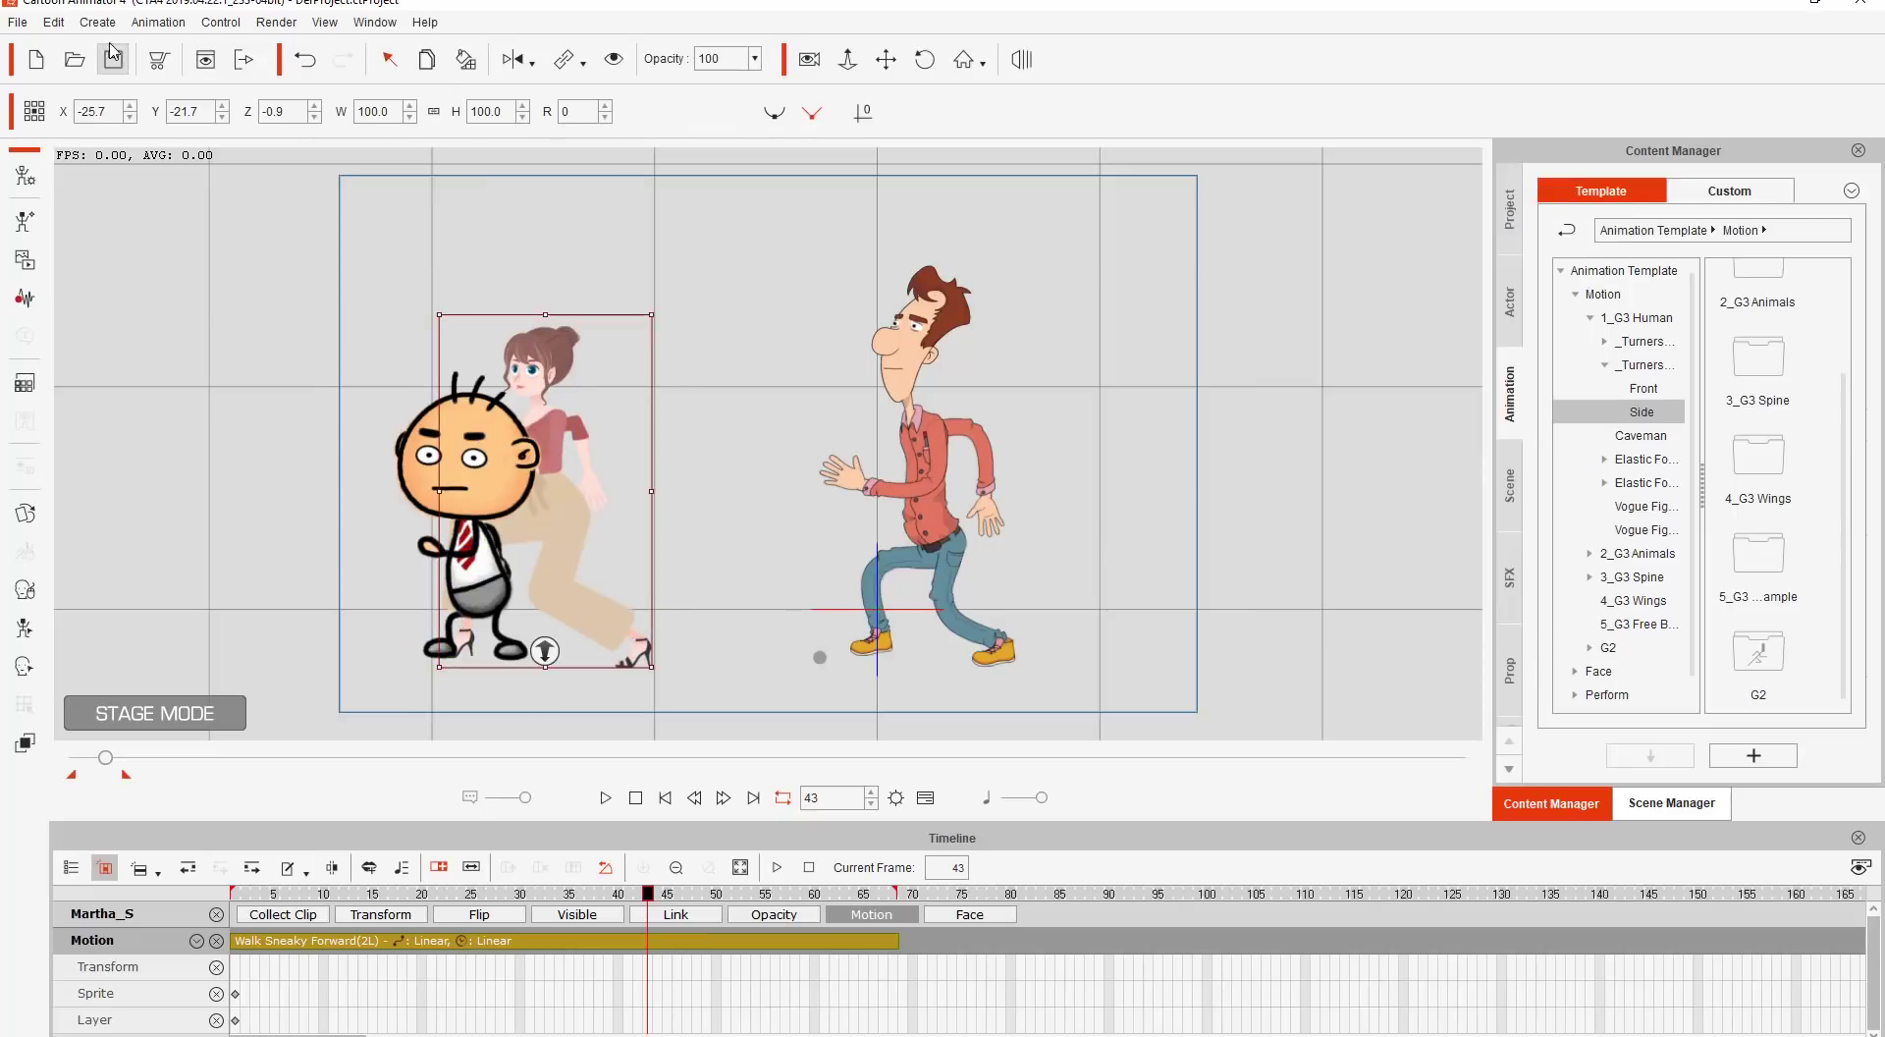
Open Motion Retargeting for the woman's motion clip and compare the motion bones with her body at frame 1.
click(54, 27)
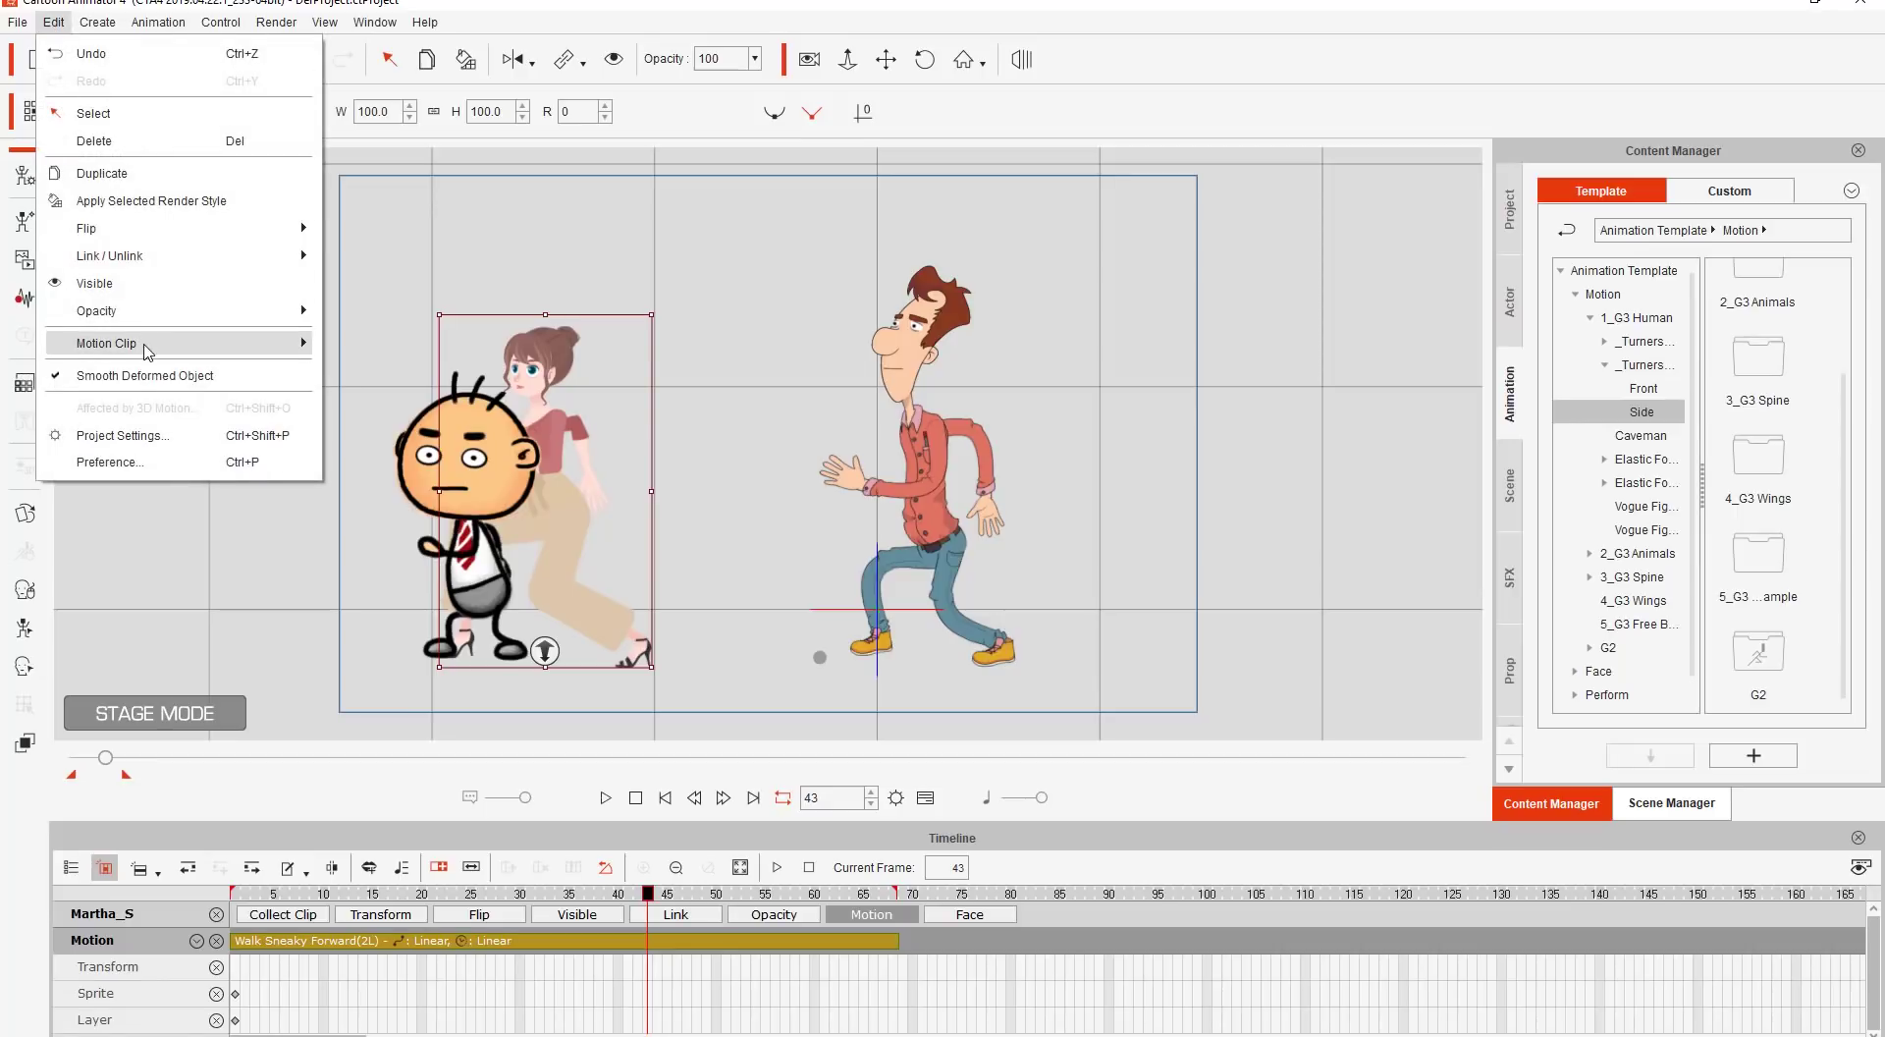
mouse_move(146, 350)
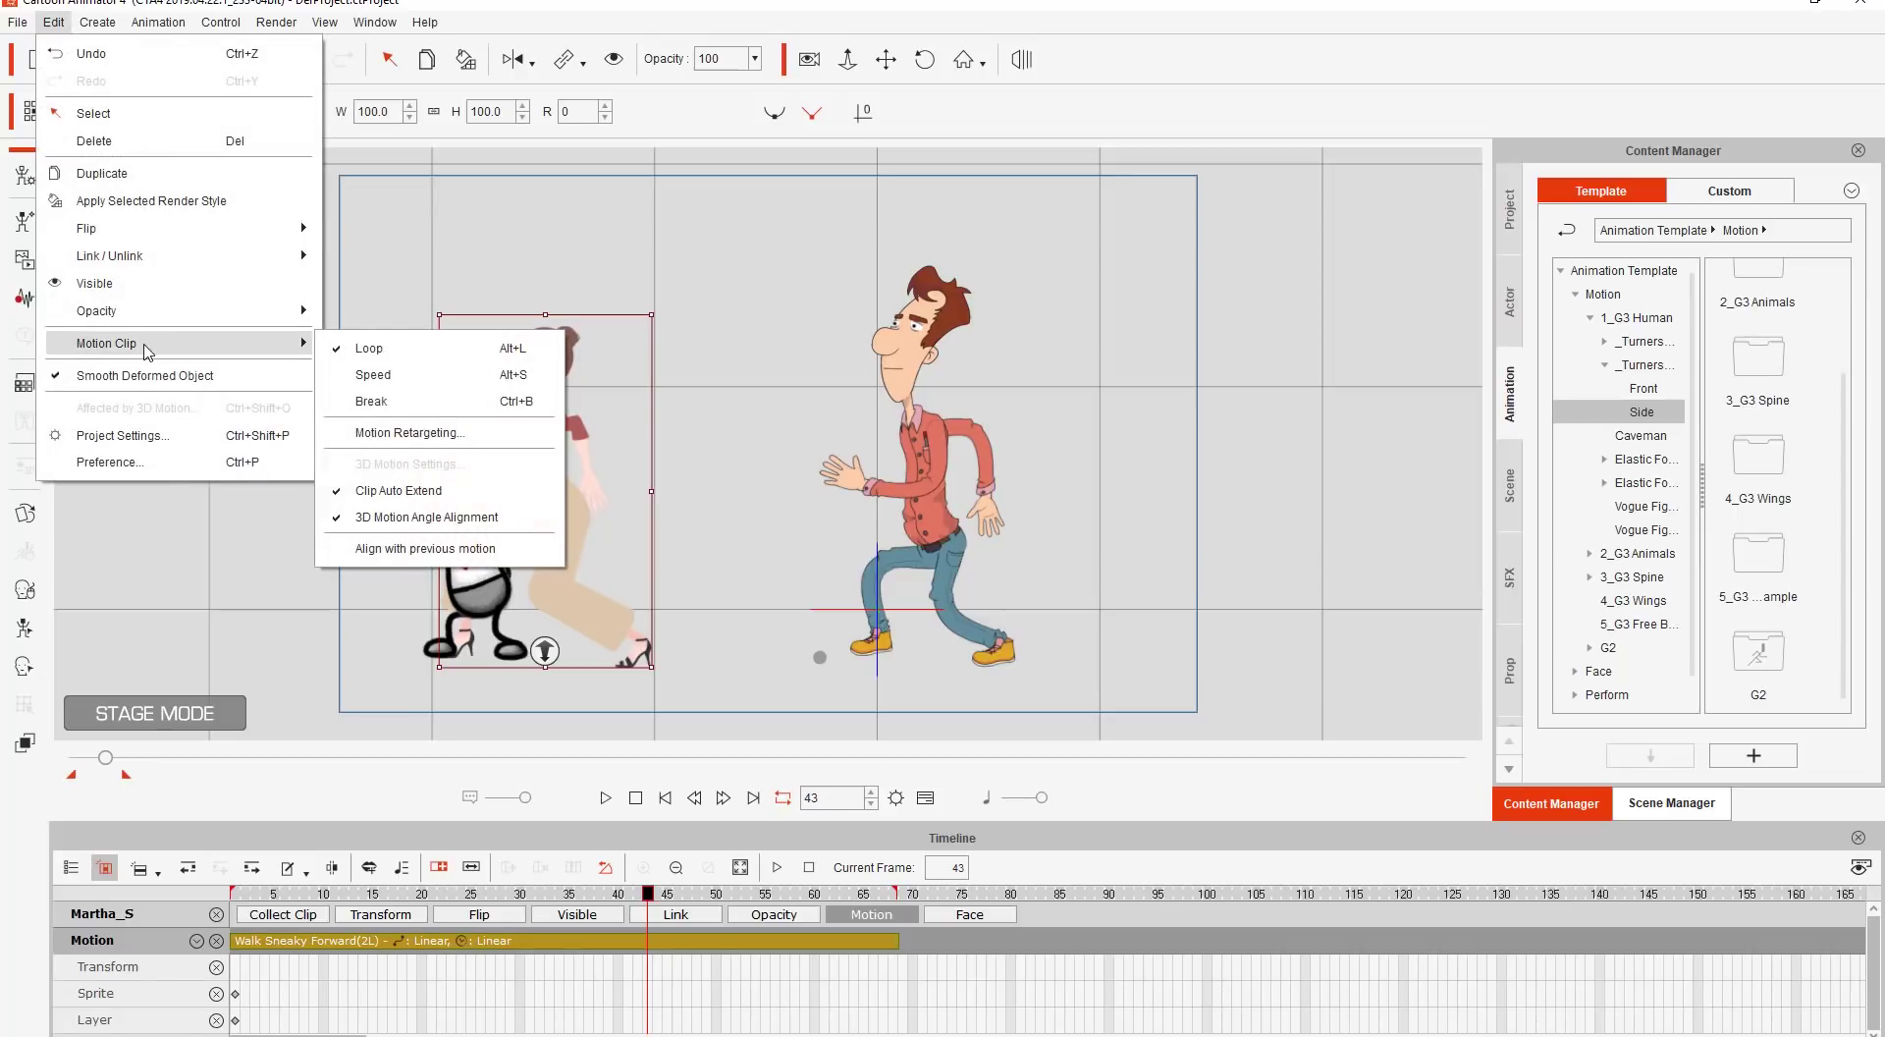
click(481, 438)
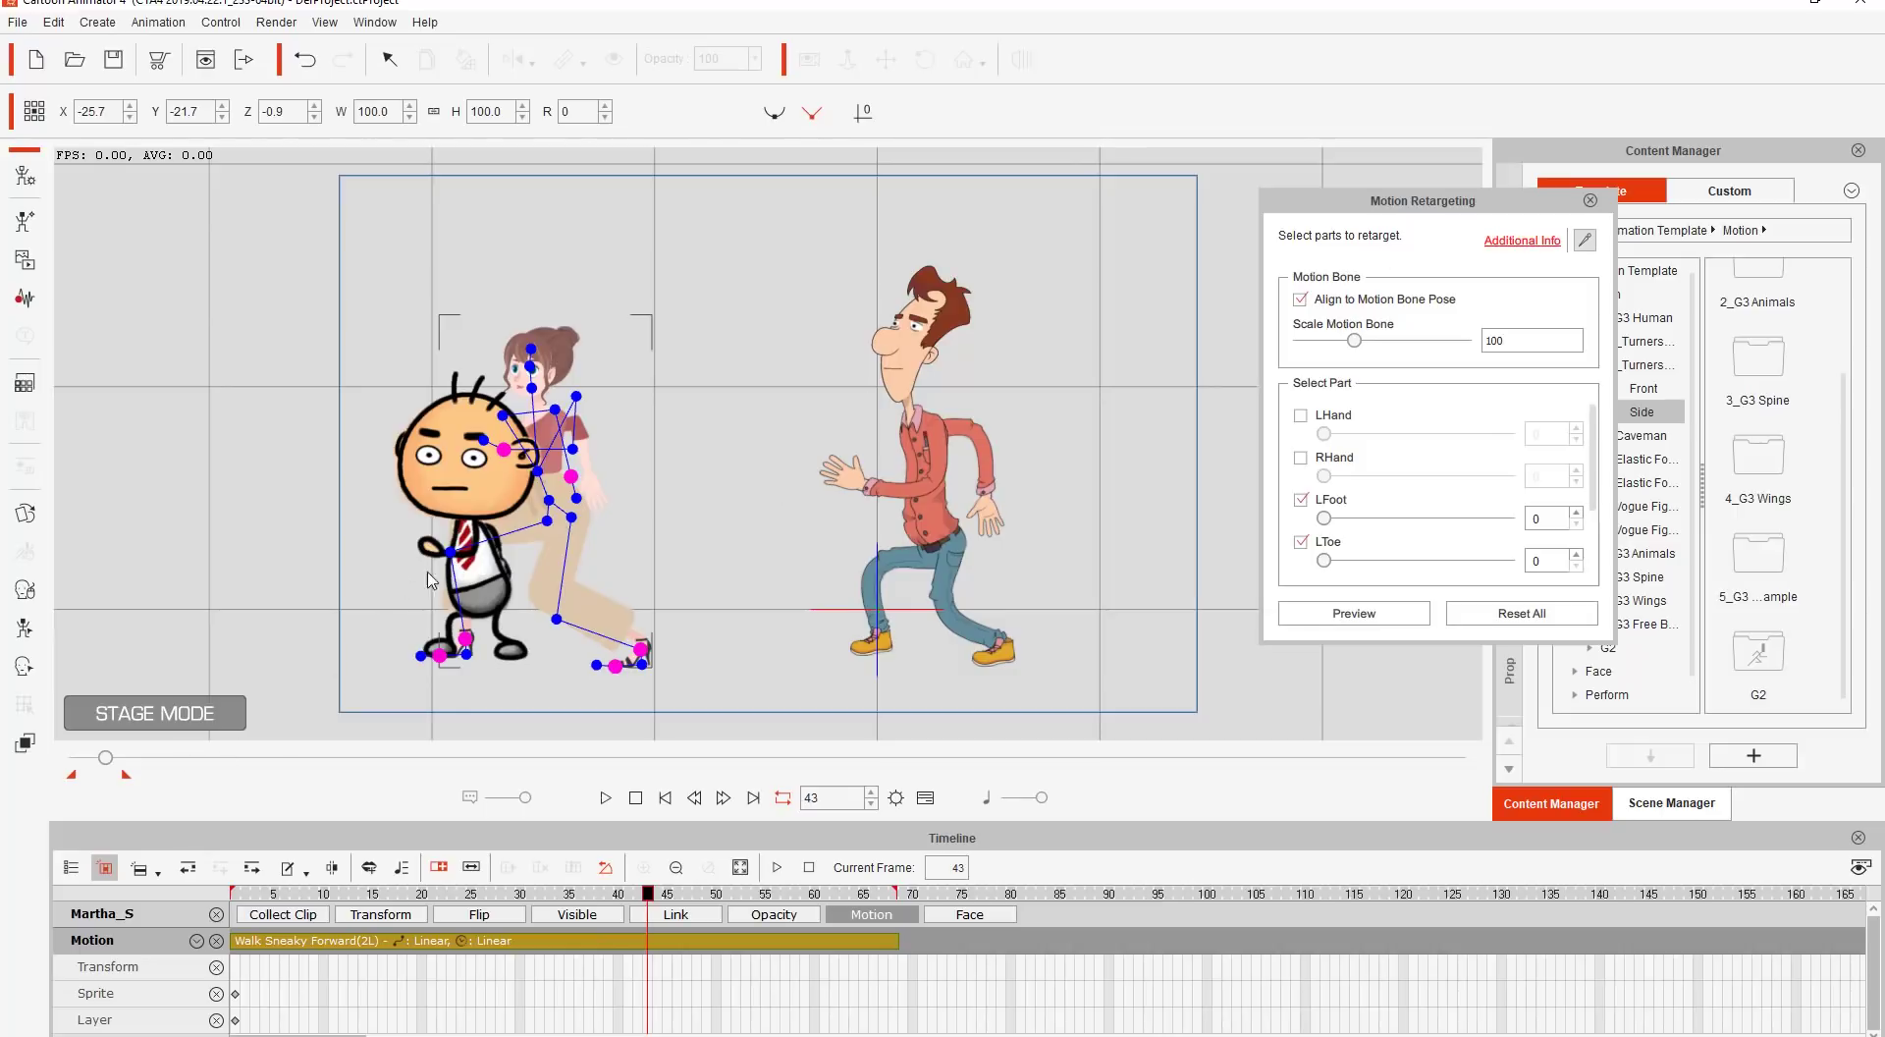
drag(105, 758, 55, 761)
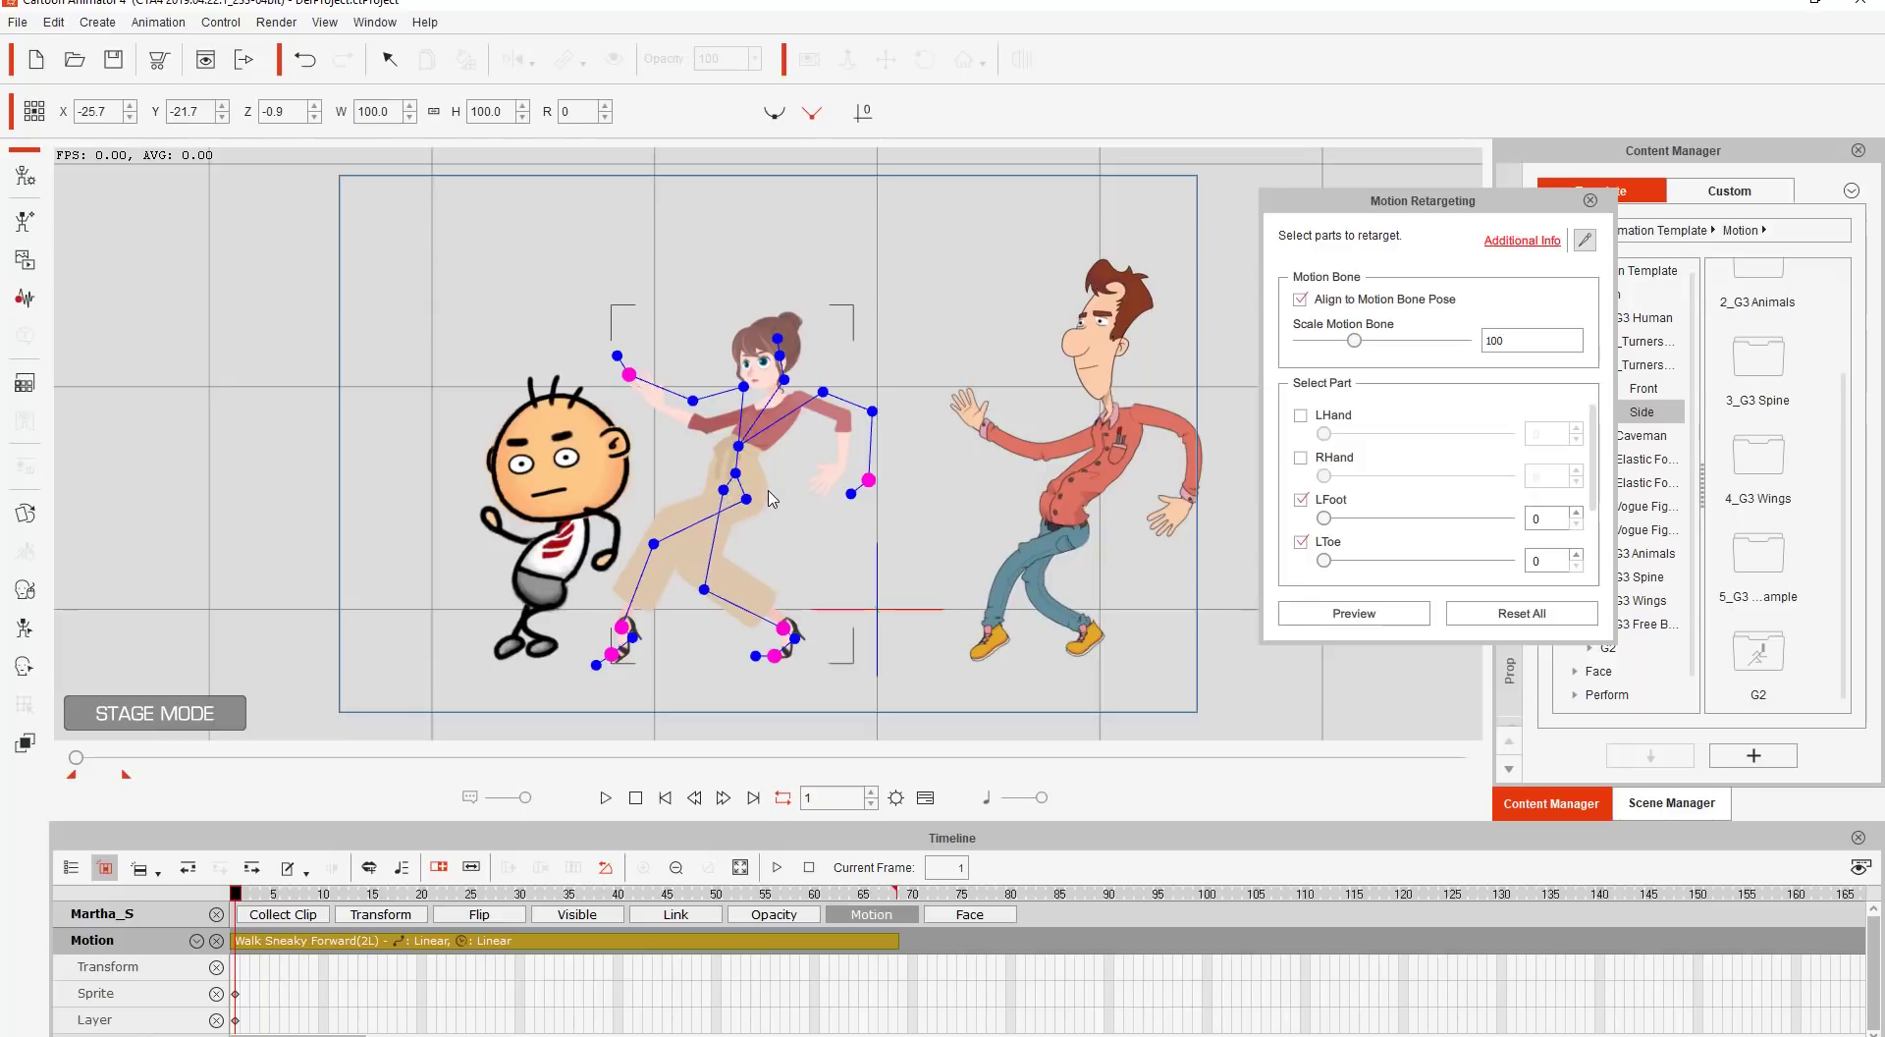
scroll(795, 568, up, 3)
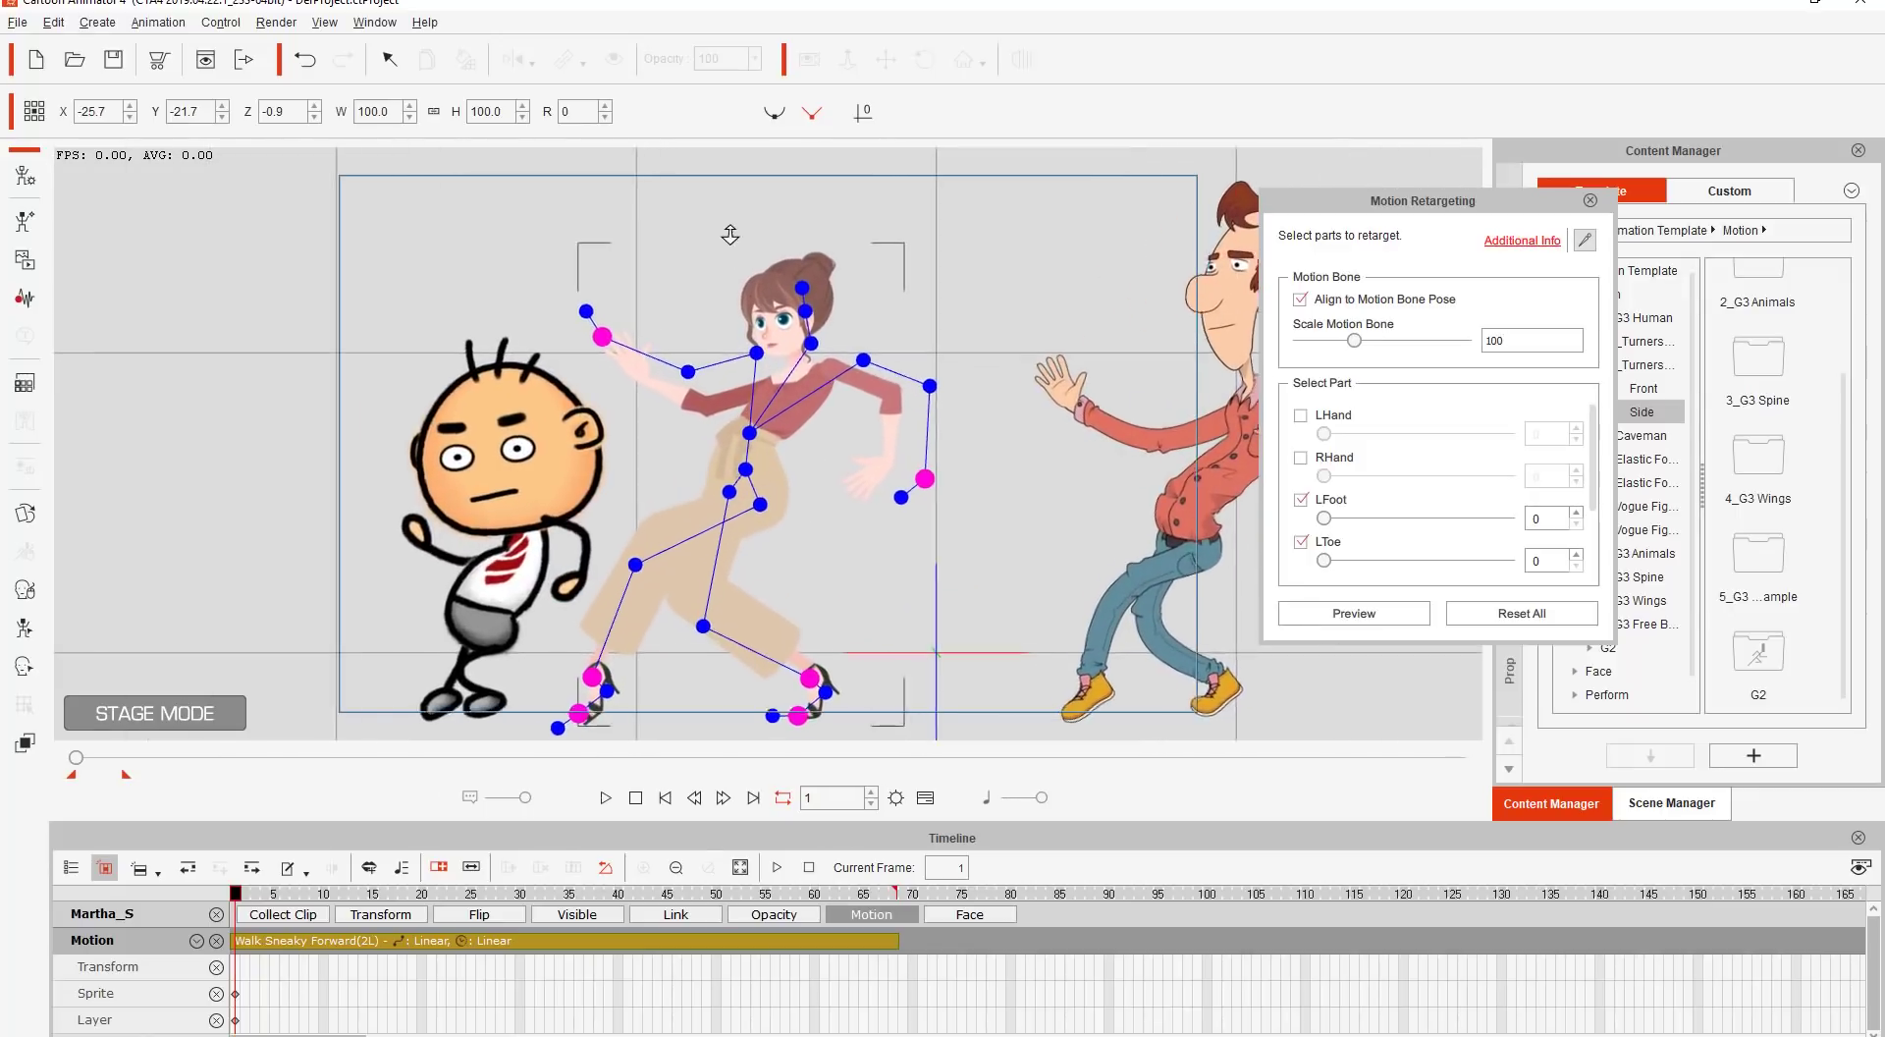
scroll(803, 464, up, 1)
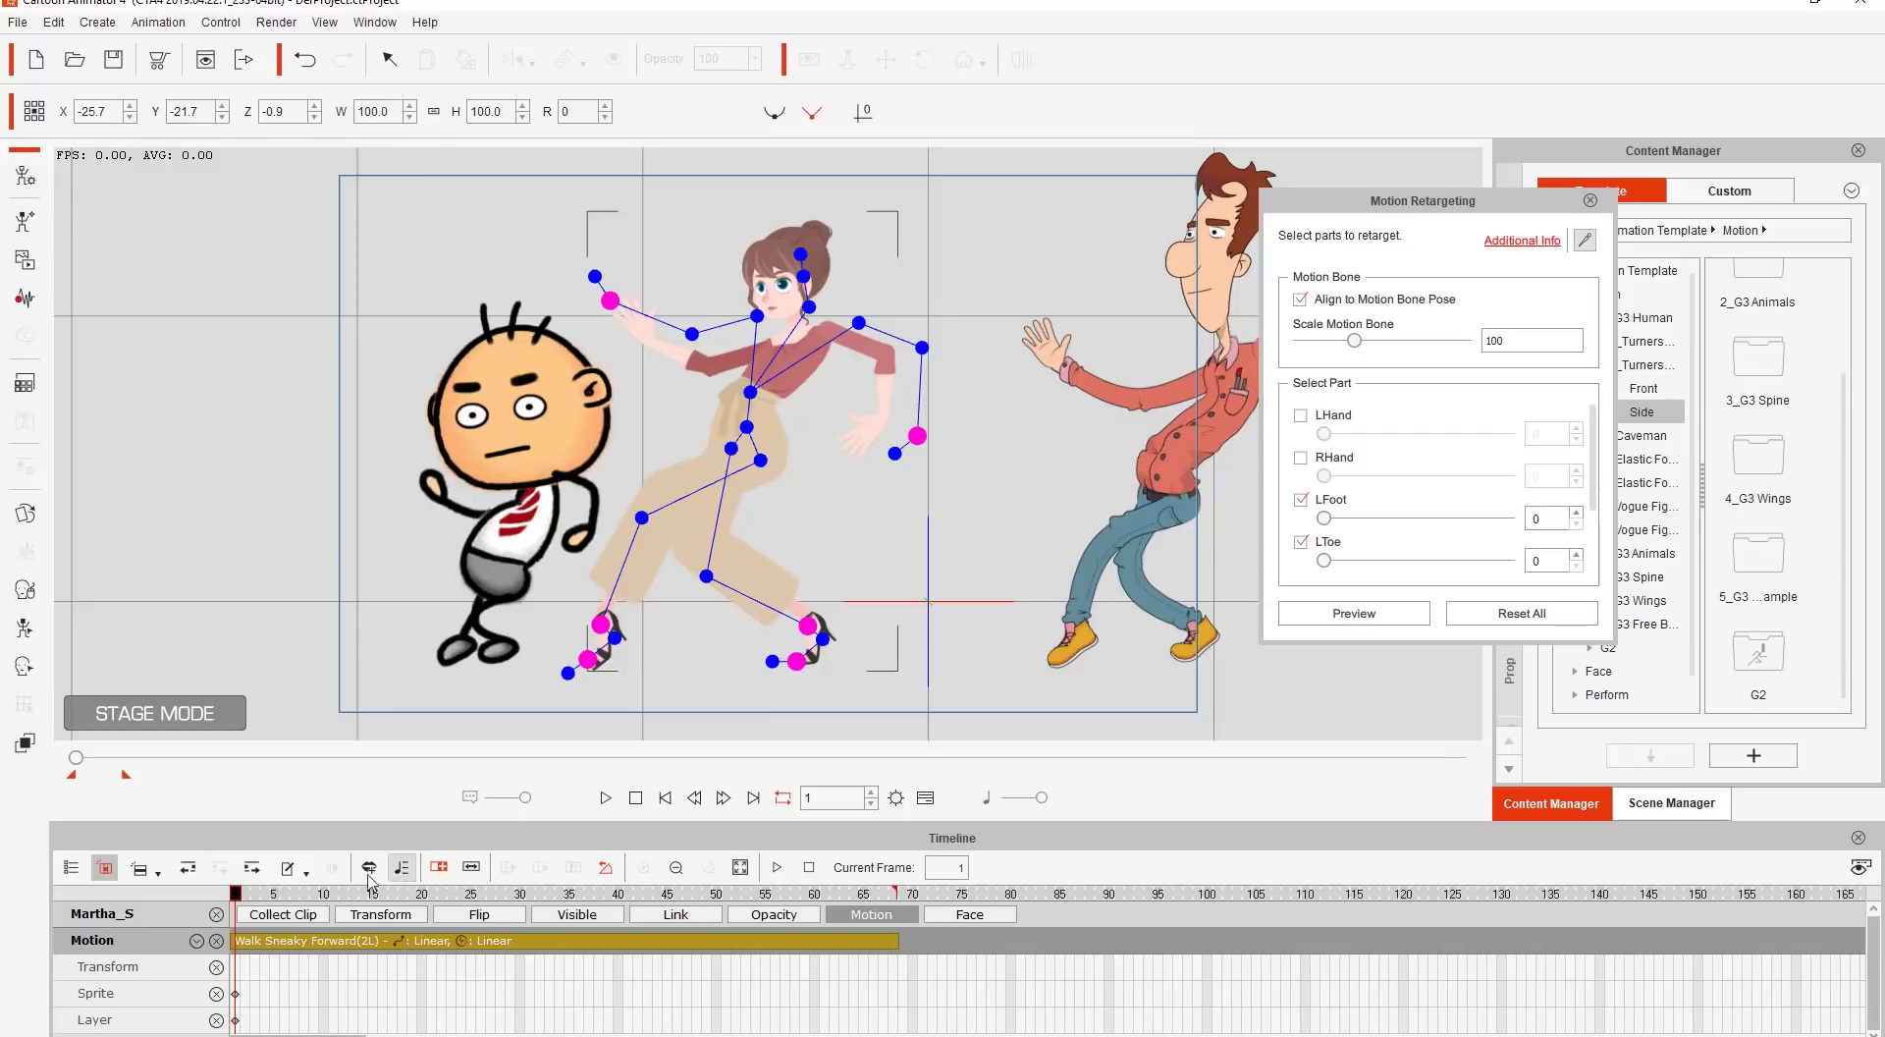
click(304, 894)
drag(330, 905, 162, 939)
Open the Retargeting Settings for the bald character and examine his motion bones up close beside the other characters.
click(553, 448)
right_click(554, 444)
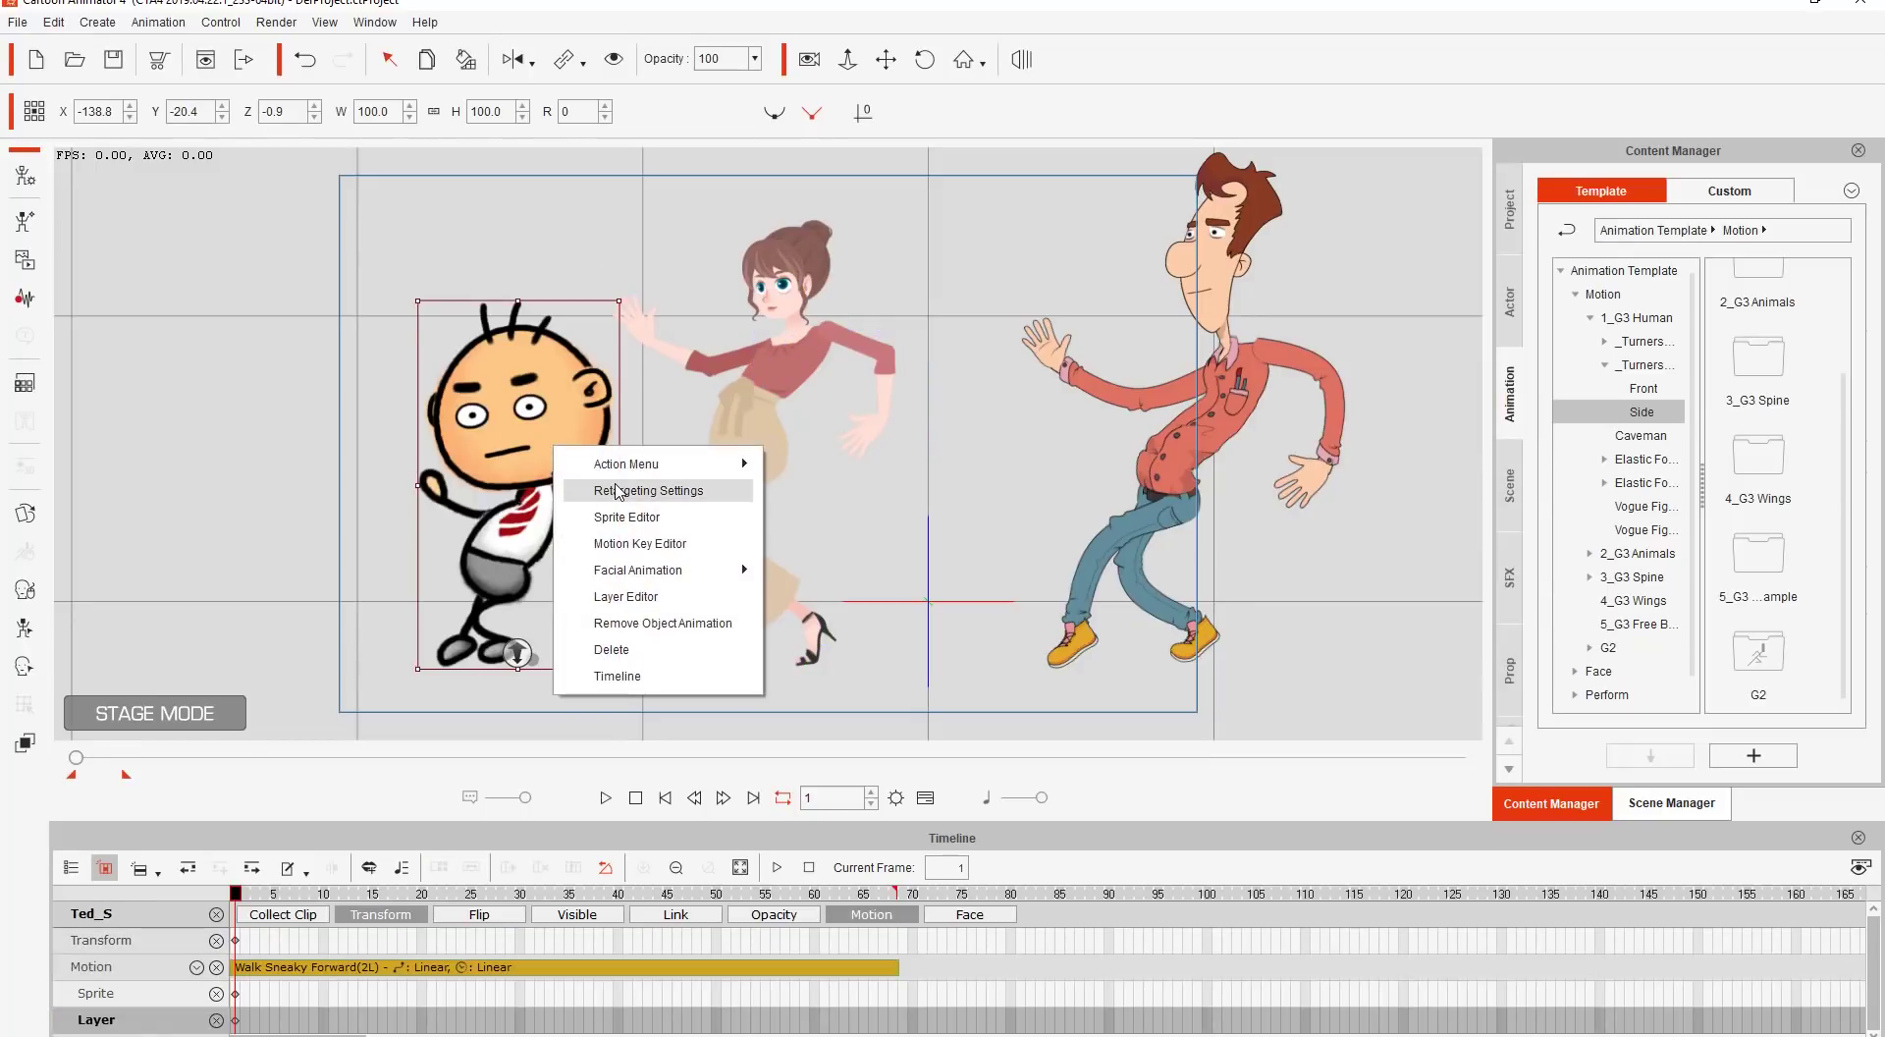
click(598, 490)
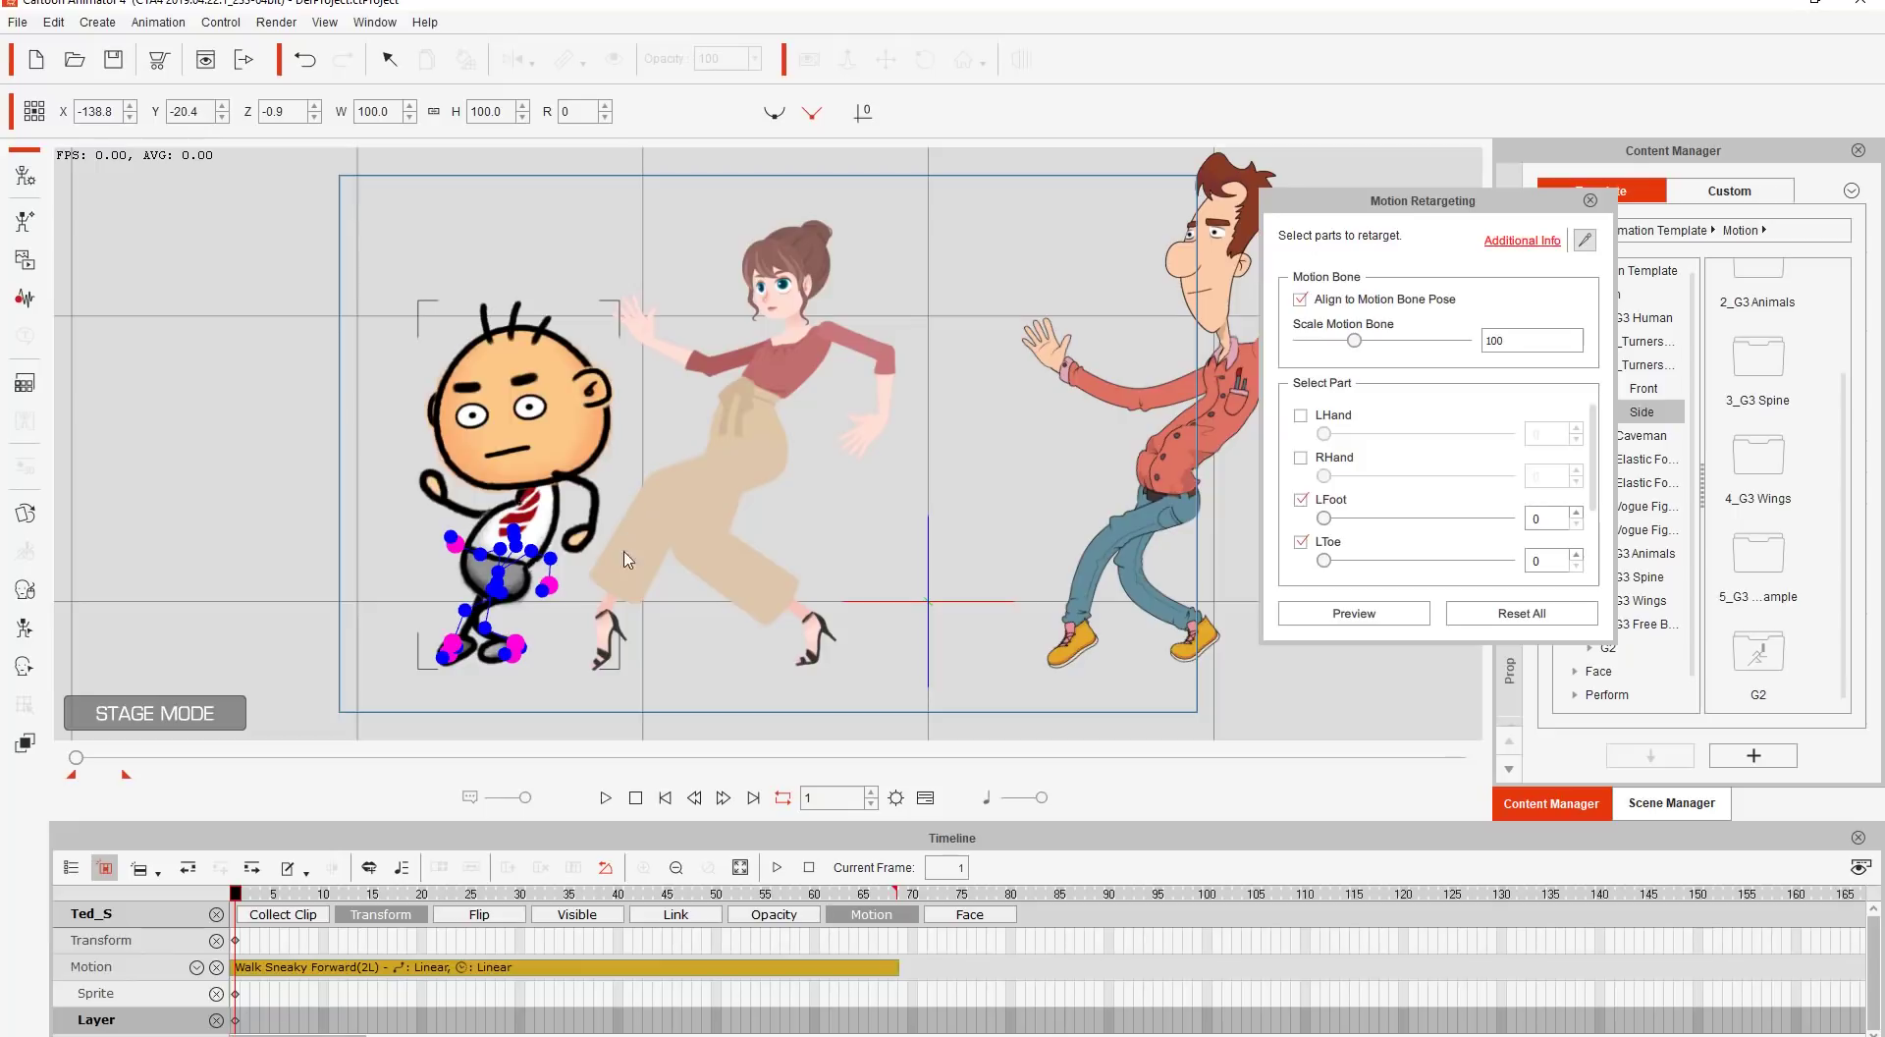
scroll(608, 619, up, 5)
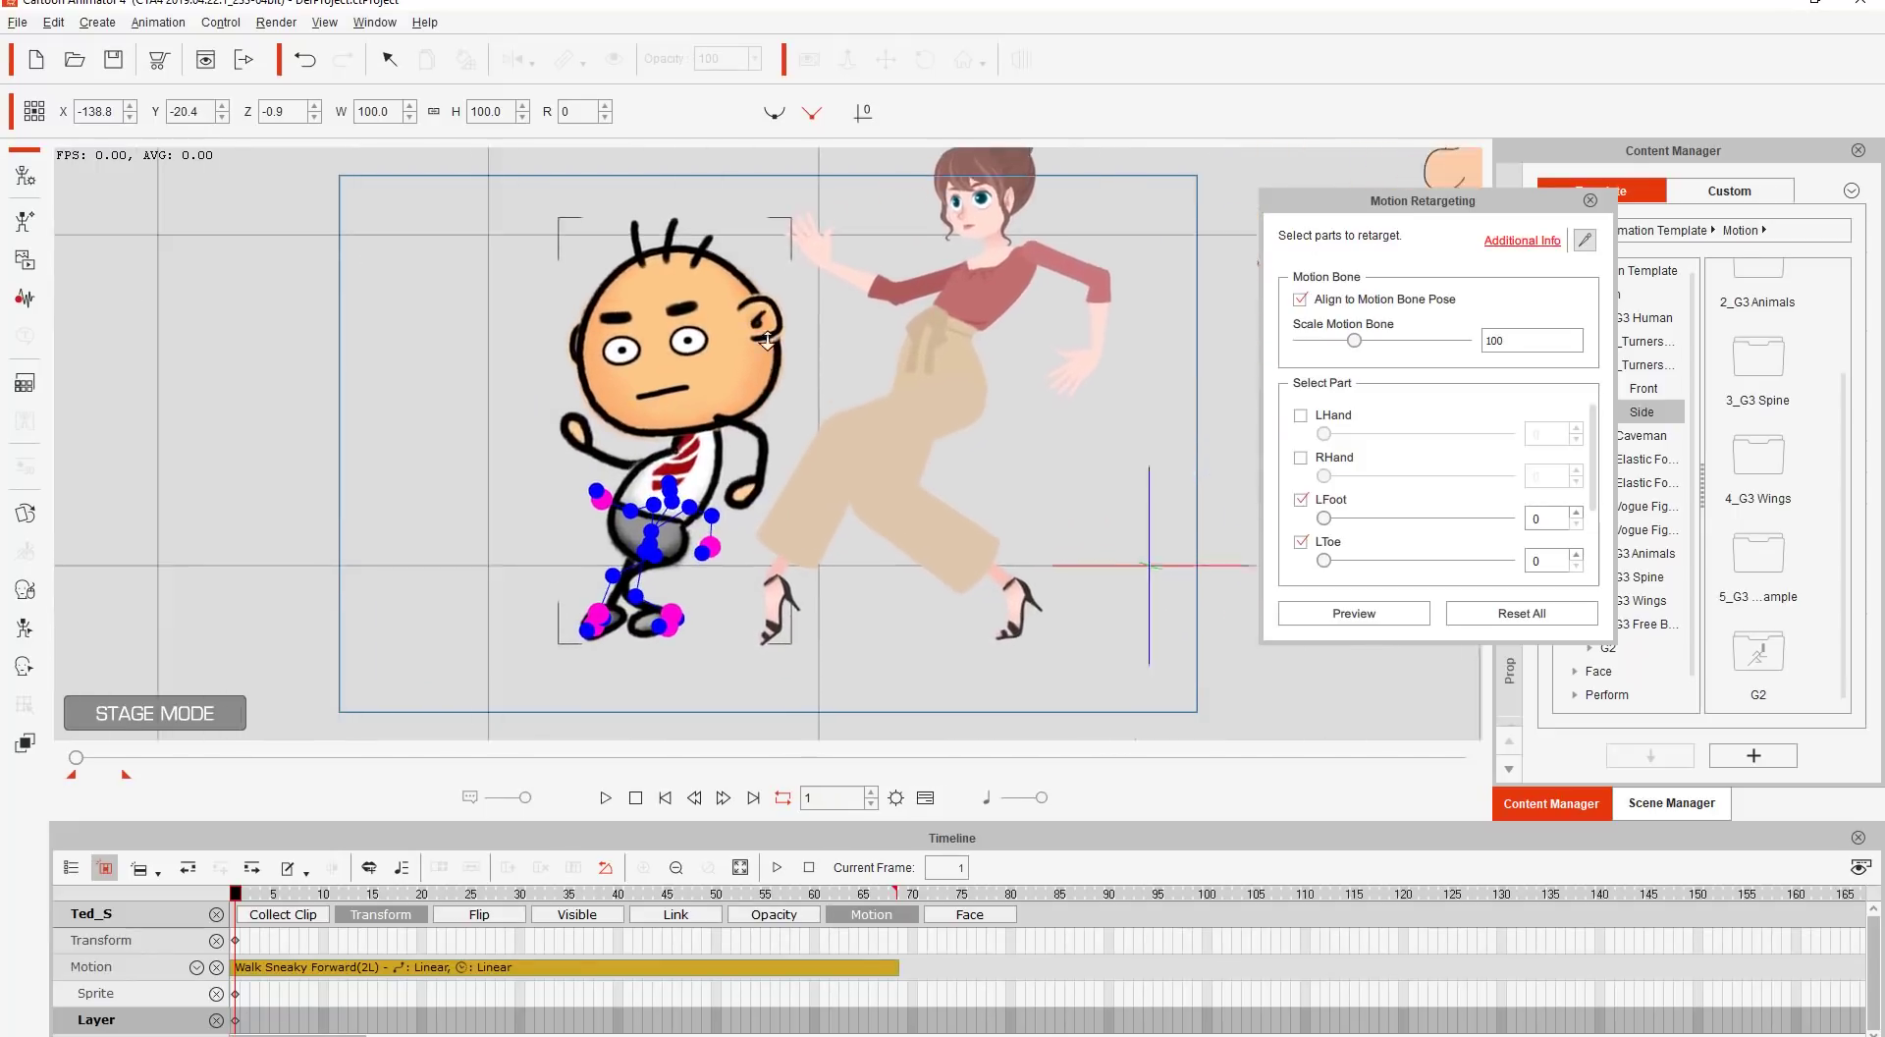
scroll(835, 495, up, 3)
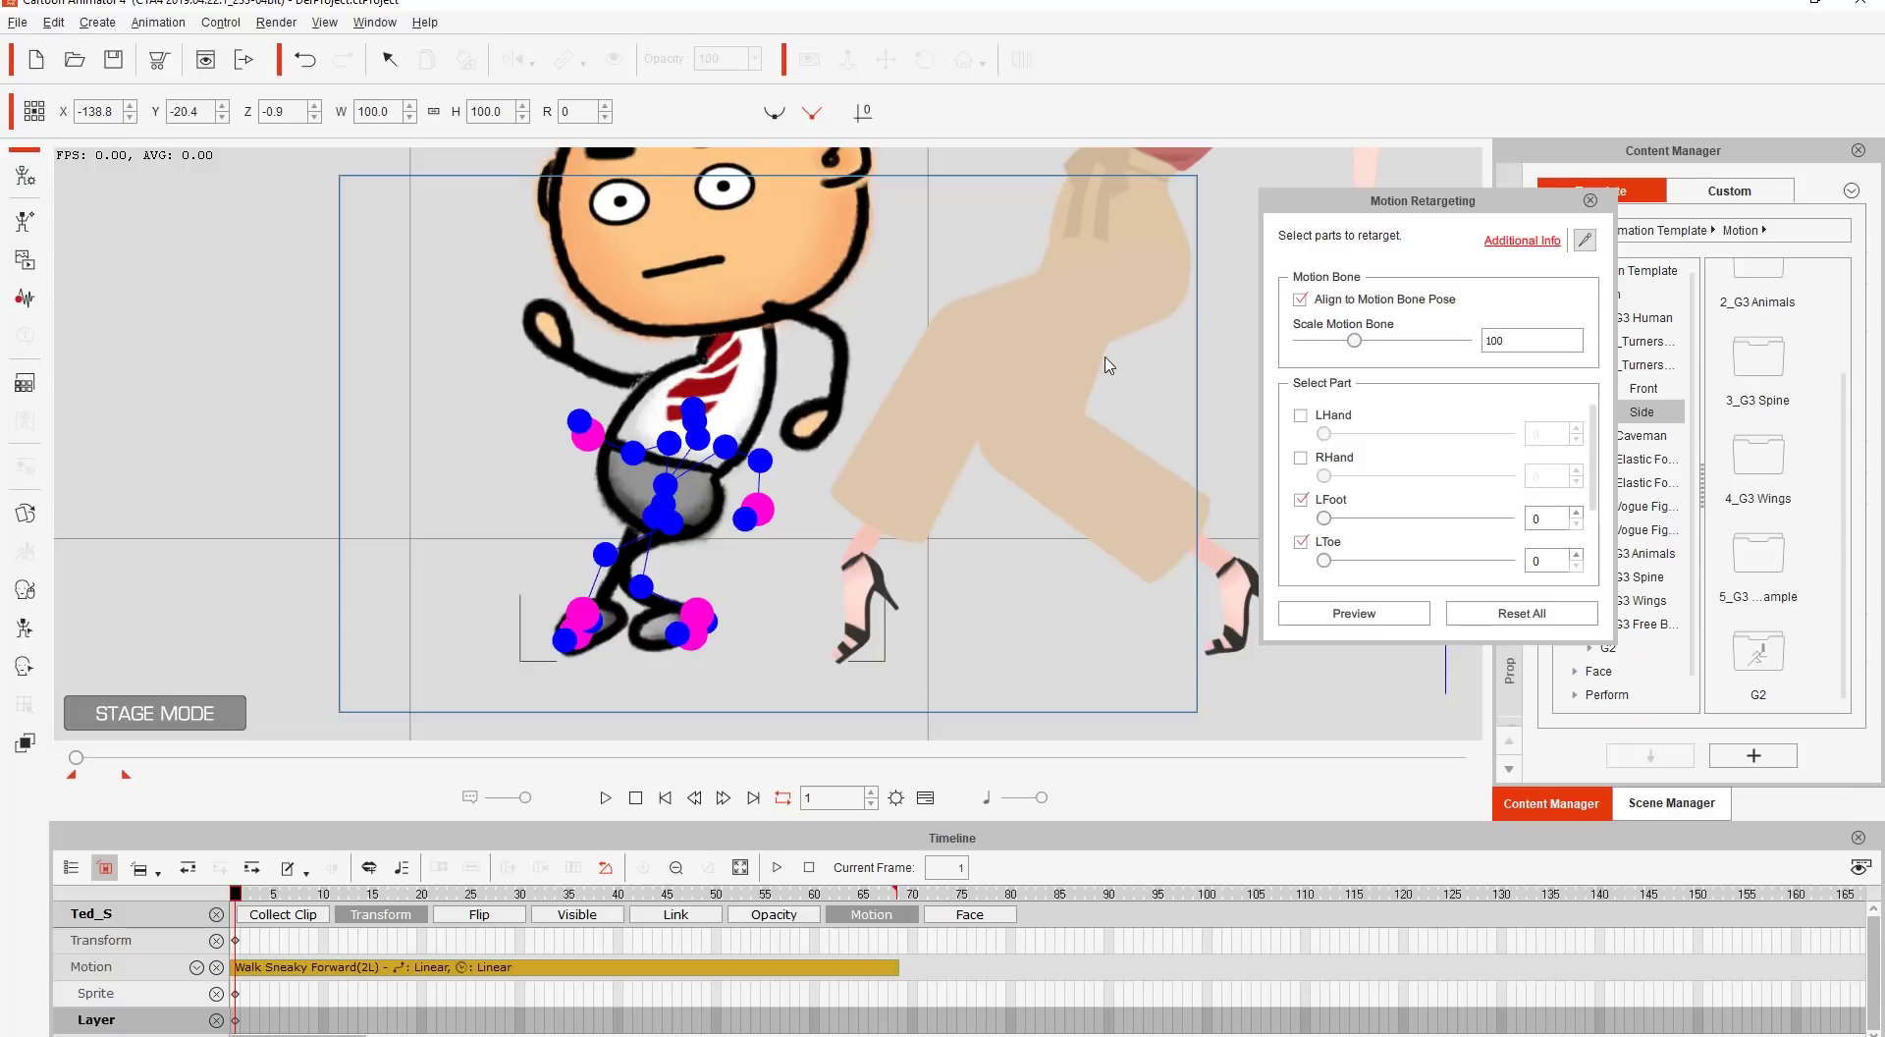
drag(1107, 365, 745, 441)
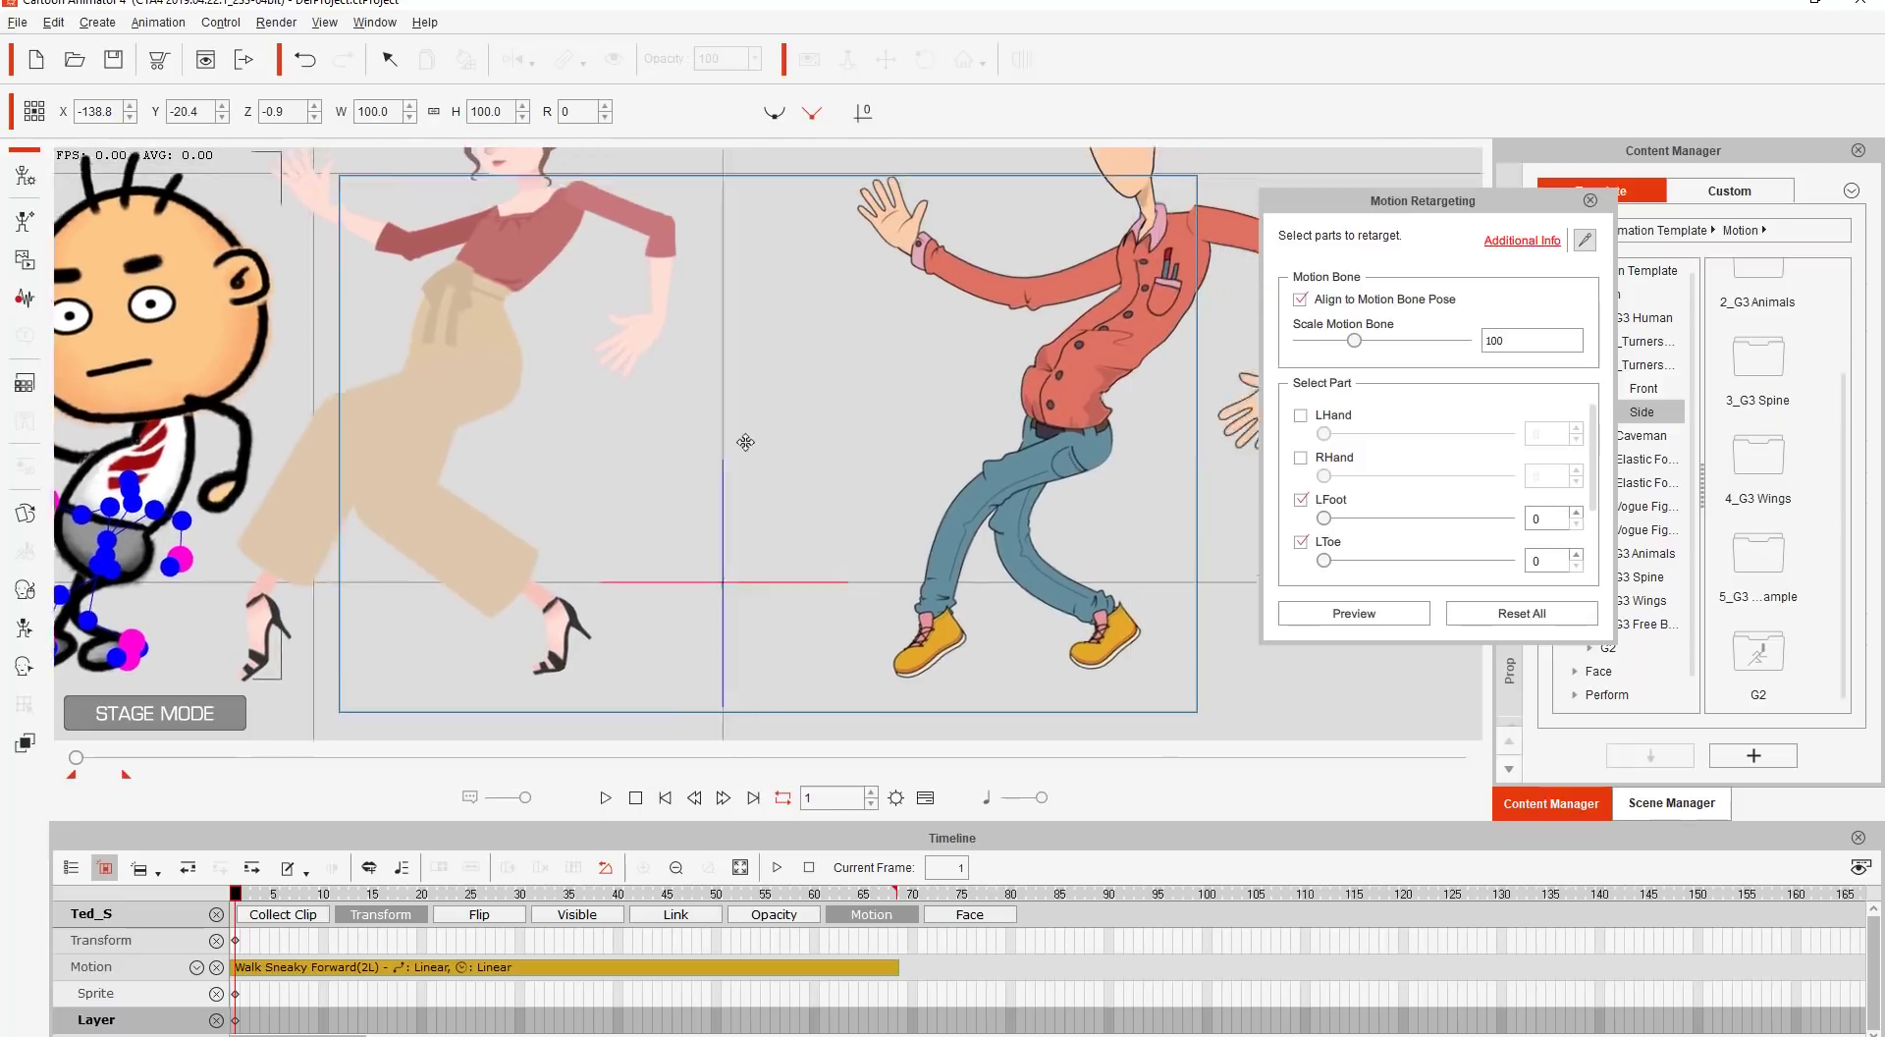
Open the Retargeting Settings for the man in the red shirt and examine his motion bones and the list of retargetable parts.
click(970, 388)
right_click(982, 374)
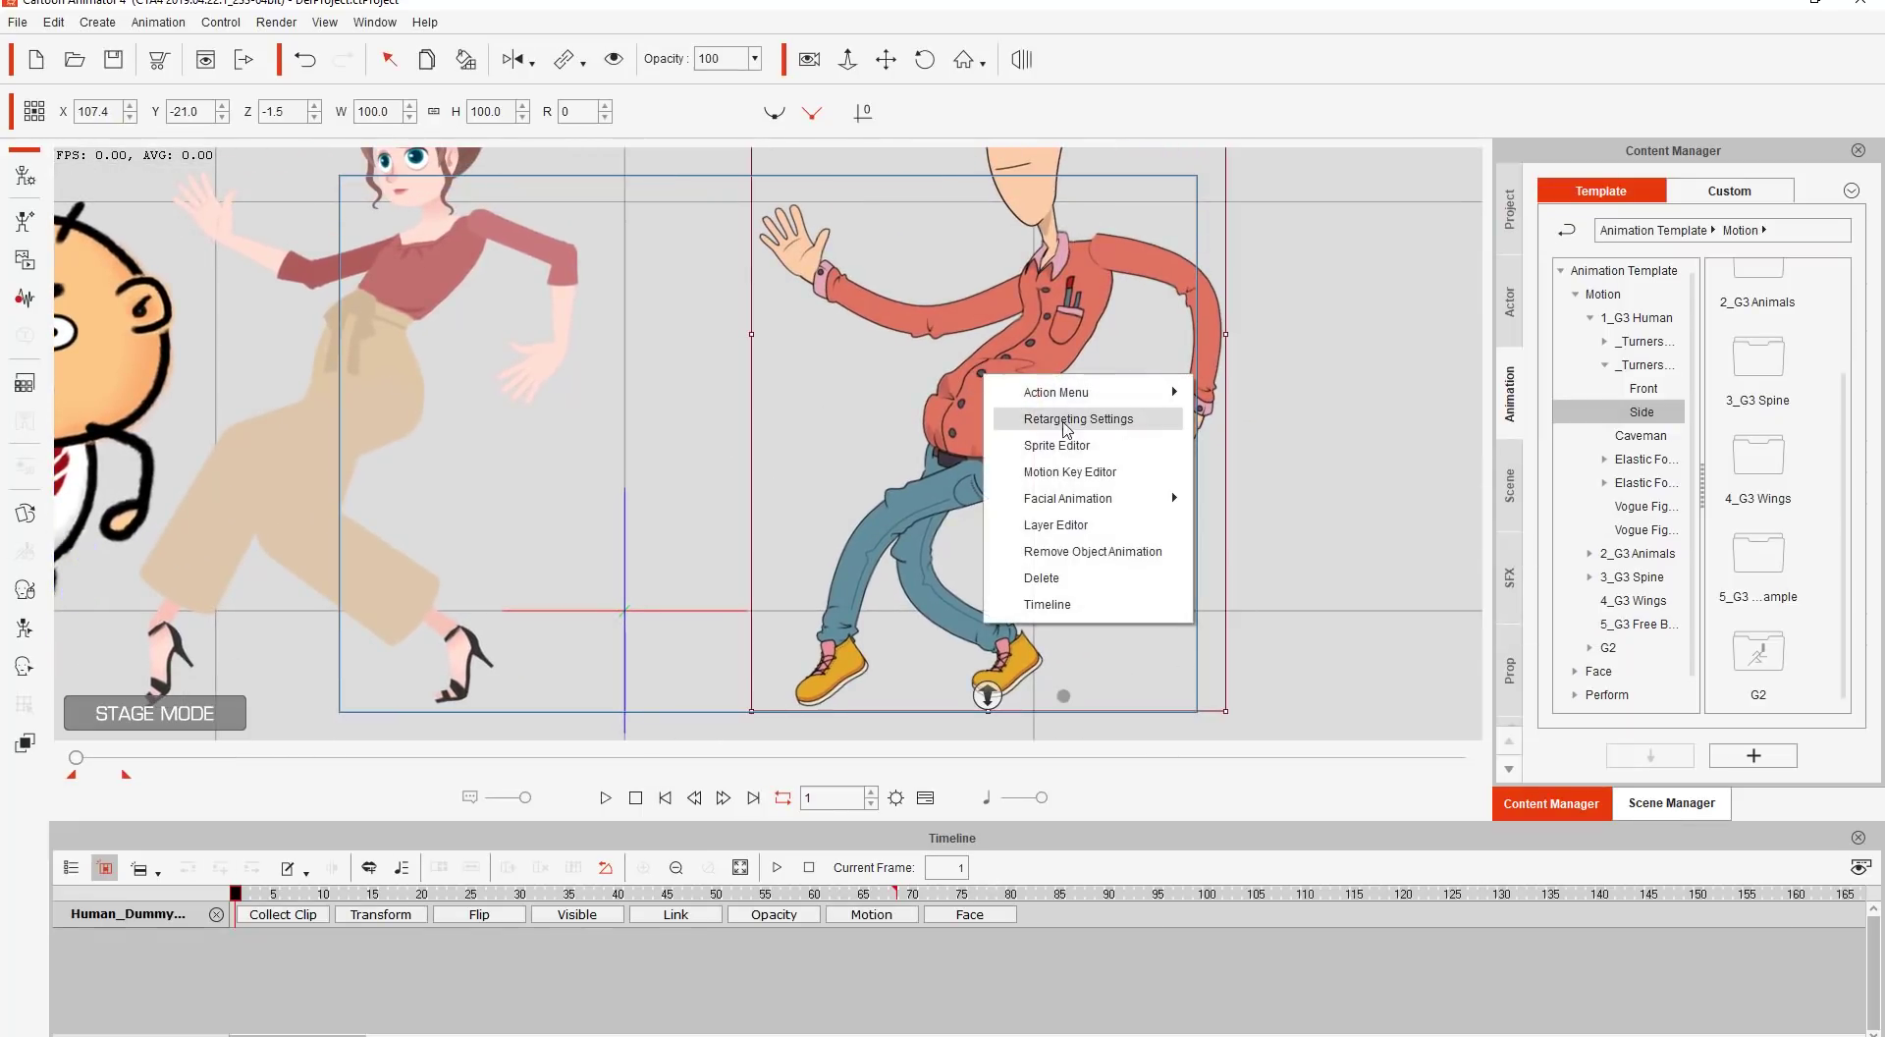
click(1066, 422)
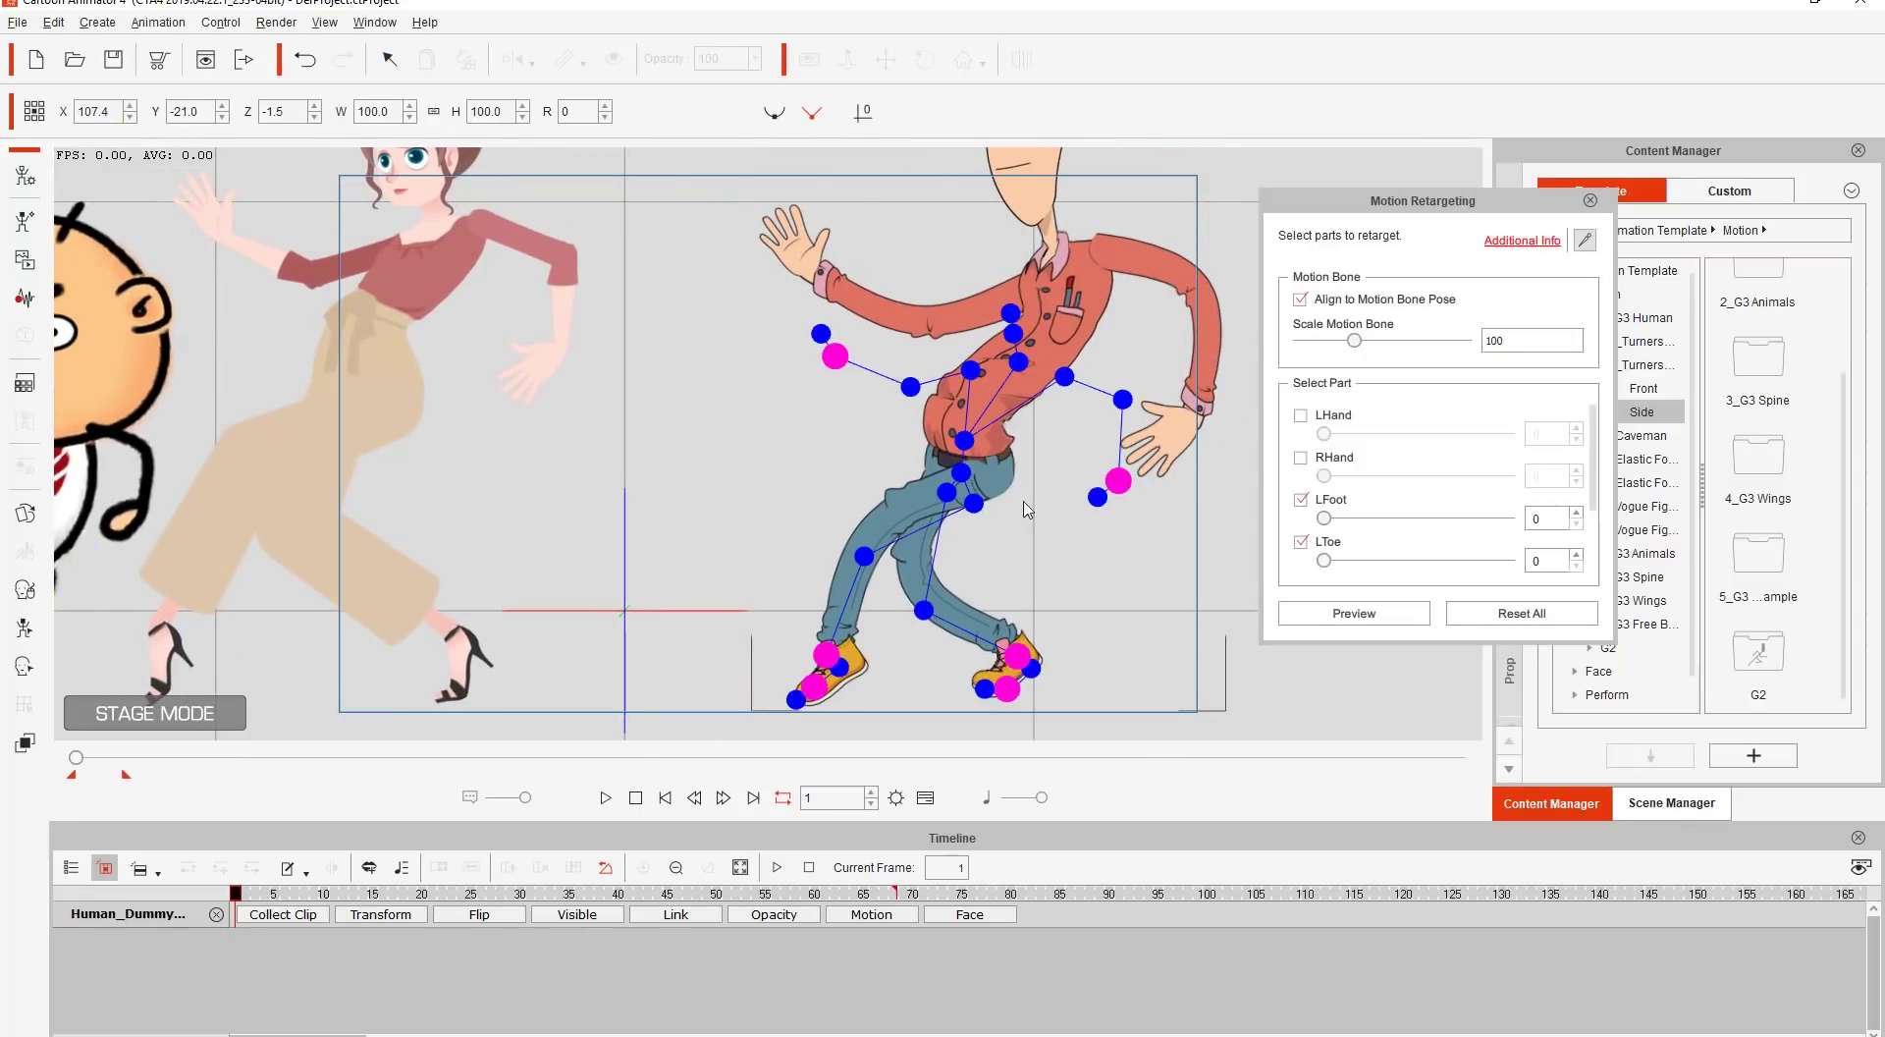
scroll(1026, 505, down, 3)
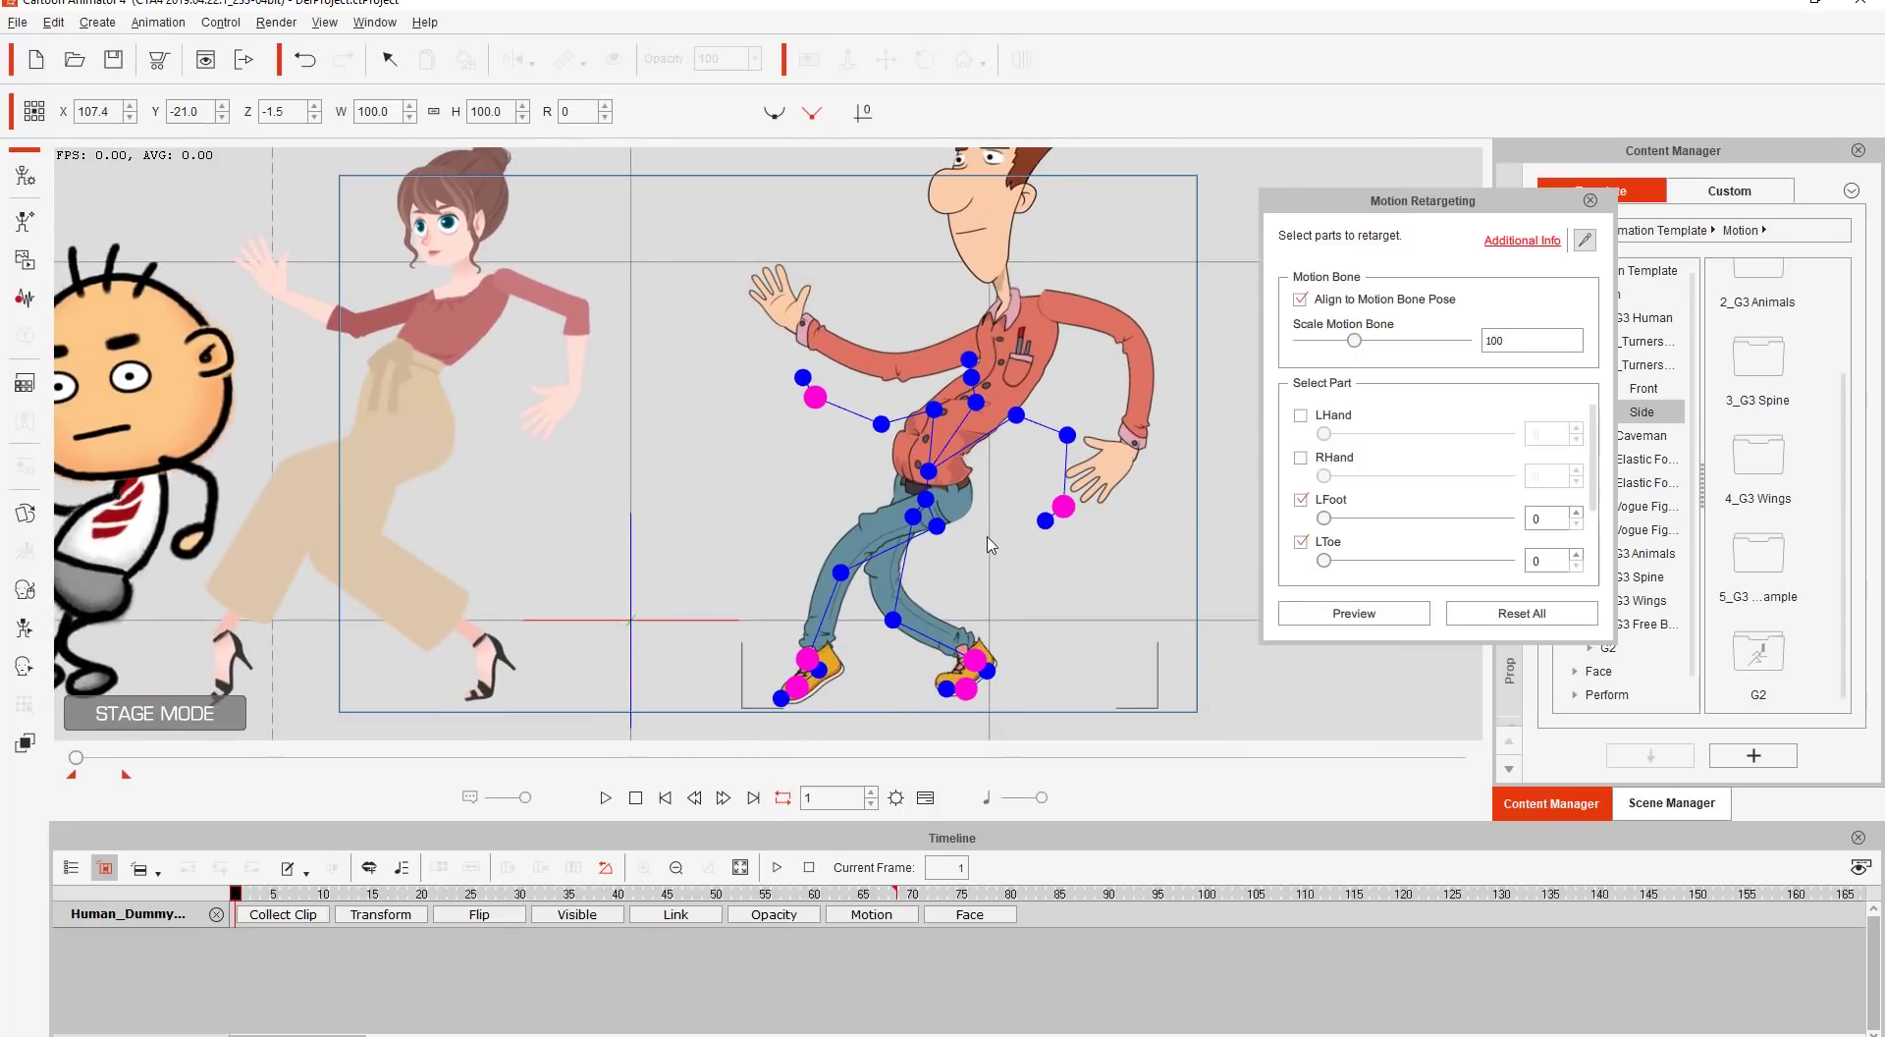
scroll(722, 474, left, 1)
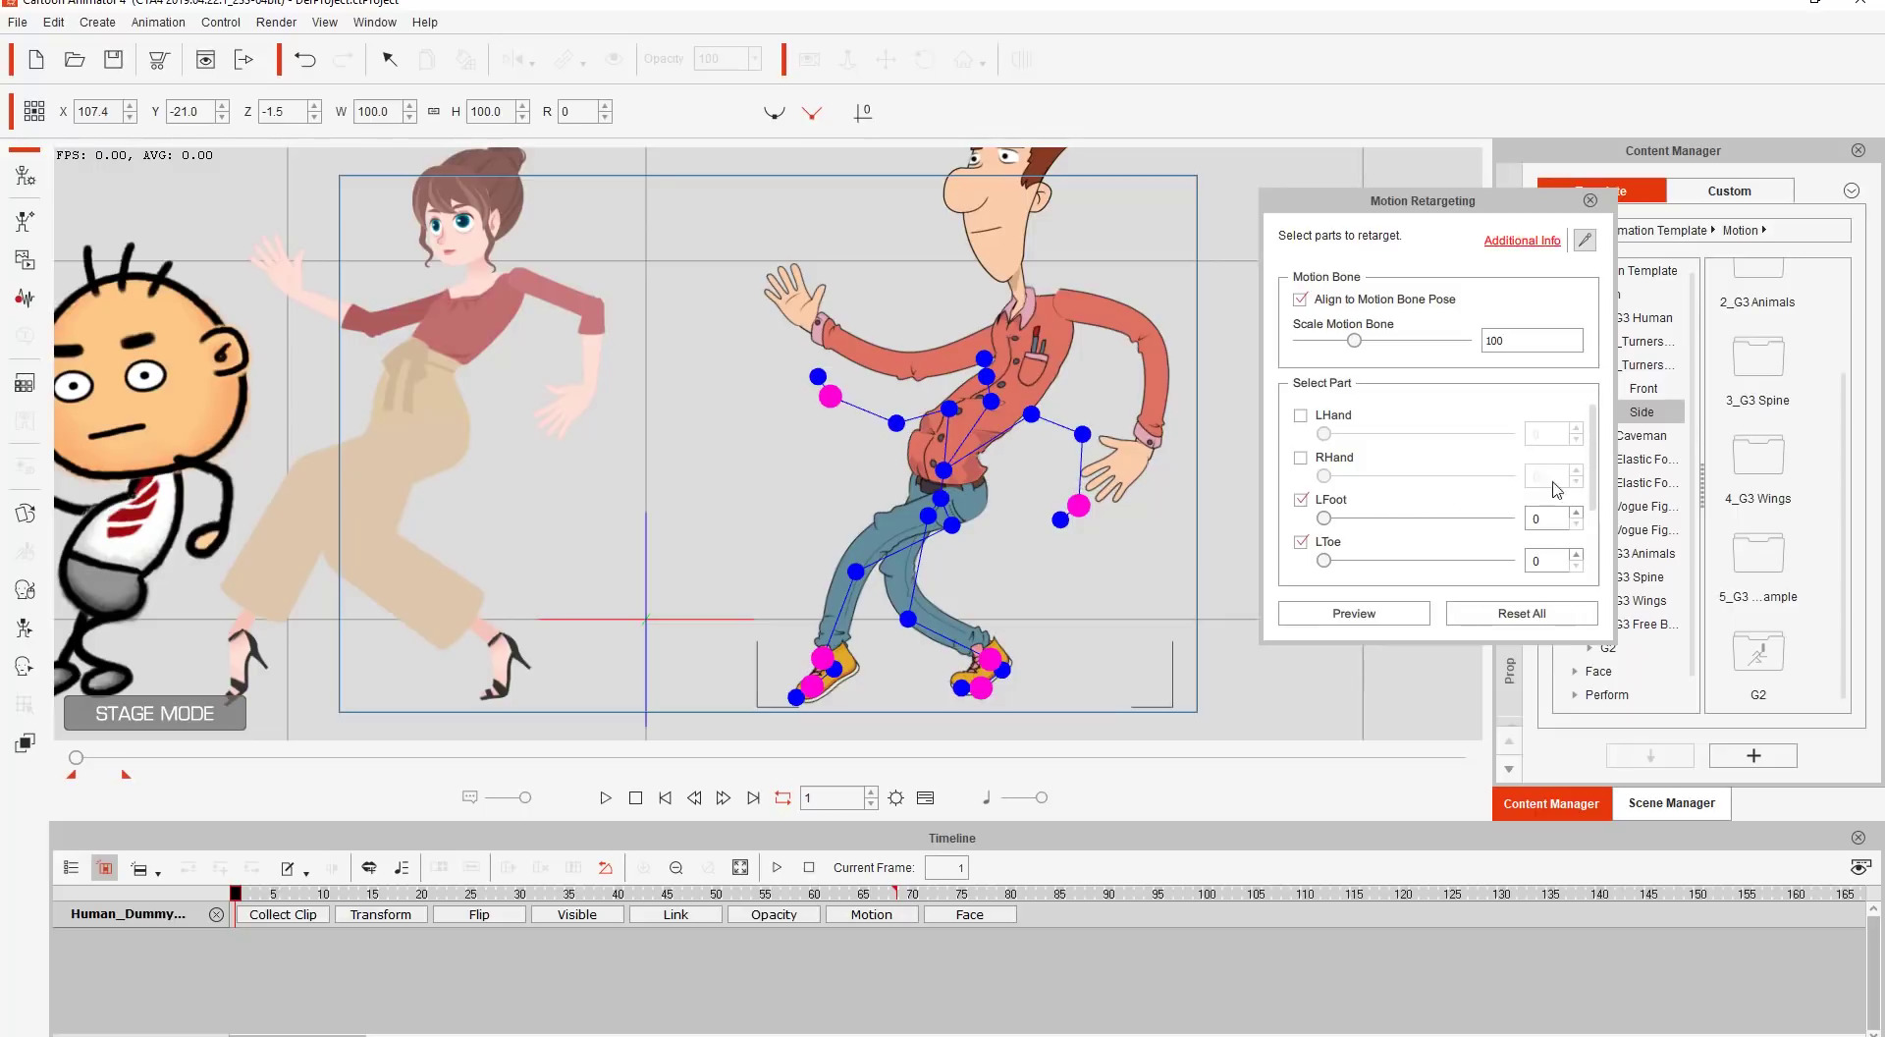
scroll(1590, 475, down, 2)
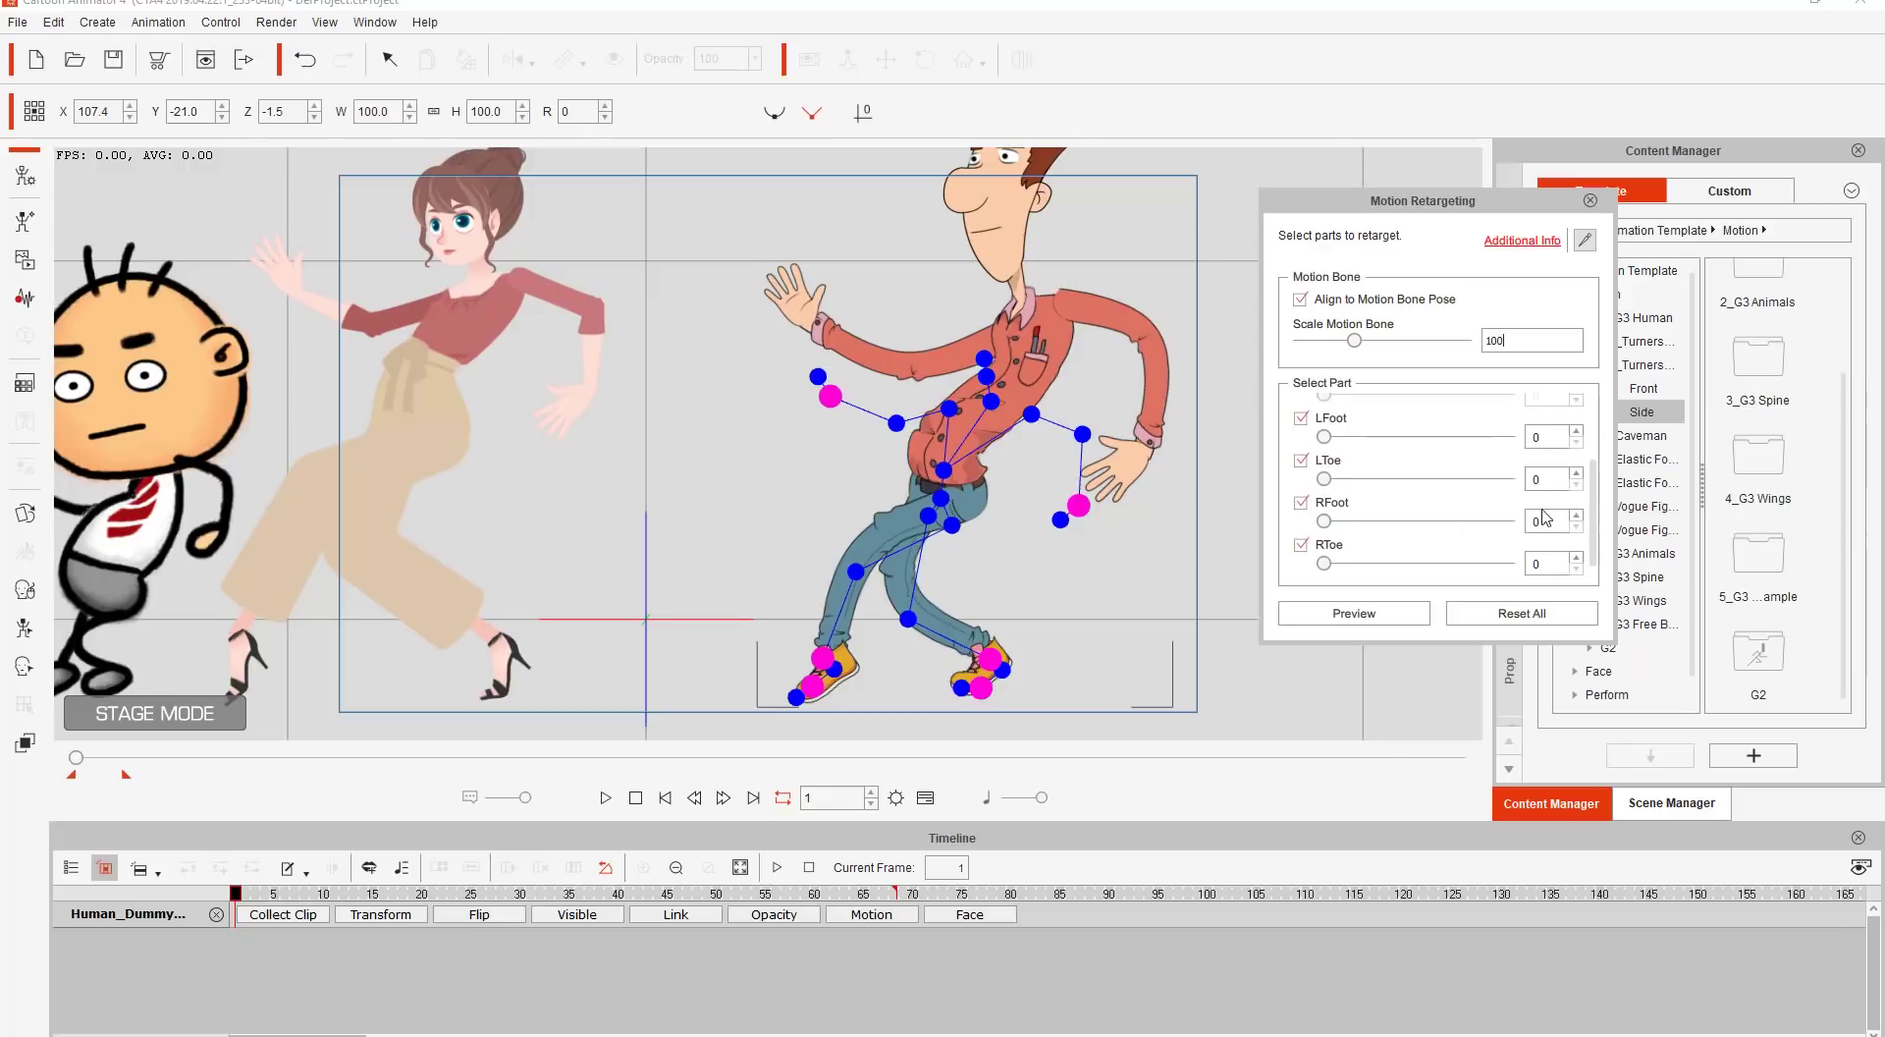
scroll(1582, 491, up, 2)
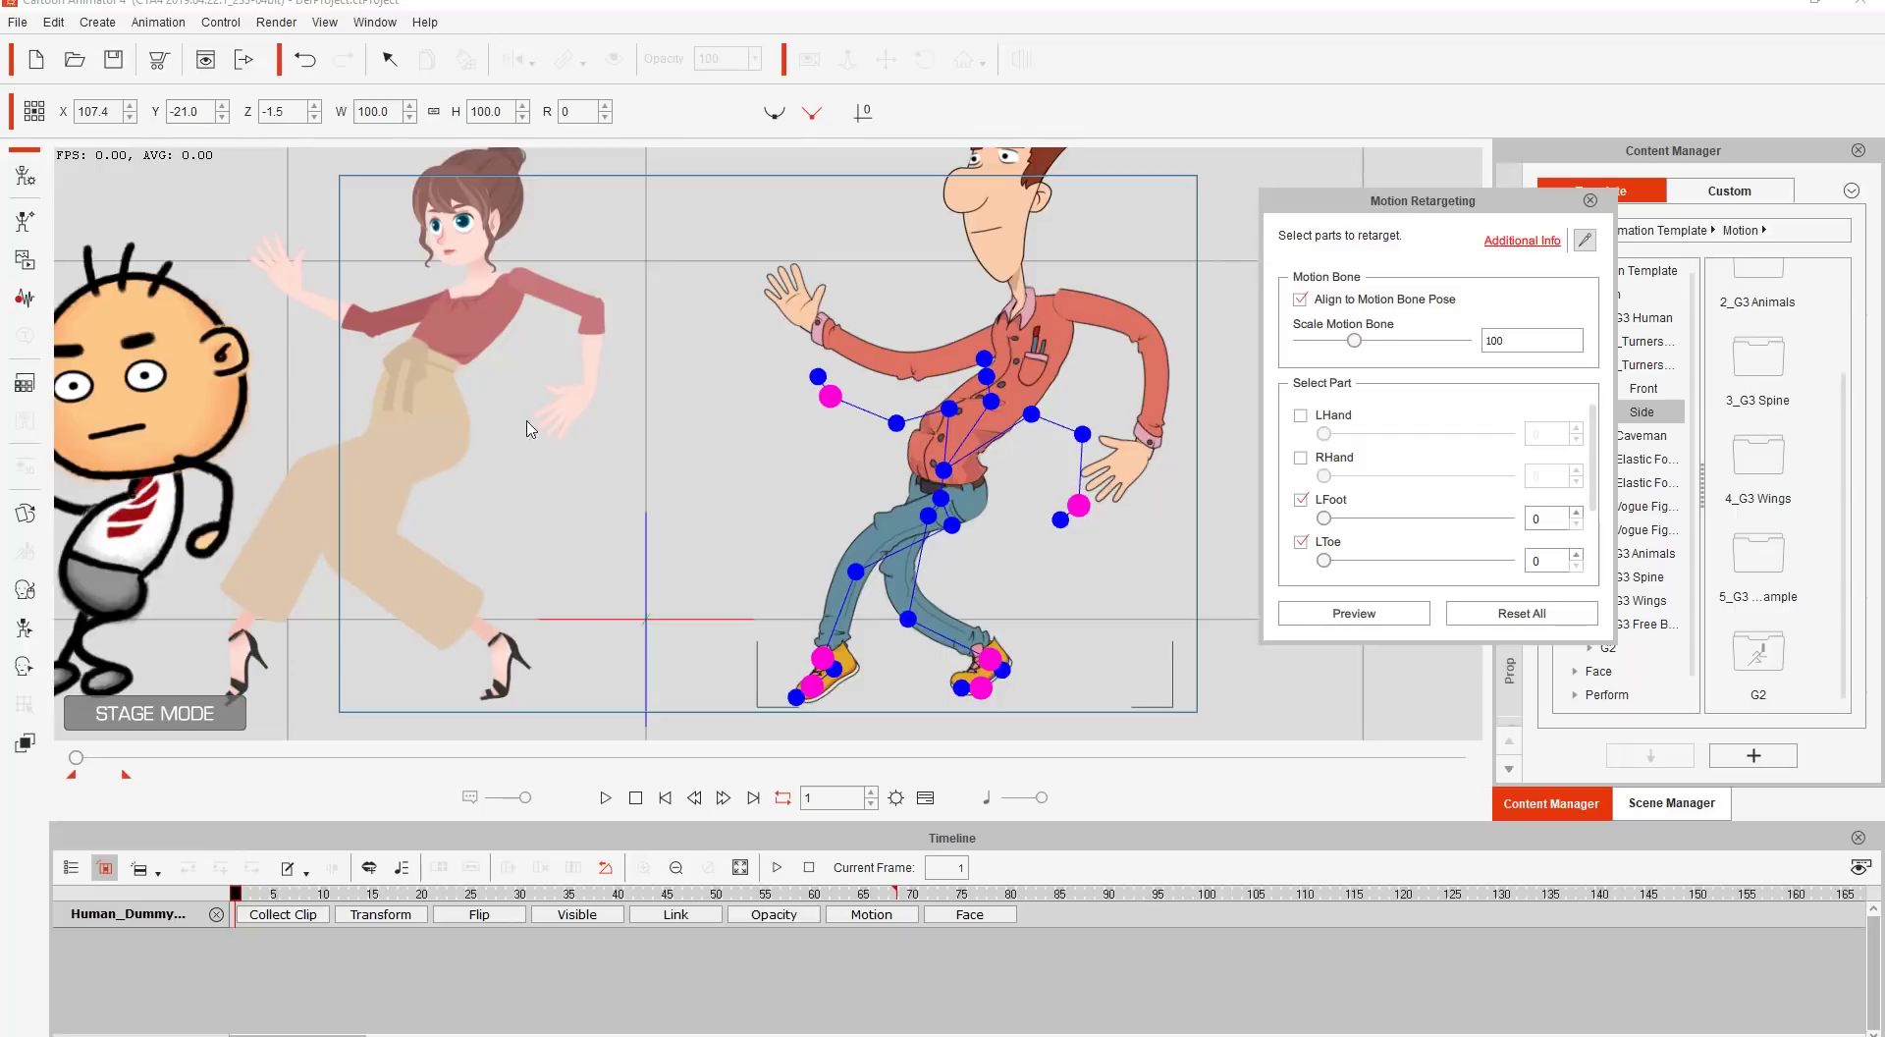
Show the red-shirted man's Walk Sneaky Forward(2L) motion track, check his motion bones at frame 39, and close the retargeting window.
click(869, 915)
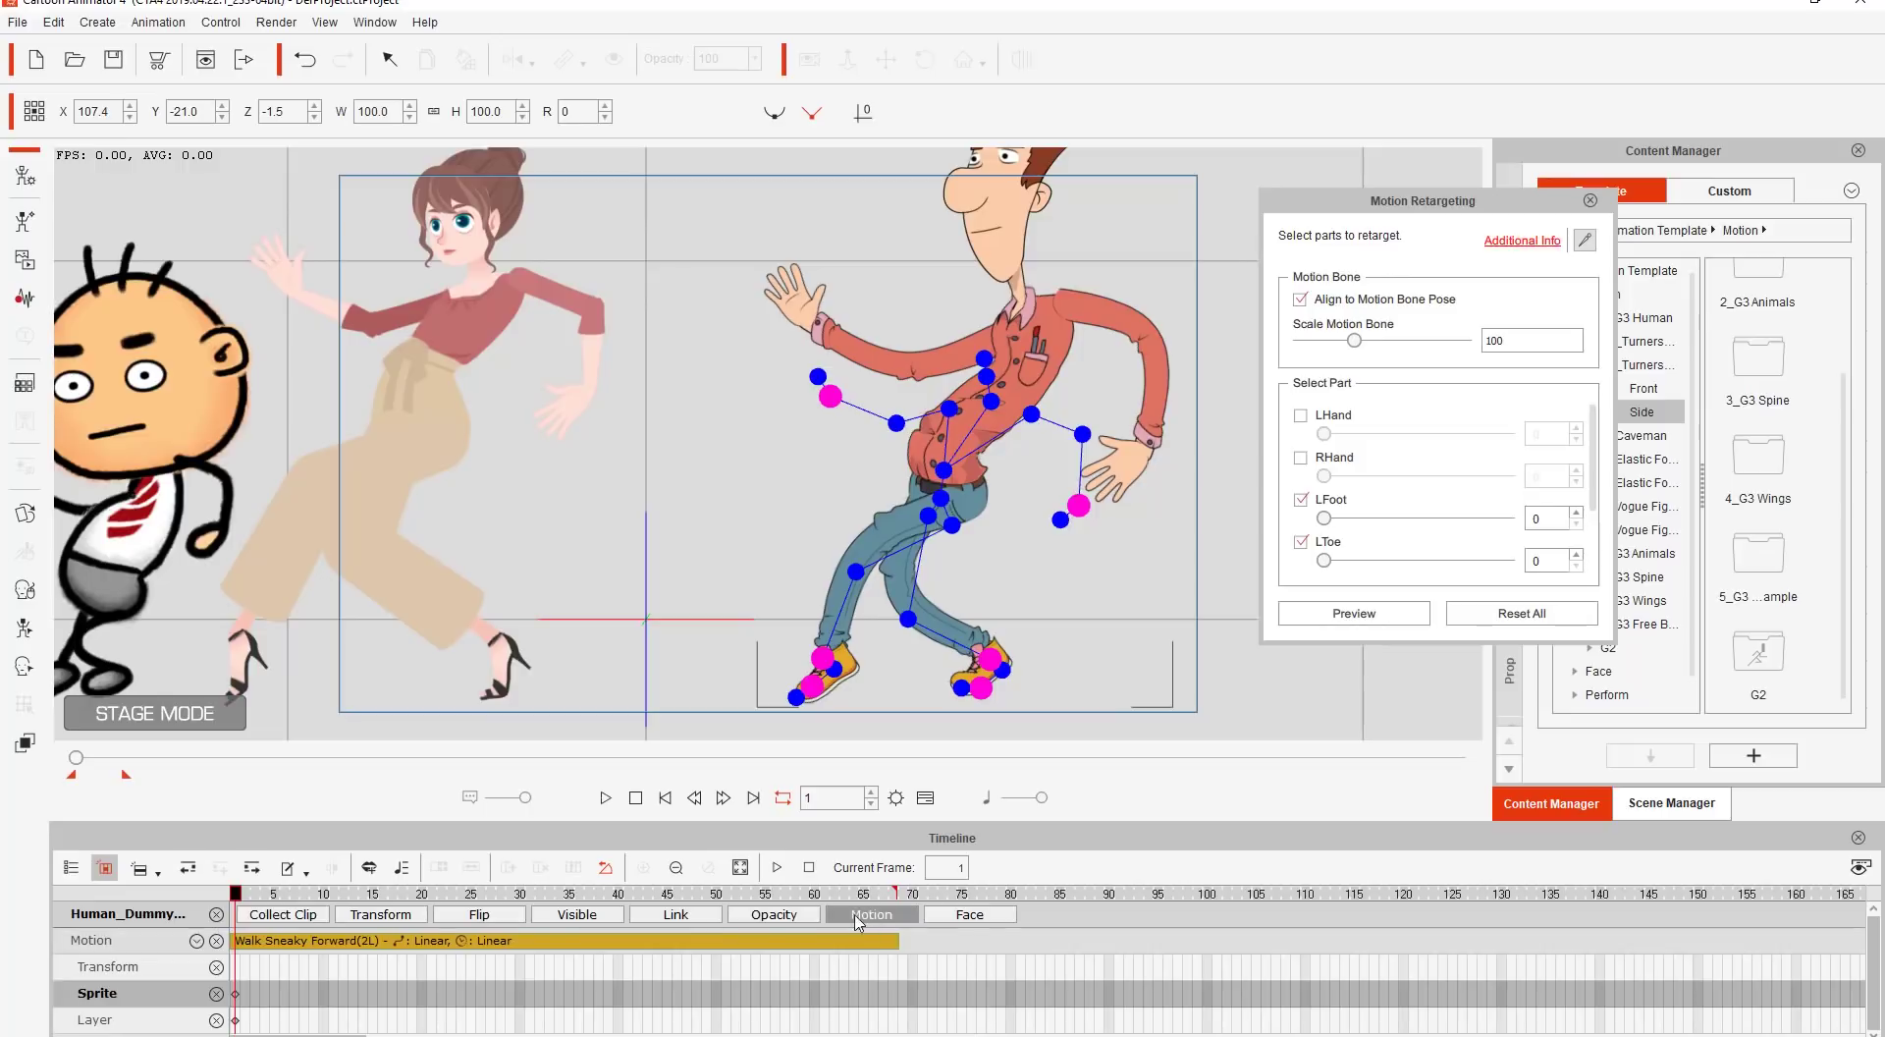
click(606, 947)
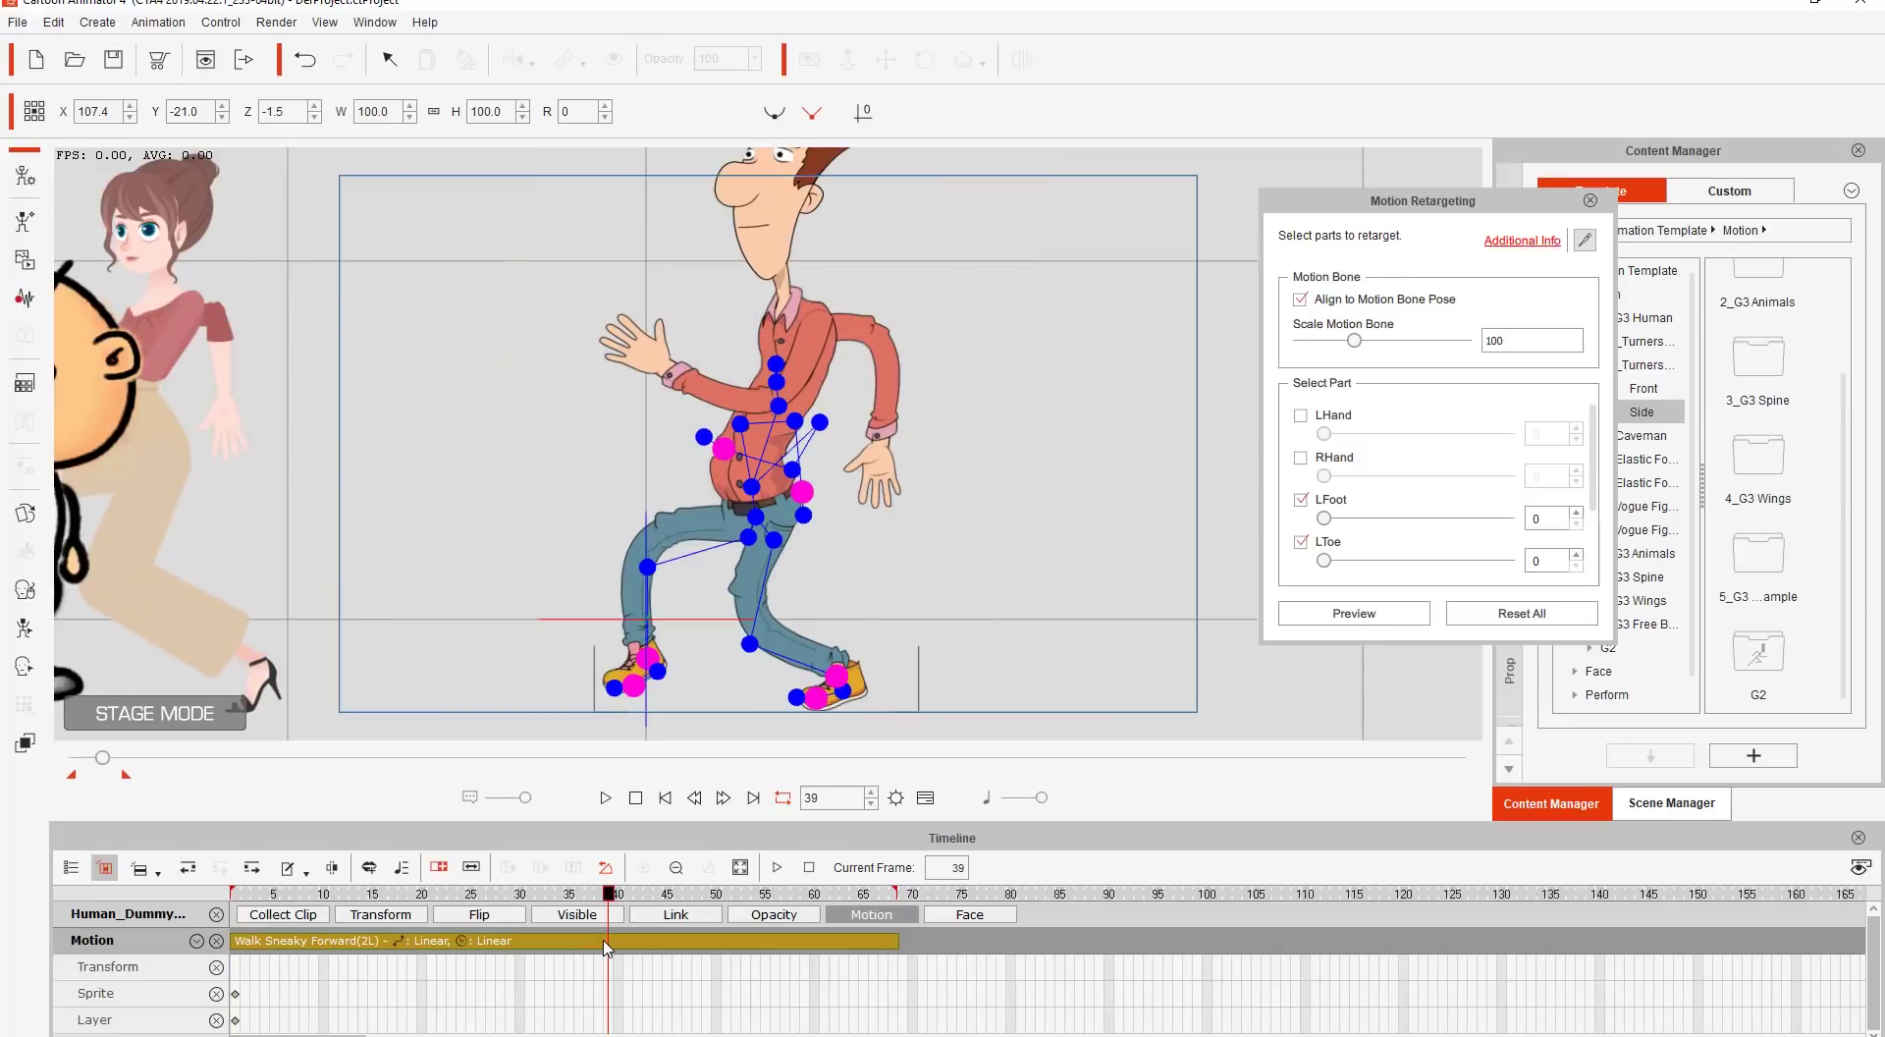
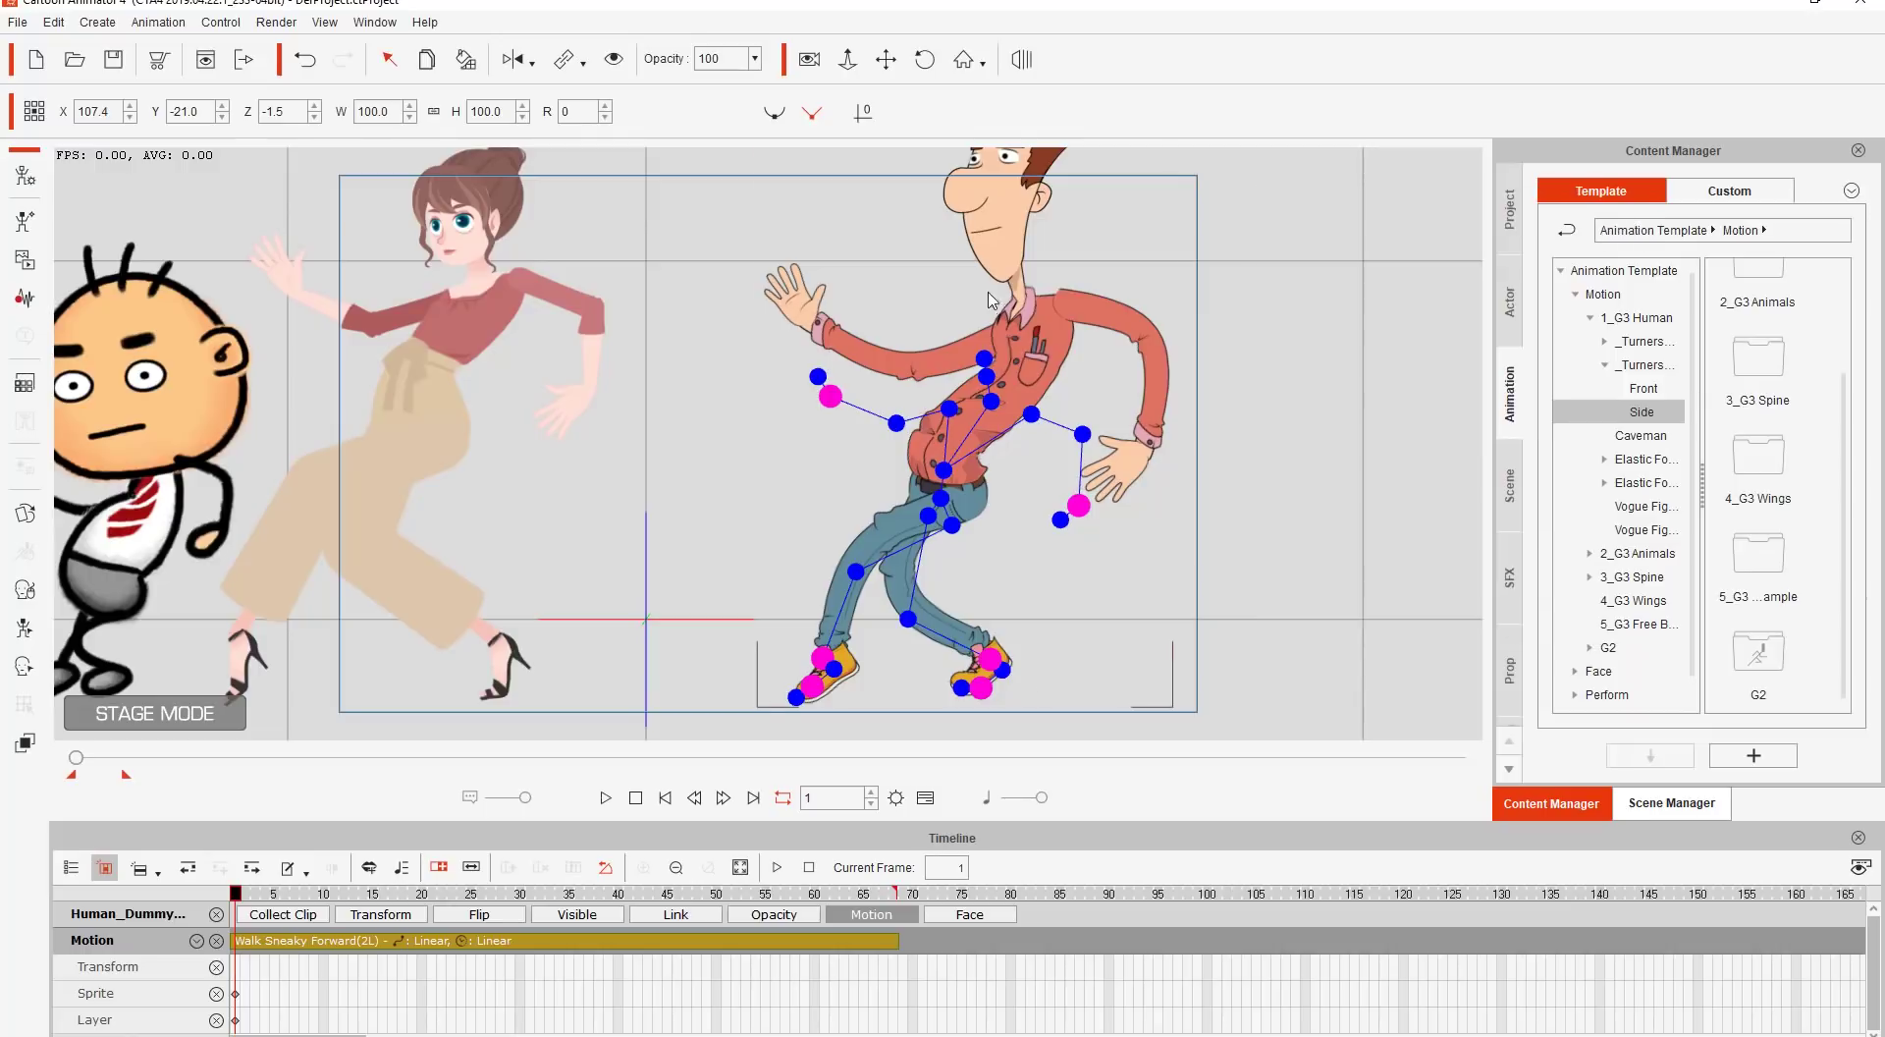
click(1591, 201)
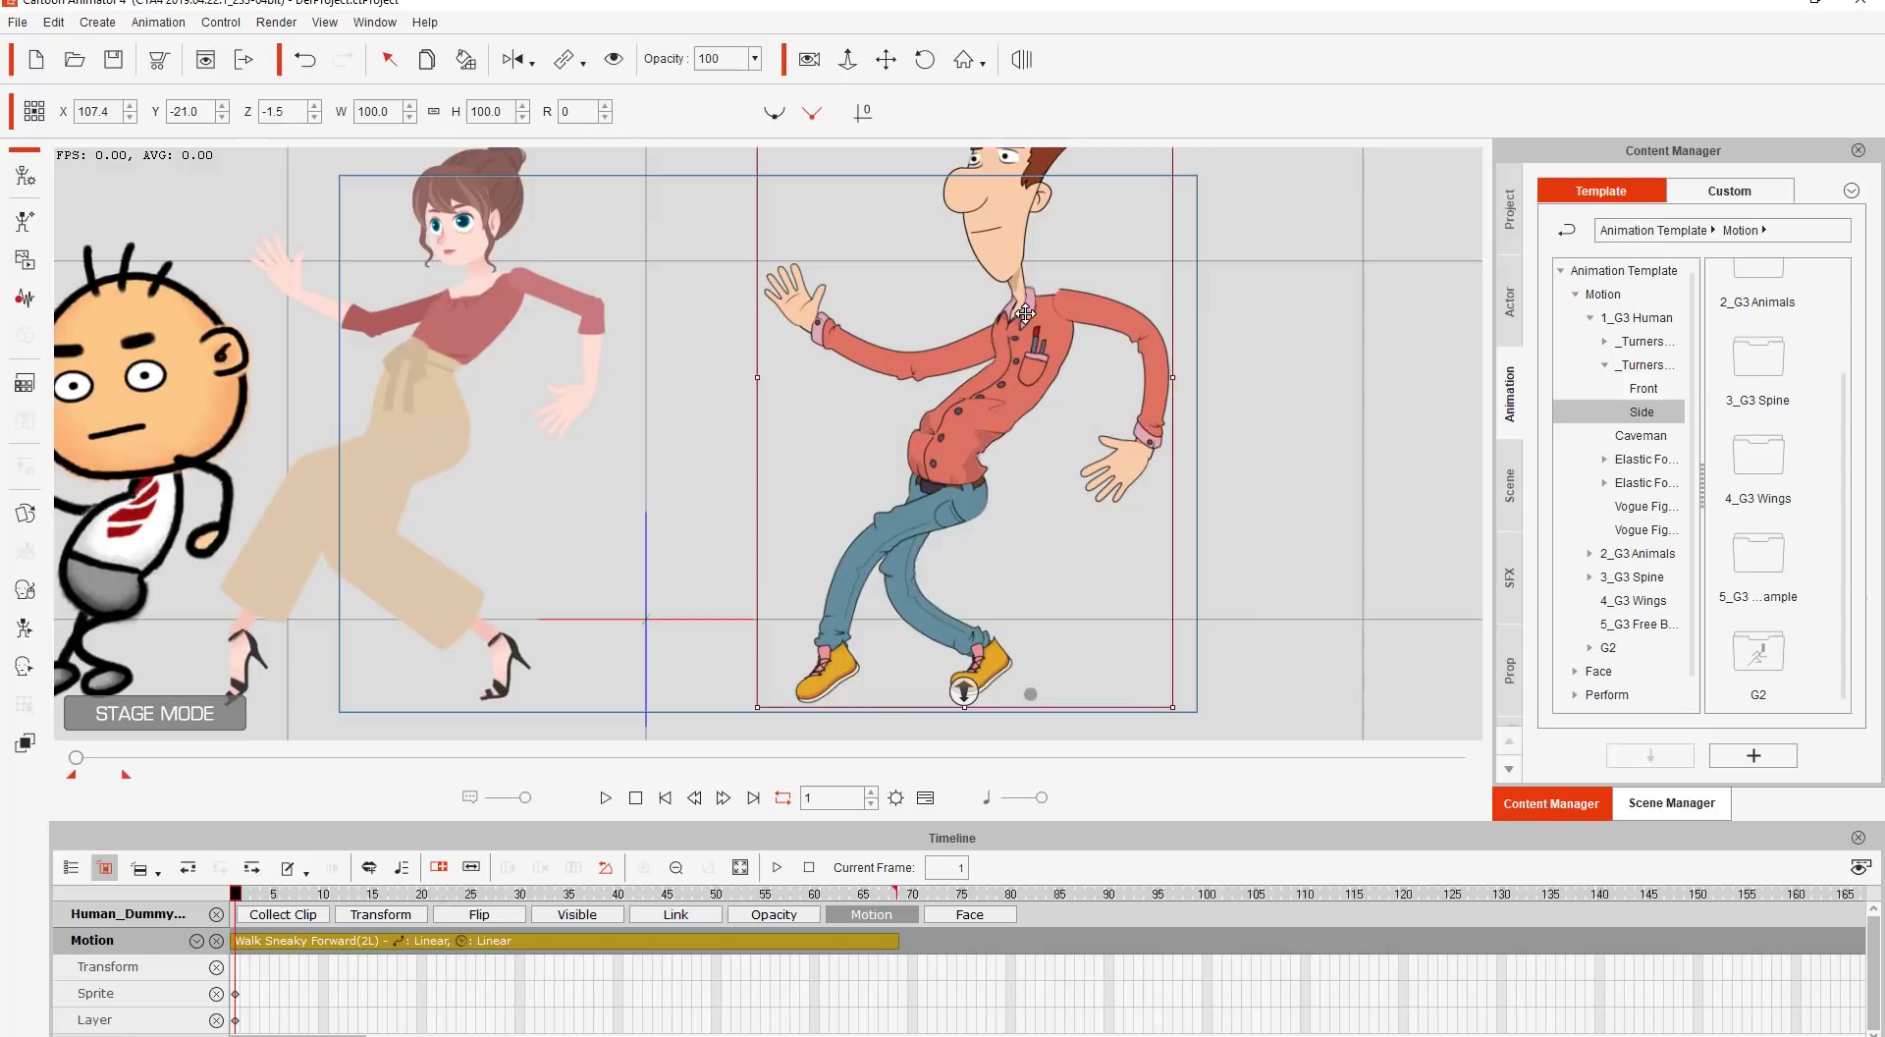
Open the red-shirted man in the Character Composer and rotate his RArm bone upward to about 85 degrees in Edit Pose mode.
scroll(1027, 324, down, 2)
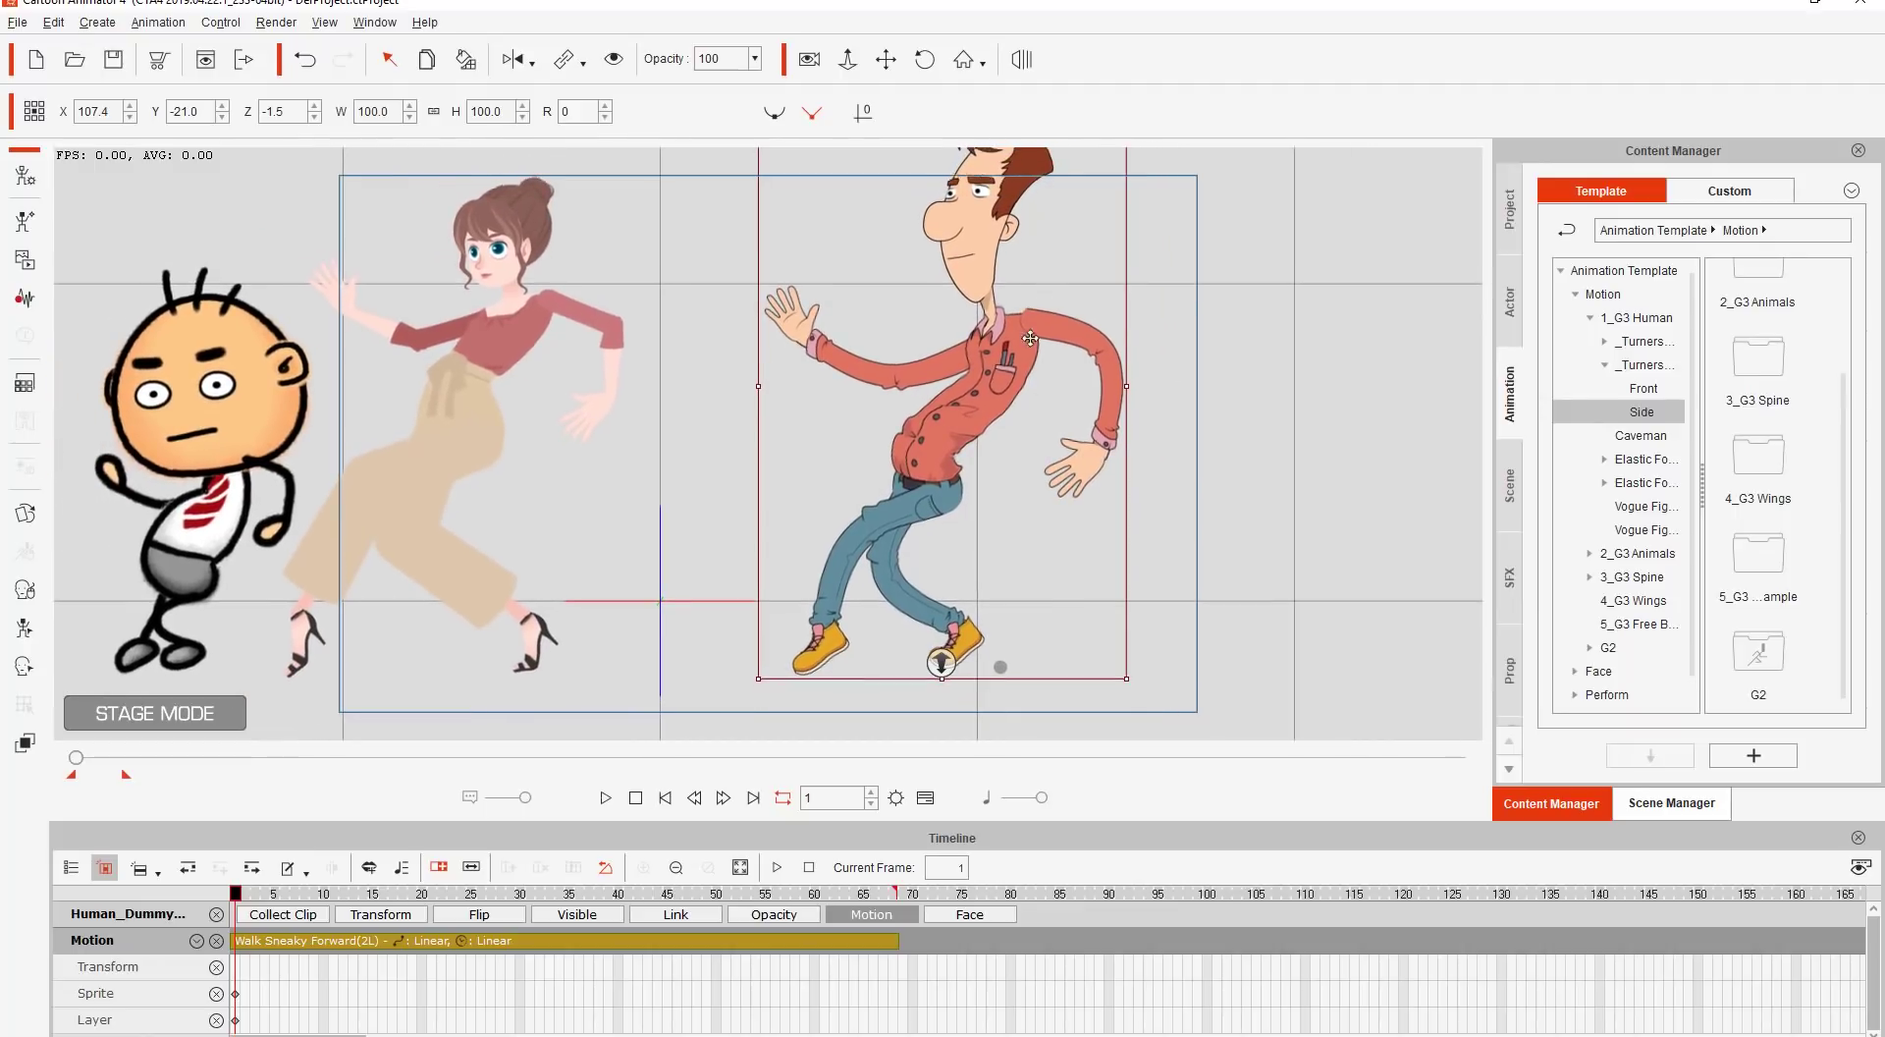
click(30, 183)
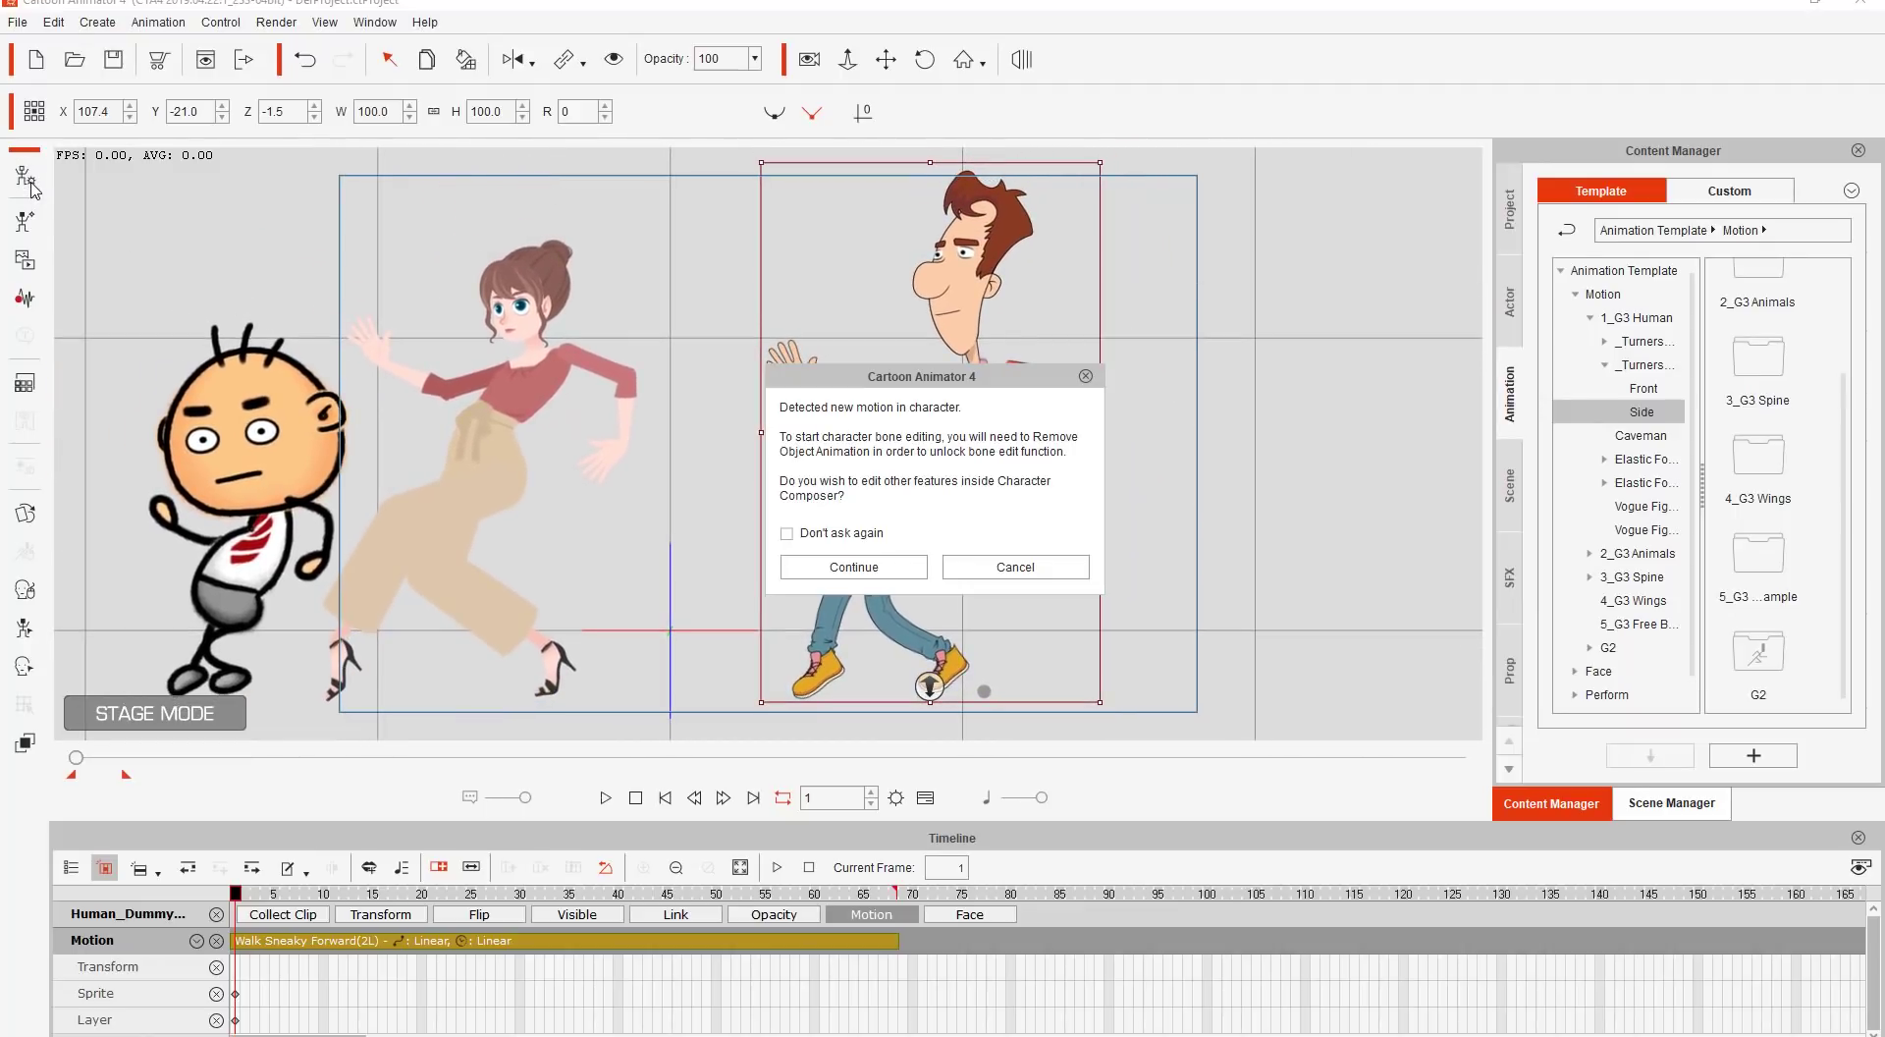
click(846, 565)
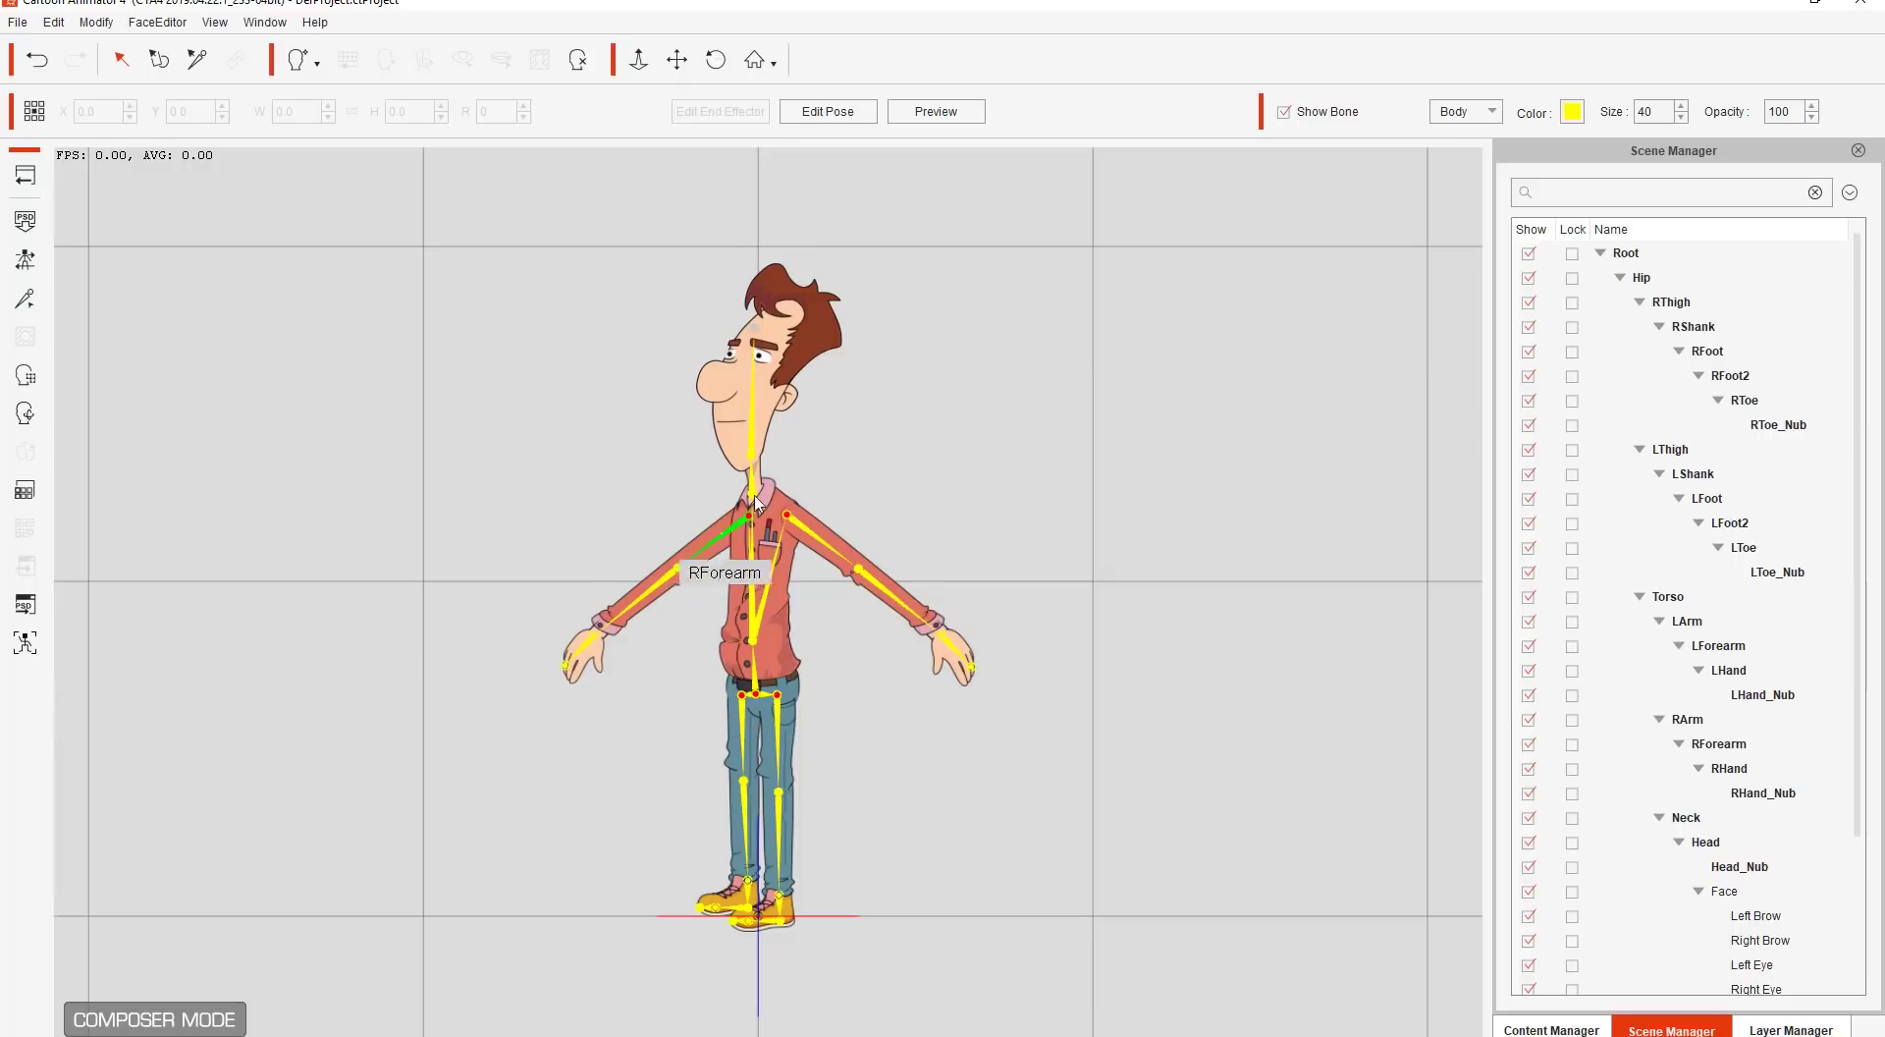
click(833, 116)
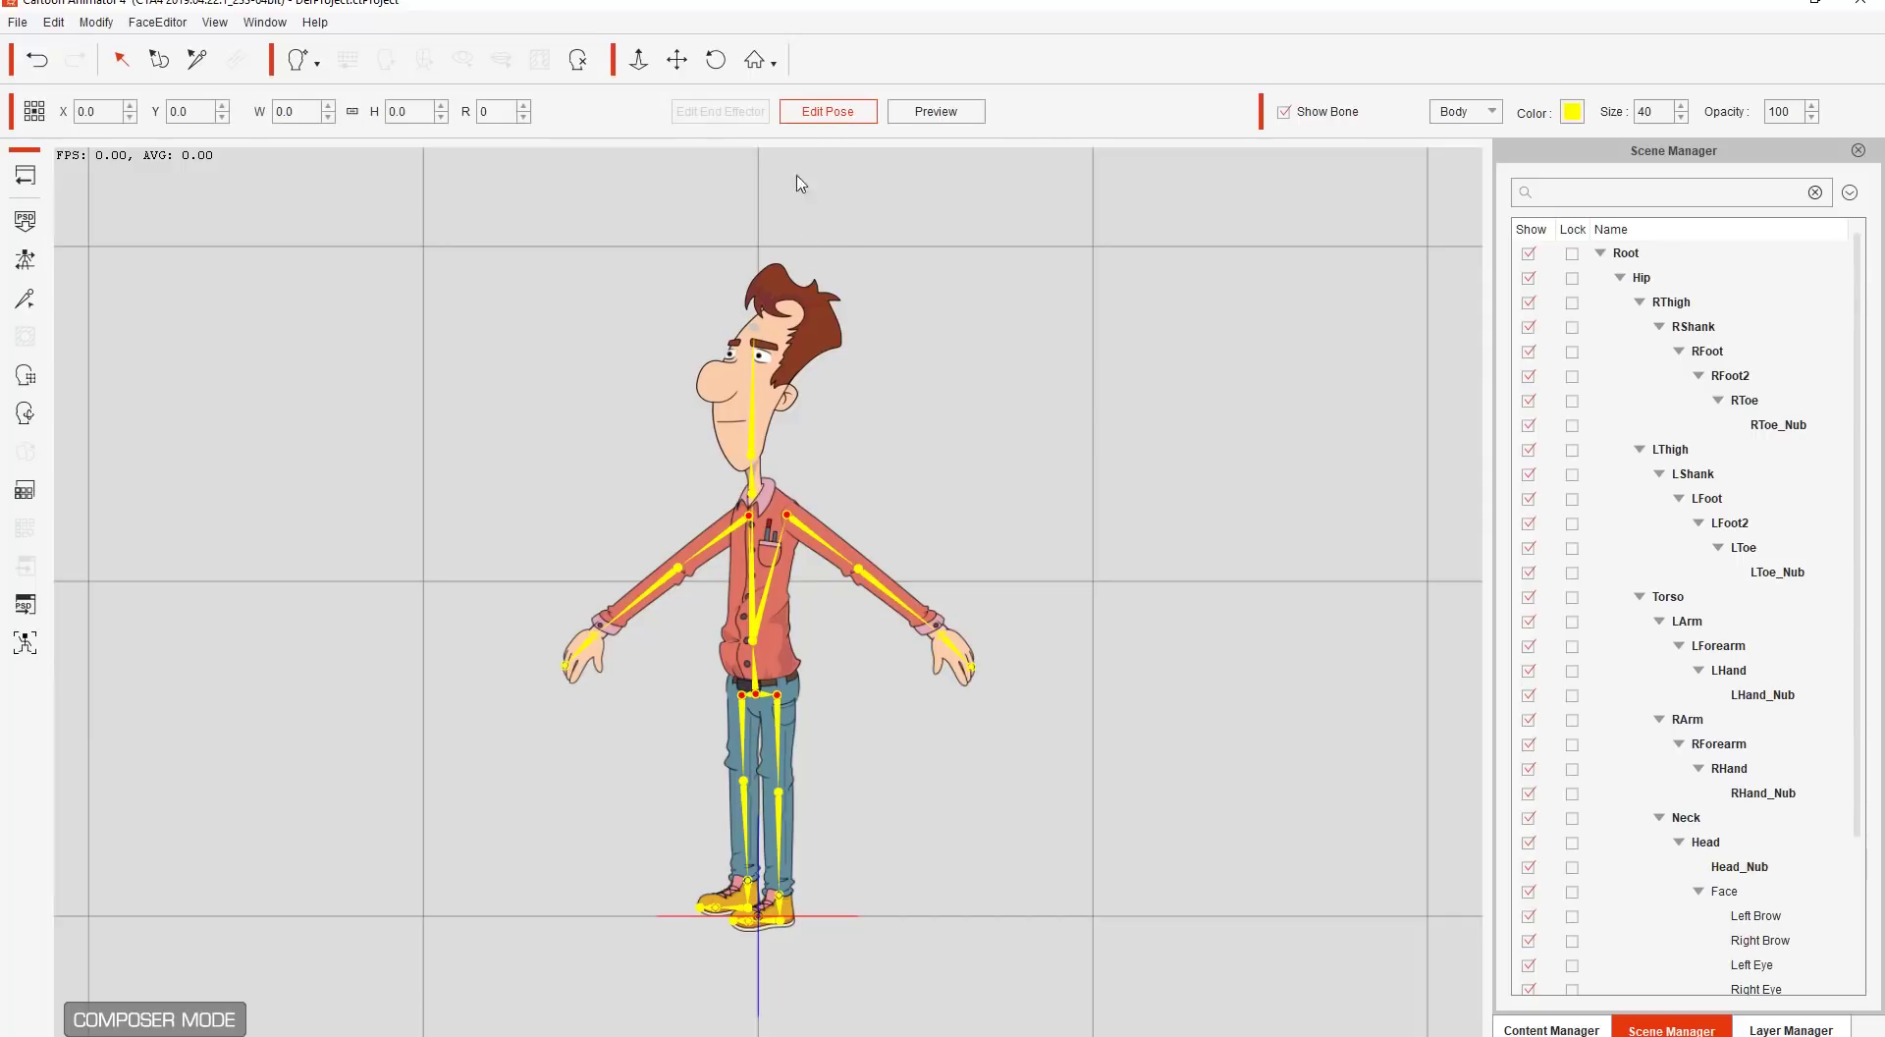
click(723, 538)
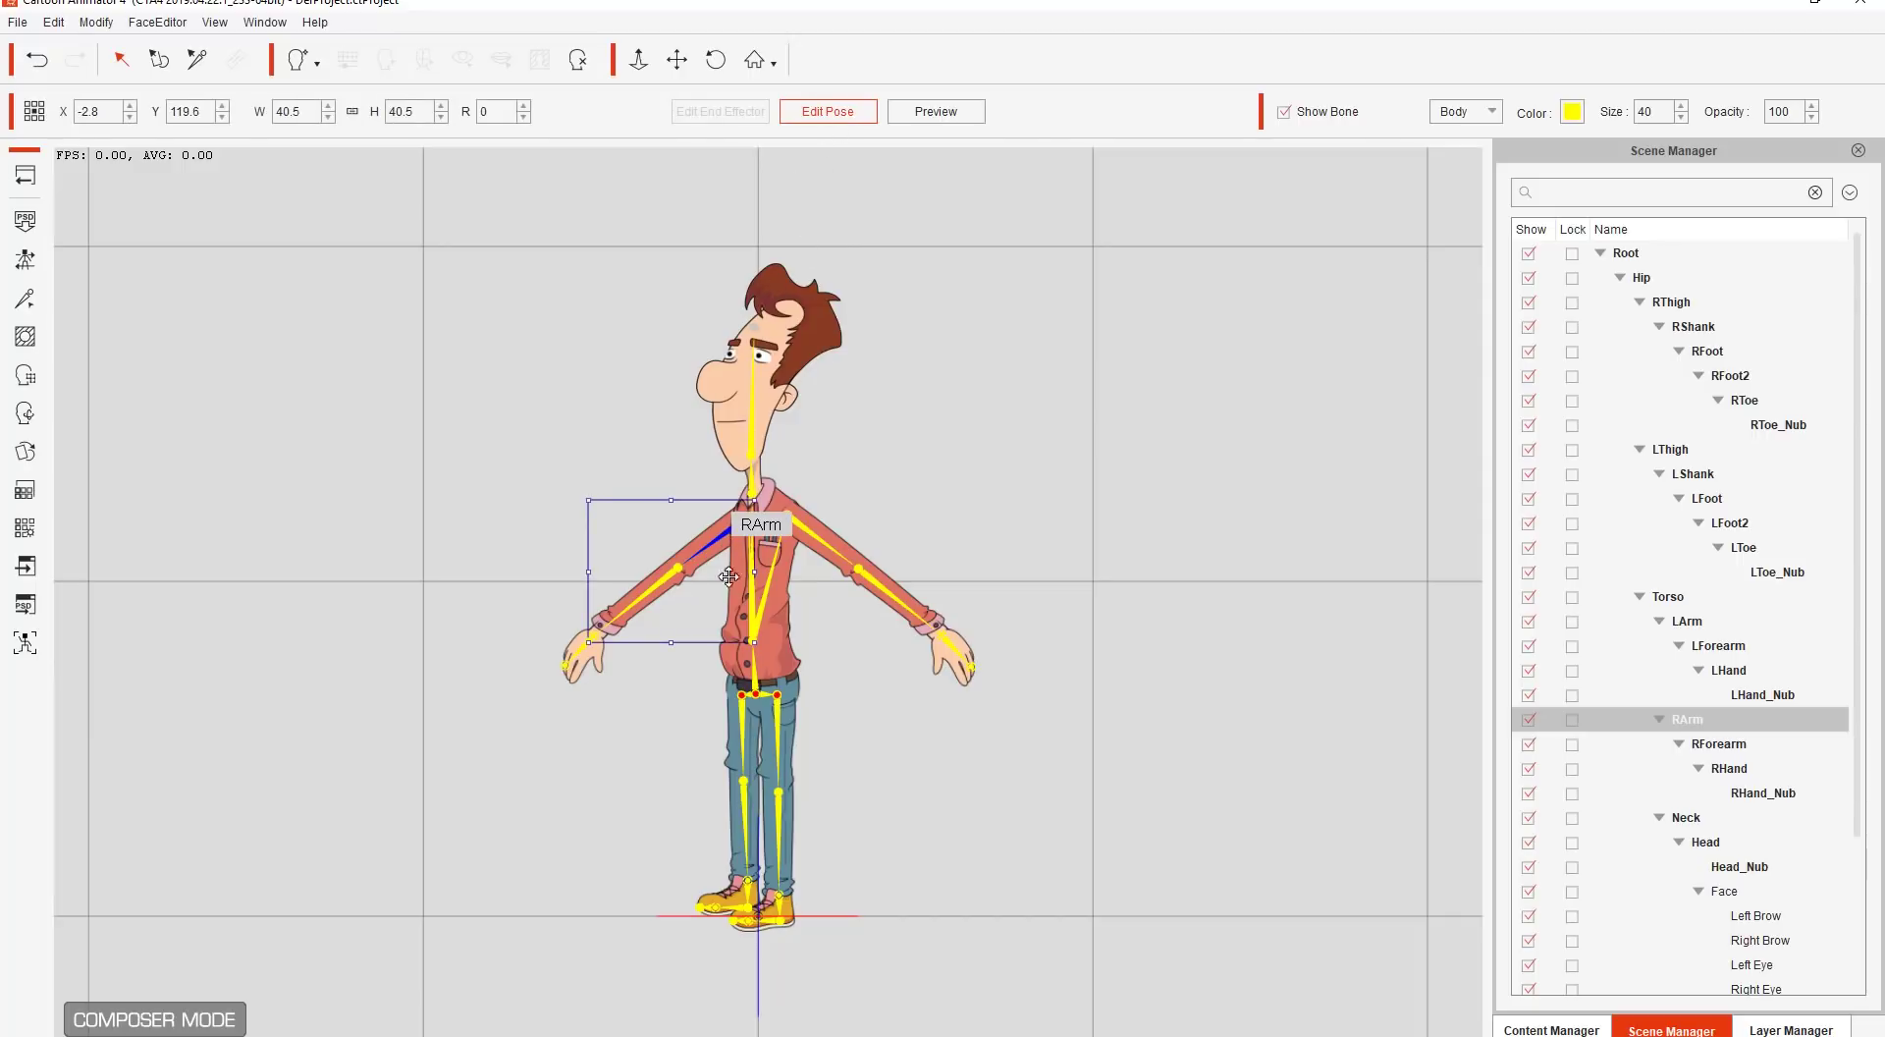
drag(704, 655, 567, 466)
Raise the LArm bone to a rotation of about 279 degrees, finish editing the pose, and return to the stage.
click(830, 545)
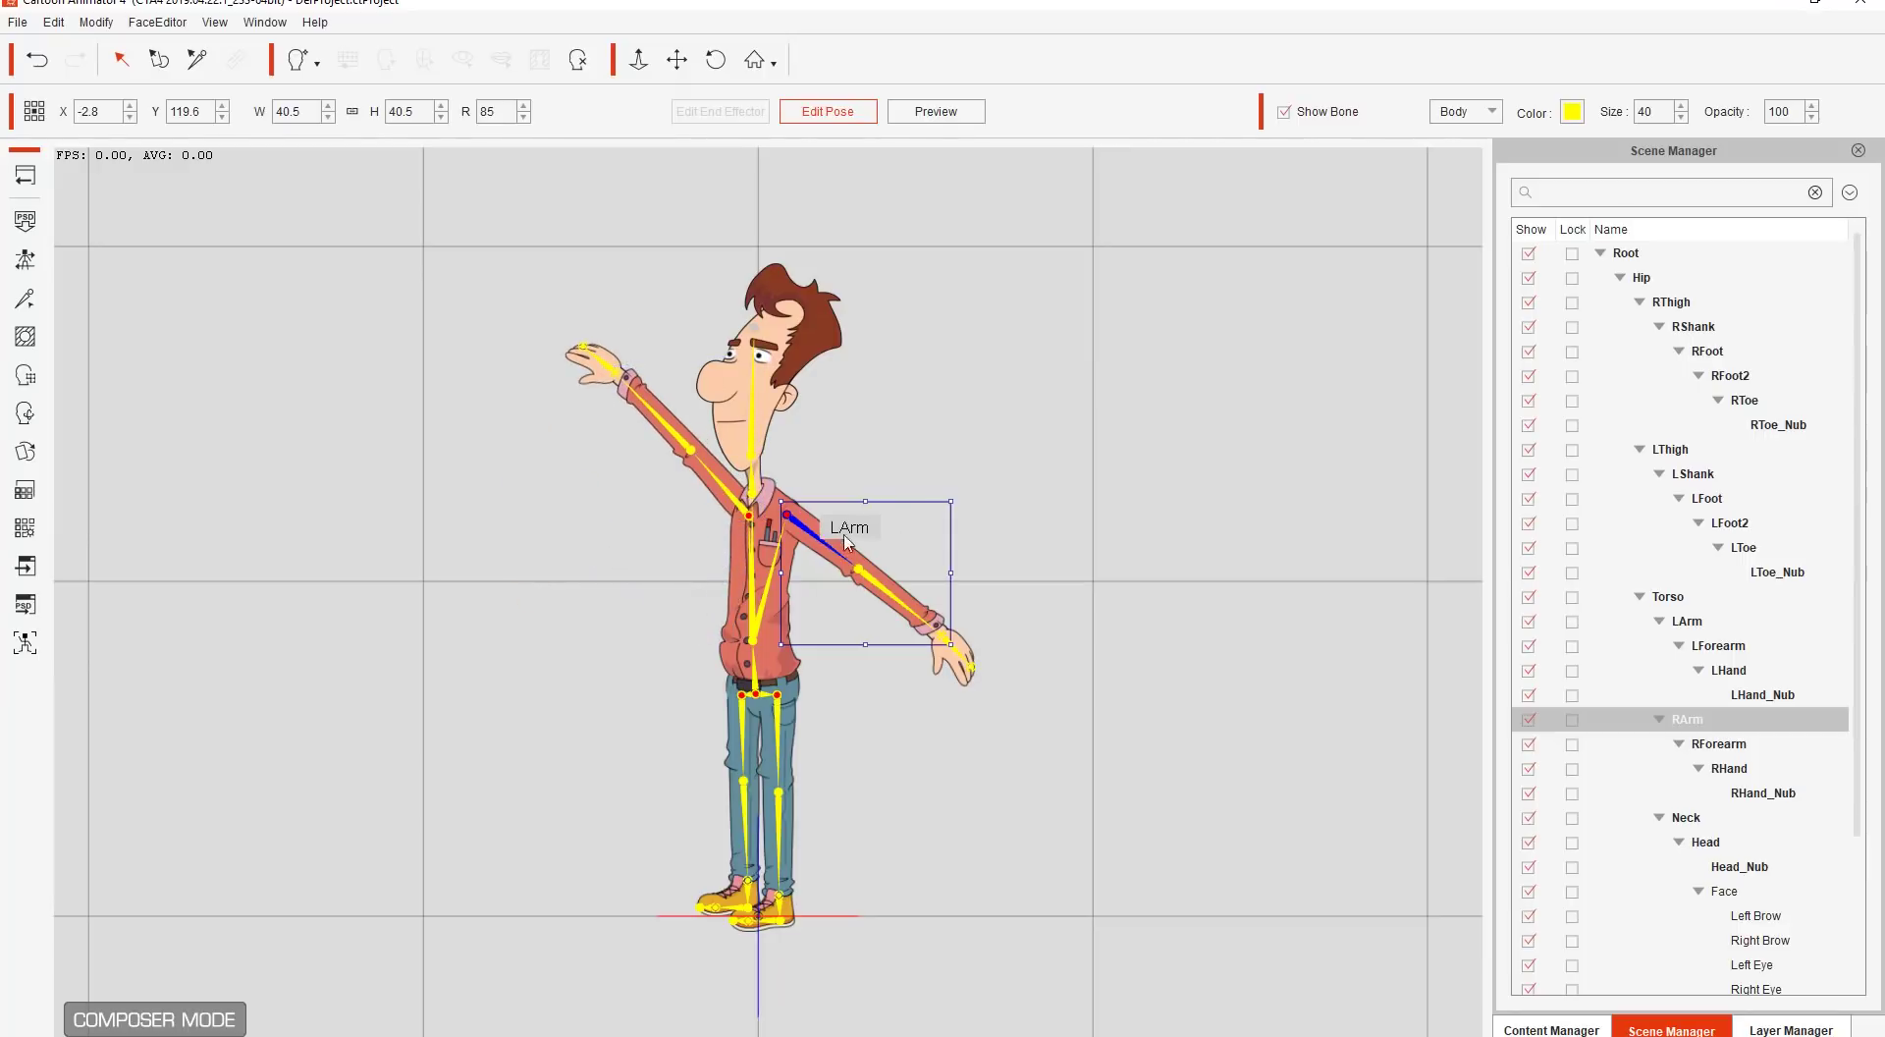
drag(972, 517, 819, 332)
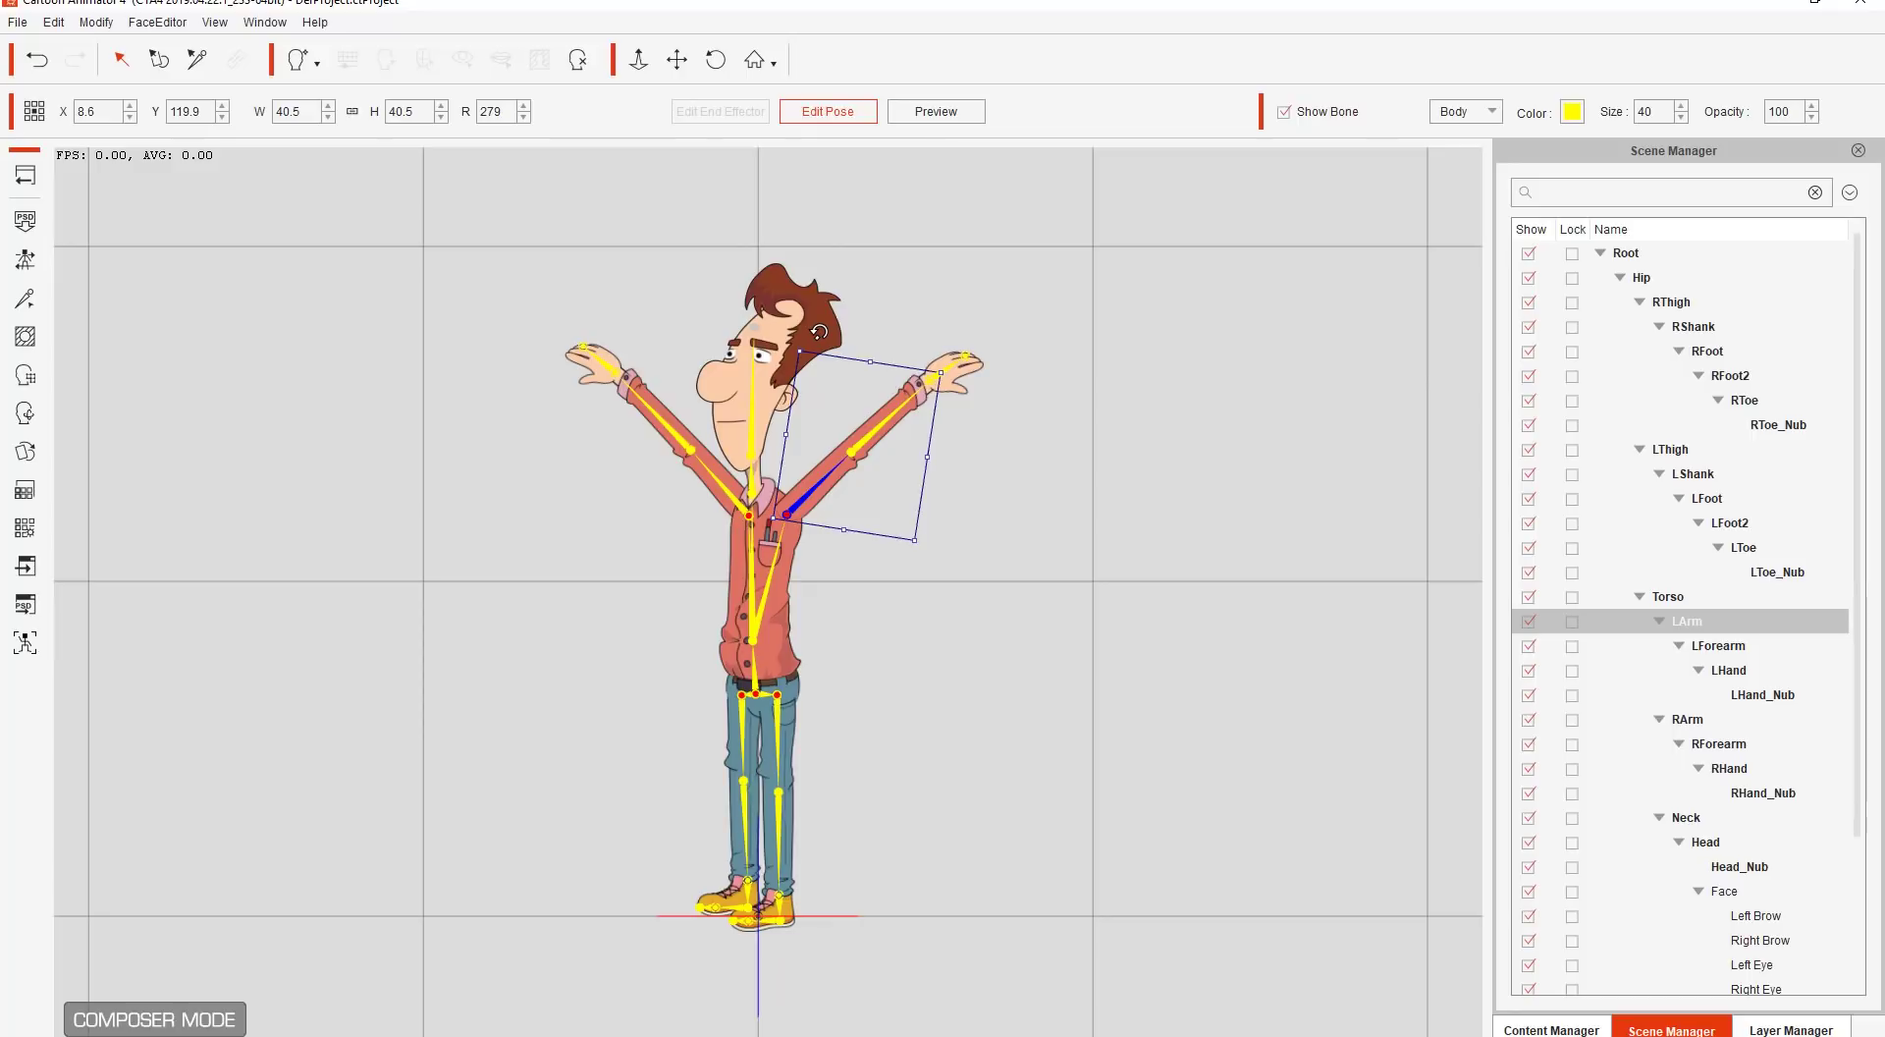
click(852, 119)
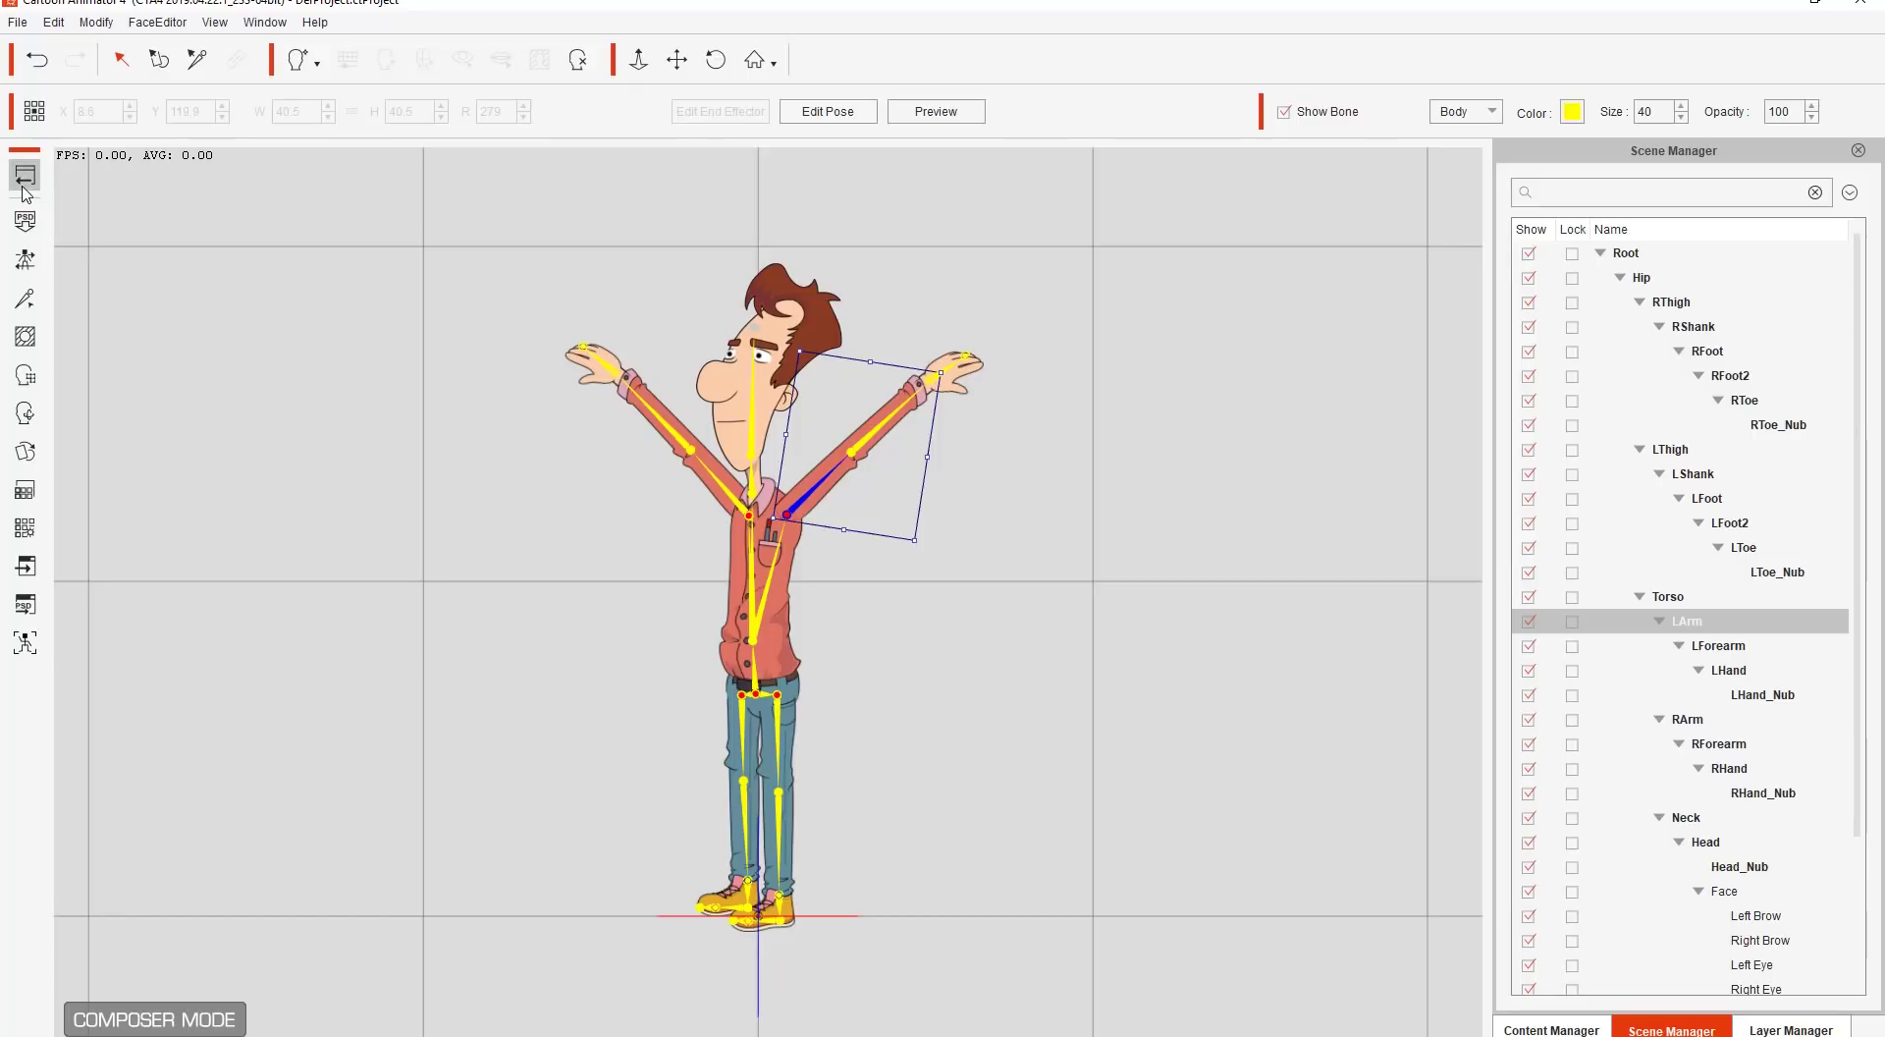
click(23, 187)
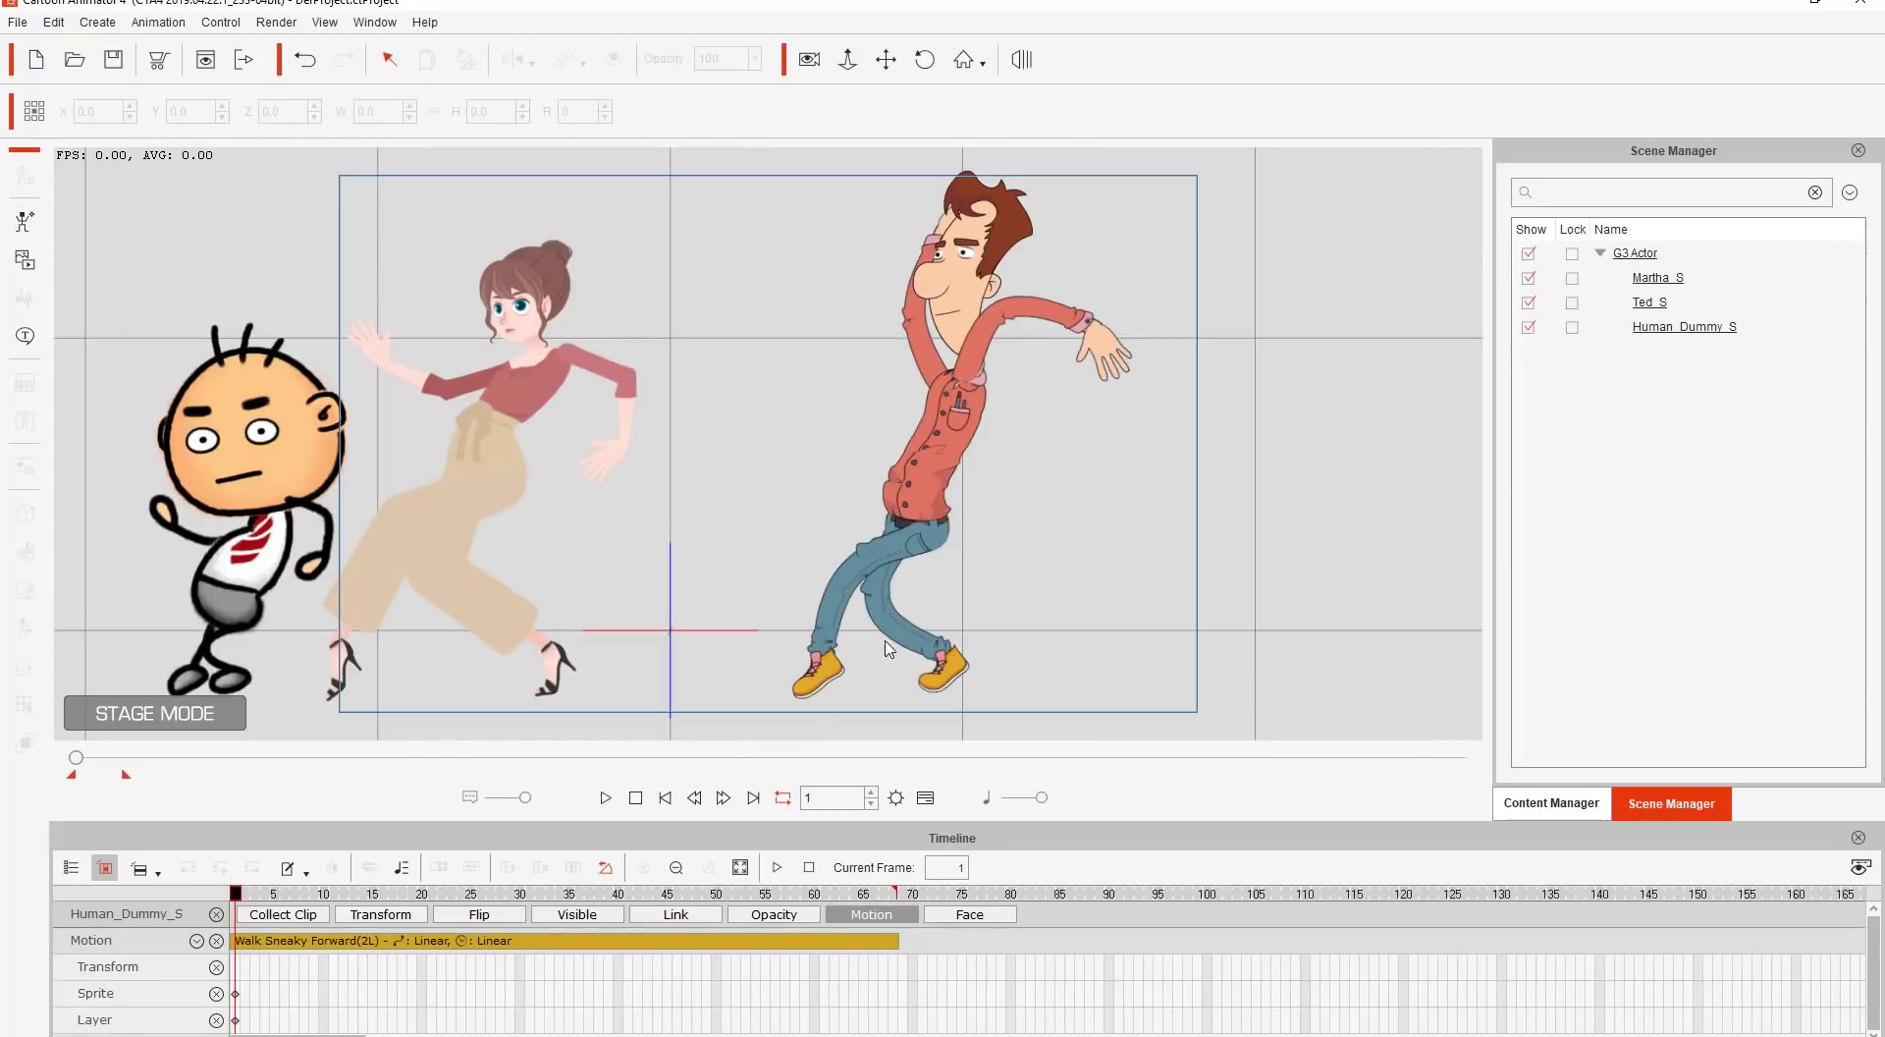
Turn off Align to Motion Bone Pose for the red-shirted man's walk clip and scrub through the motion to frame 24.
click(769, 938)
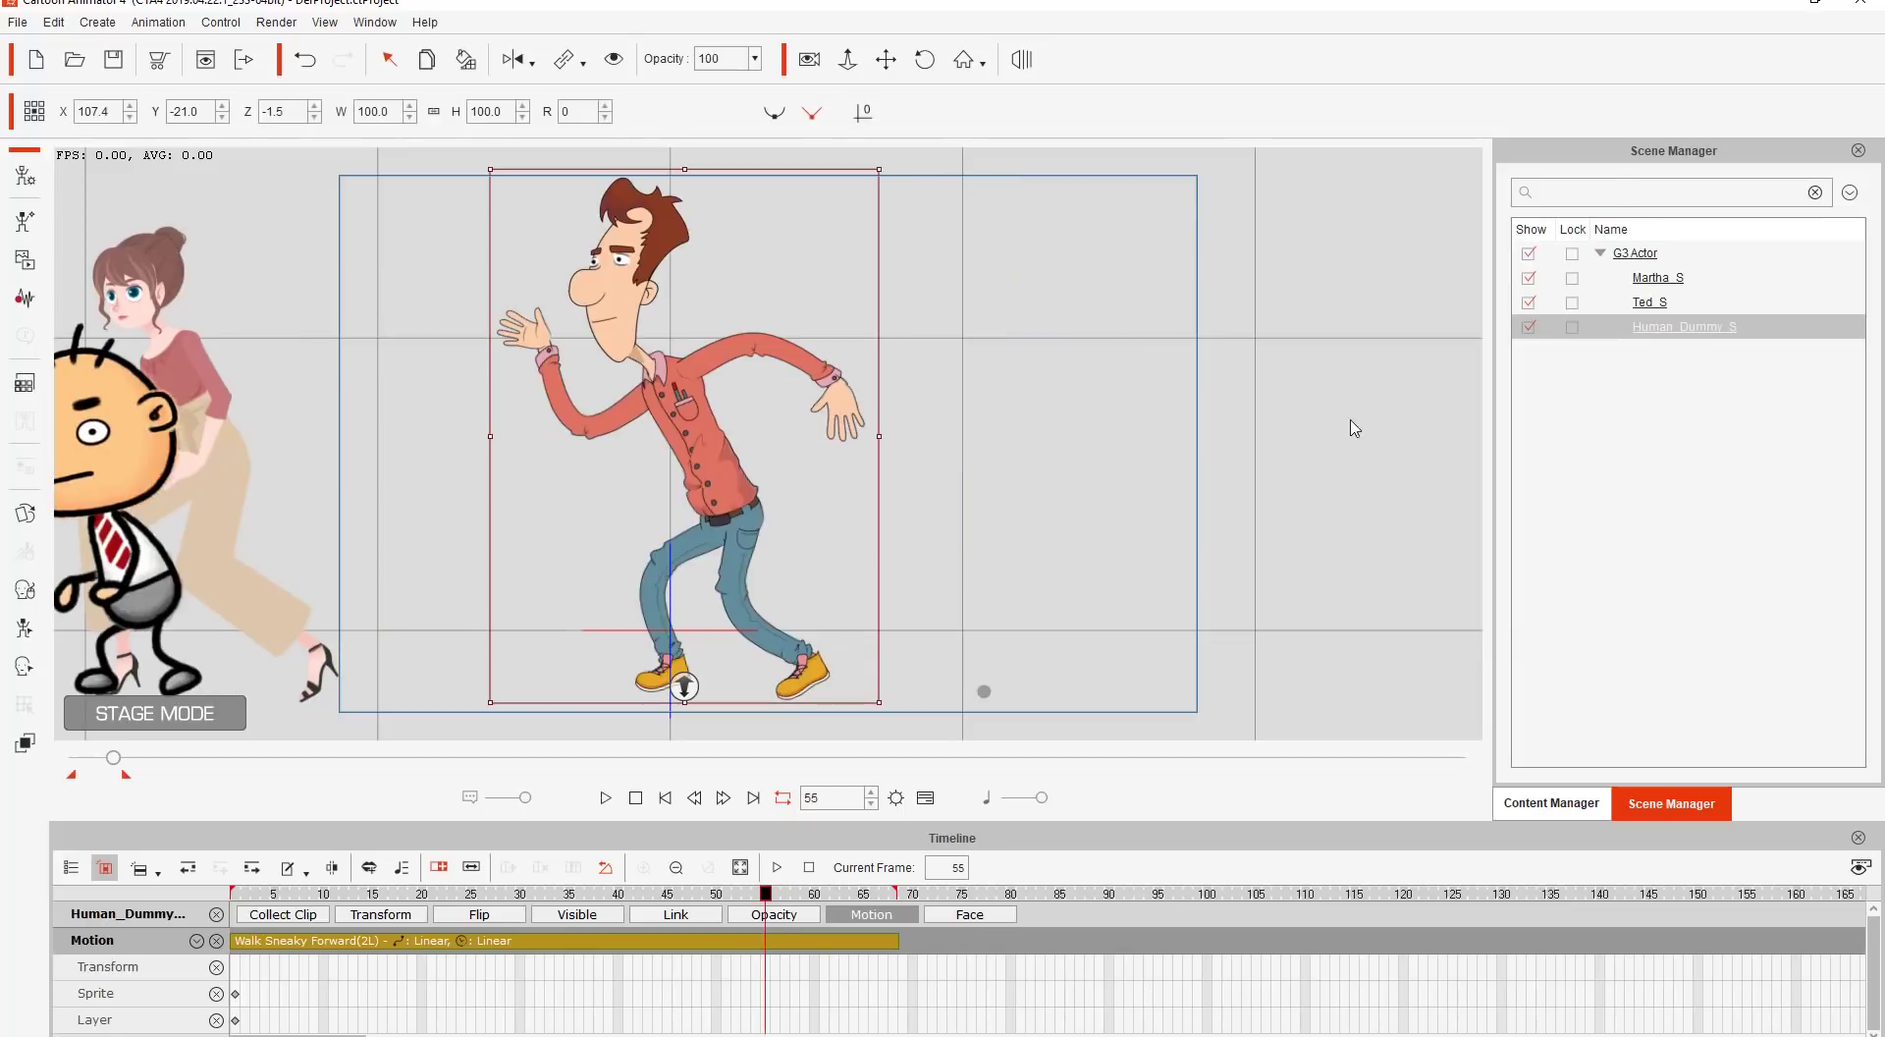
click(1301, 300)
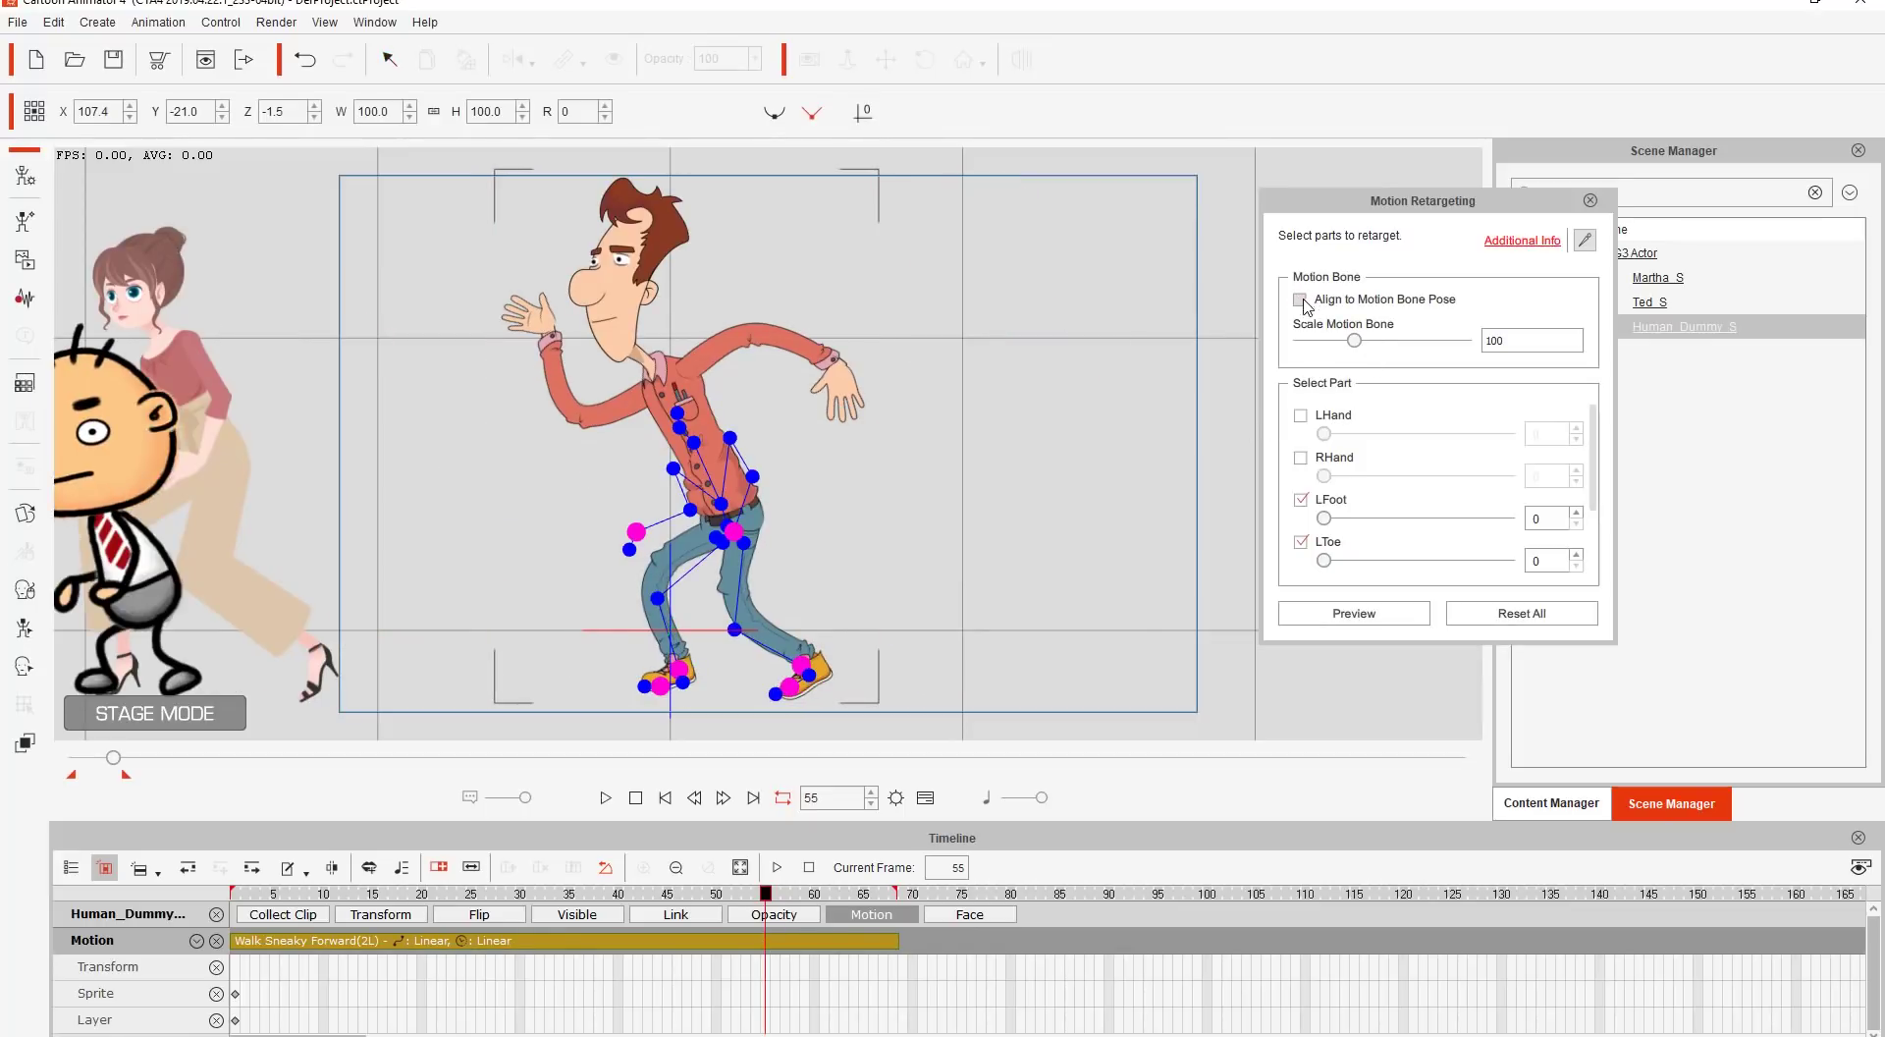
drag(698, 895, 795, 842)
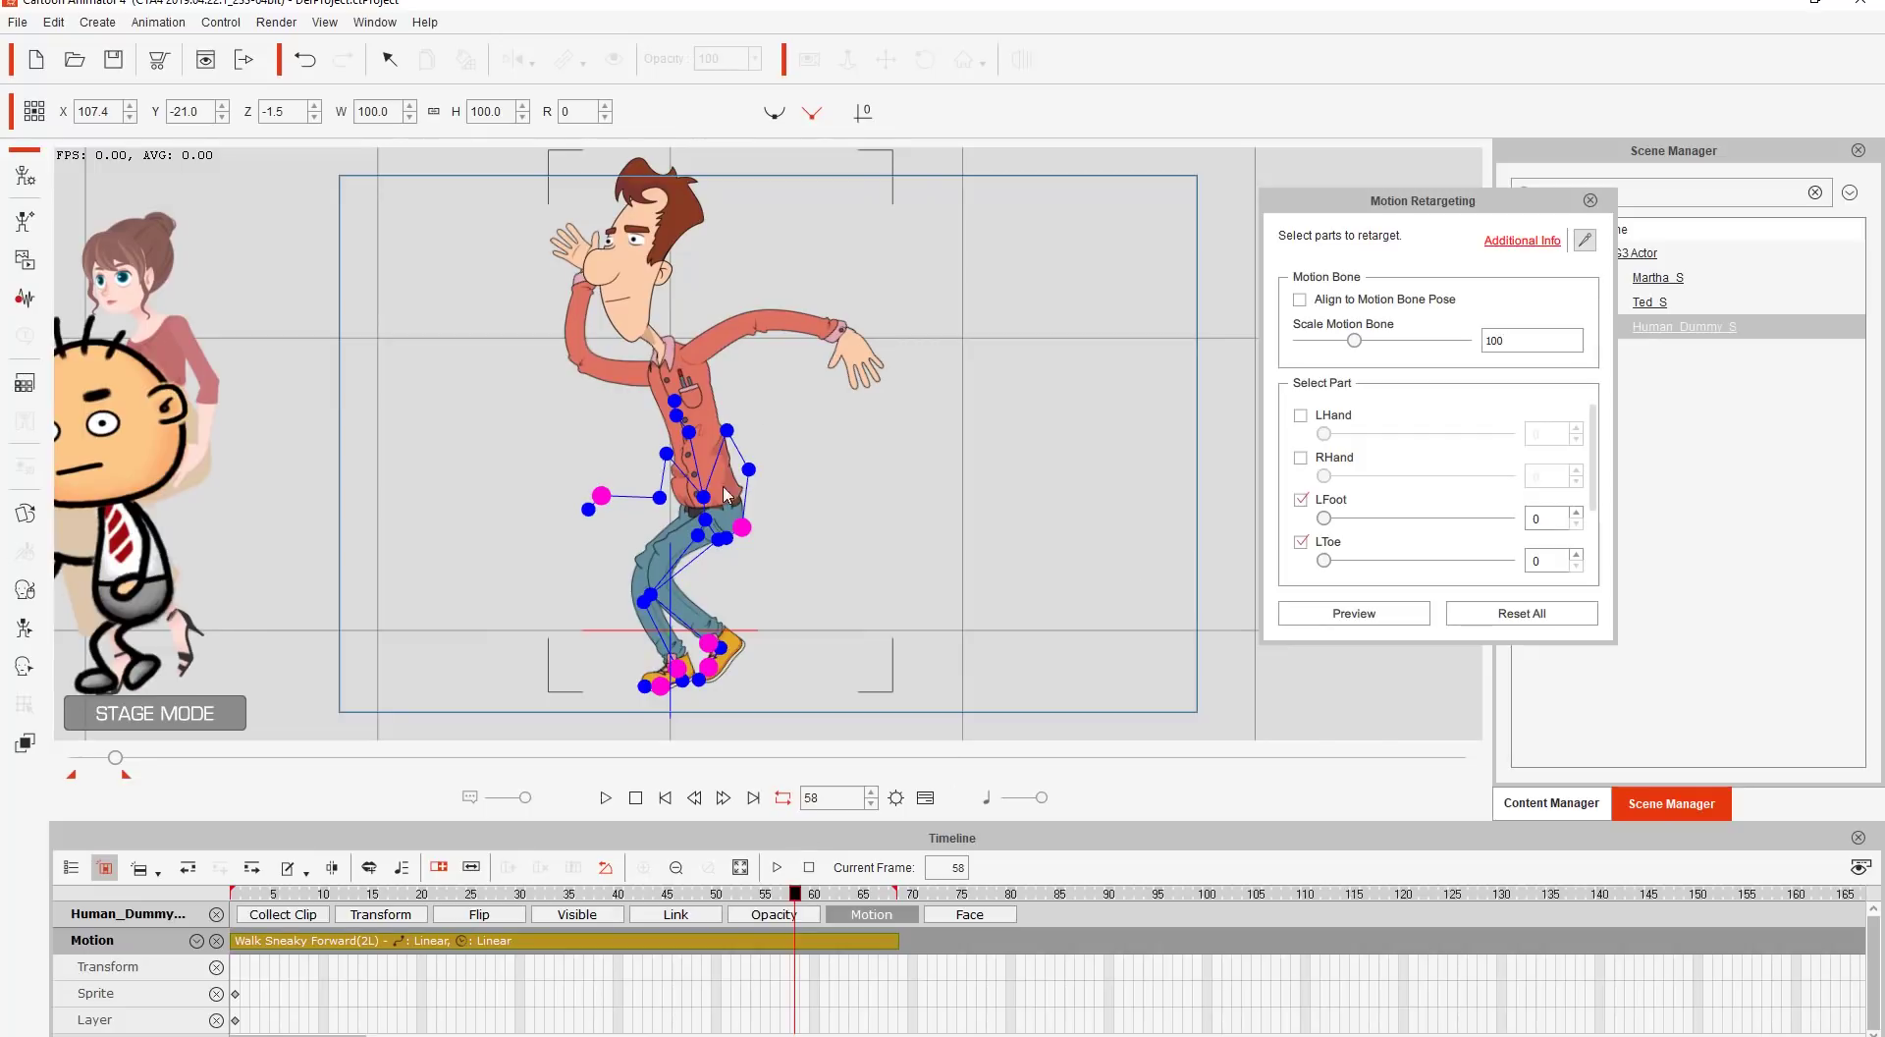
drag(408, 897, 324, 893)
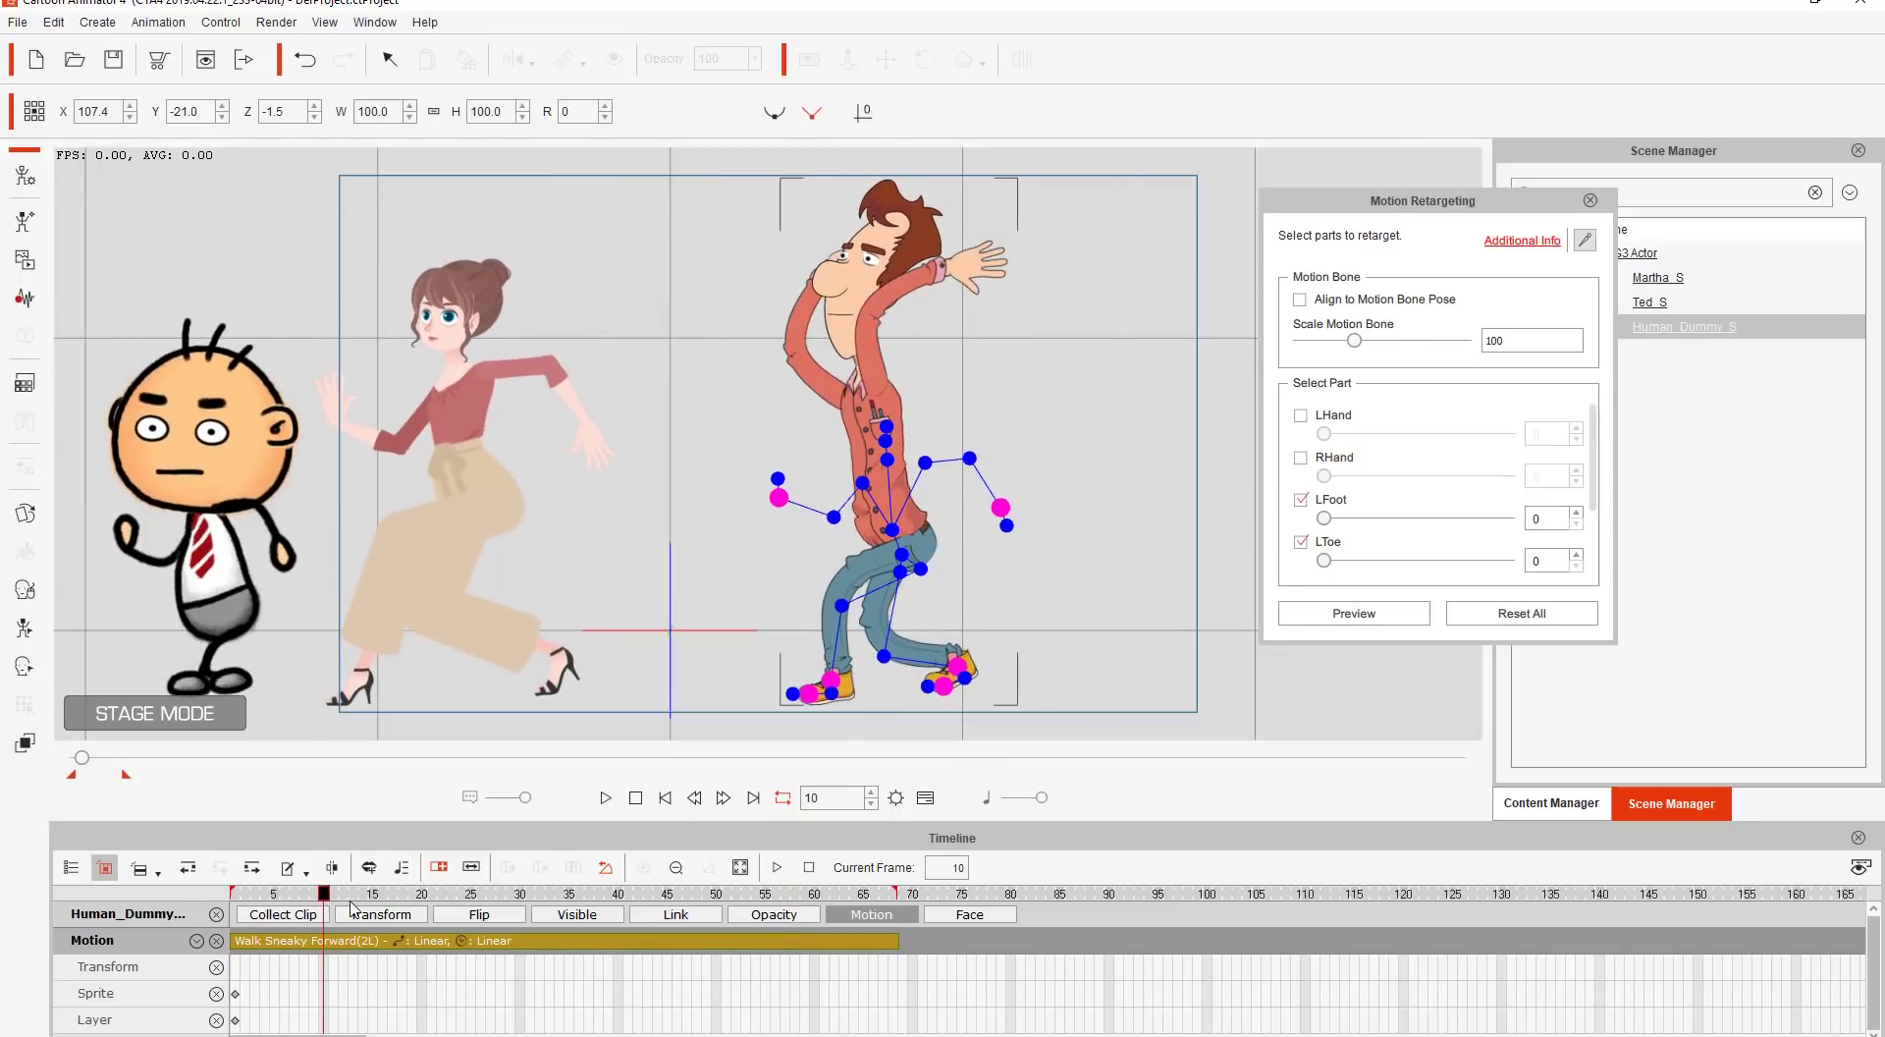
drag(352, 895, 463, 895)
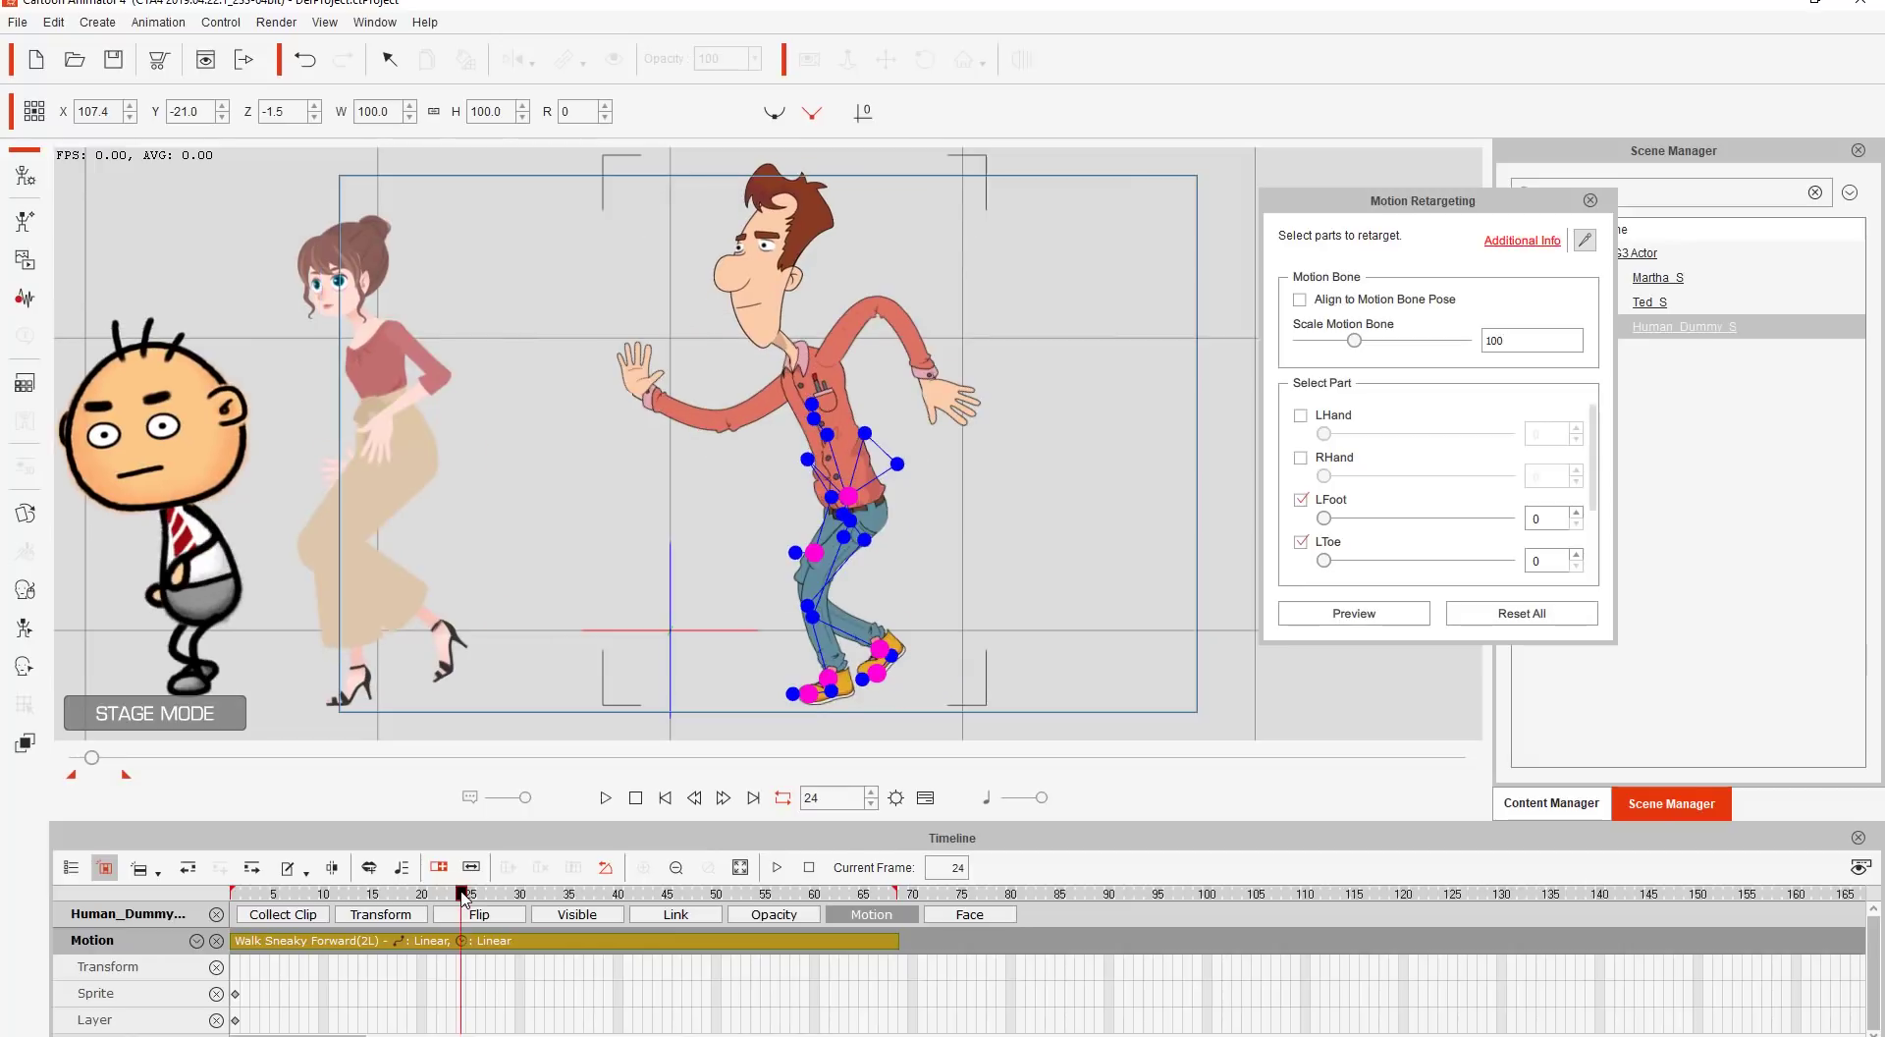
Turn Align to Motion Bone Pose back on, play the walk from frame 1, and close Motion Retargeting.
click(1299, 300)
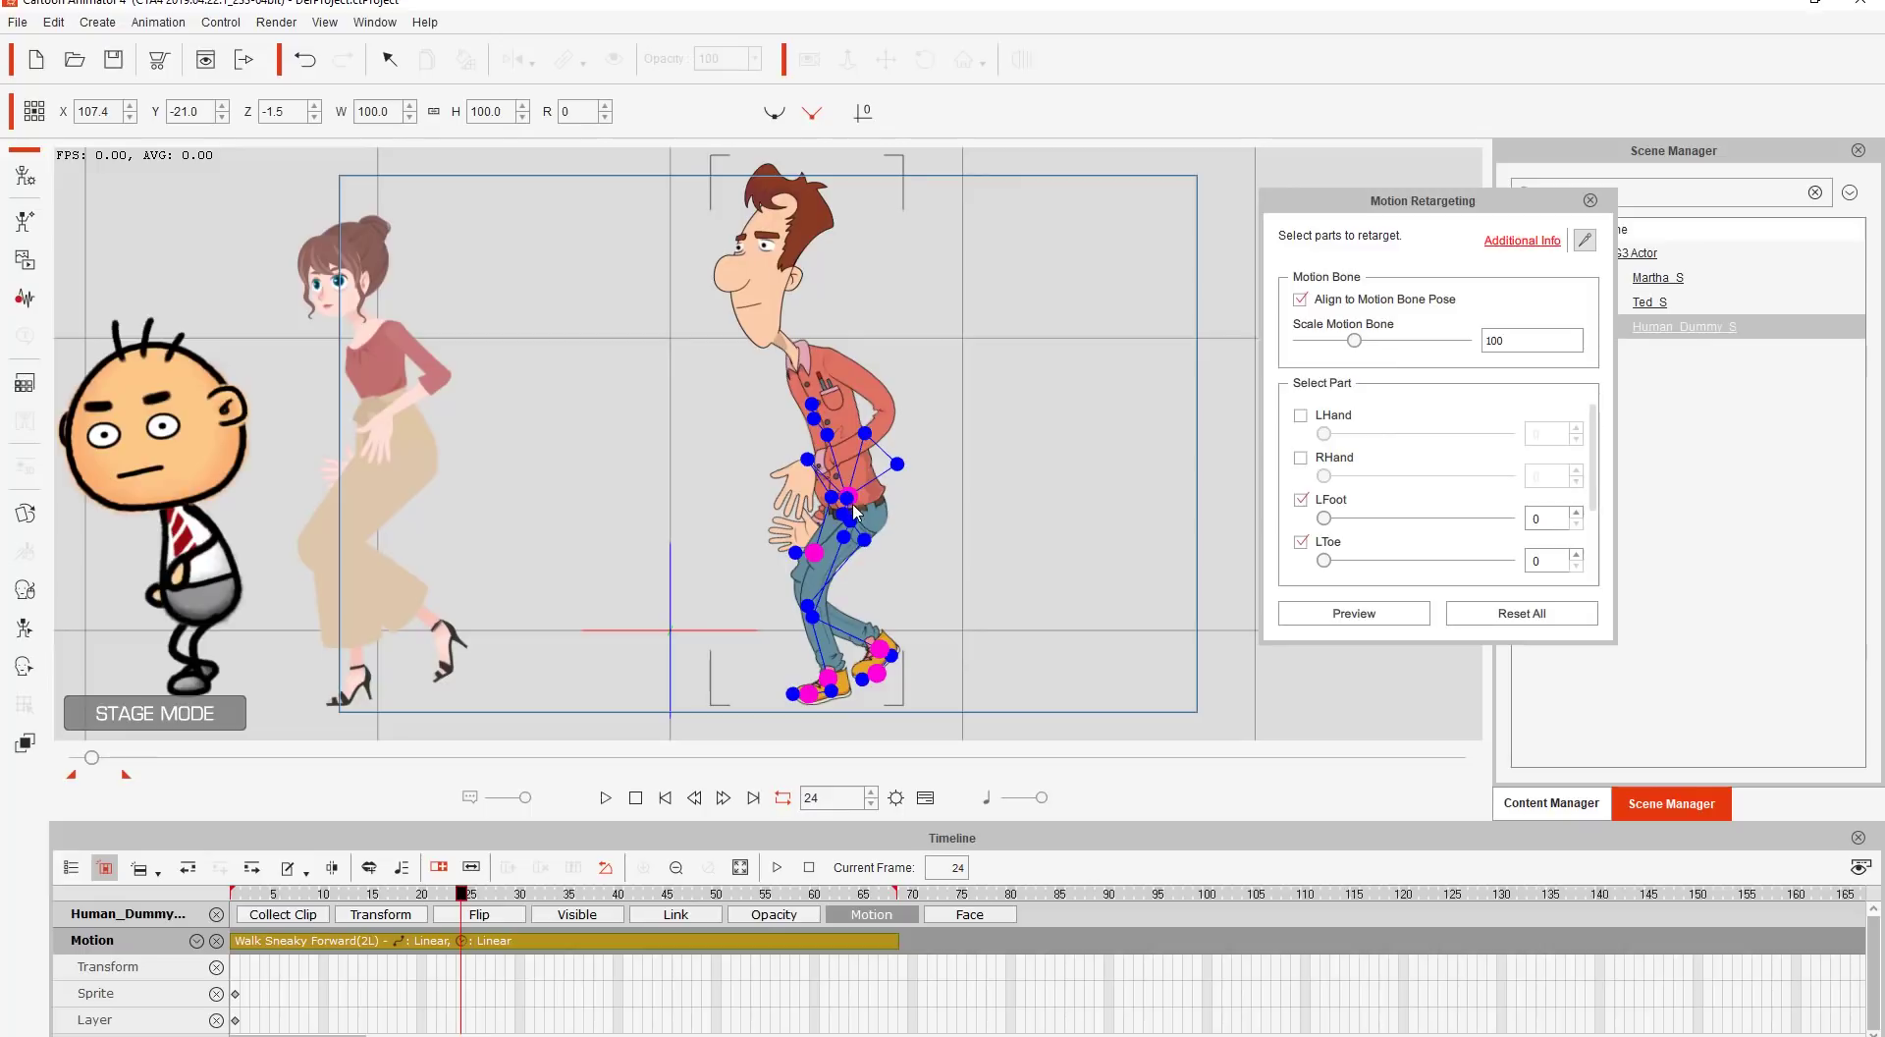
drag(437, 908, 236, 898)
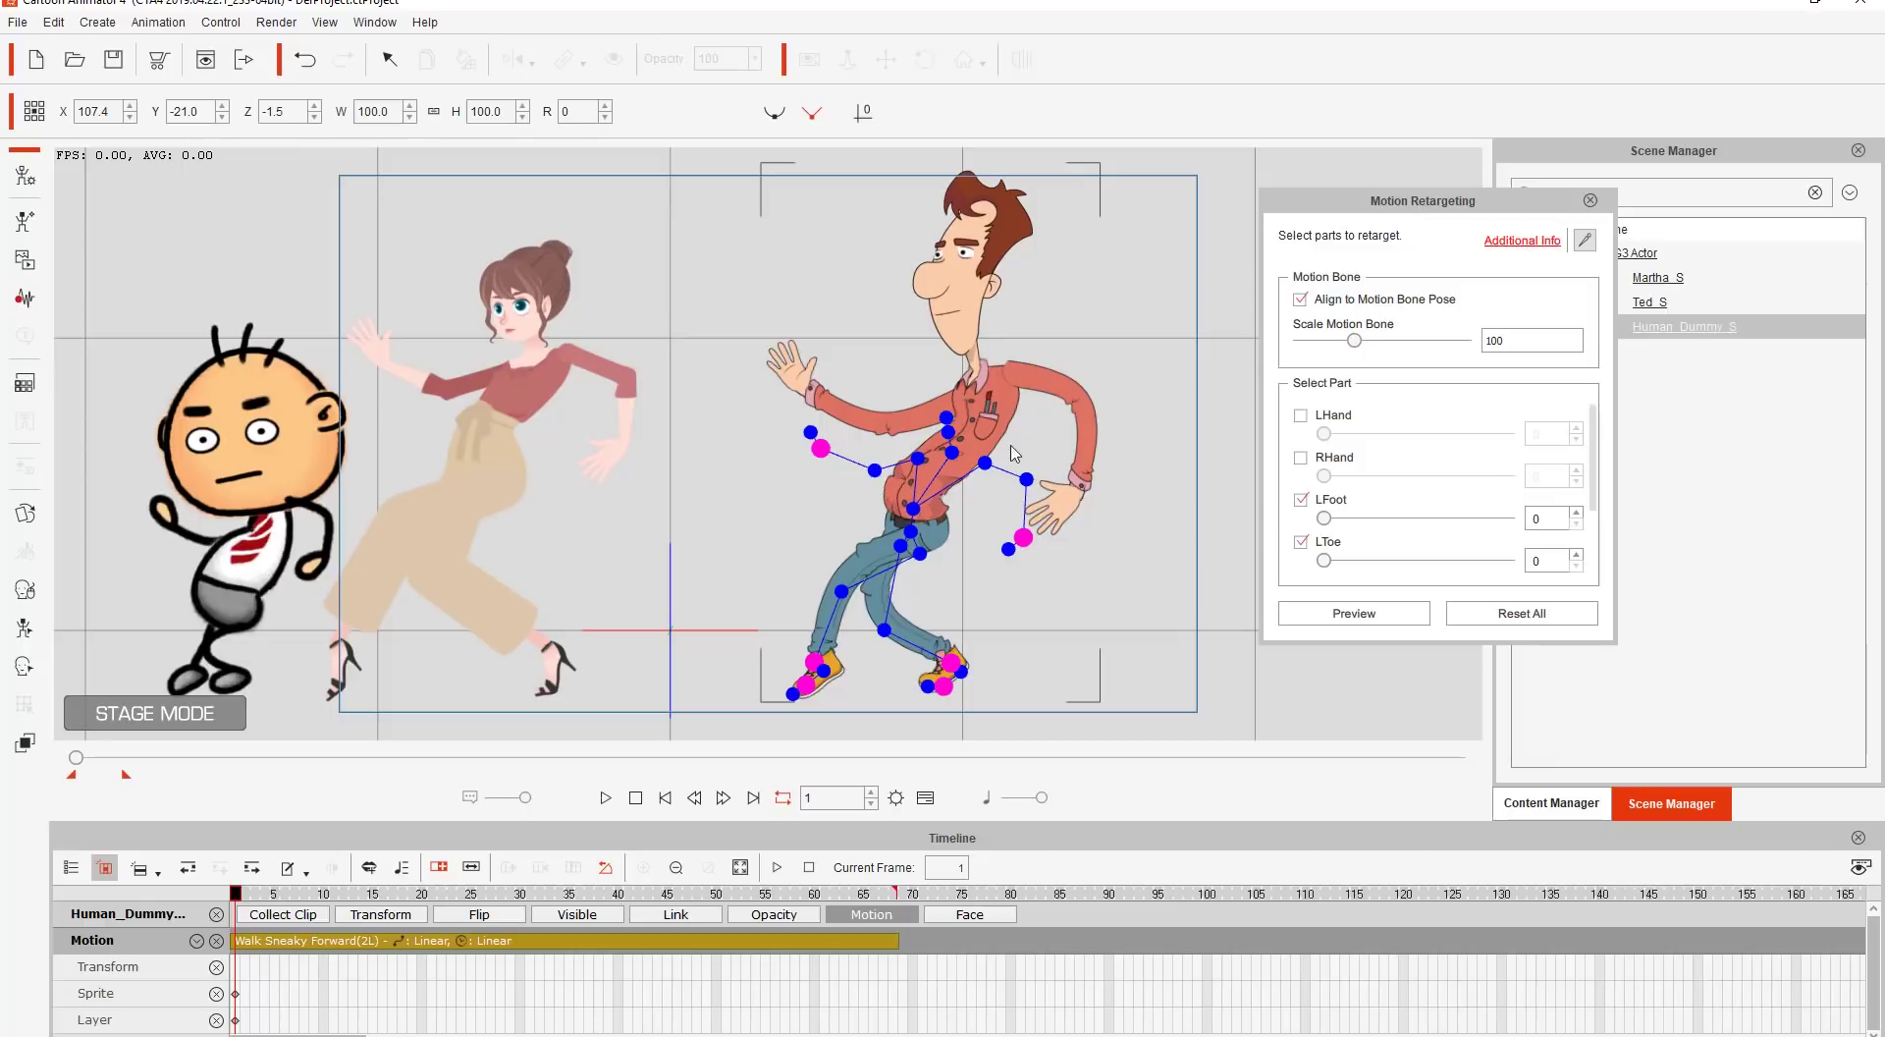
key(space)
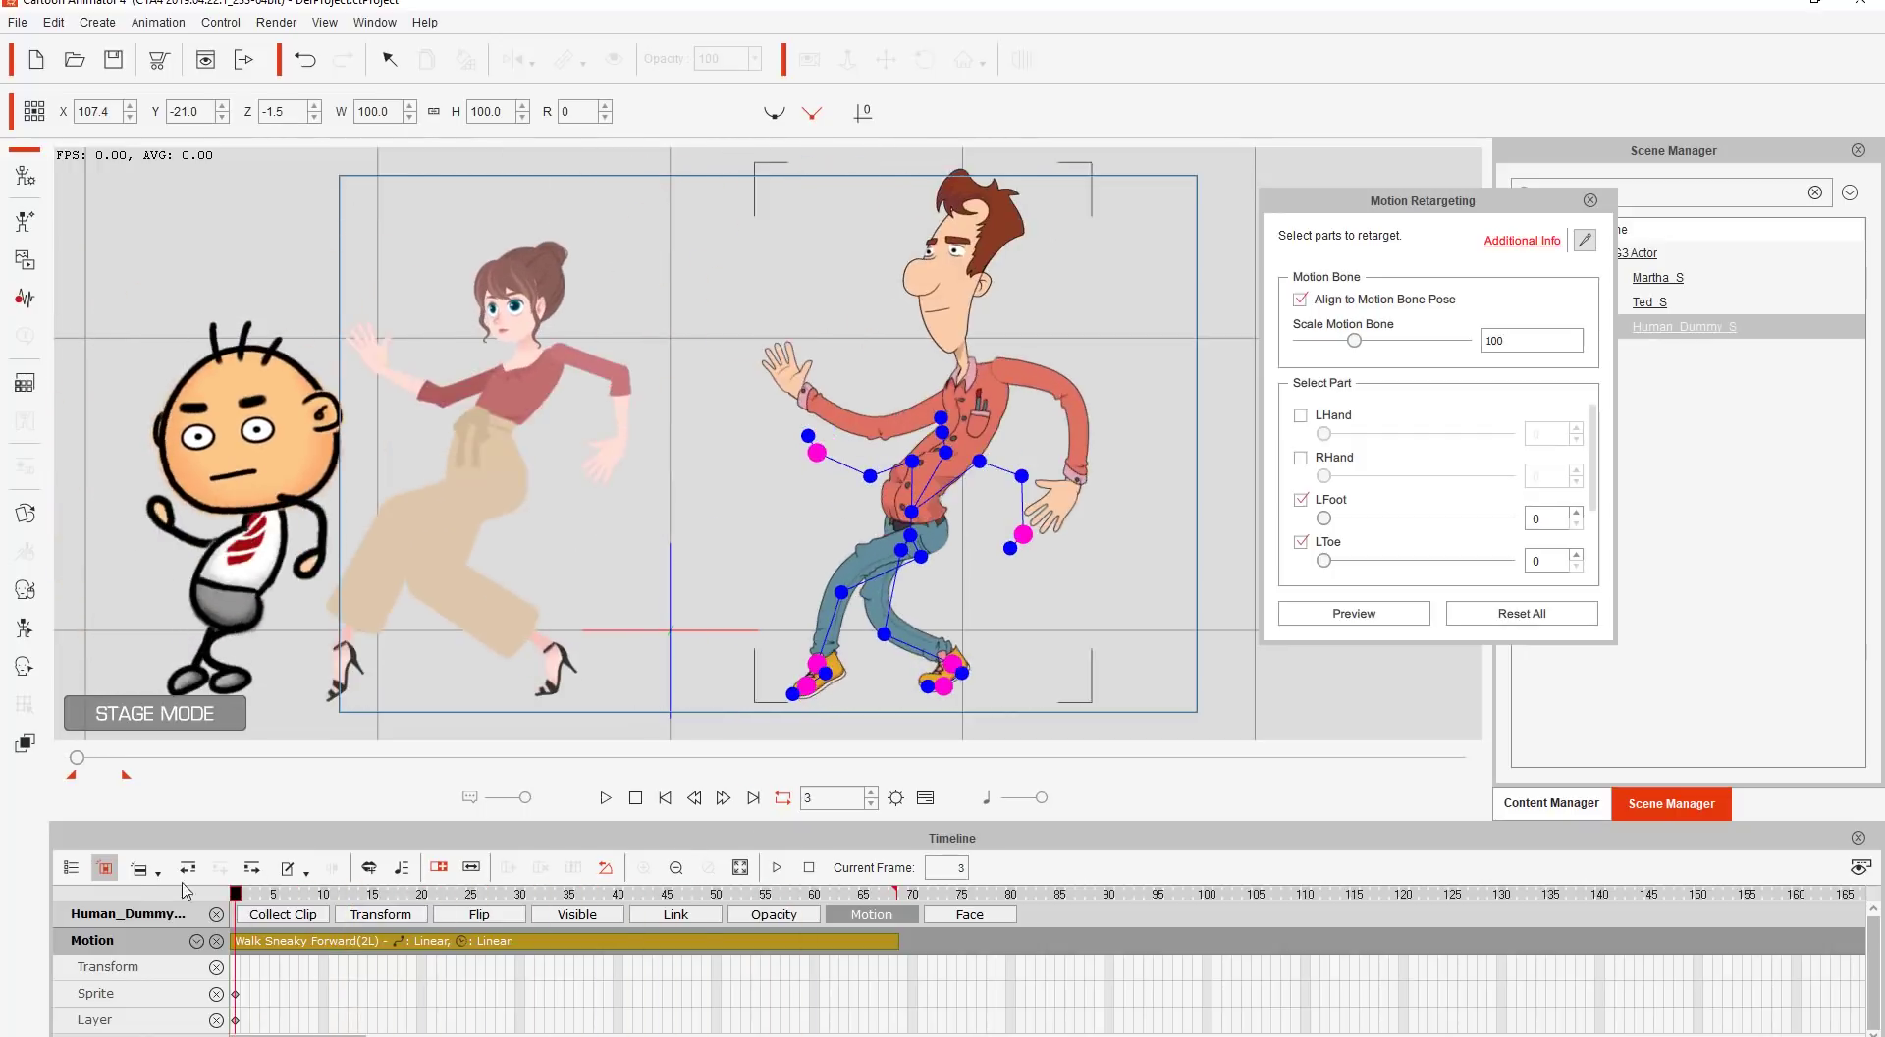
click(1590, 201)
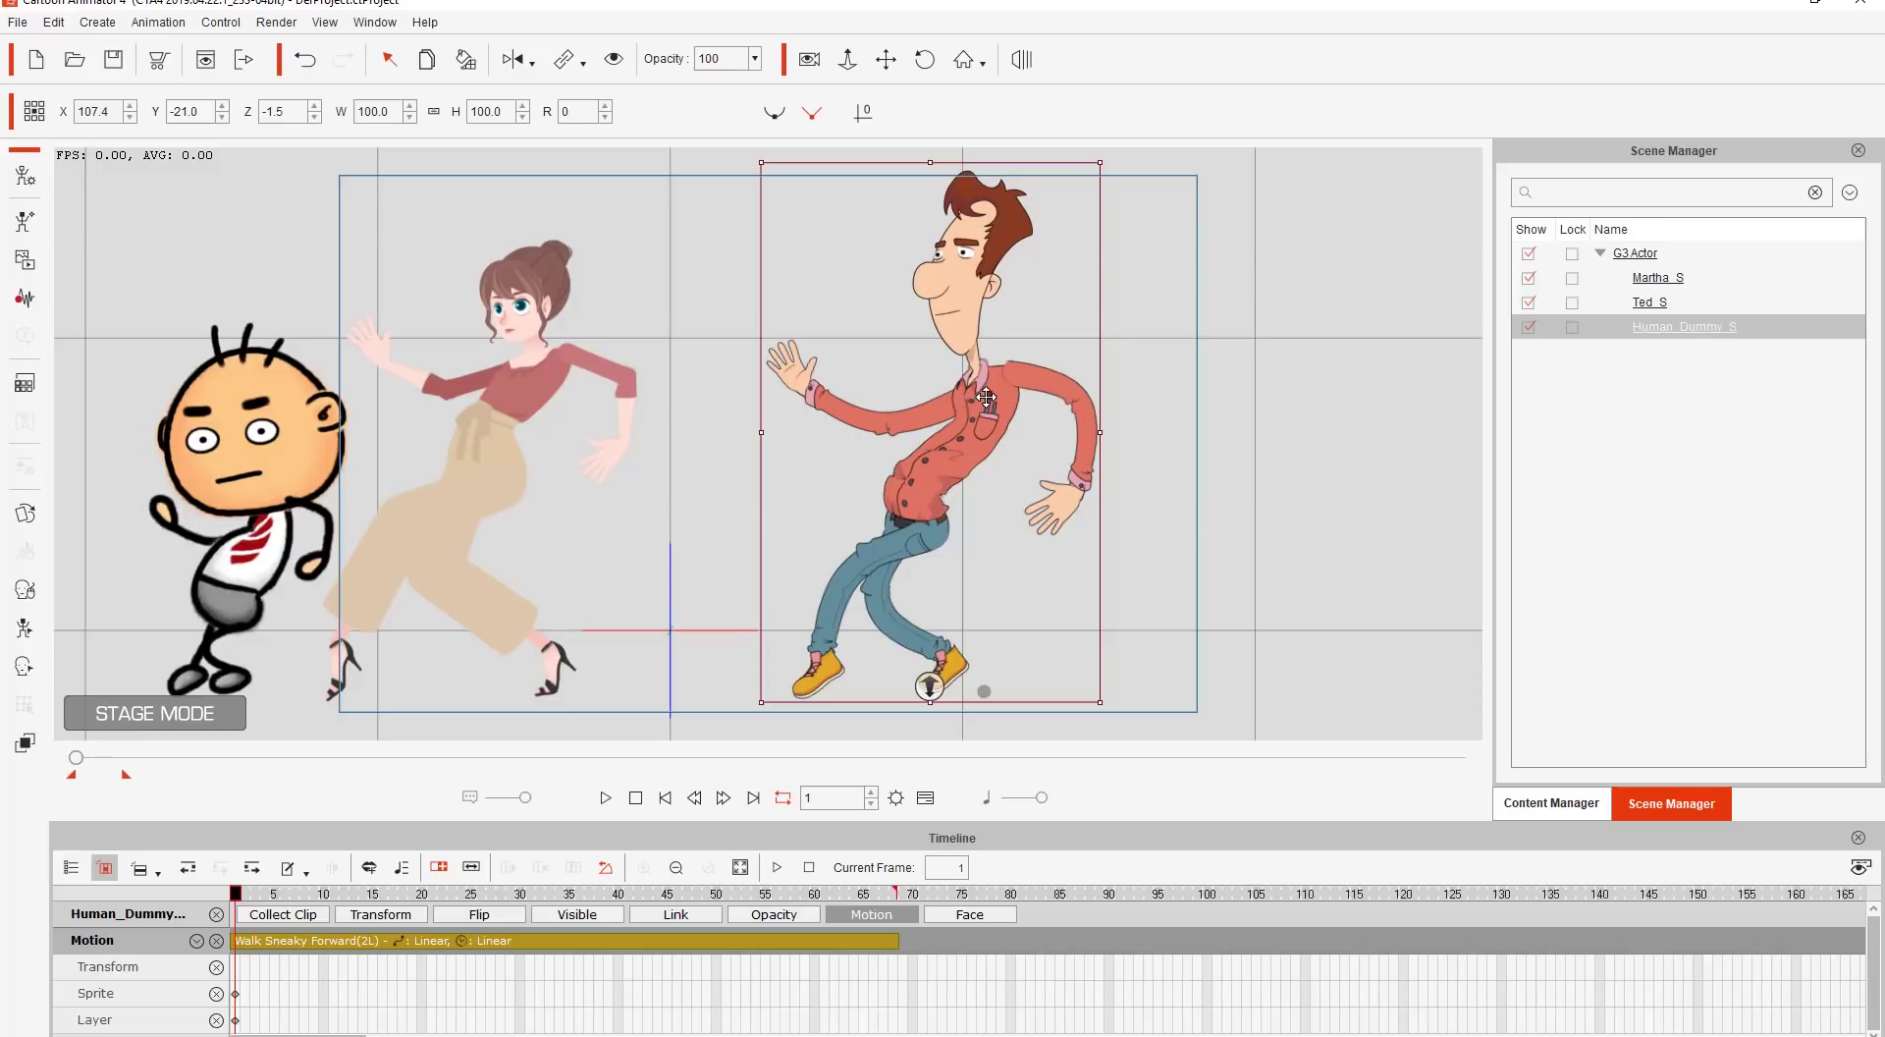
Delete the red-shirted man and the bald character, leaving only the woman on the stage.
key(Delete)
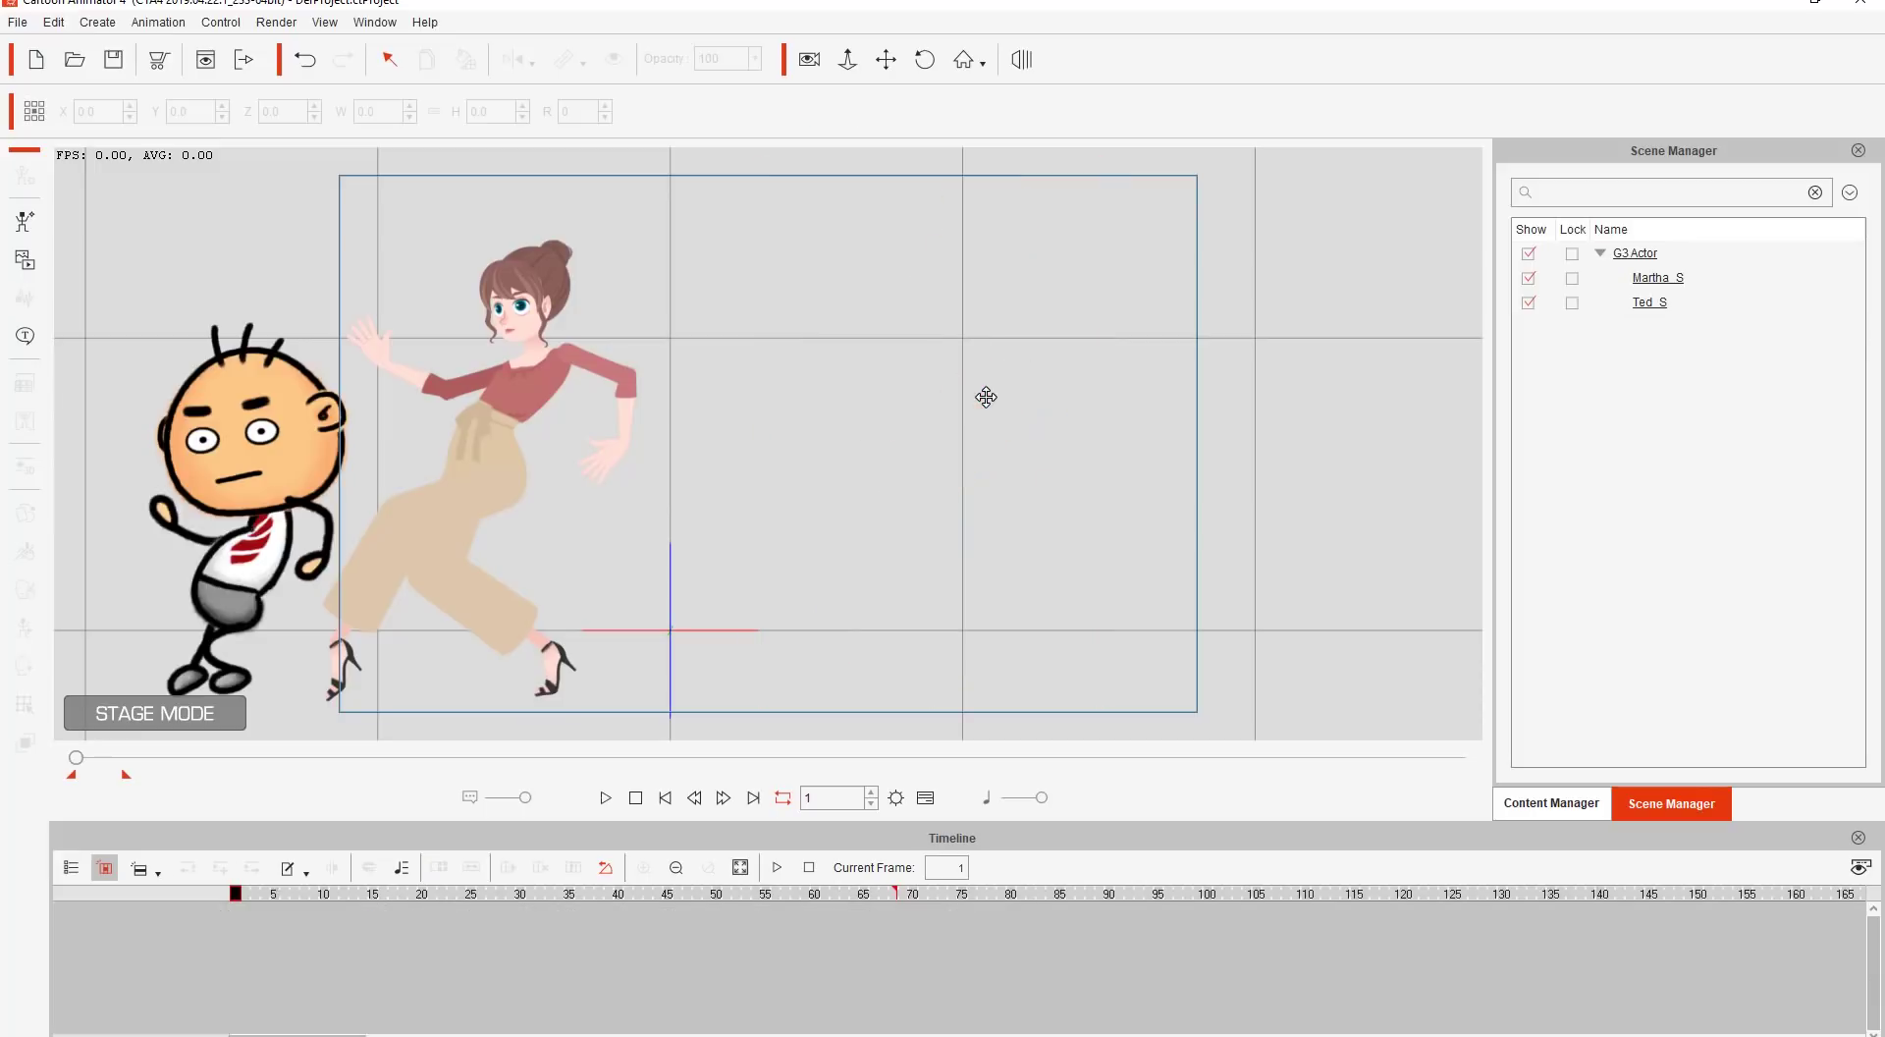
click(284, 478)
key(Delete)
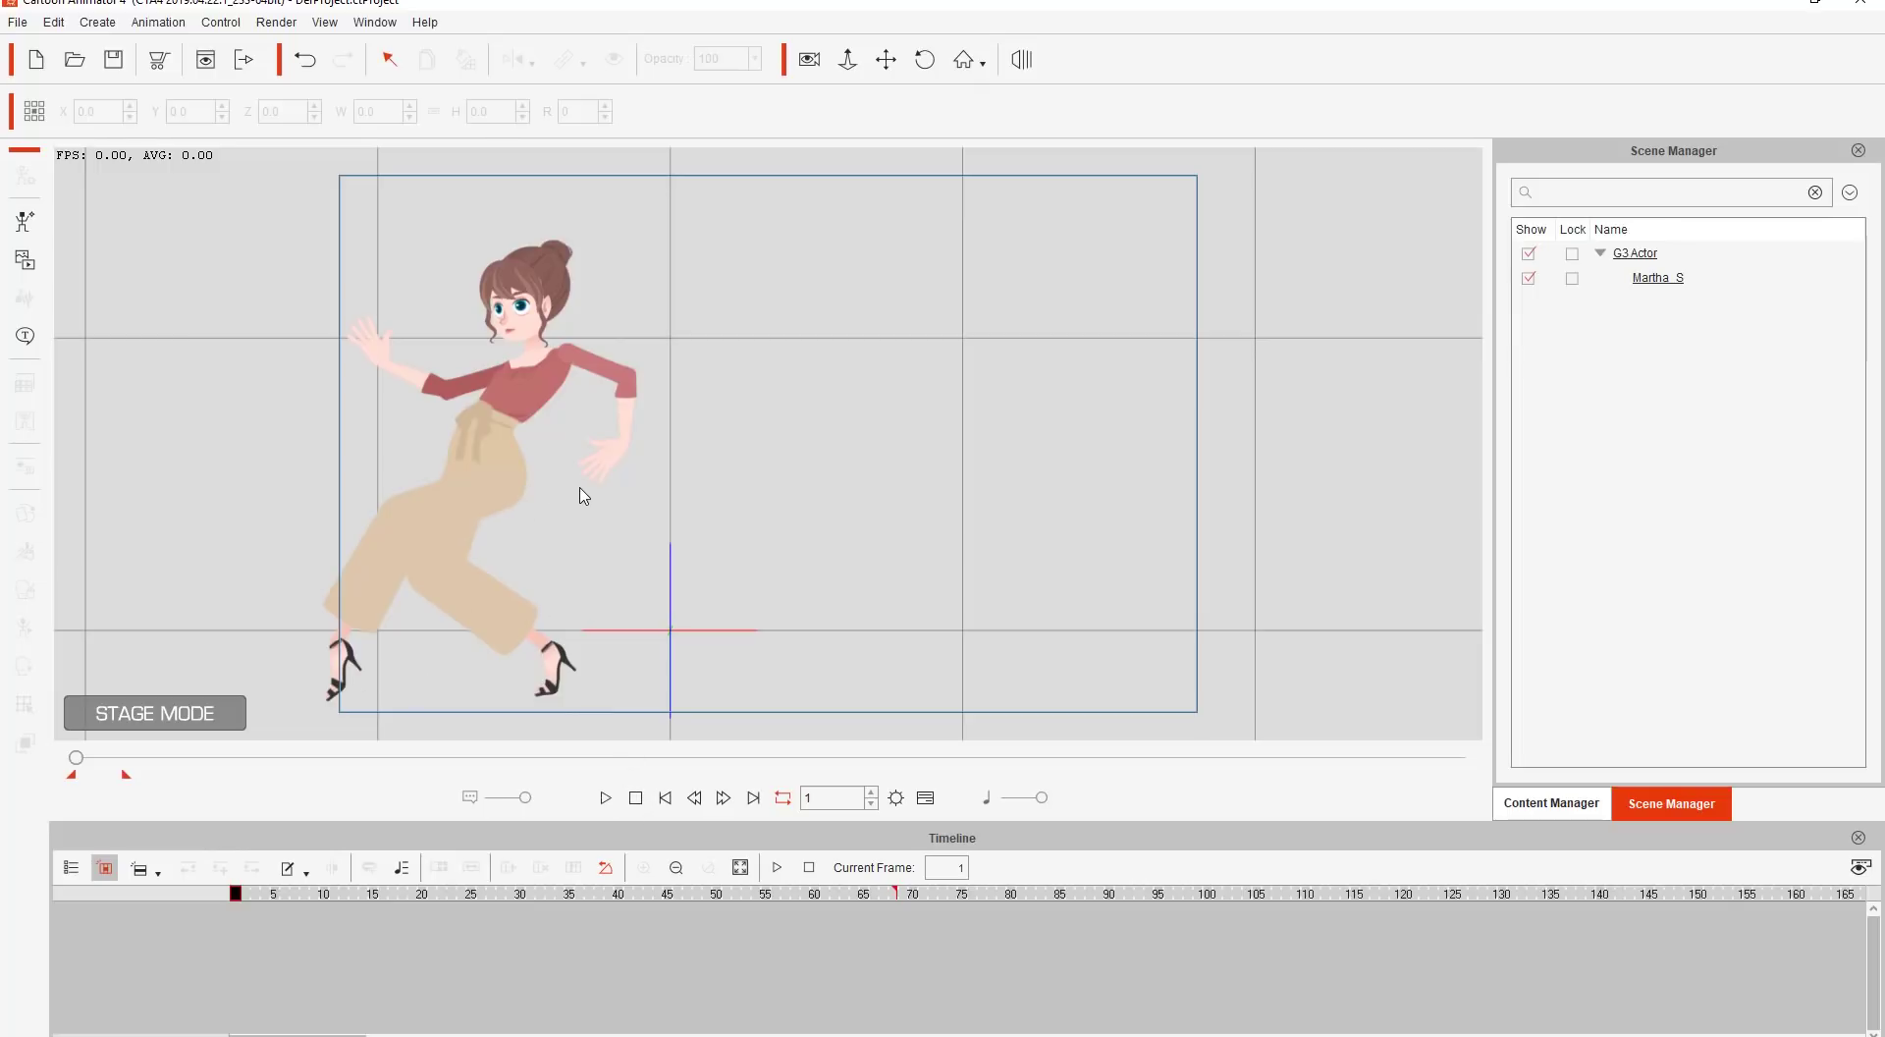
Open the Retargeting Settings for the woman and move the window closer to her.
drag(581, 495, 929, 466)
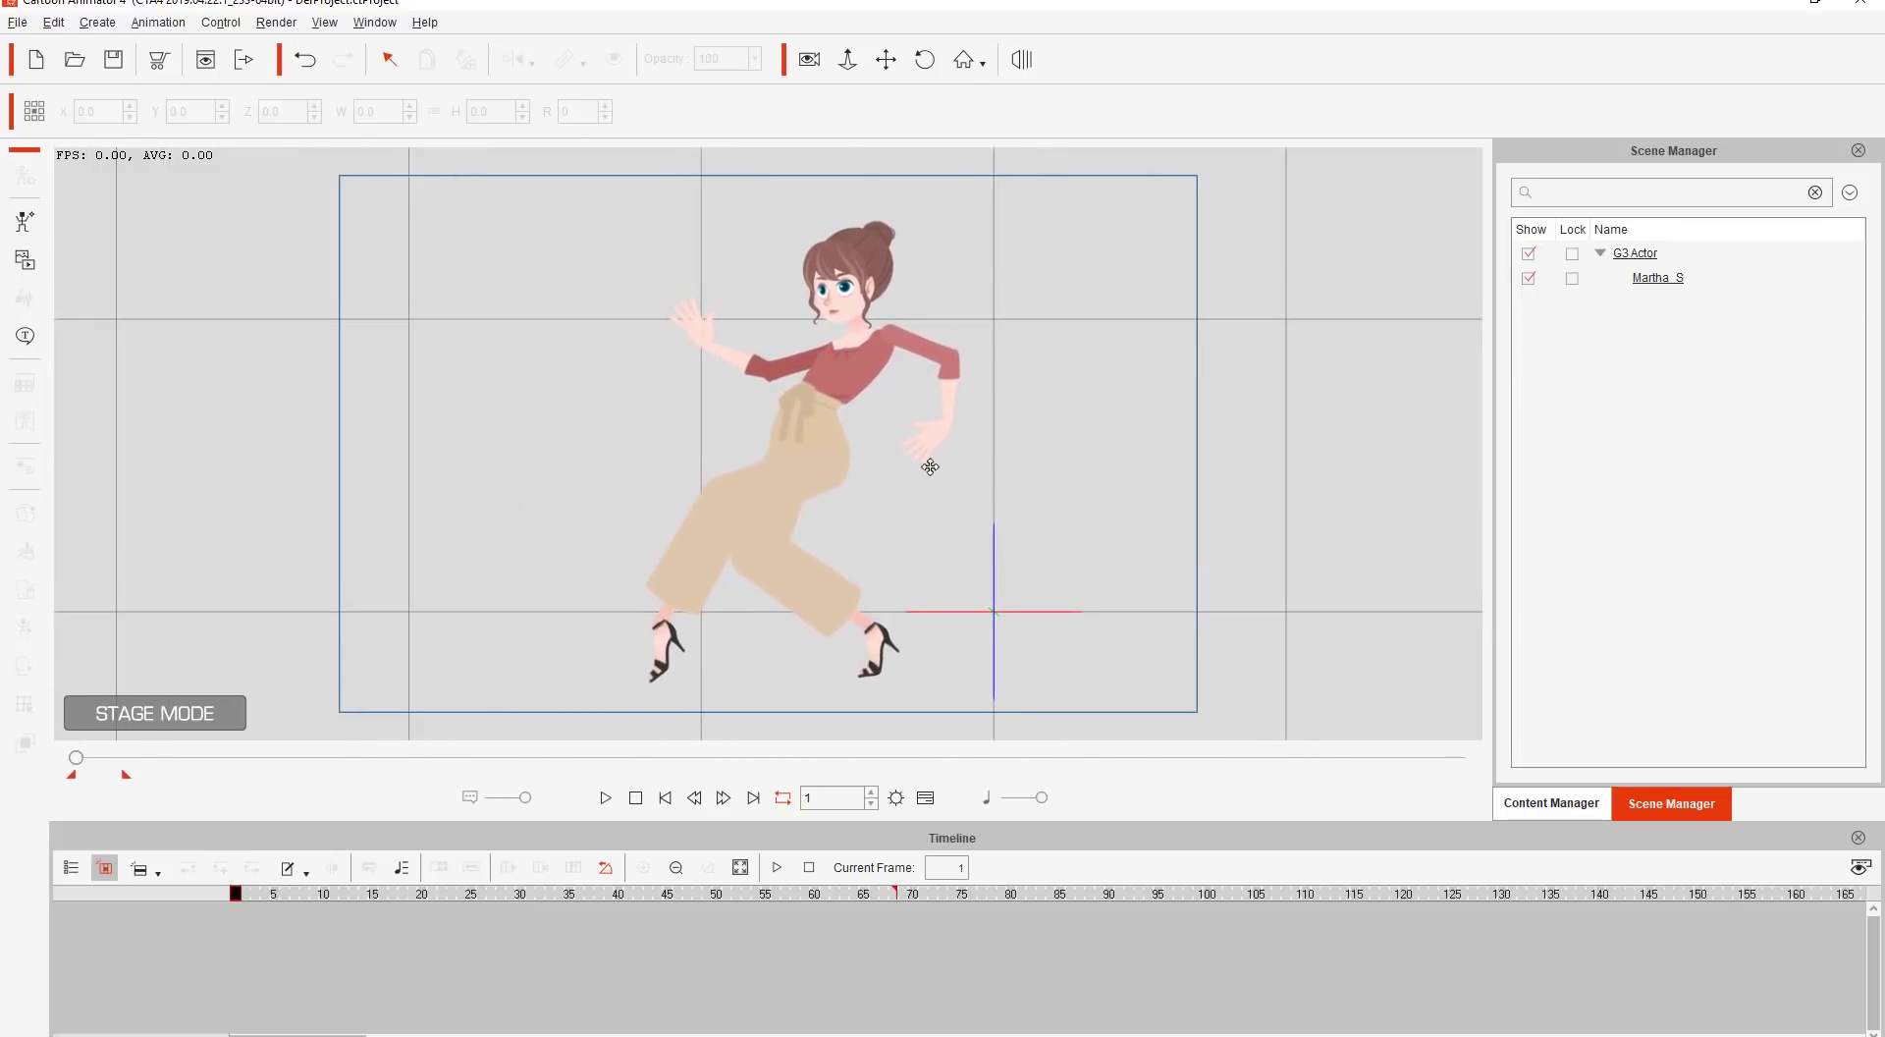
click(805, 458)
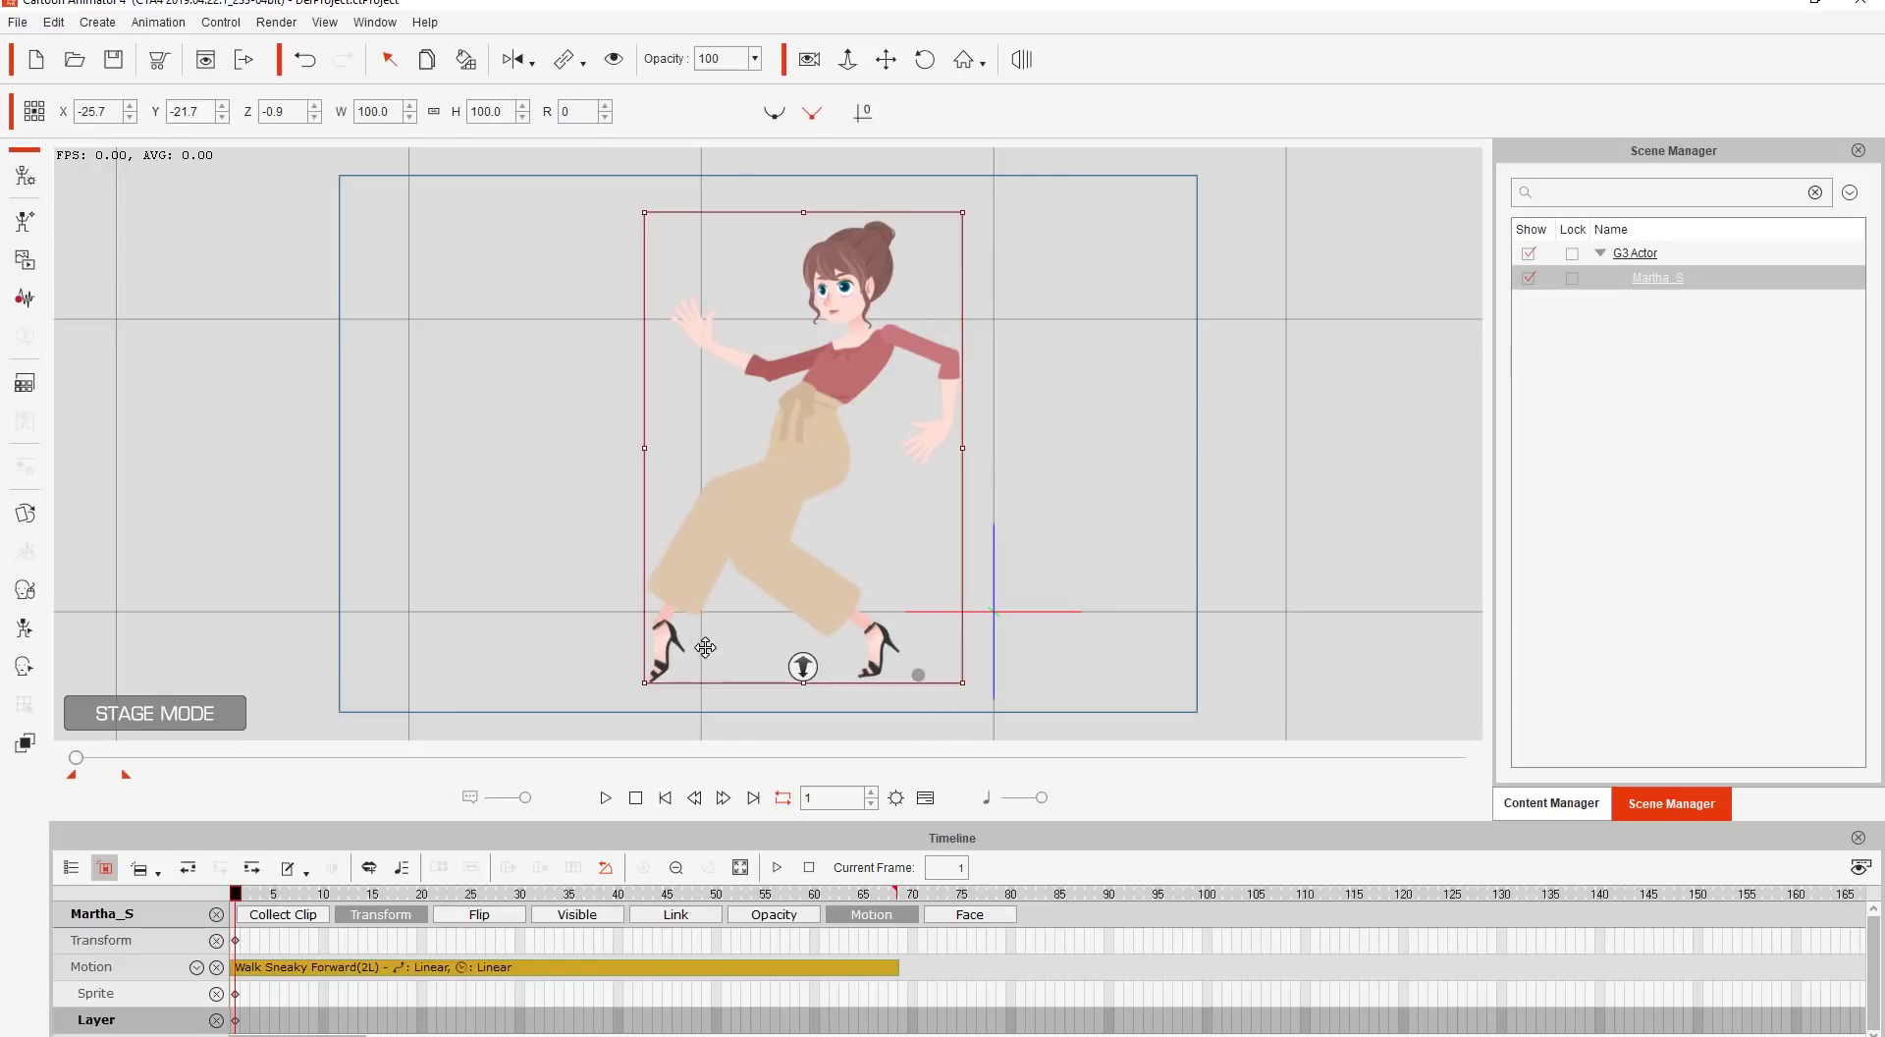
right_click(821, 442)
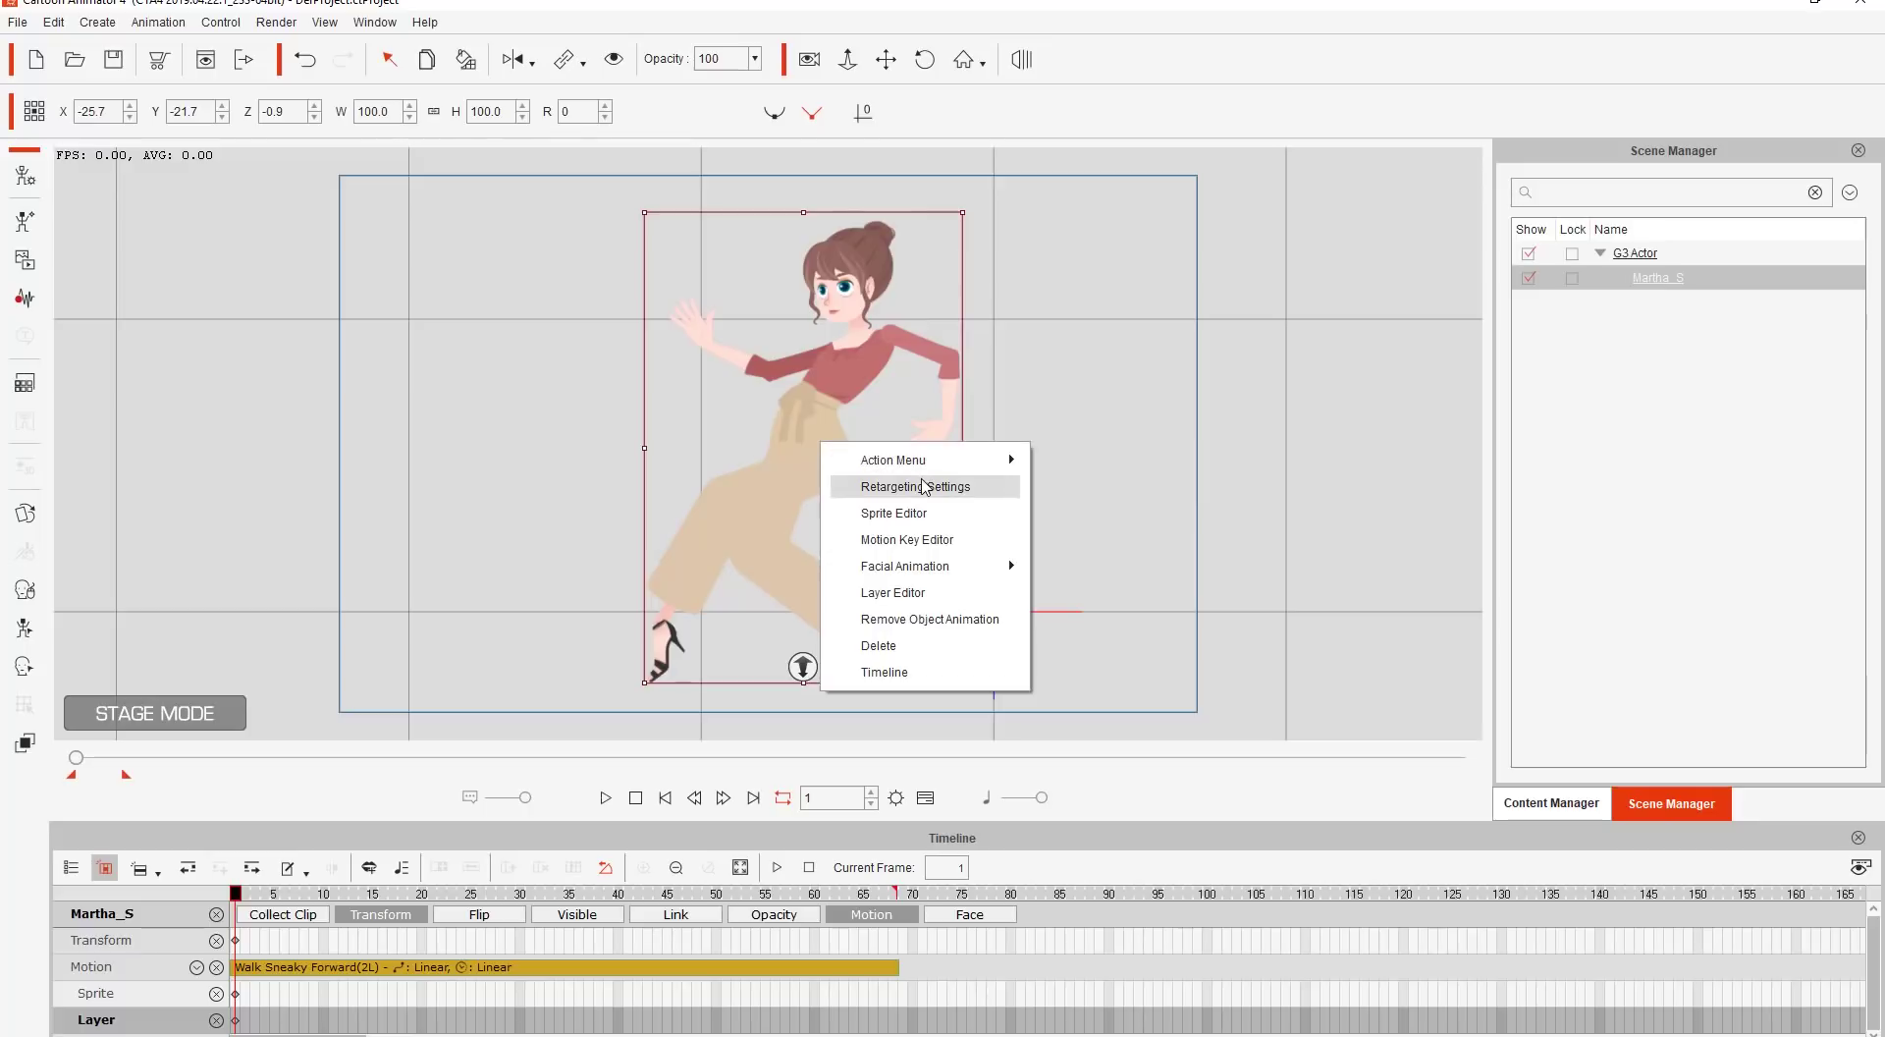
click(888, 486)
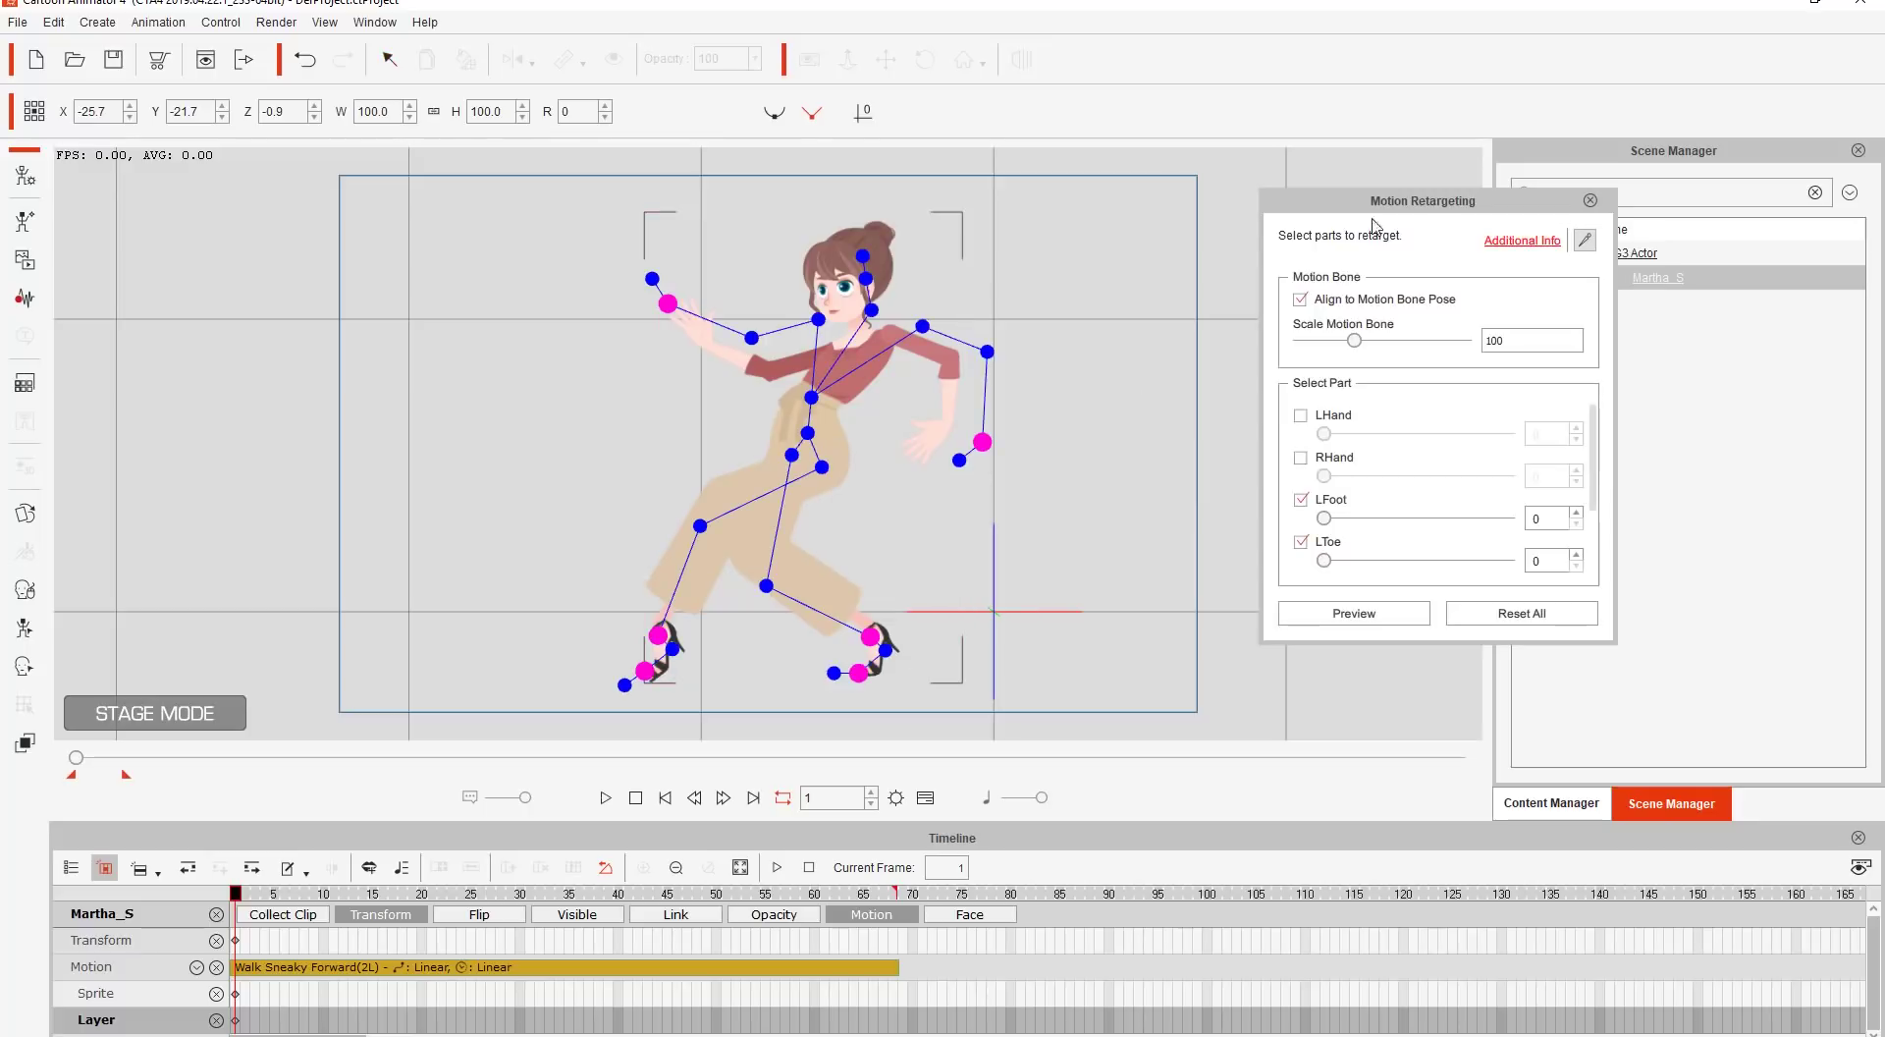
drag(1417, 199, 1289, 230)
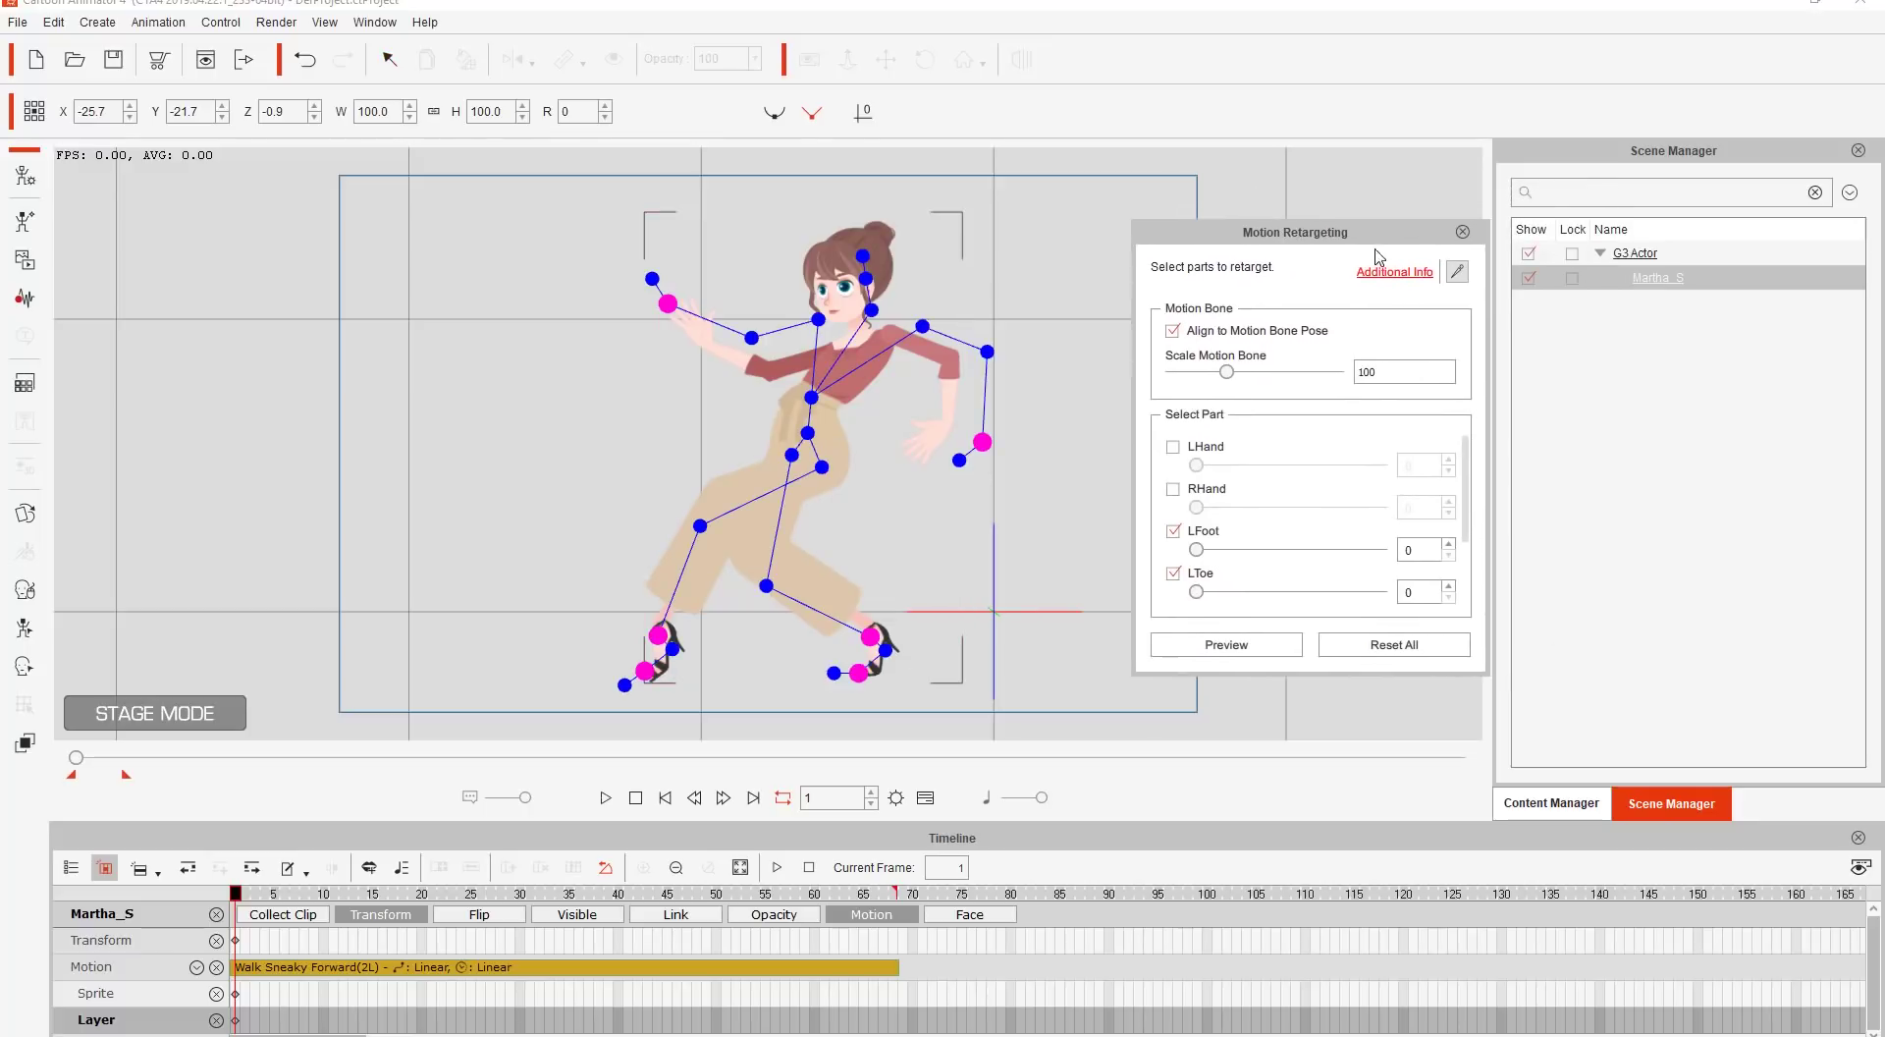
Open the bone display settings, hide the woman's motion bones and show them again.
click(1457, 271)
click(1516, 271)
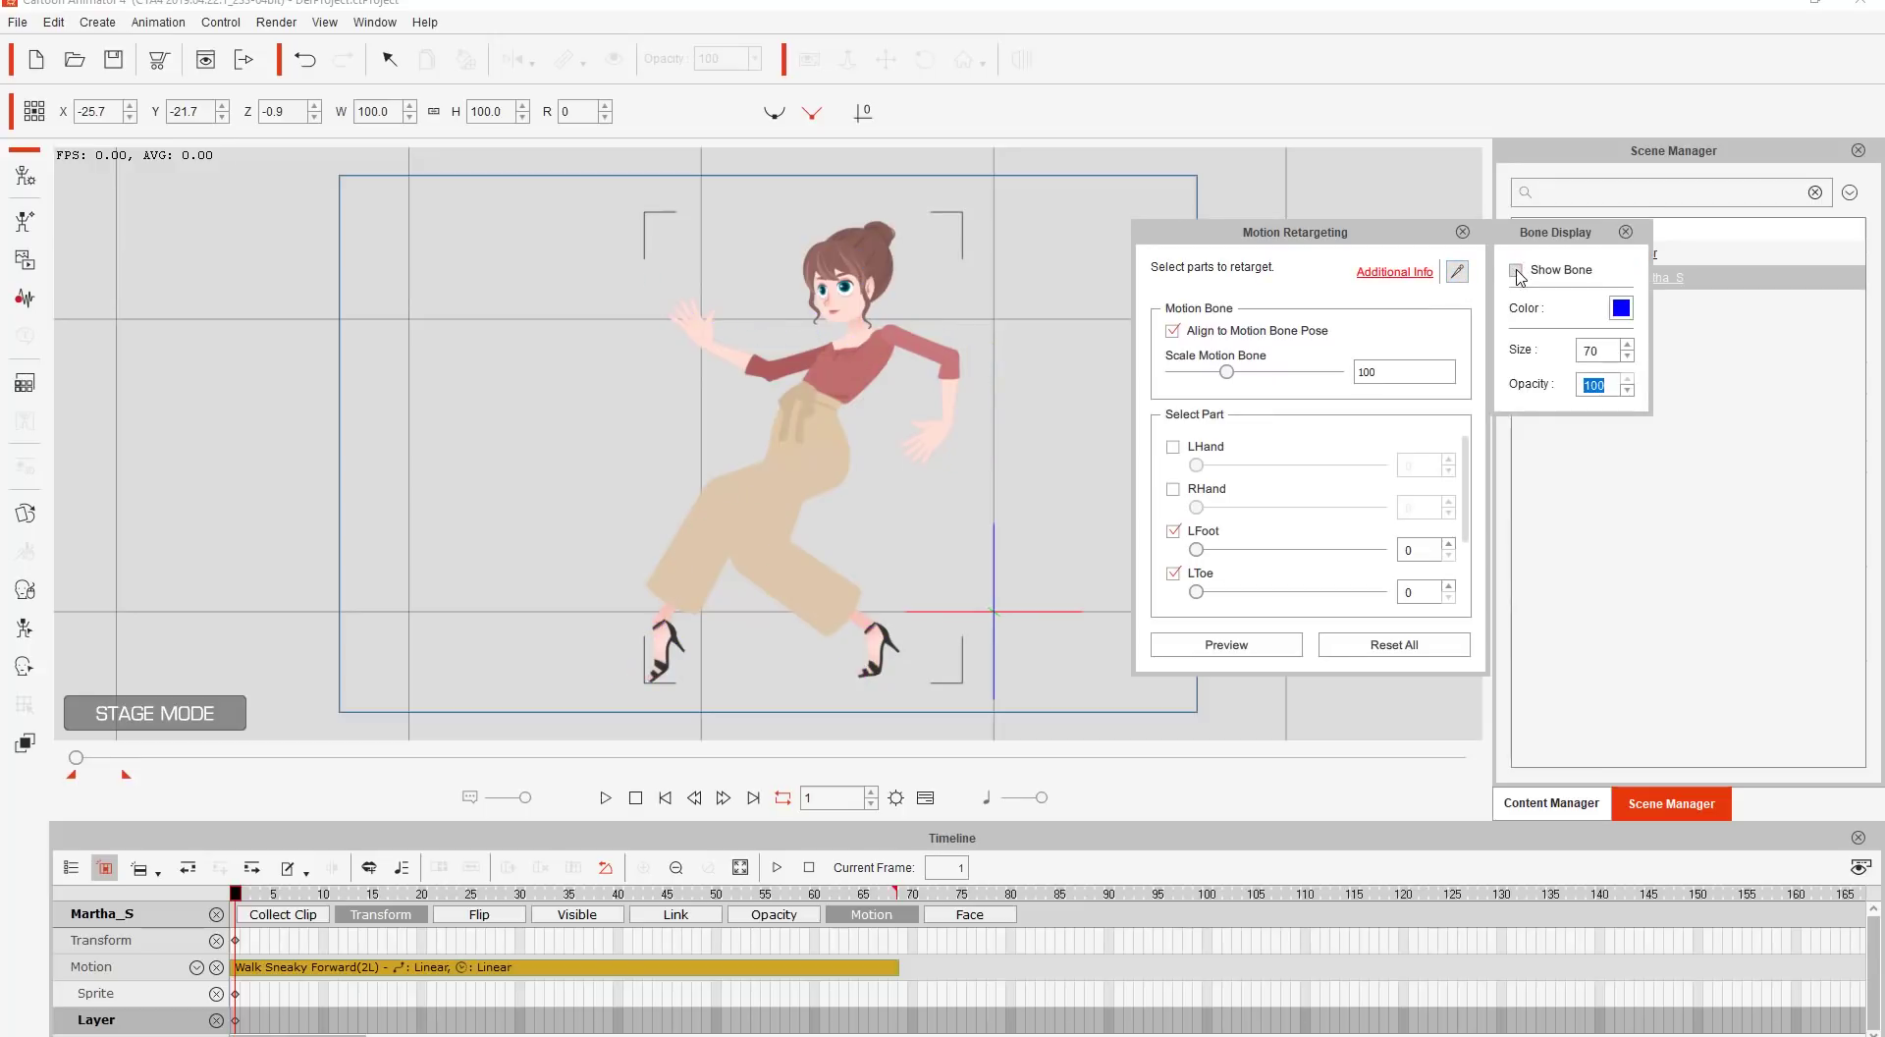
click(1517, 271)
Set the motion bone display color to magenta (#ff00ff).
click(1621, 308)
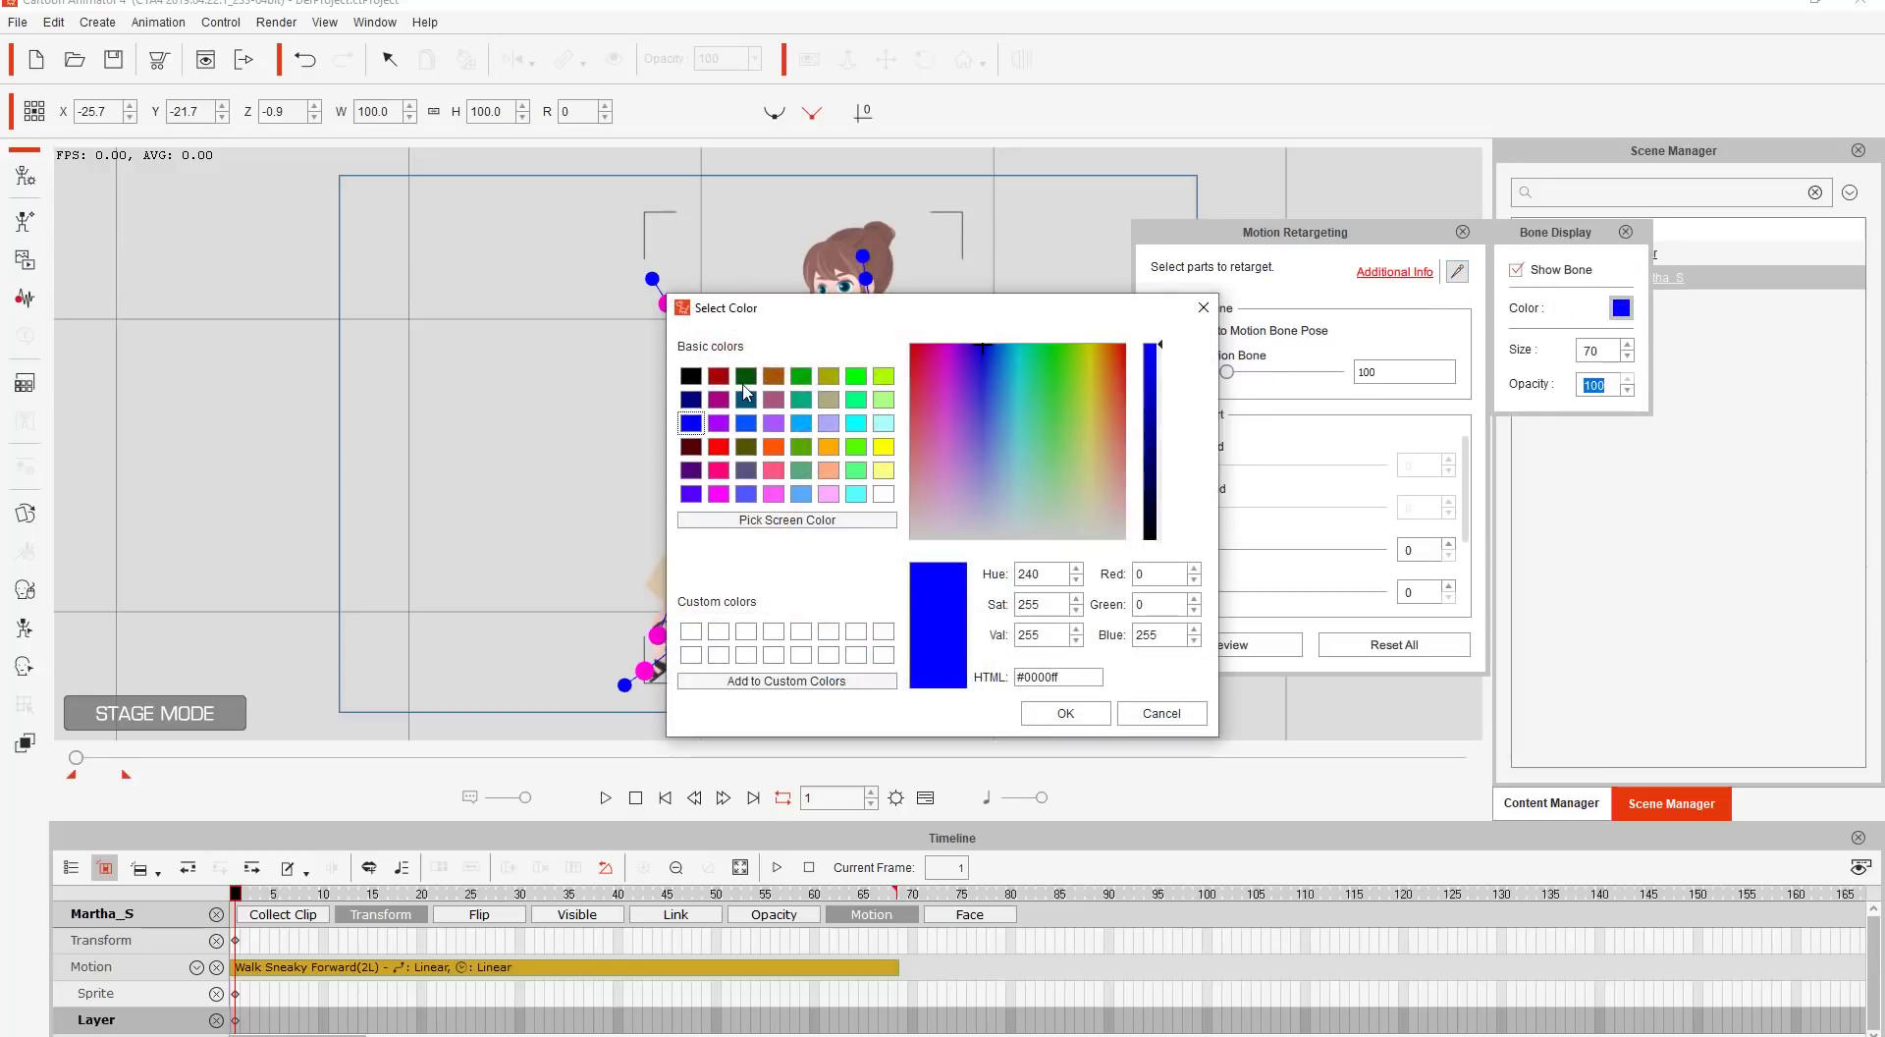
click(744, 382)
click(718, 494)
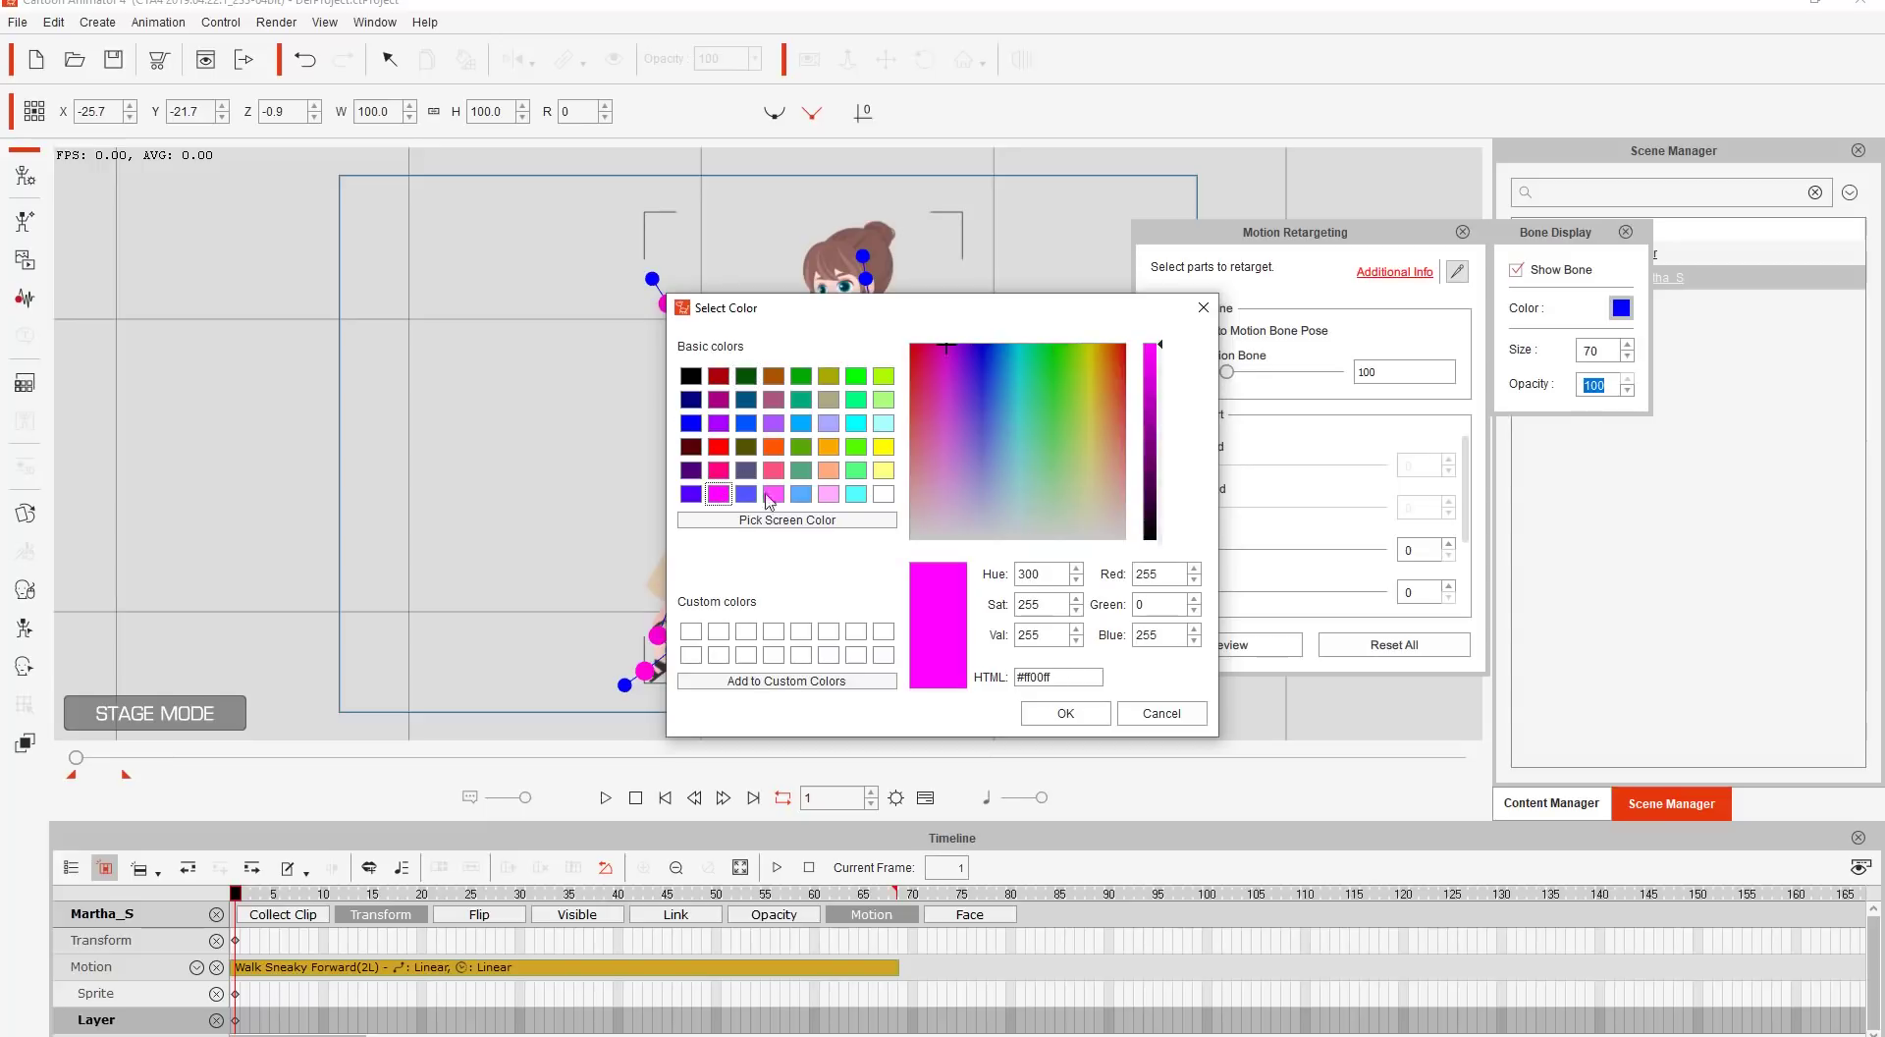
click(1065, 713)
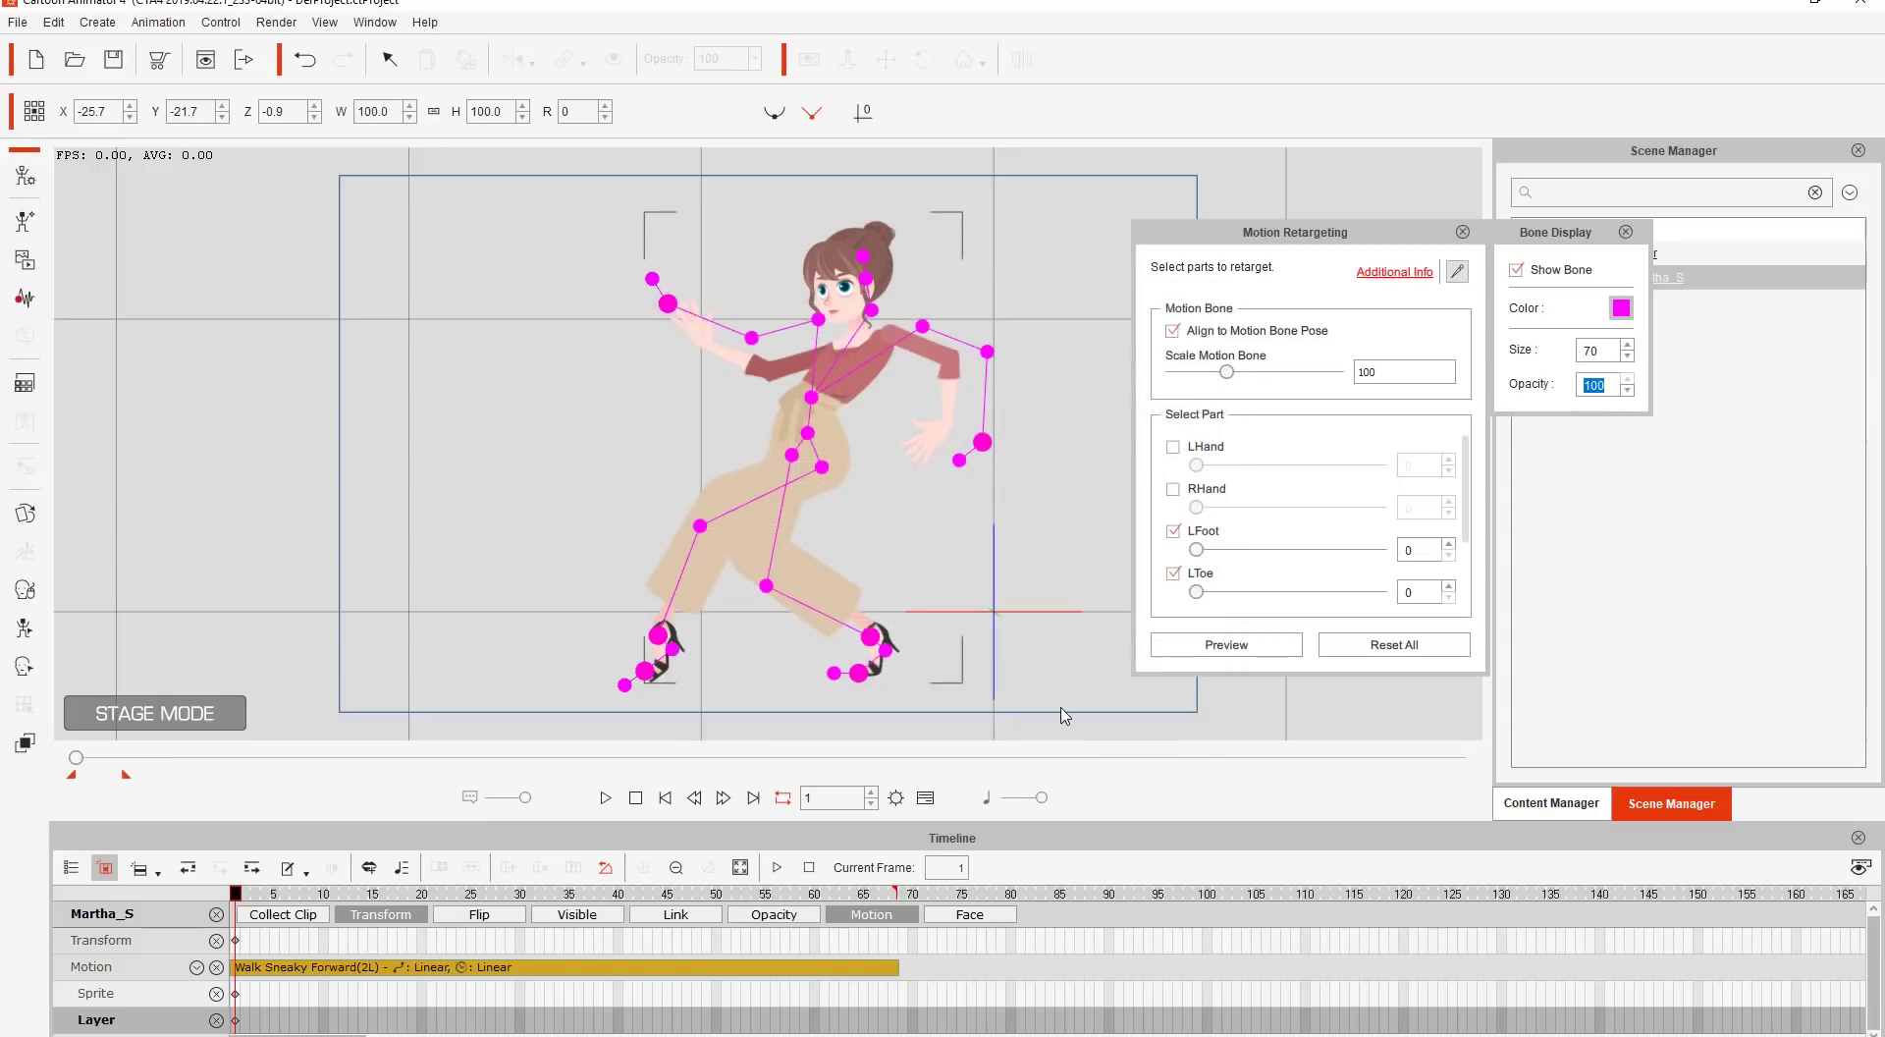
Change the motion bone display color back to blue (#0000ff).
click(1621, 309)
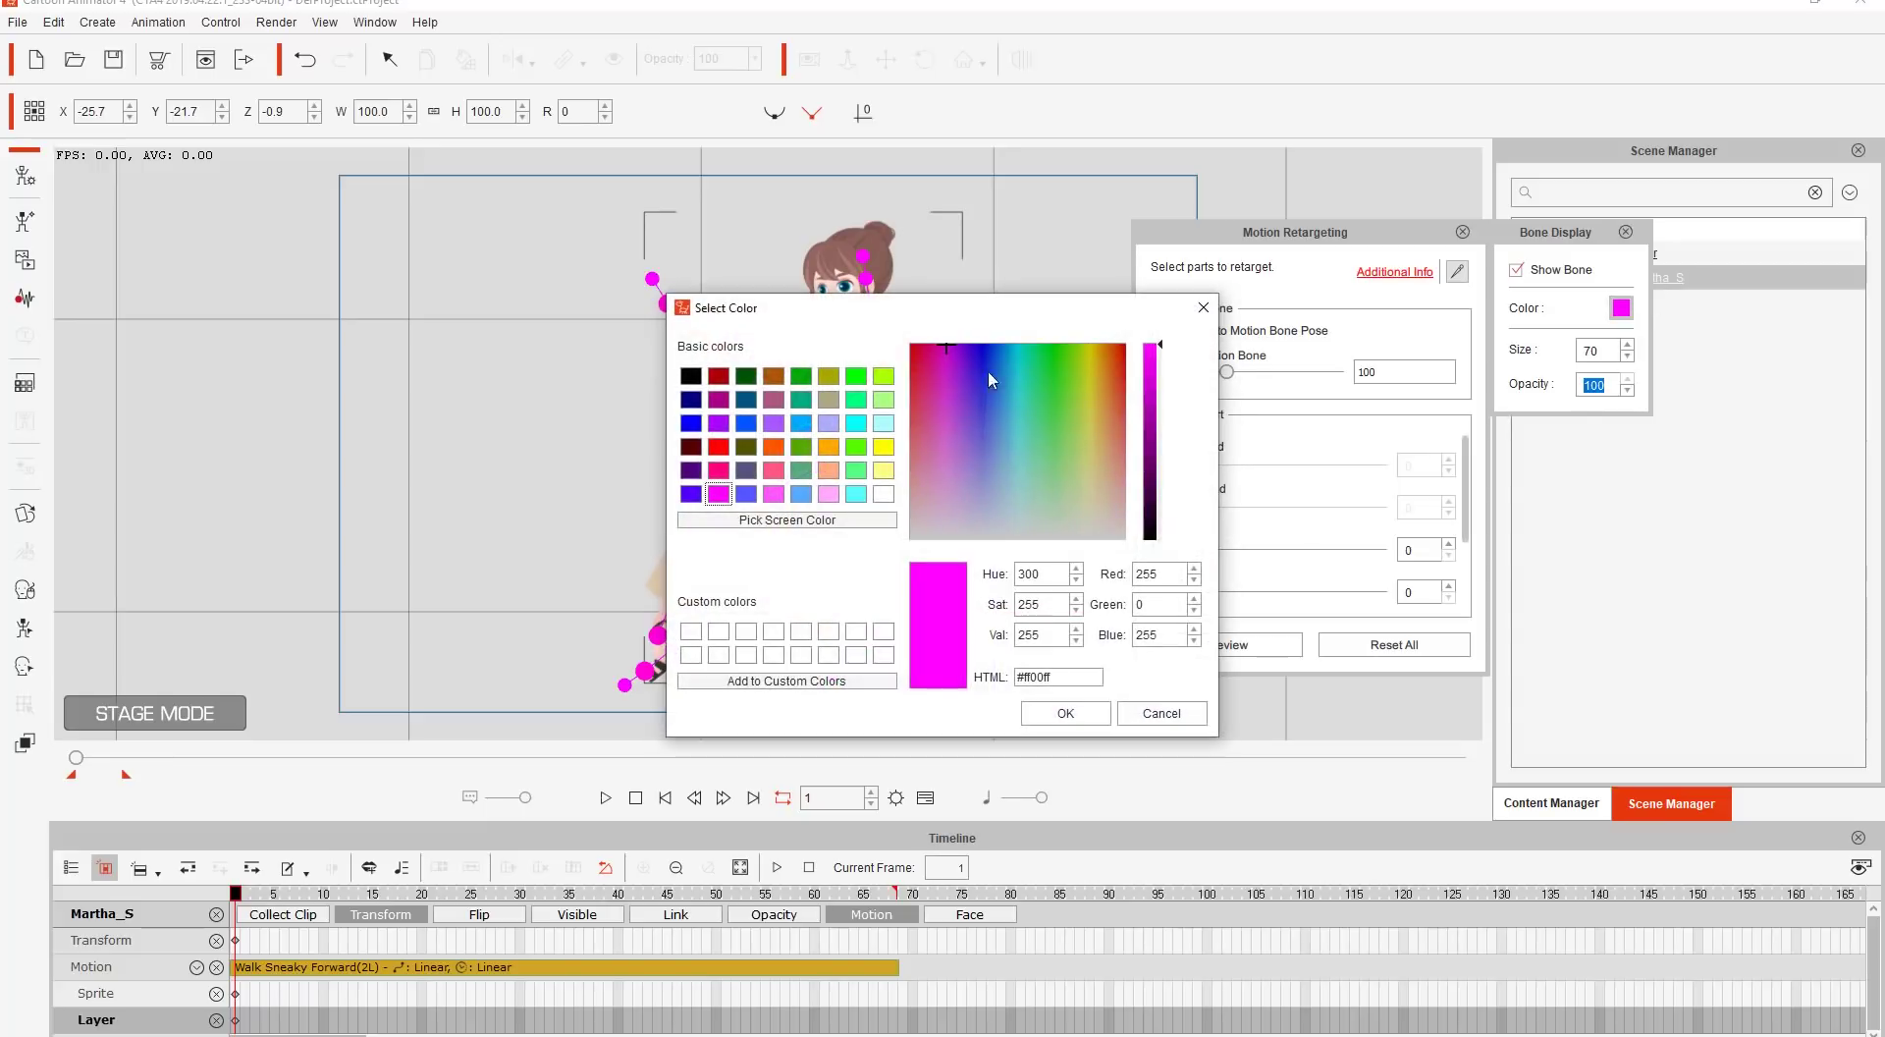
click(691, 423)
click(1051, 718)
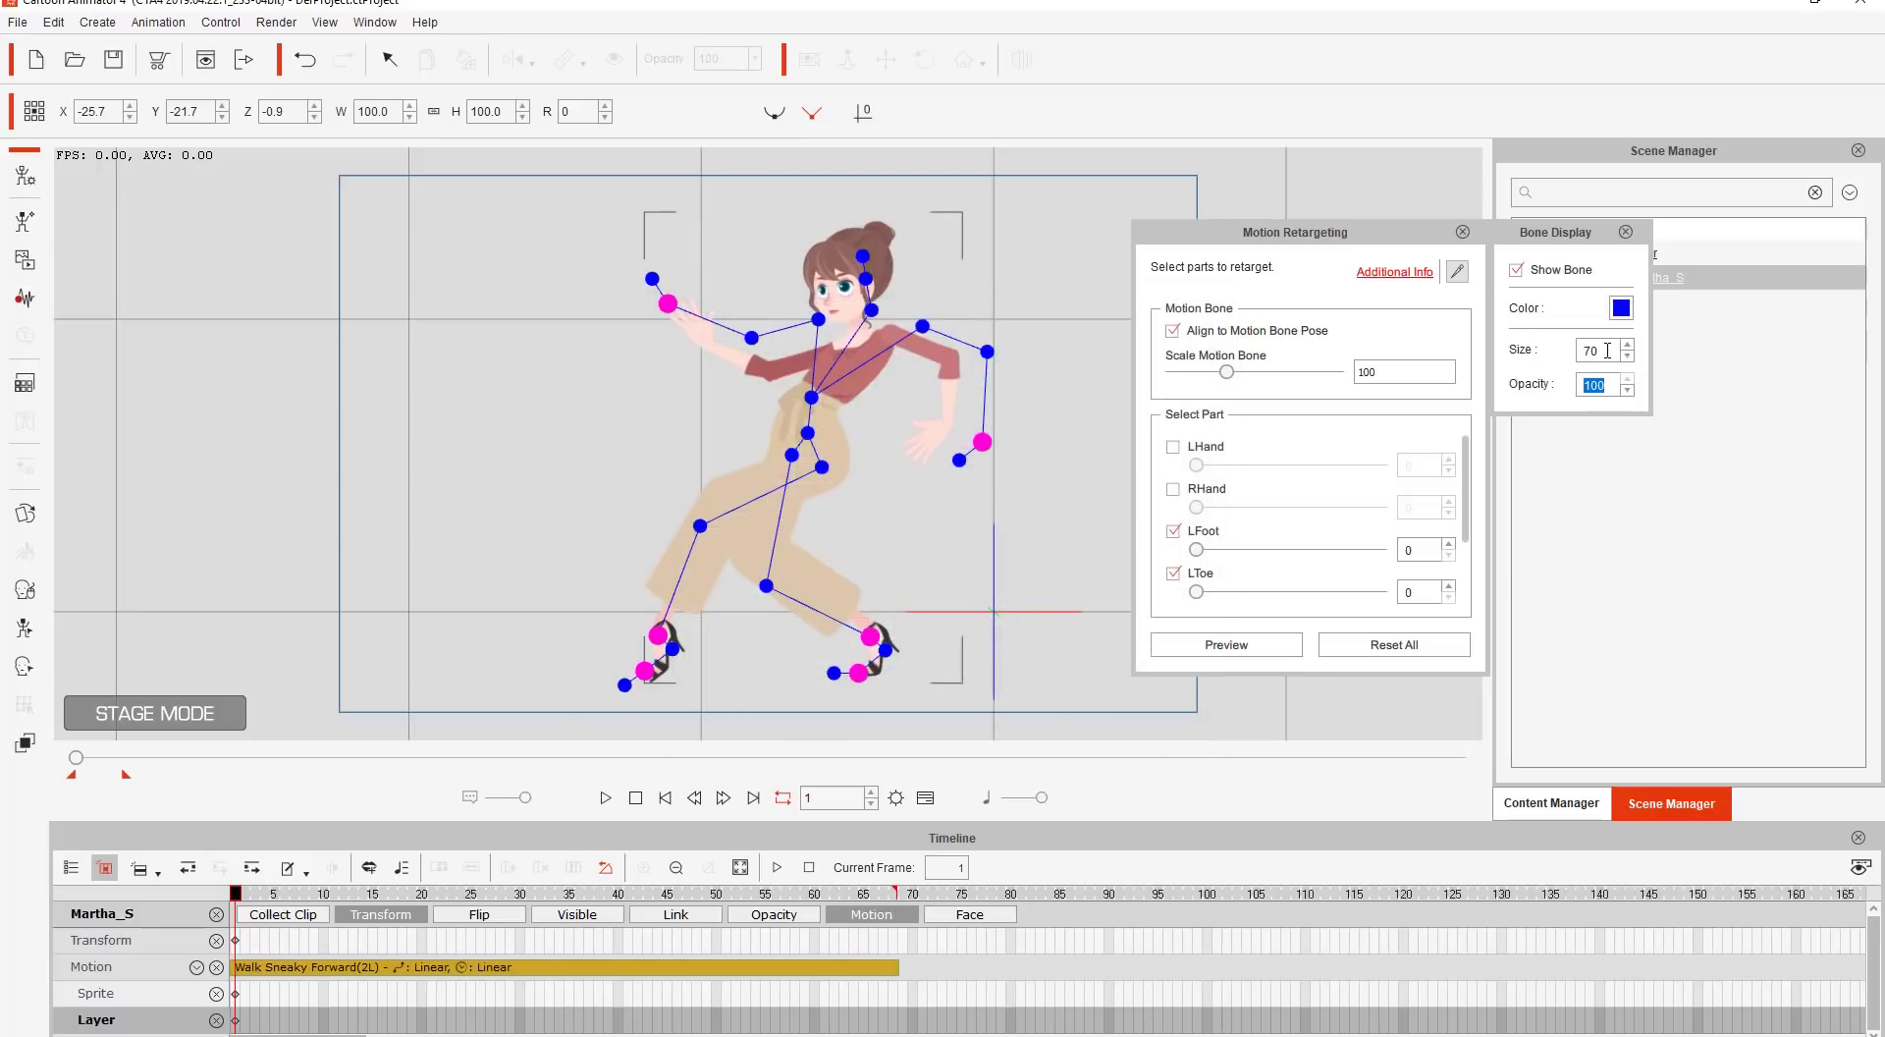
Try a bone display size of 100, and set it back to 70.
drag(1605, 345, 1561, 354)
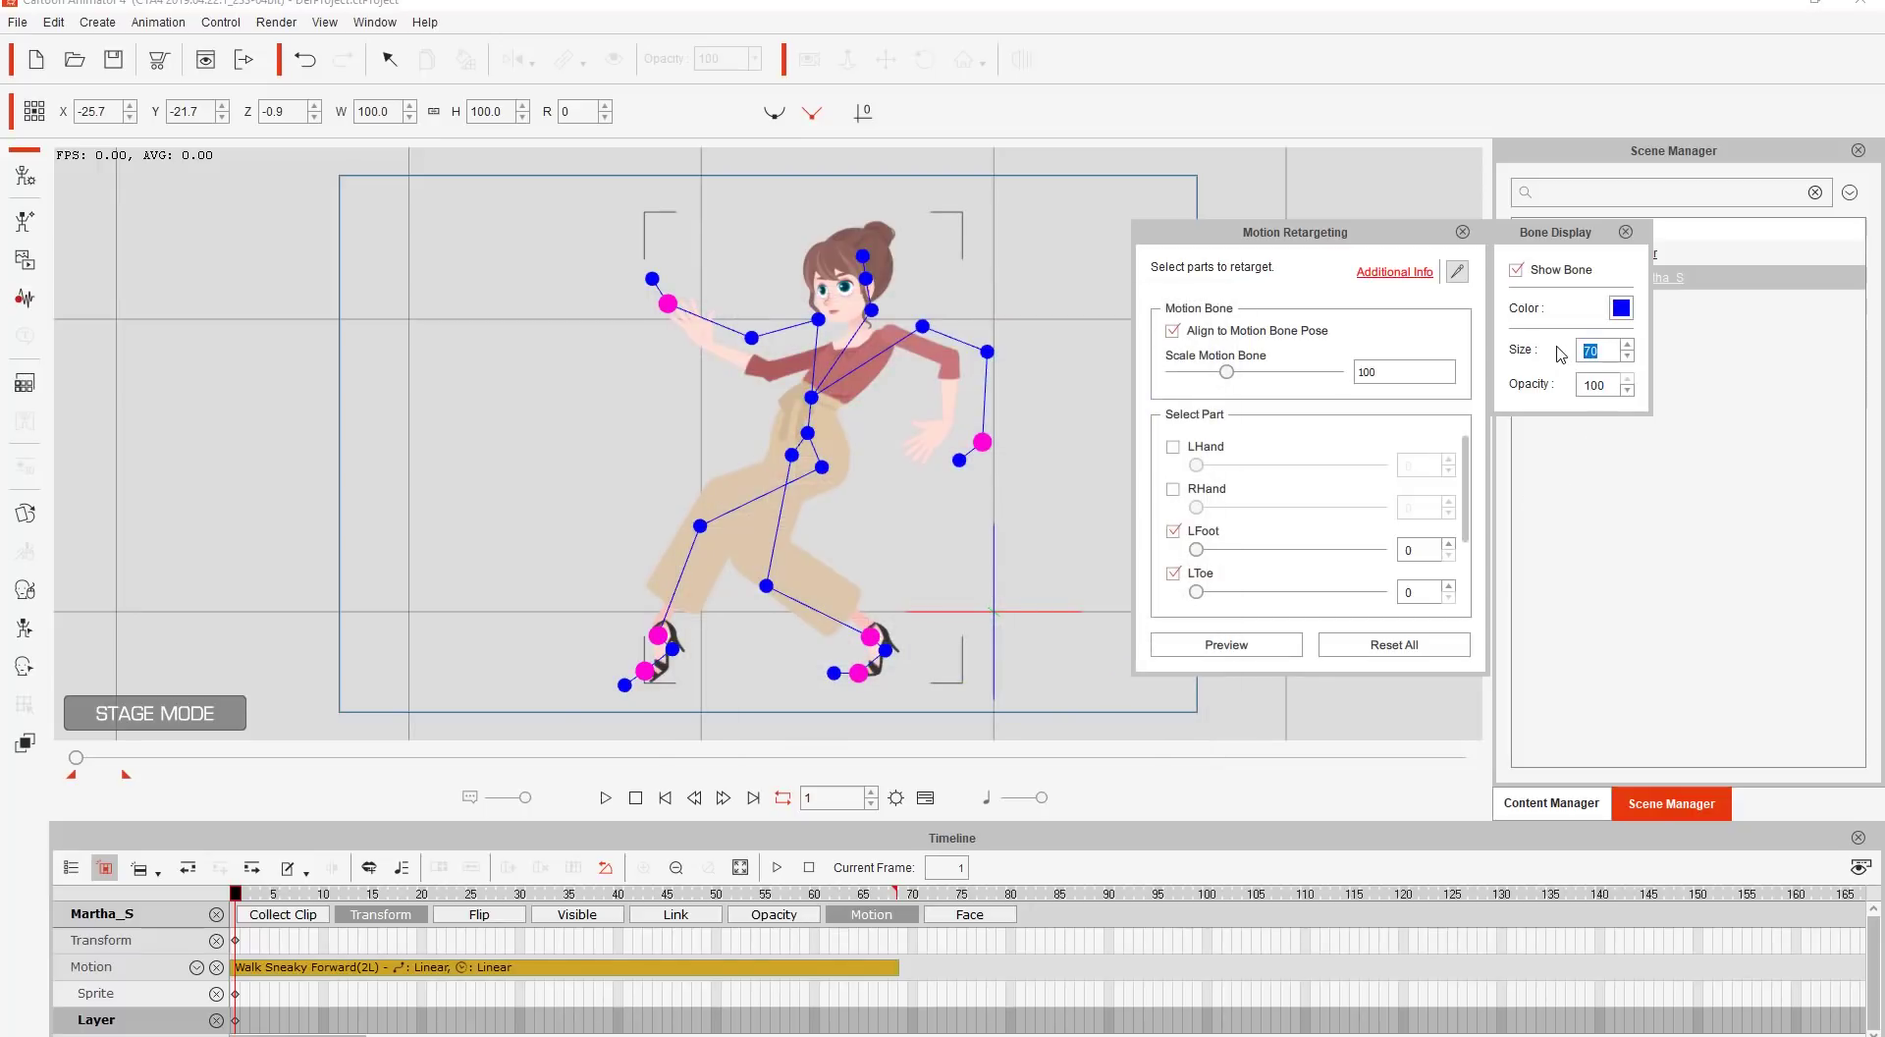
text(100)
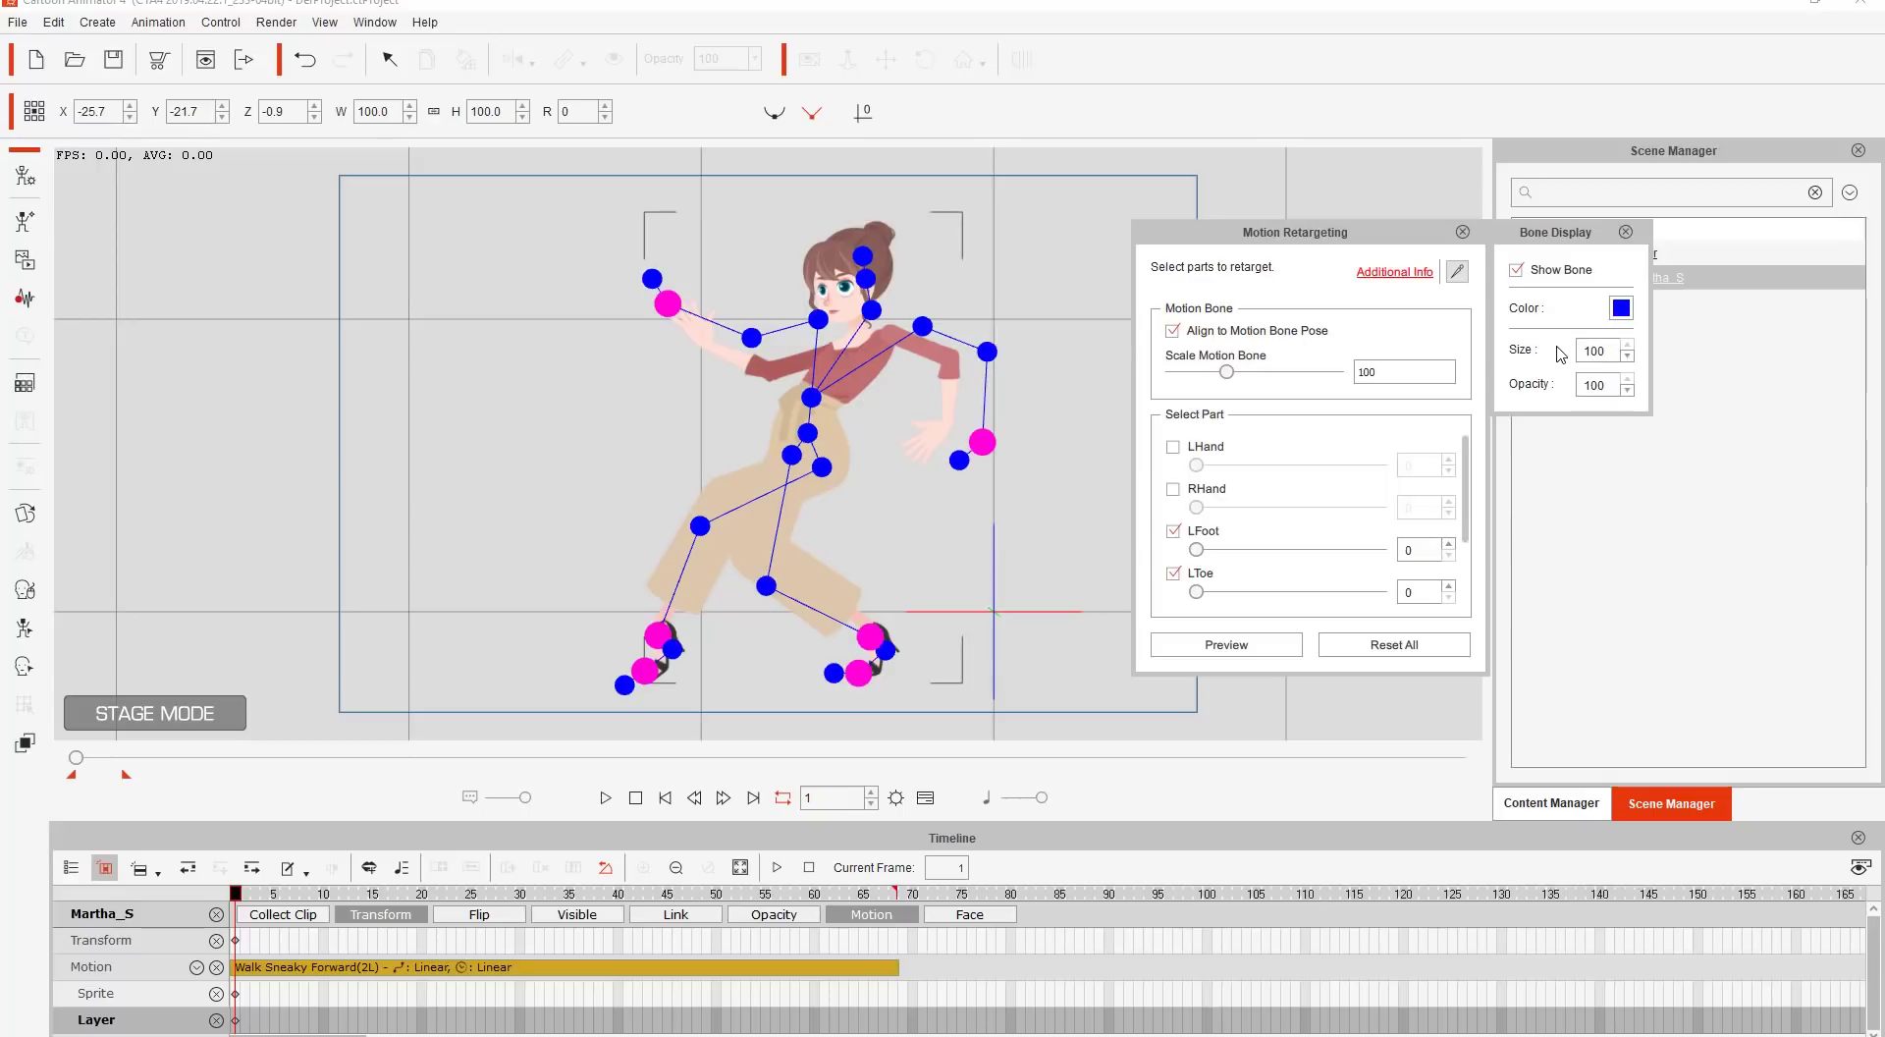
drag(1607, 348, 1563, 349)
text(70)
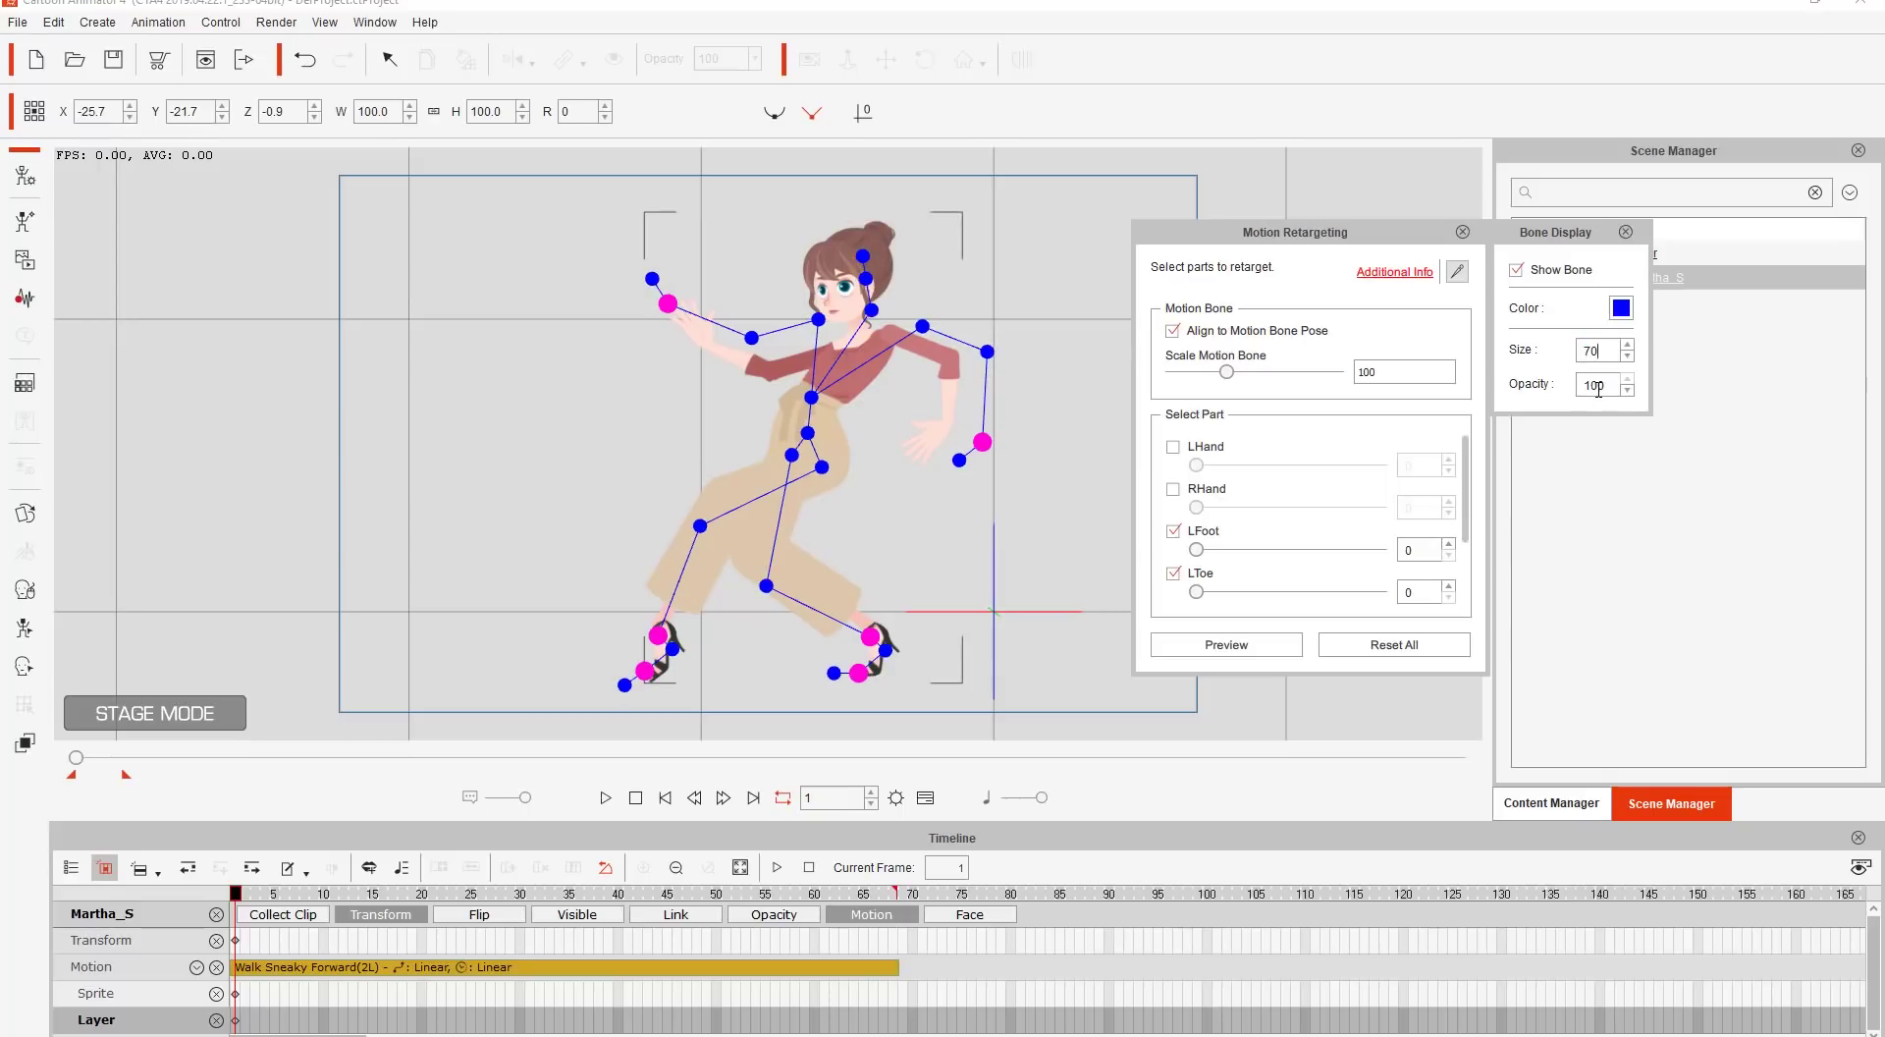
Try a bone opacity of 20, set it back to 100, and close the bone display settings.
mouse_move(1578, 384)
mouse_down()
mouse_move(1615, 409)
mouse_move(1568, 383)
mouse_up()
text(20)
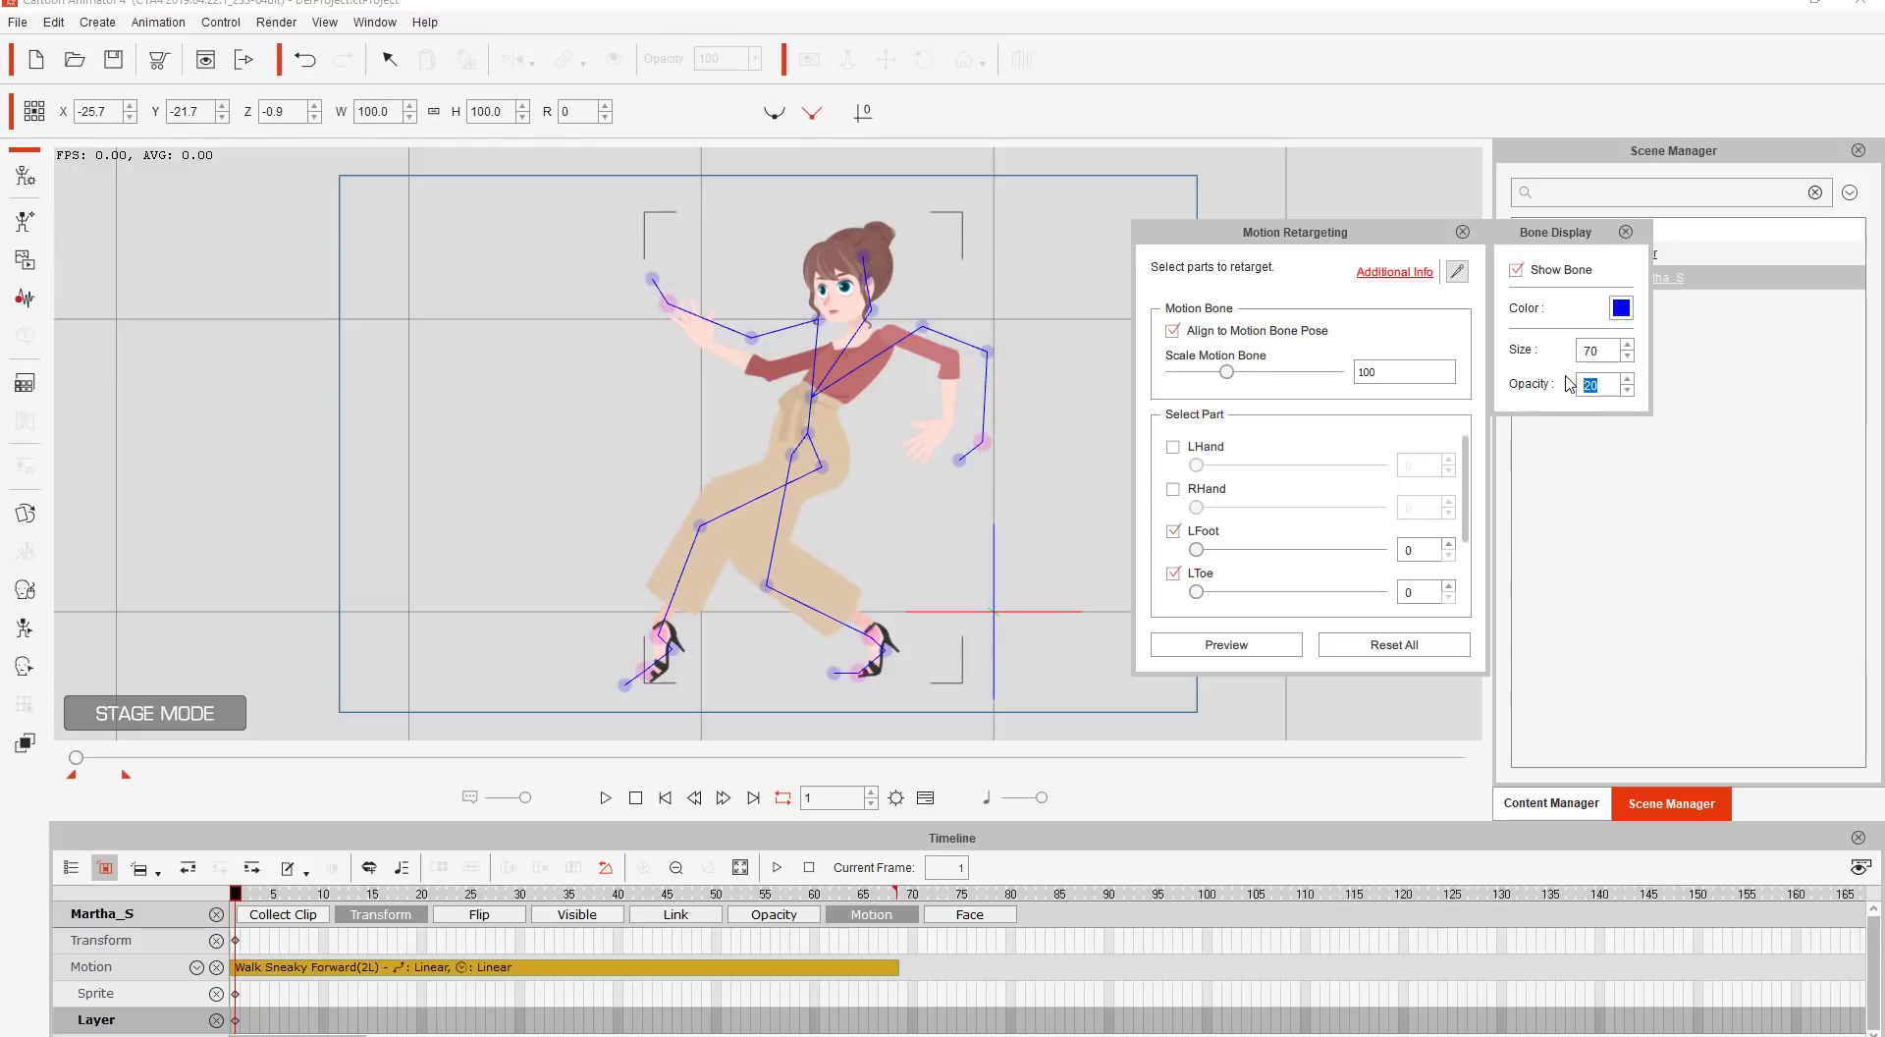
text(100)
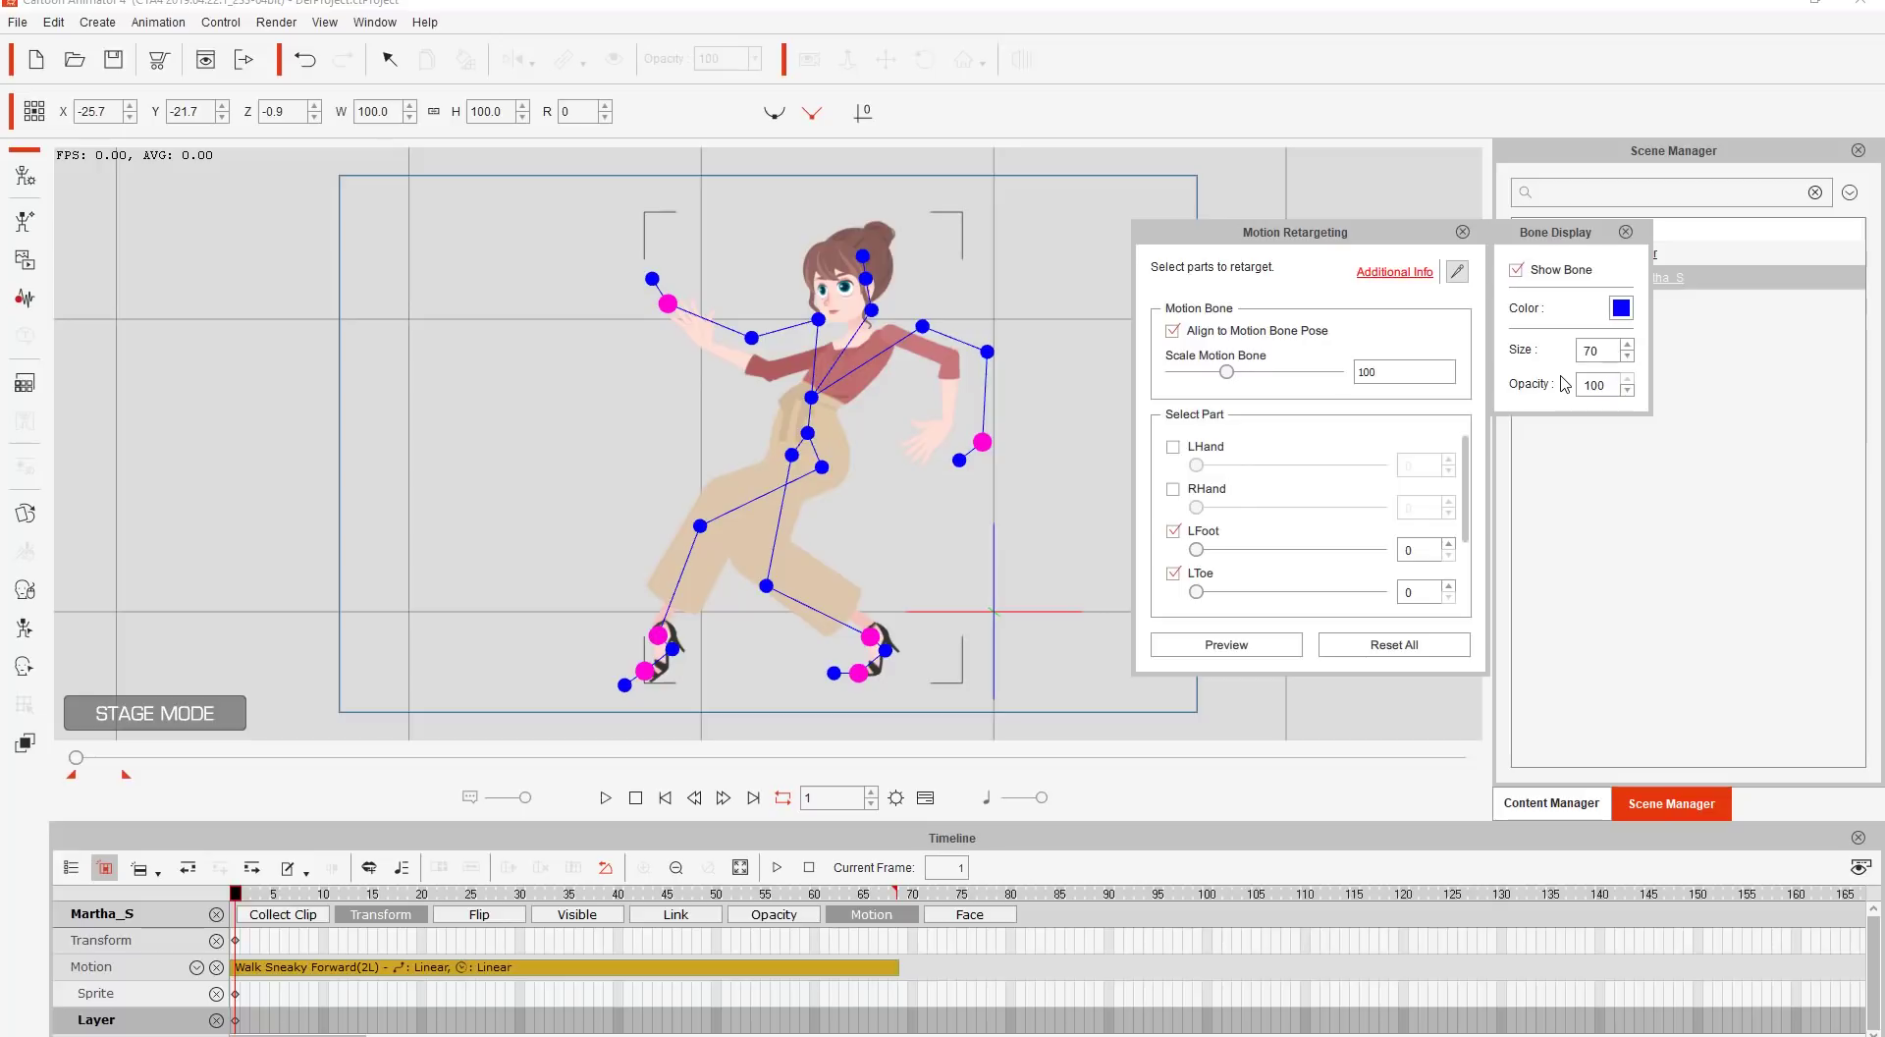
click(1625, 233)
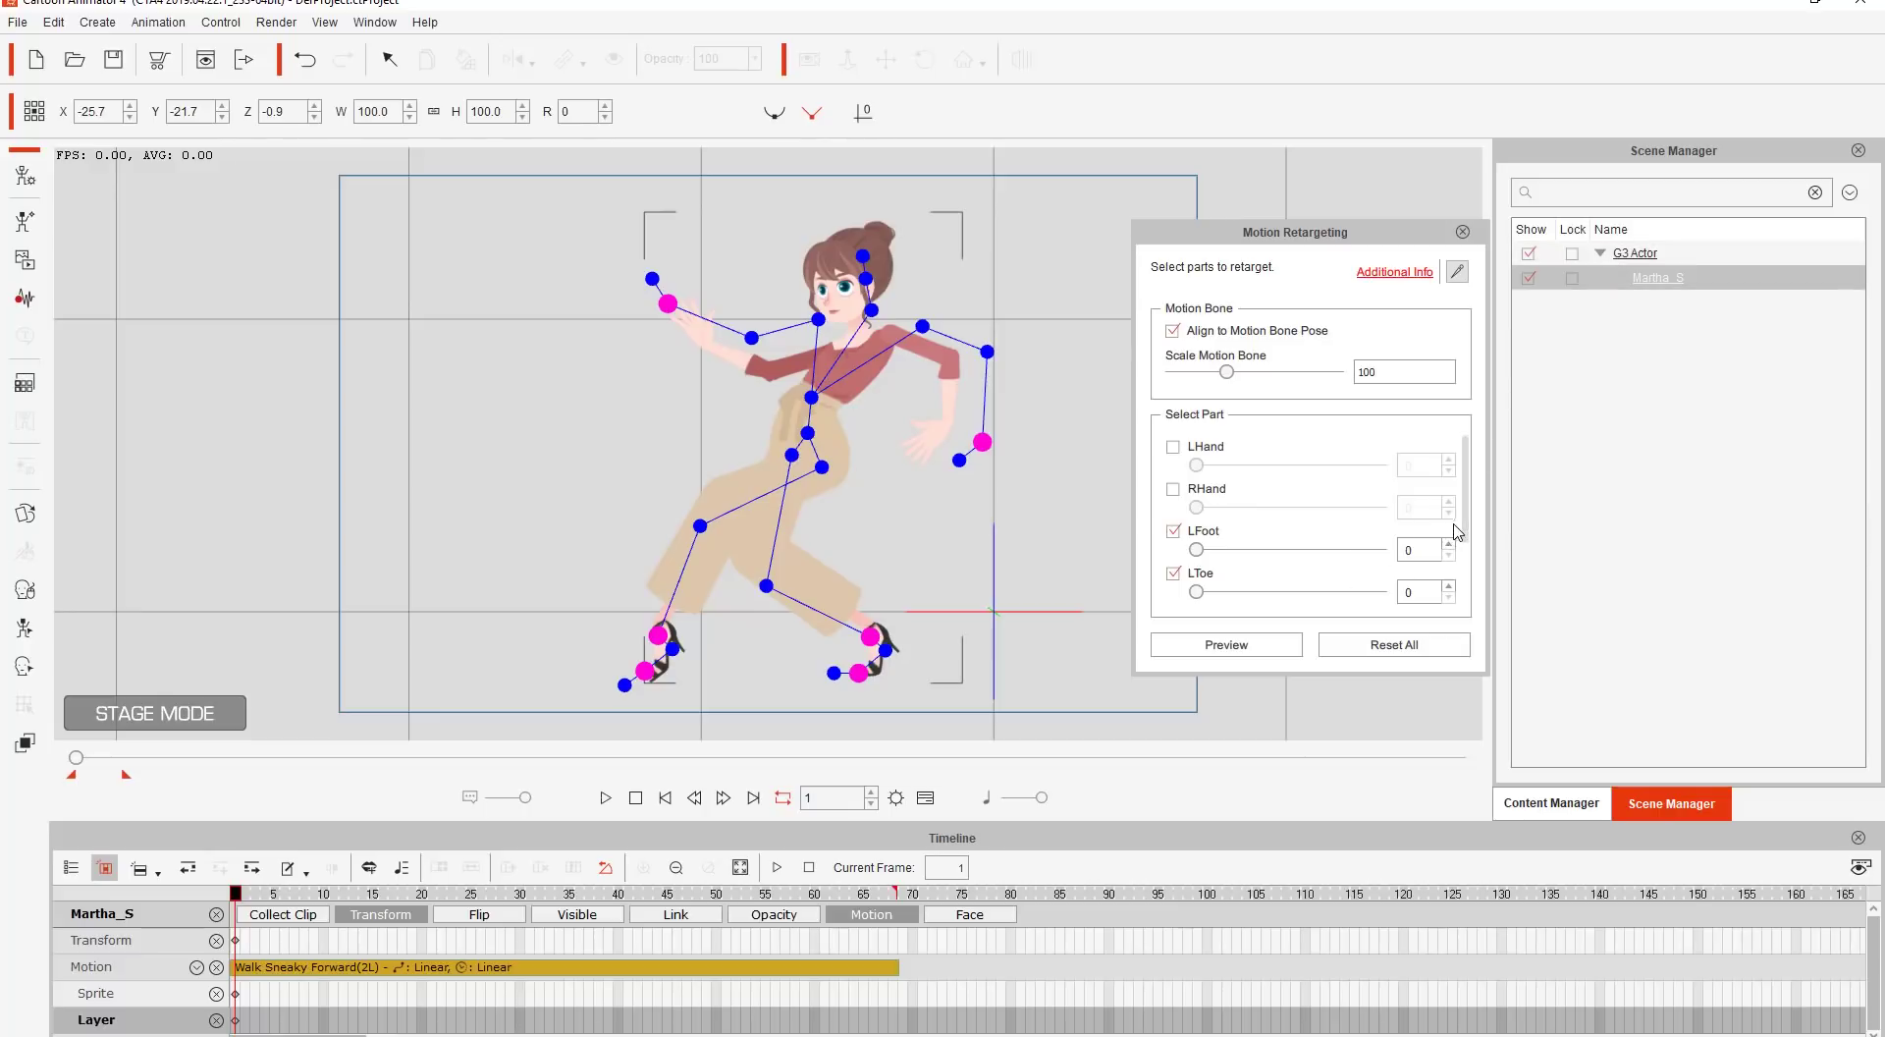
Turn off retargeting for the woman's RFoot and RToe parts.
scroll(1456, 530, down, 2)
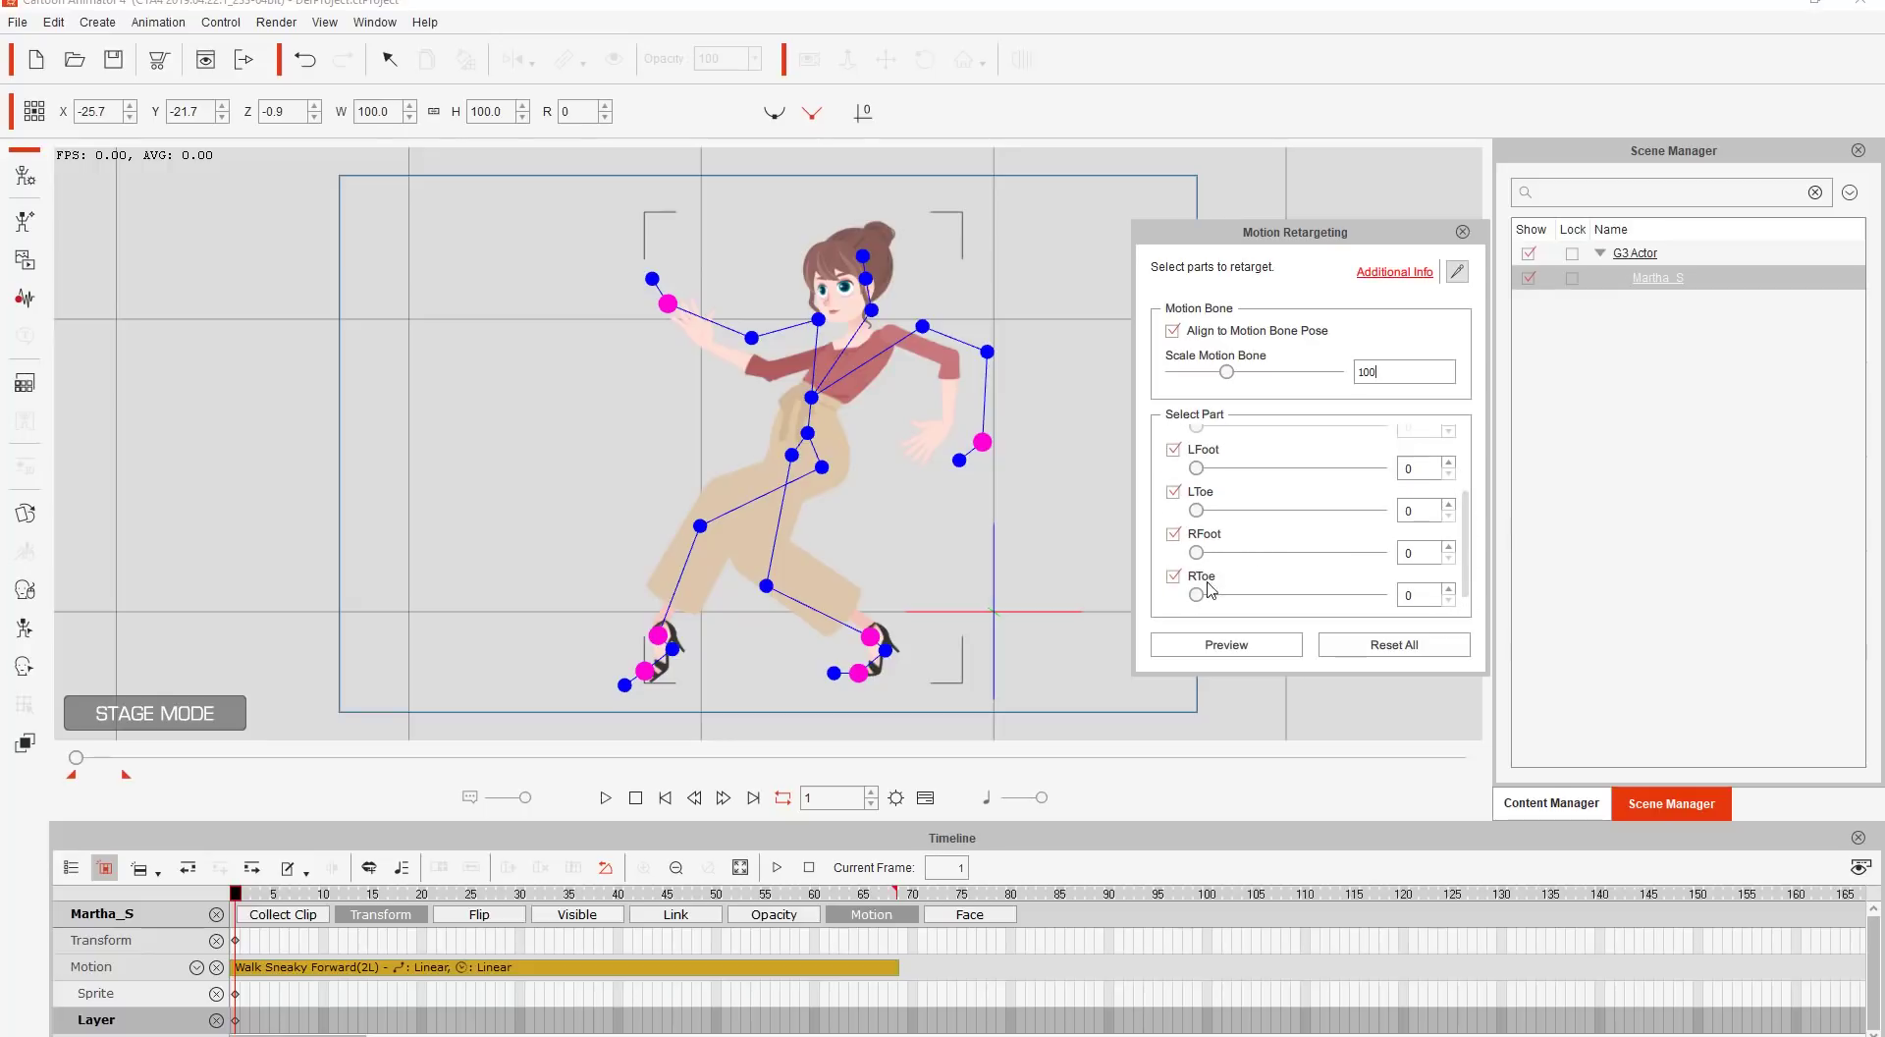
scroll(1472, 460, up, 2)
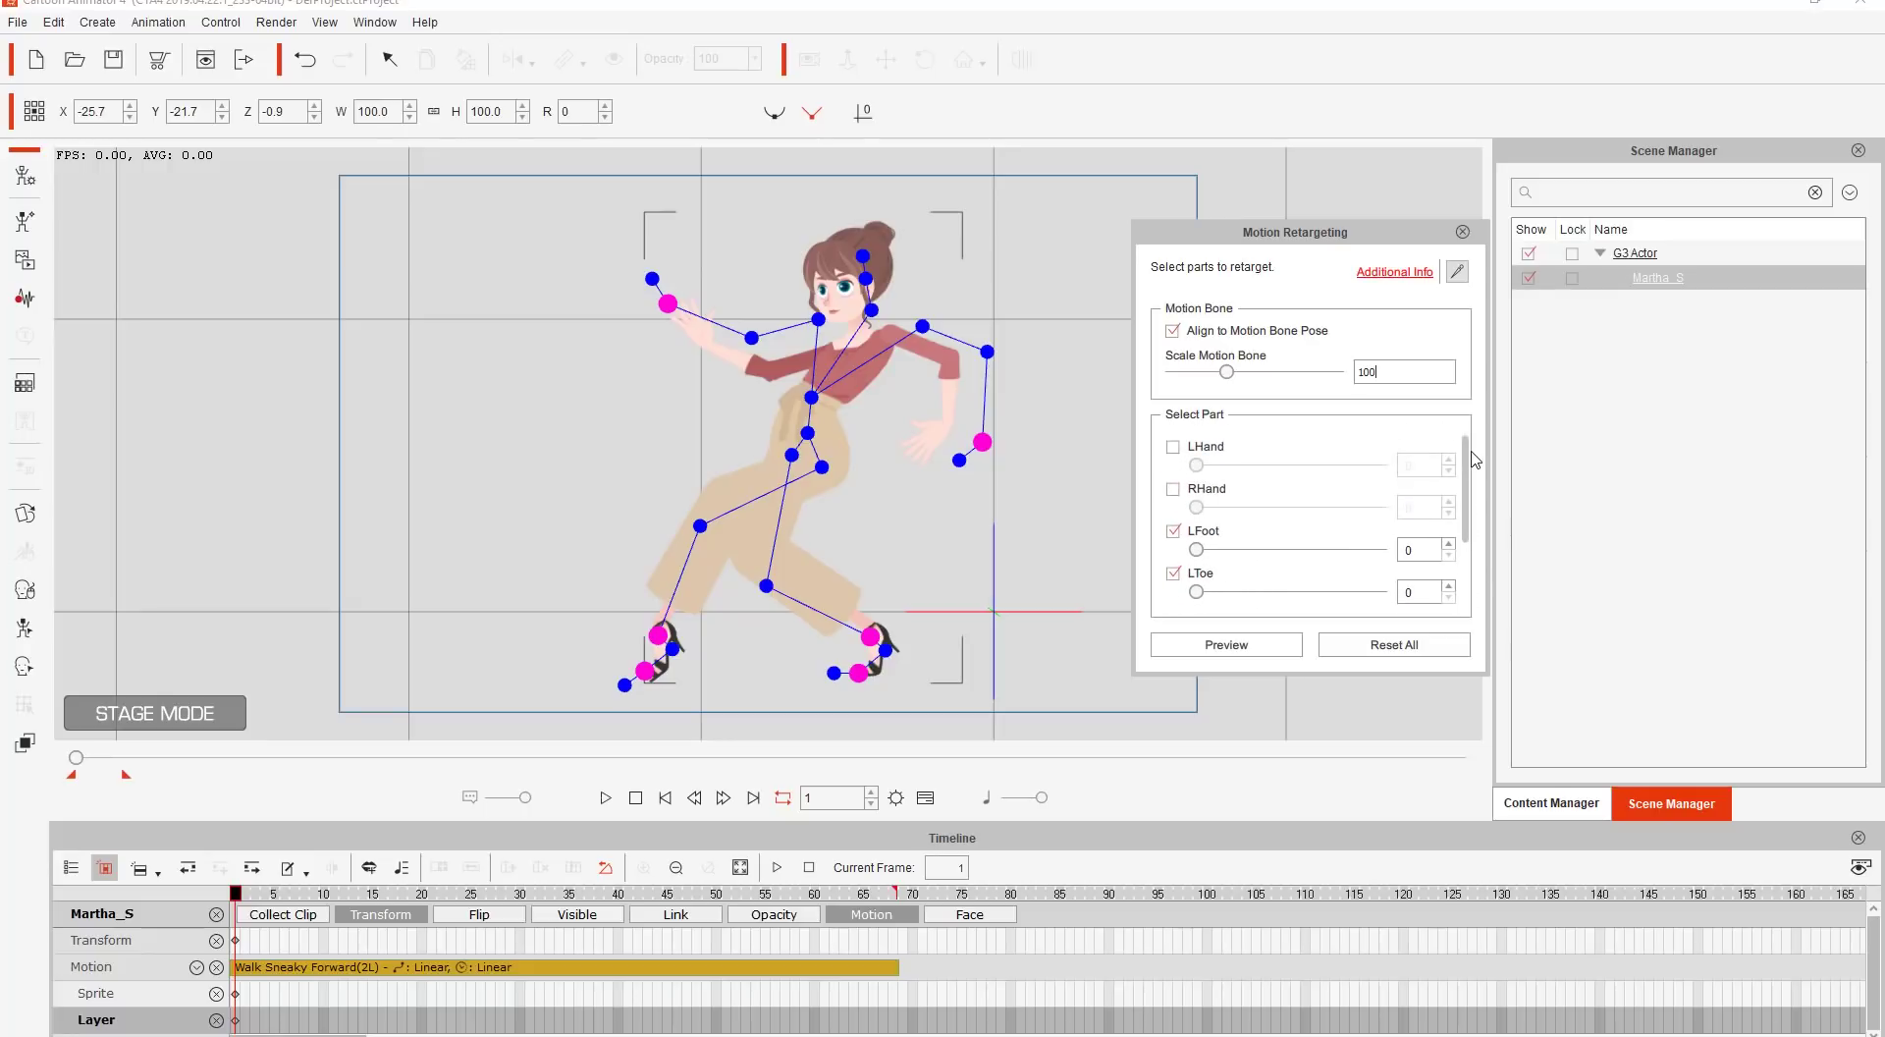
scroll(1477, 537, down, 2)
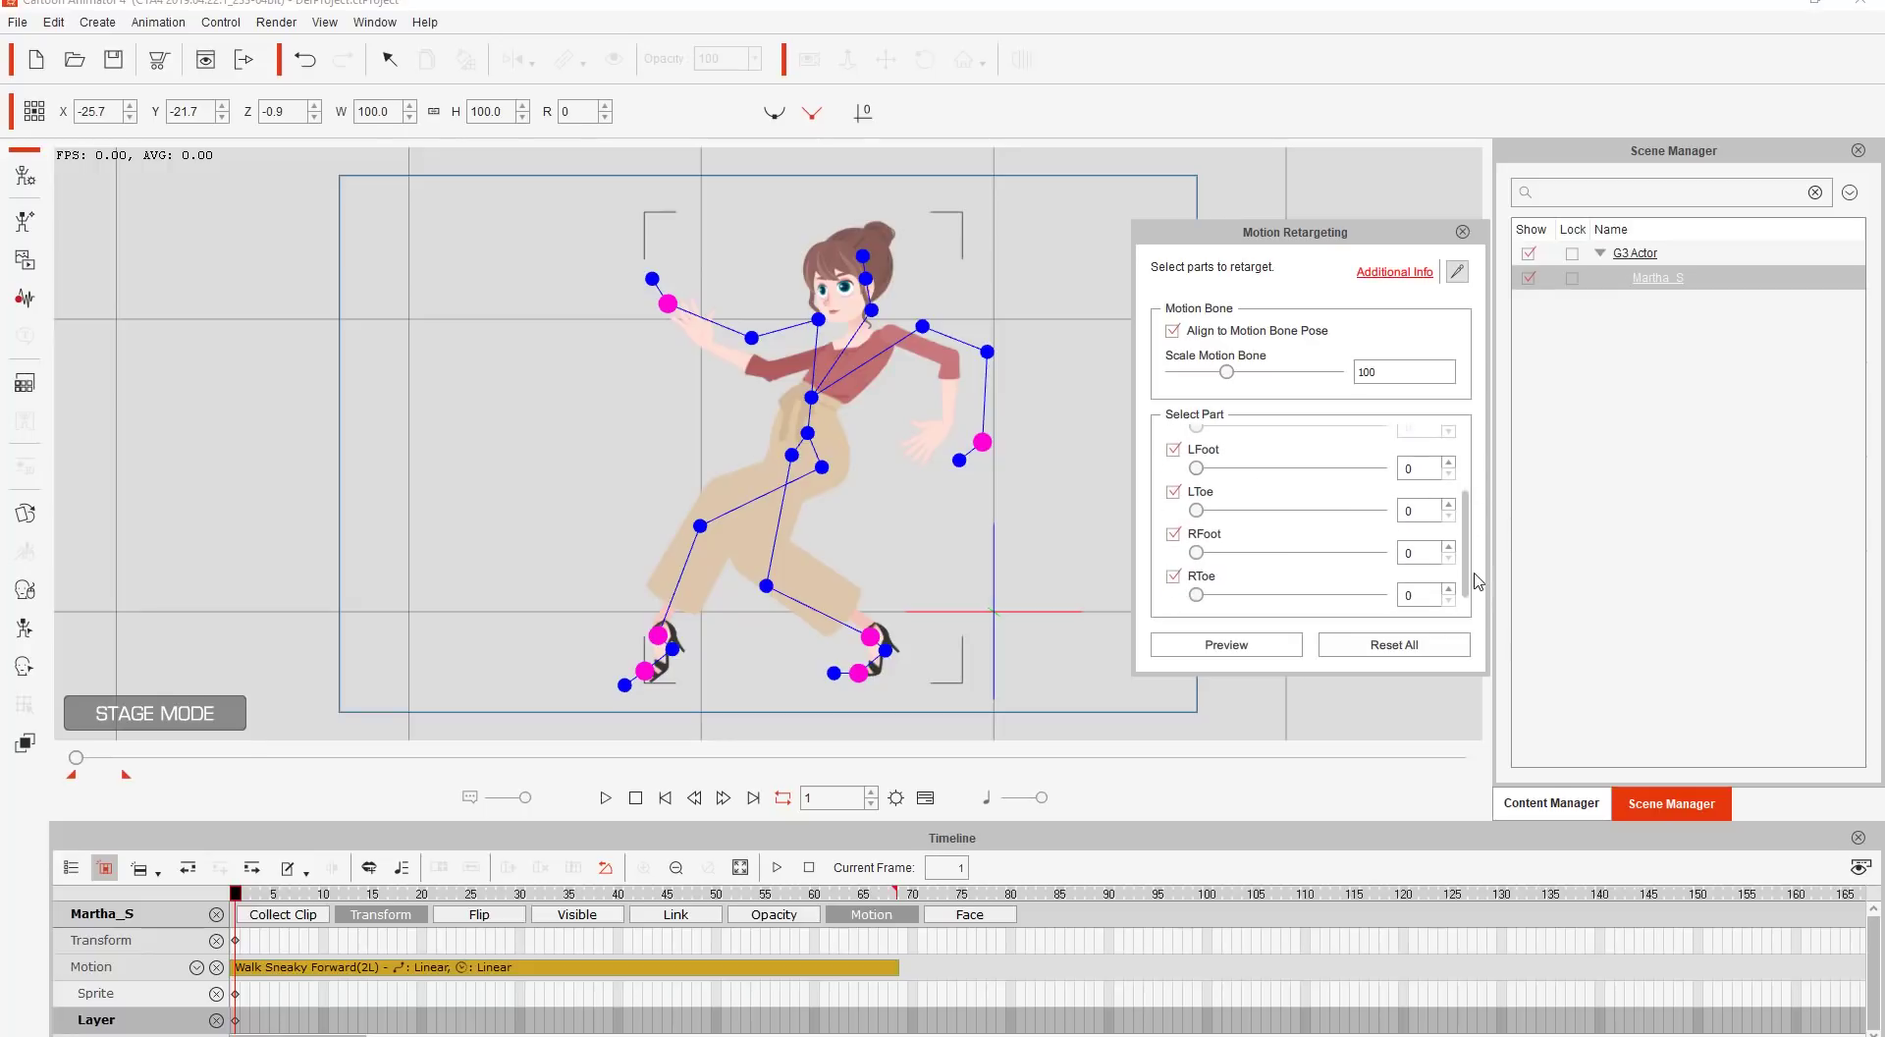
click(1173, 536)
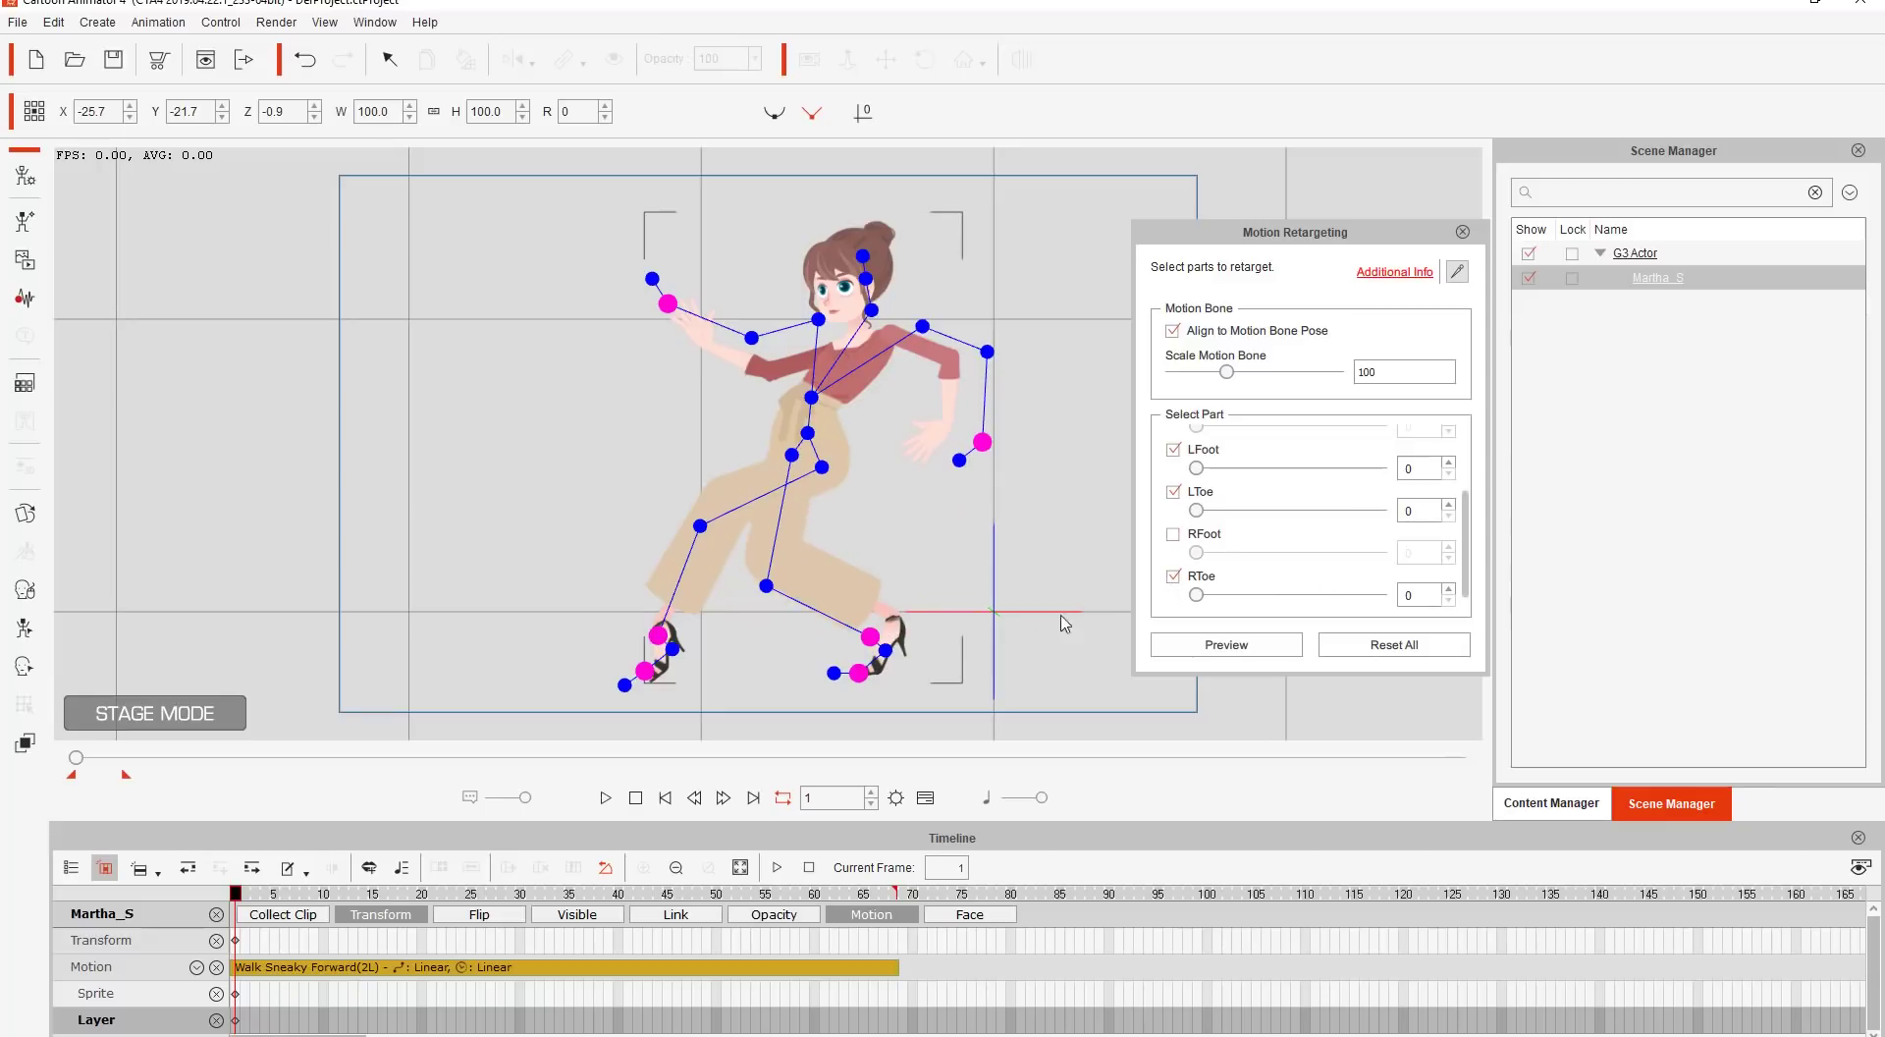
click(1173, 577)
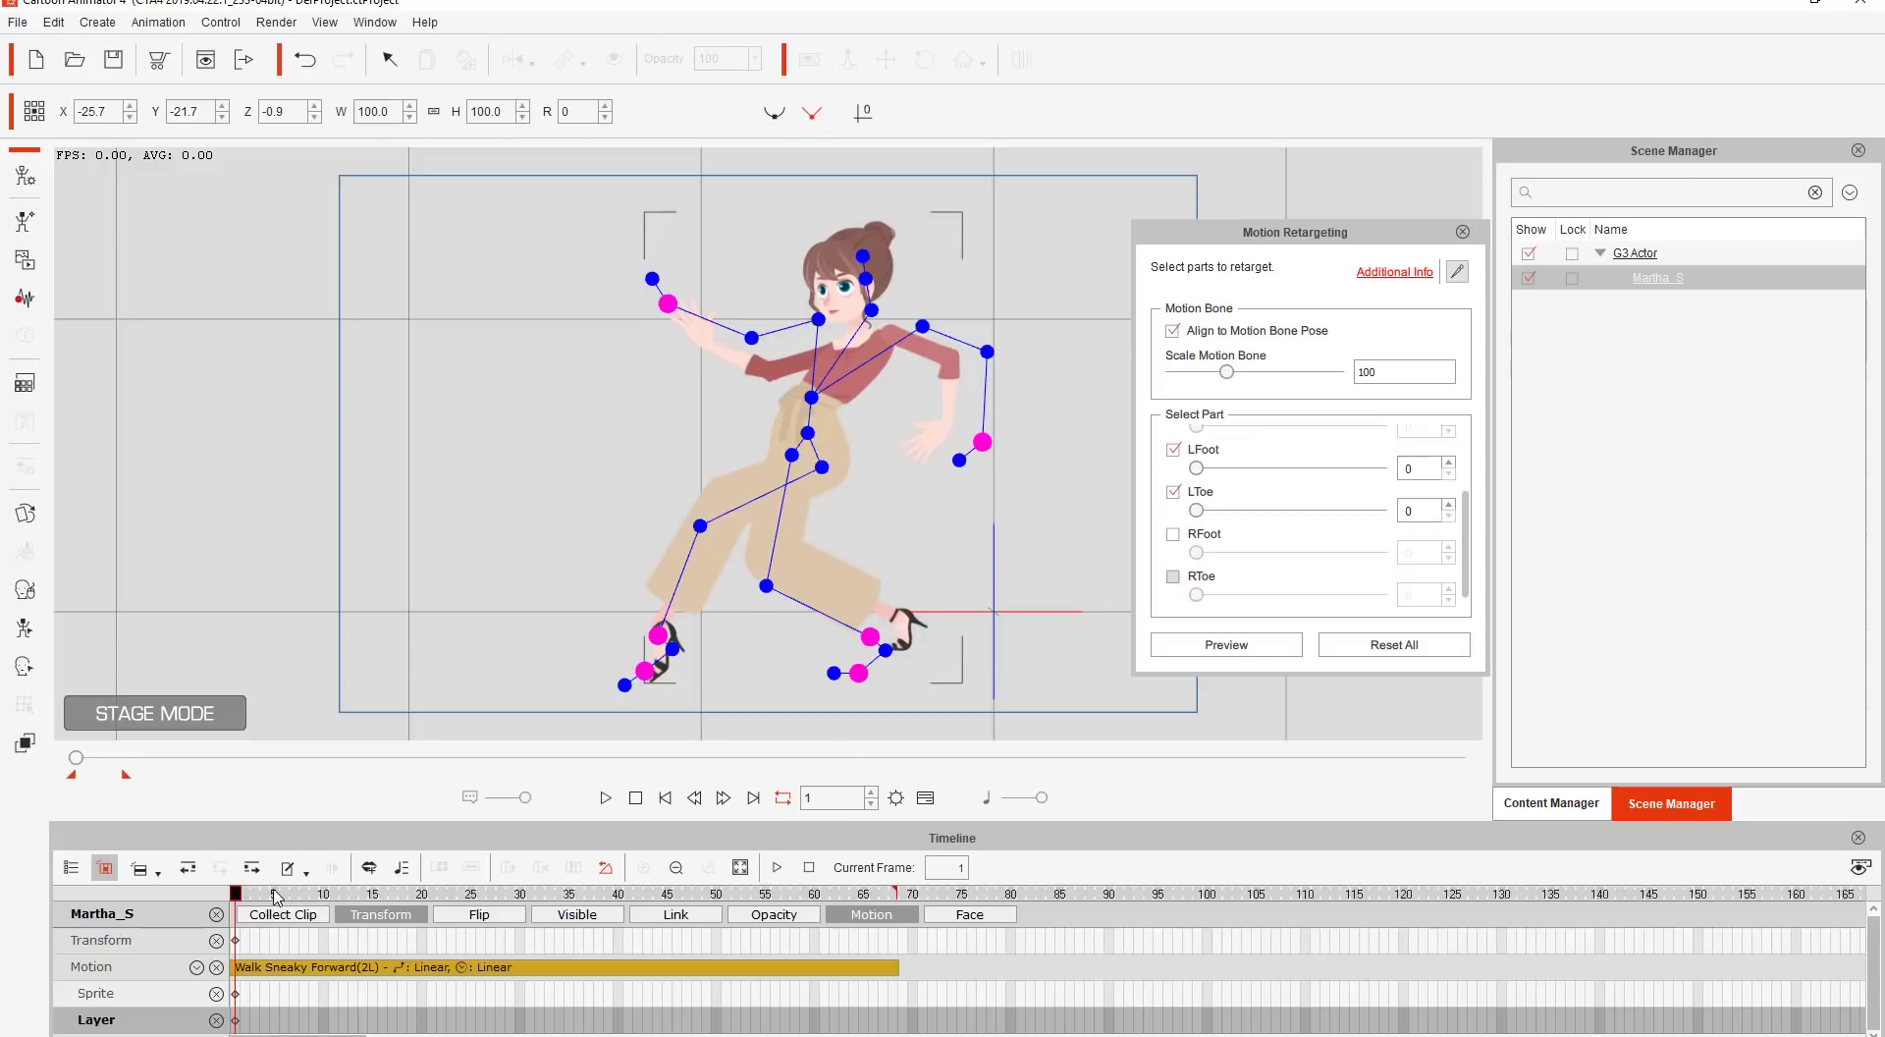
Scrub the sneaky walk to frame 46 and inspect the woman's feet against the motion bones up close.
drag(276, 895, 619, 897)
click(731, 894)
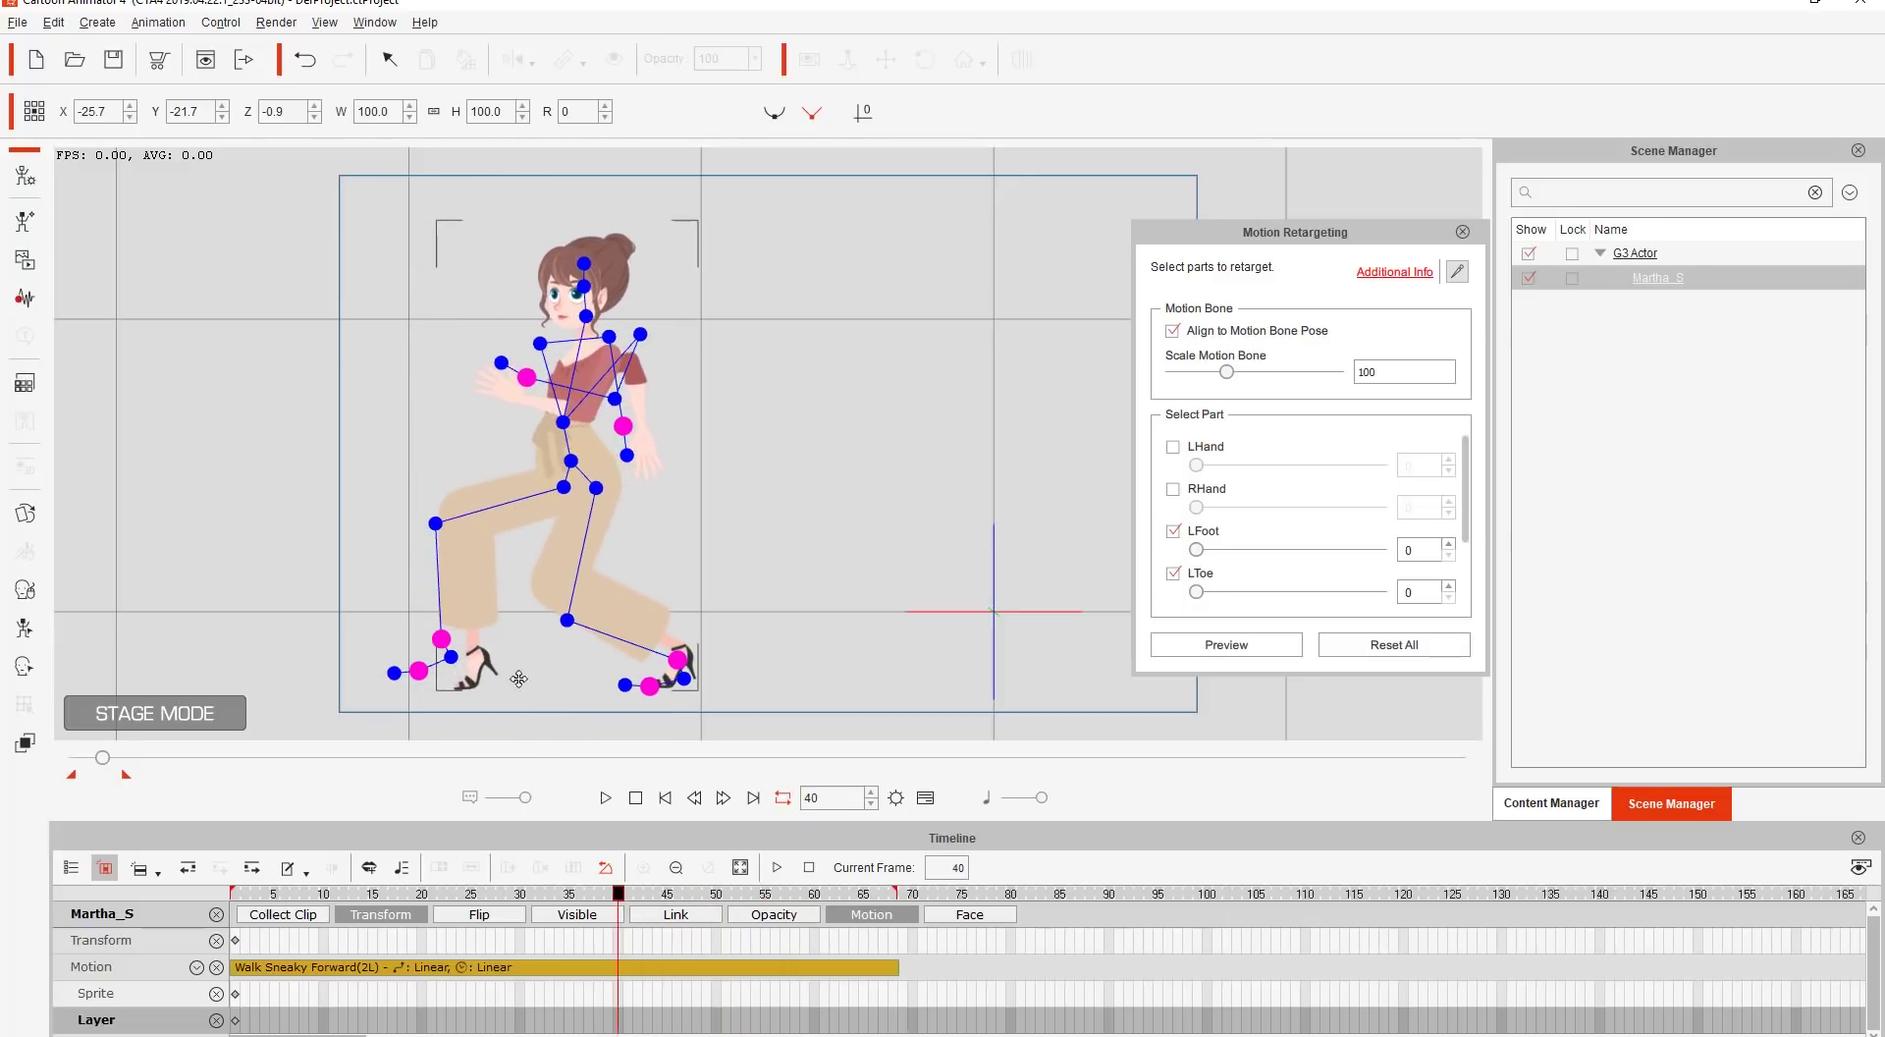
drag(518, 678, 723, 375)
click(640, 894)
mouse_move(702, 895)
mouse_down()
mouse_move(797, 895)
mouse_move(546, 895)
mouse_move(822, 883)
mouse_move(566, 875)
mouse_move(743, 871)
mouse_move(682, 869)
mouse_up()
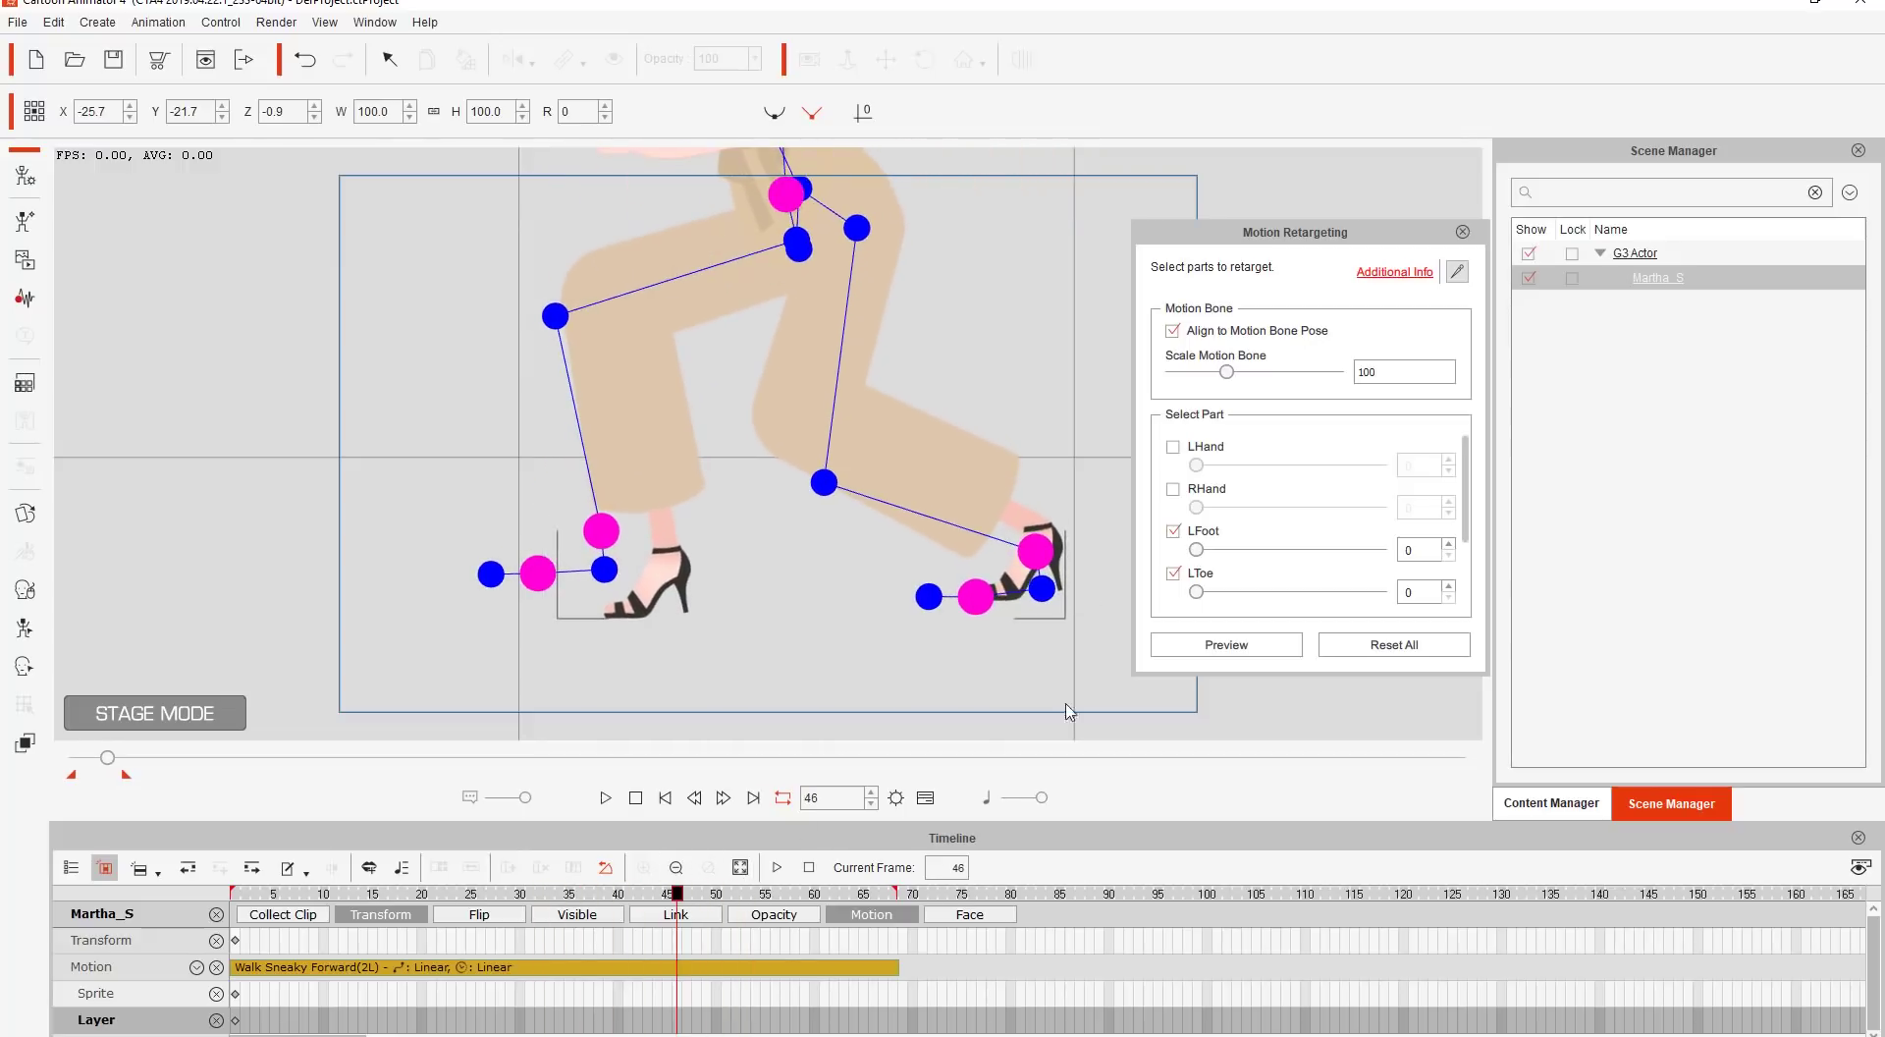
Turn retargeting back on for the RFoot and RToe parts.
drag(1469, 486, 1470, 560)
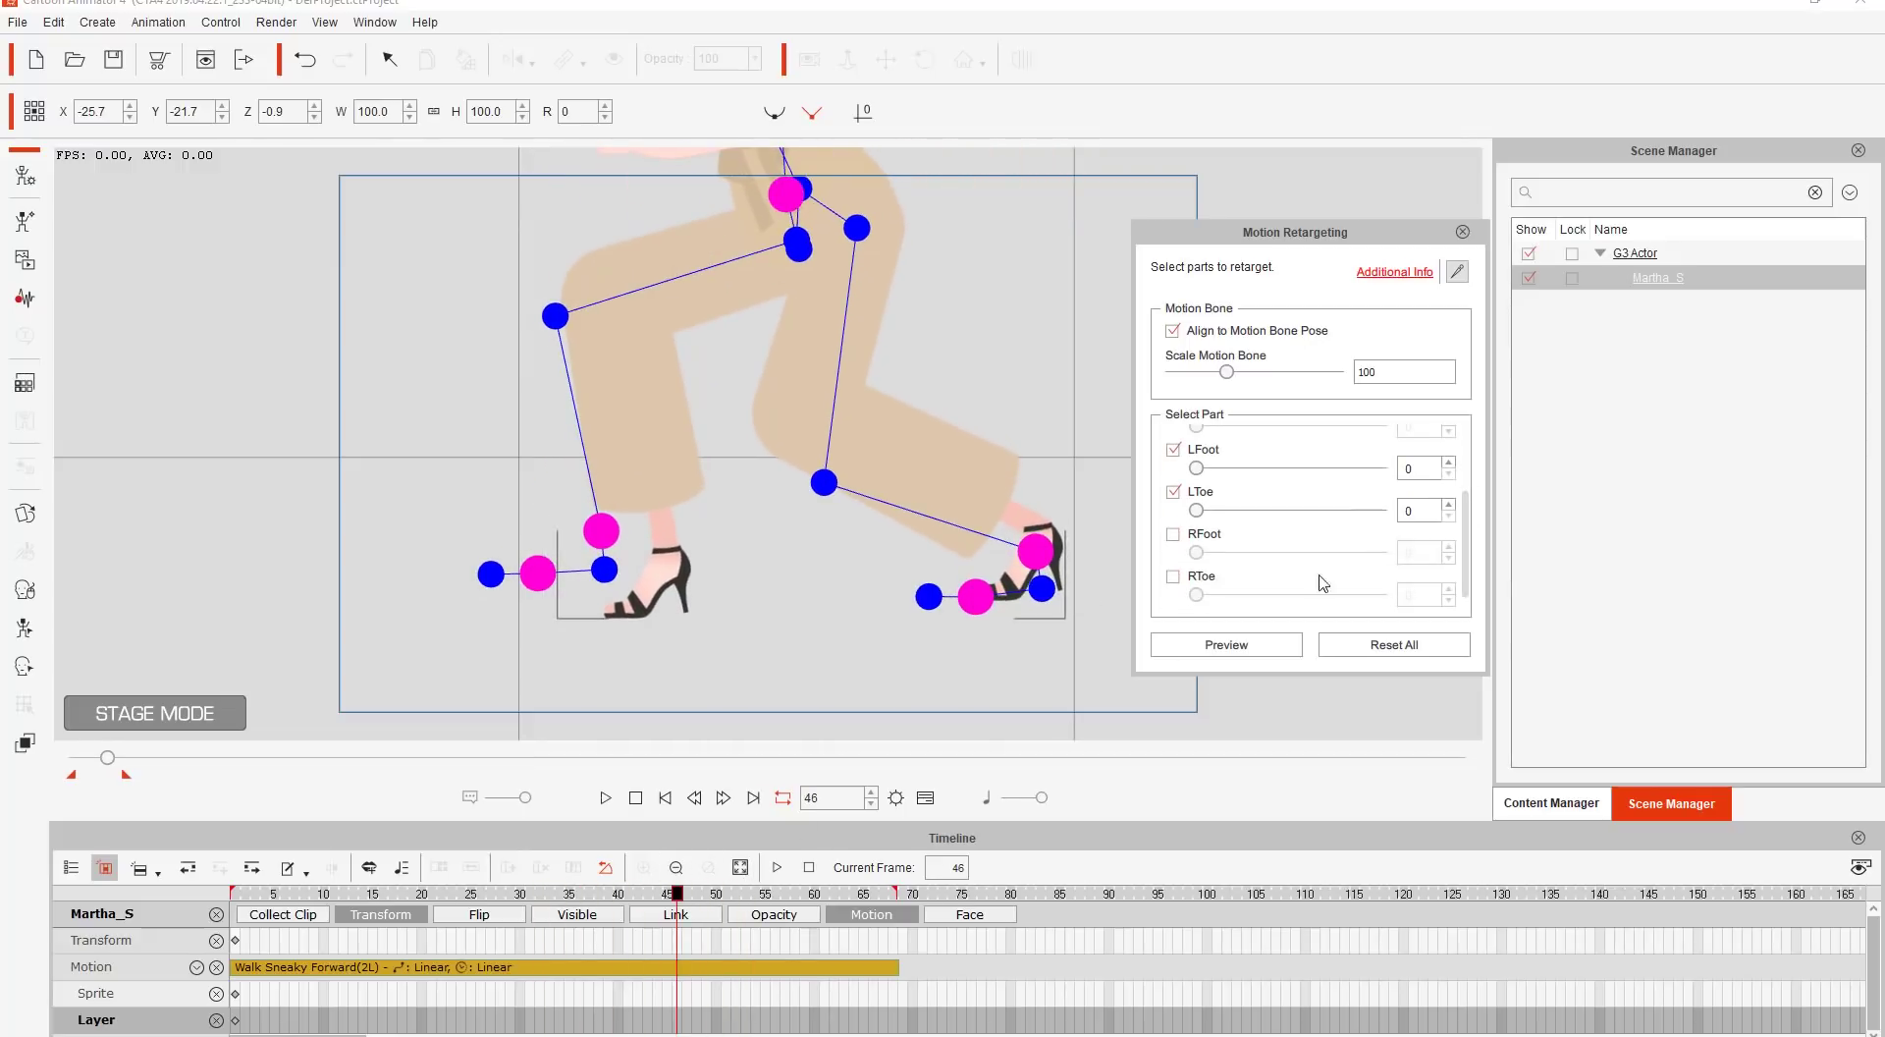
click(1174, 535)
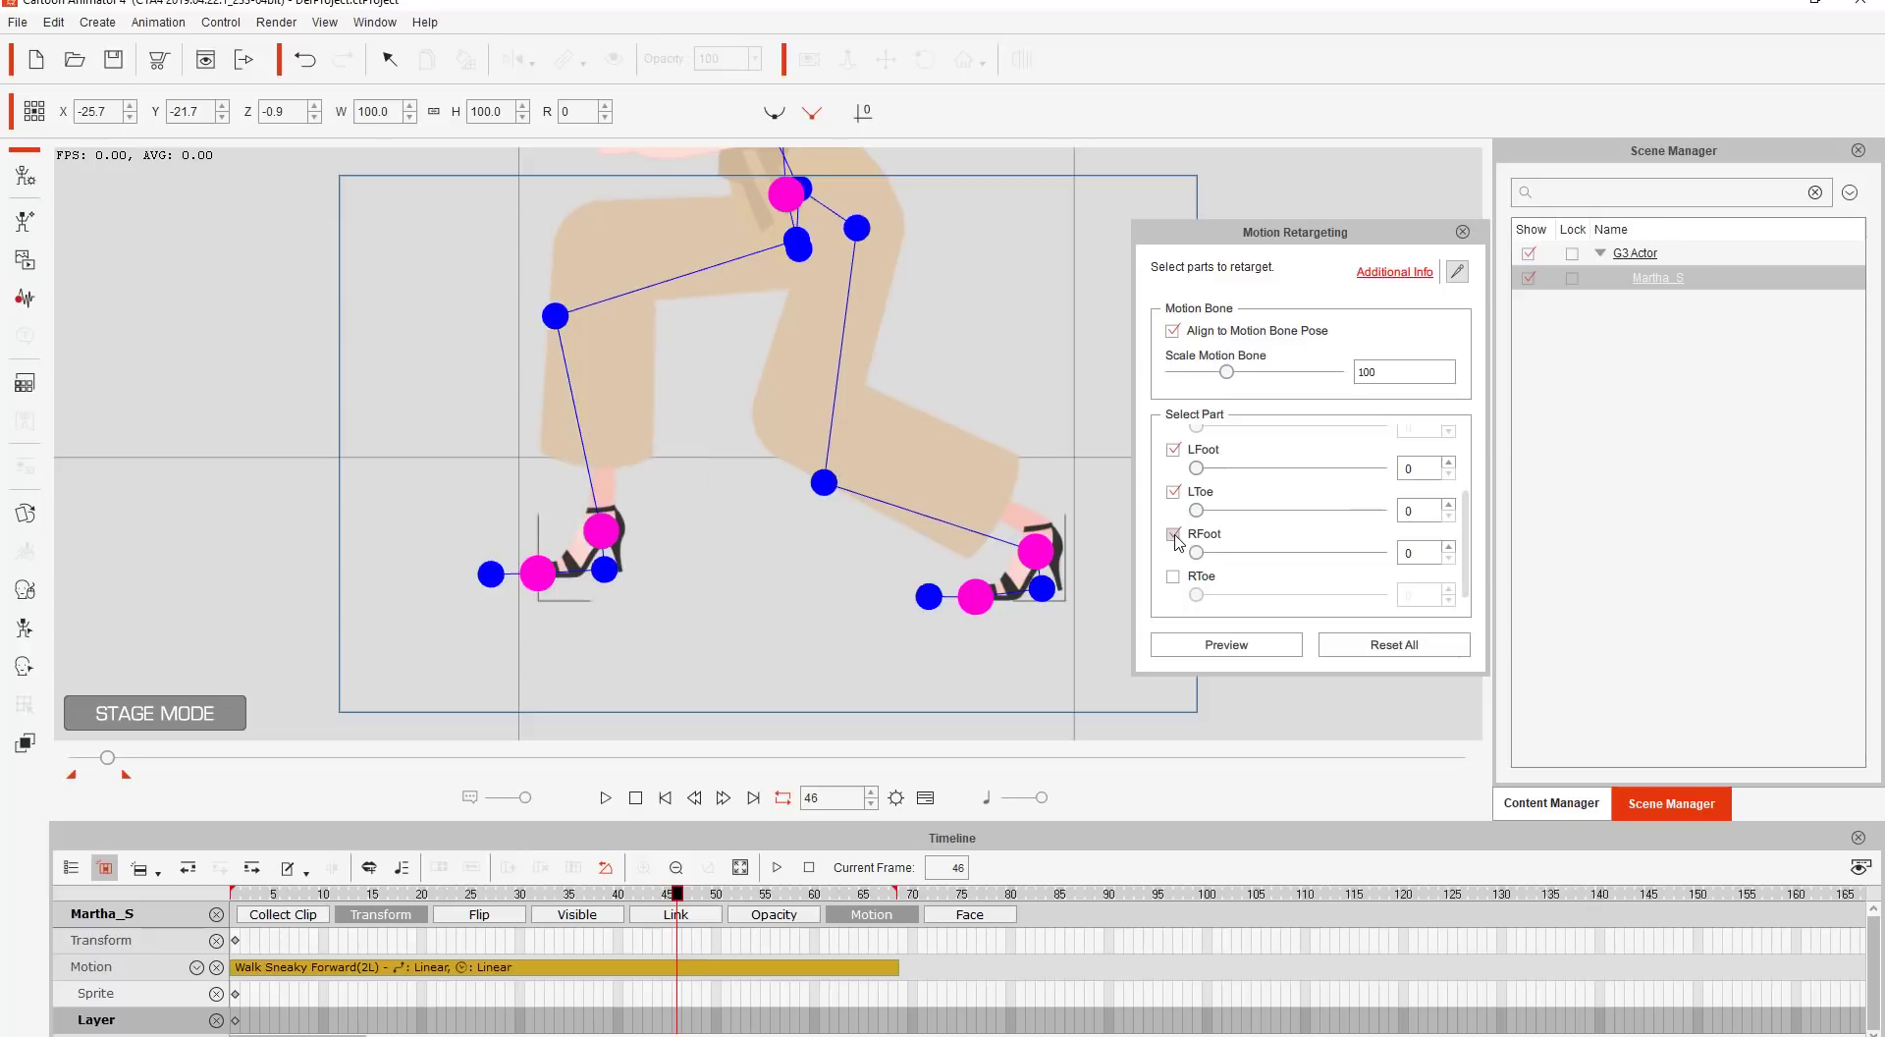
click(1173, 577)
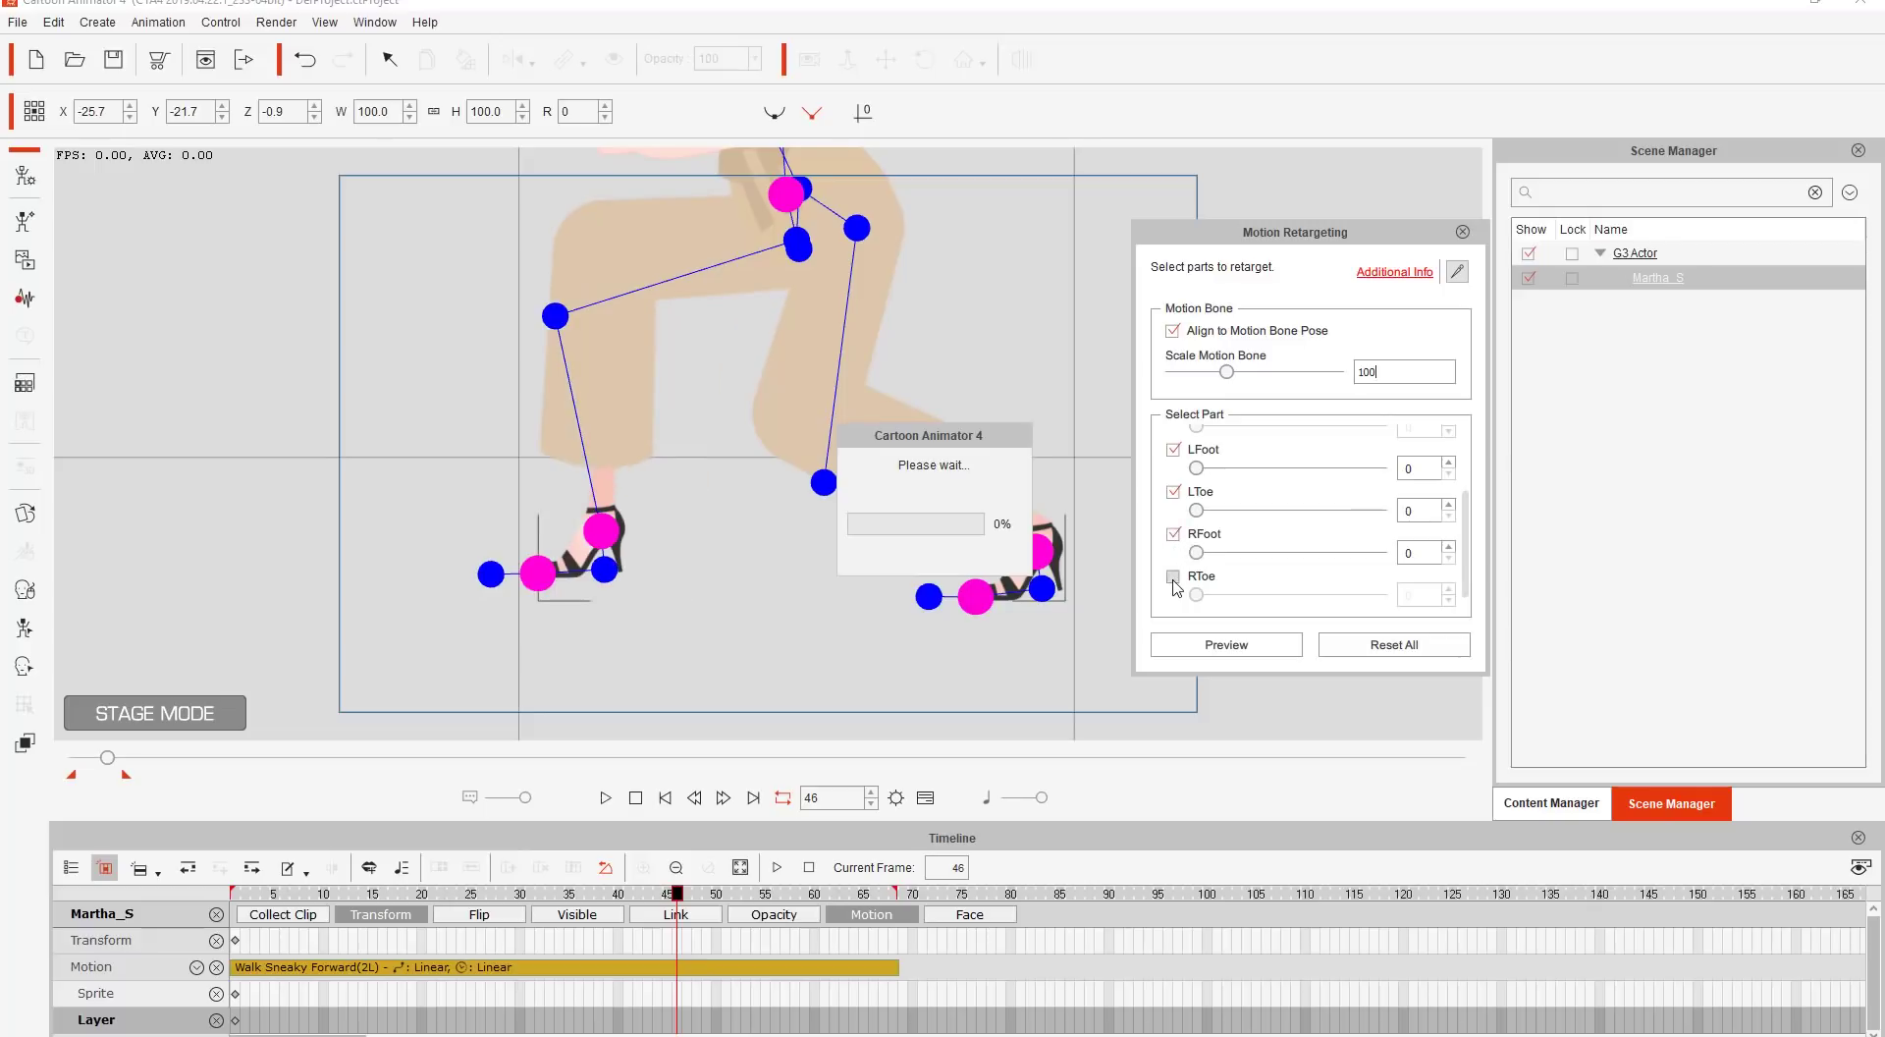
Scrub the walk back to frame 1, bring the whole woman into view and close Motion Retargeting.
drag(664, 897, 218, 918)
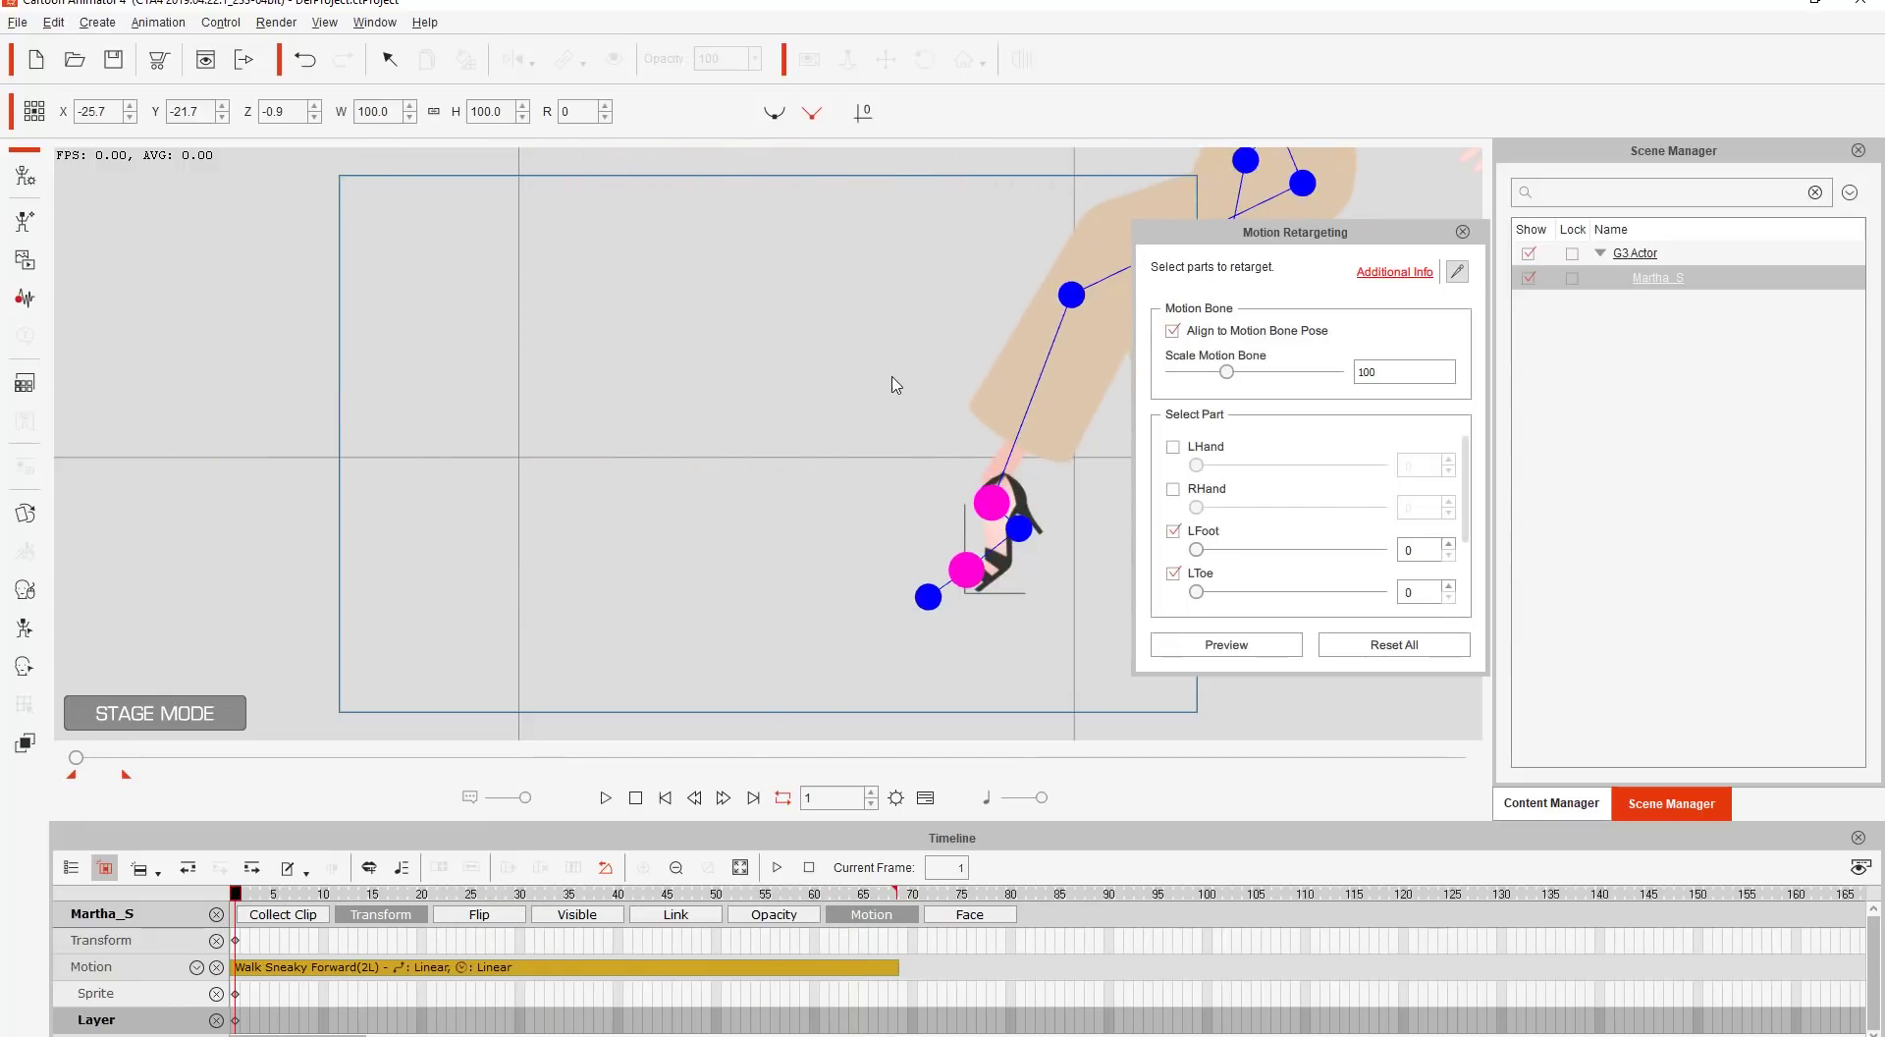
scroll(896, 385, down, 5)
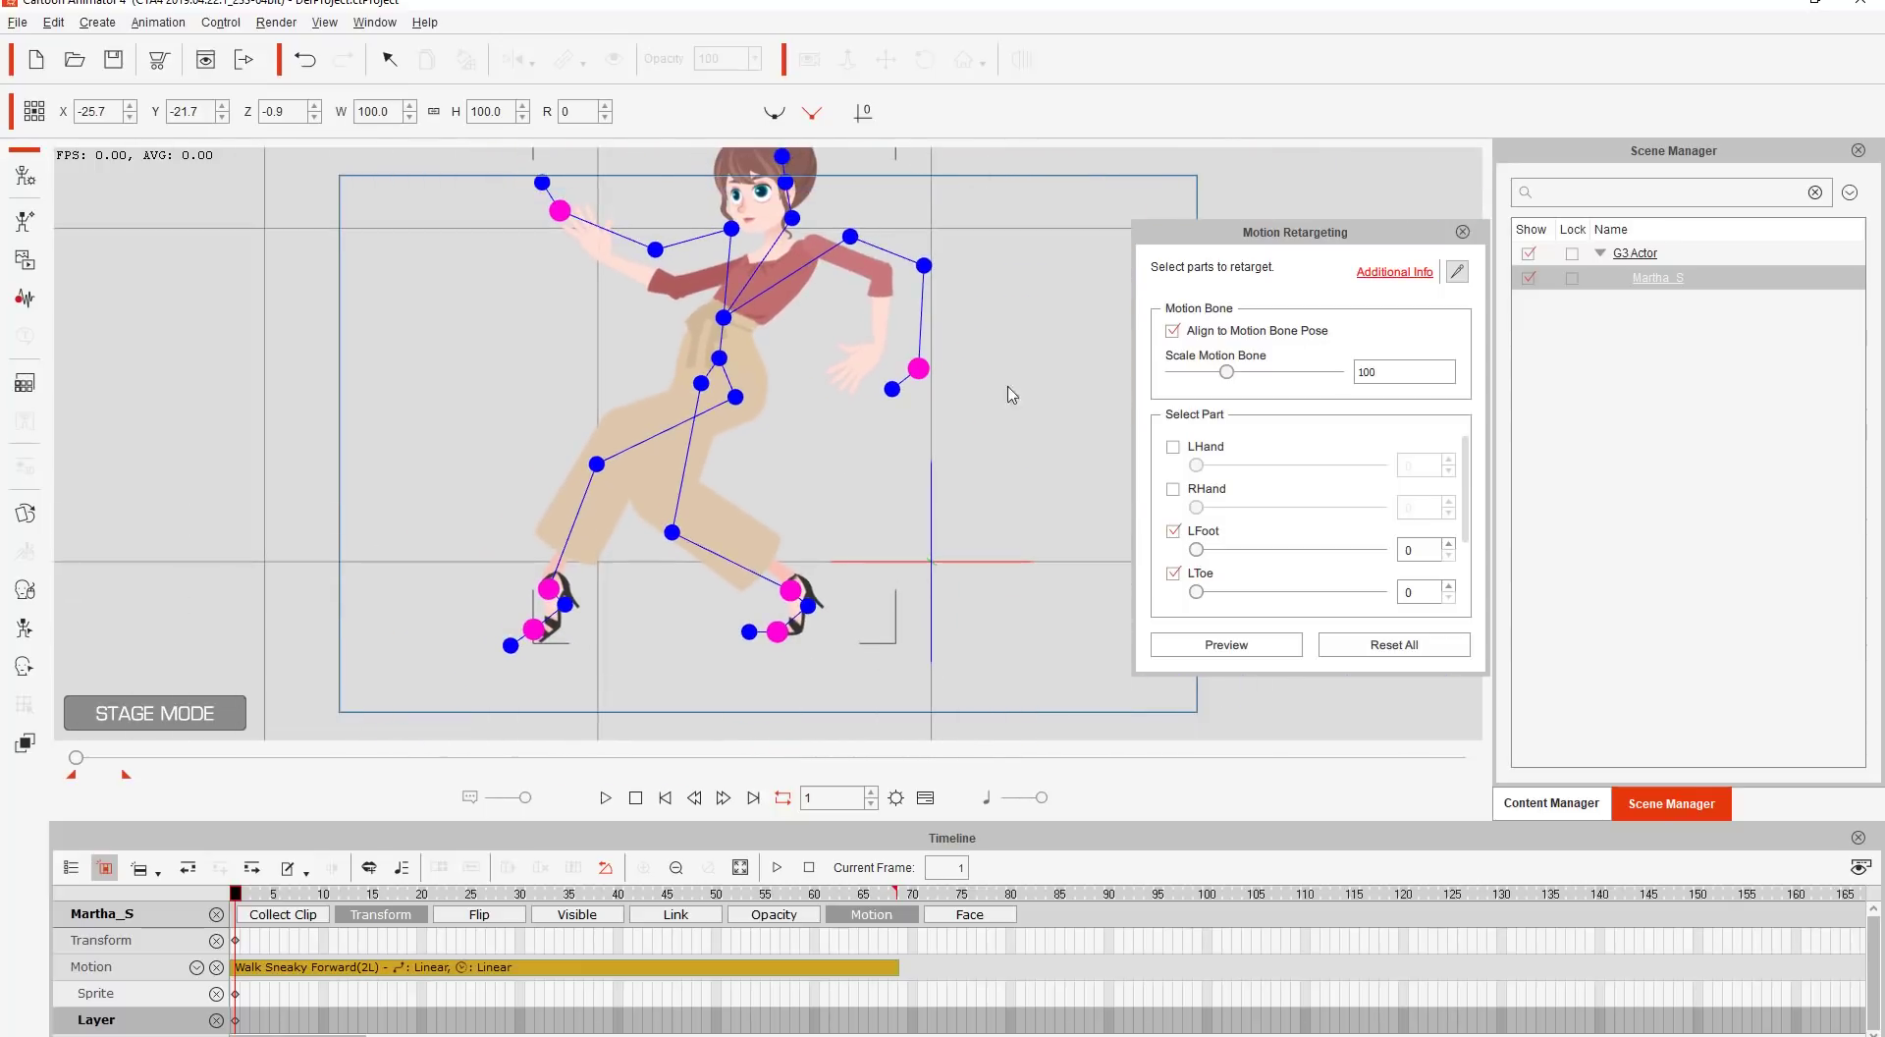
scroll(1011, 393, down, 5)
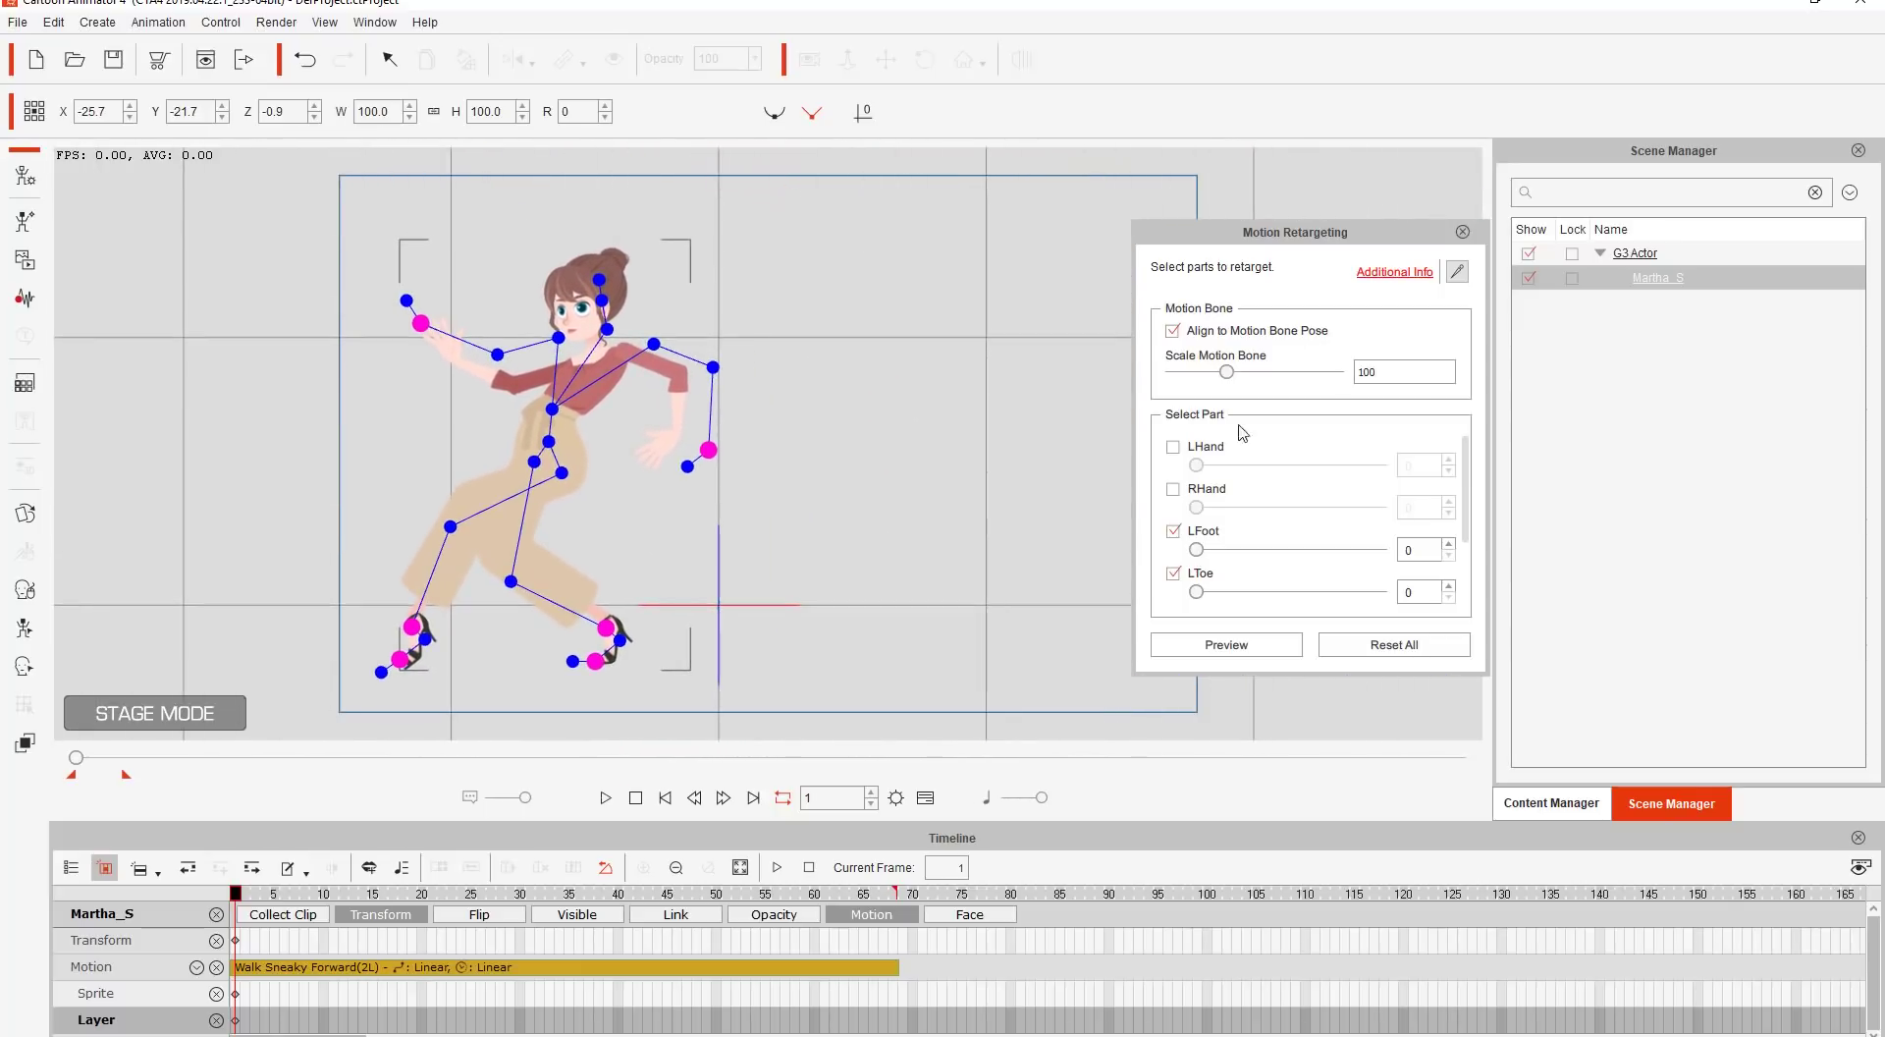
click(1464, 233)
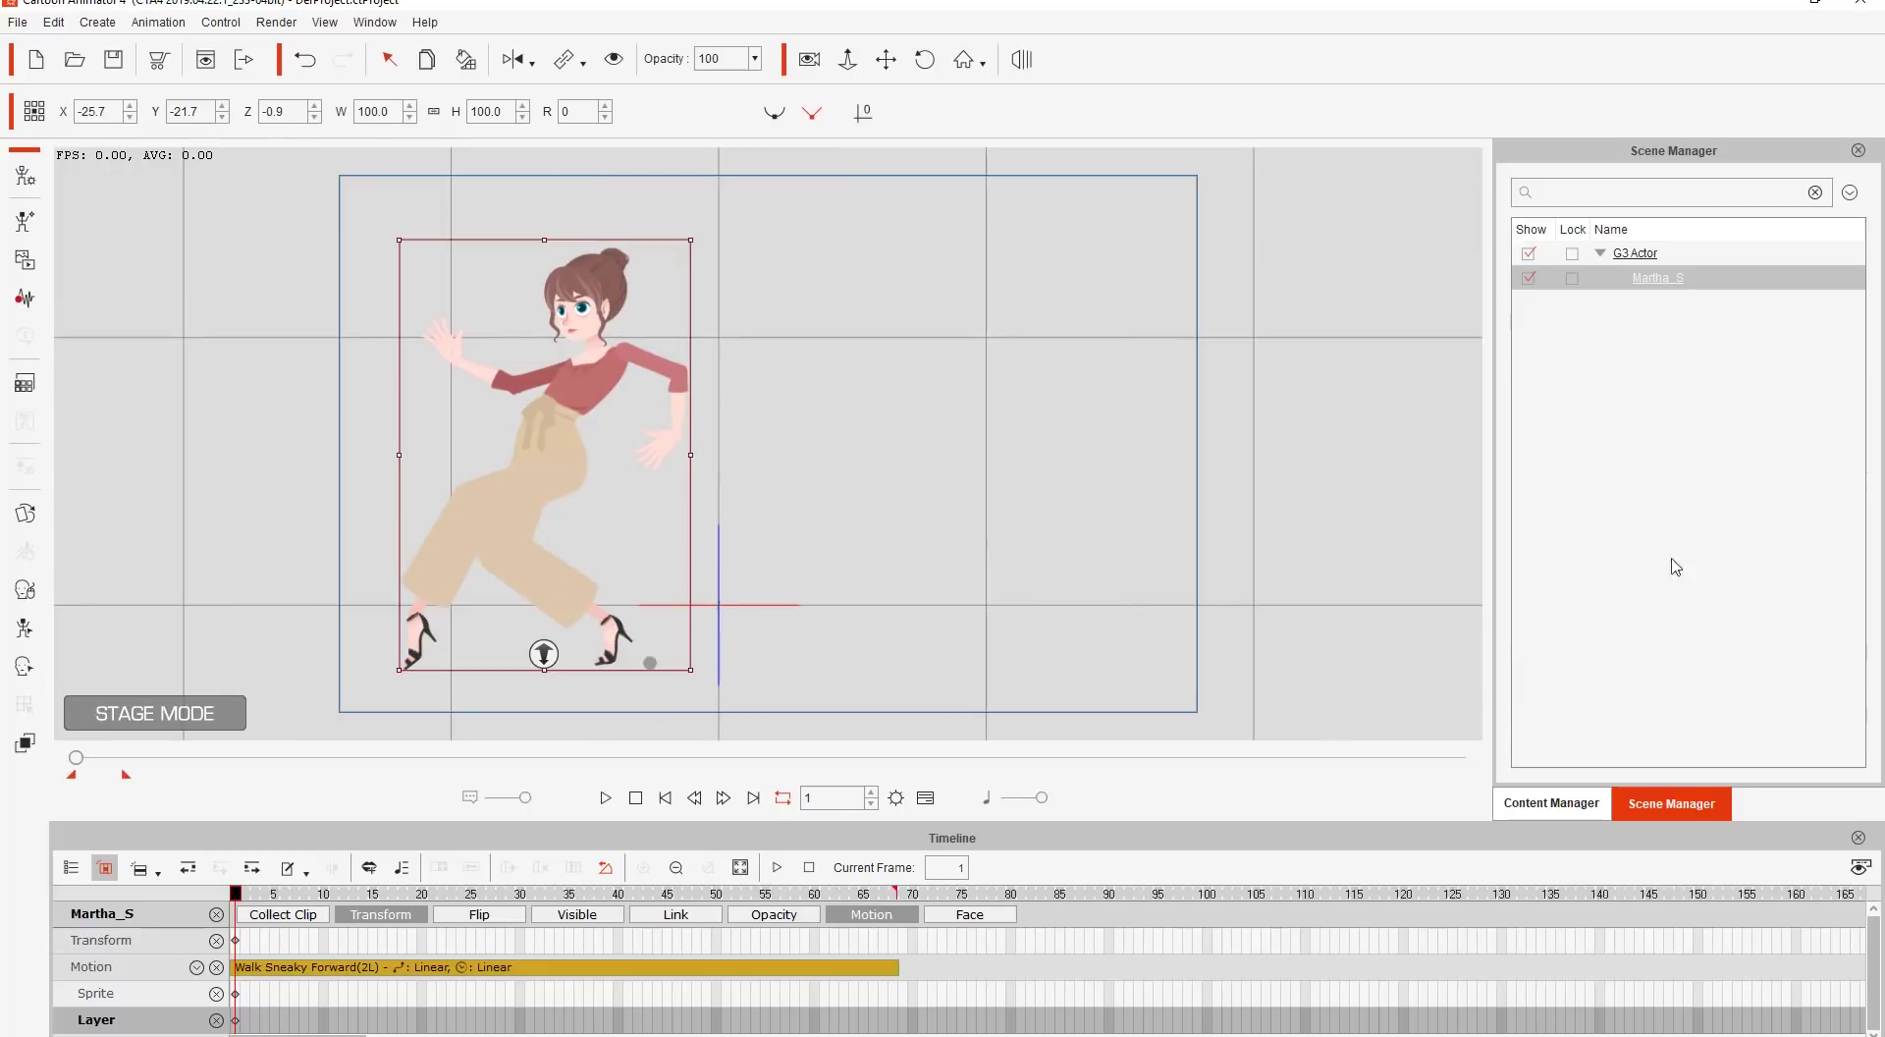
Add the blonde Elastic Folks 01_S character from the G3 human actor templates to the stage beside the woman.
click(1568, 811)
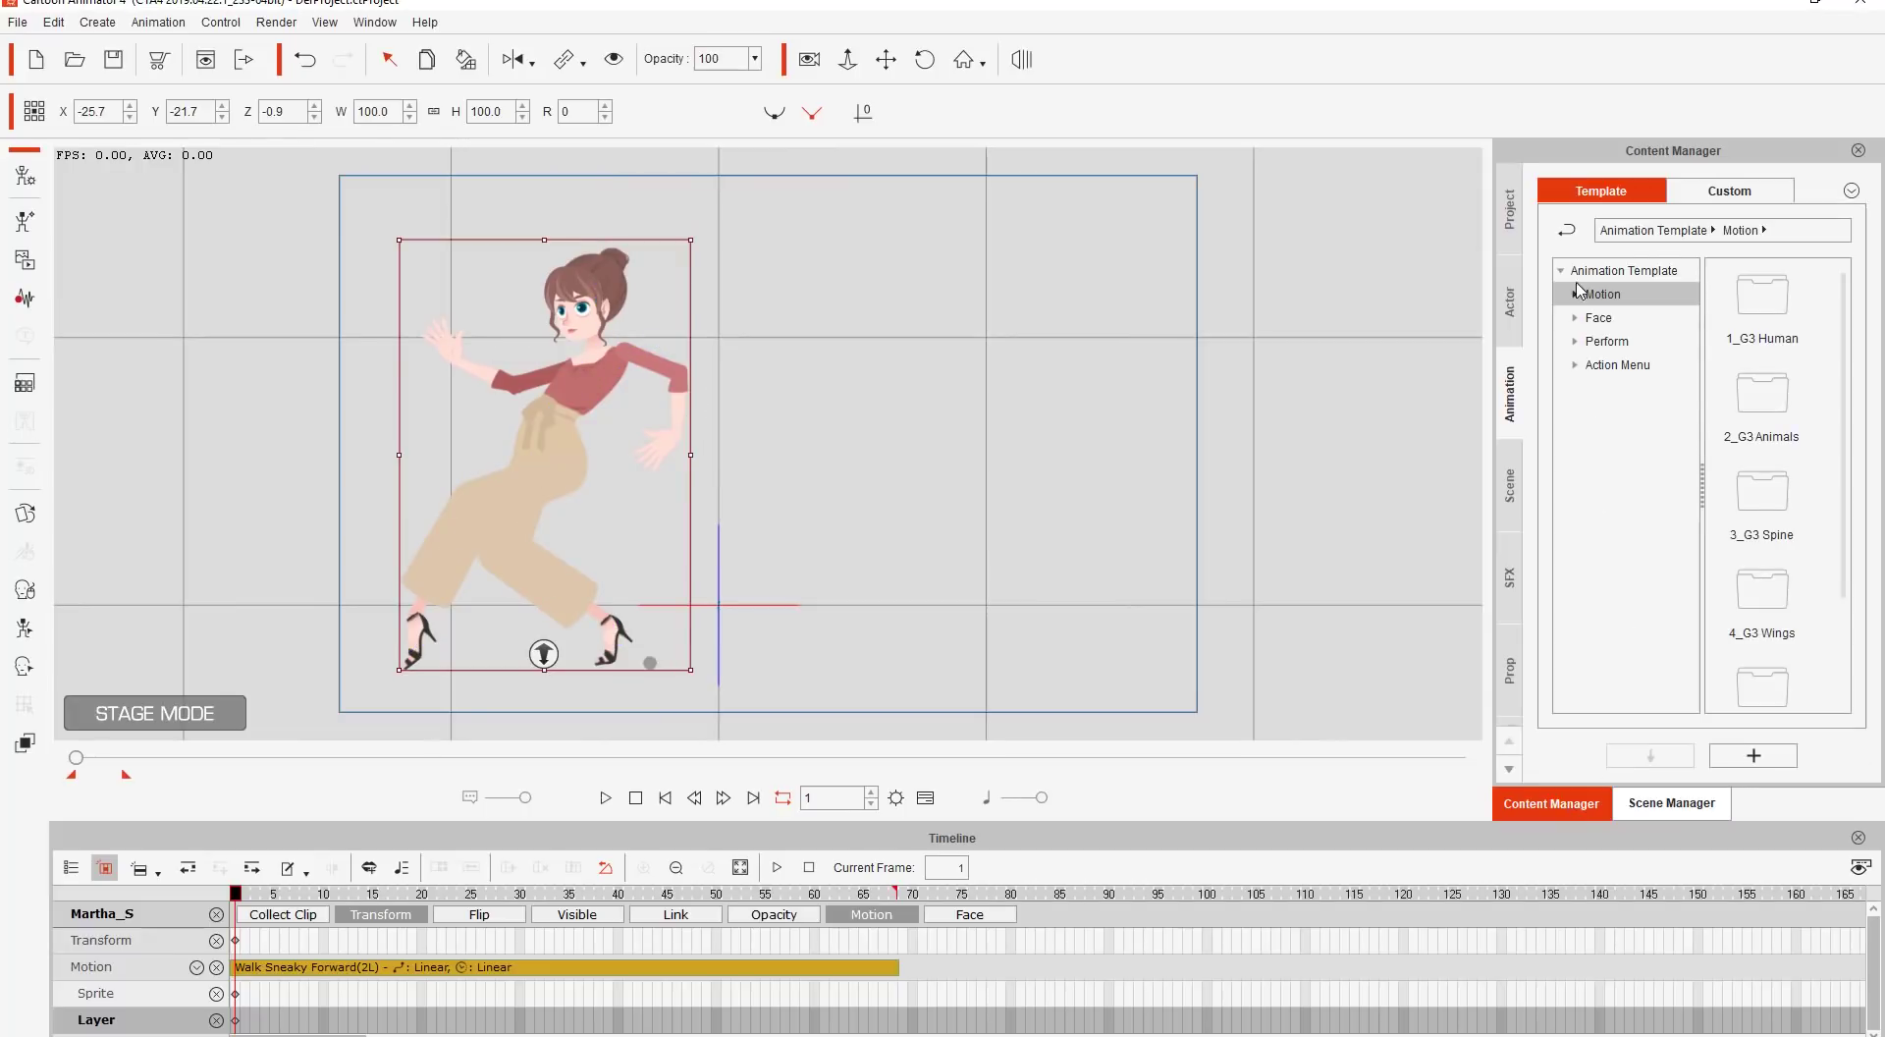
click(1512, 304)
click(1629, 320)
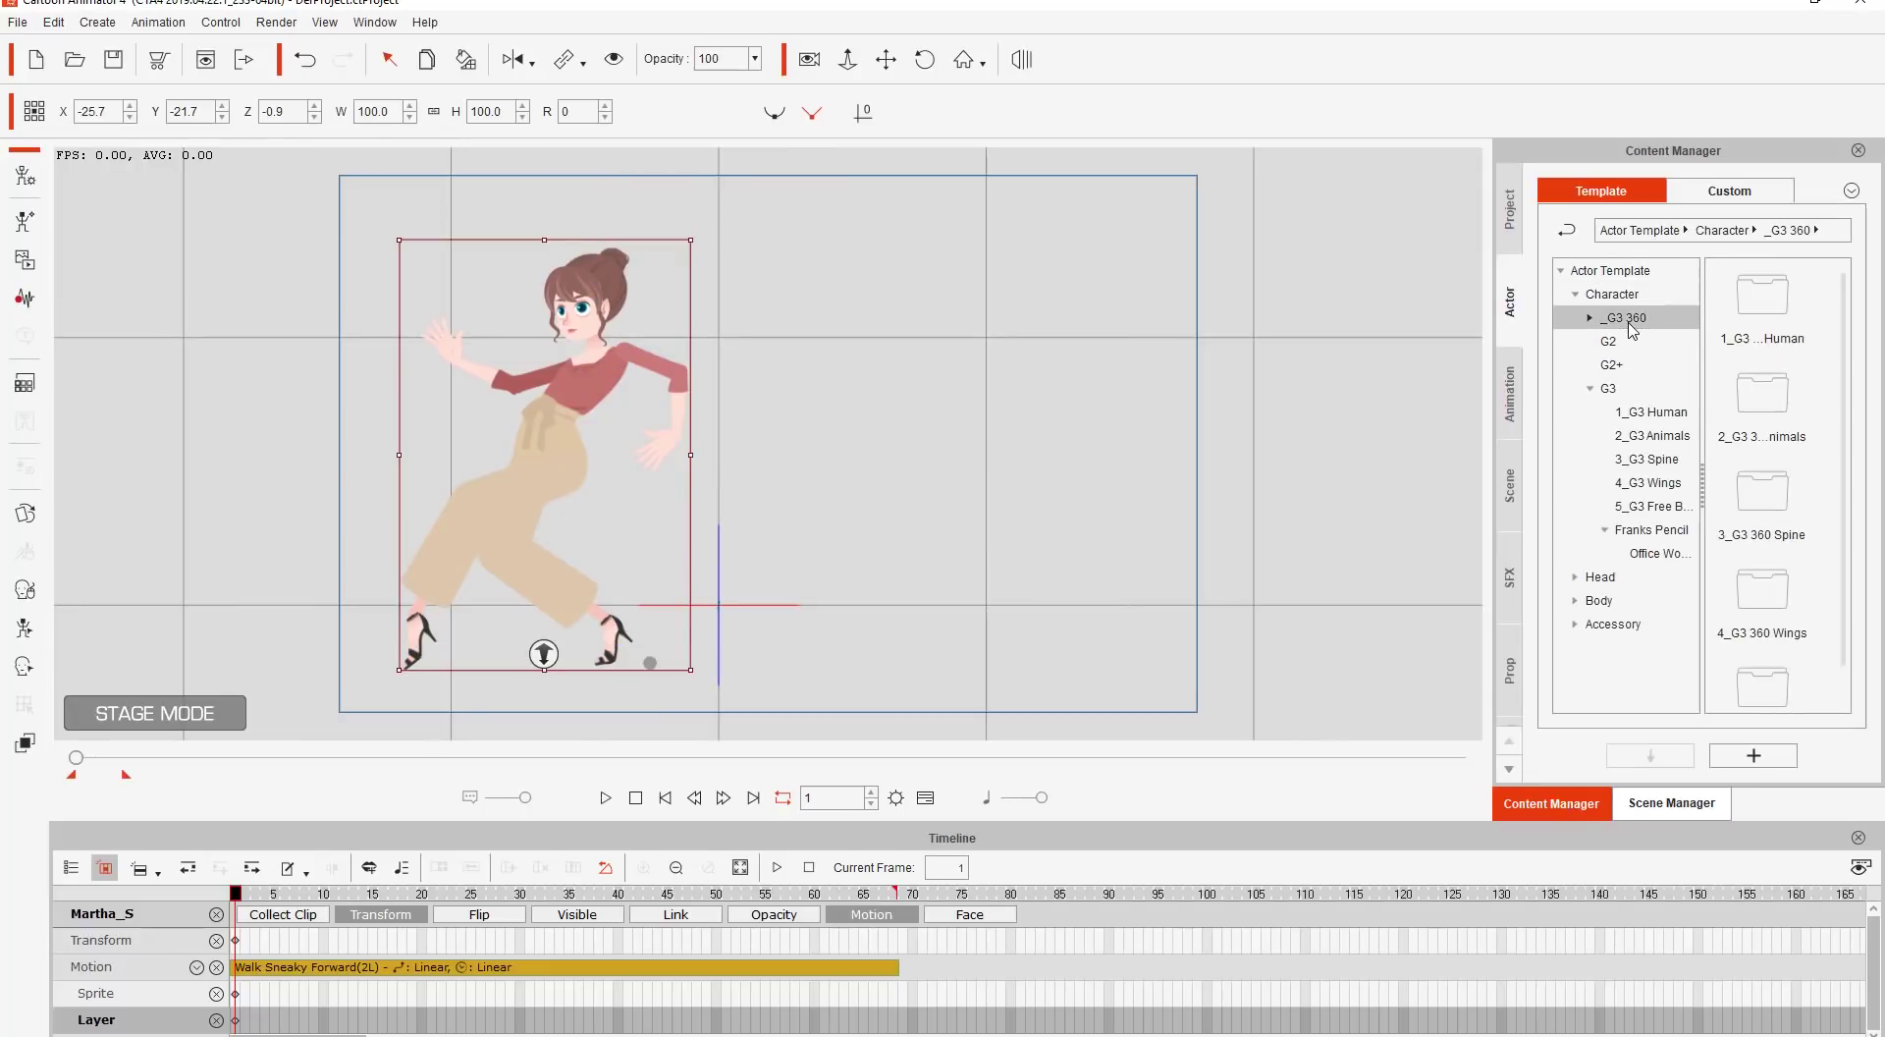
double_click(1764, 331)
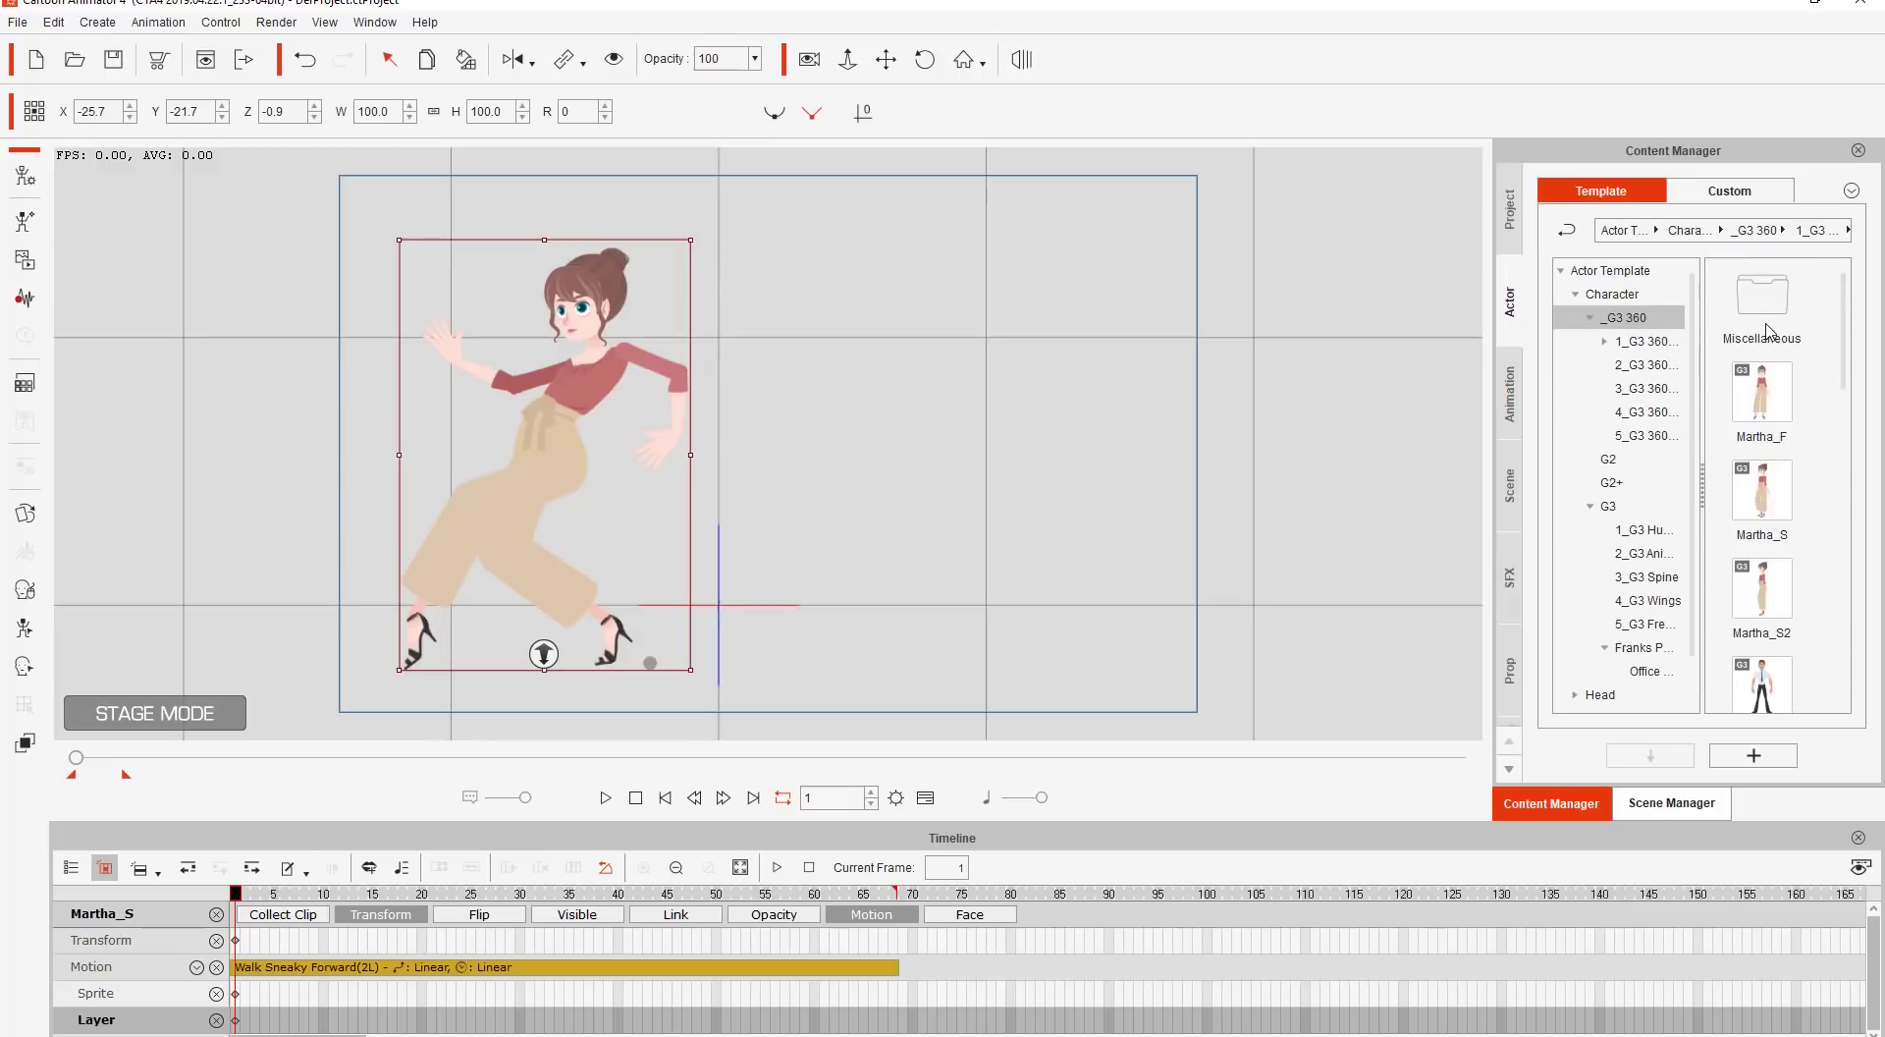
click(1629, 529)
drag(1844, 312, 1830, 386)
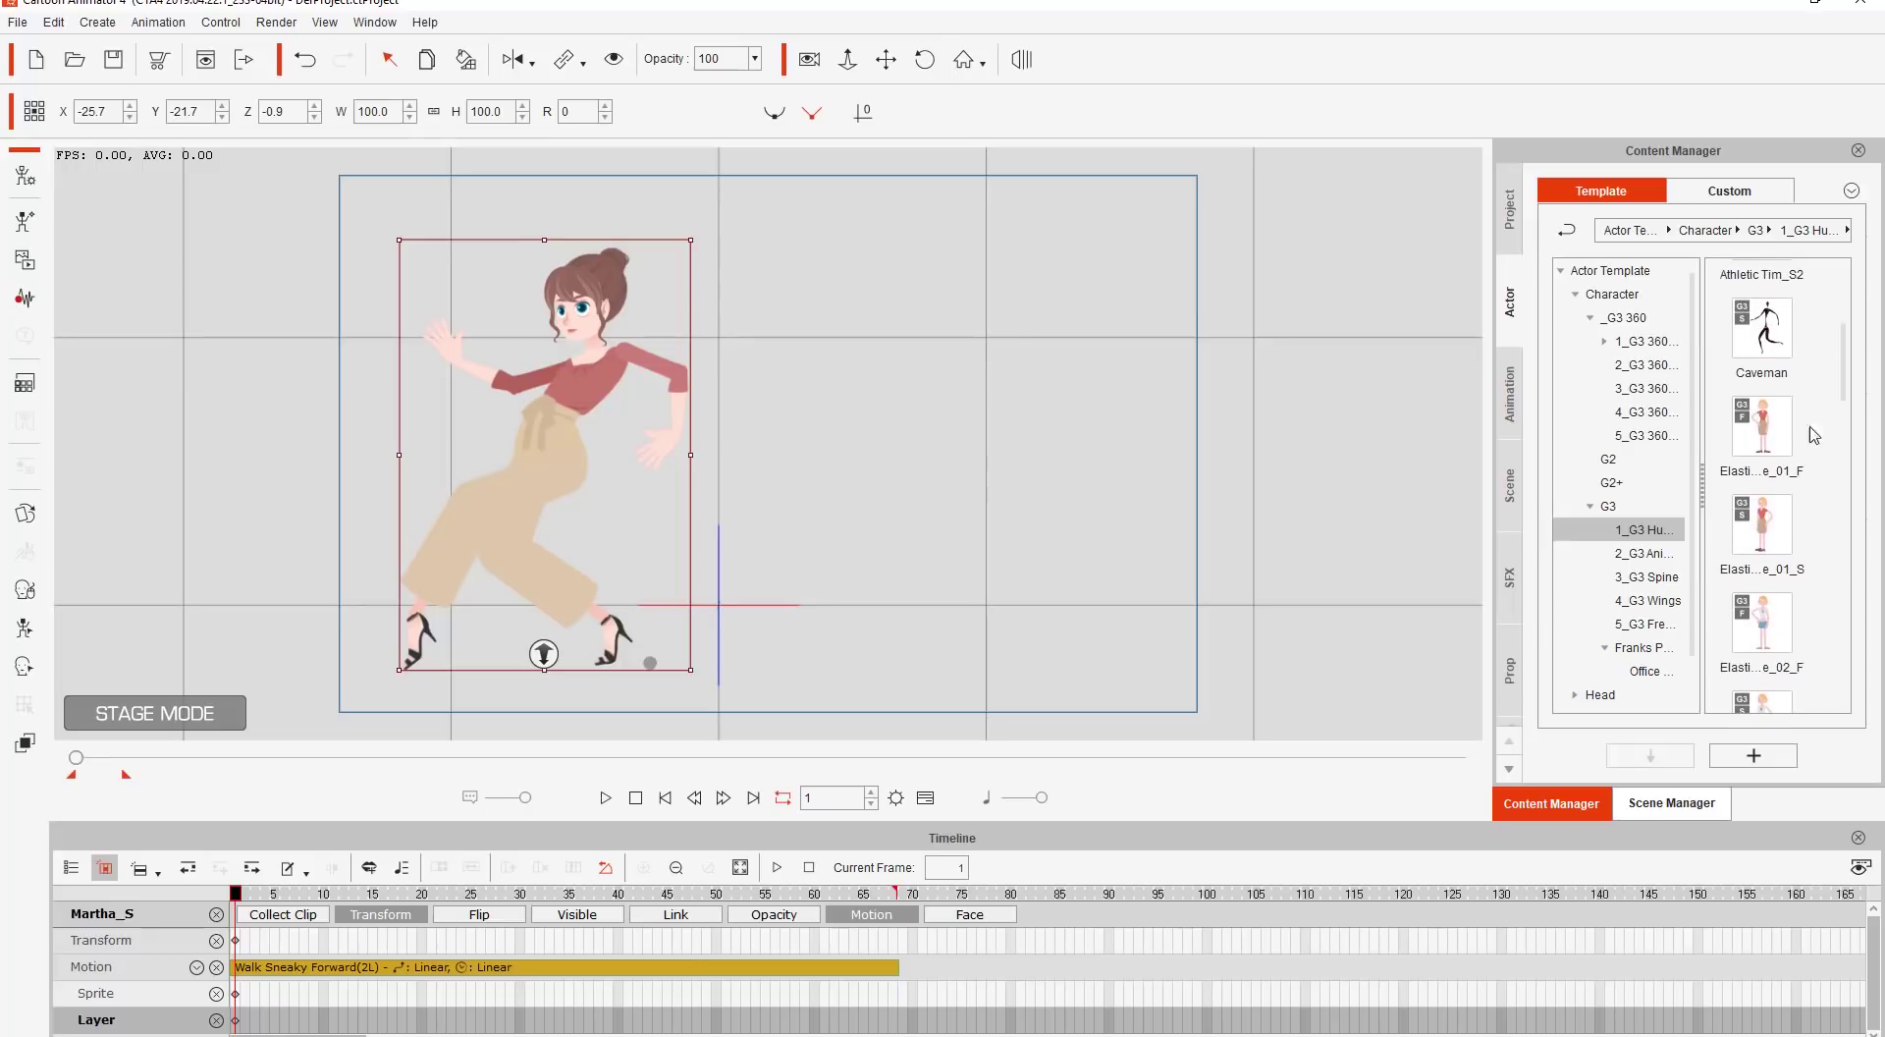
drag(1772, 530, 1197, 518)
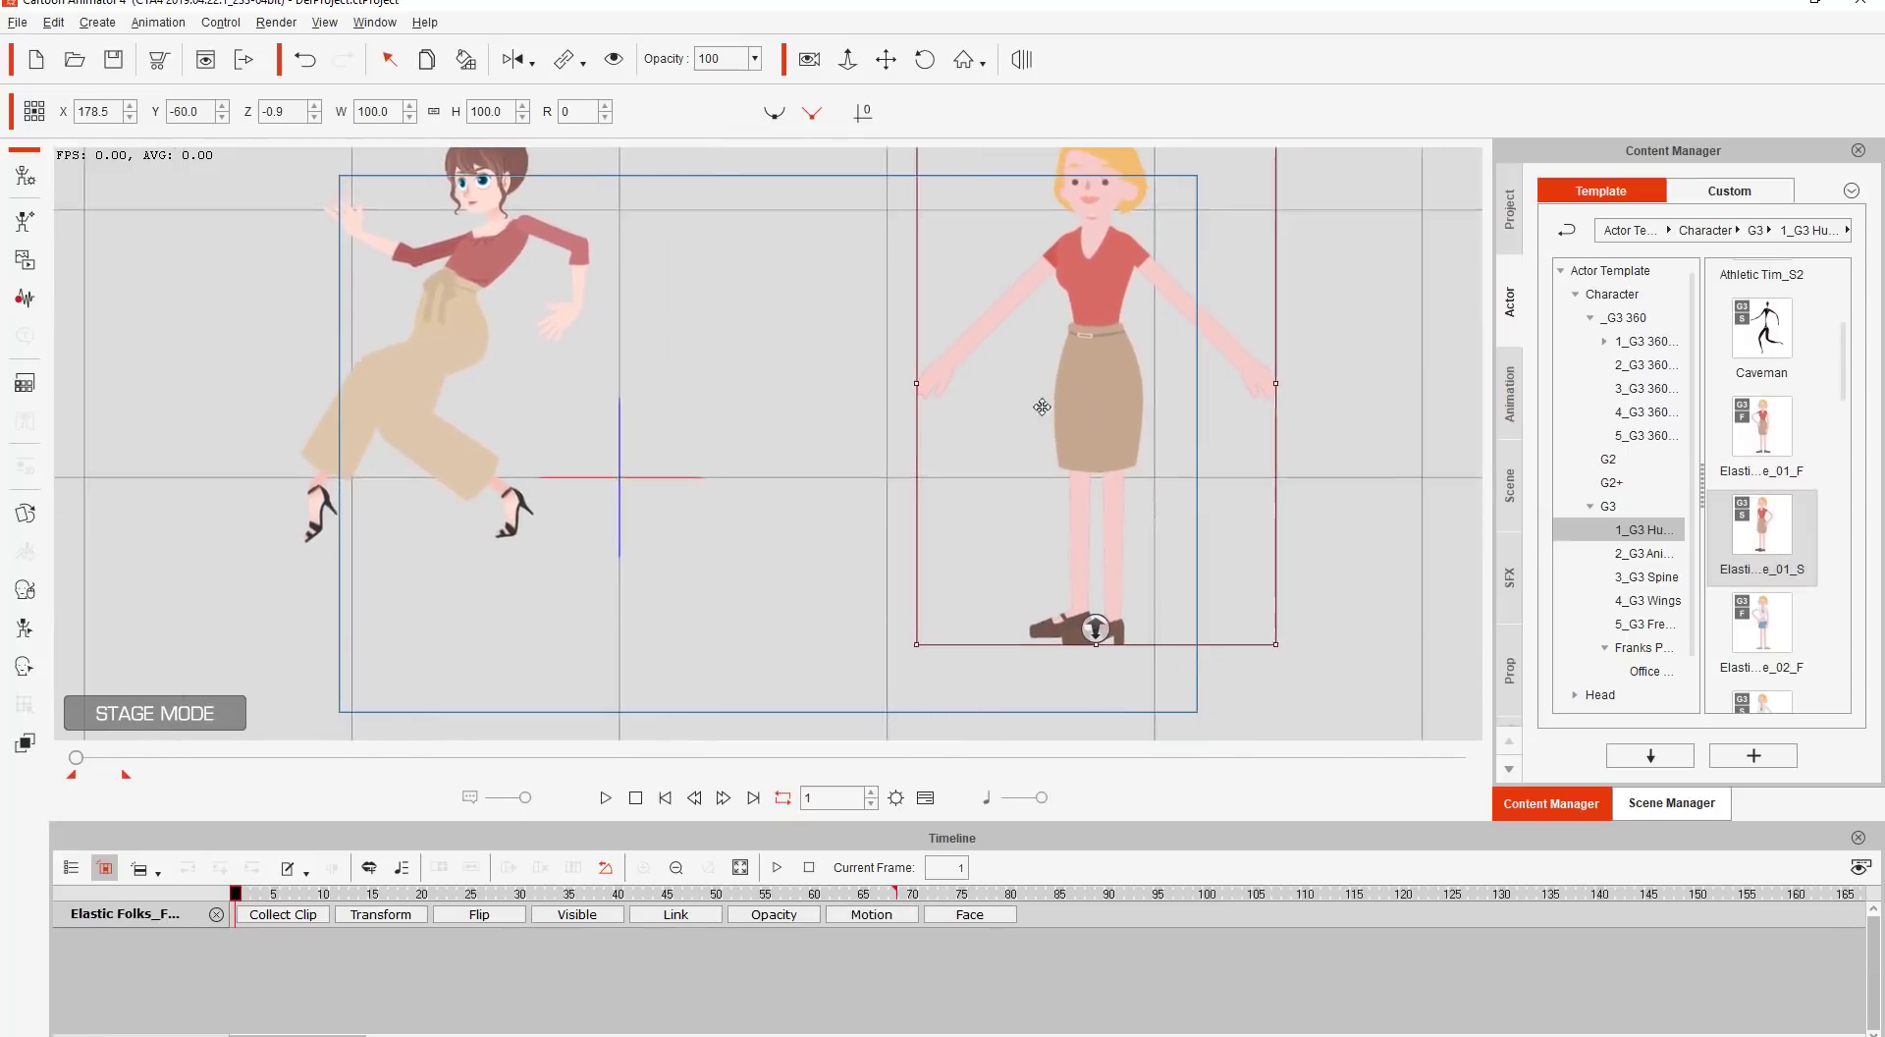
Apply the Run(2L) motion from the G3 Human male Turners Side motions to the blonde character.
click(1513, 400)
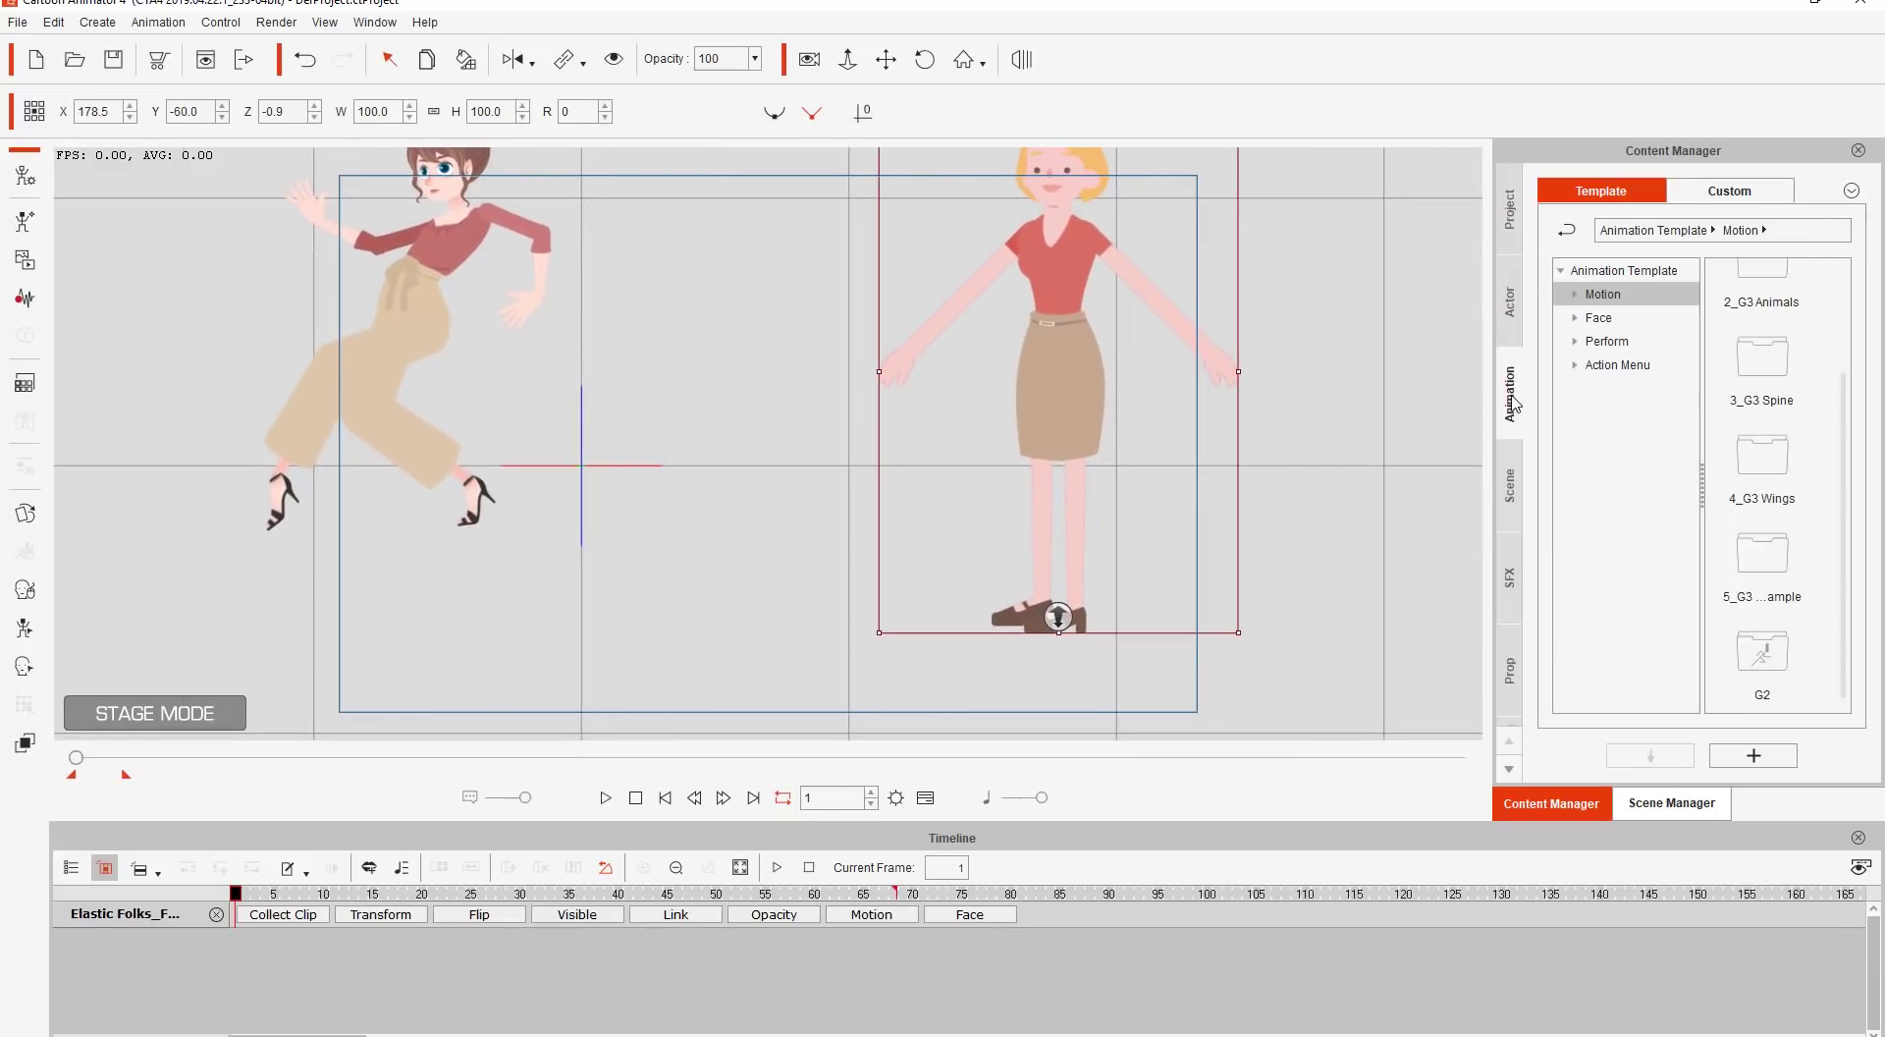
click(1577, 293)
click(1590, 318)
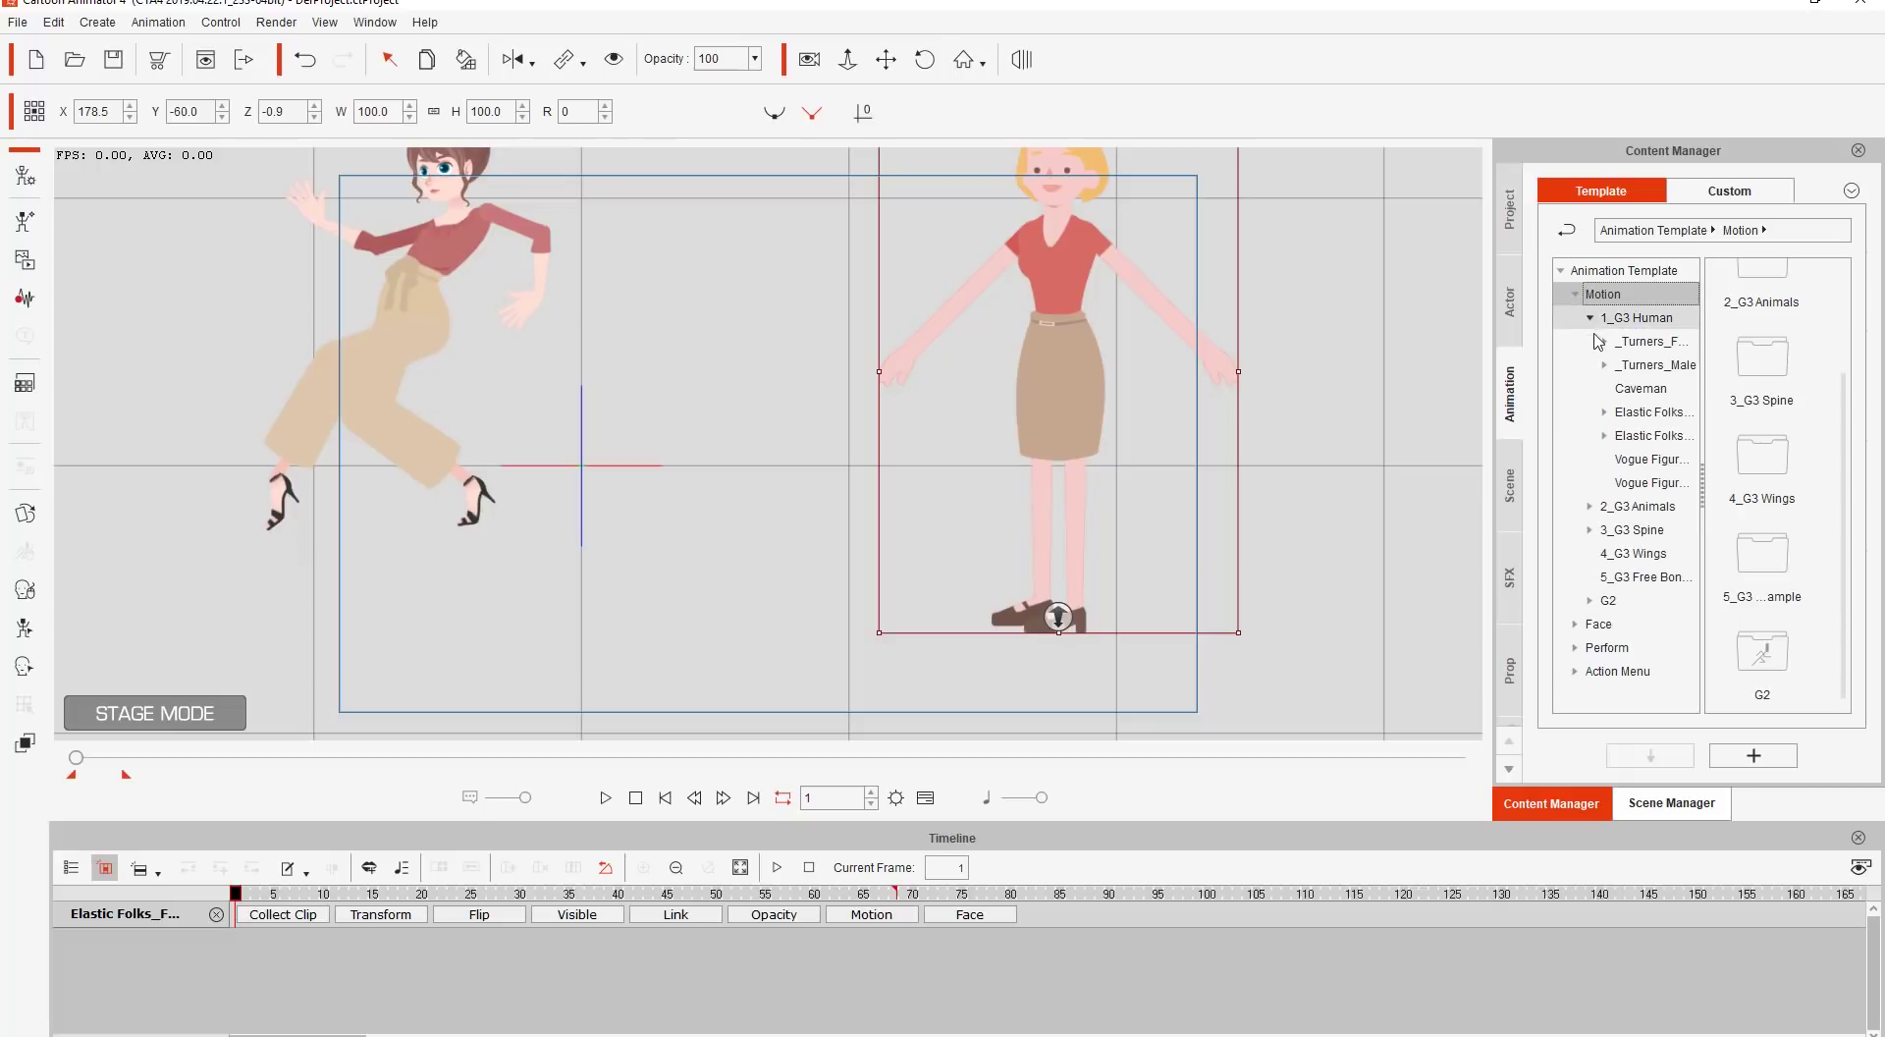
click(1604, 365)
click(1642, 411)
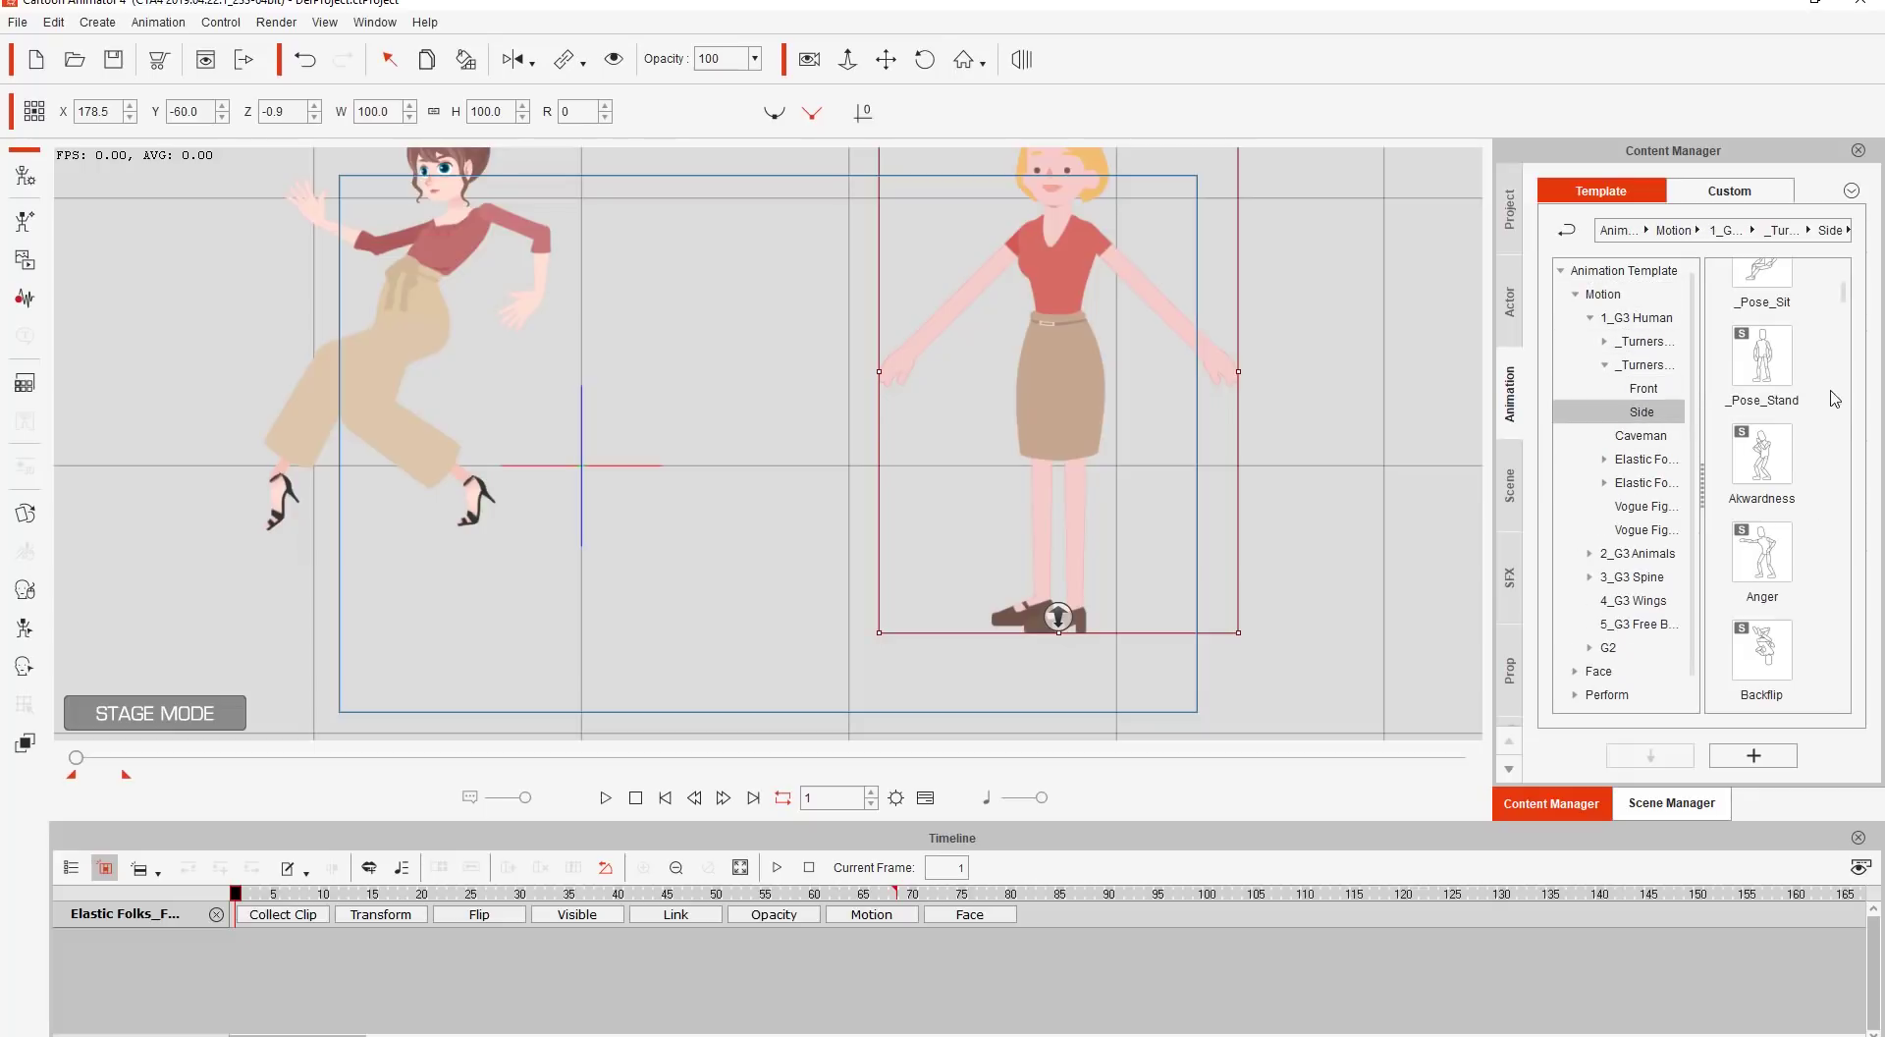
drag(1843, 292, 1846, 557)
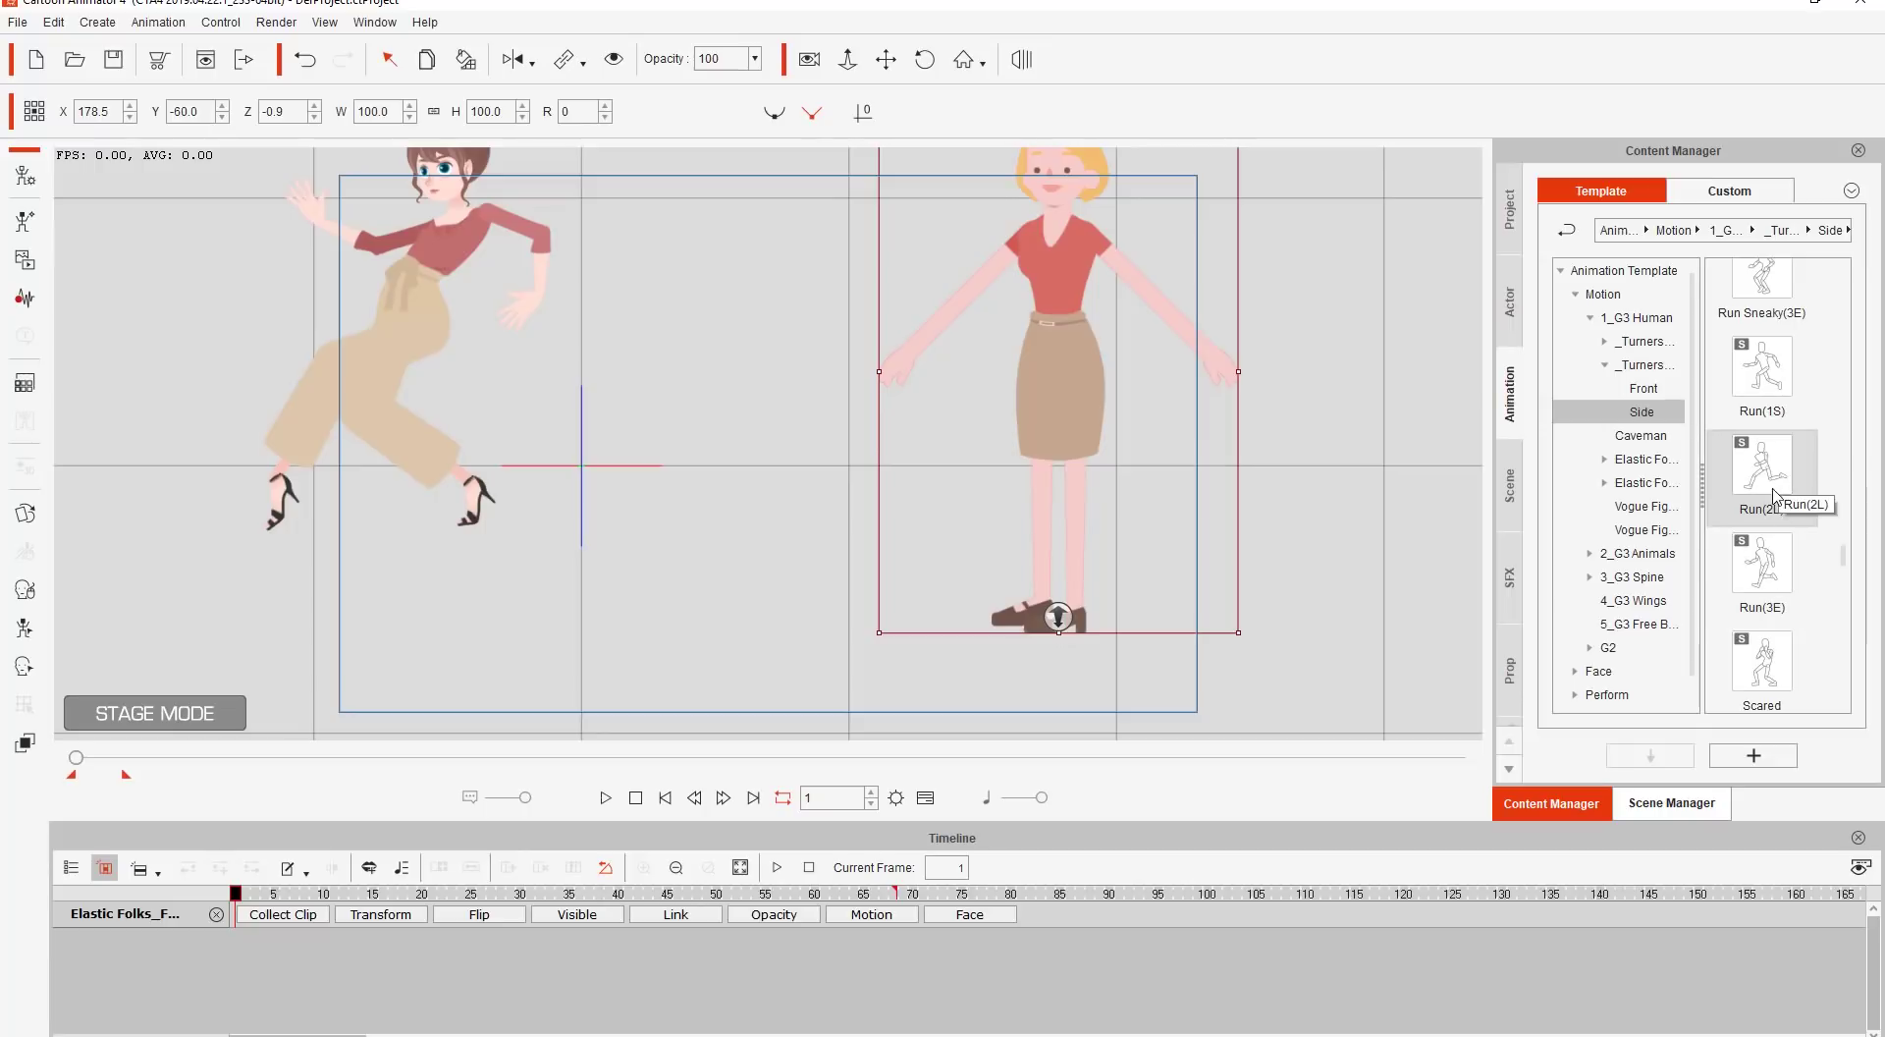
drag(1778, 474, 1061, 414)
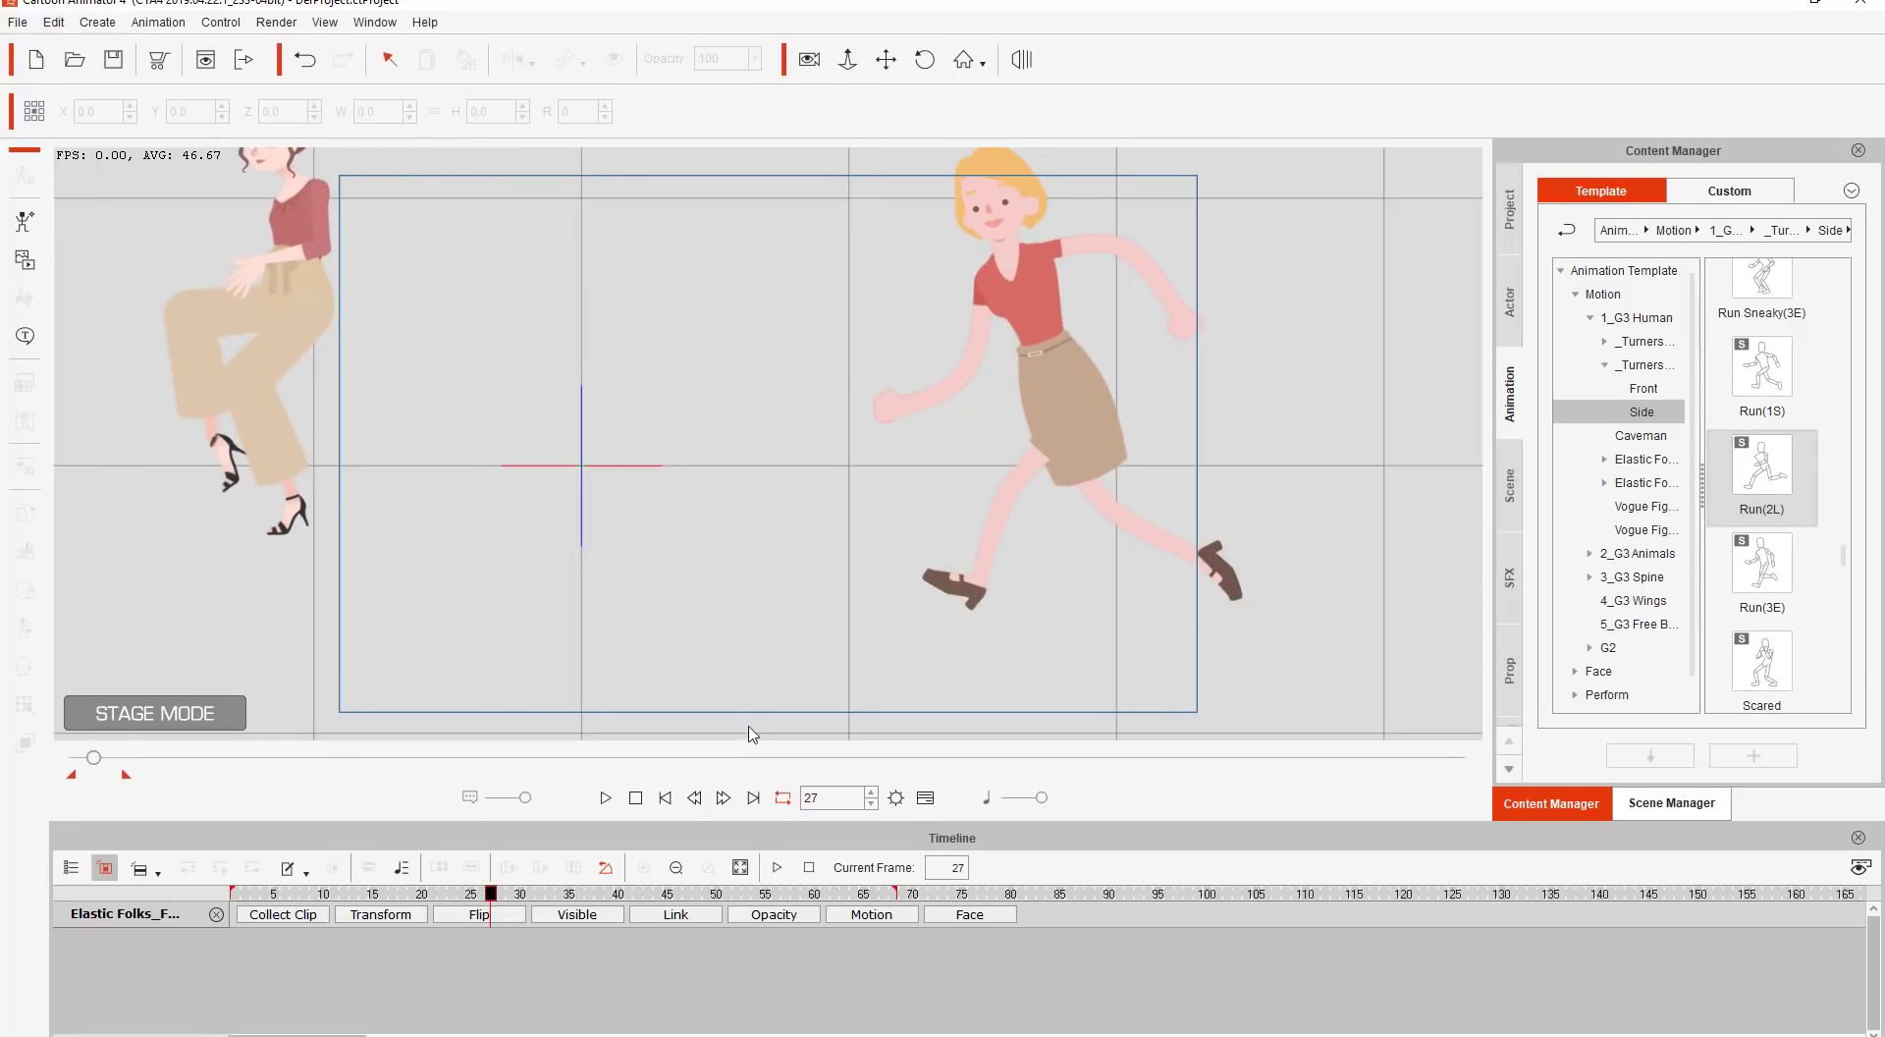
Show the blonde character's Motion track and open Motion Retargeting for its Run(2L) clip.
click(862, 916)
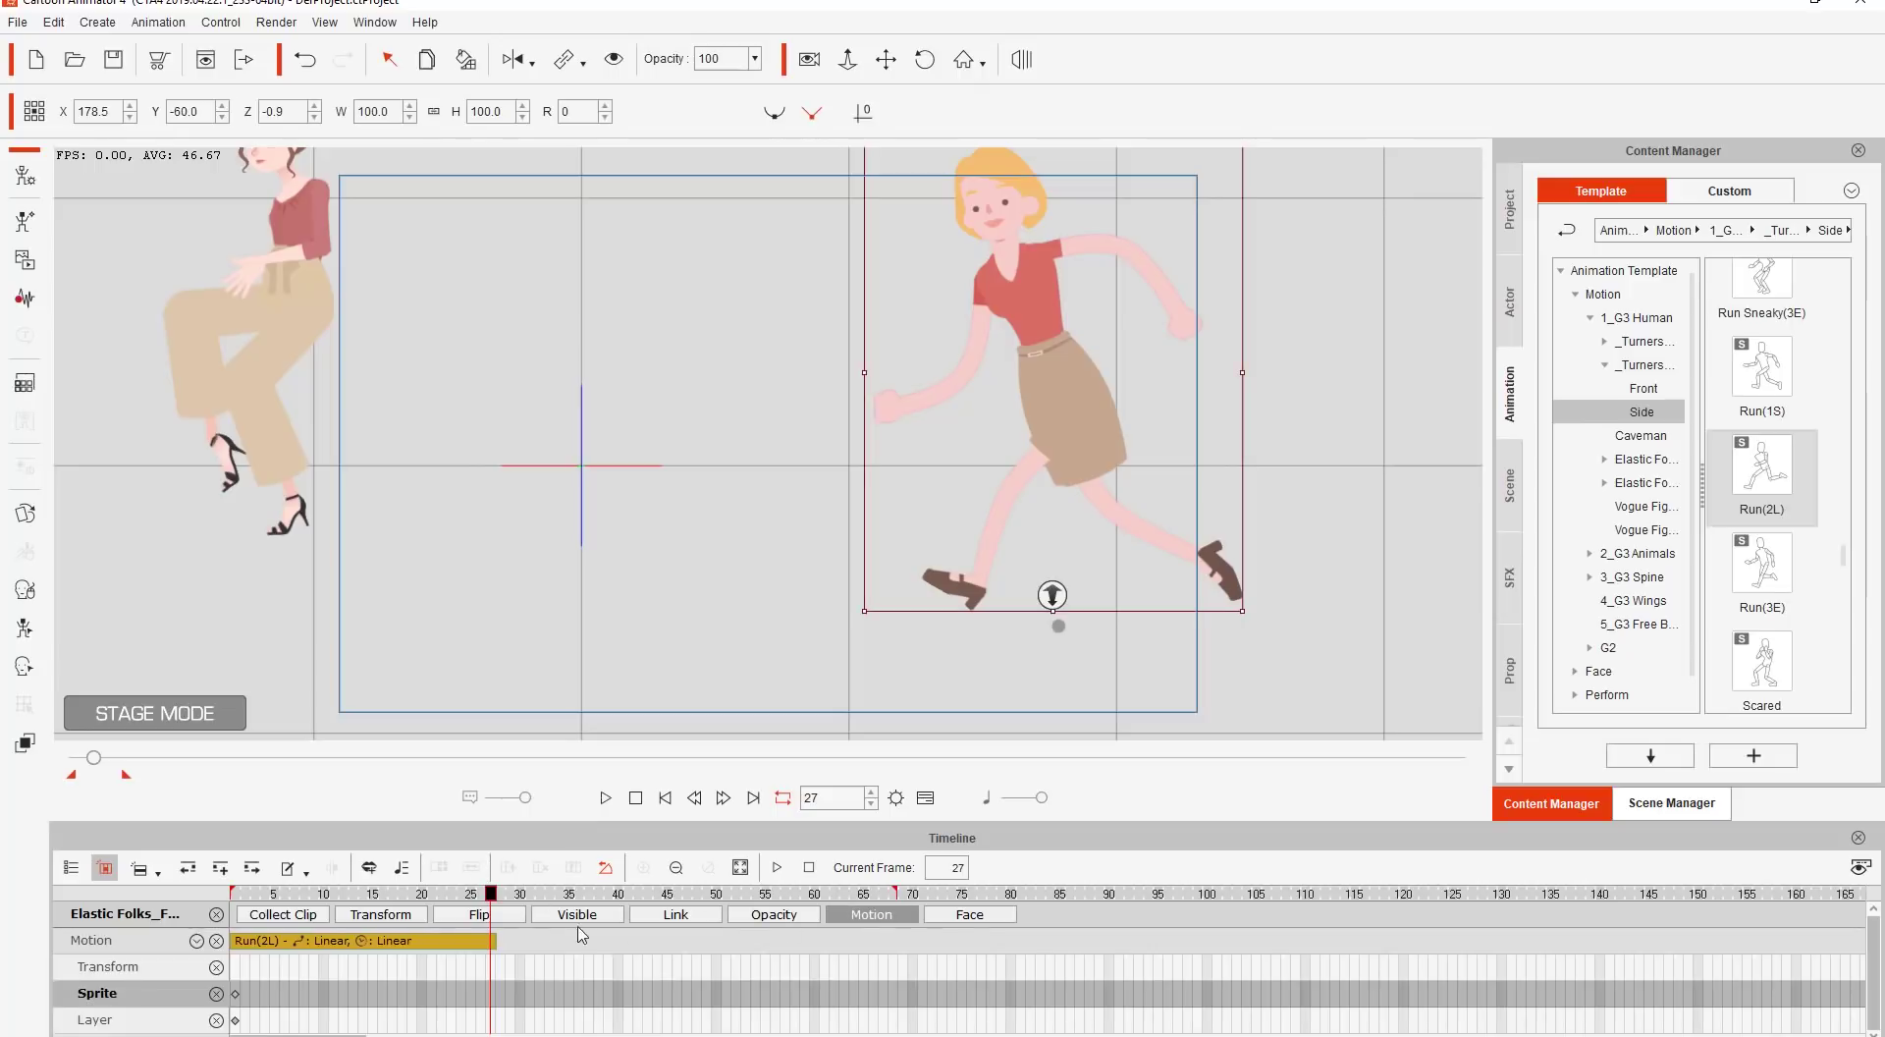
click(323, 893)
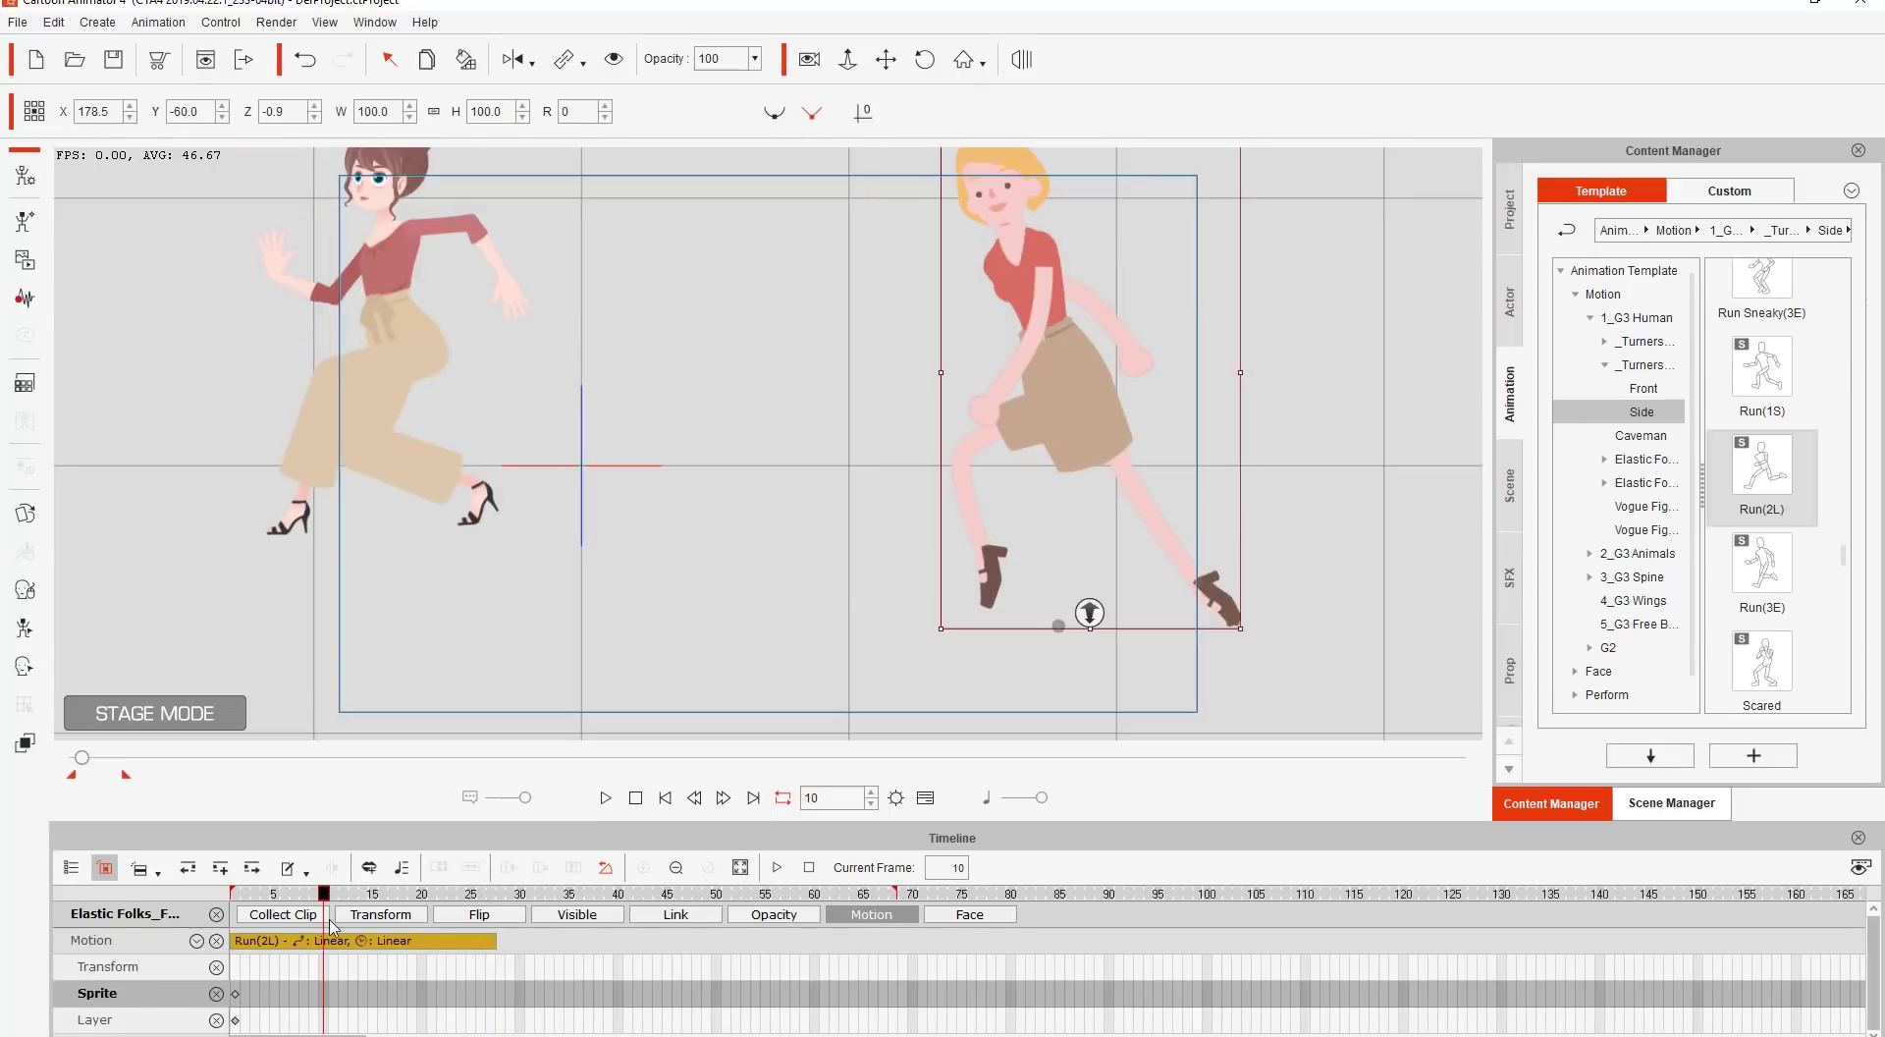
scroll(1030, 411, up, 5)
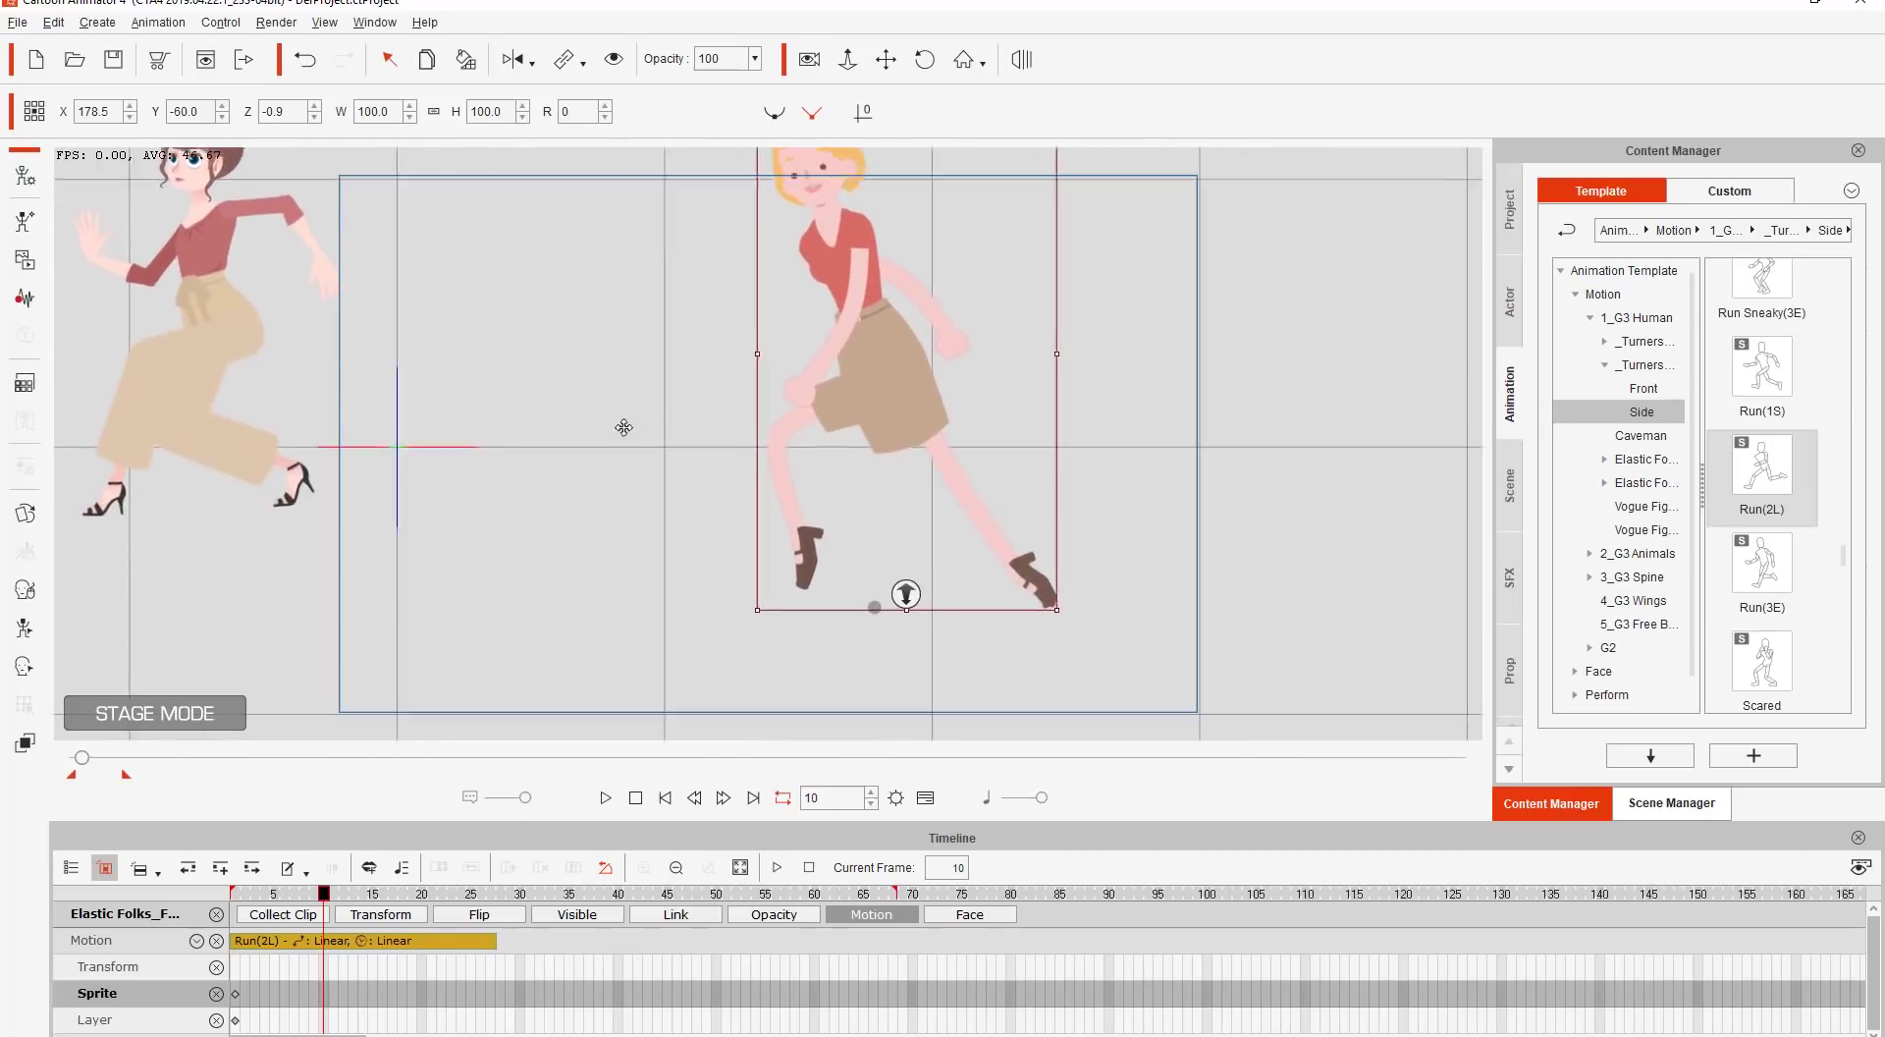
scroll(1036, 218, up, 3)
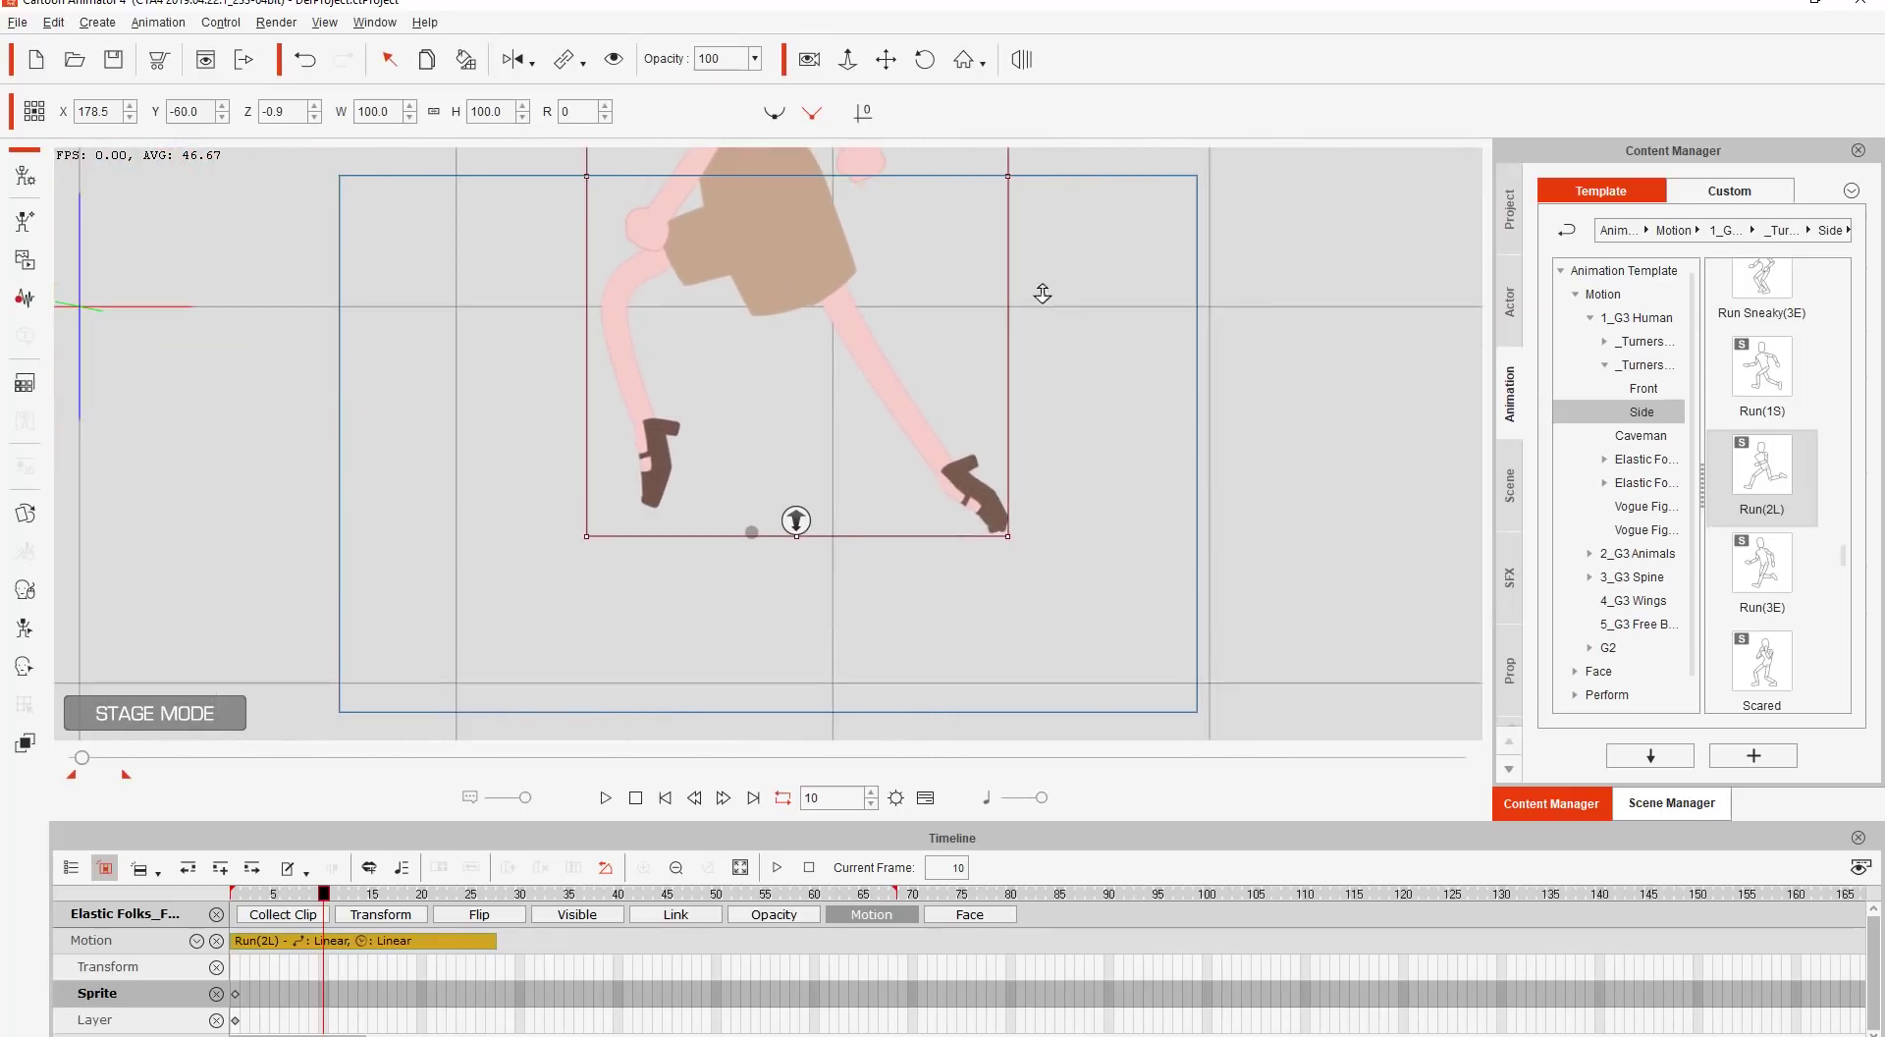
double_click(433, 940)
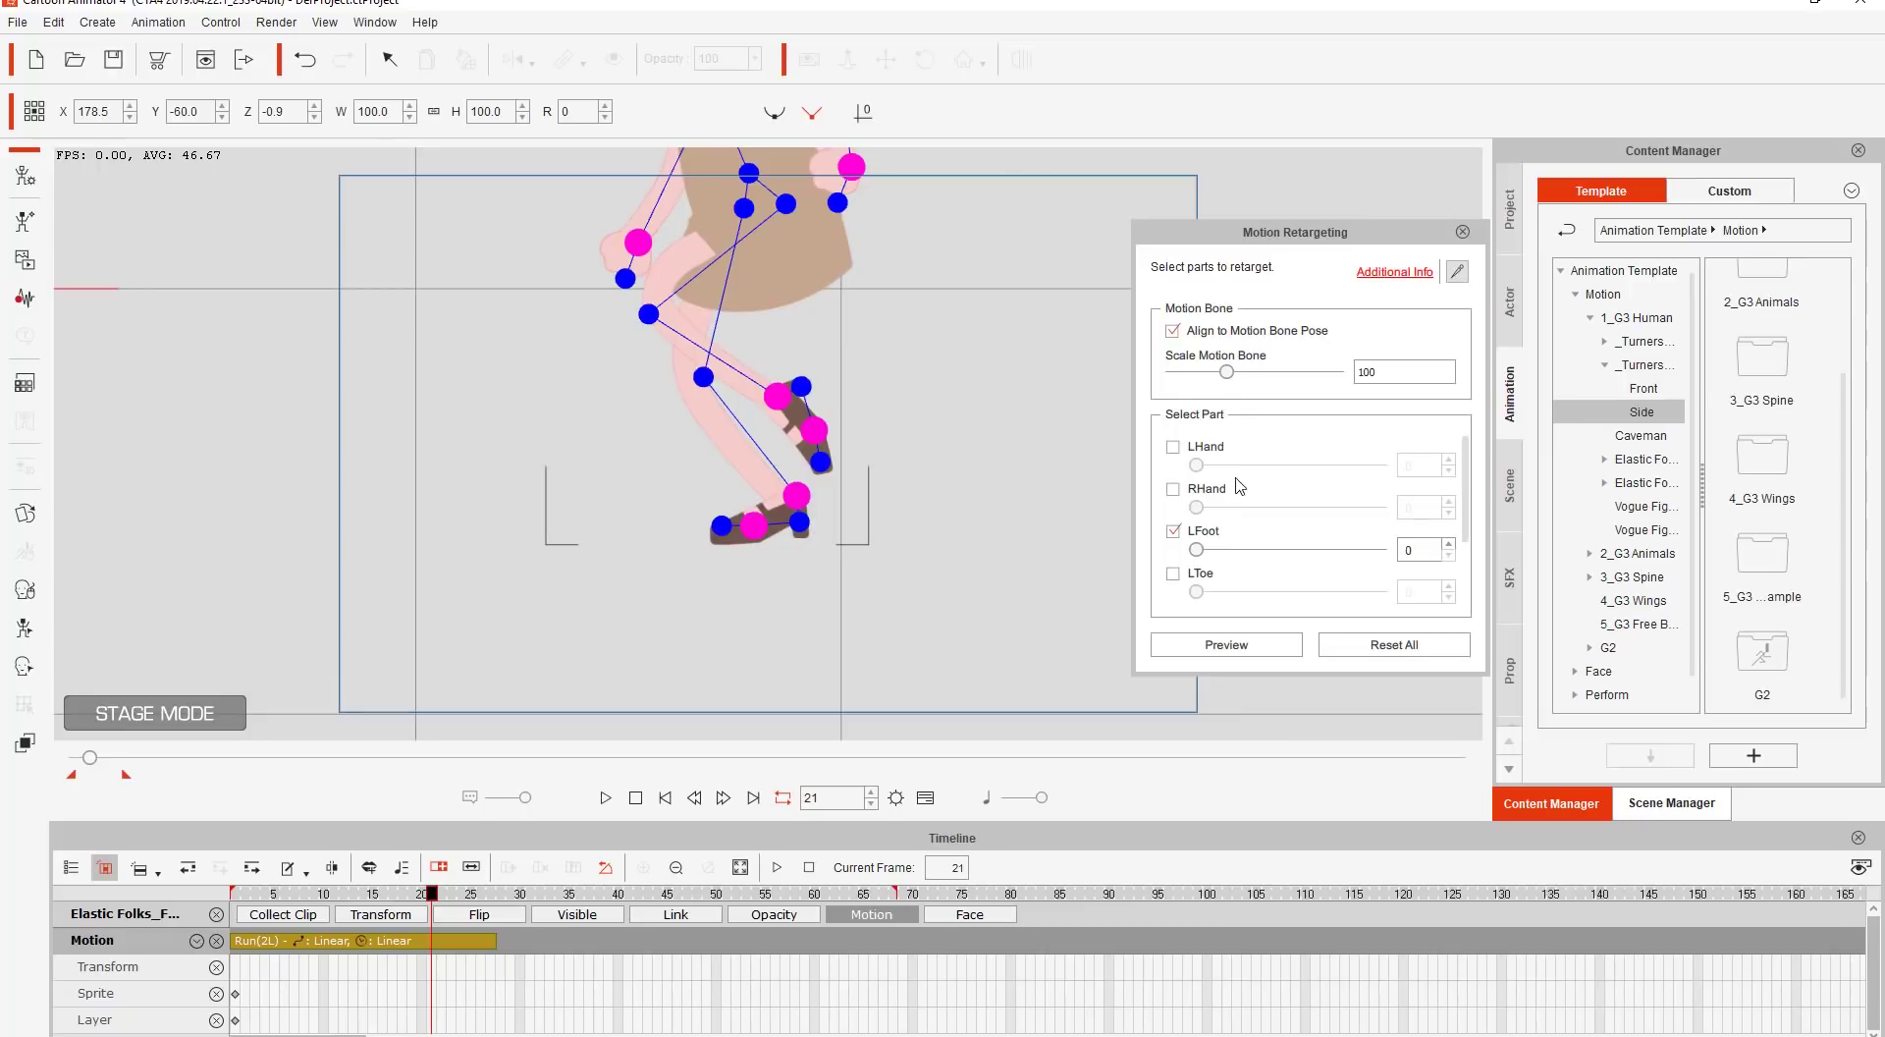
Scrub the run up to frame 26 and examine how the shoes follow the motion bones.
scroll(1414, 550, down, 2)
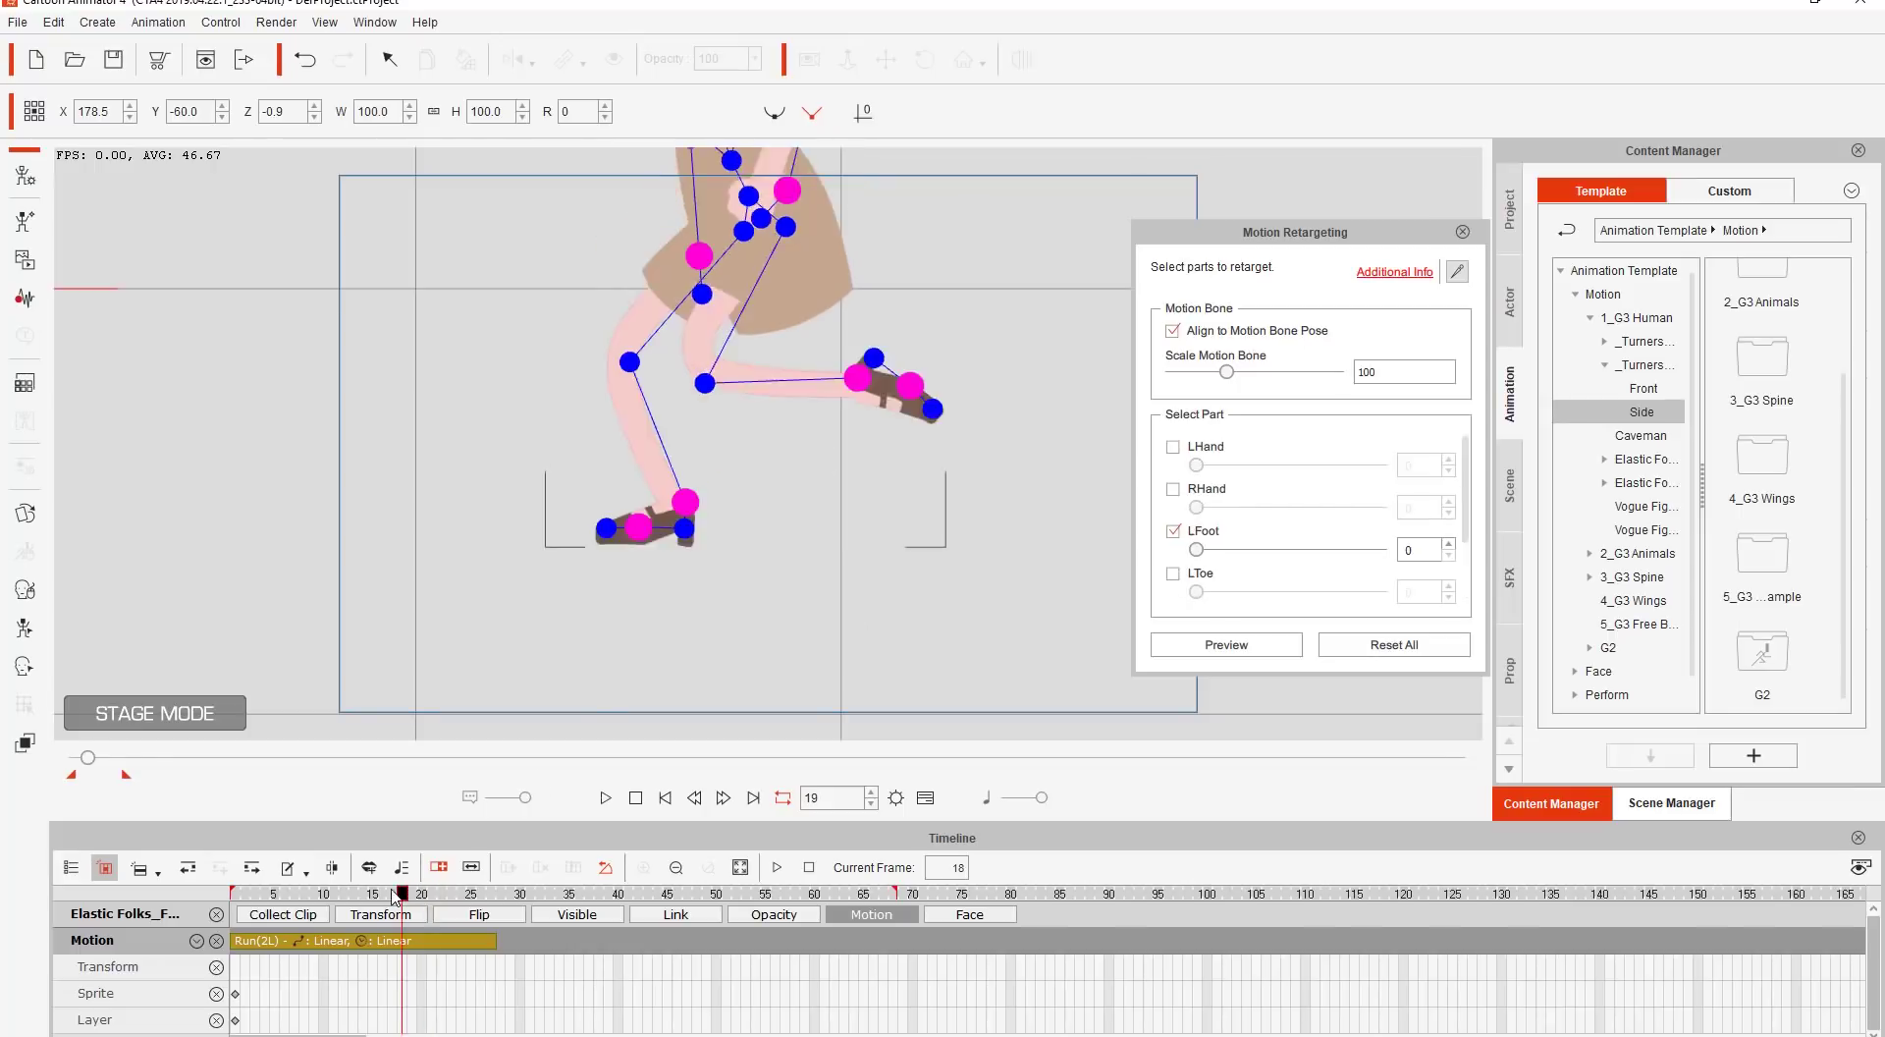
mouse_move(418, 895)
mouse_down()
mouse_move(373, 895)
mouse_move(433, 896)
mouse_up()
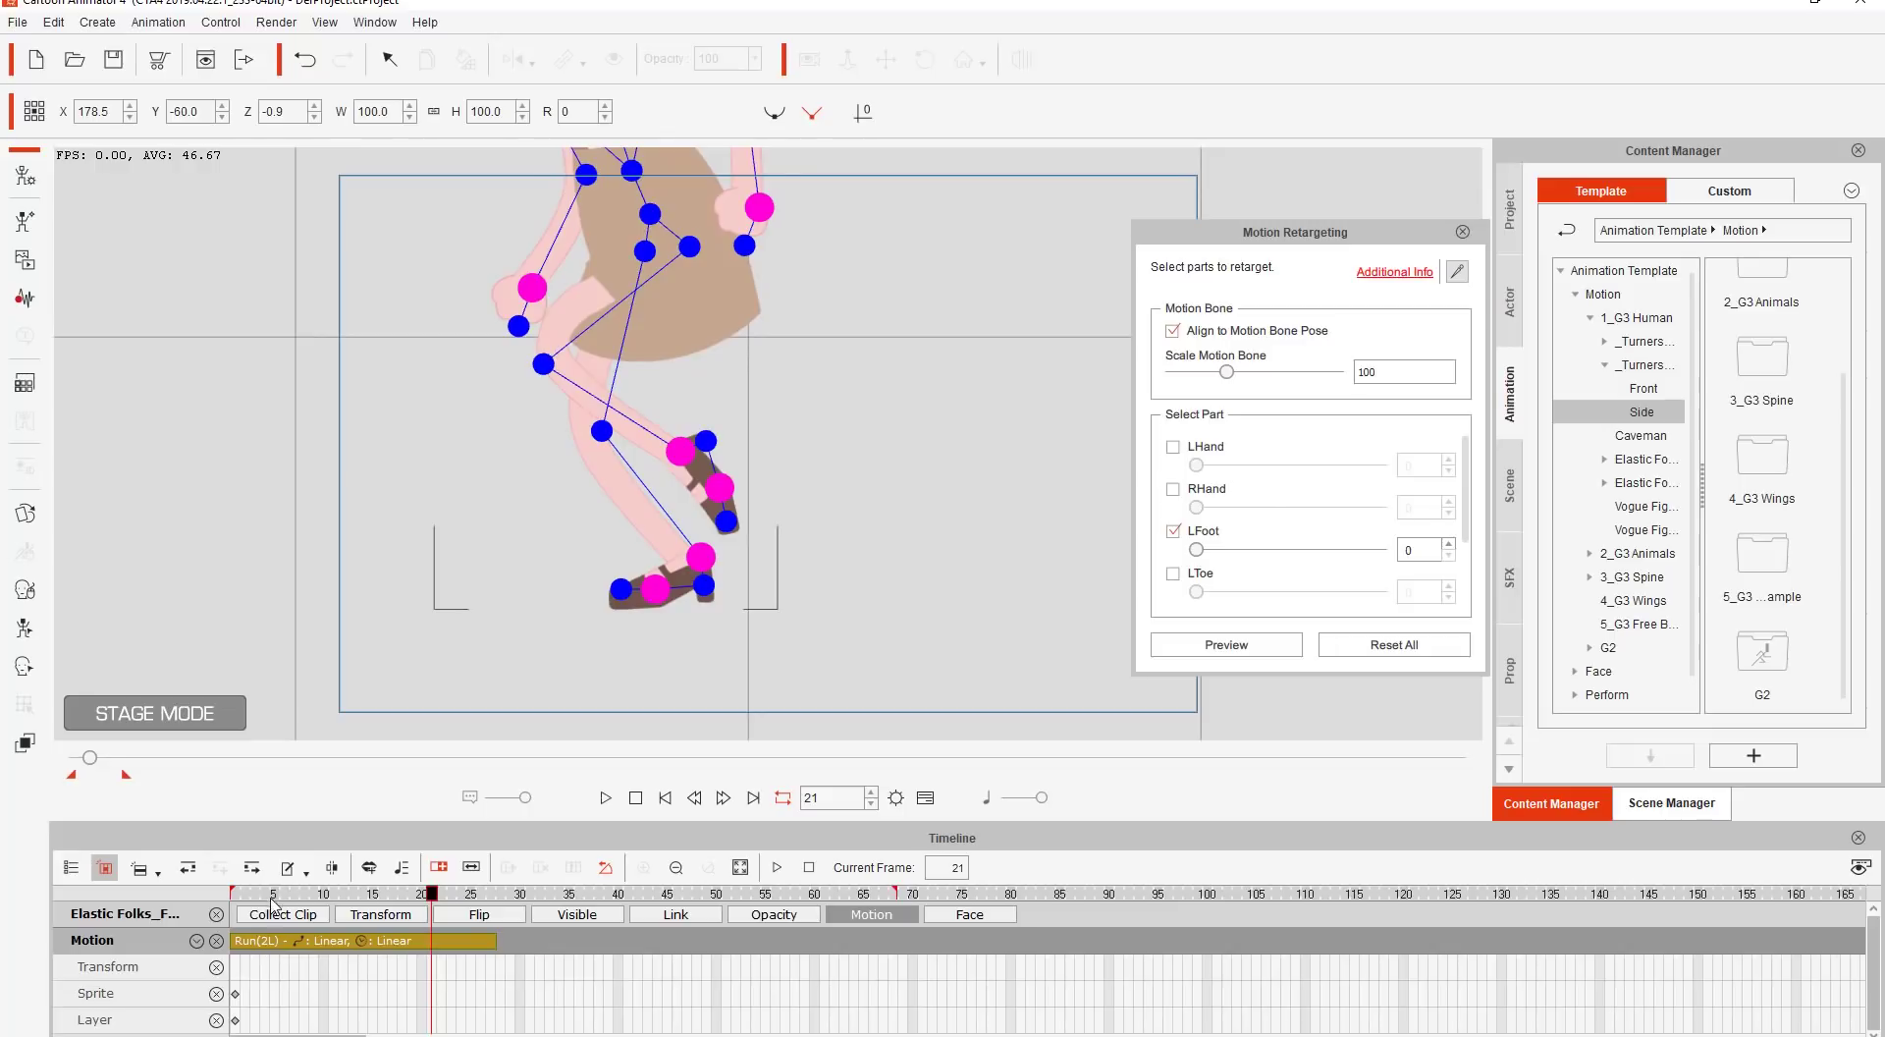
drag(274, 895, 483, 912)
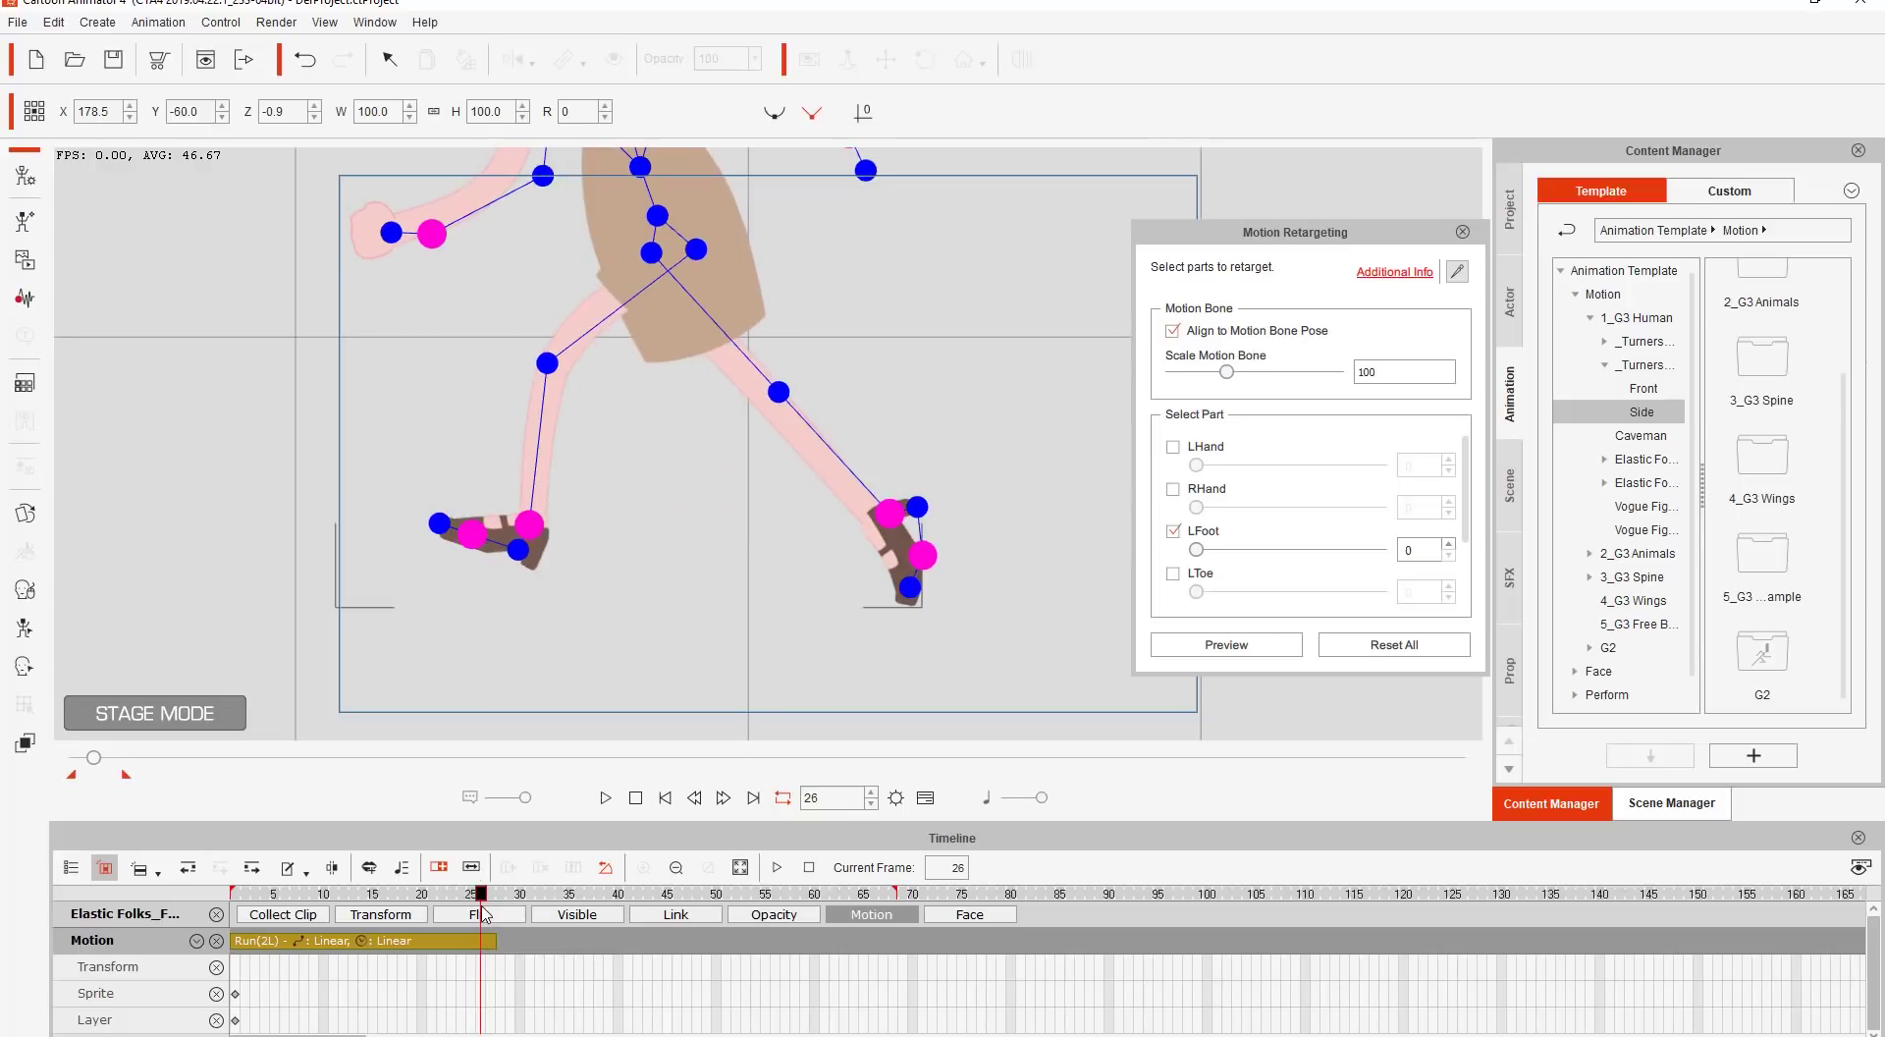
Try LToe and RToe retargeting on the run at frame 26, switch both off again and recheck the feet around frame 23.
click(1174, 573)
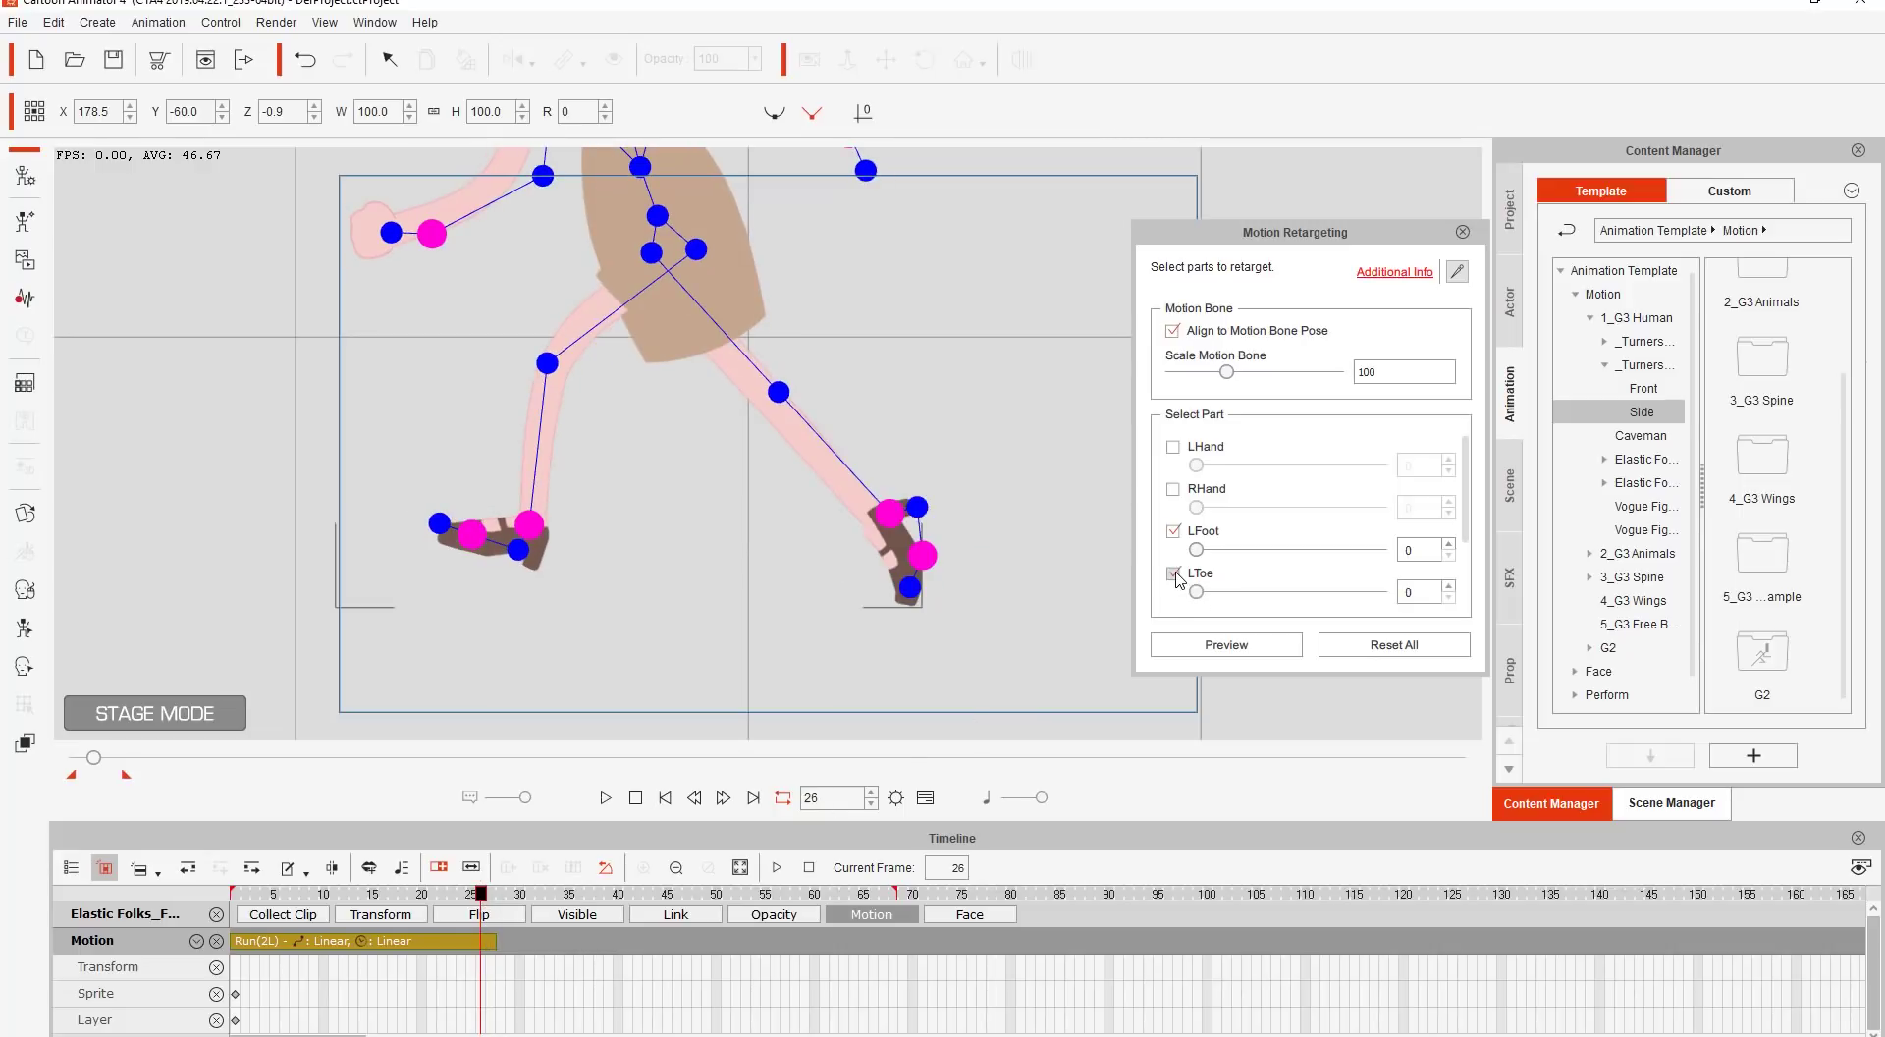
click(1174, 573)
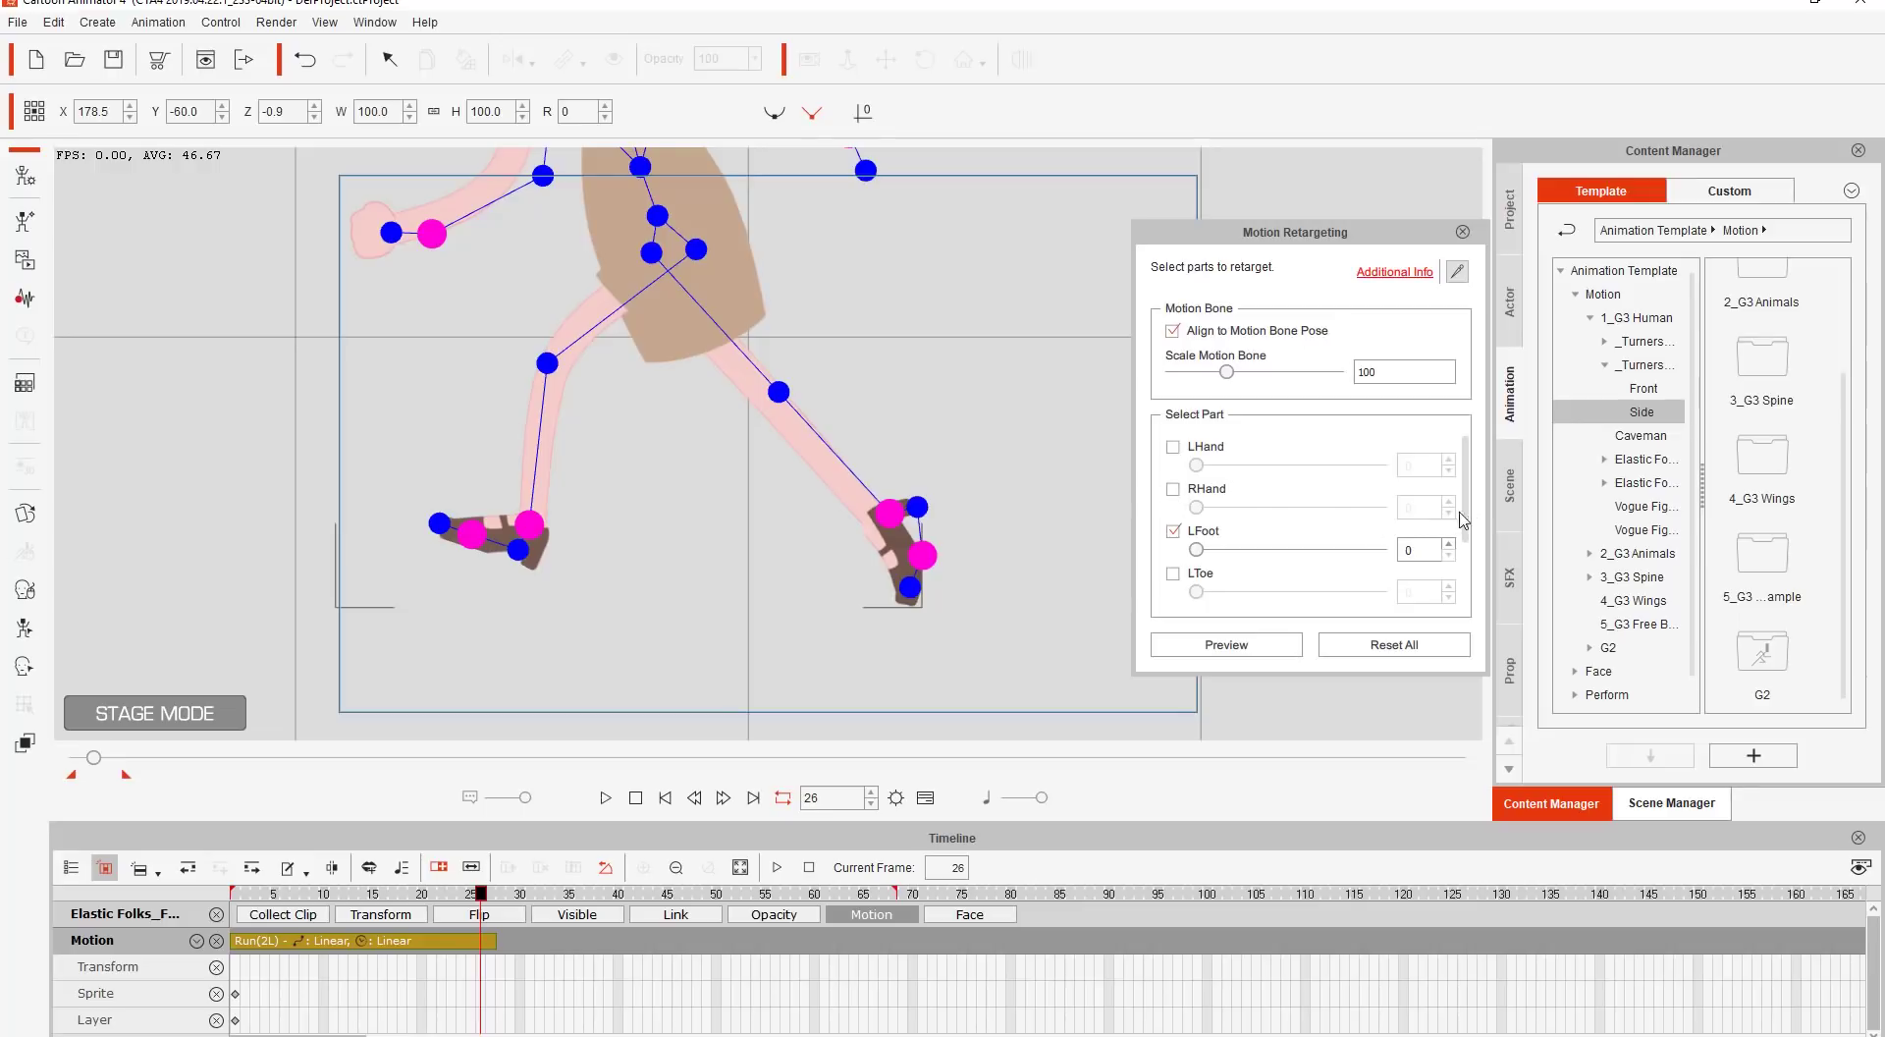
scroll(1464, 520, down, 2)
click(1172, 577)
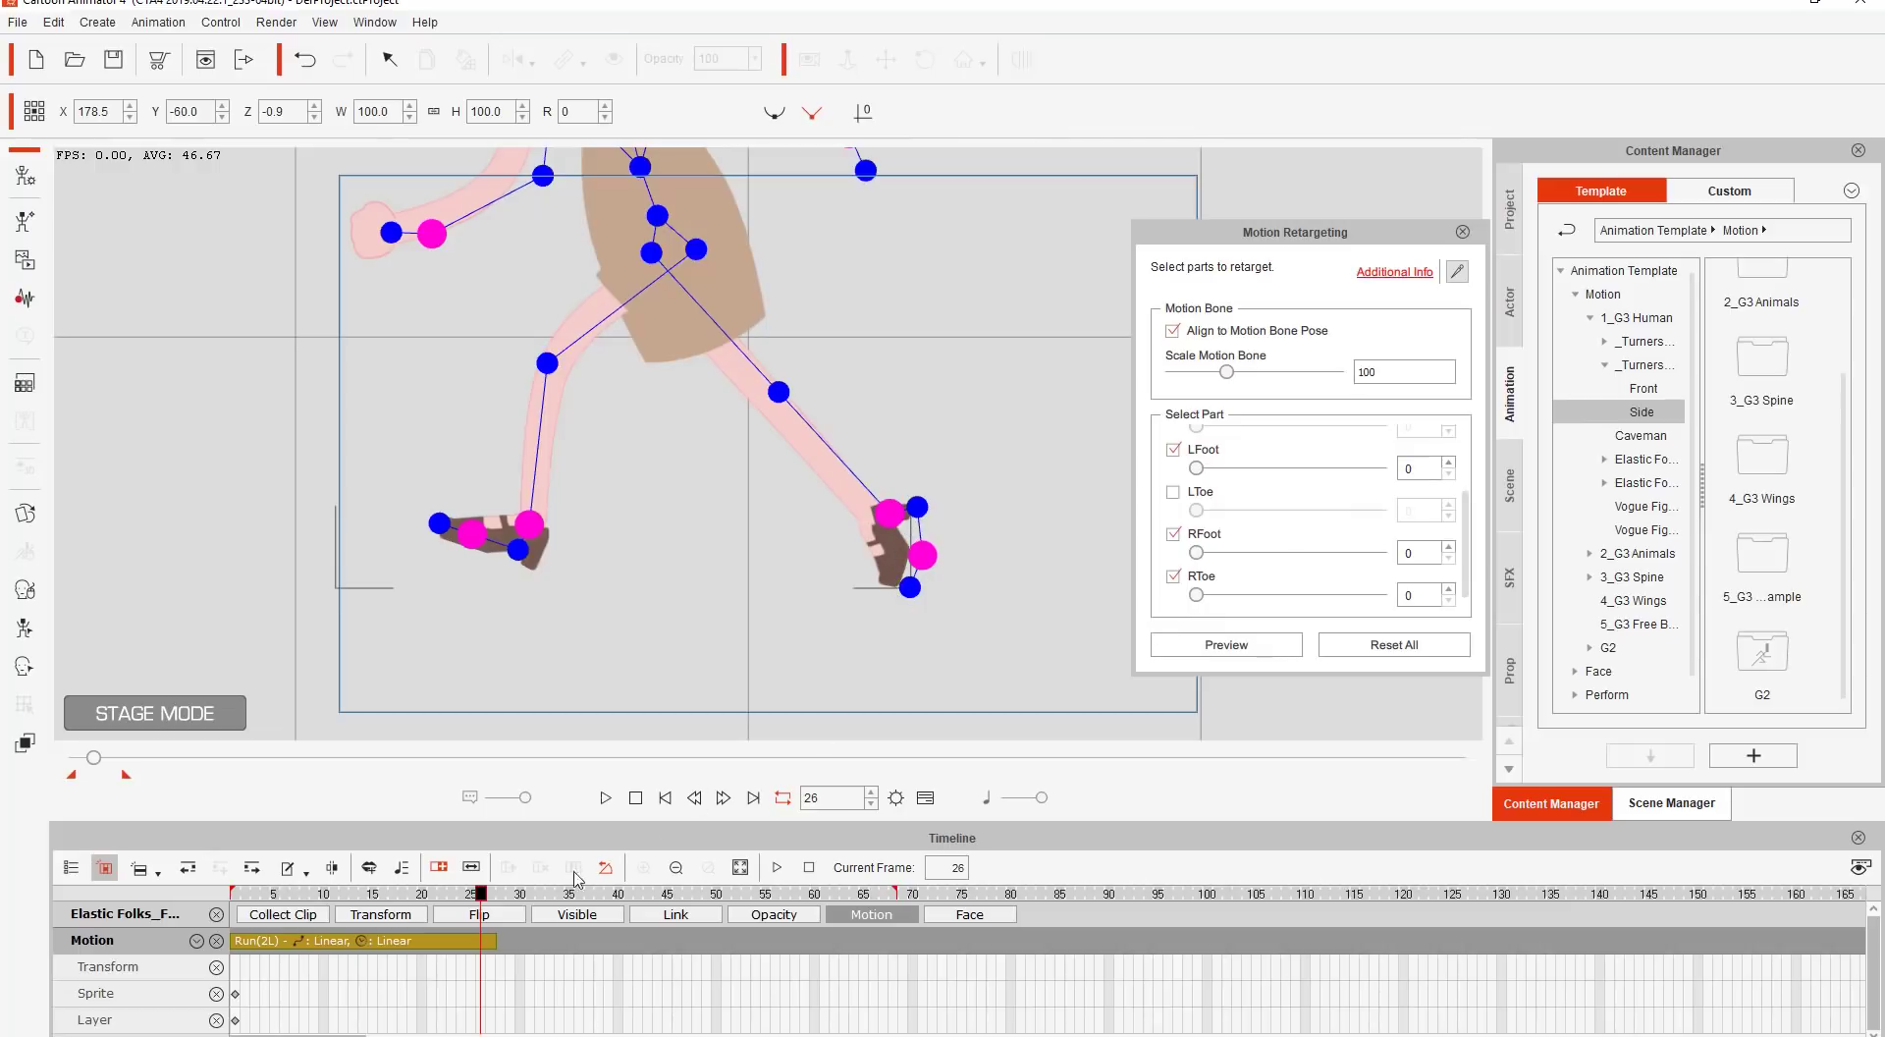
mouse_move(487, 905)
mouse_down()
mouse_move(437, 905)
mouse_move(482, 913)
mouse_up()
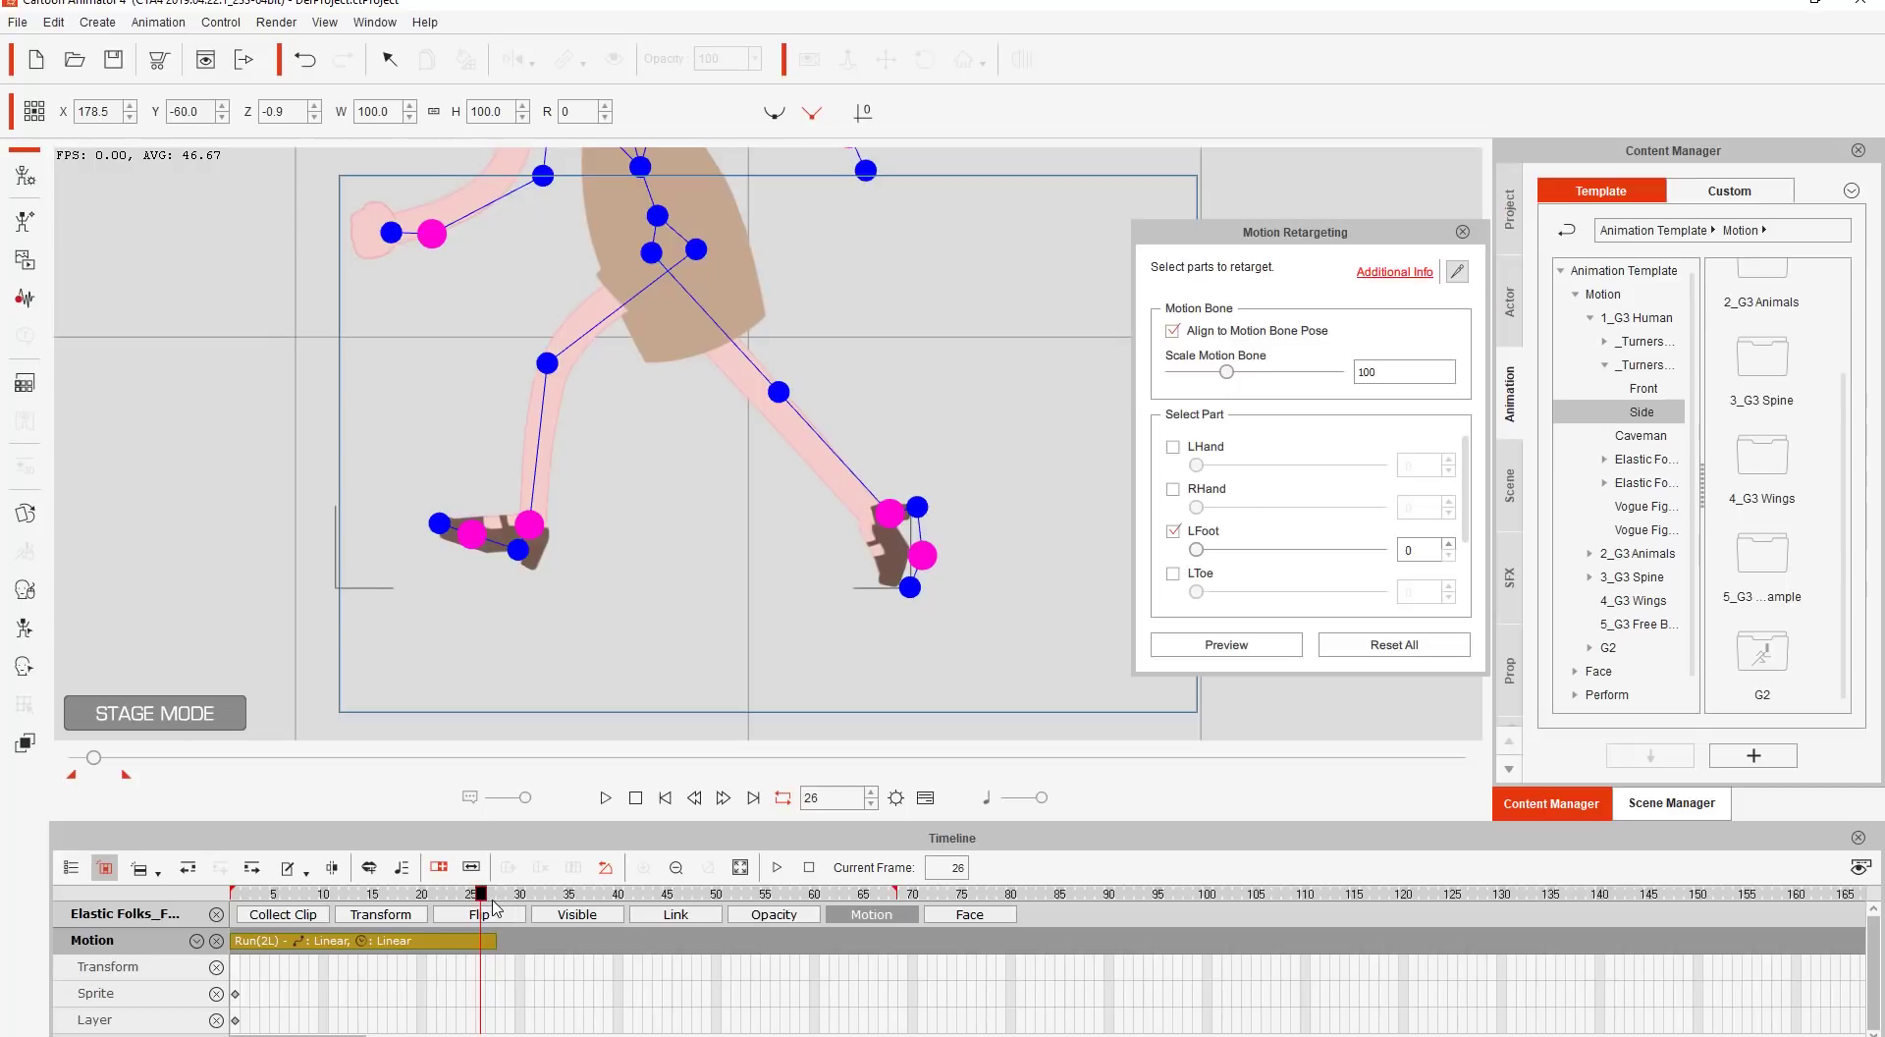
mouse_move(496, 908)
mouse_down()
mouse_move(462, 909)
mouse_move(482, 905)
mouse_up()
scroll(1465, 530, down, 2)
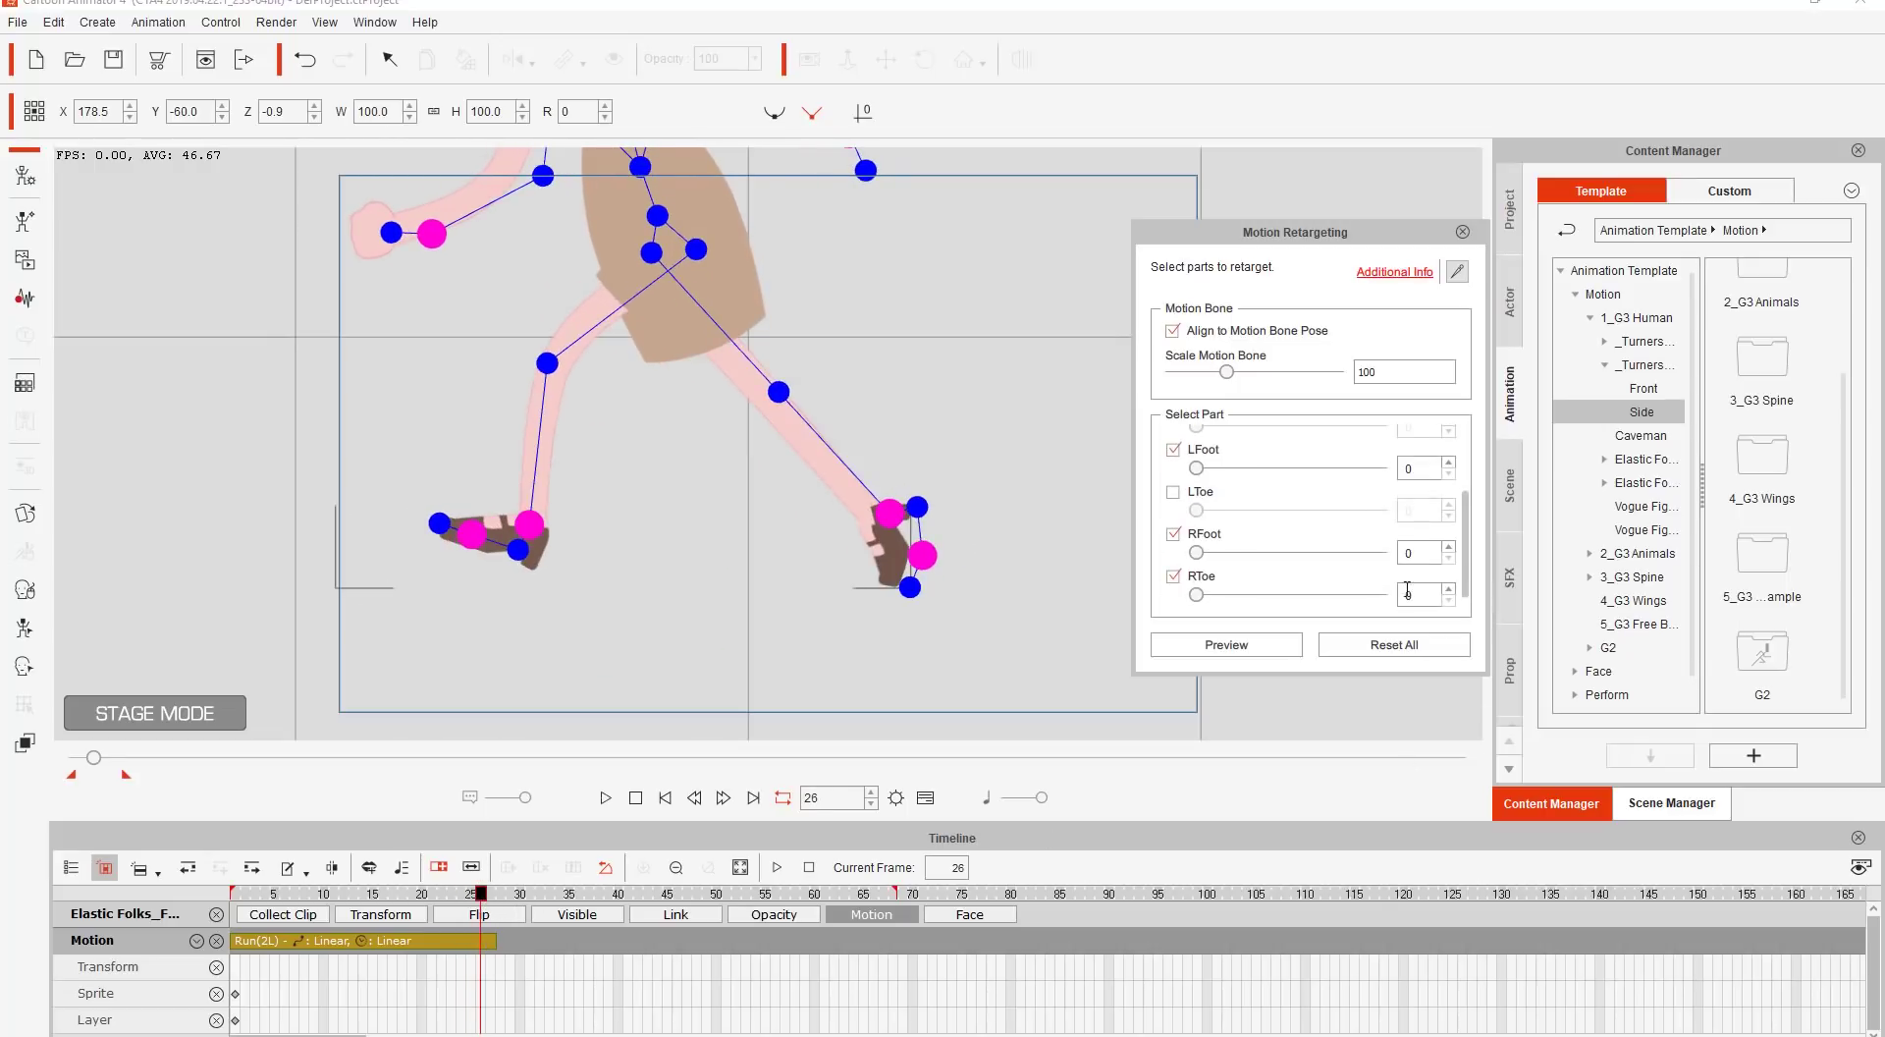
click(1172, 533)
click(1173, 576)
click(1179, 585)
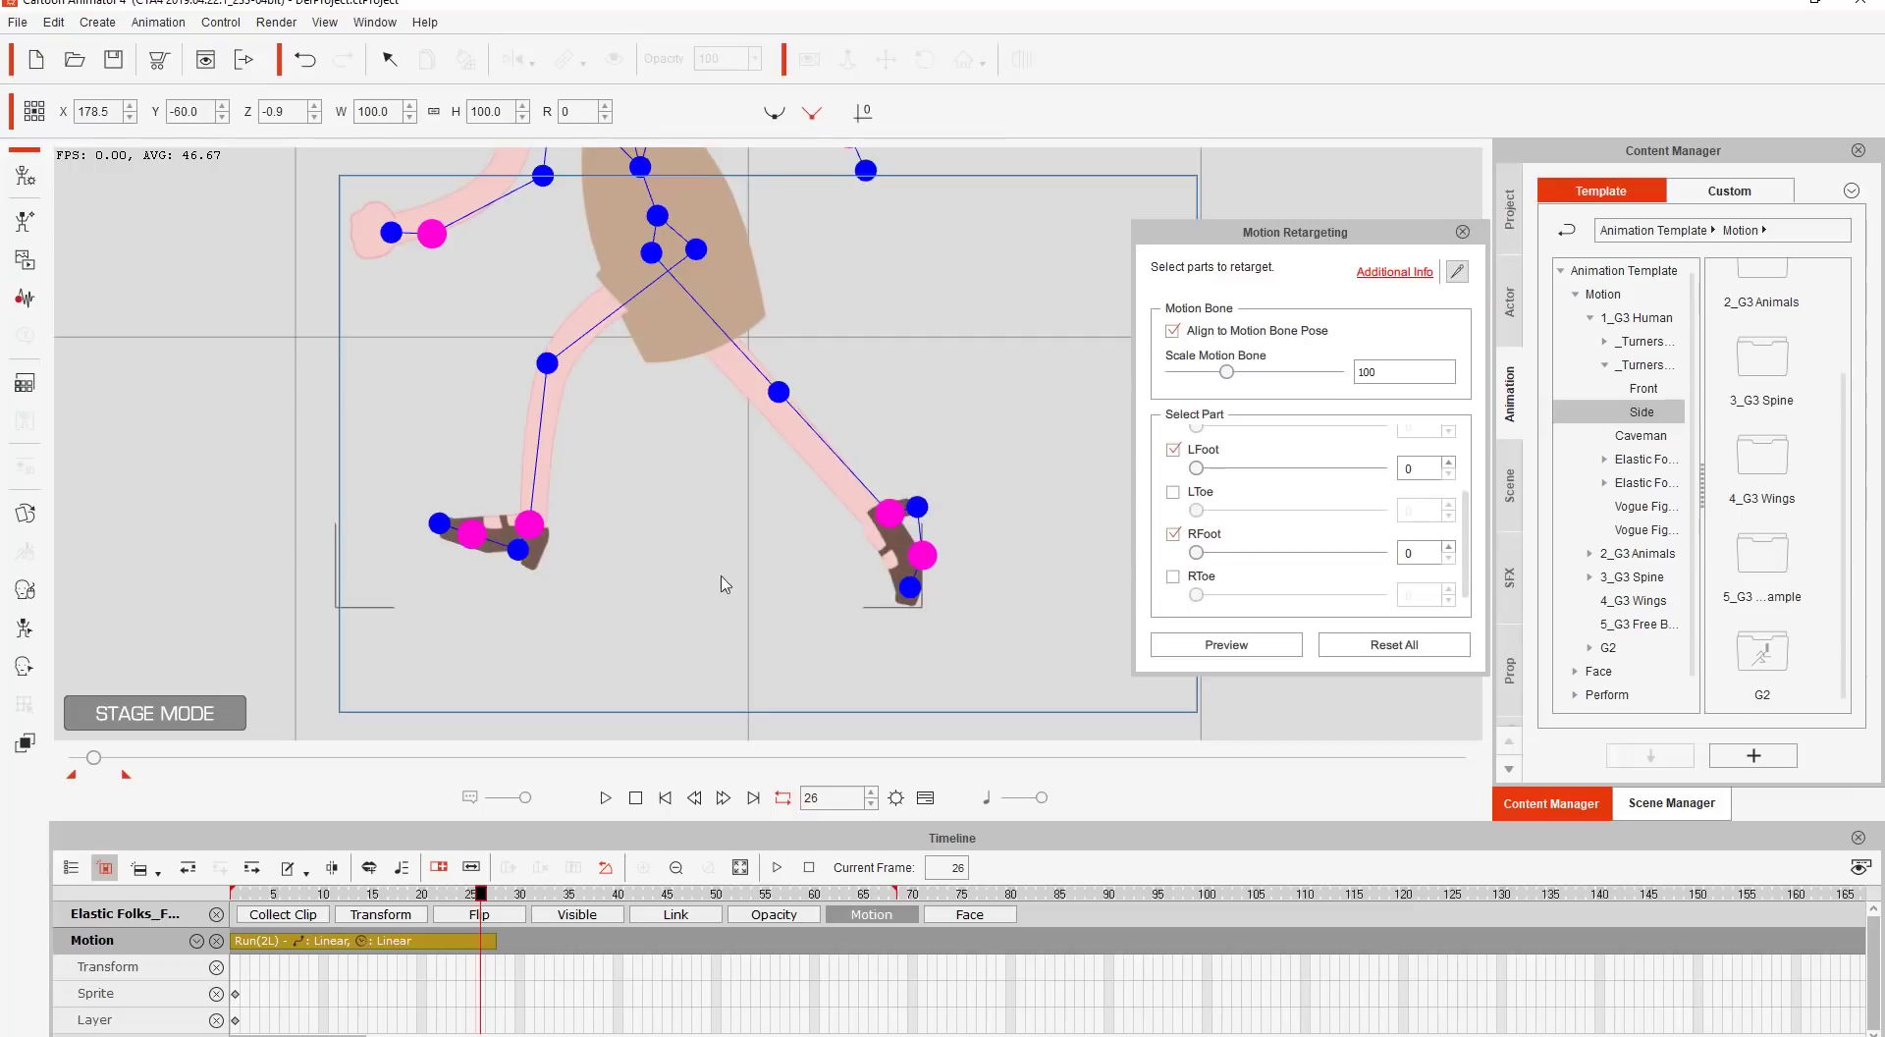
drag(381, 895, 455, 923)
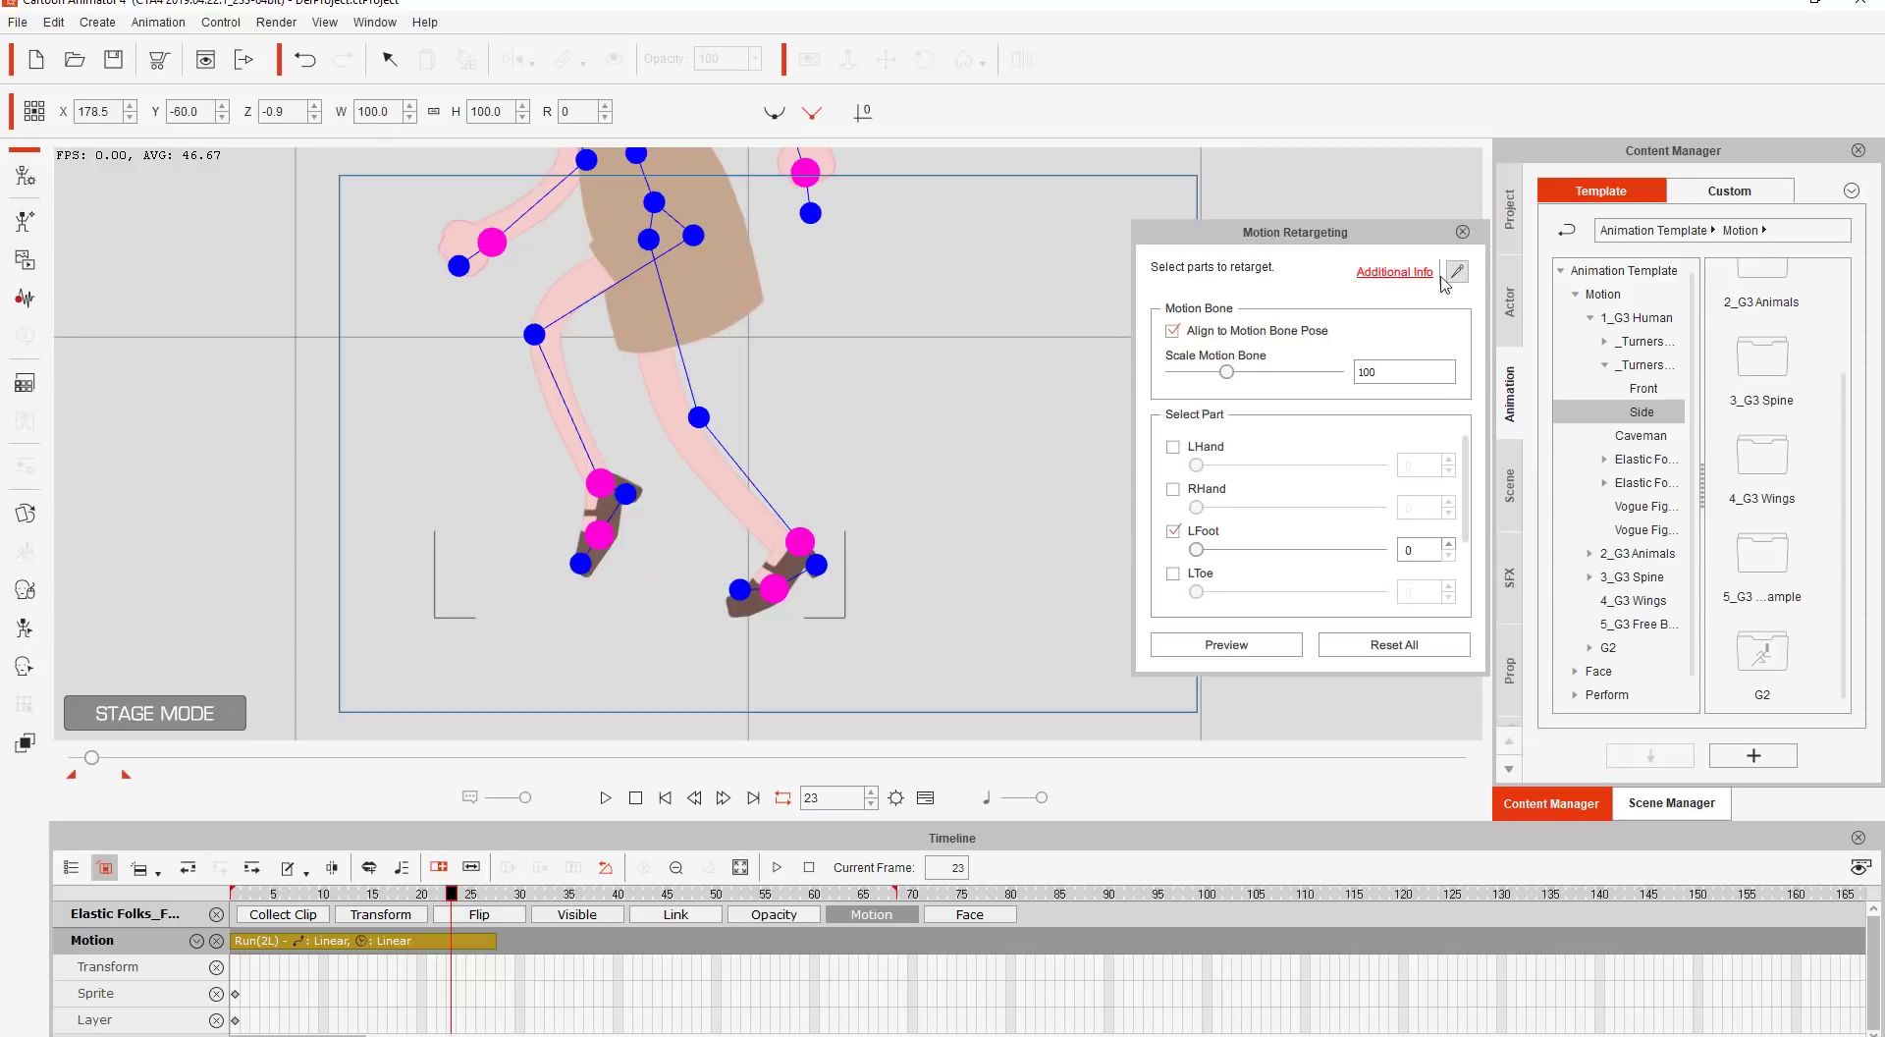
Close Motion Retargeting and delete the blonde character from the stage.
click(1461, 232)
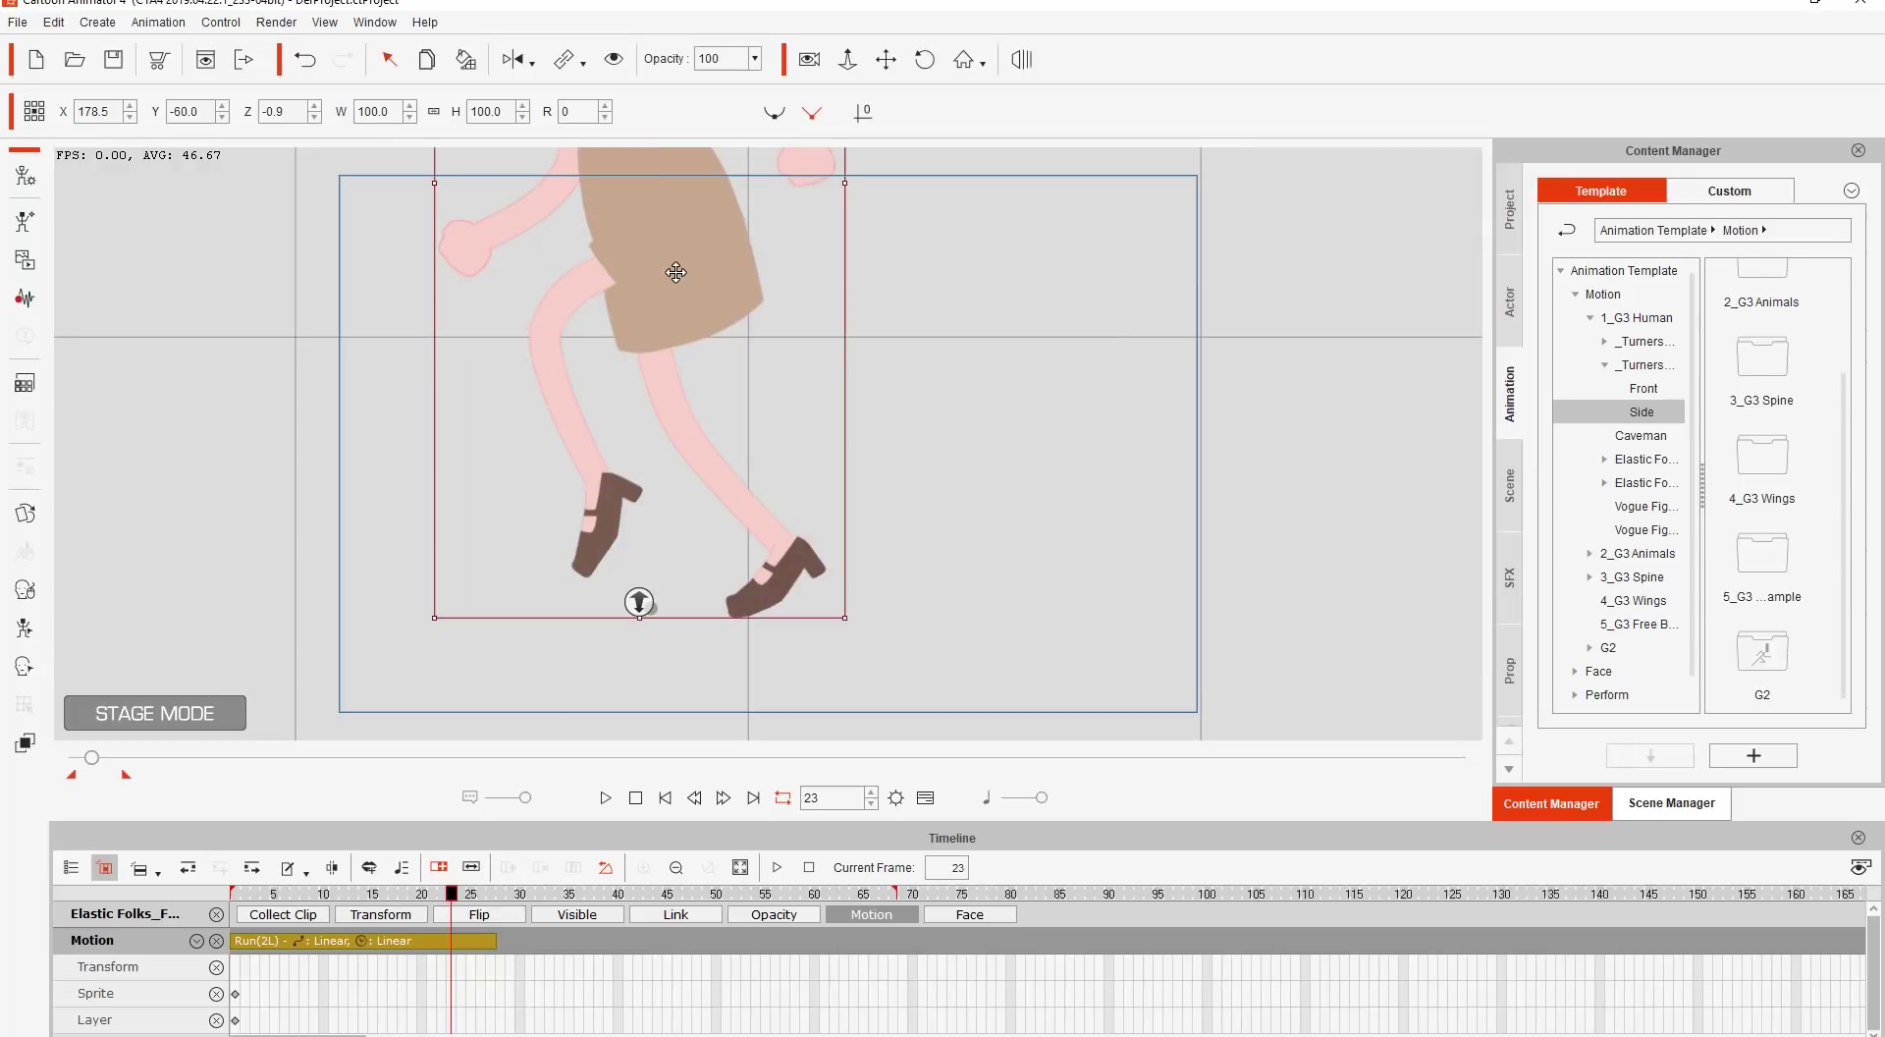
drag(661, 265, 824, 717)
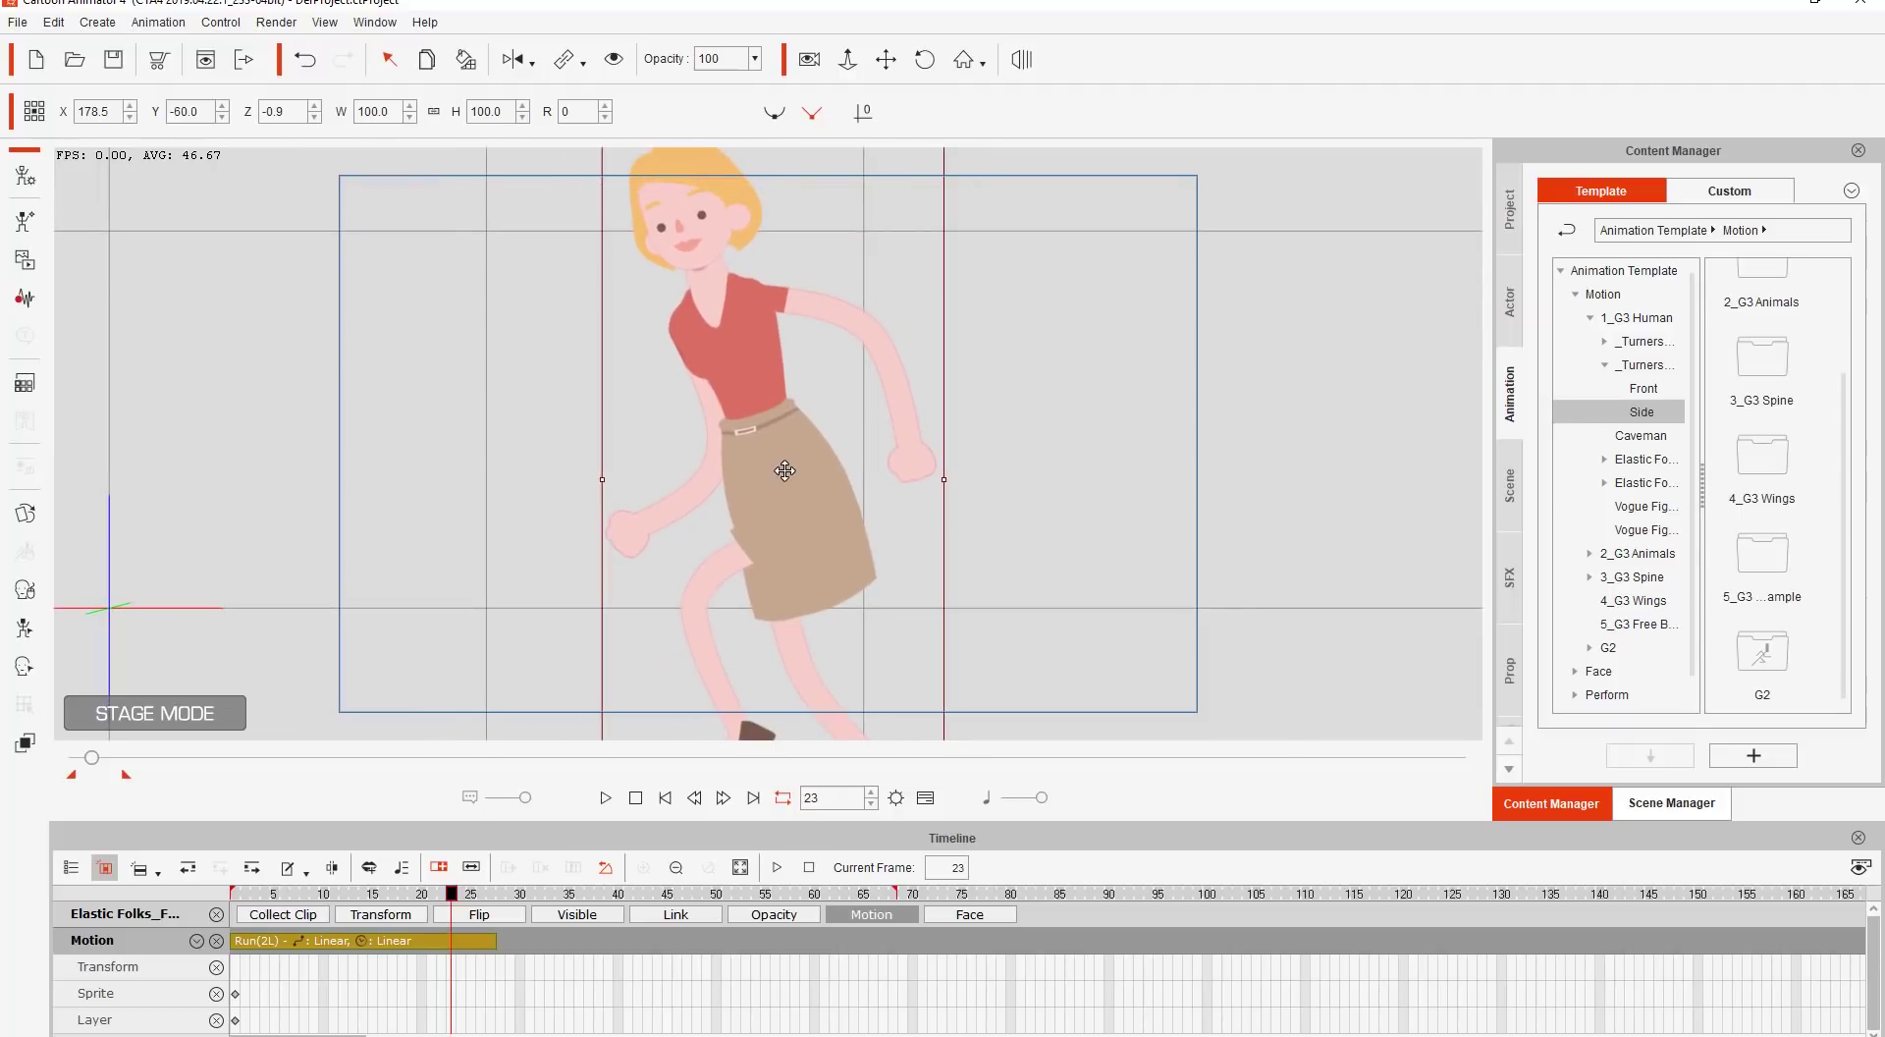
key(Delete)
key(ctrl+z)
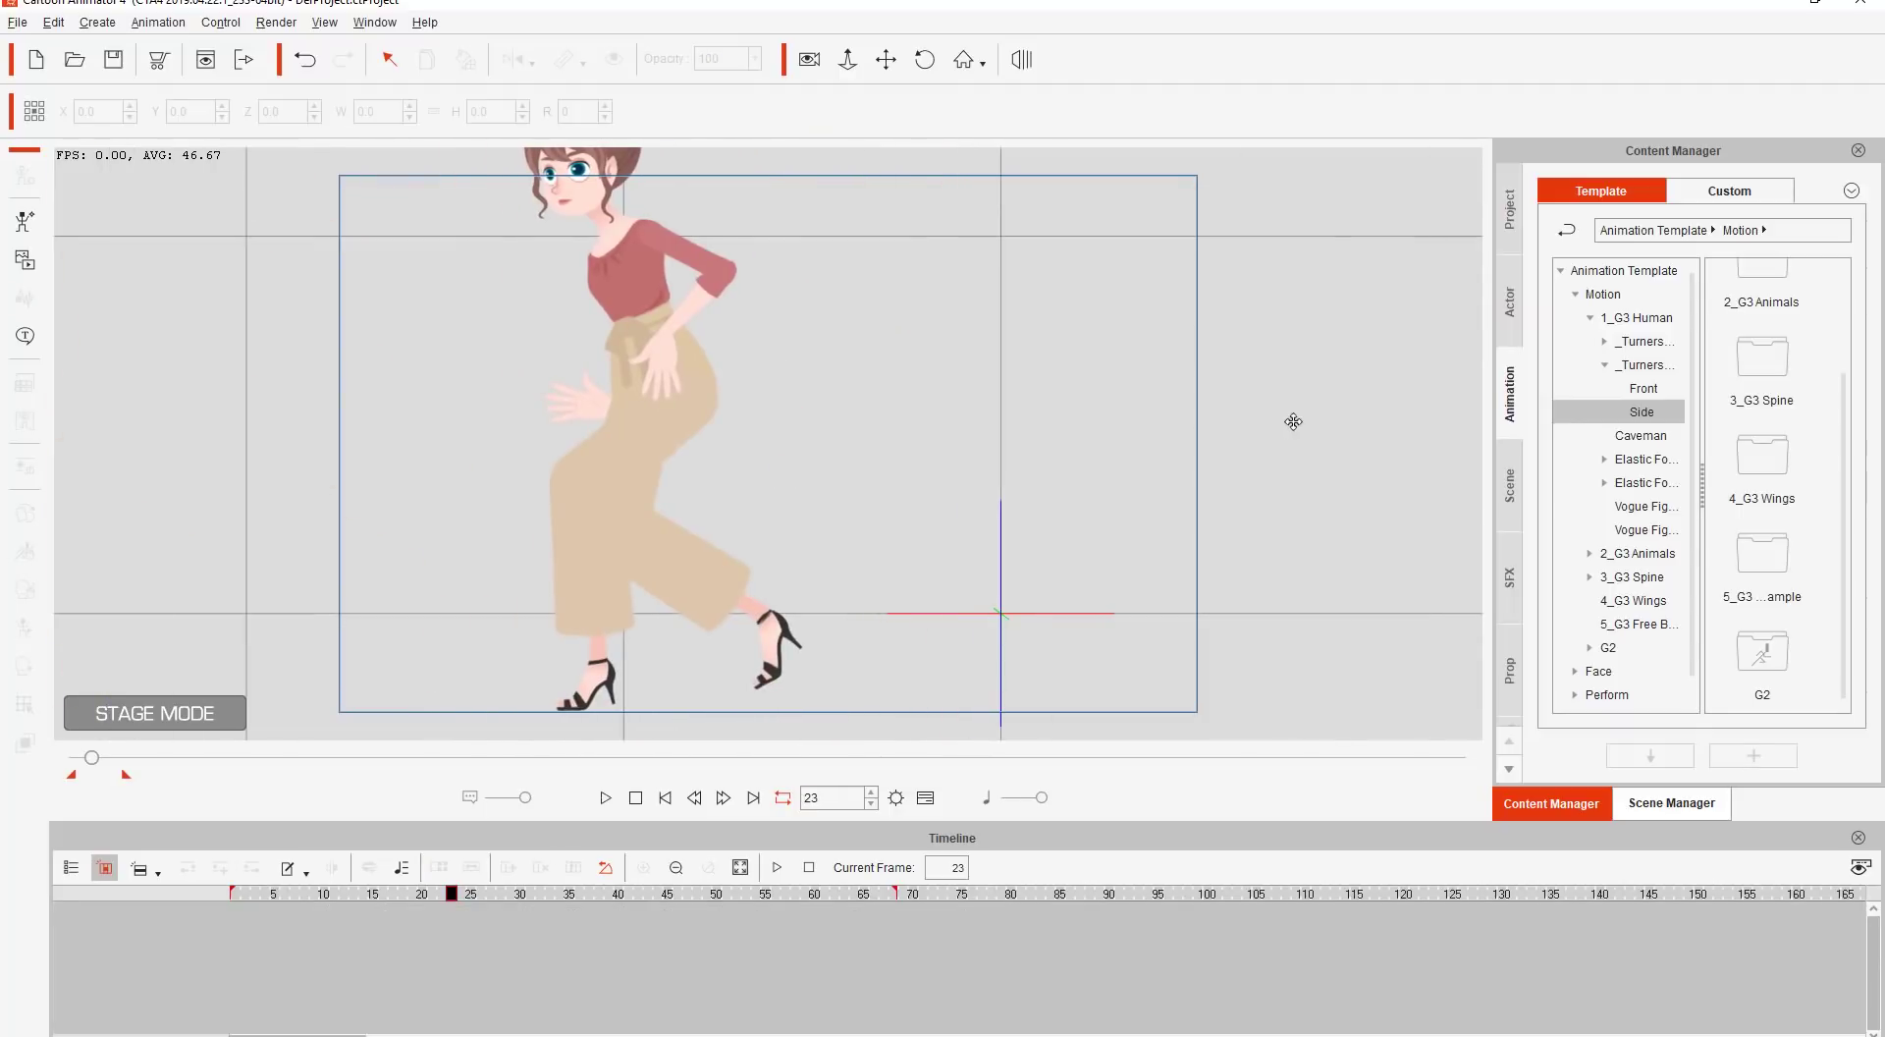
Return to frame 1 and apply the Climb Pole(2L) motion from the male Turners Side motions to the brown-haired Martha_S character.
drag(648, 408, 684, 669)
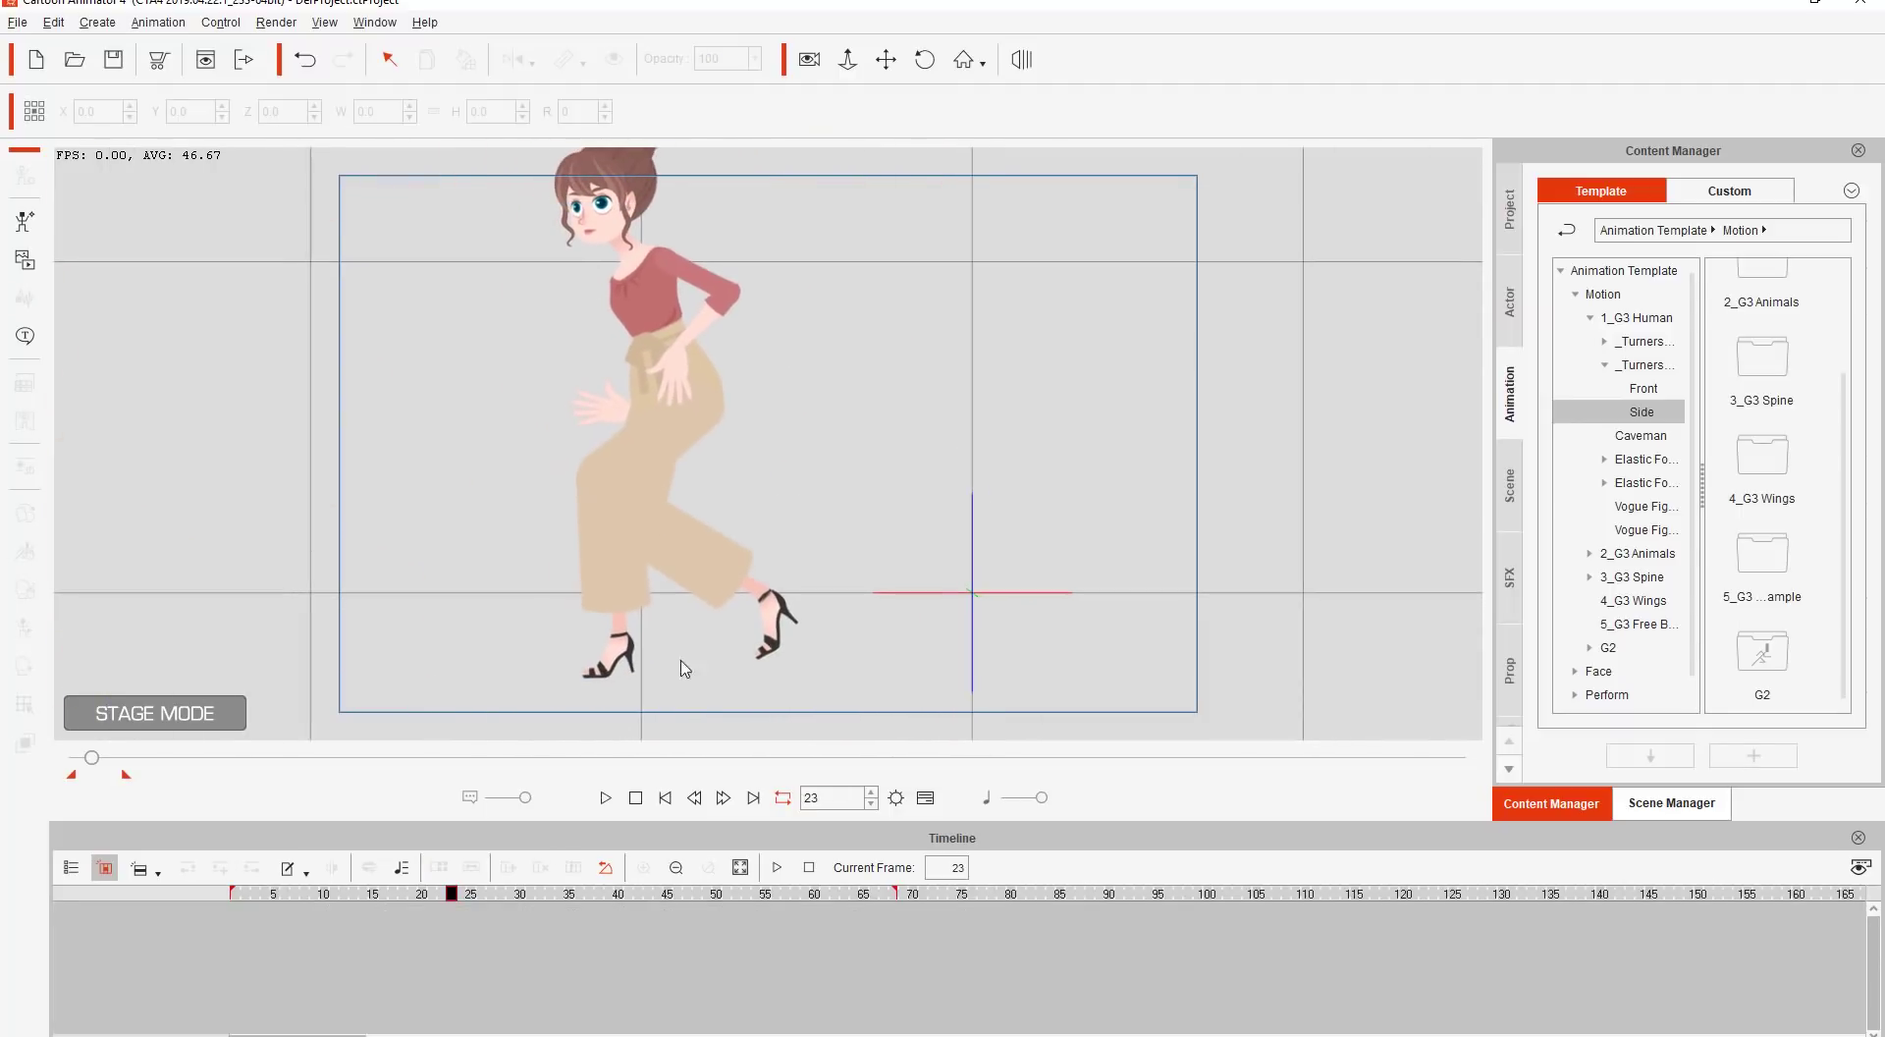
click(635, 806)
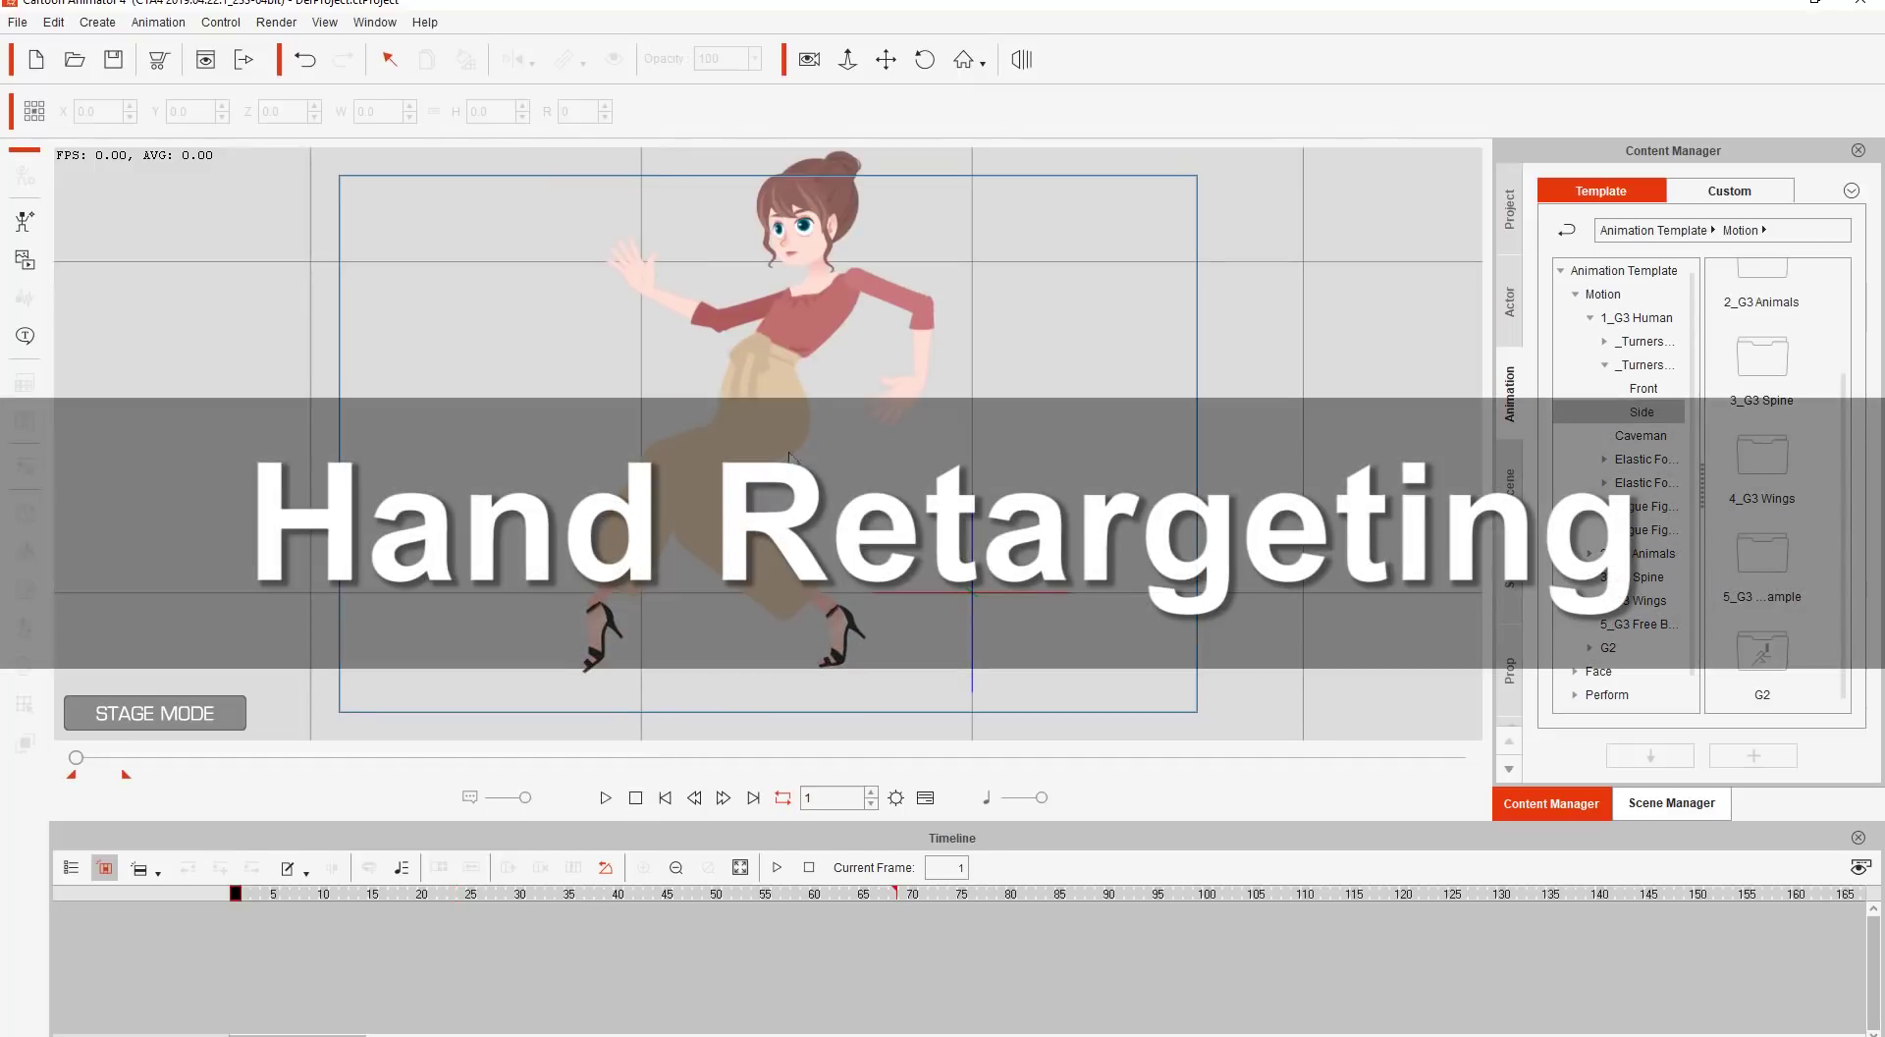
click(773, 412)
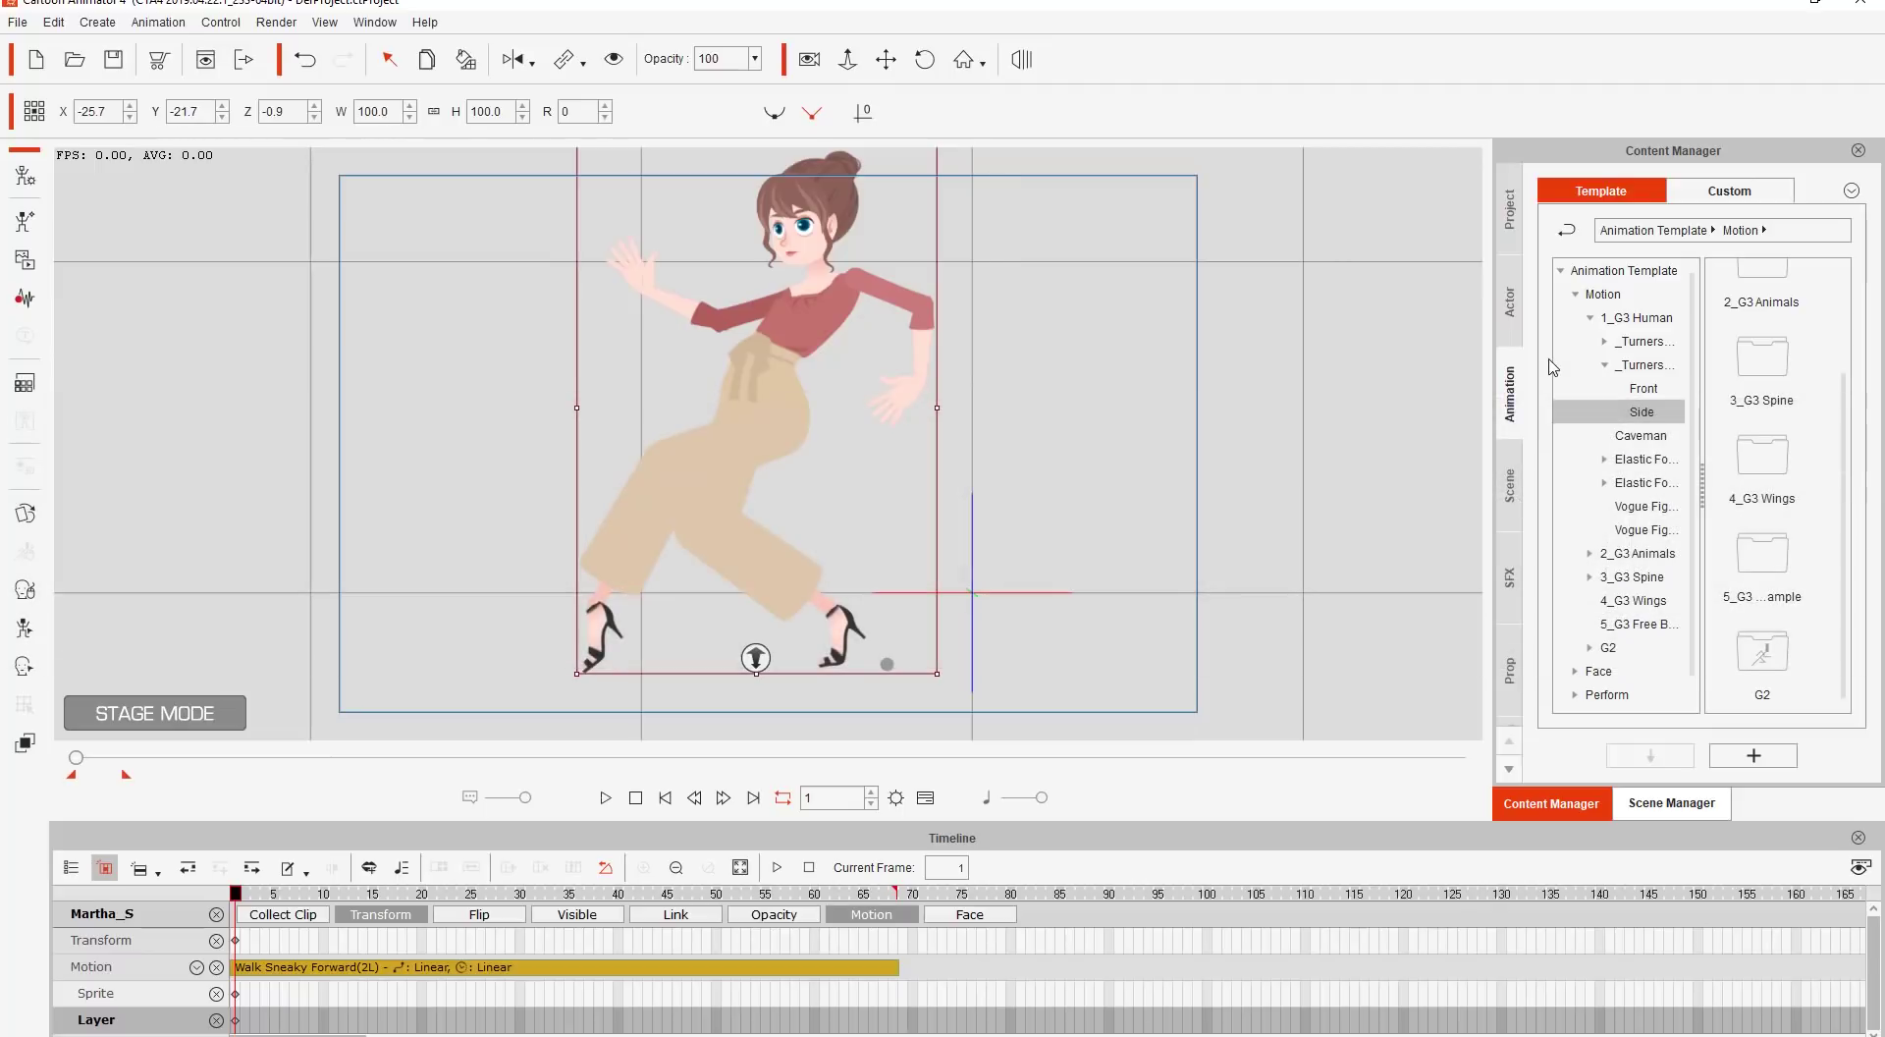
click(1645, 412)
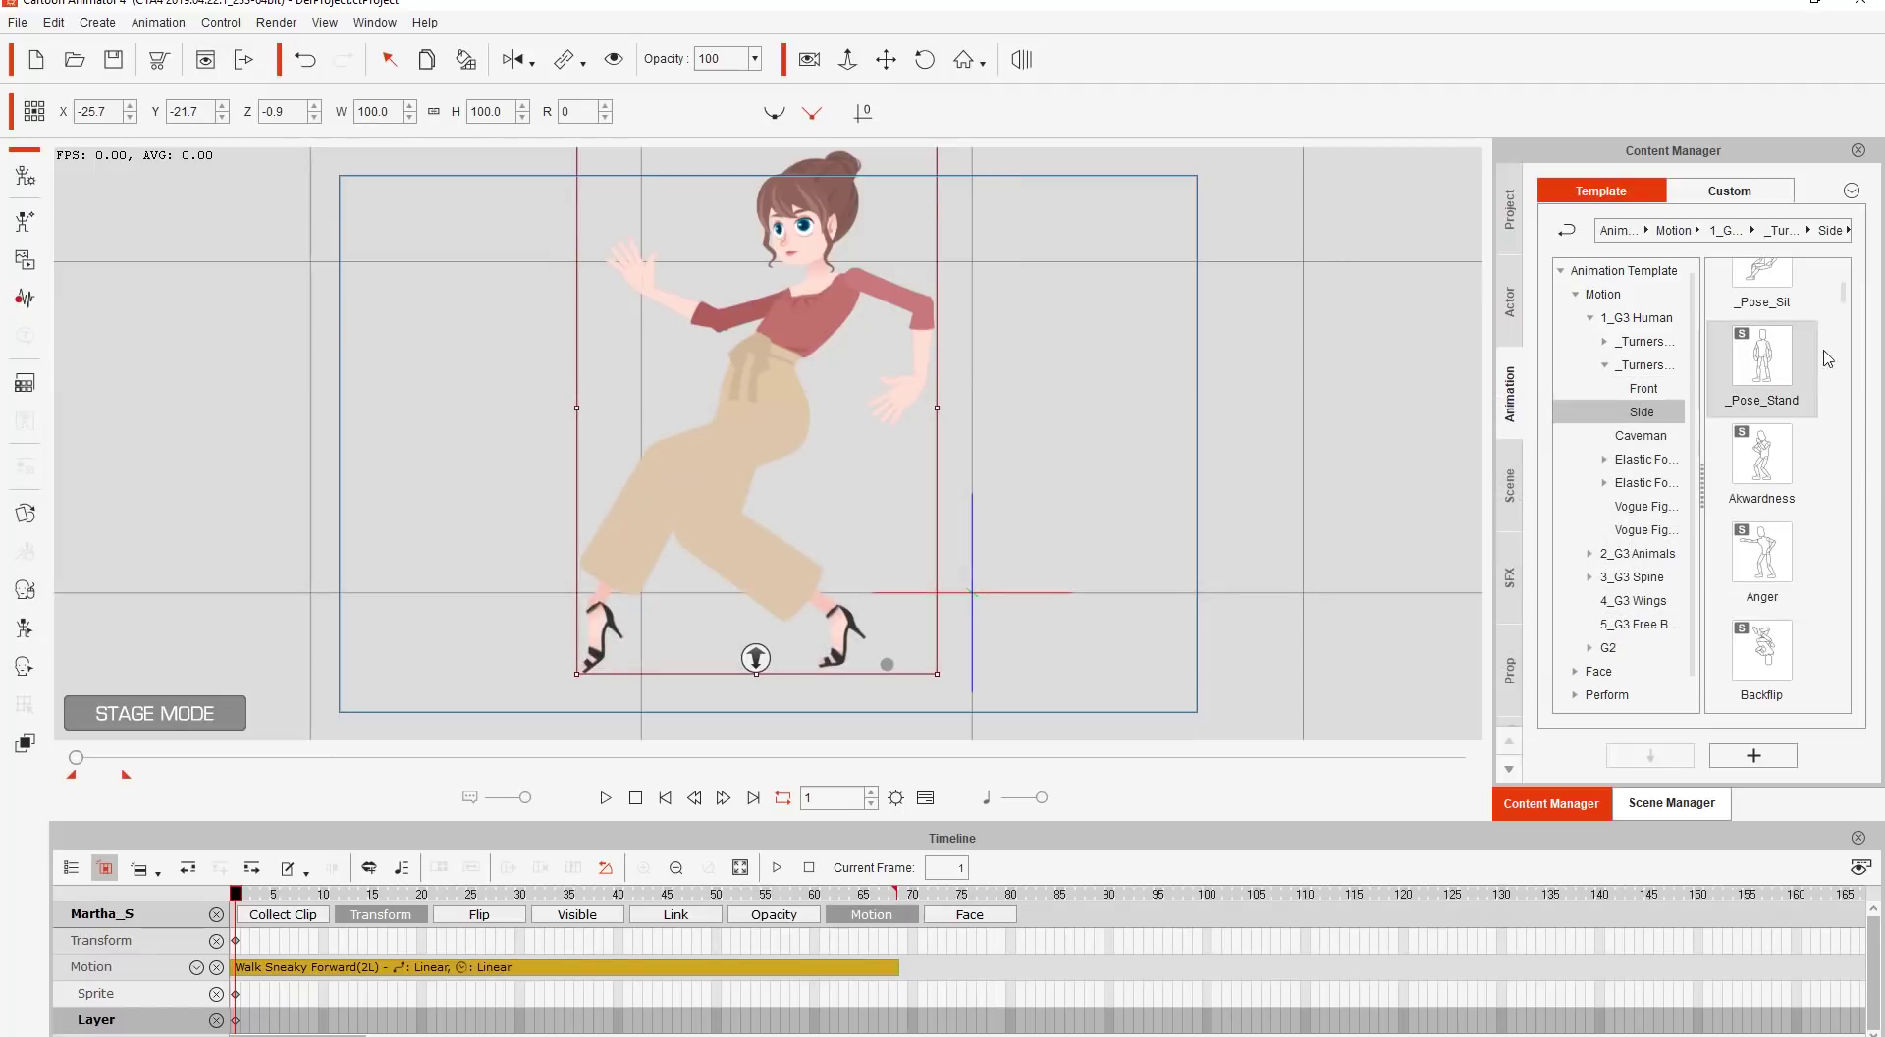
drag(1844, 292, 1848, 353)
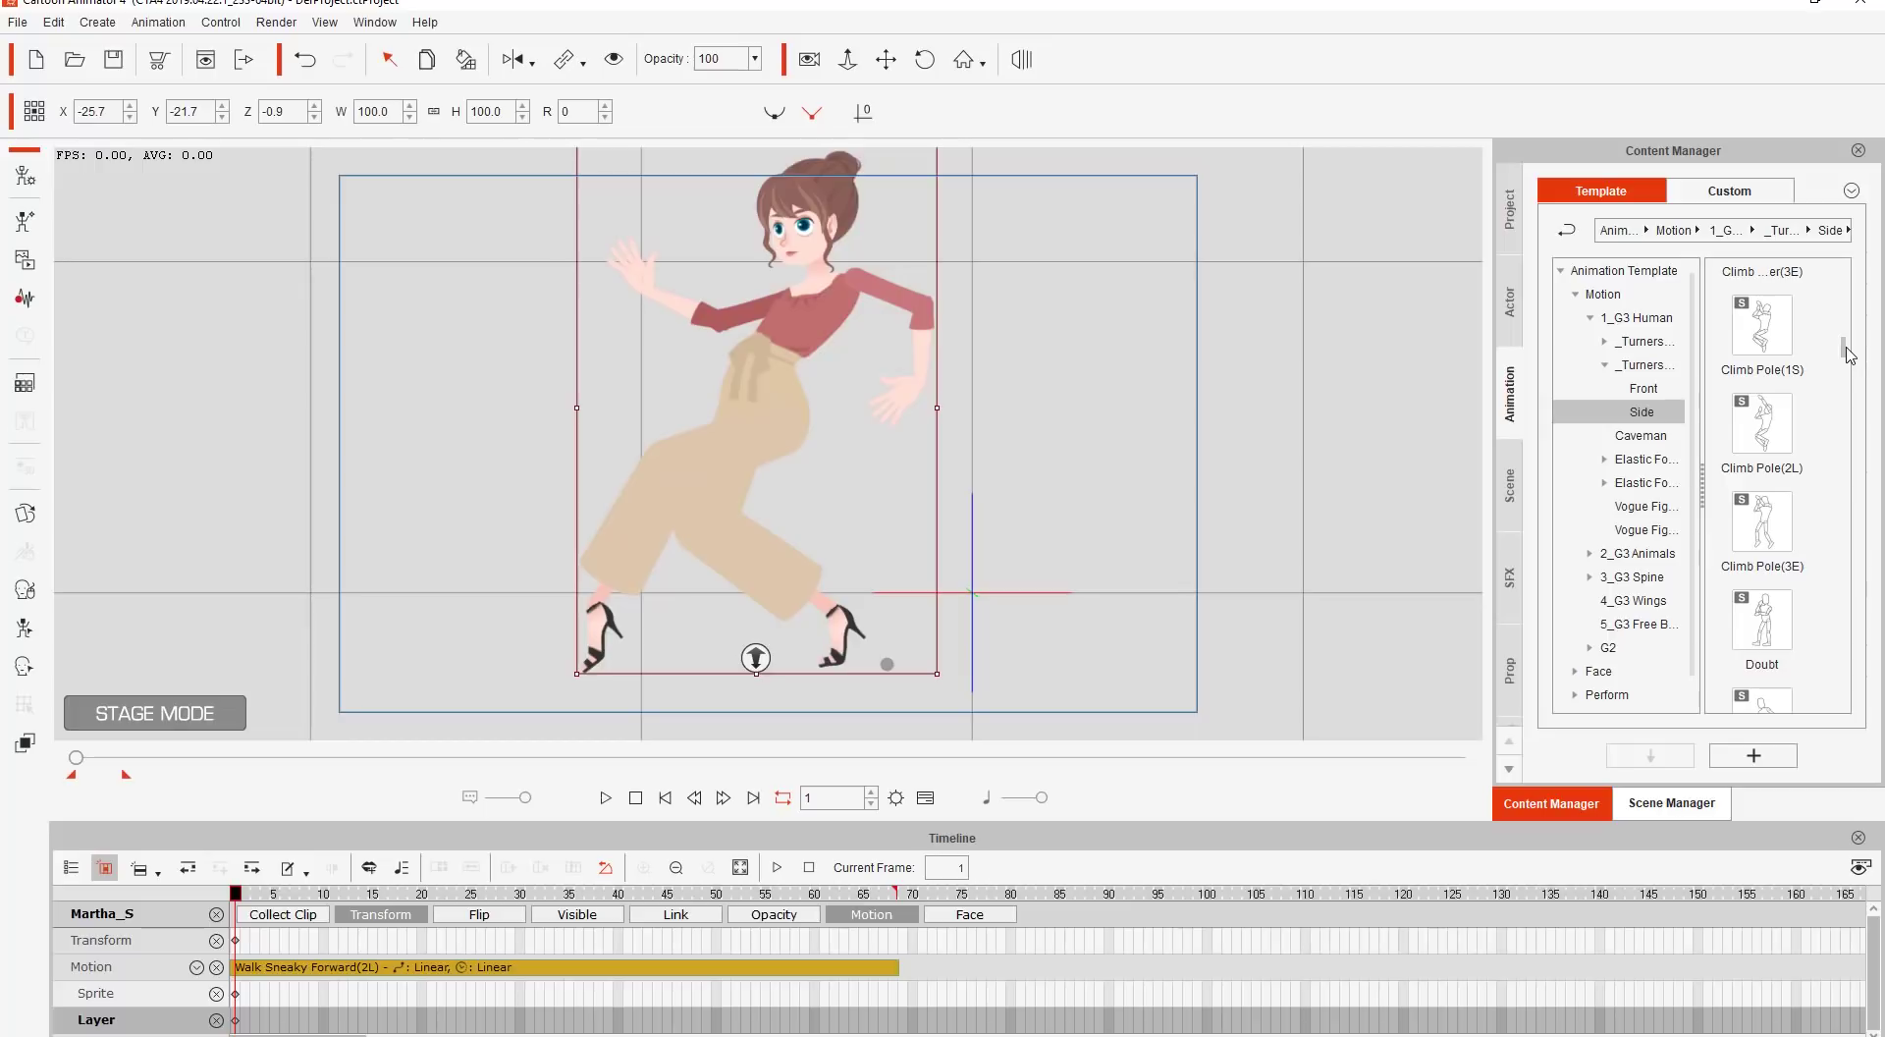
drag(1771, 429, 807, 409)
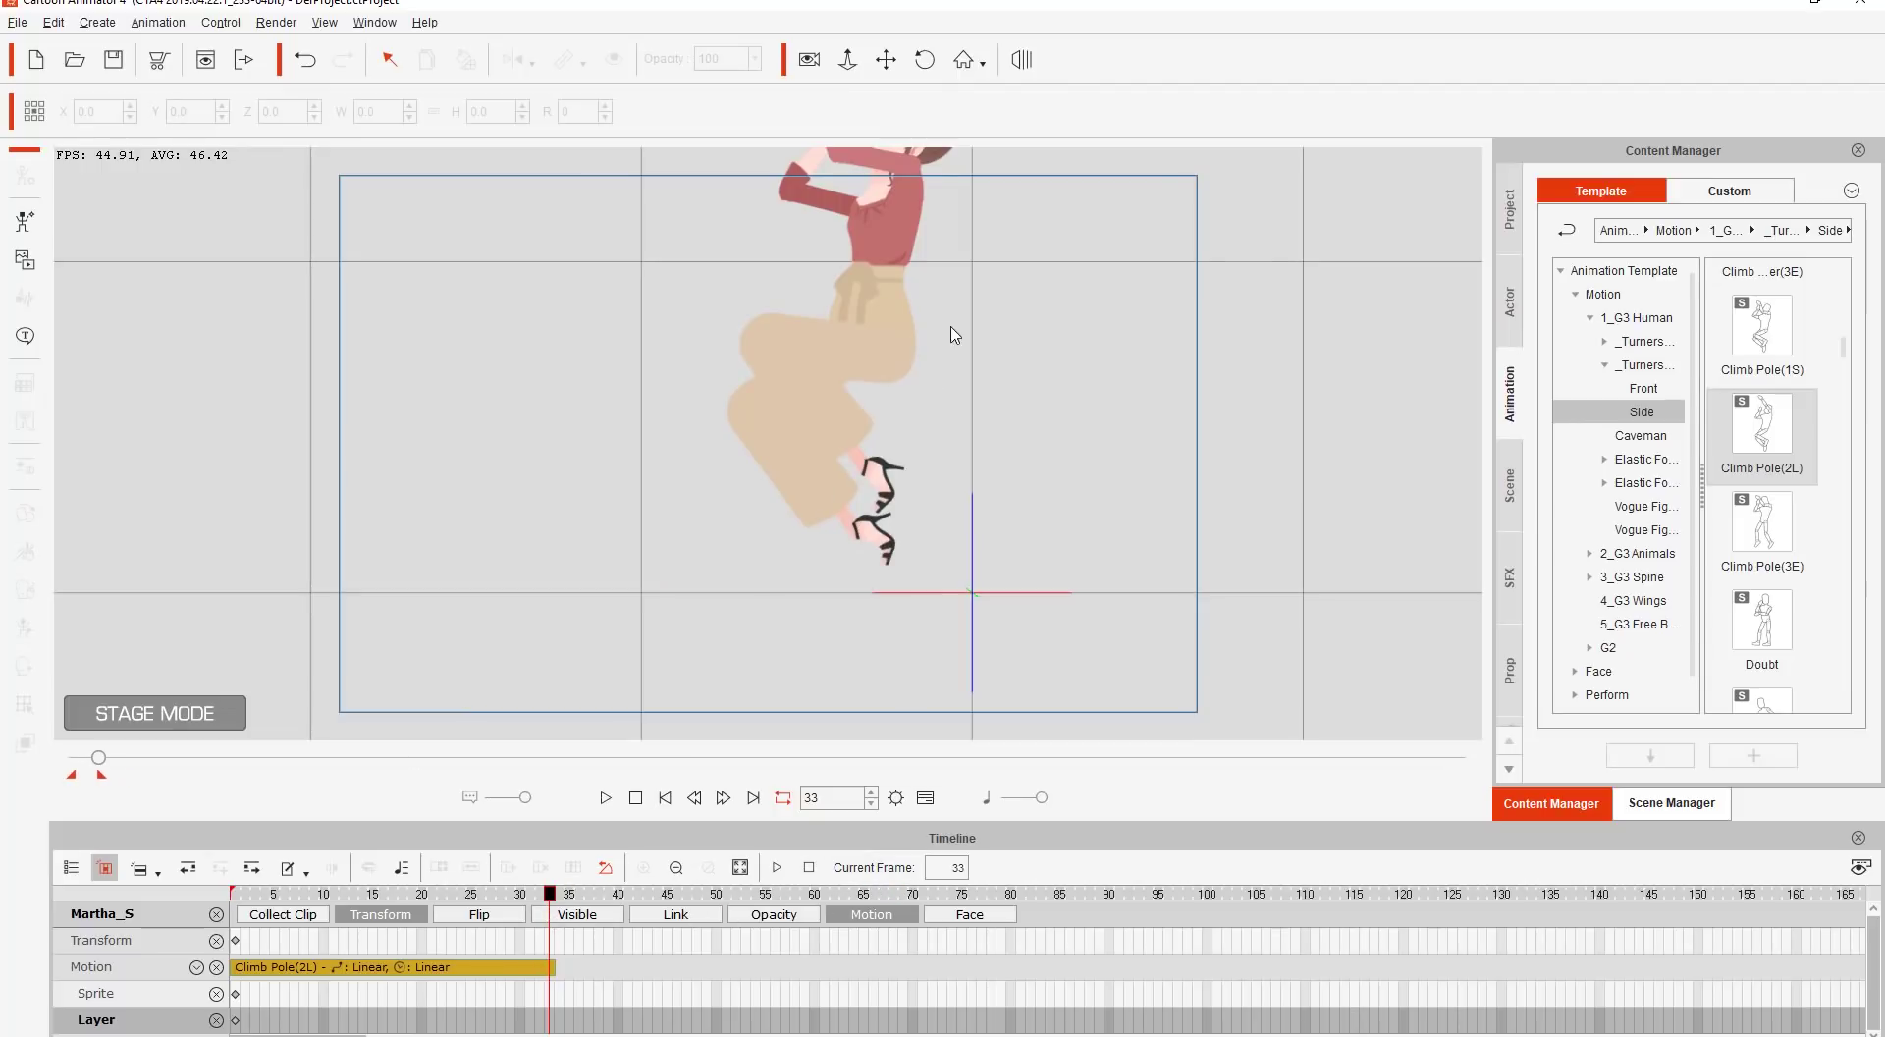
Add the Line_01 prop from the 04_Basic Icon templates to the stage beside the climbing woman.
scroll(950, 335, down, 3)
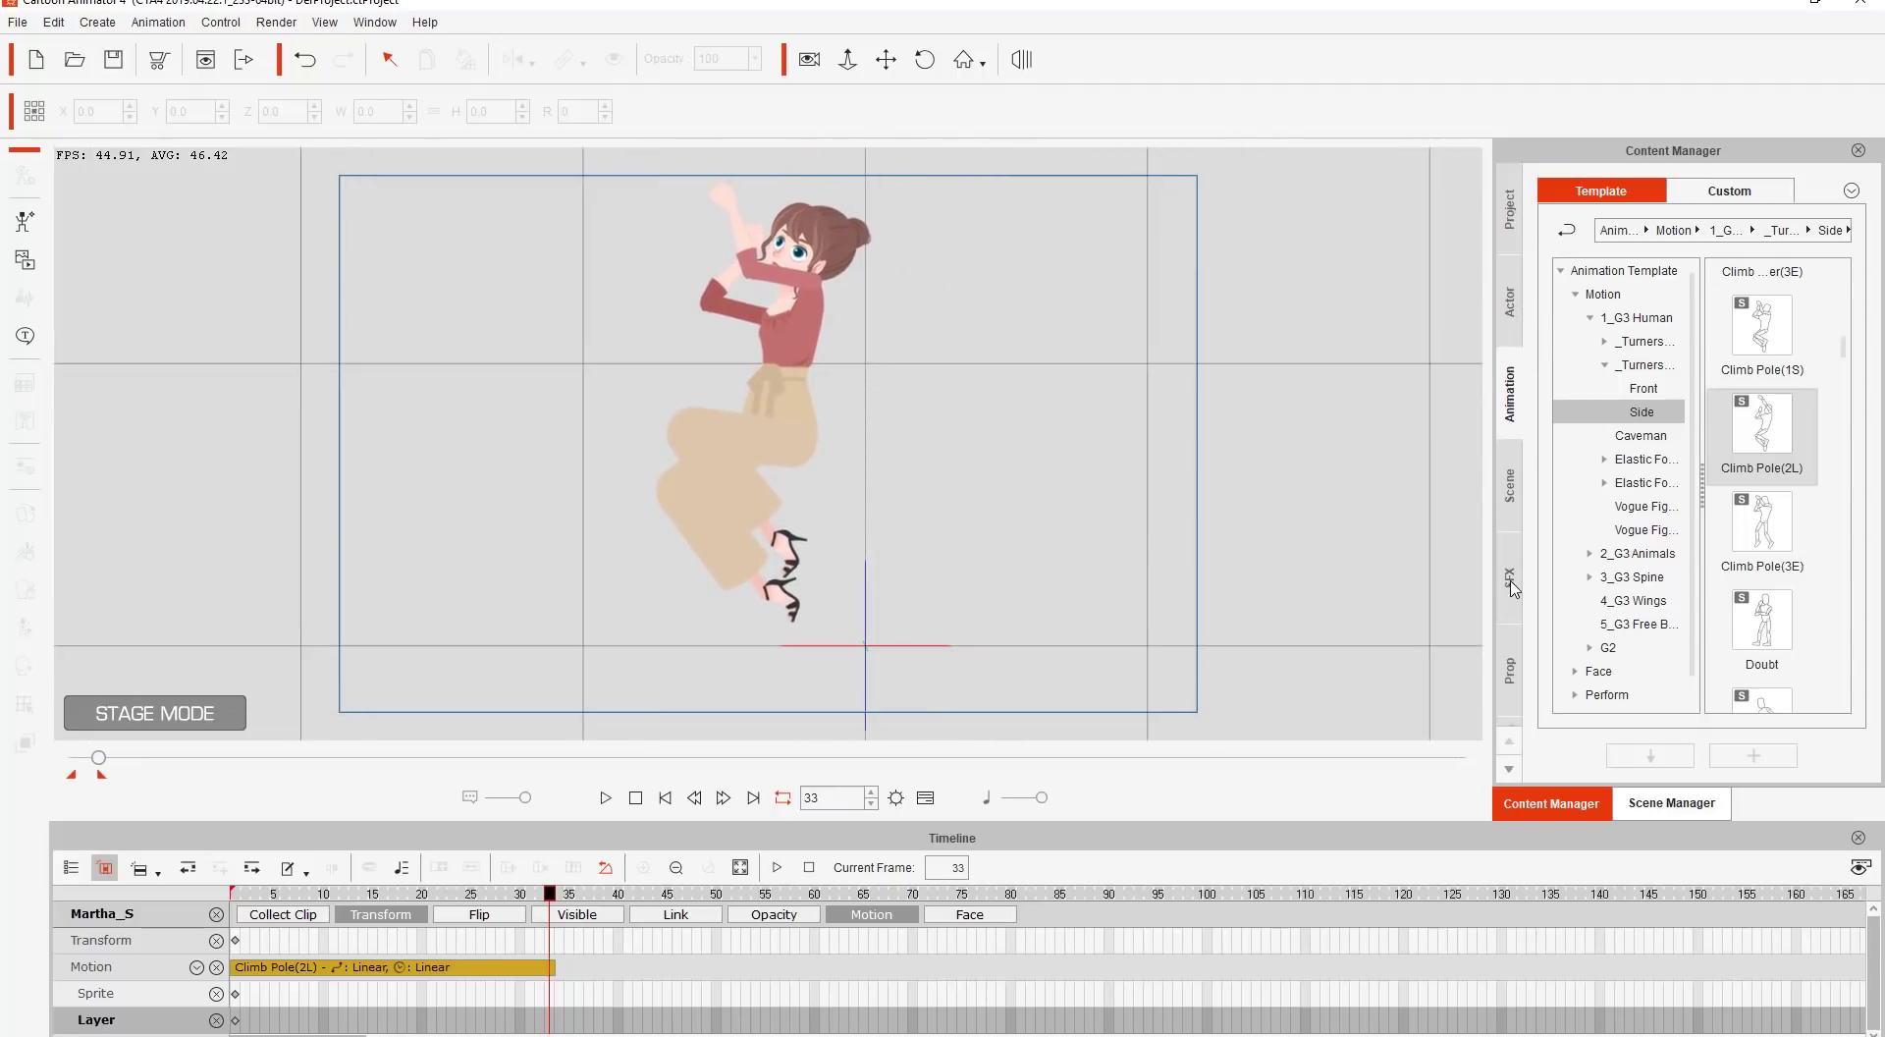
click(1511, 671)
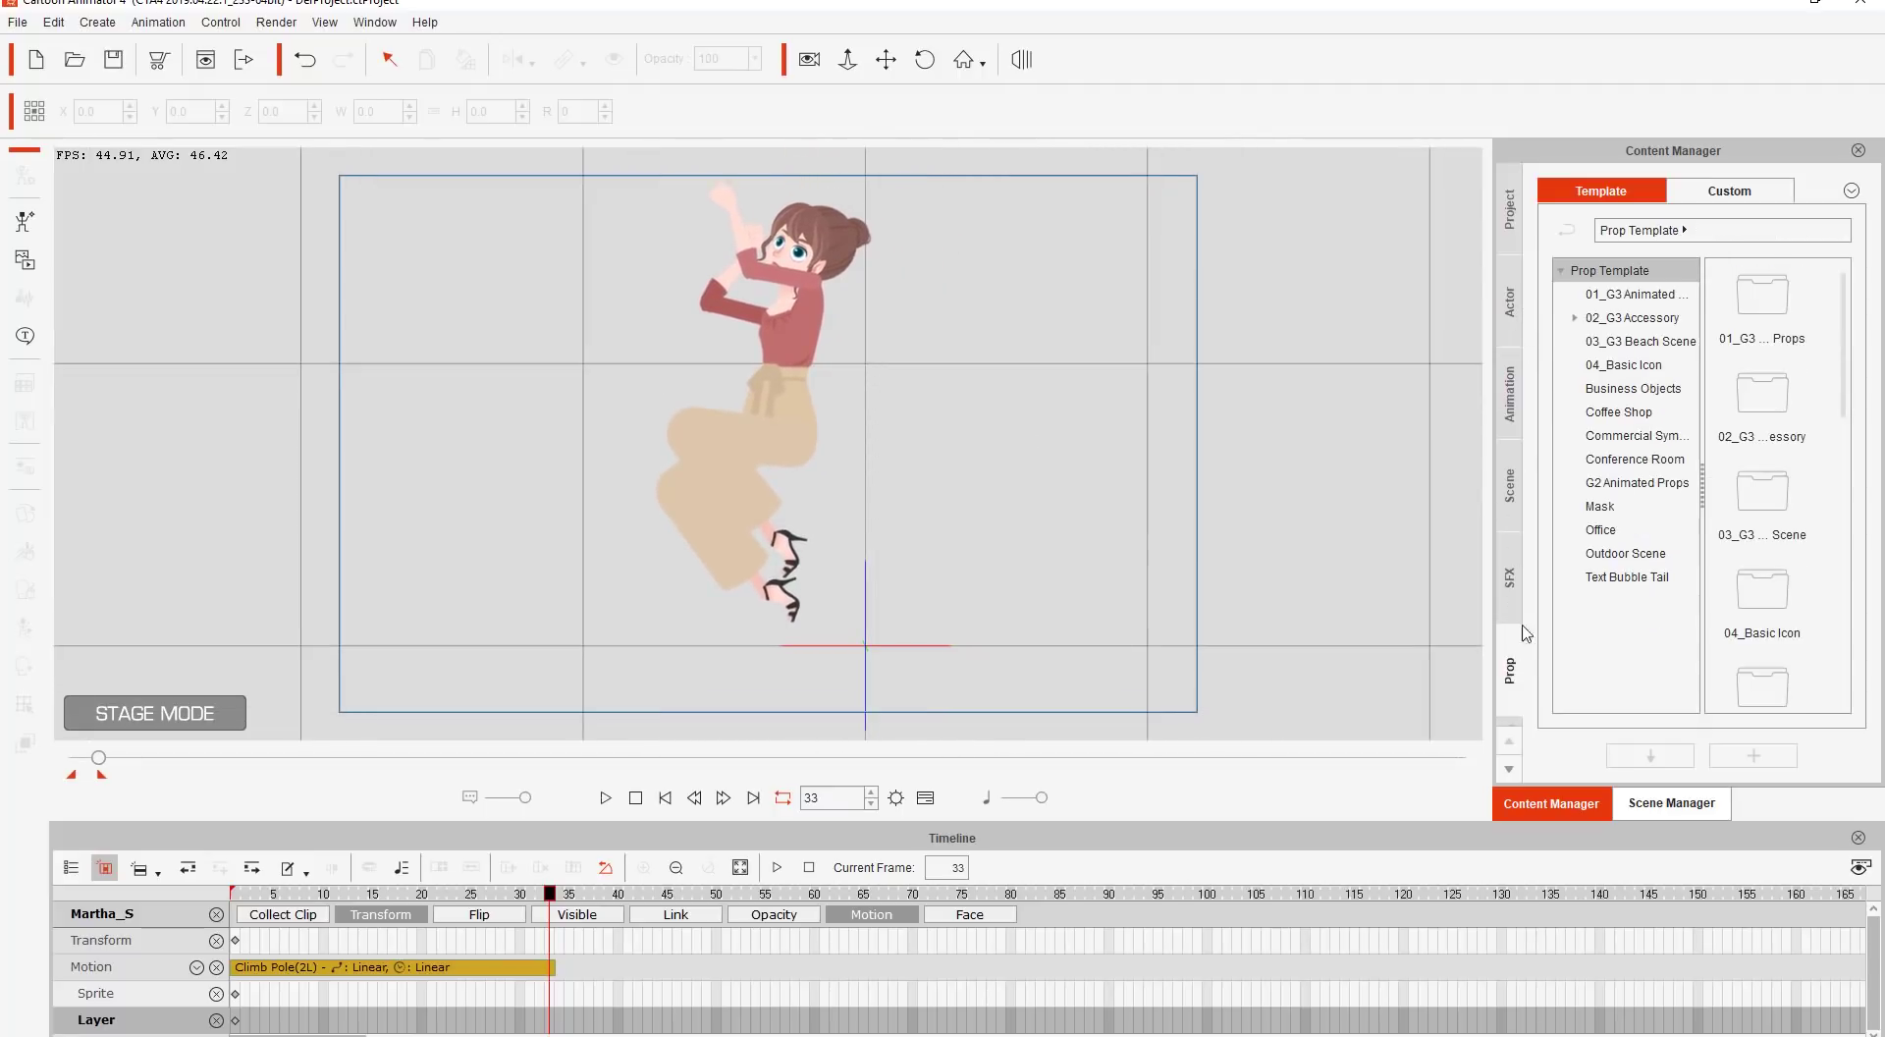
click(1630, 293)
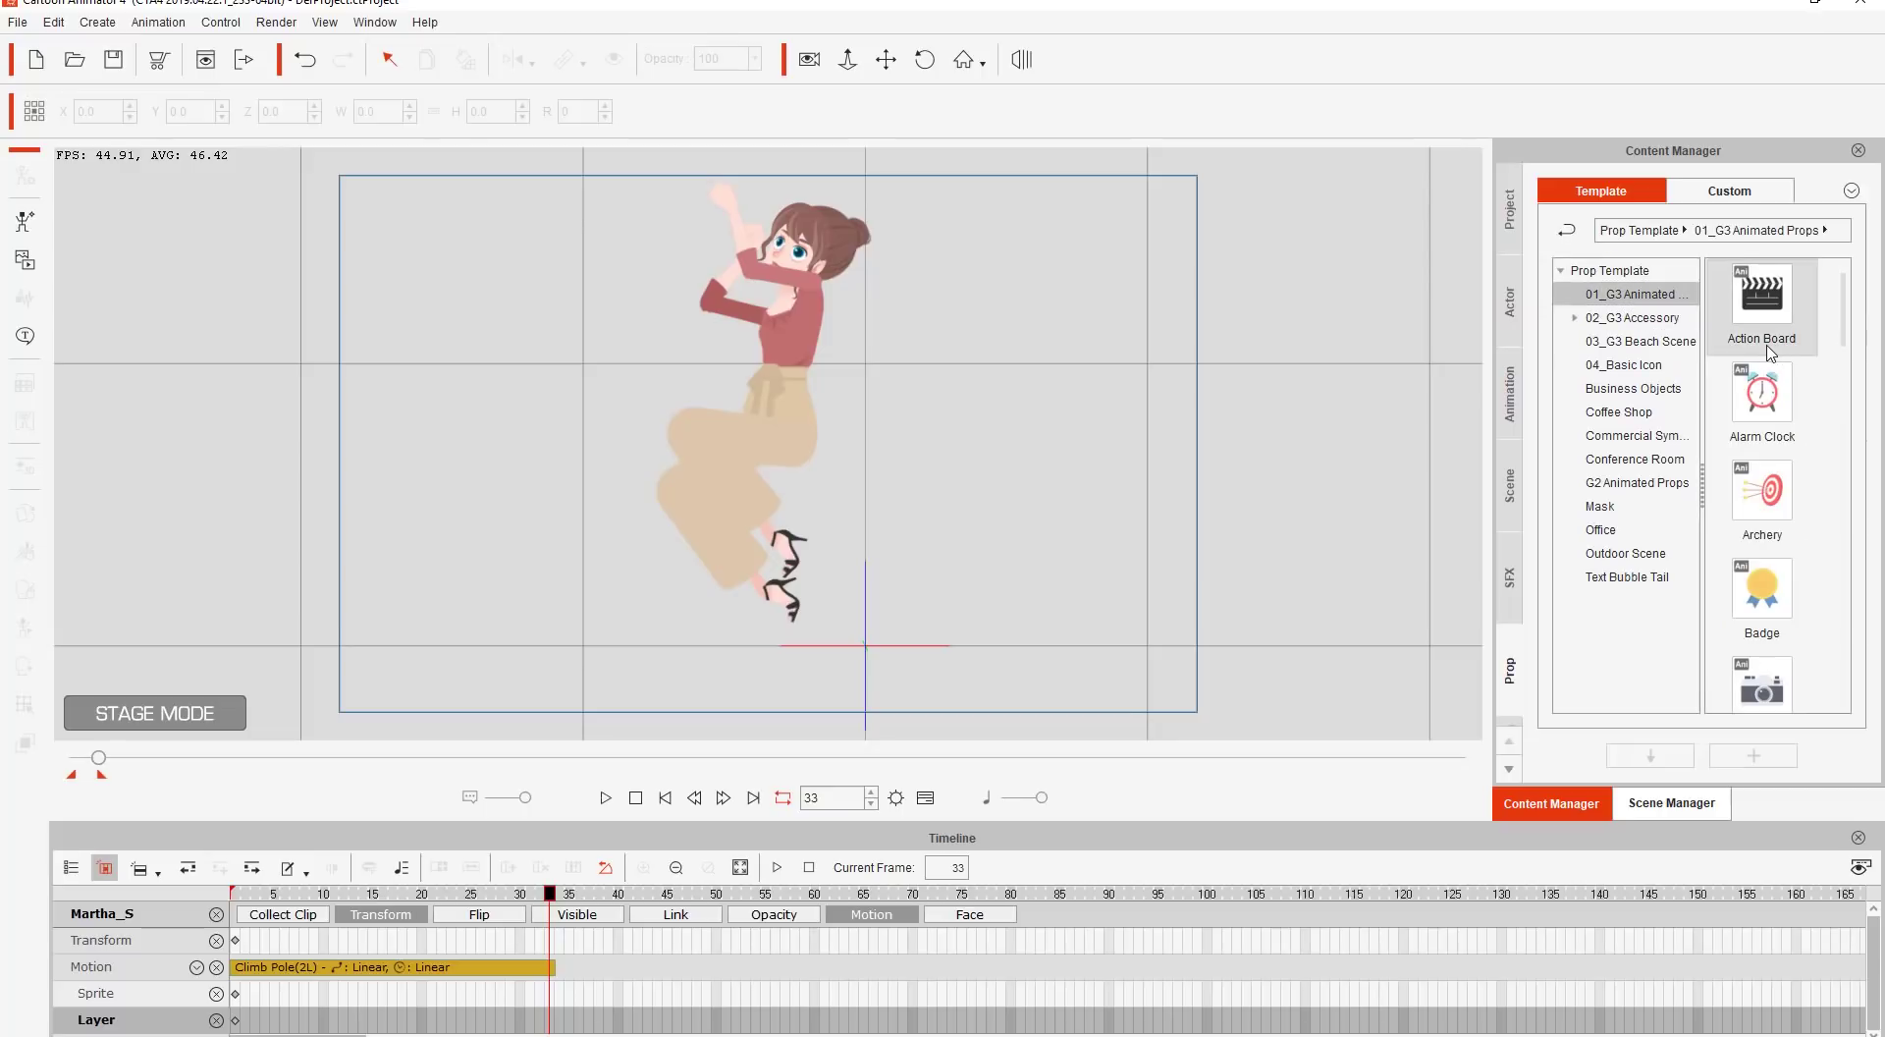
click(1622, 364)
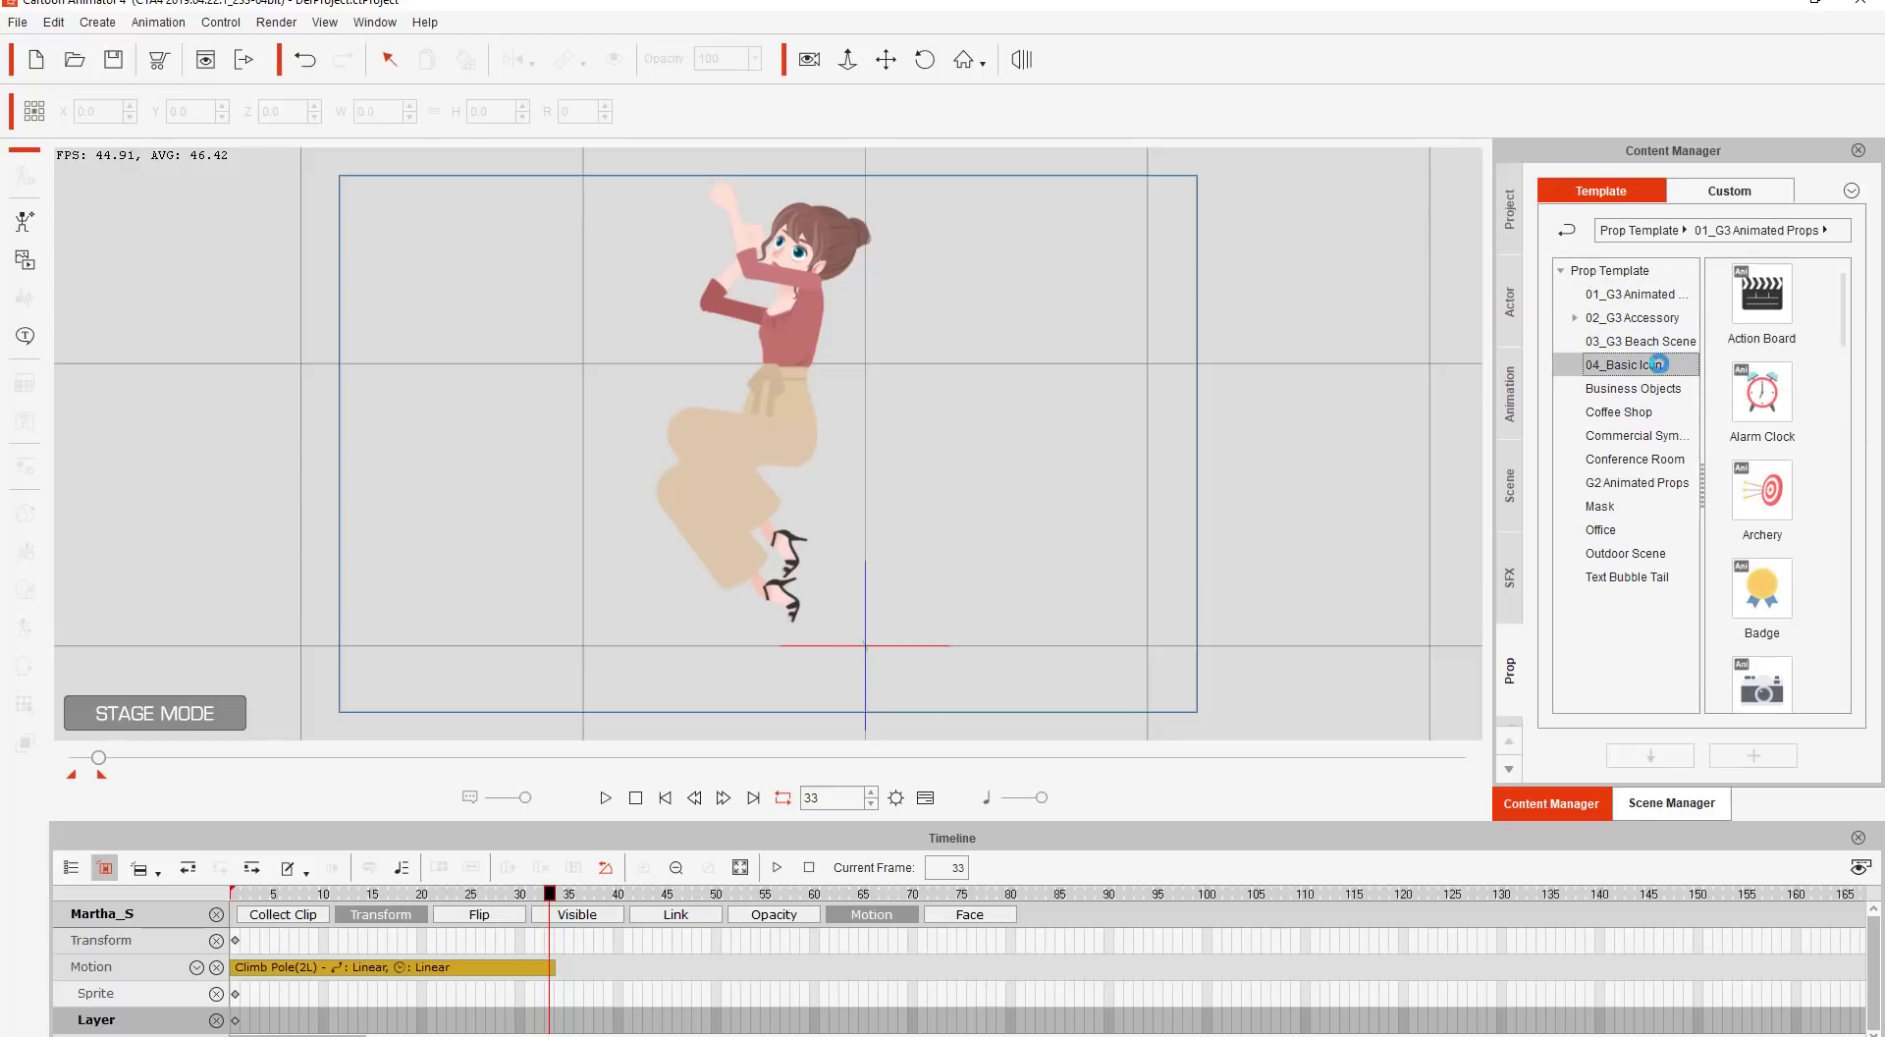
drag(1843, 324, 1841, 508)
drag(1737, 400, 451, 363)
Set the line prop's rotation to 270 so it stands as a vertical pole.
double_click(577, 112)
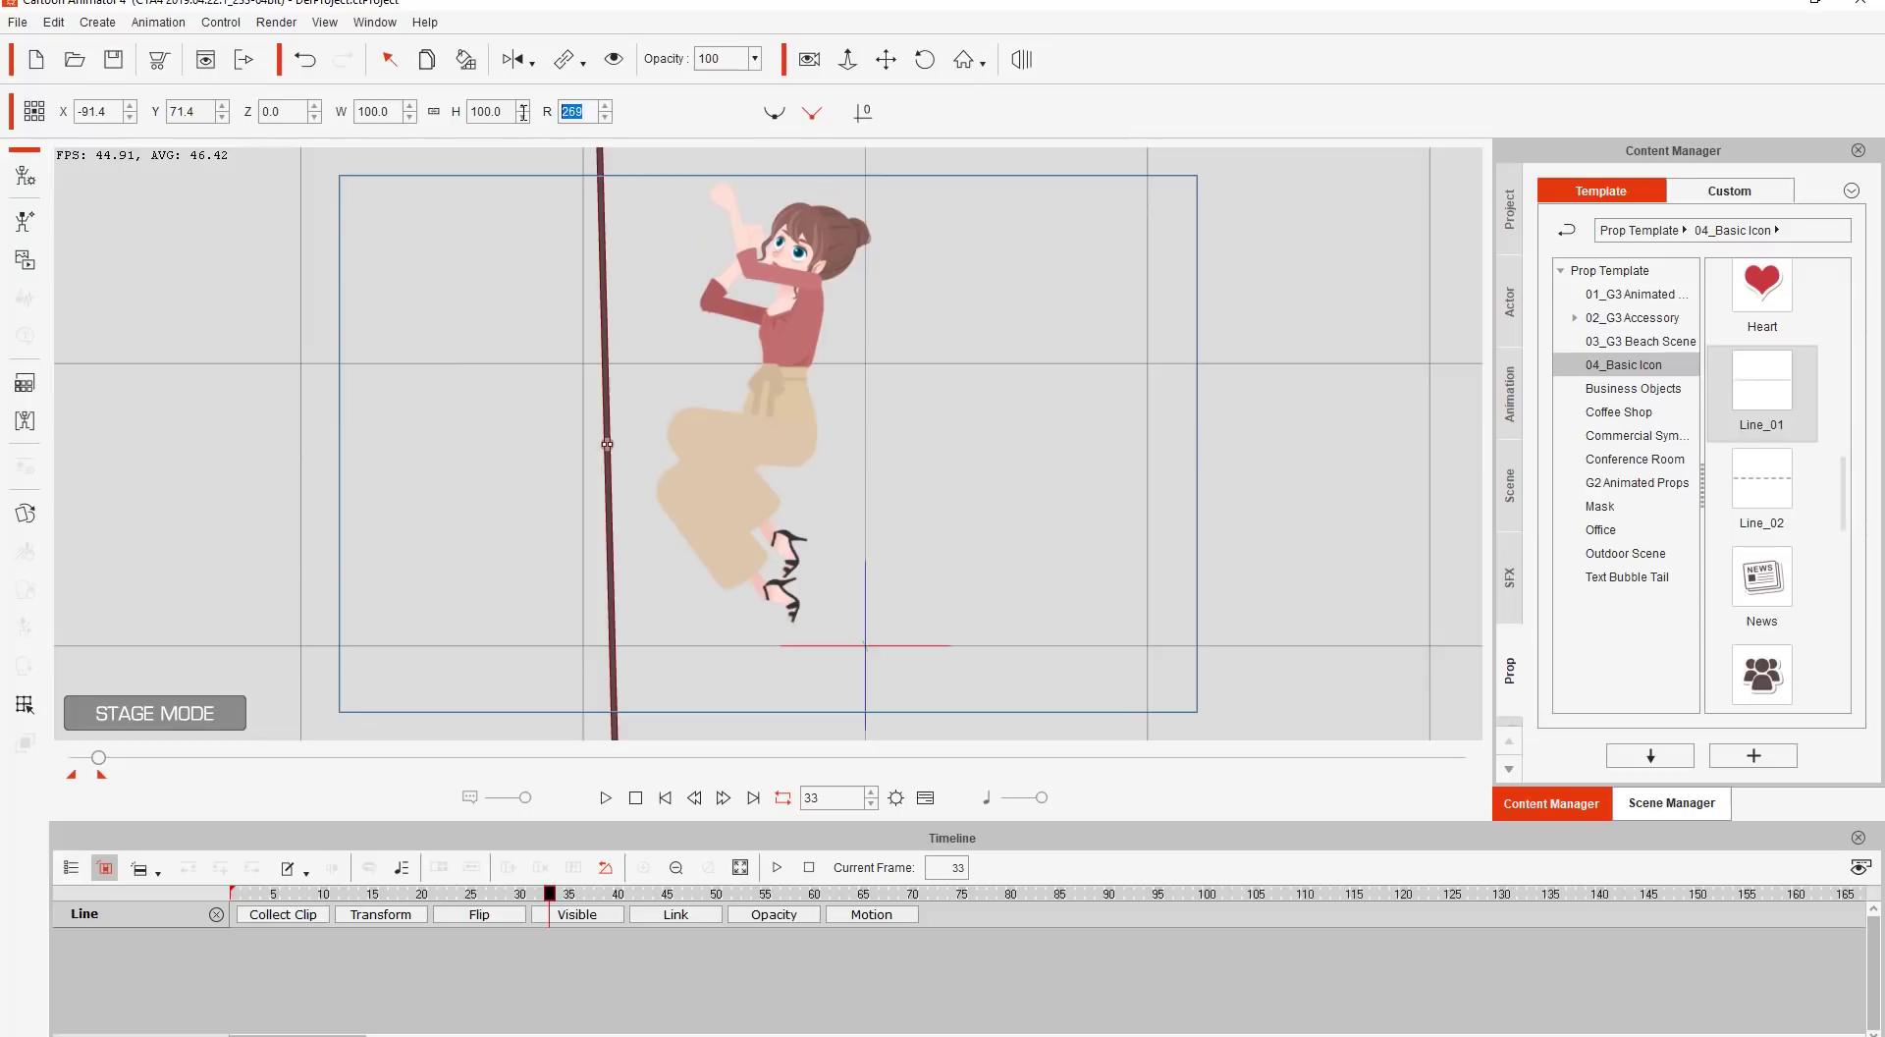
text(270)
key(Return)
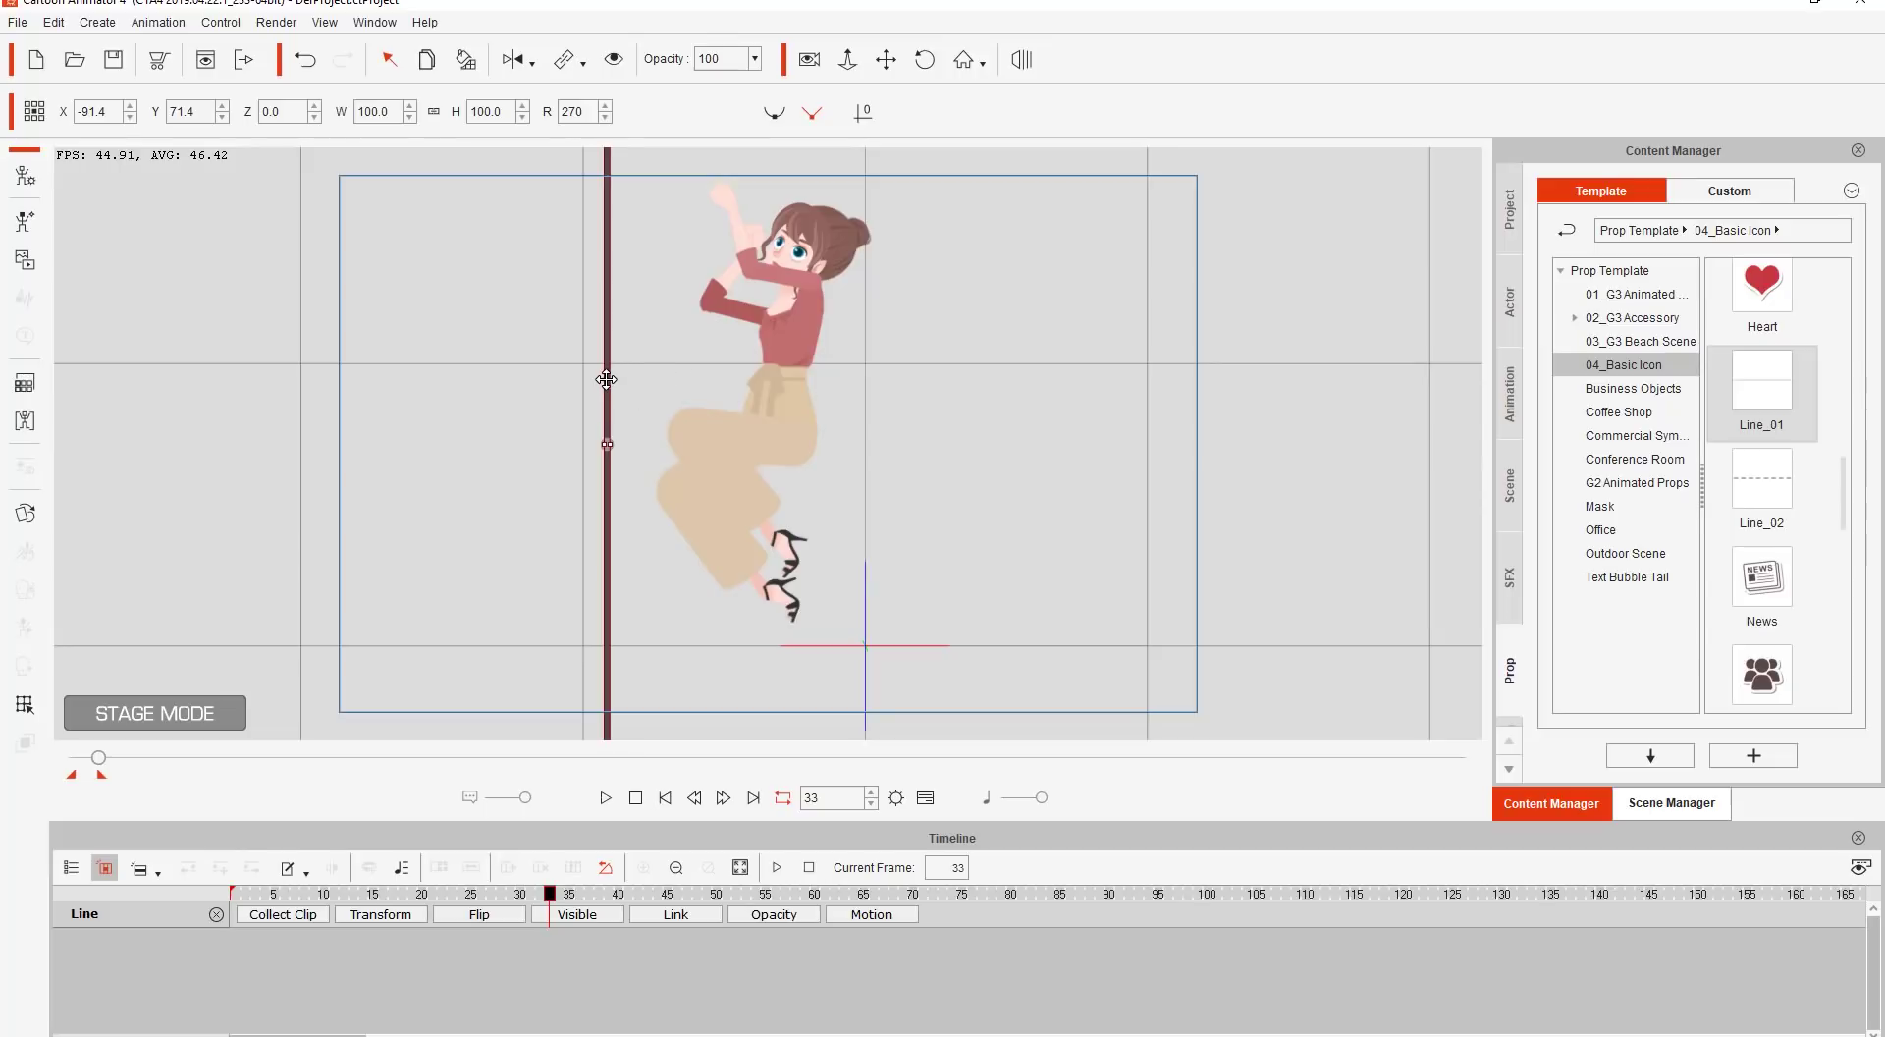
Move the vertical line prop onto the climbing woman at X -48, Y 85.3 and remove its object animation.
drag(607, 380, 728, 341)
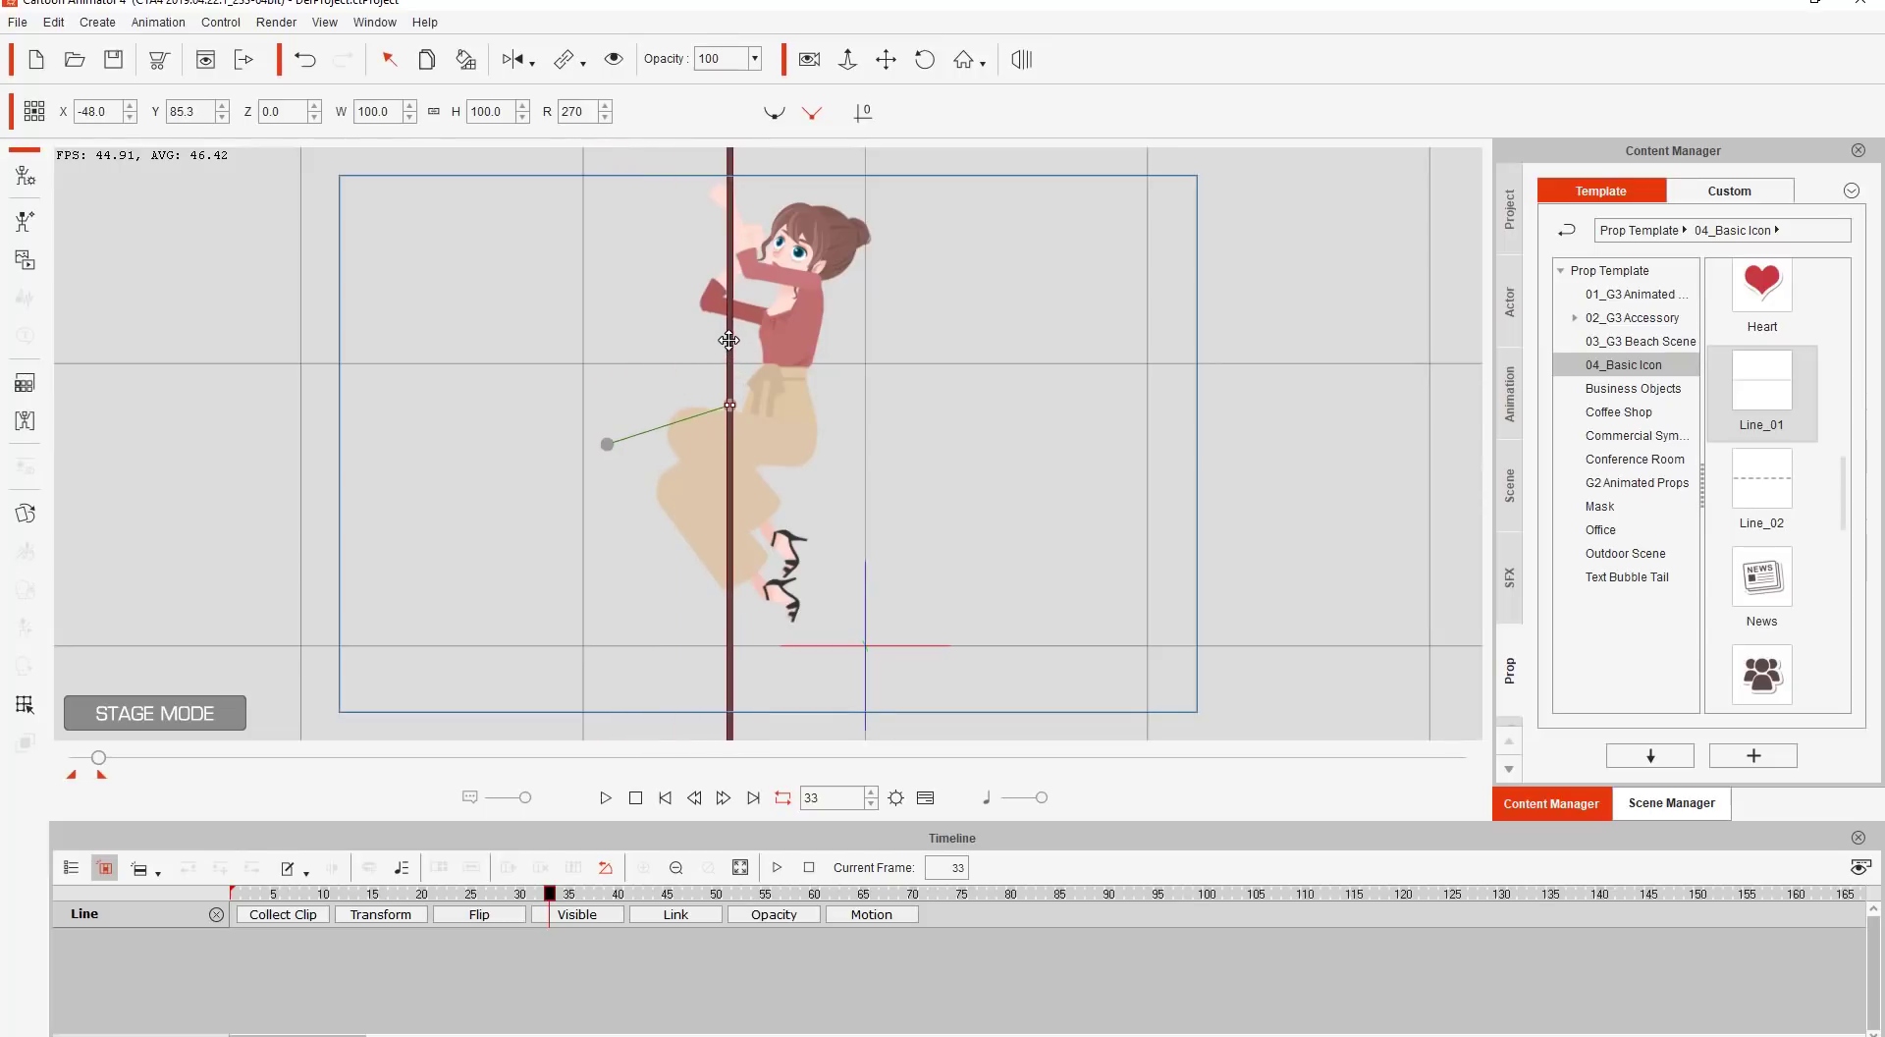
right_click(728, 341)
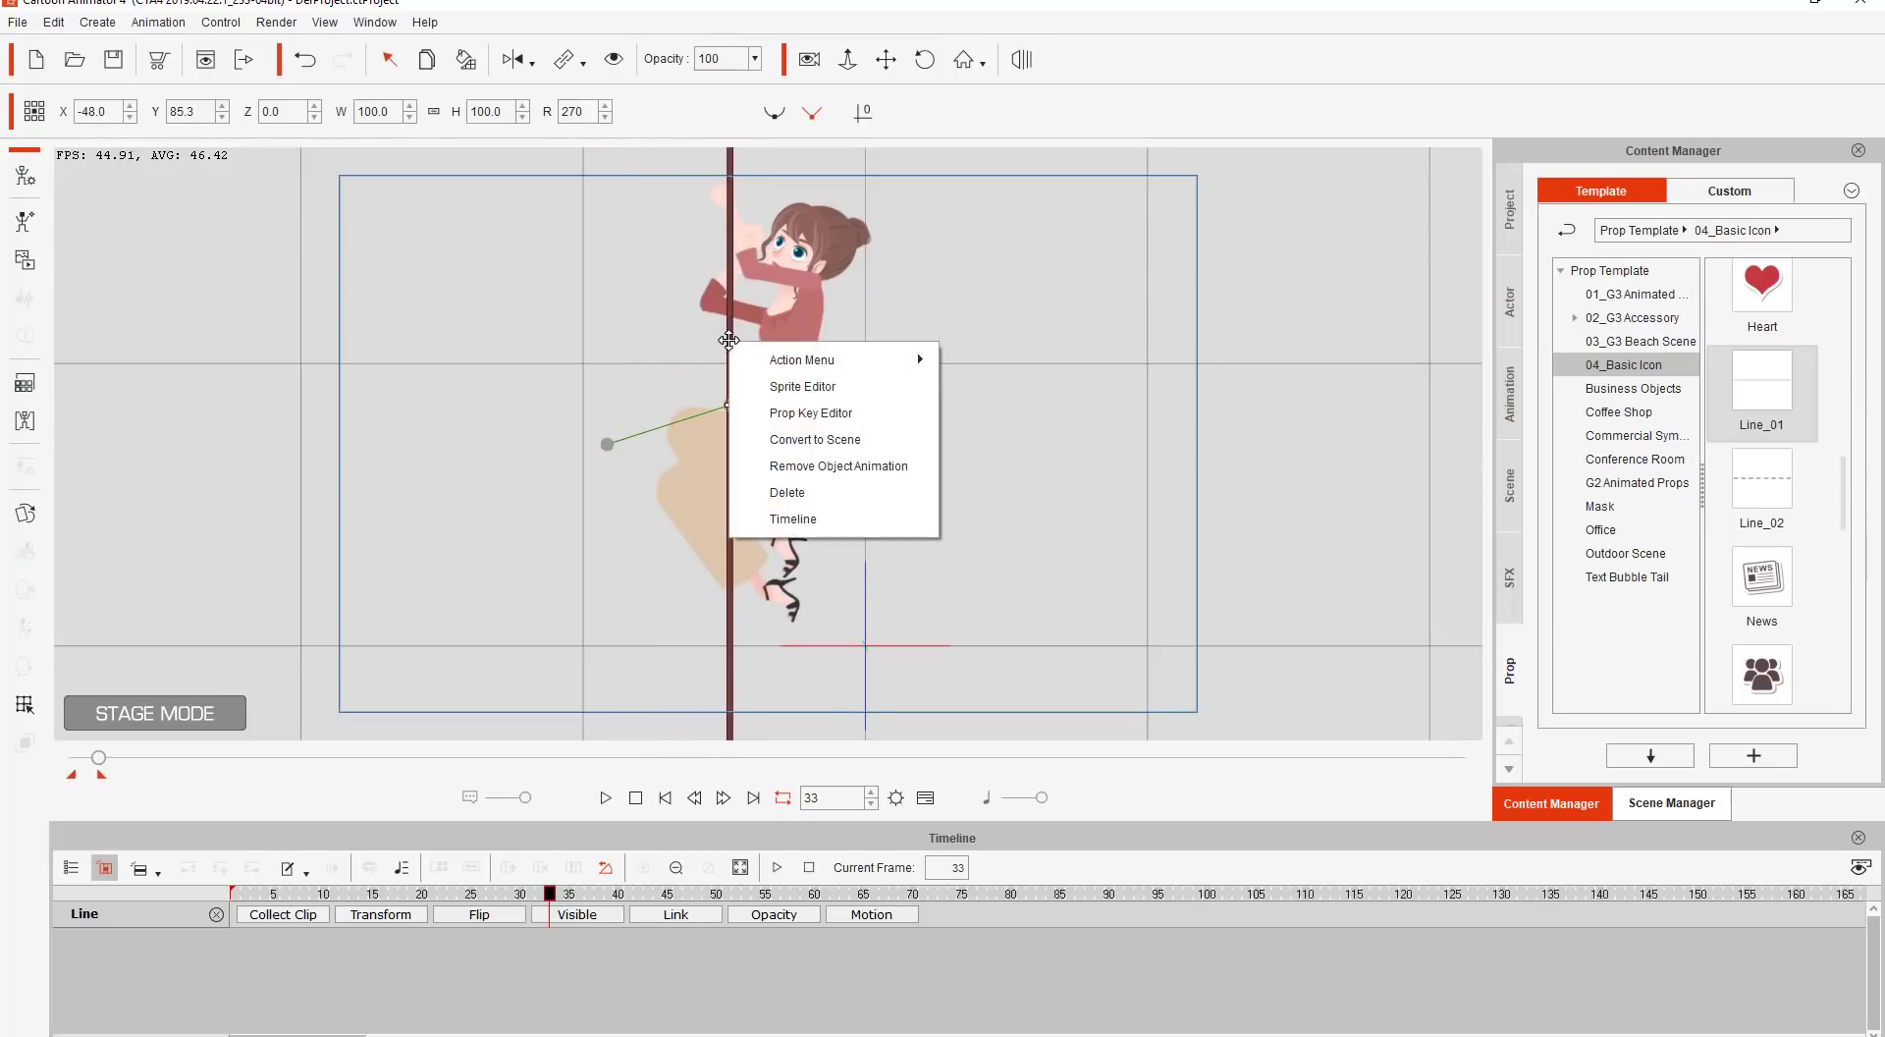
click(834, 466)
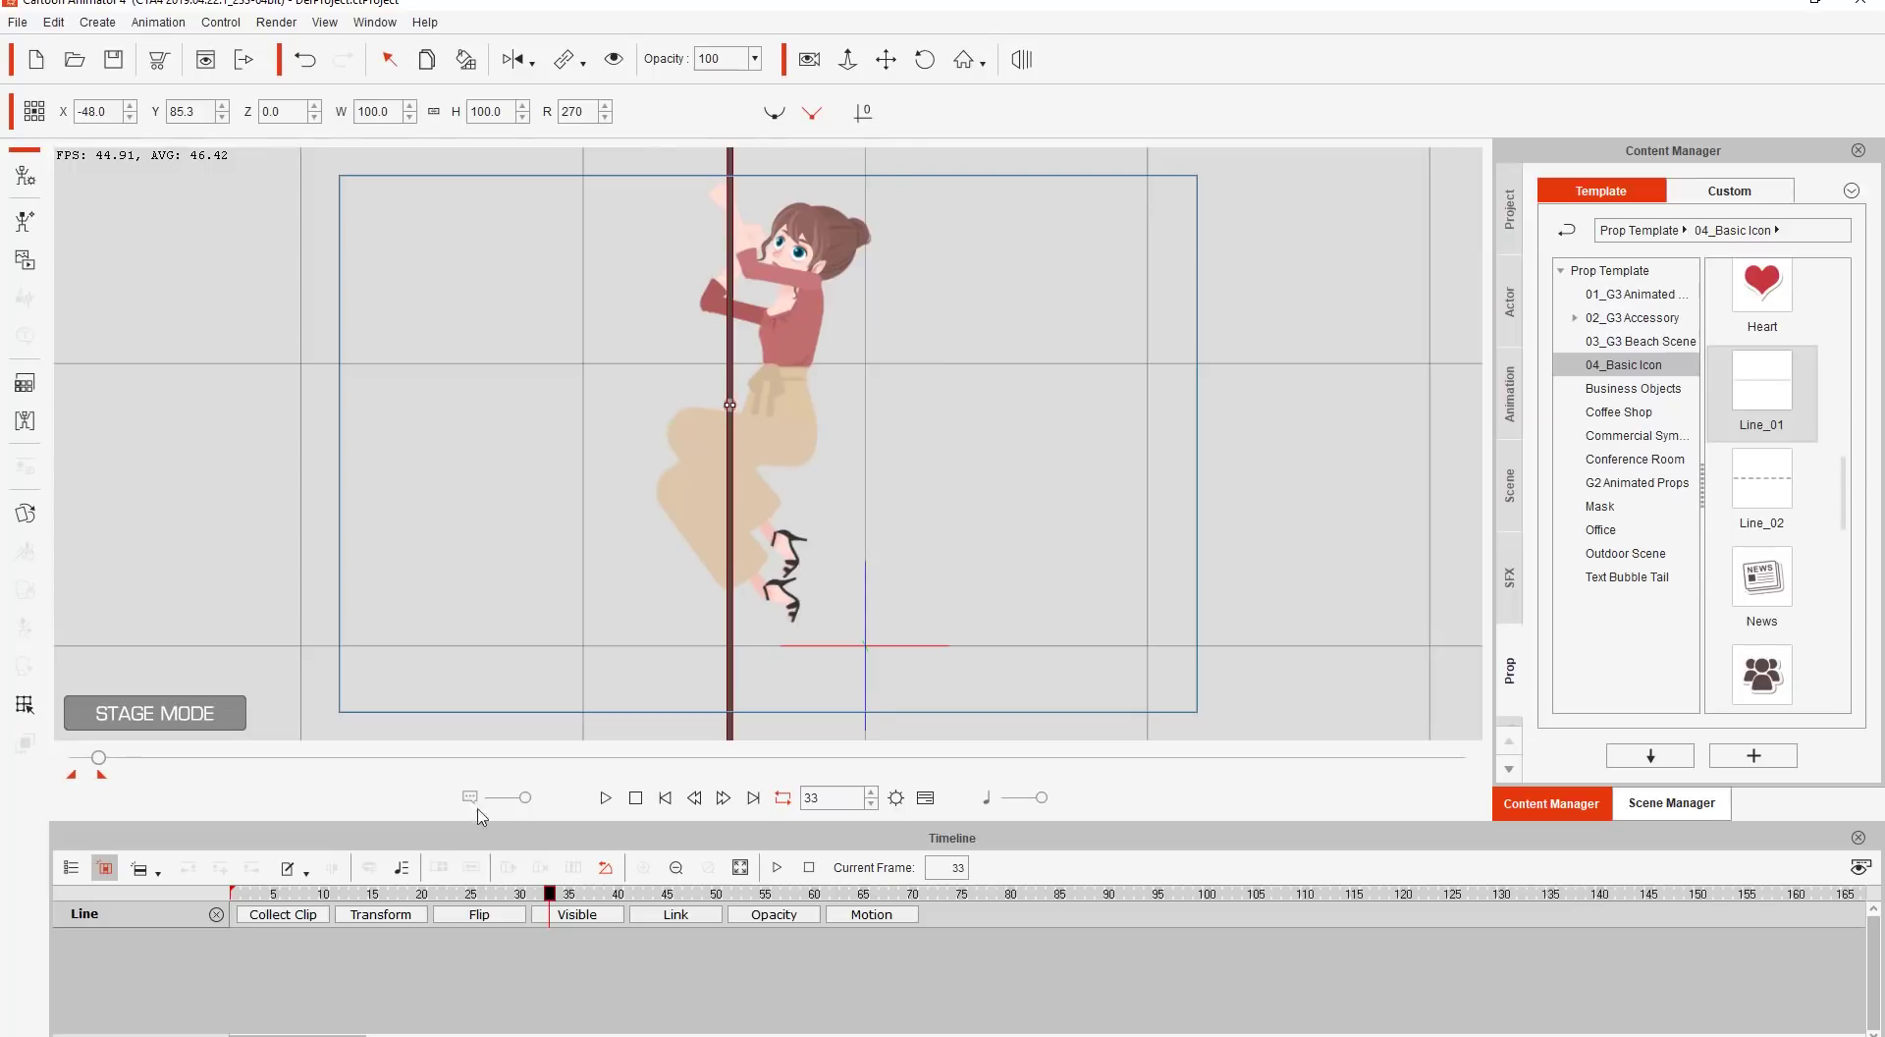
Go back to frame 1, select the woman, and open Motion Retargeting for her Climb Pole(2L) motion clip.
drag(316, 900, 192, 908)
drag(952, 362, 951, 492)
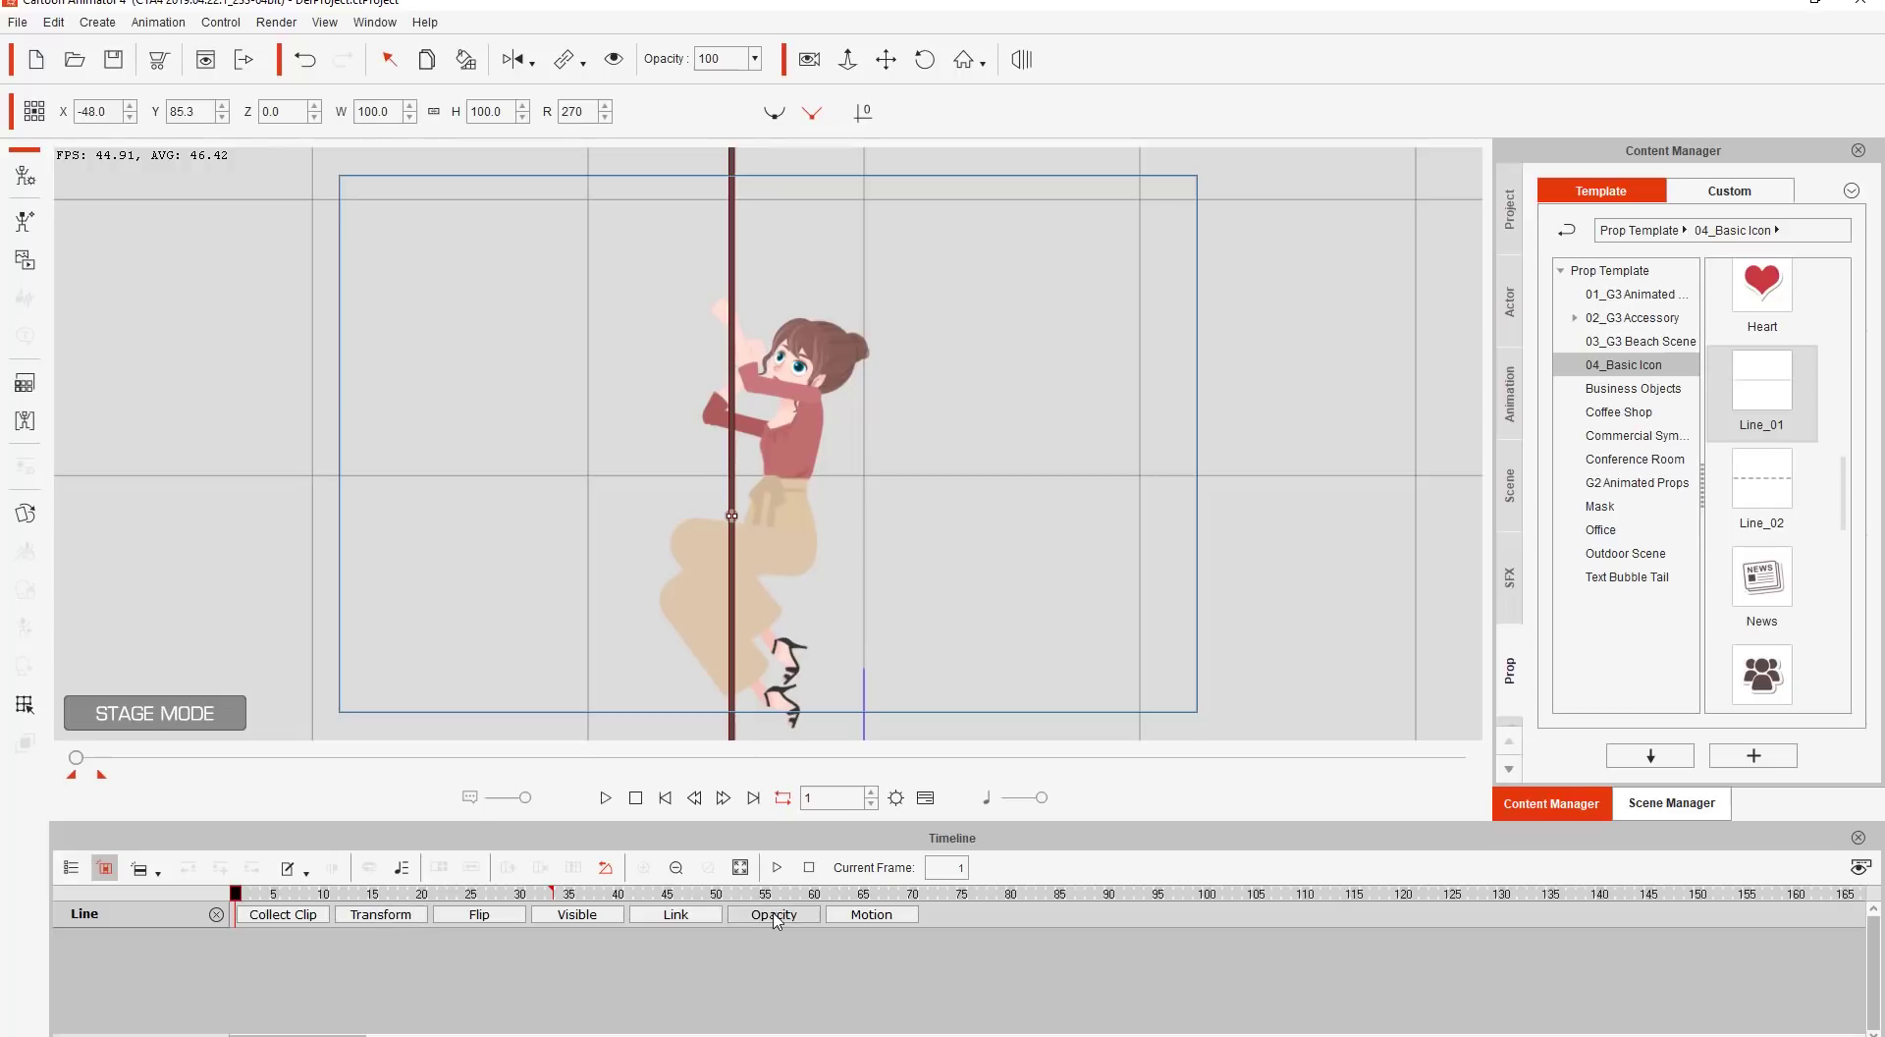
click(830, 916)
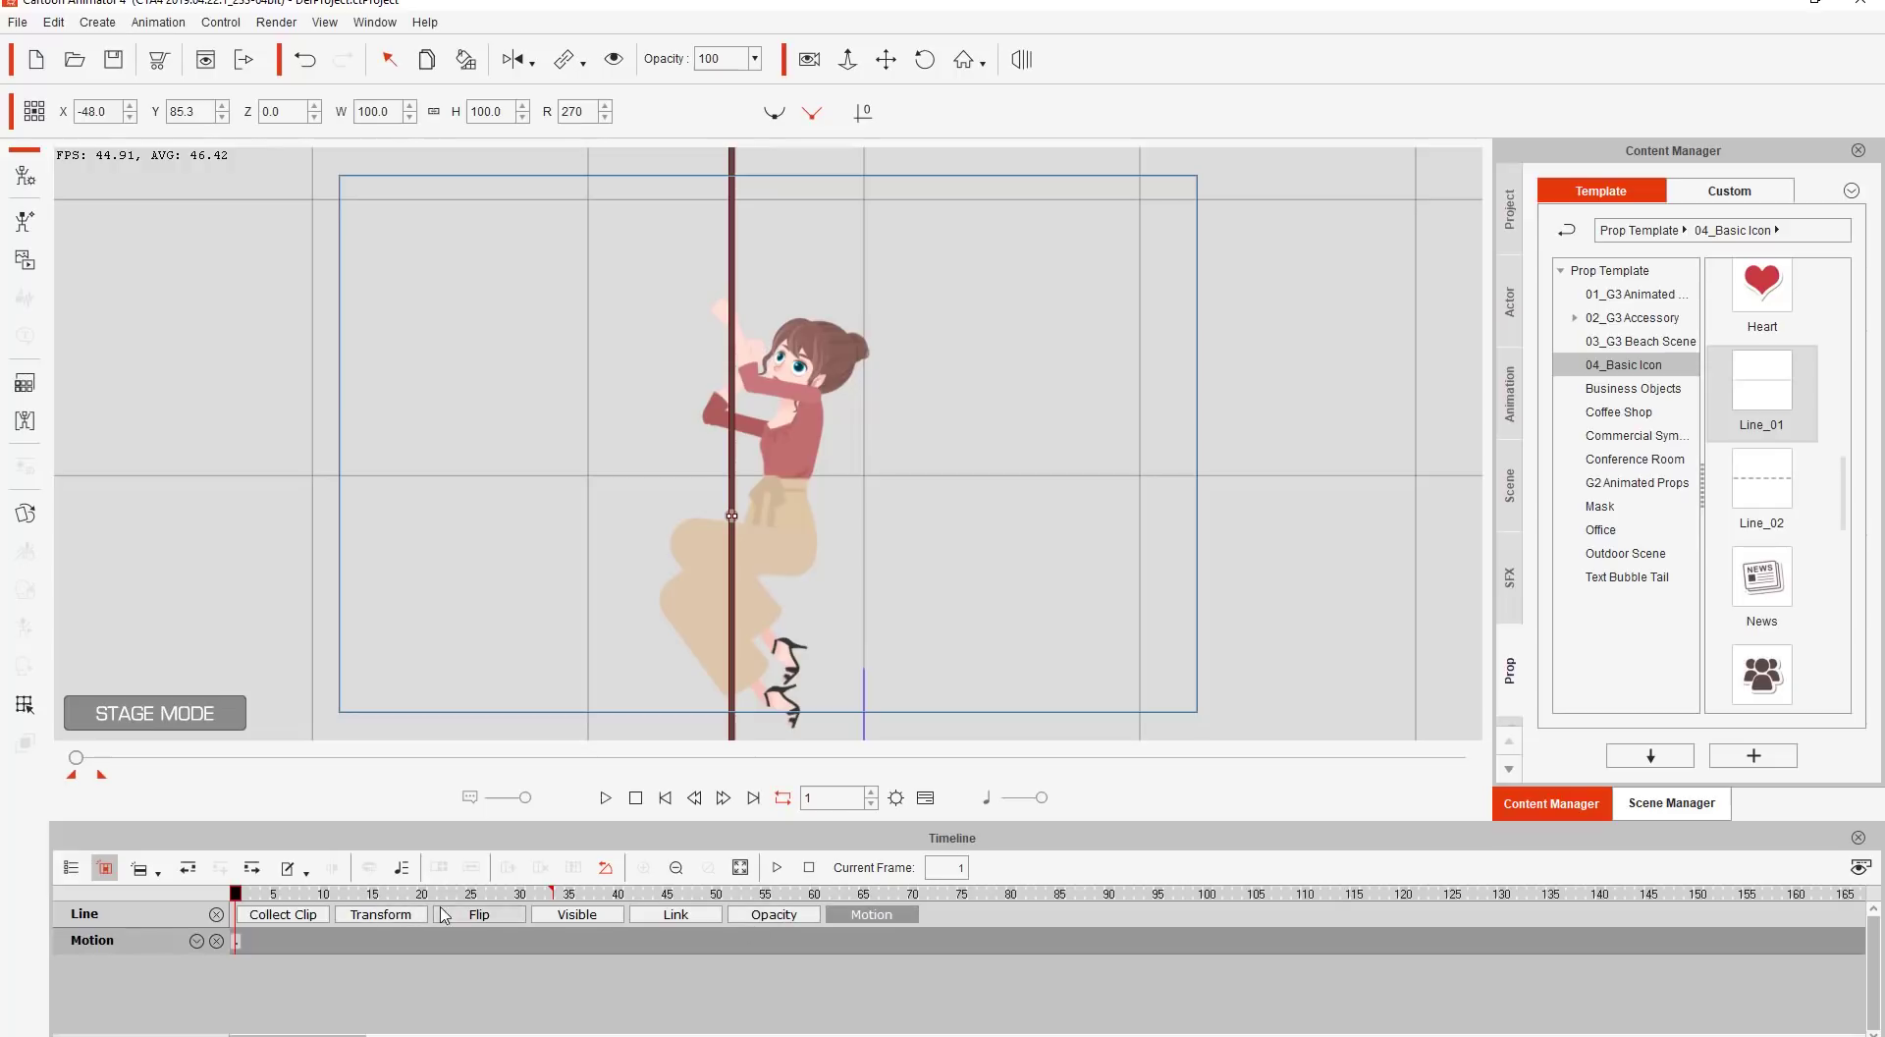
click(810, 439)
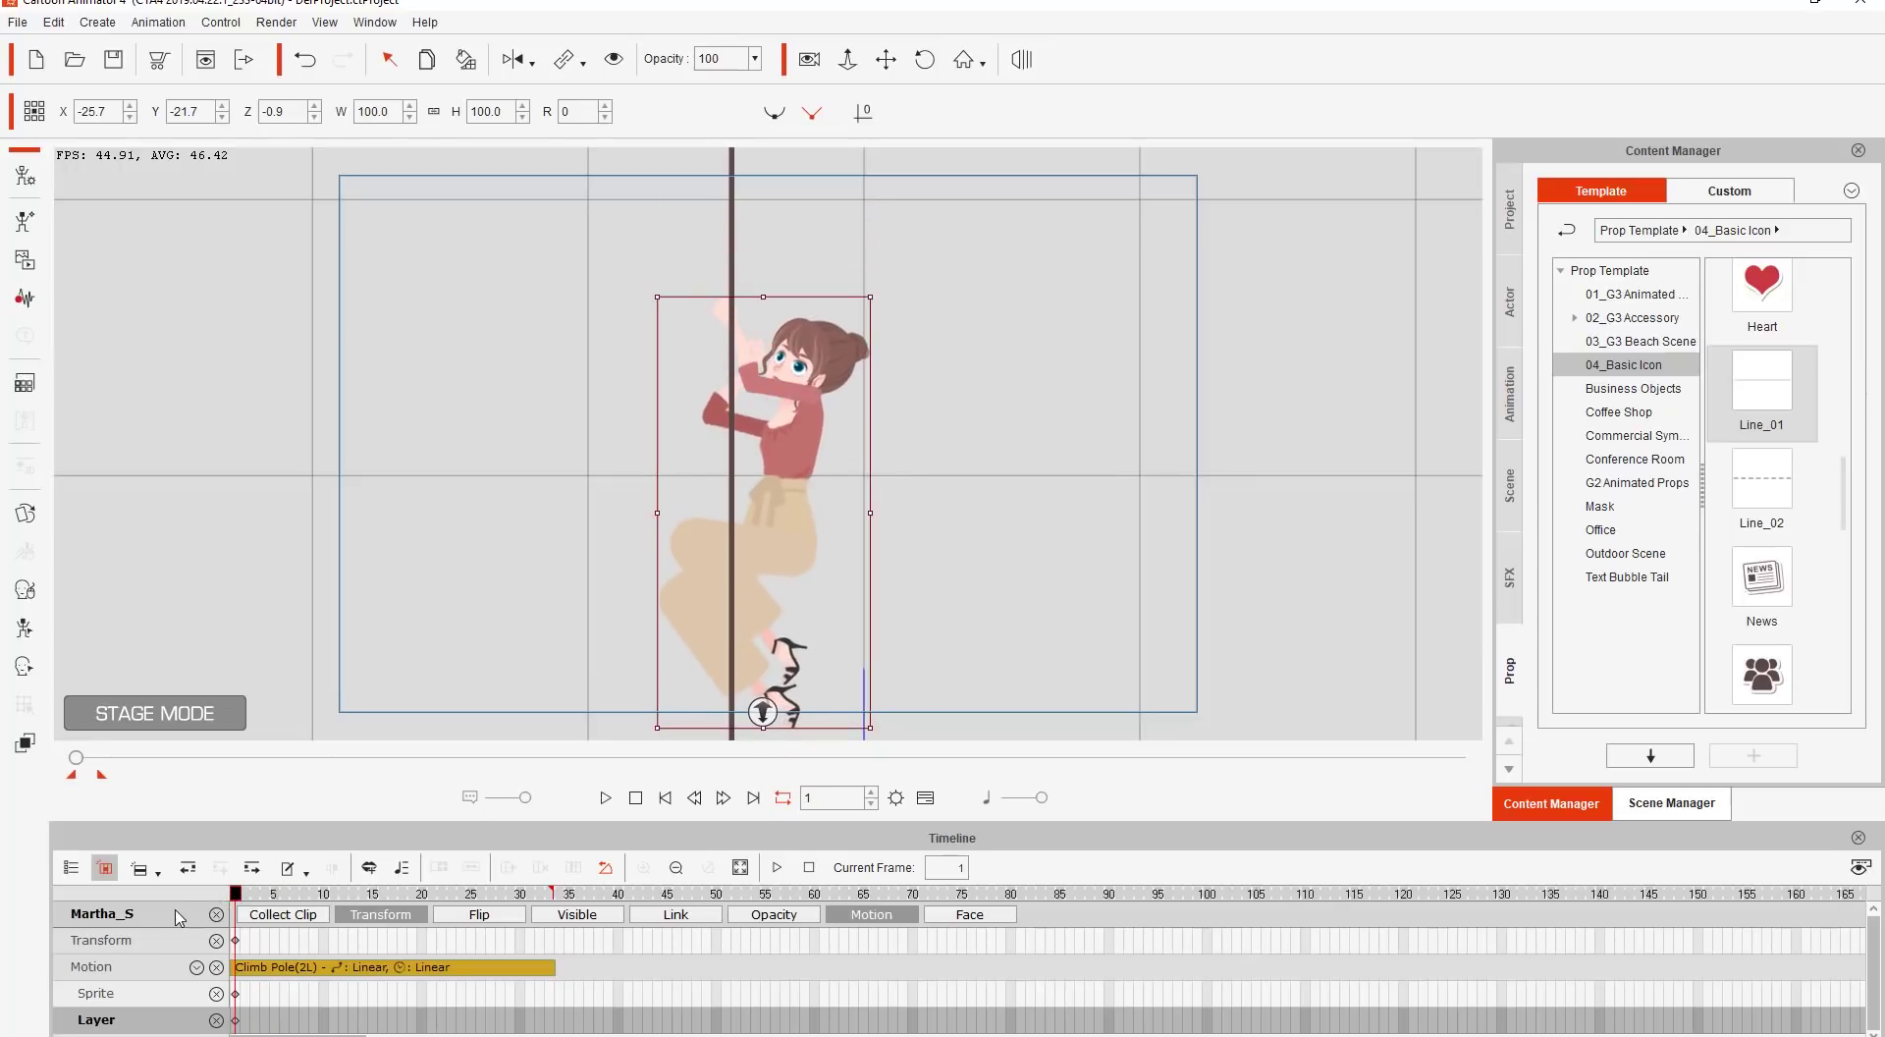
mouse_move(235, 915)
mouse_down()
mouse_move(484, 917)
mouse_move(226, 940)
mouse_move(245, 918)
mouse_move(522, 915)
mouse_move(204, 927)
mouse_up()
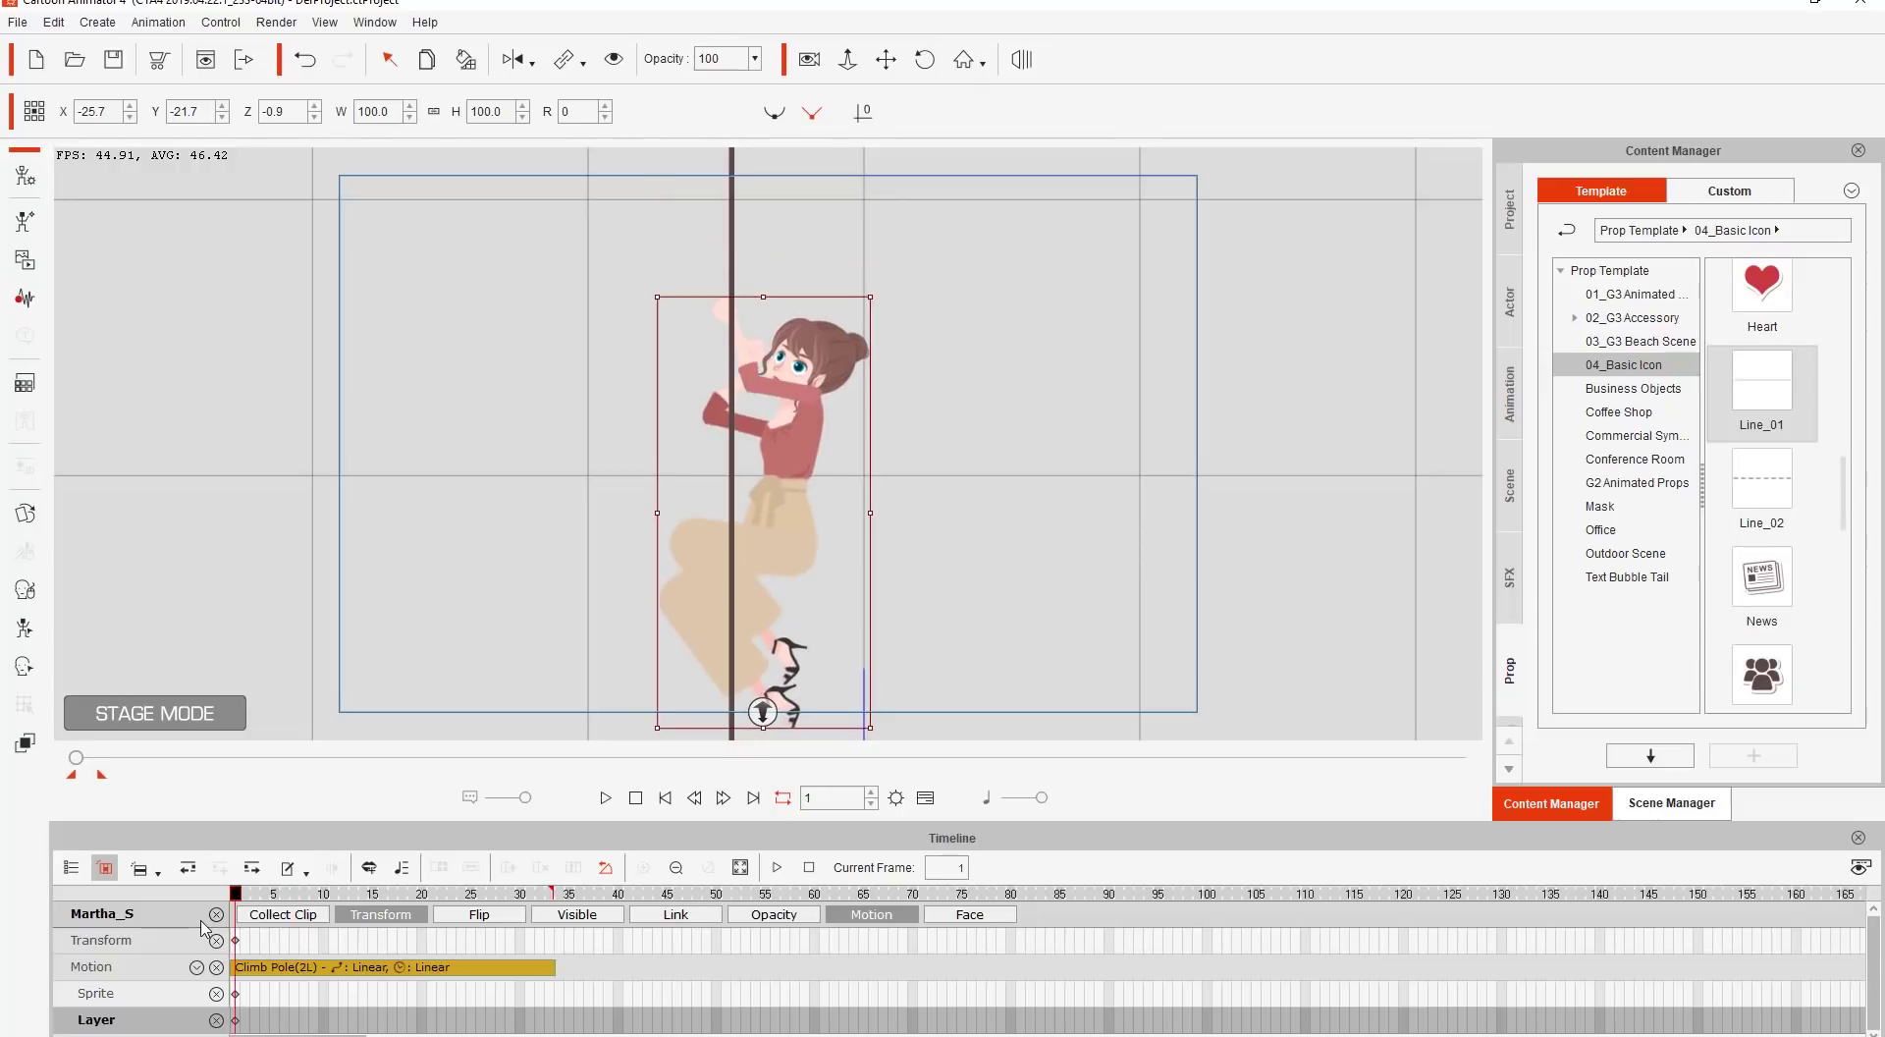
double_click(439, 967)
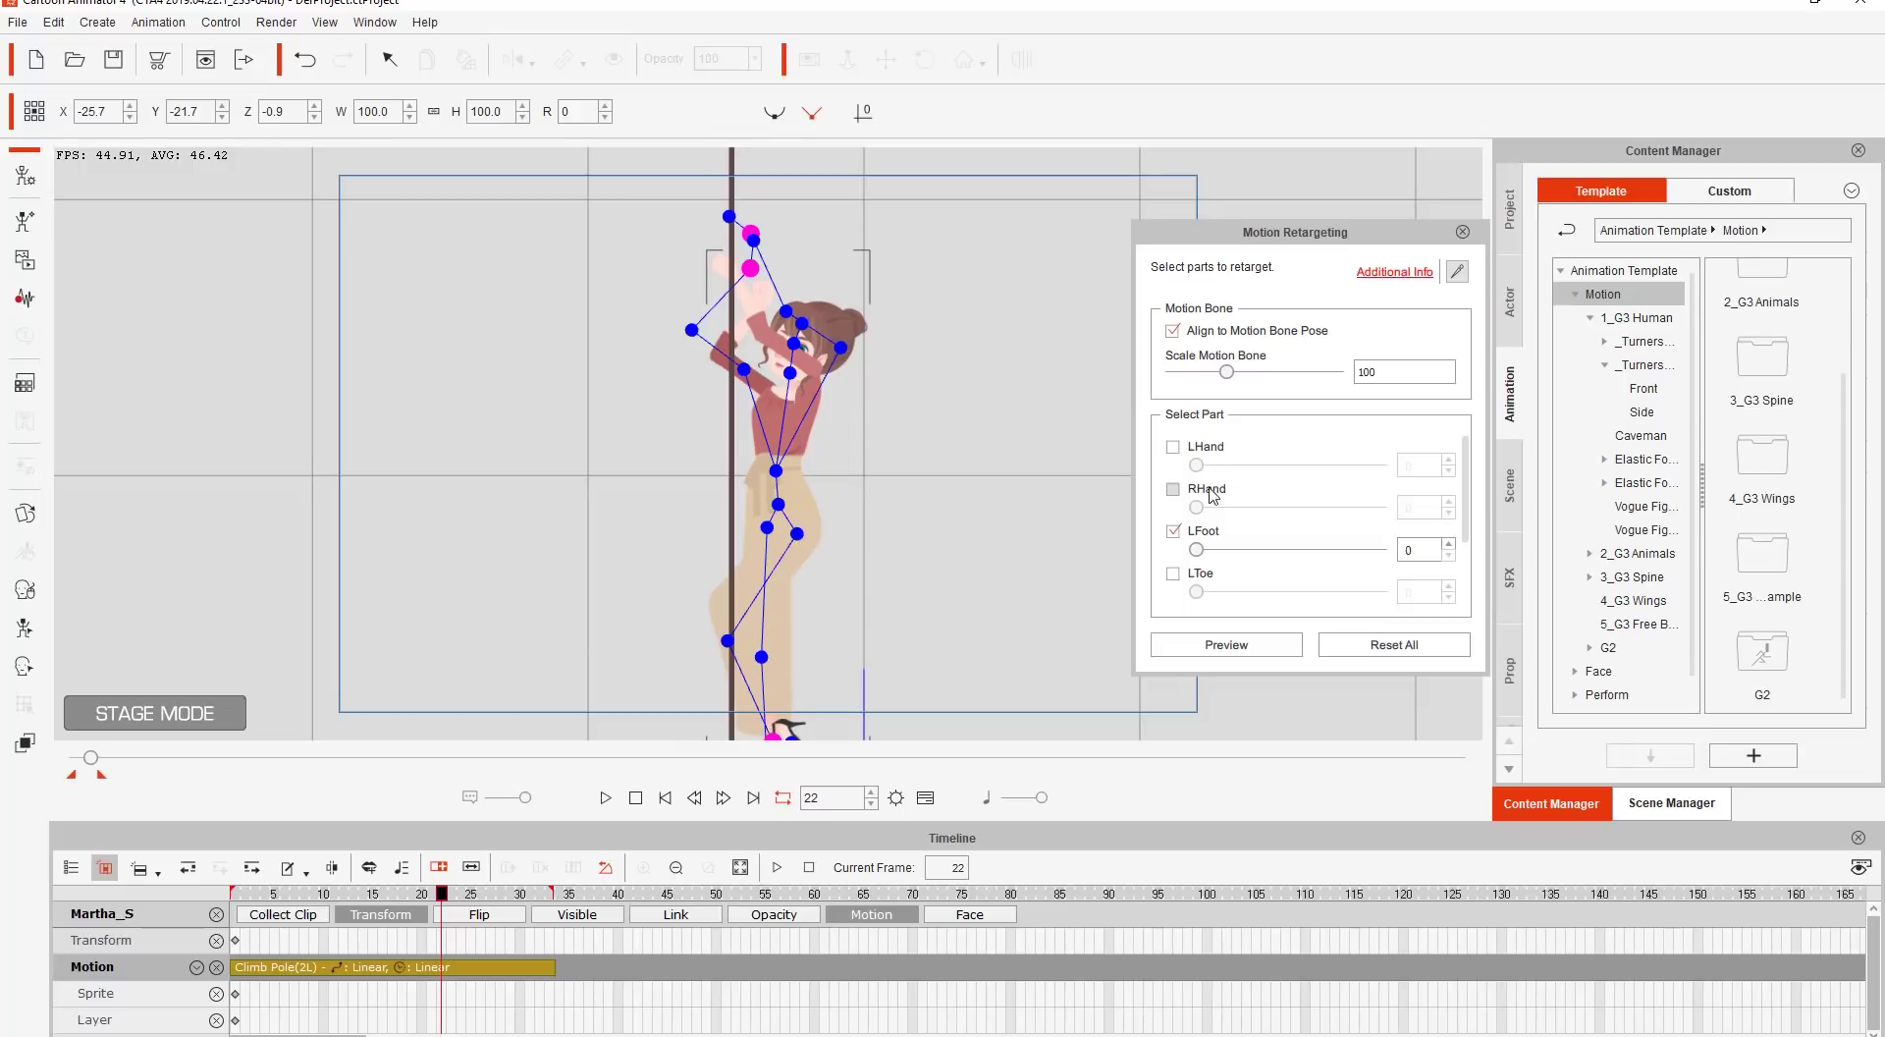
drag(1269, 236, 1112, 257)
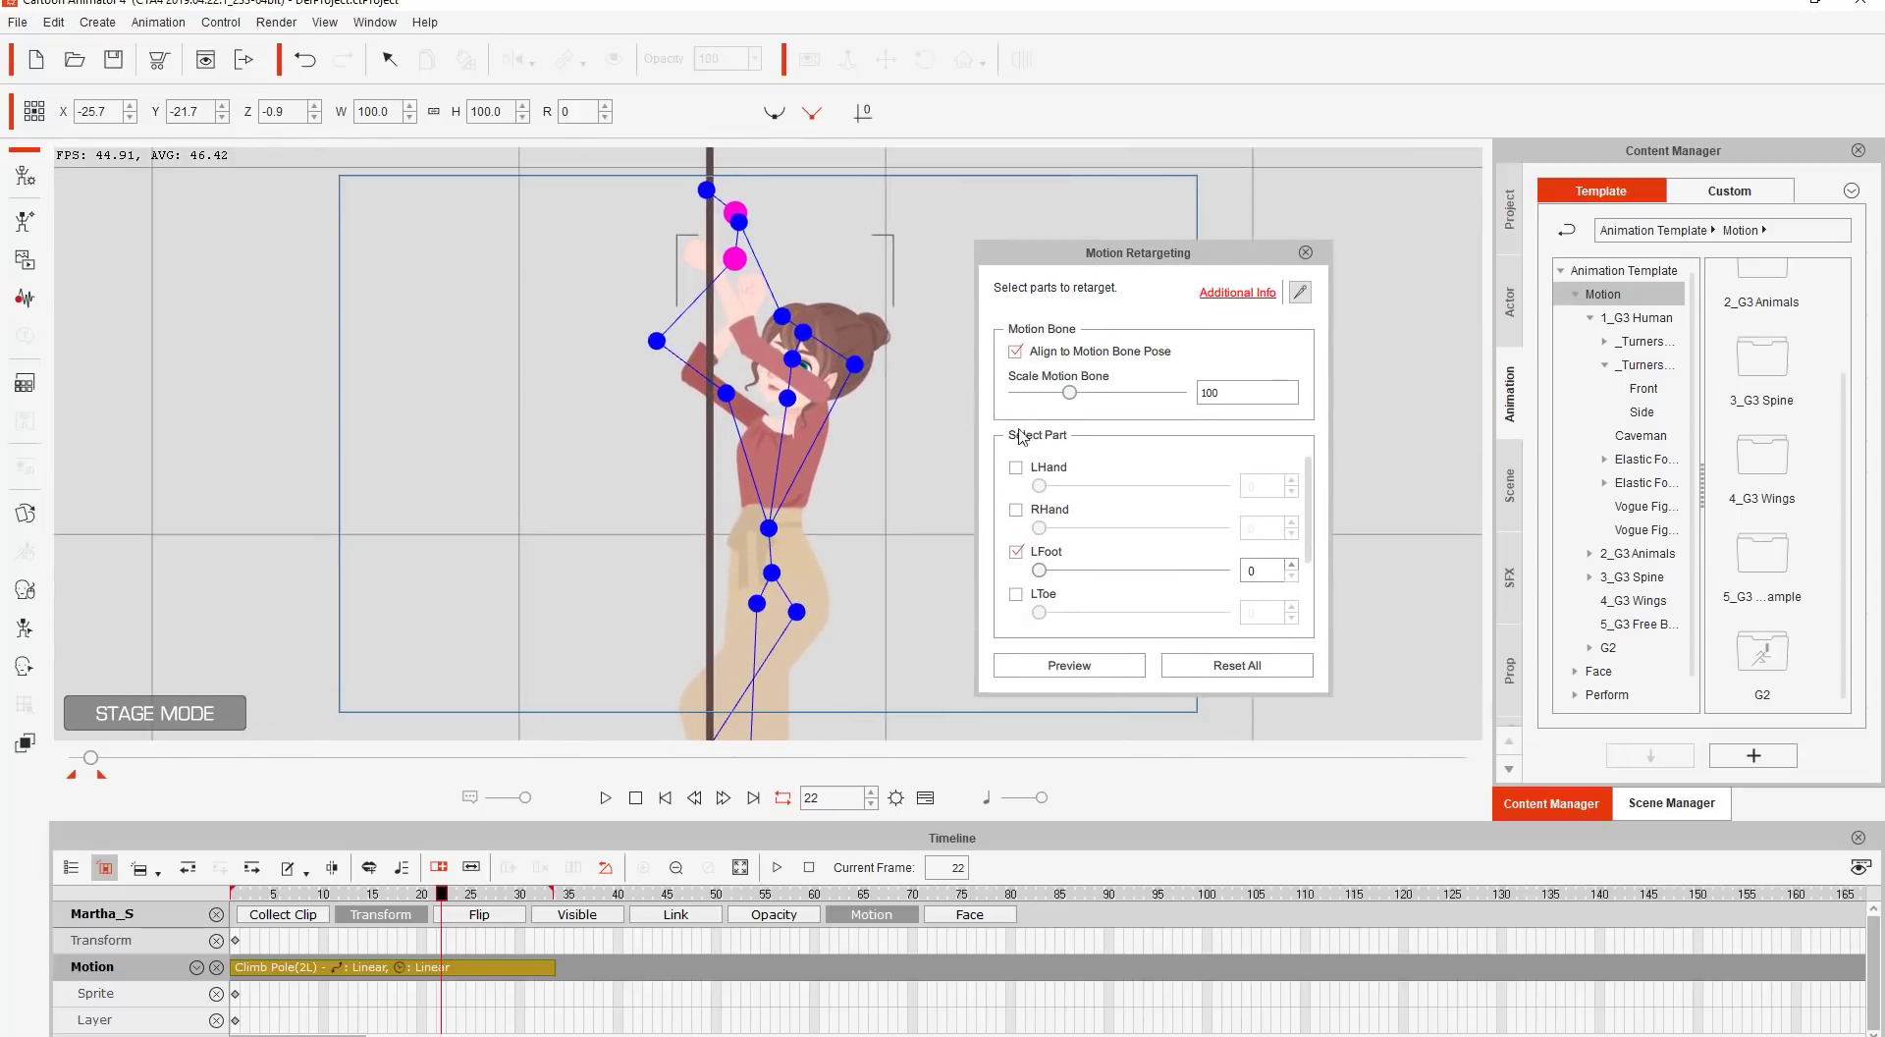
Enable retargeting for LHand and RHand and set both values to 100.
click(1014, 475)
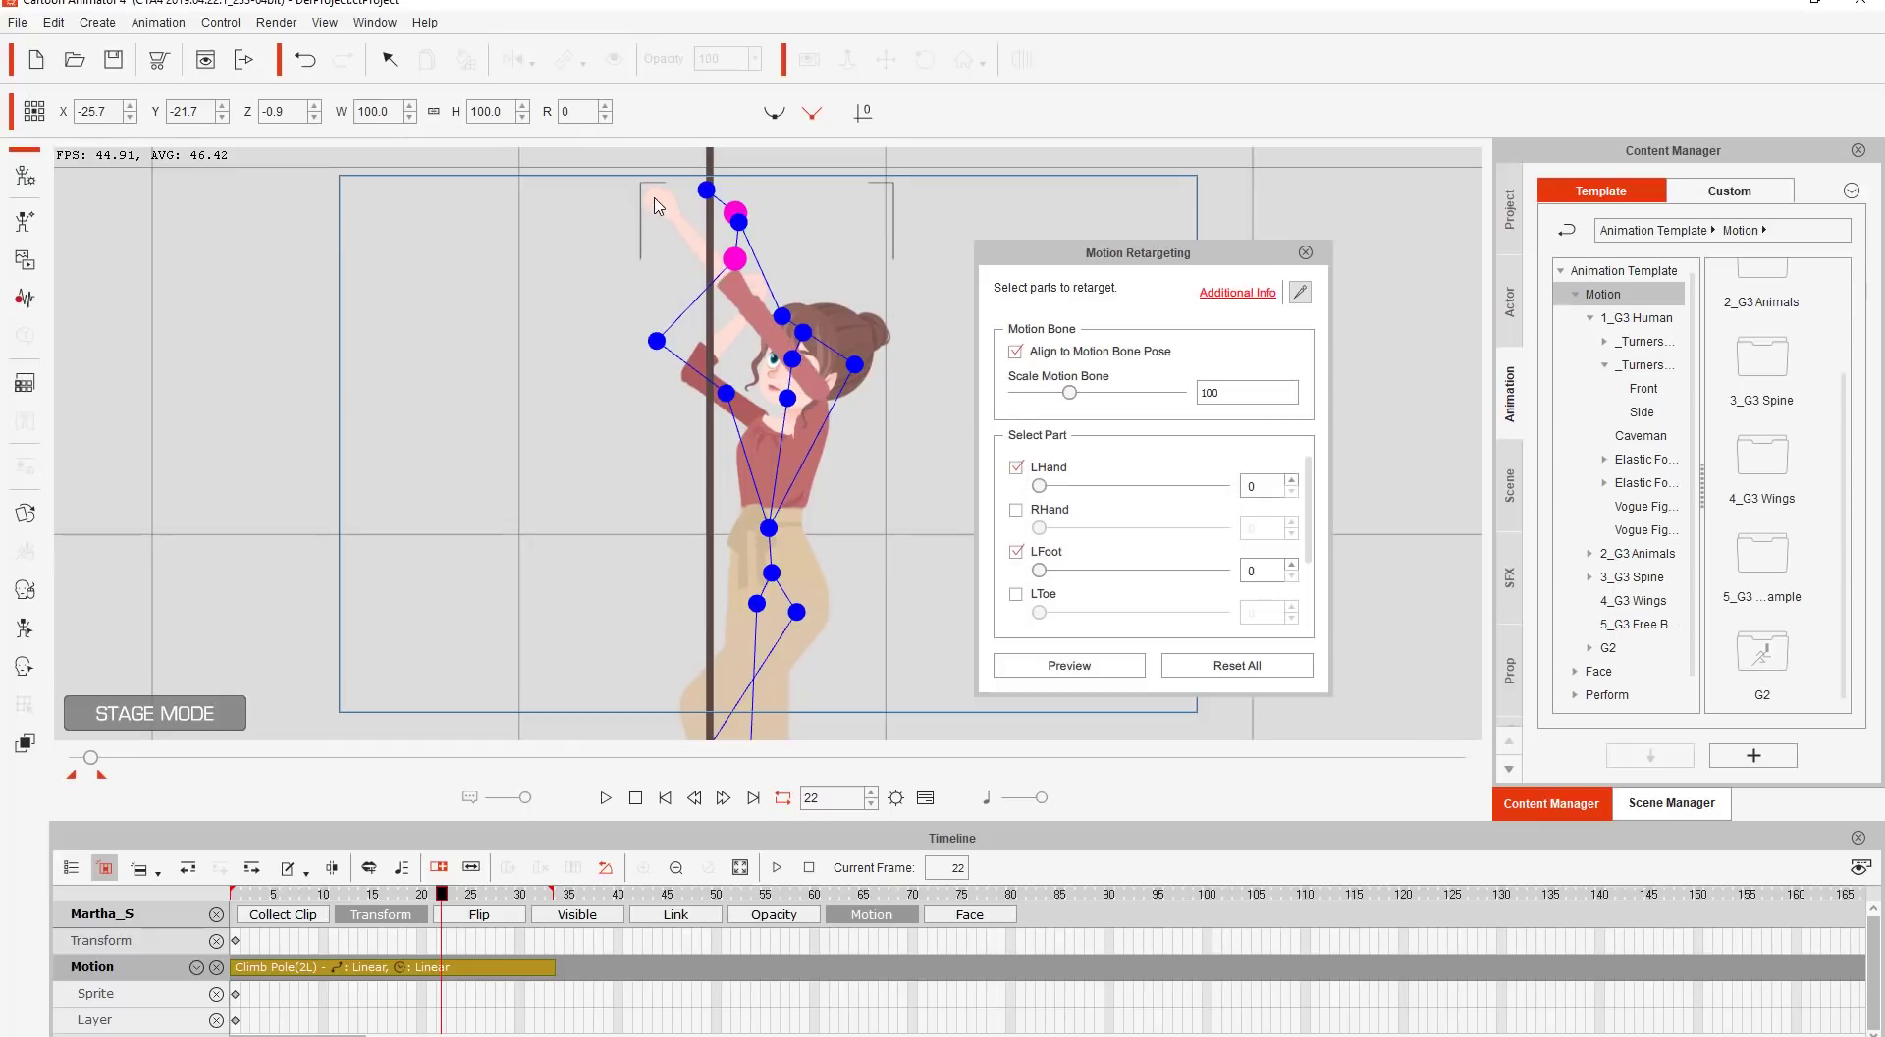
click(1016, 511)
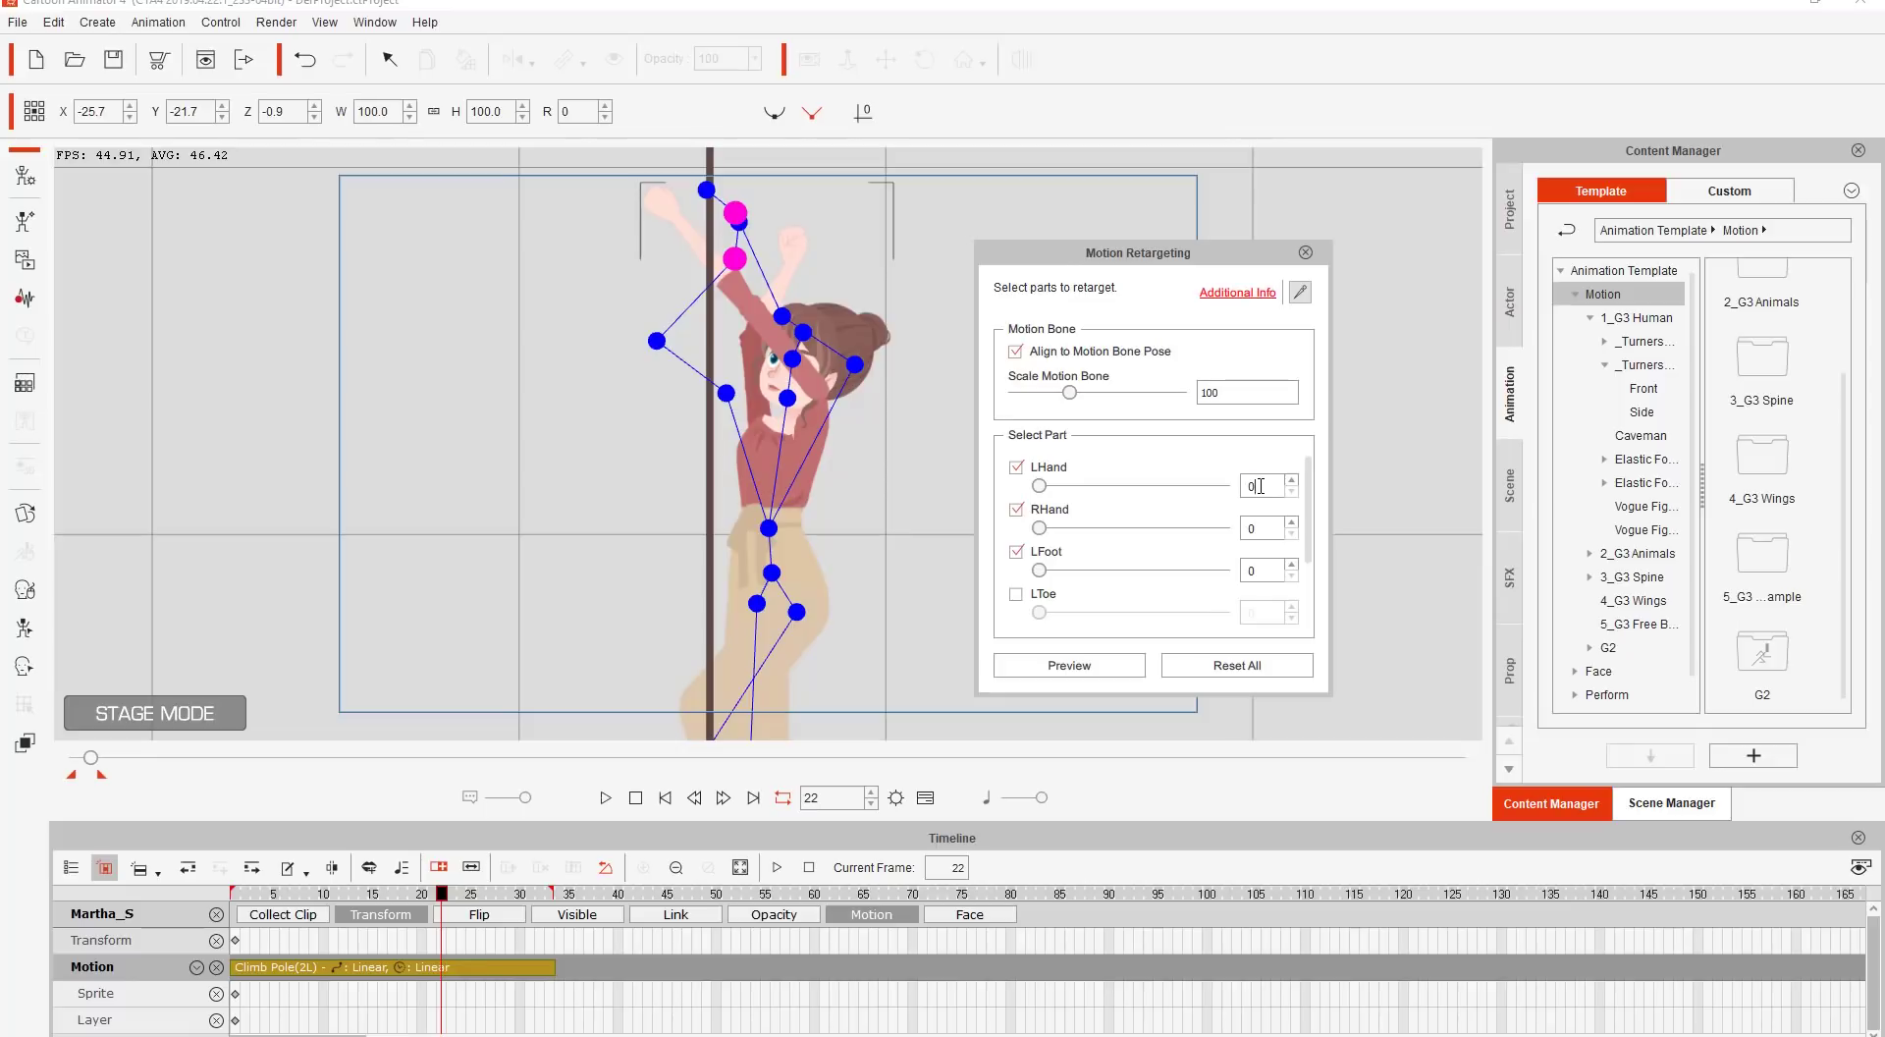
drag(1261, 485, 1237, 492)
text(100)
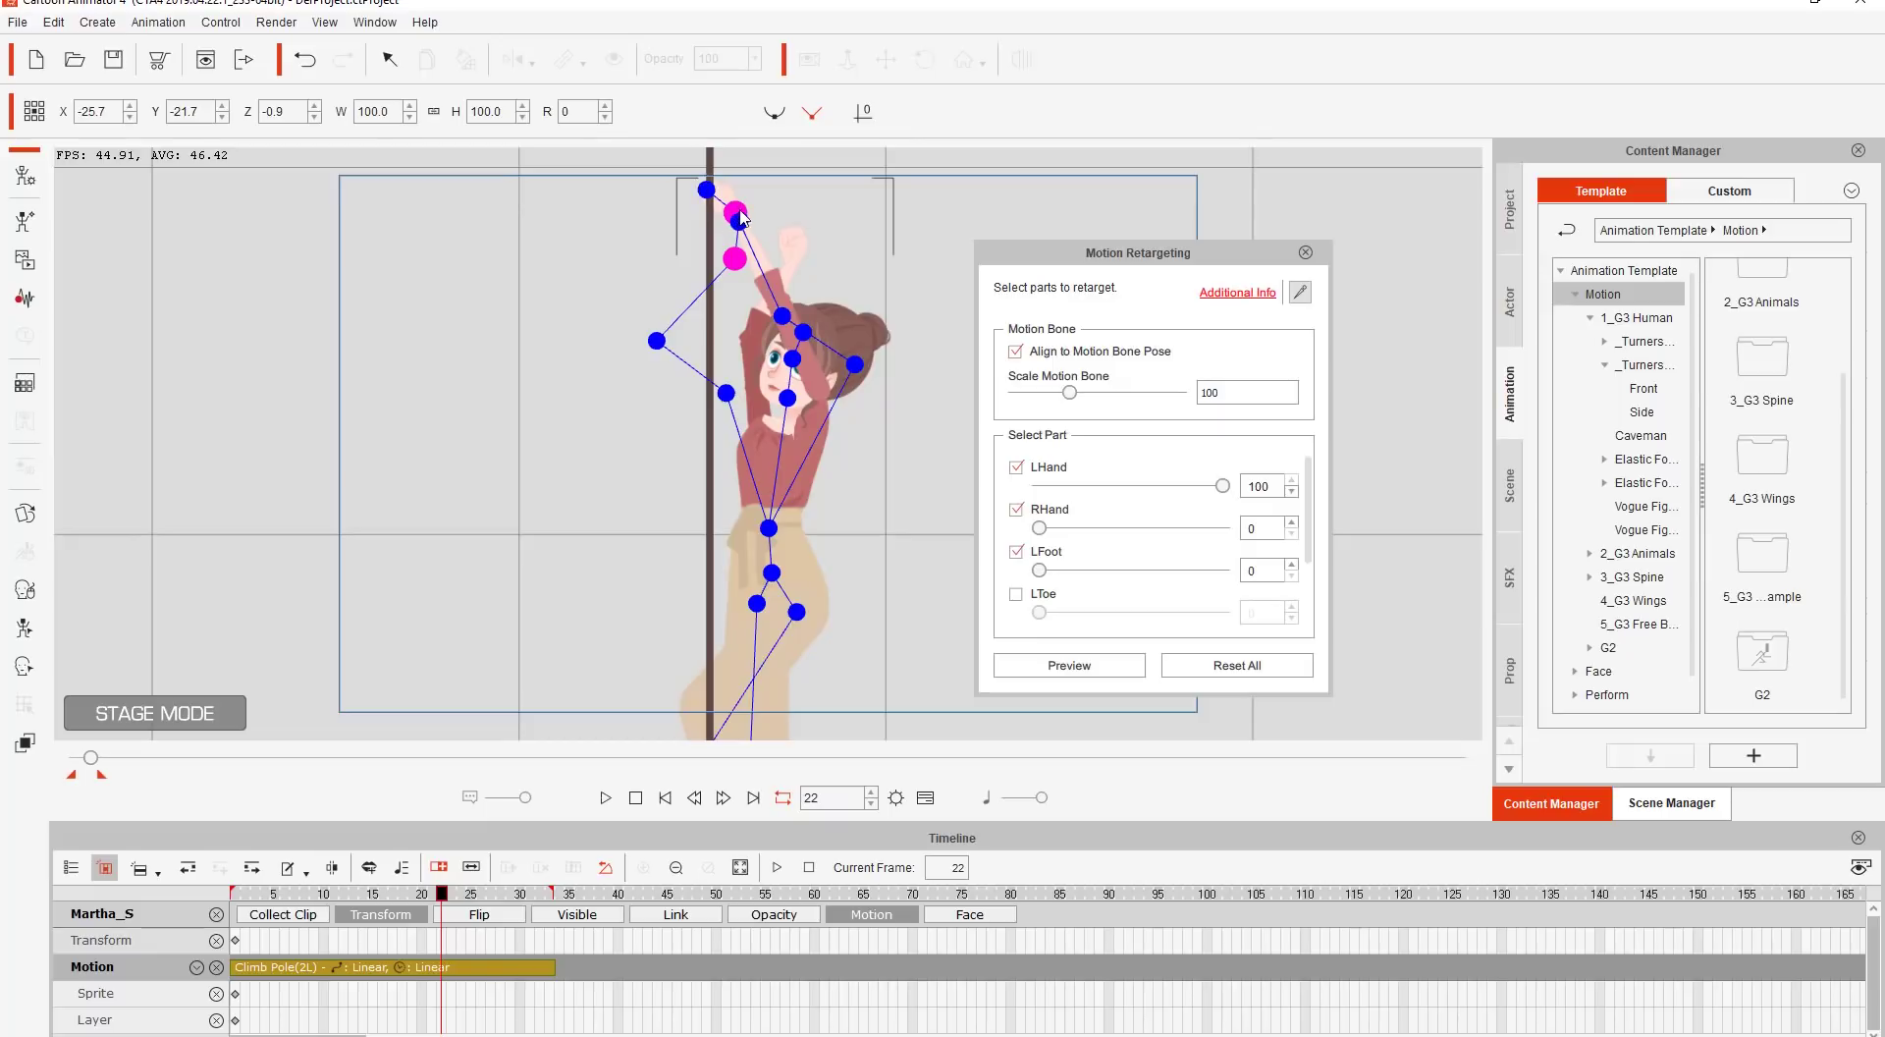
click(1276, 532)
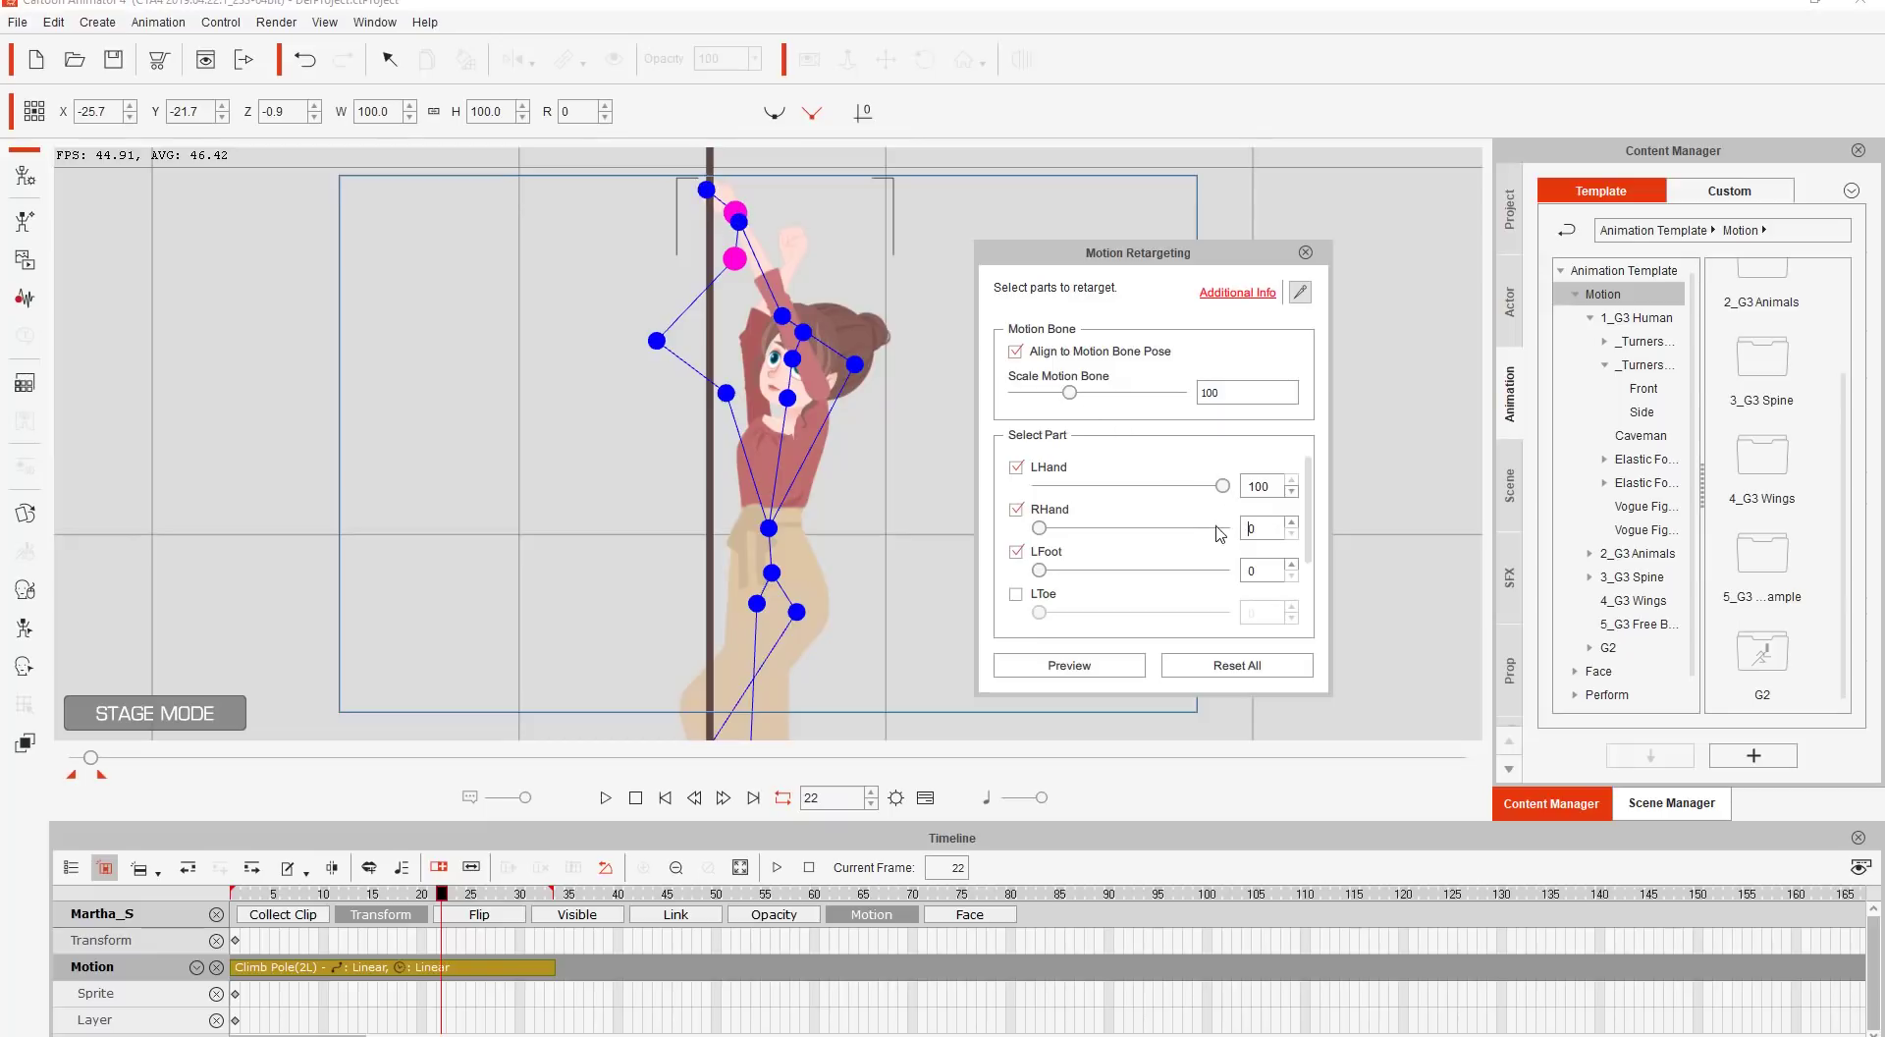
text(100)
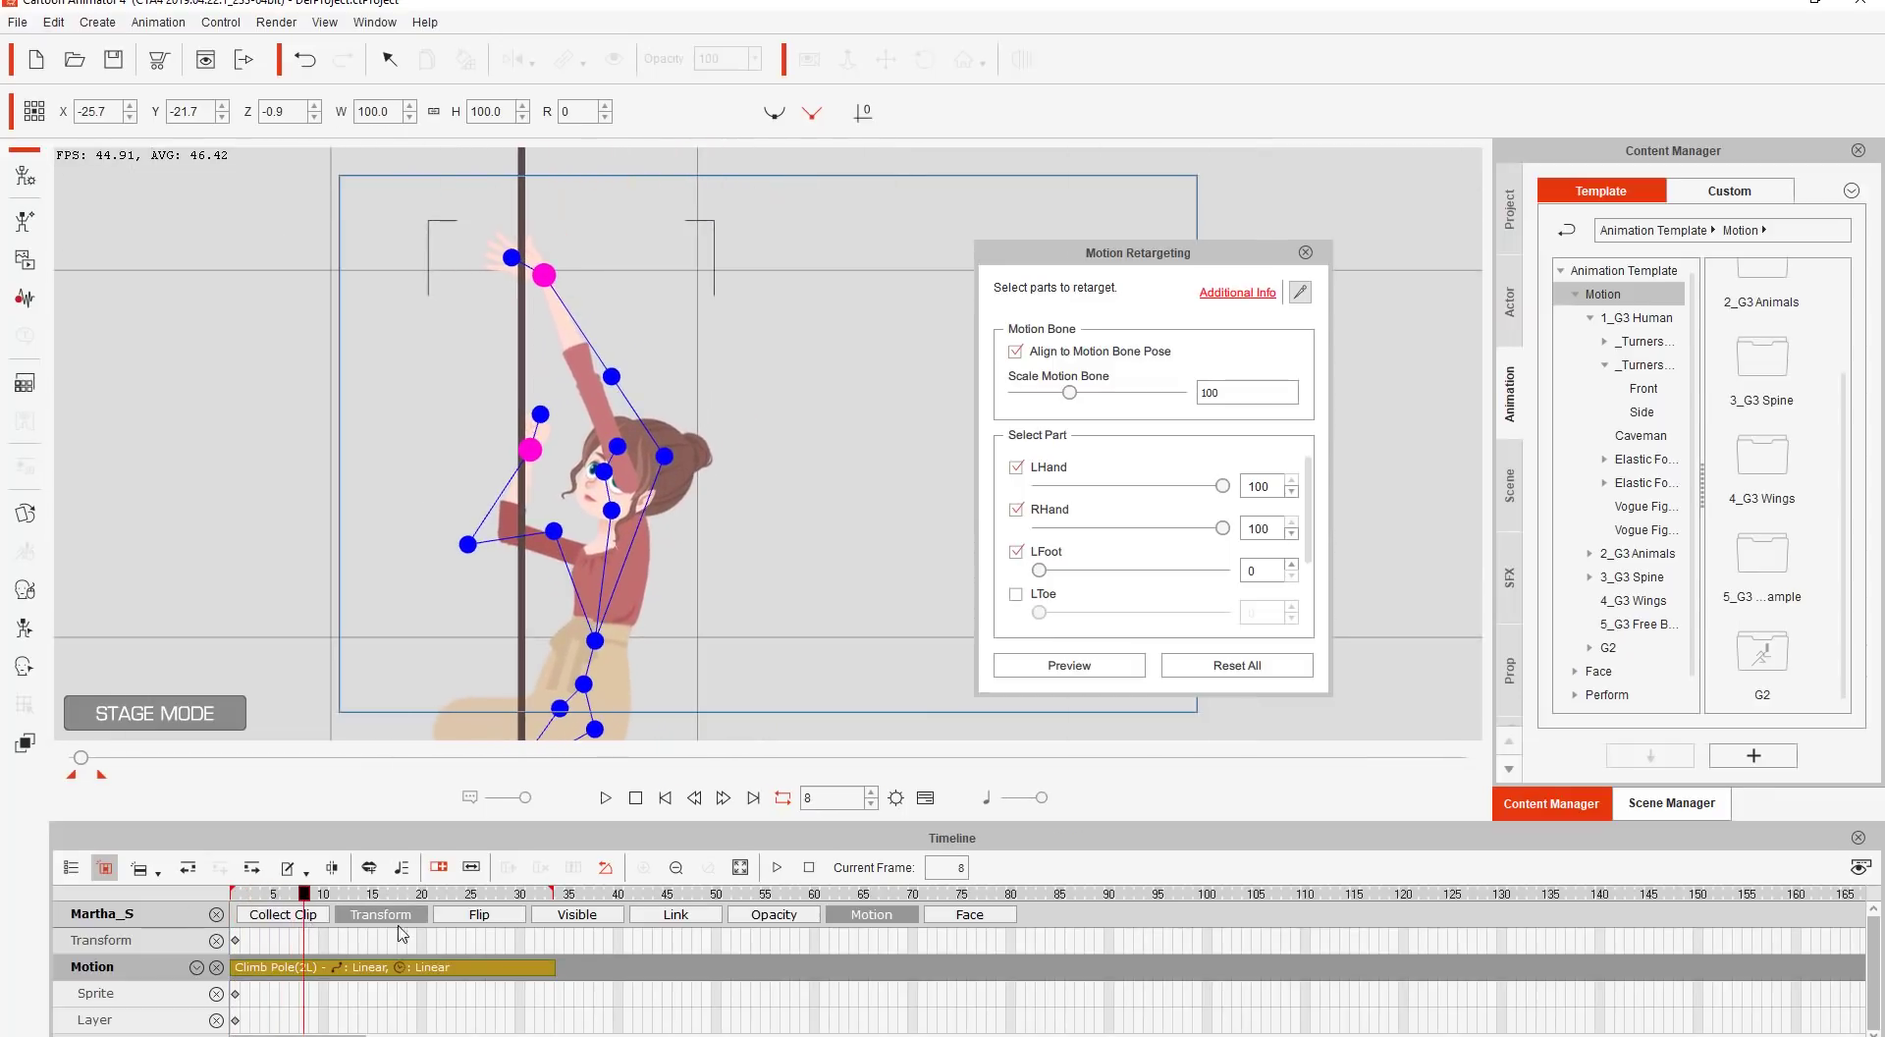
Shift the vertical line to X -44 to meet the gripping hands, removing its object animation, and play back the climb.
click(325, 894)
drag(326, 898, 403, 922)
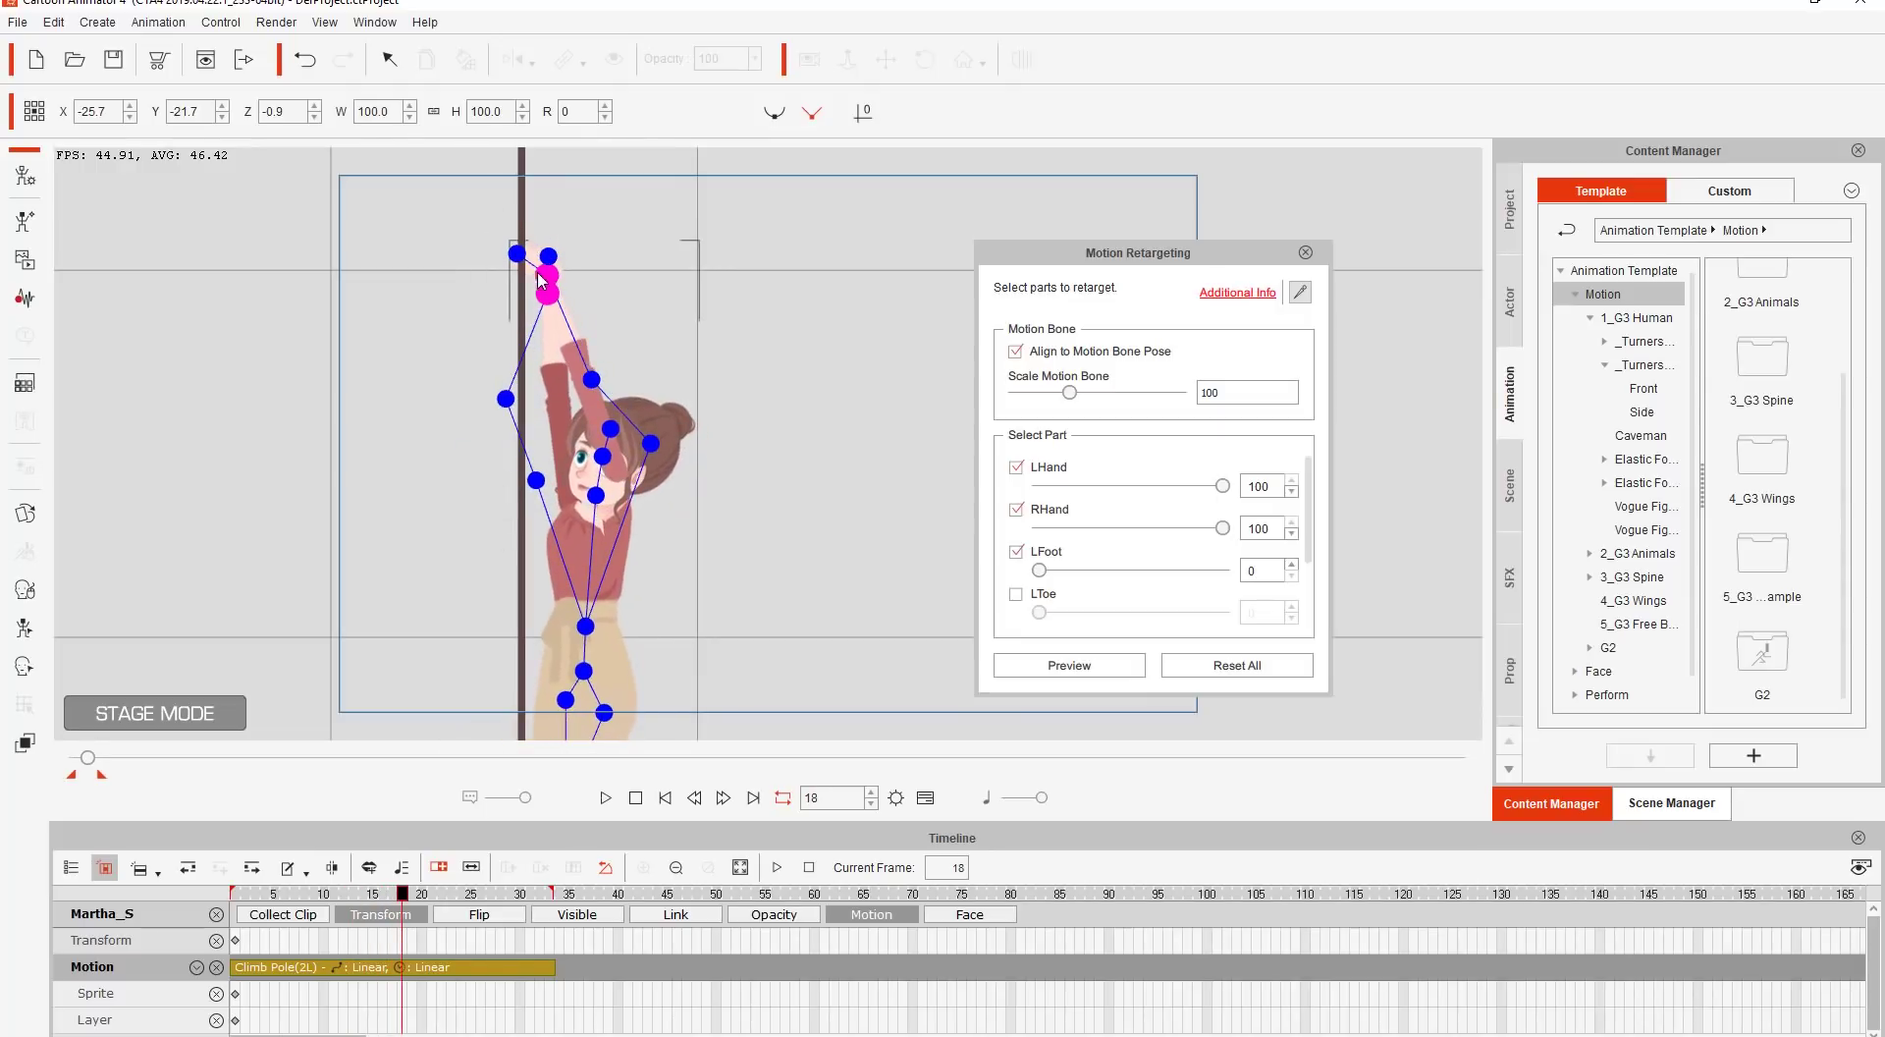
click(521, 195)
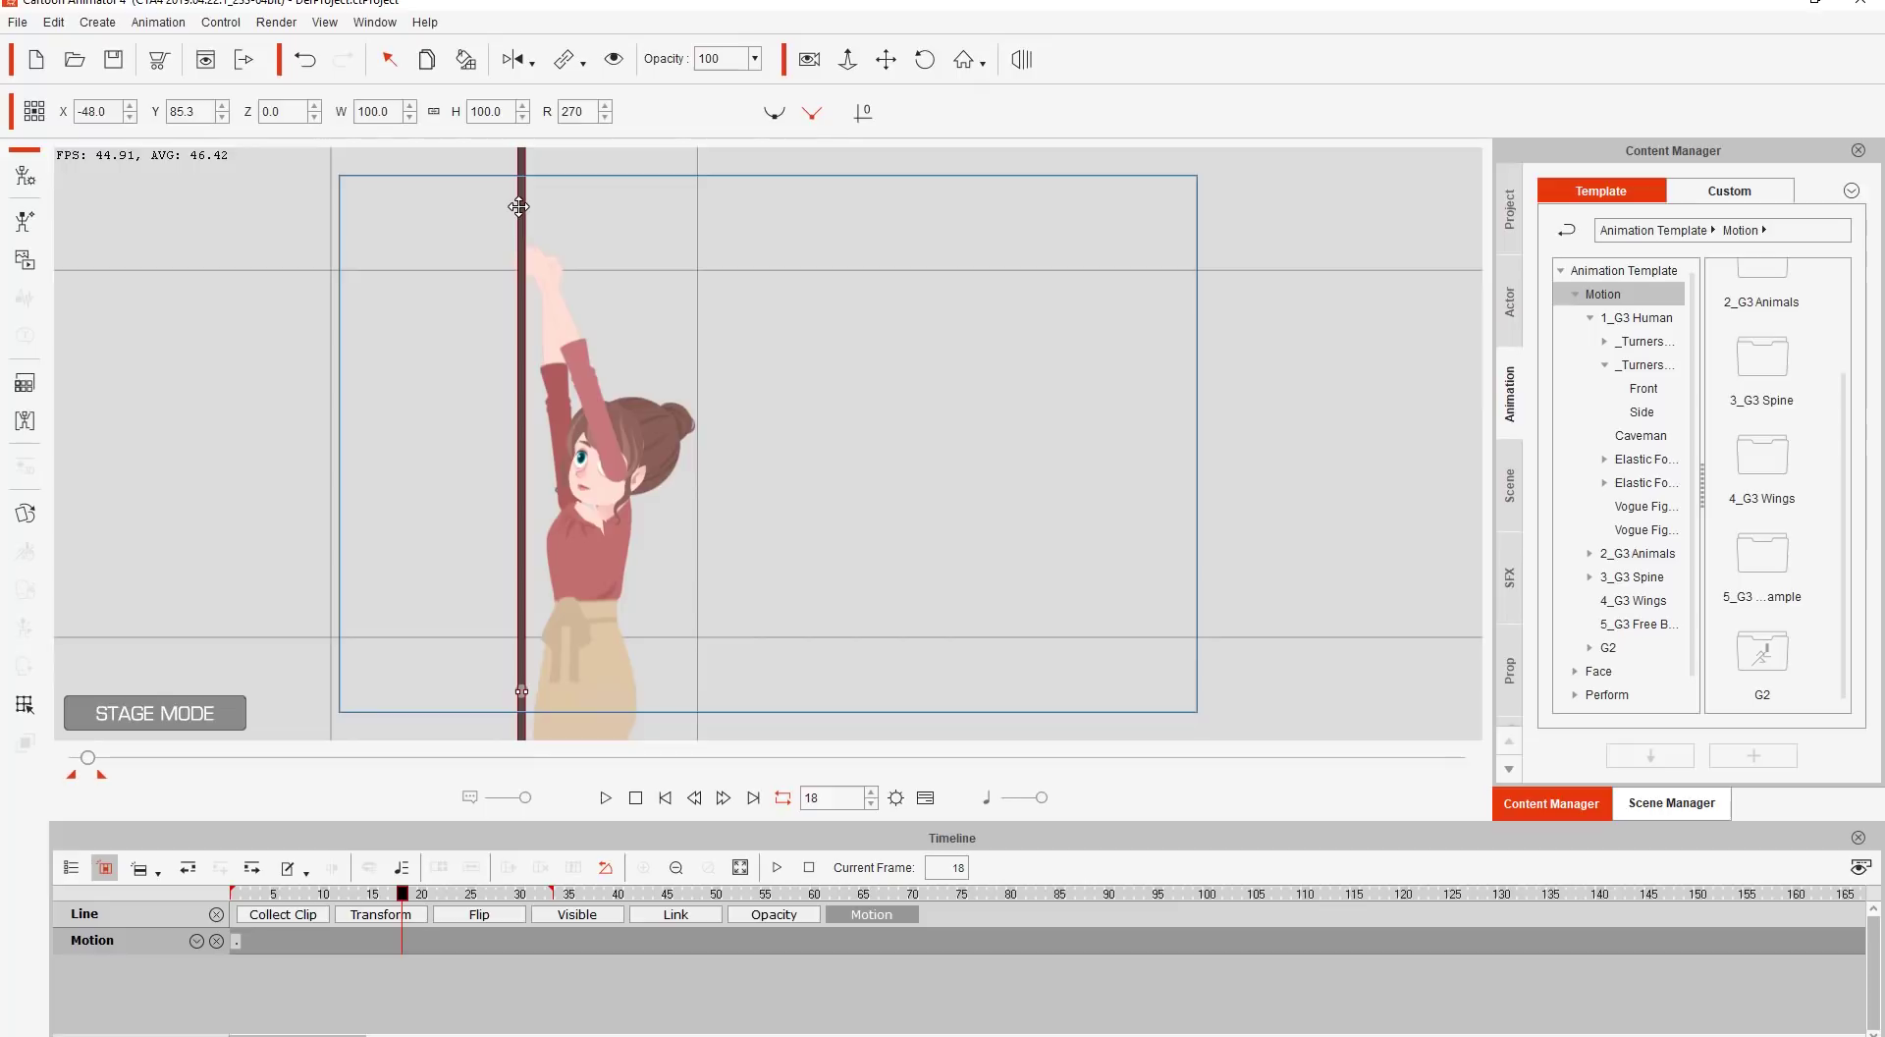
key(Right)
key(Right)
key(Right)
key(Right)
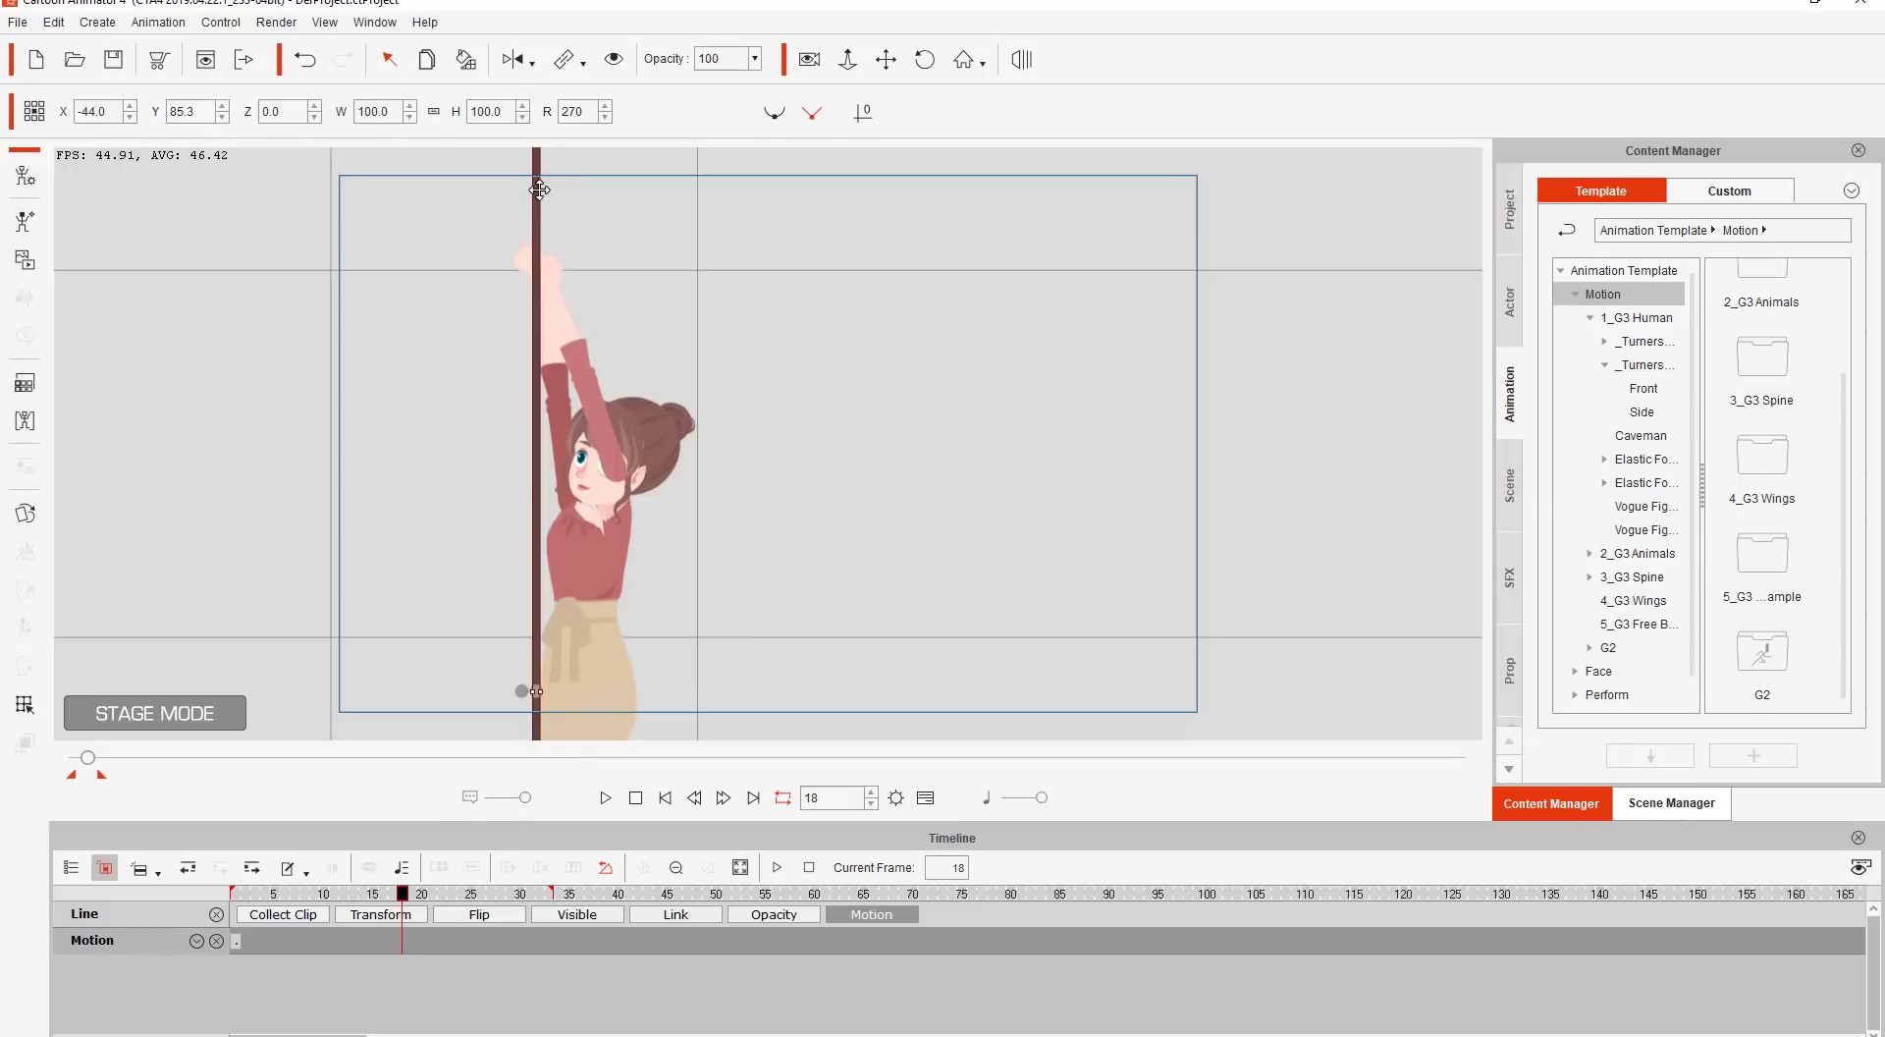
right_click(539, 190)
click(604, 316)
click(605, 797)
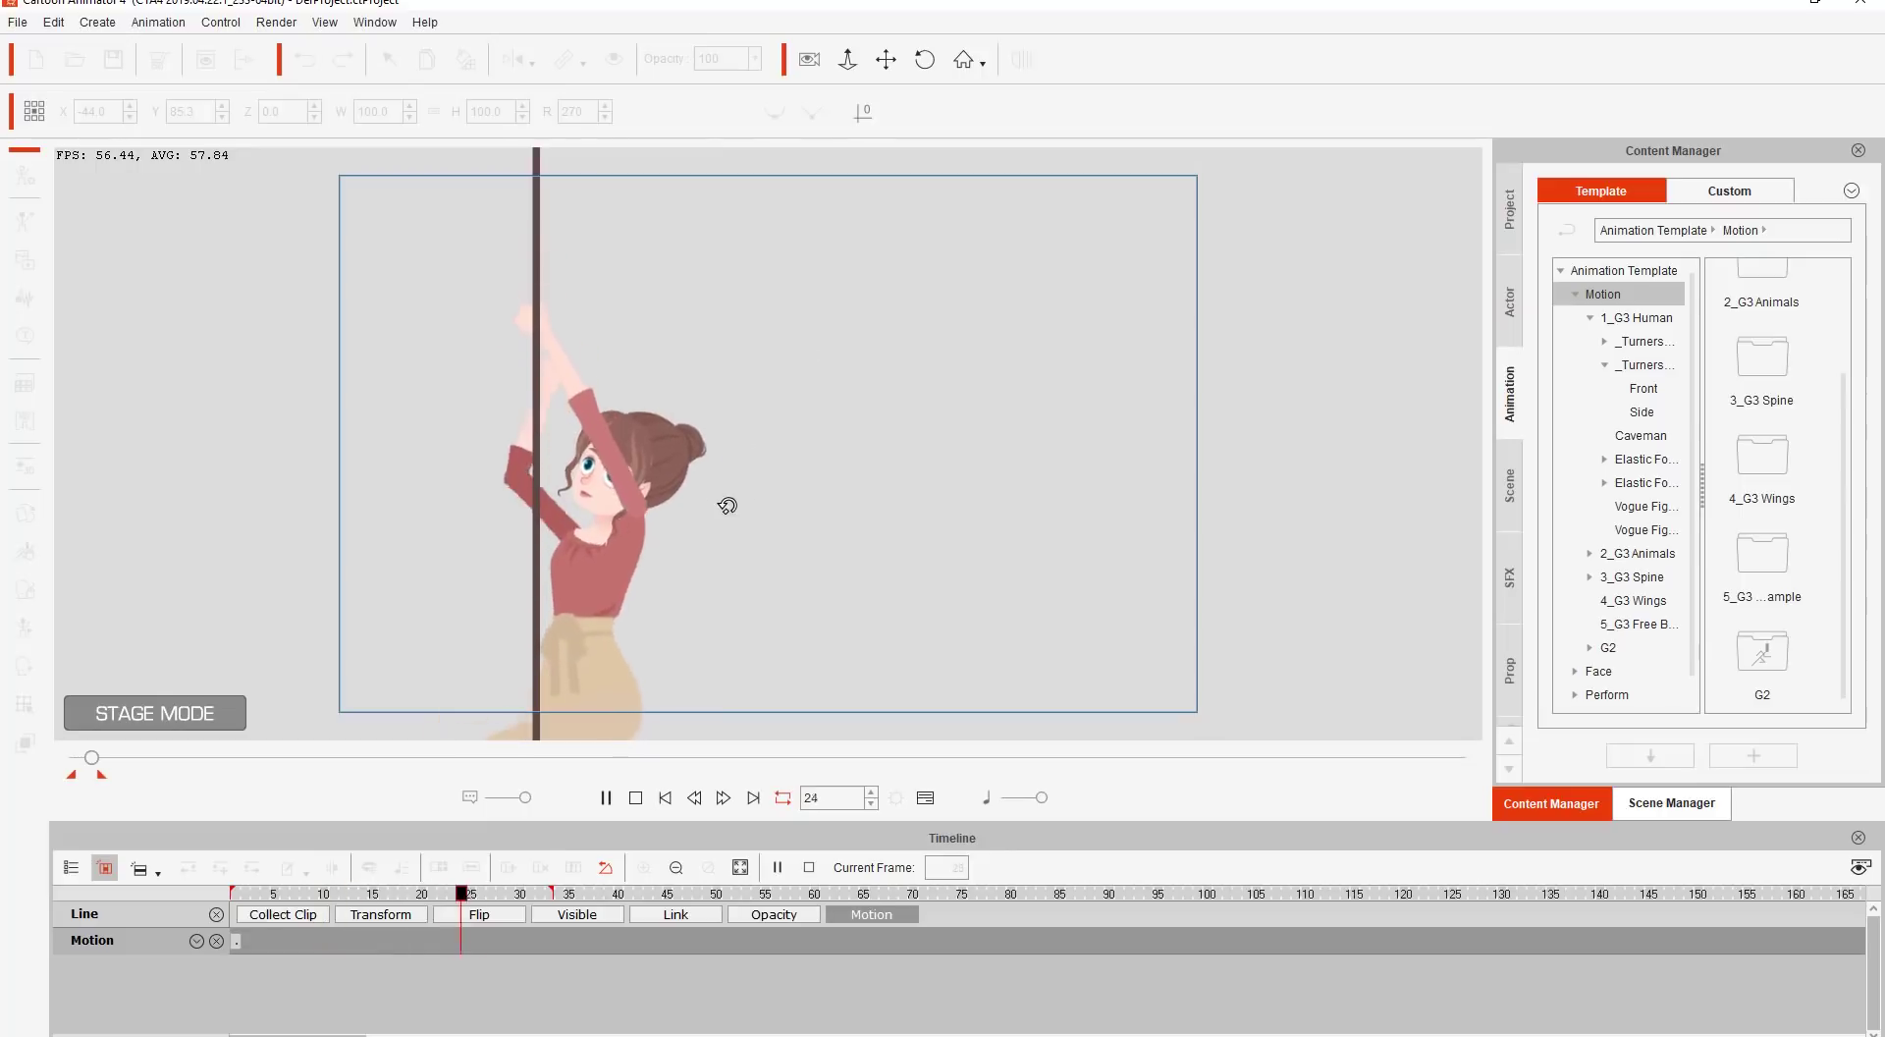
click(651, 623)
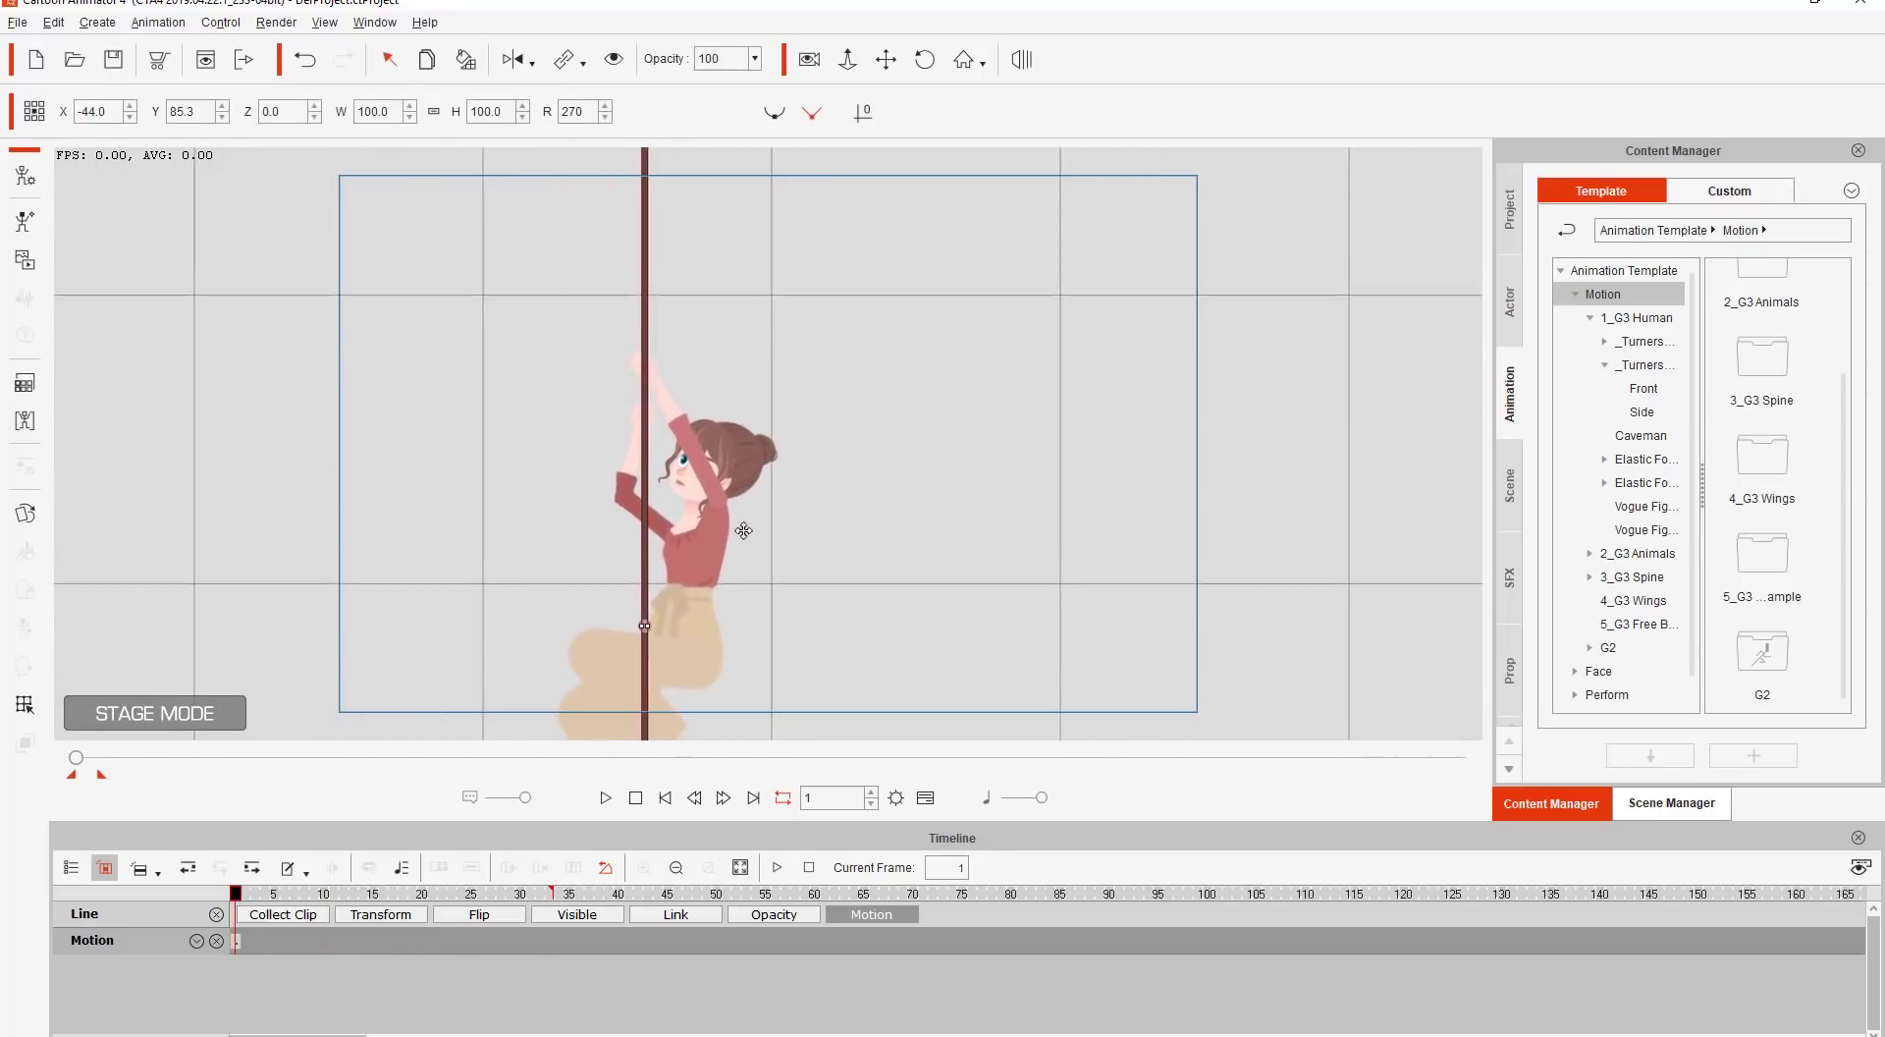
Apply the Walk Sneaky Forward(2L) motion from the Turners Side motions to Martha_S and stop its playback.
click(702, 559)
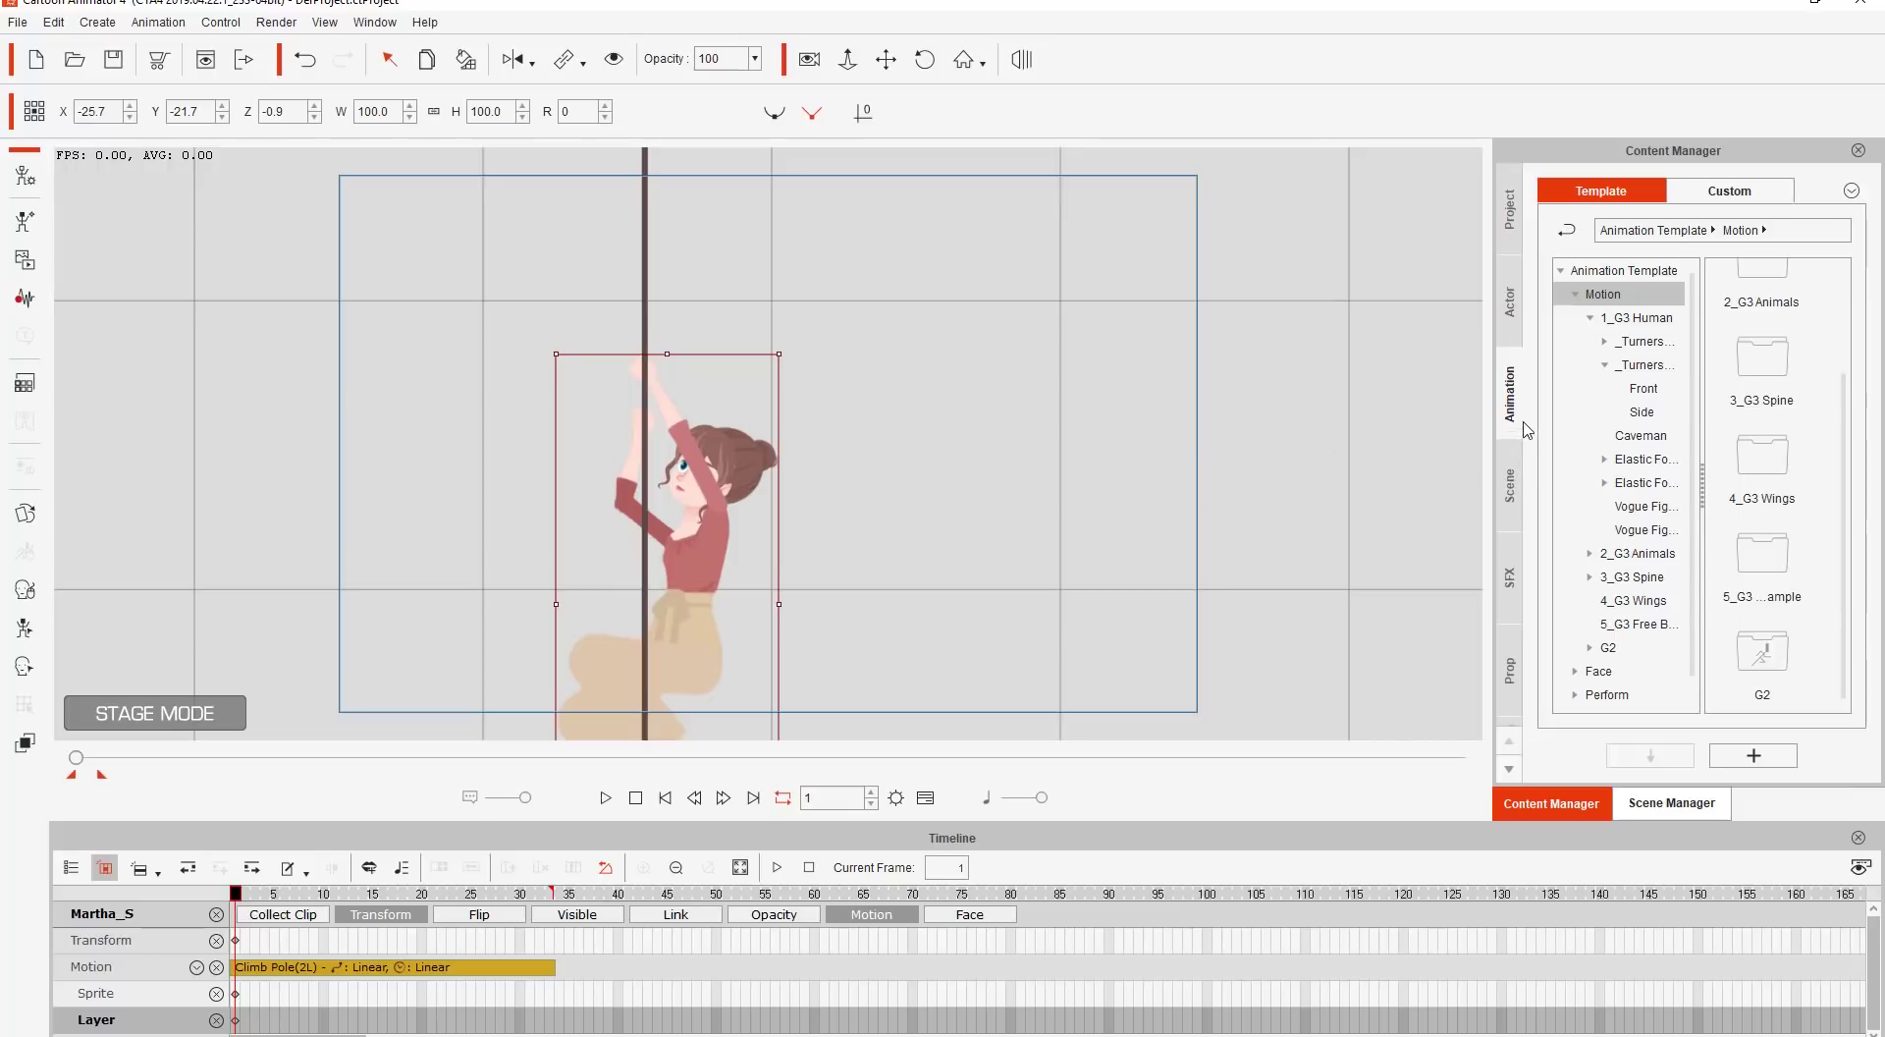
click(1630, 412)
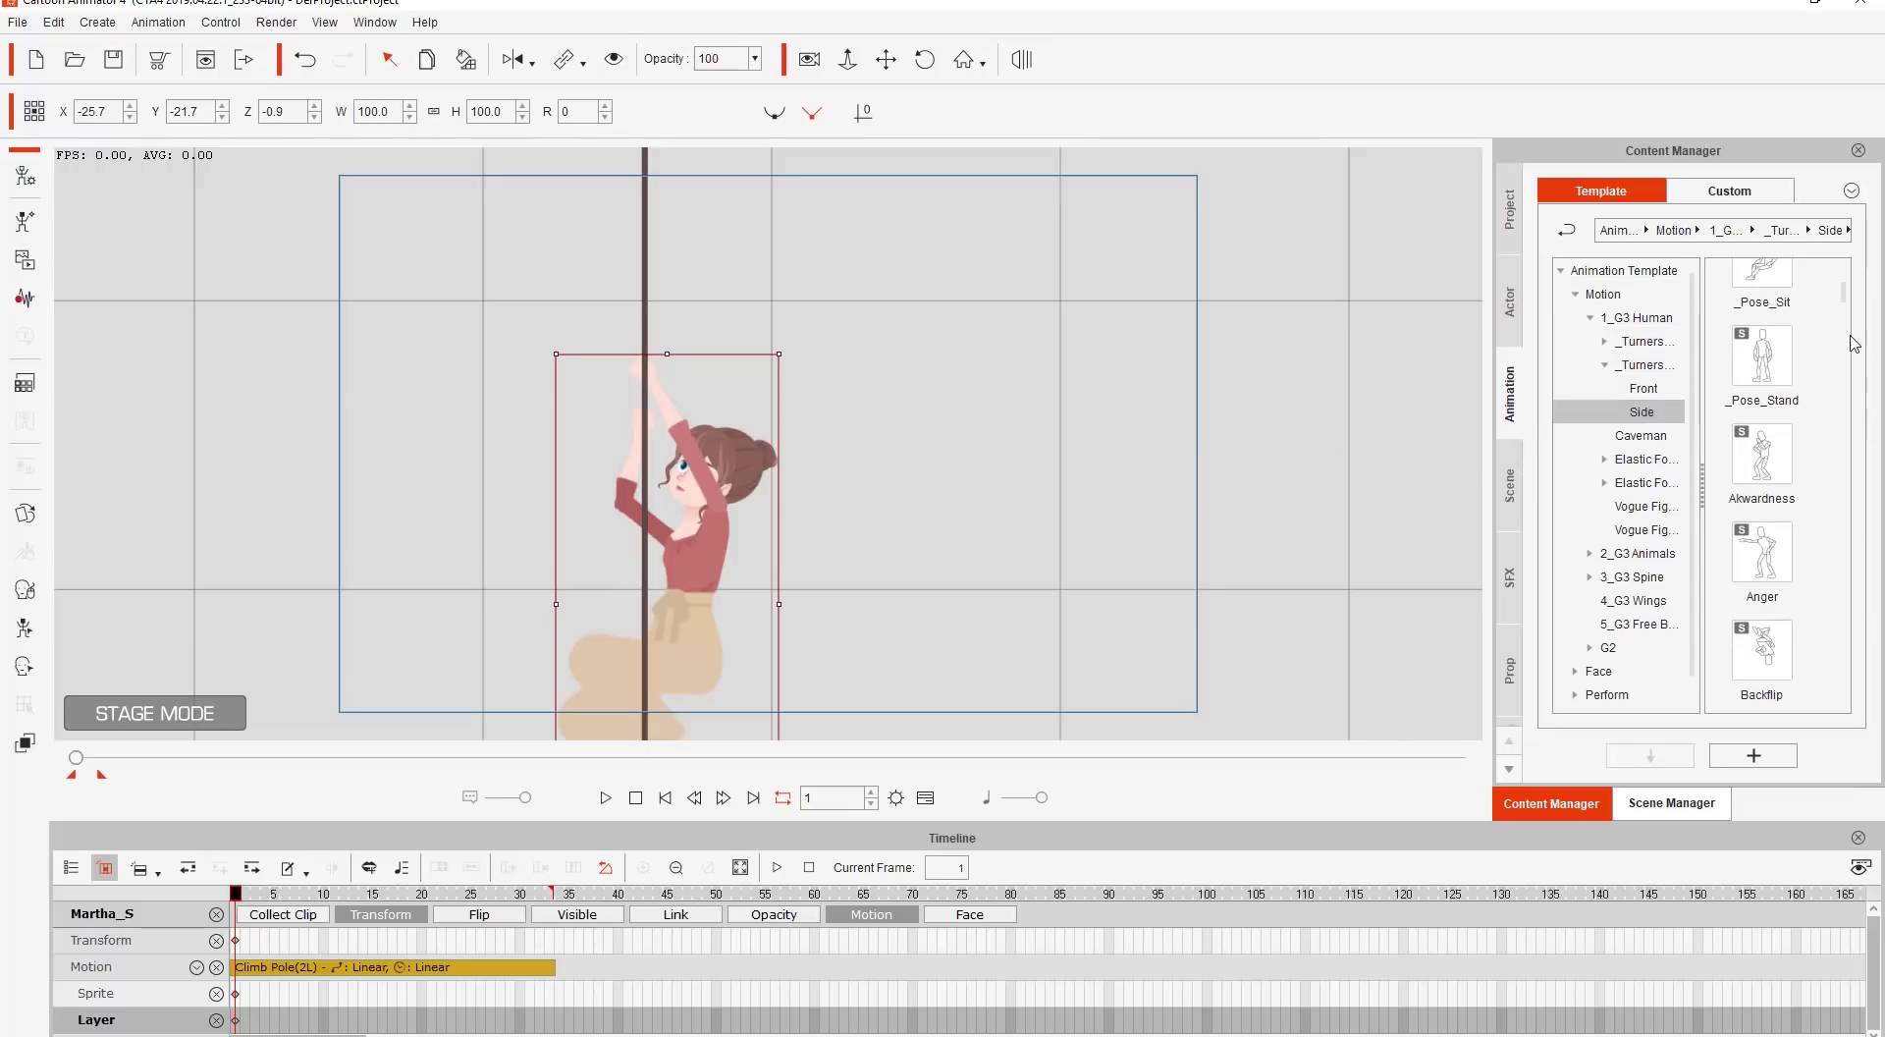
scroll(1849, 302, down, 10)
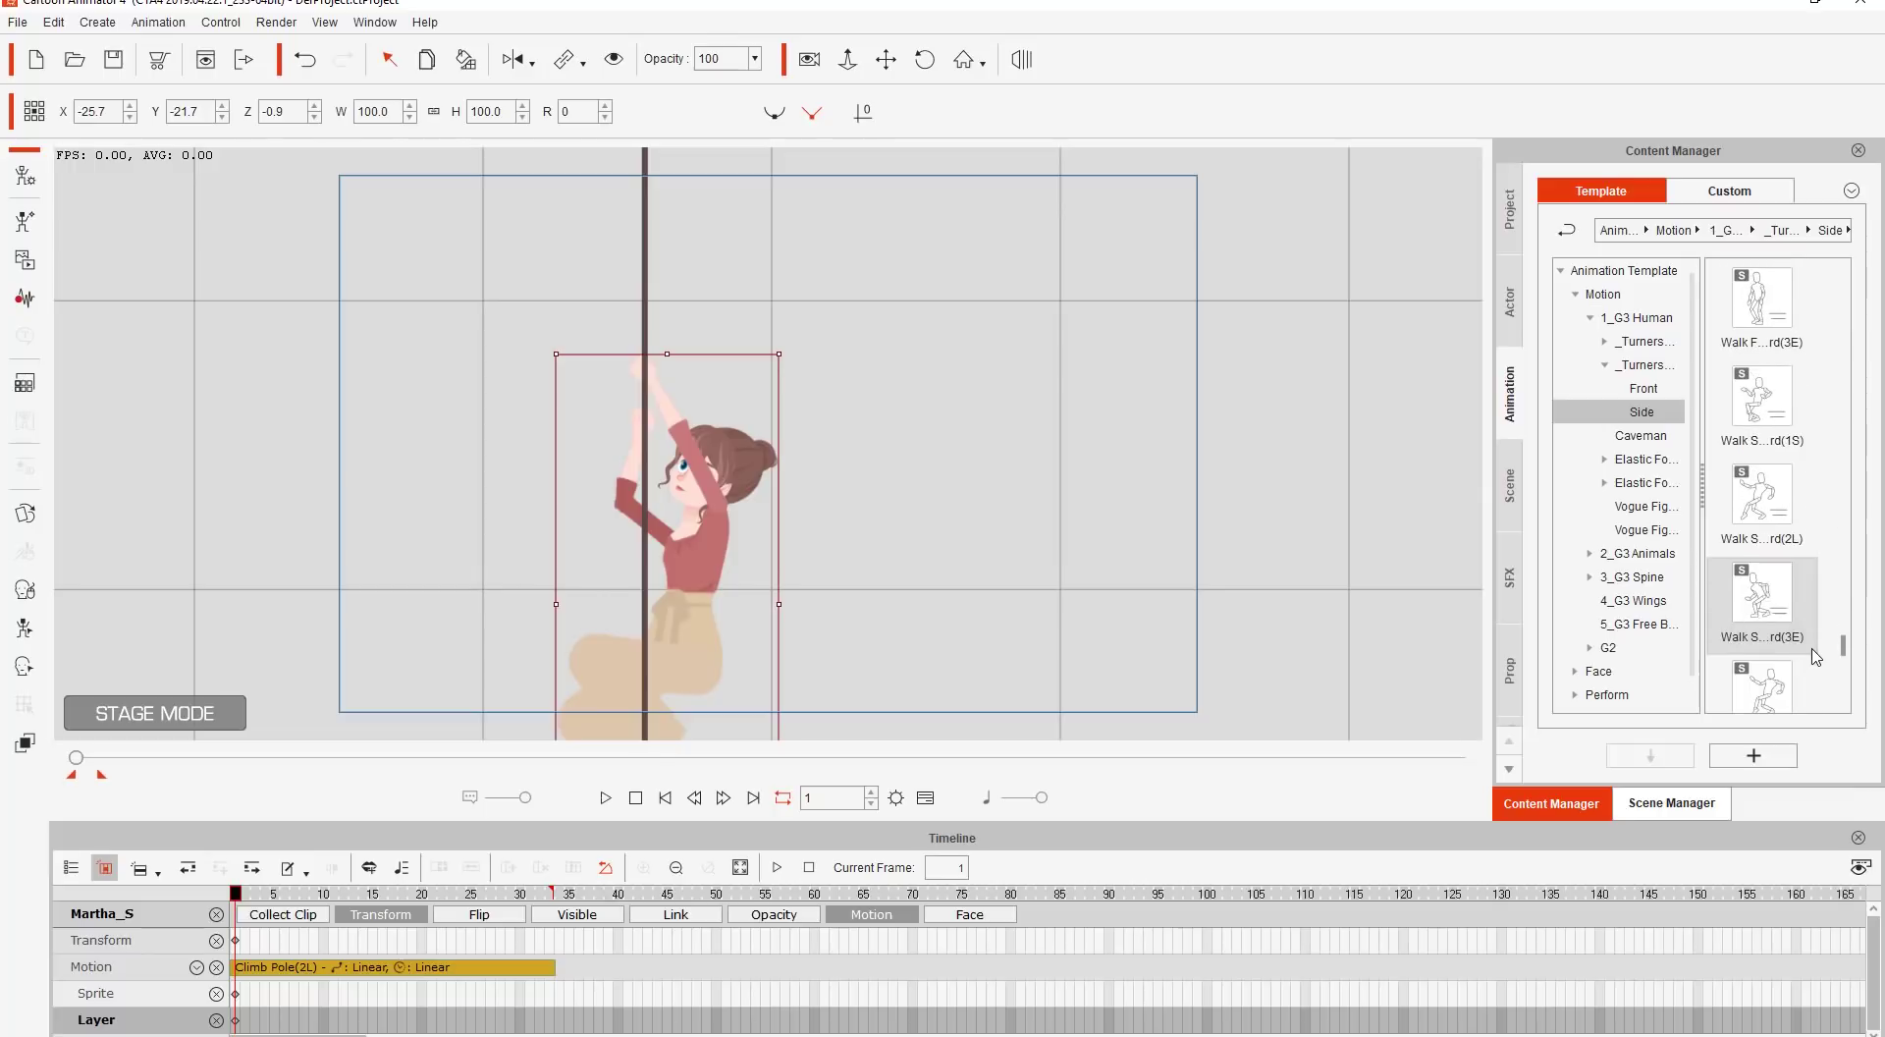
drag(1762, 496, 703, 553)
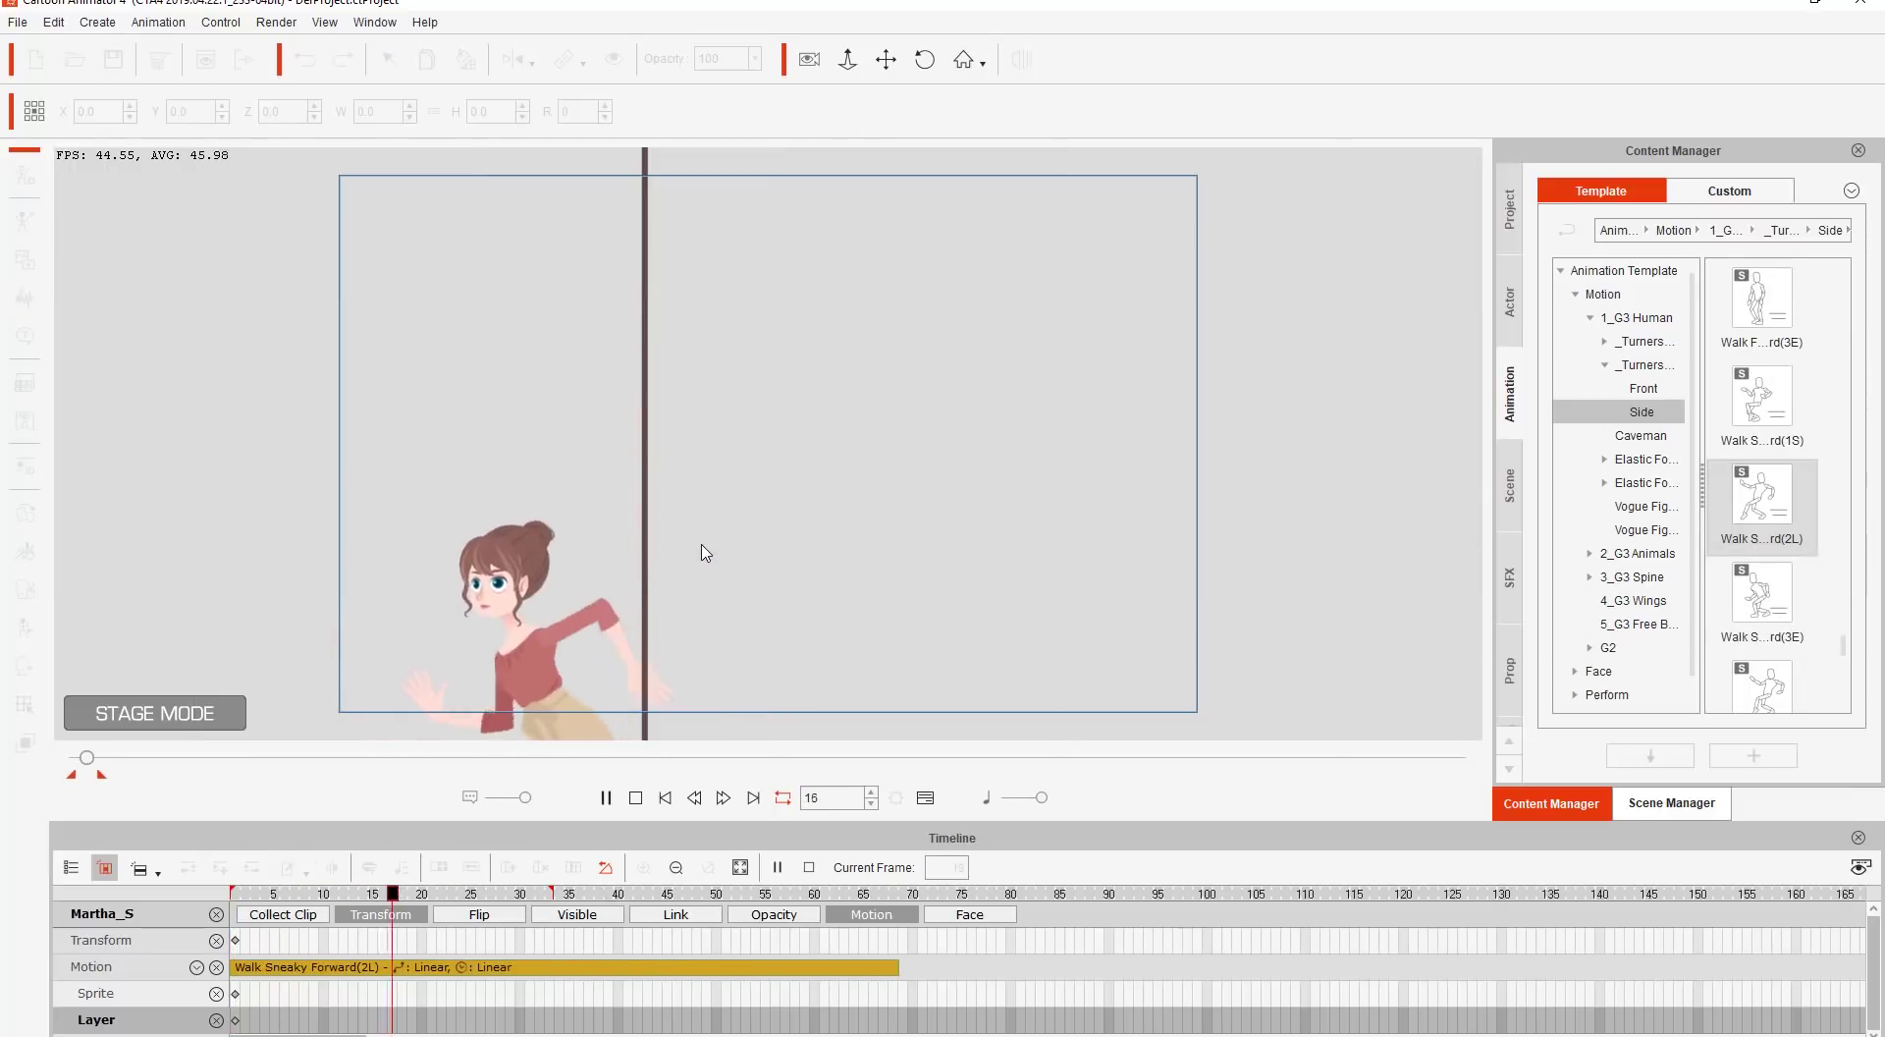
click(606, 797)
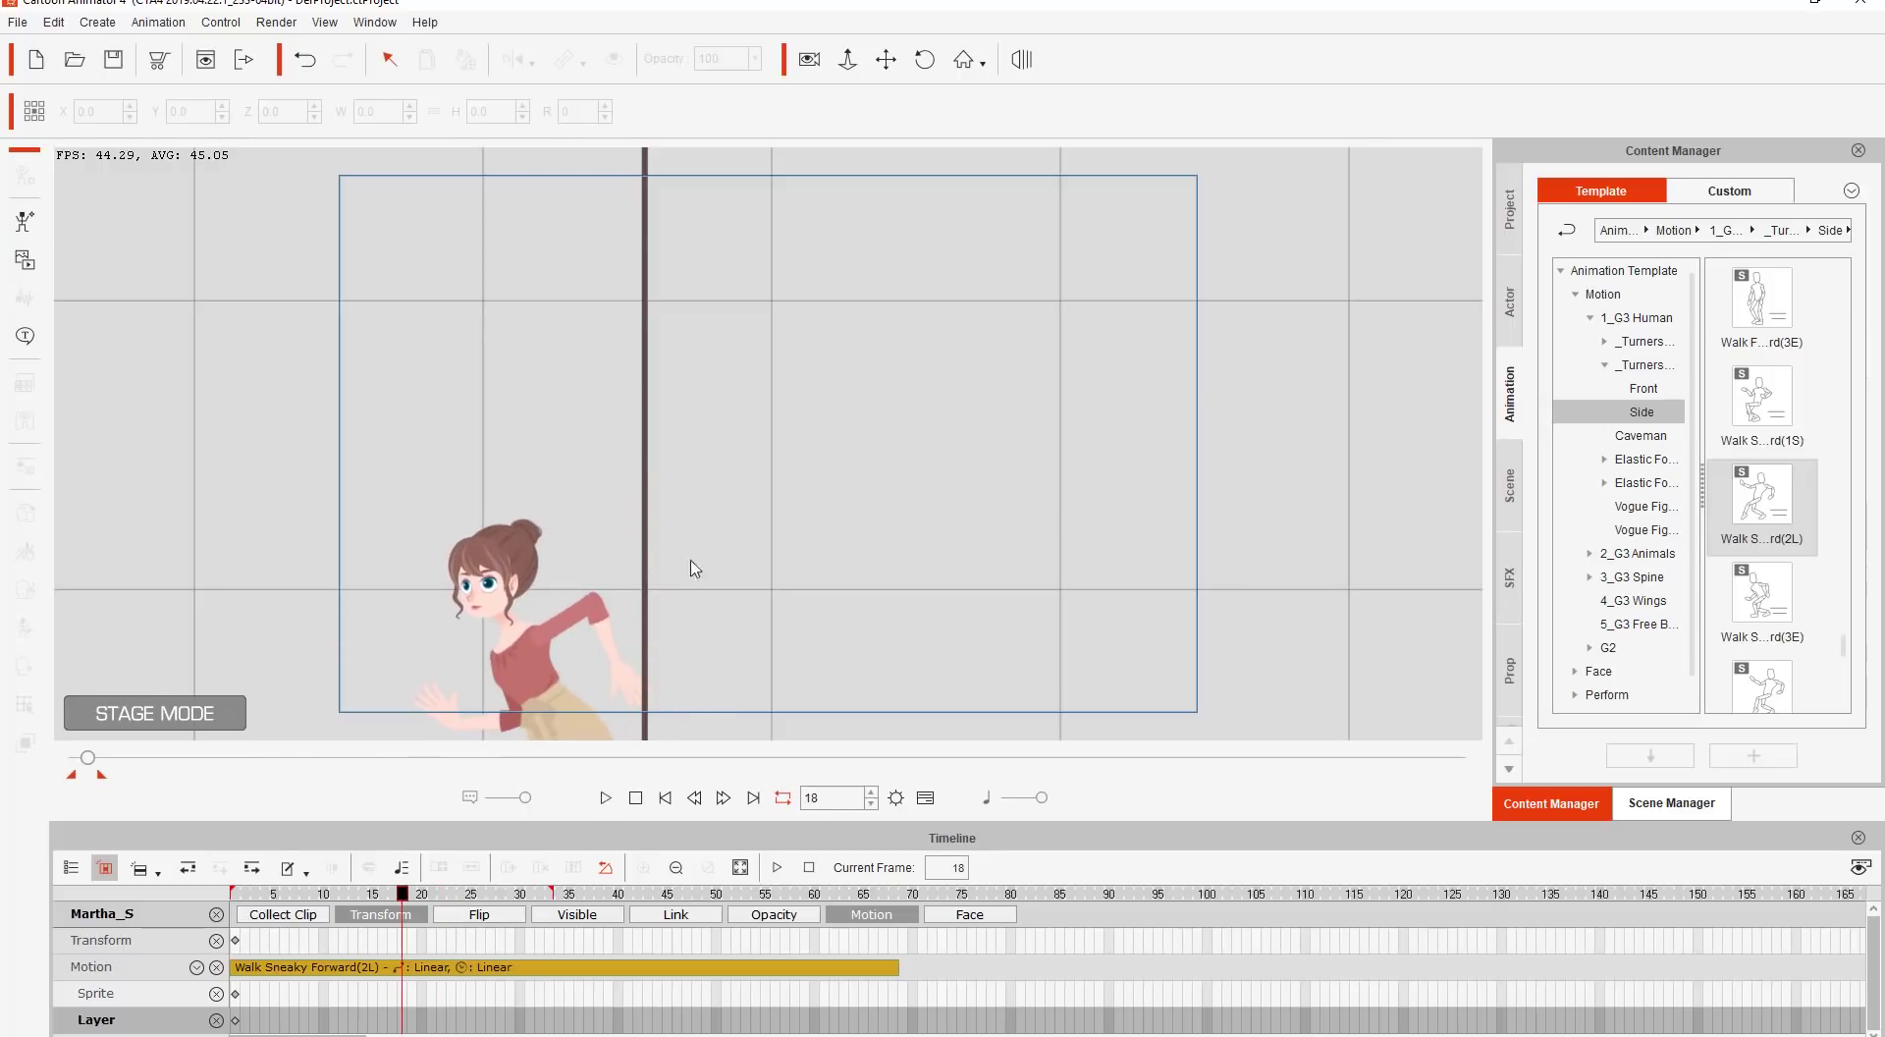
Delete the vertical line prop and extend the playback range to the end of the Walk Sneaky Forward(2L) clip.
click(644, 480)
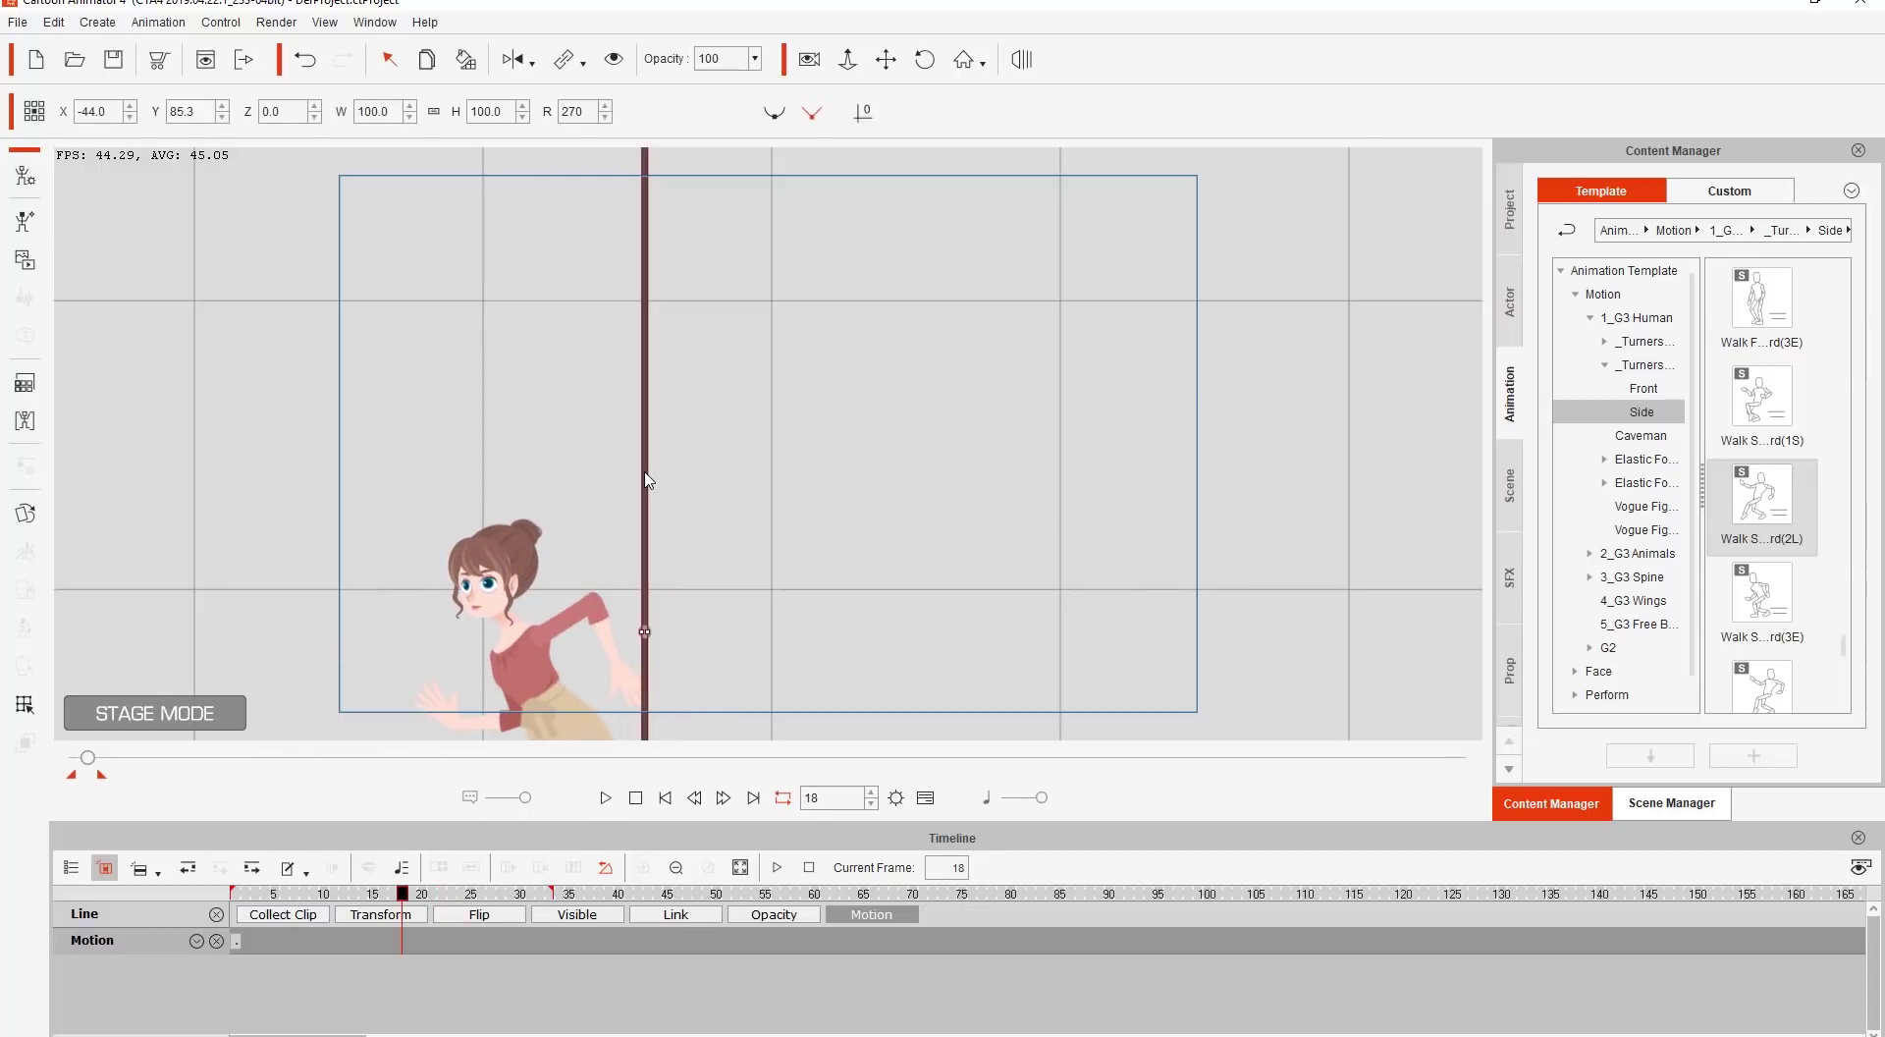
key(Delete)
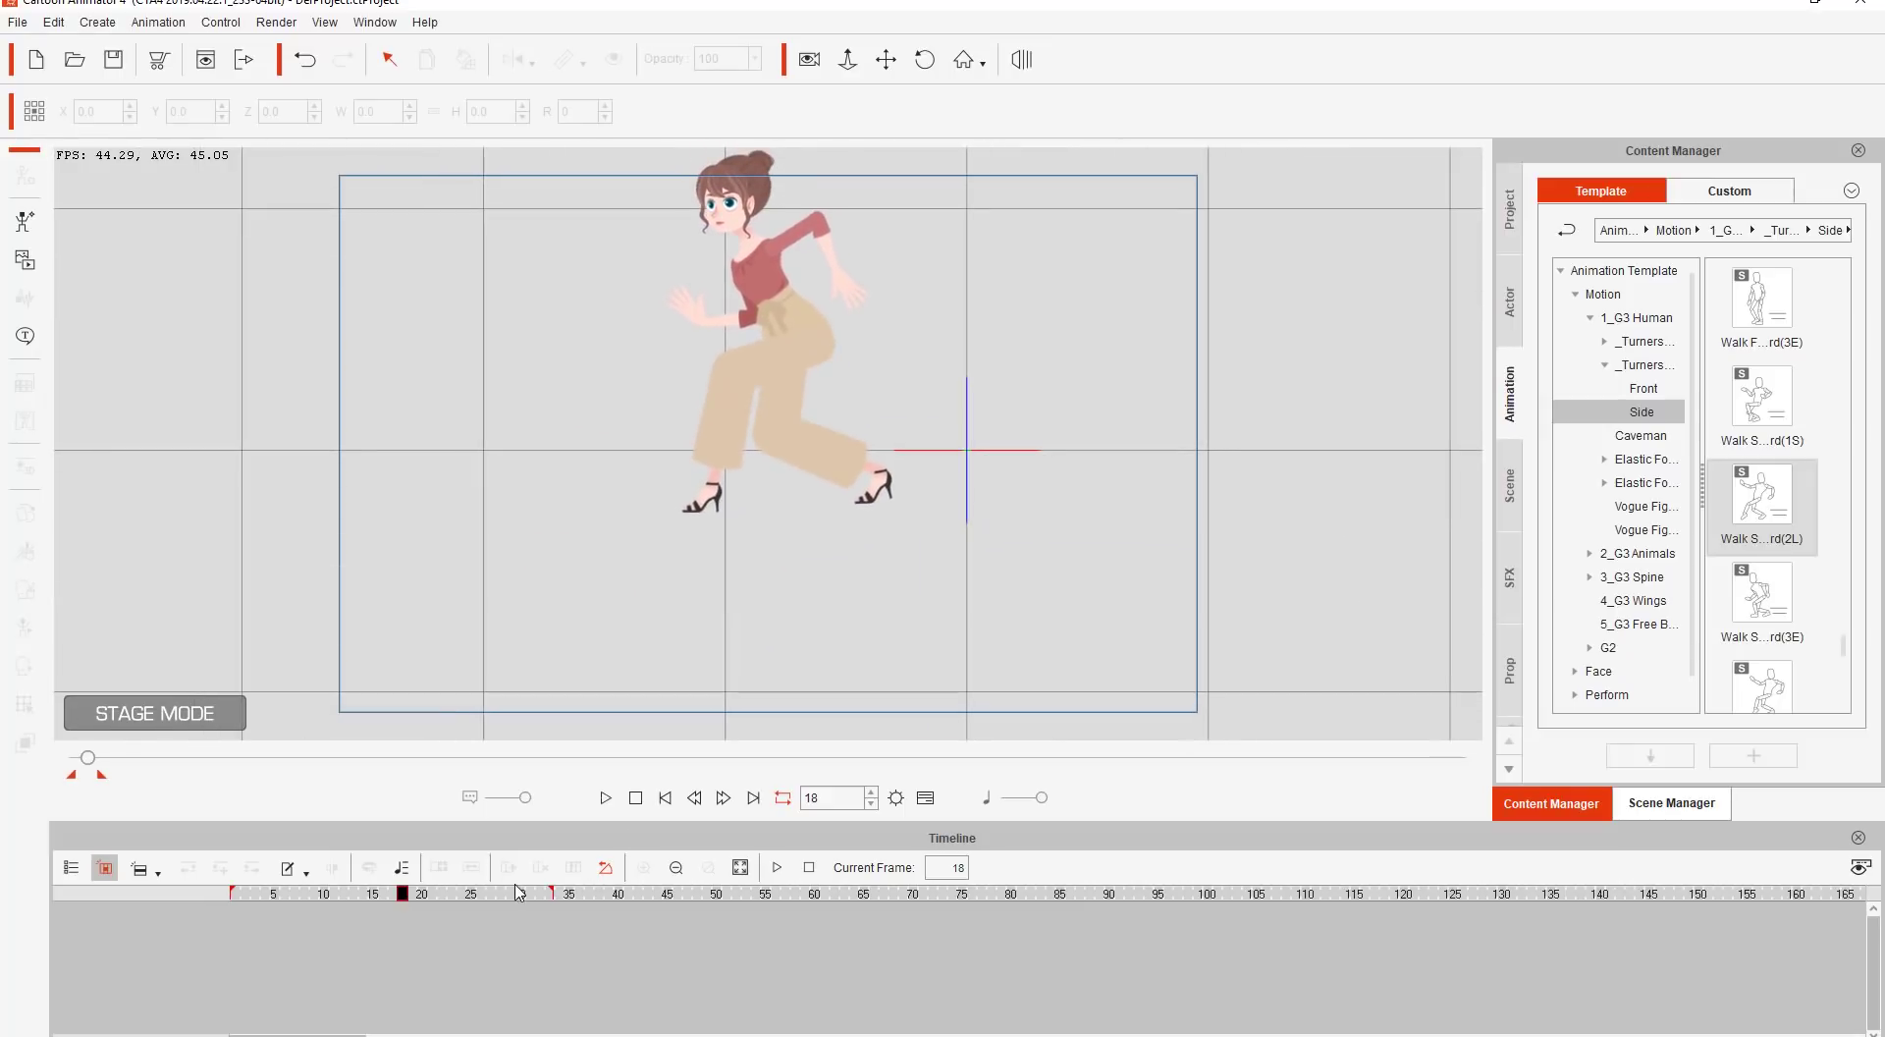
click(771, 295)
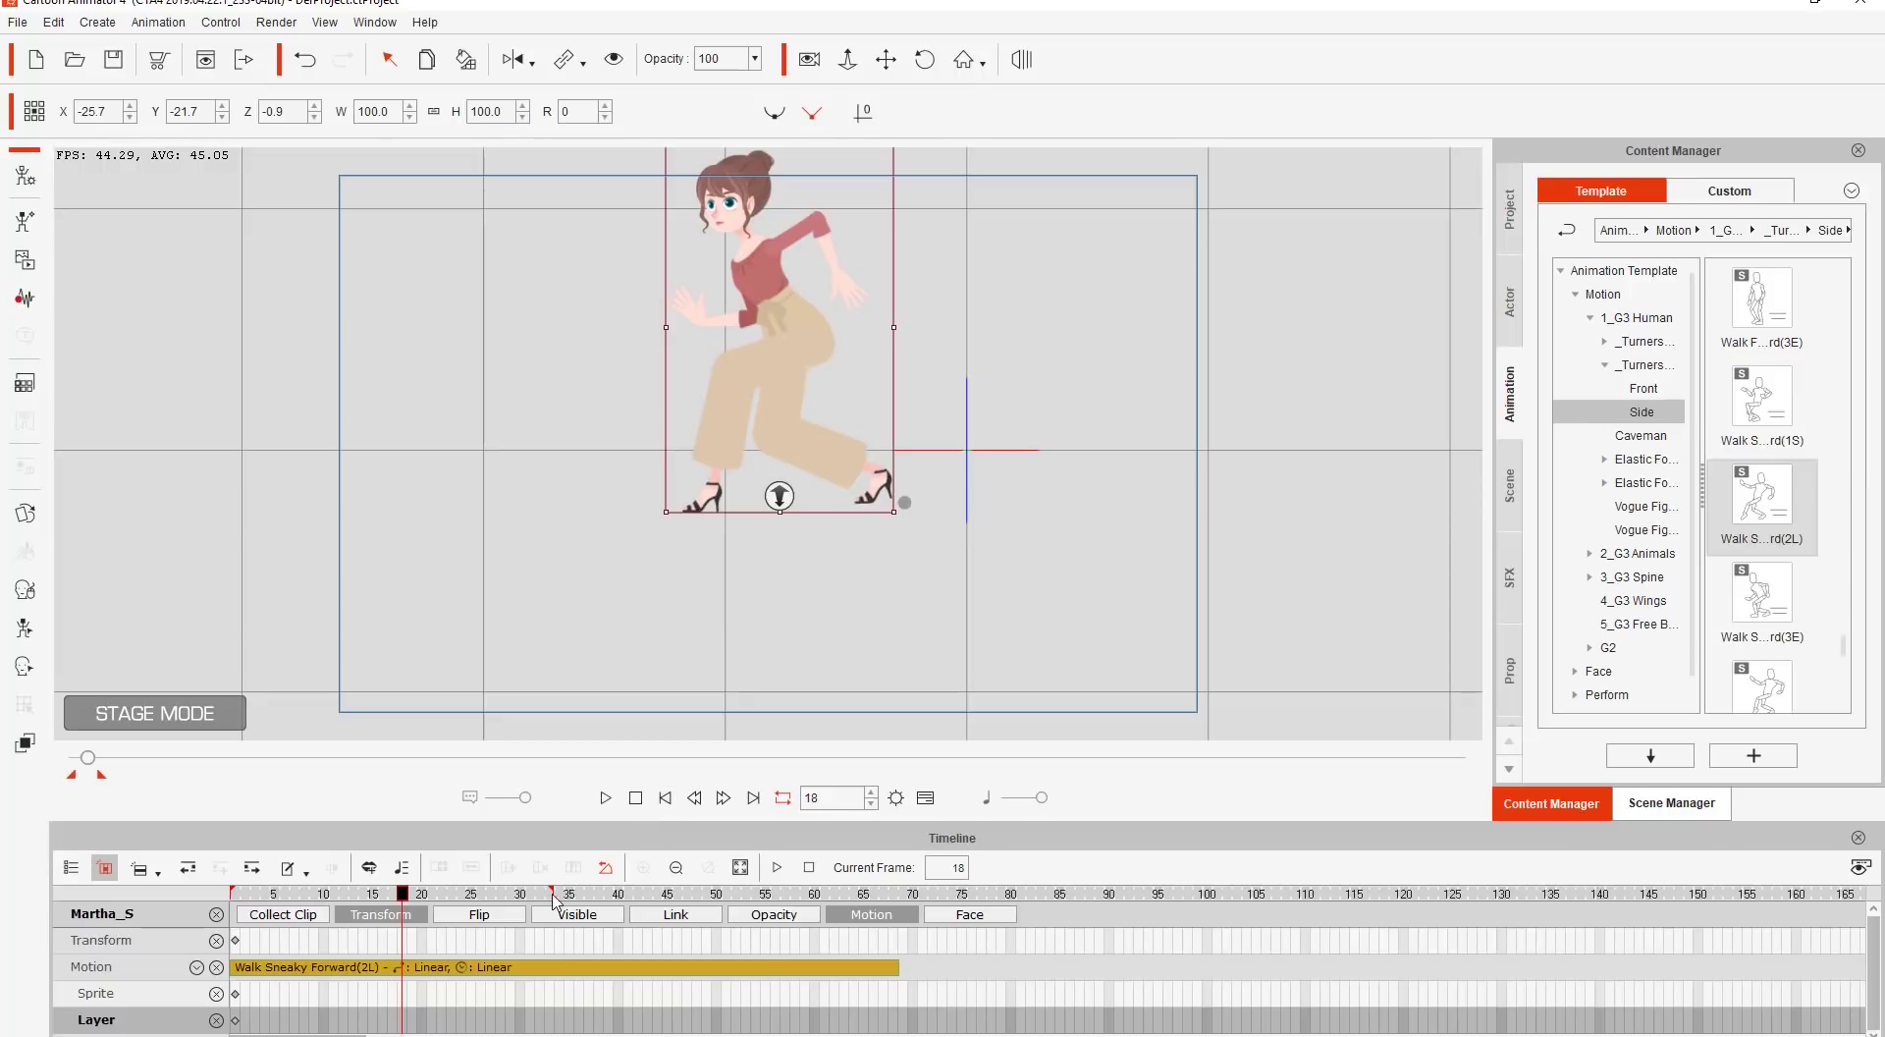
drag(552, 896, 896, 905)
Open the retargeting settings for Martha_S at frame 43, set Scale Motion Bone to 60, and check the pose at frame 4.
drag(497, 894, 646, 883)
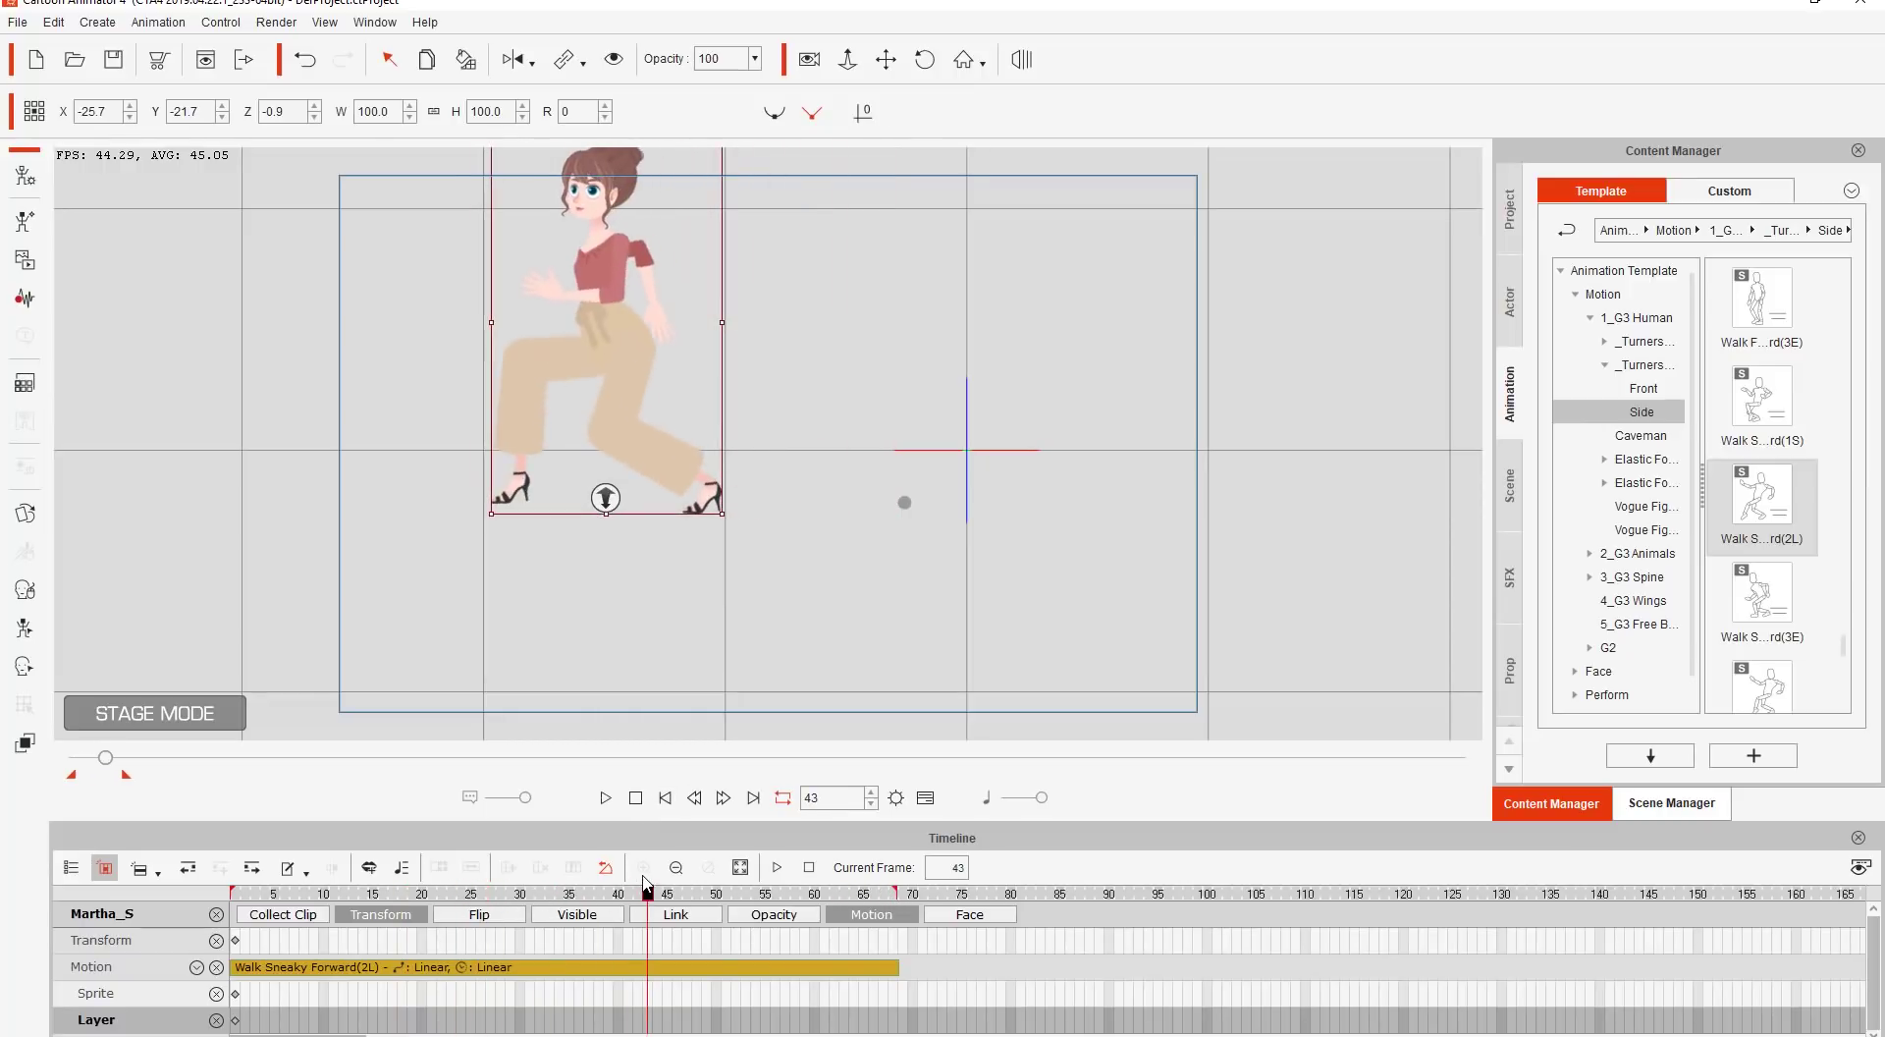
drag(698, 400, 795, 527)
right_click(726, 472)
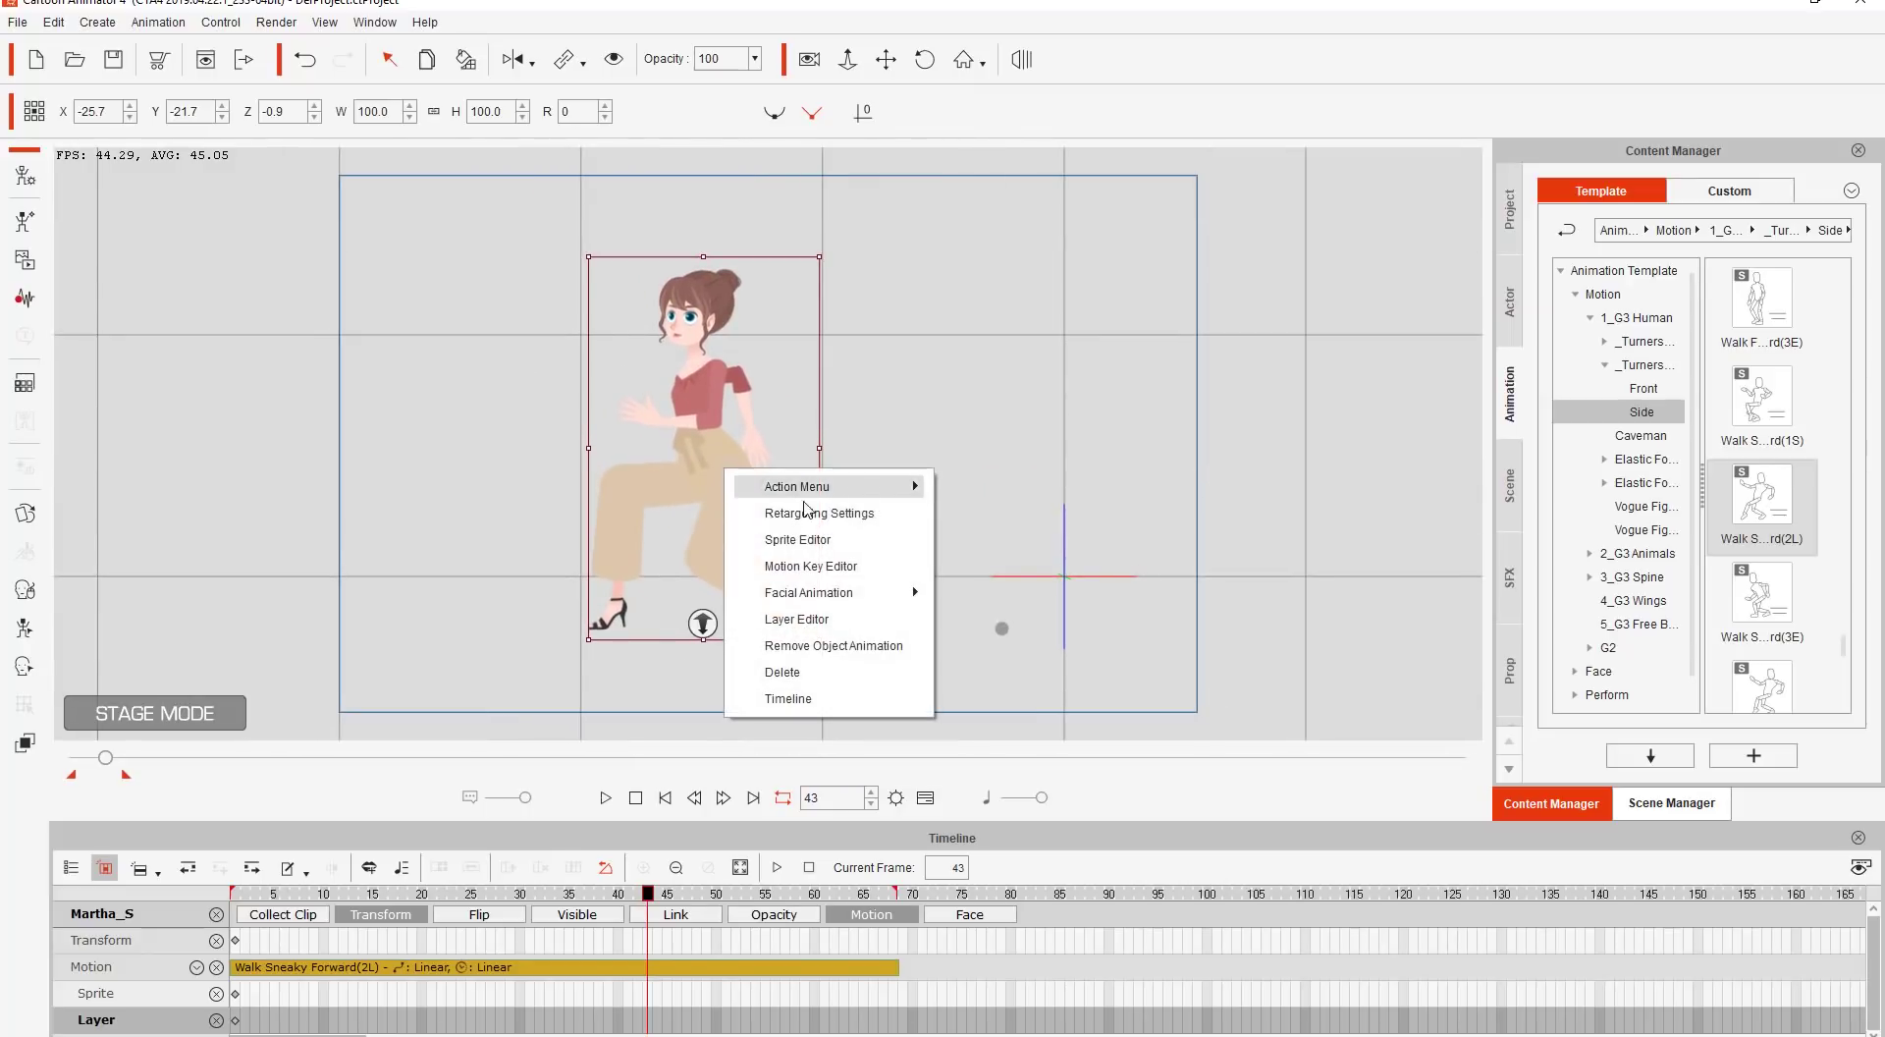
click(817, 512)
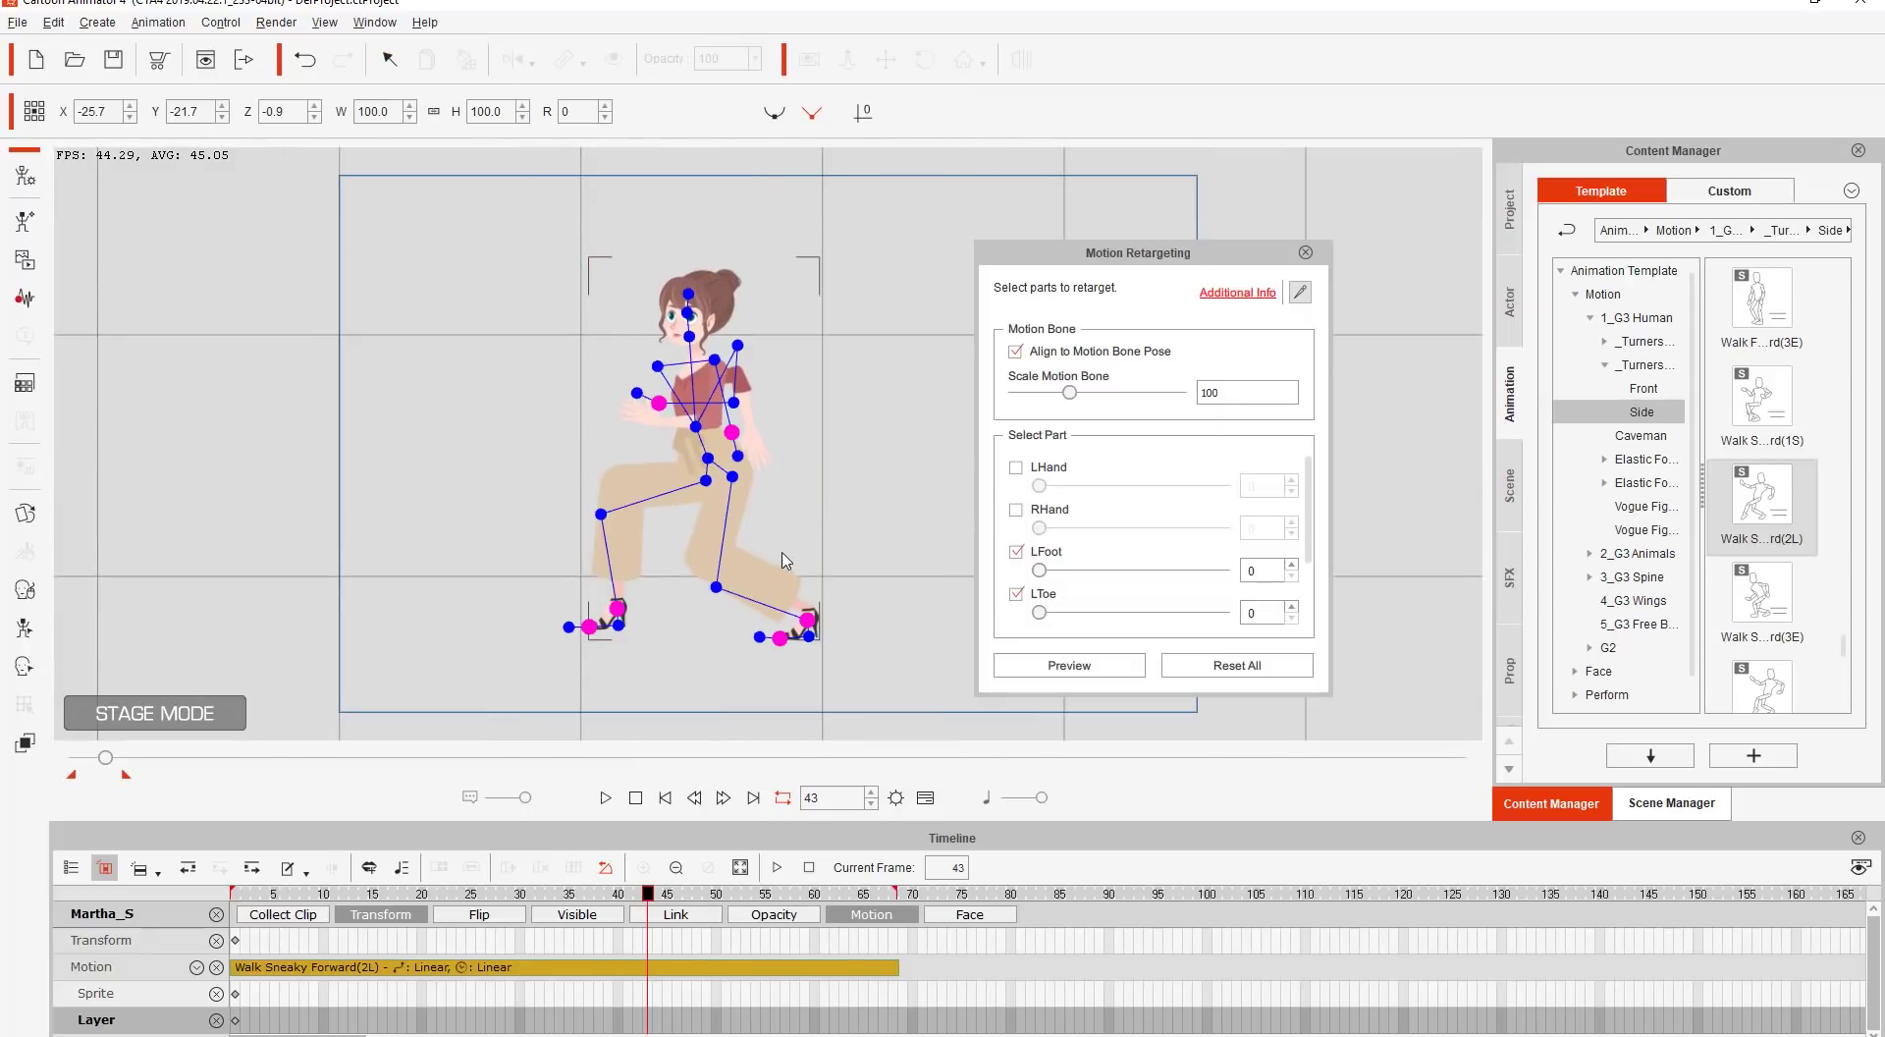
scroll(786, 560, up, 4)
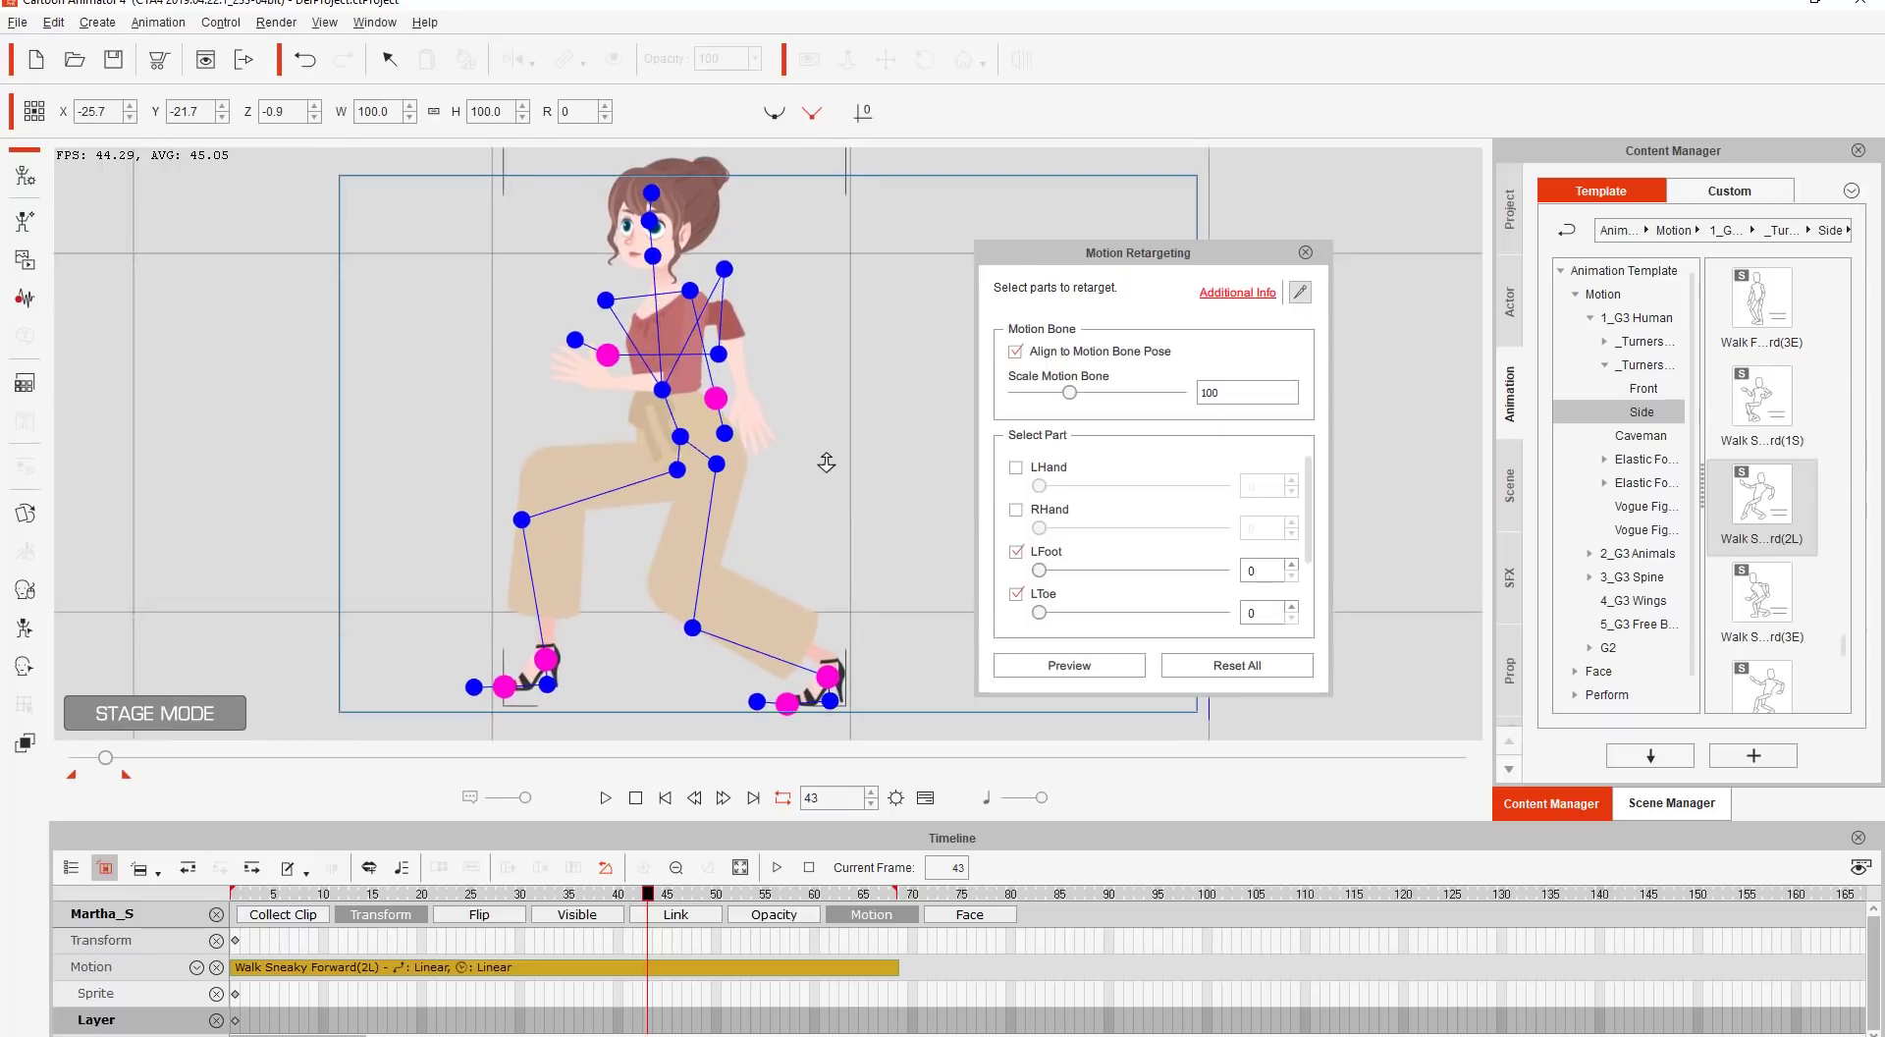
drag(824, 534, 824, 496)
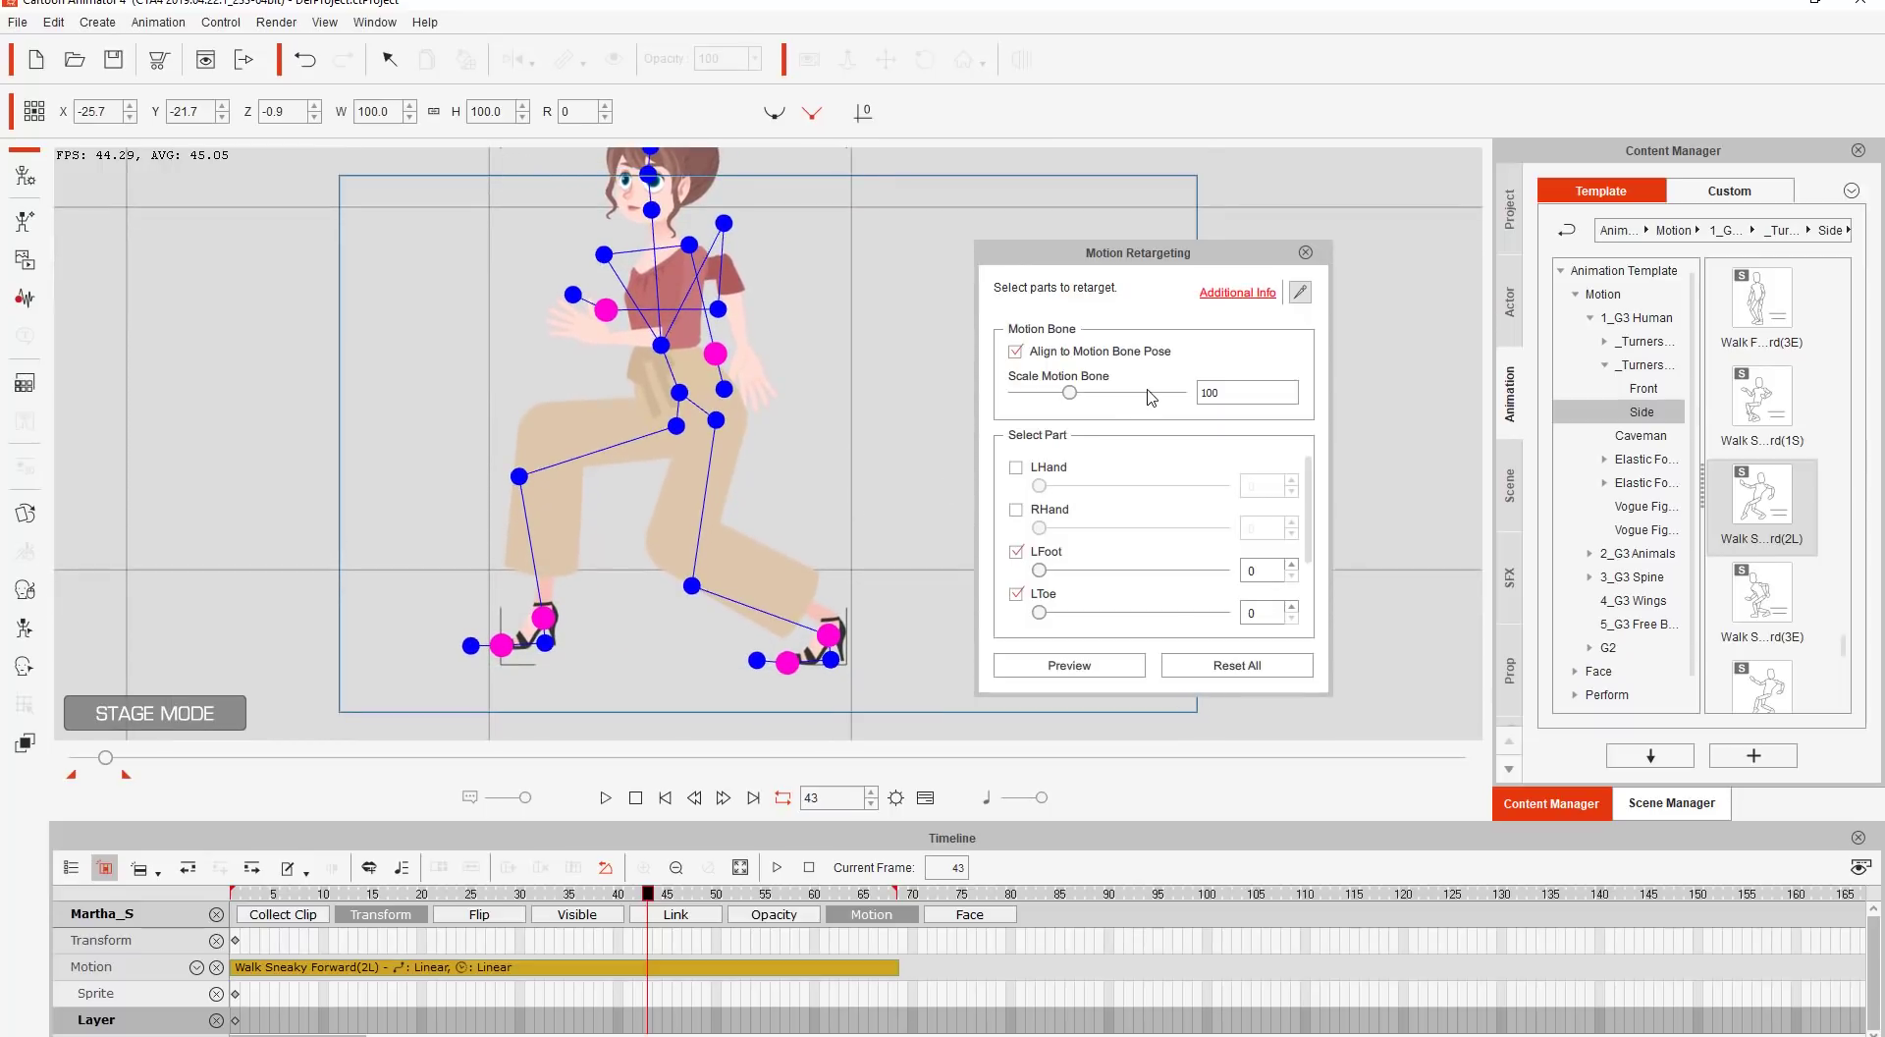
drag(1247, 385, 1189, 392)
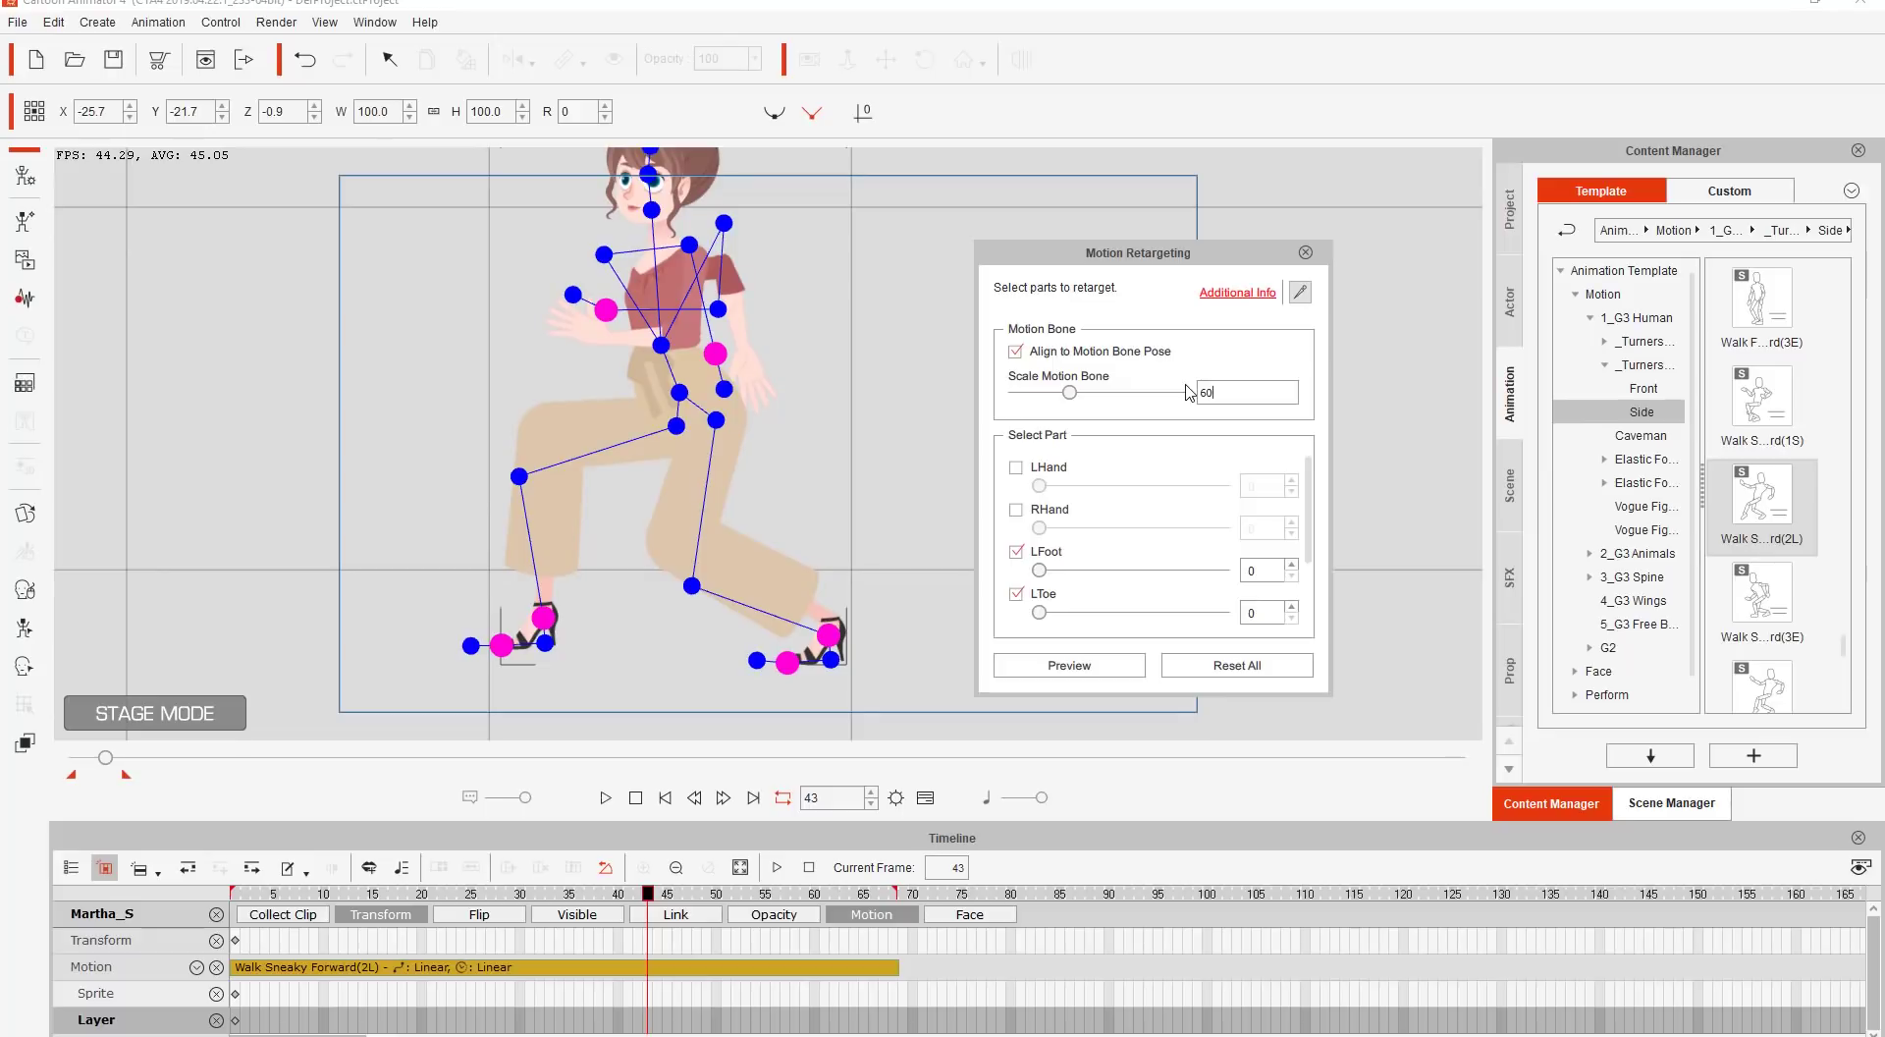
text(60)
key(Return)
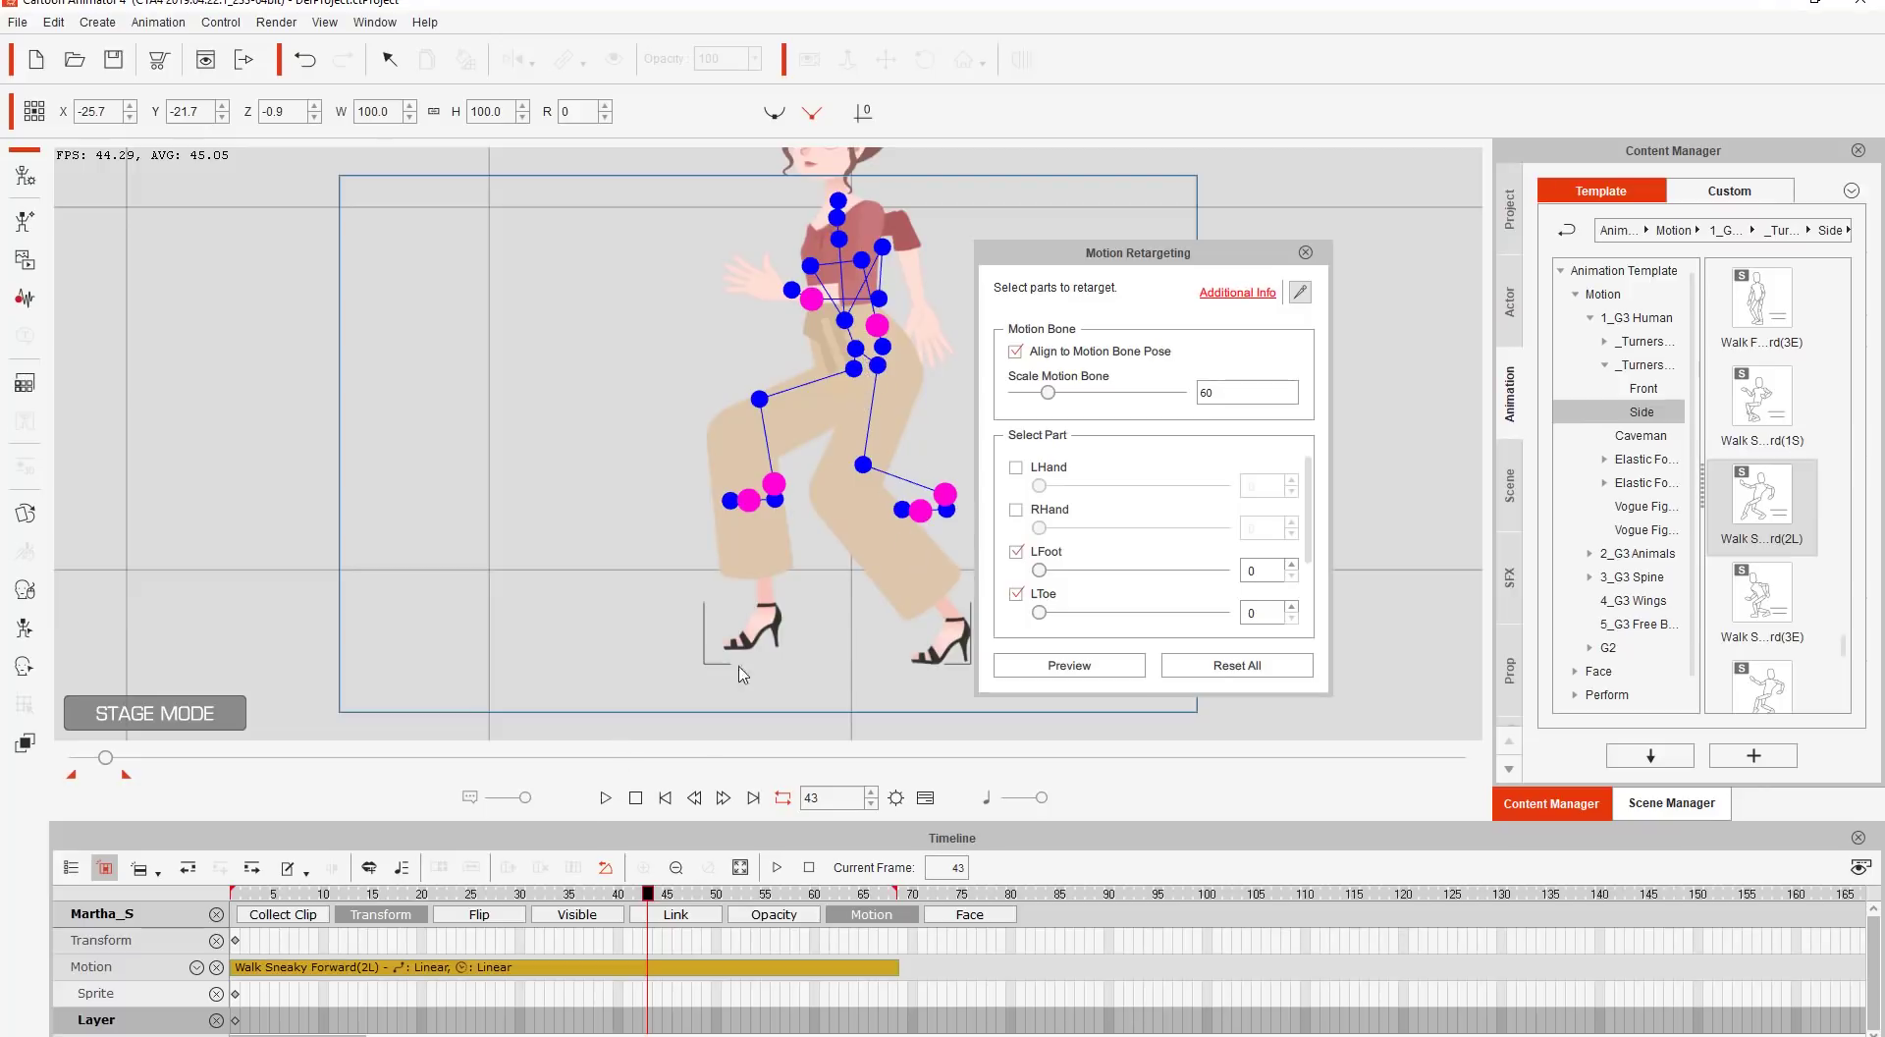
click(267, 893)
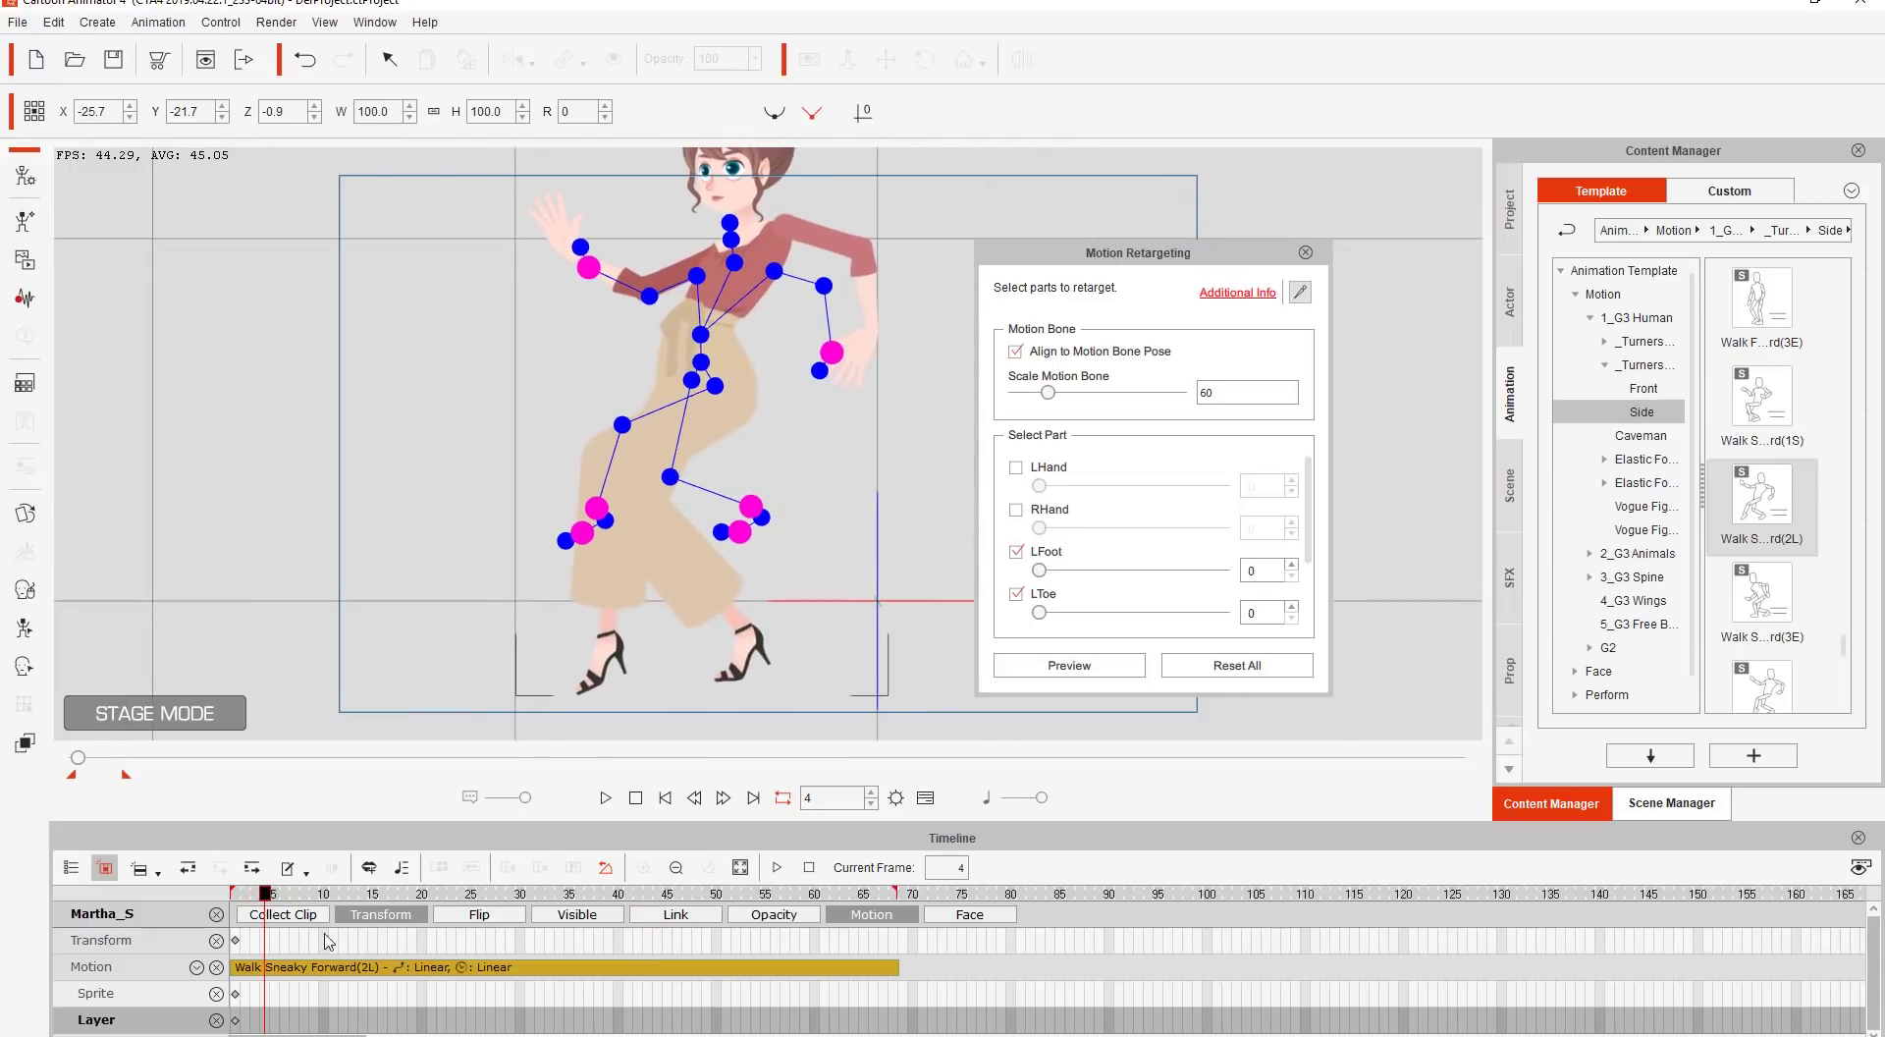
Scrub through the sneaky walk, set Scale Motion Bone to 30, and review the reduced strides up to frame 49 and back at frame 33.
click(300, 895)
drag(302, 898, 724, 866)
drag(766, 893, 254, 877)
drag(1231, 394, 1190, 398)
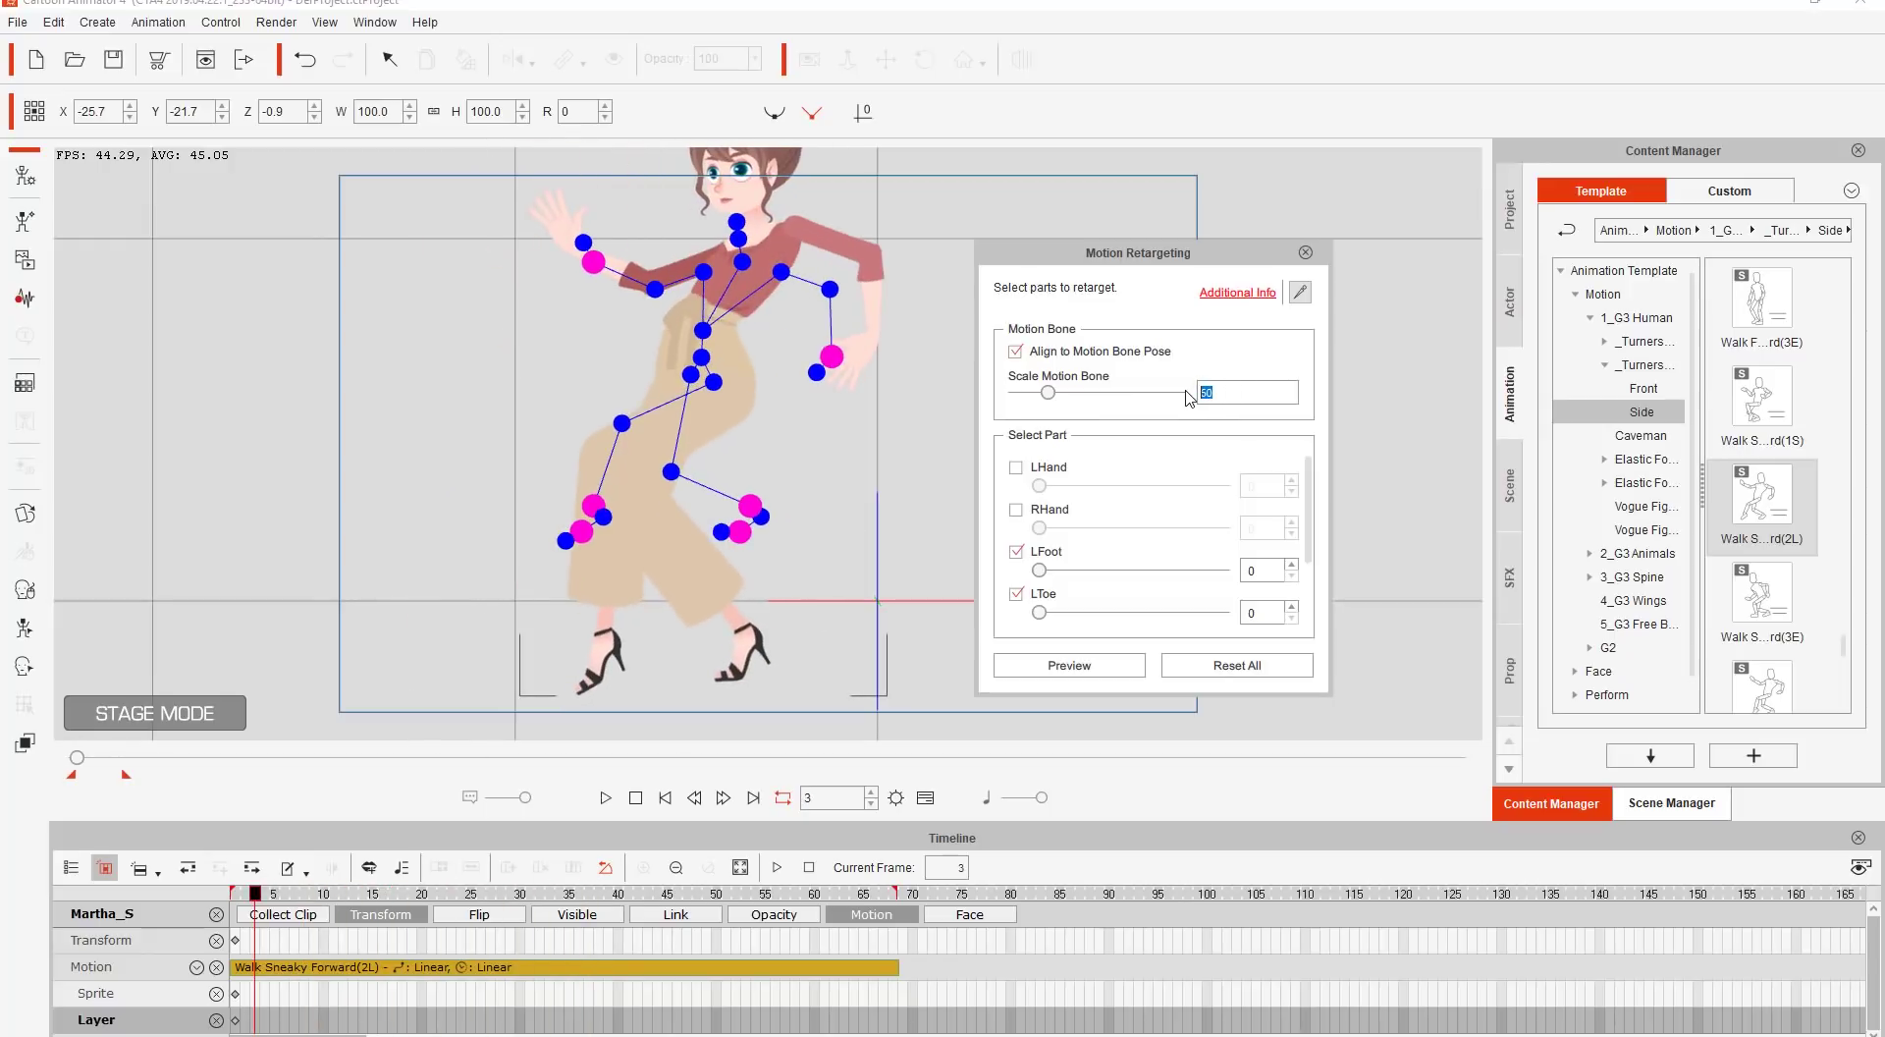
key(Return)
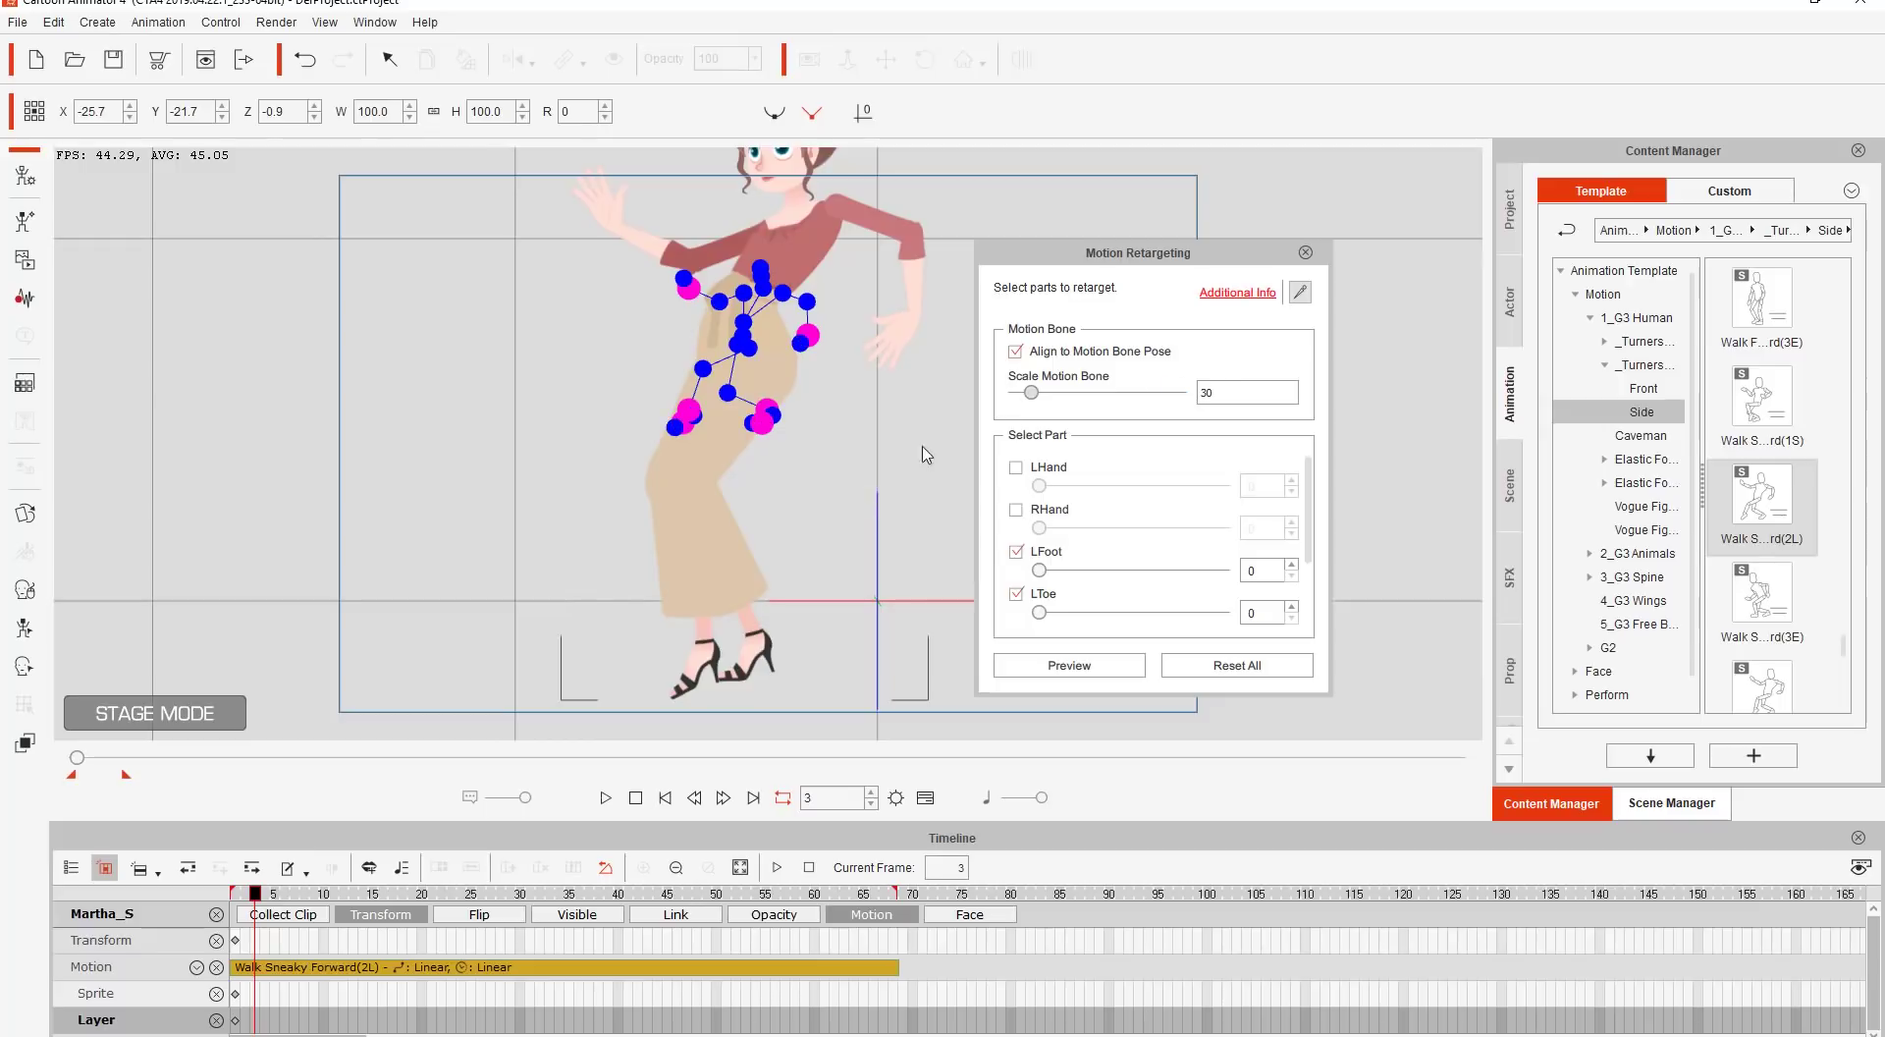
drag(332, 896, 471, 932)
key(space)
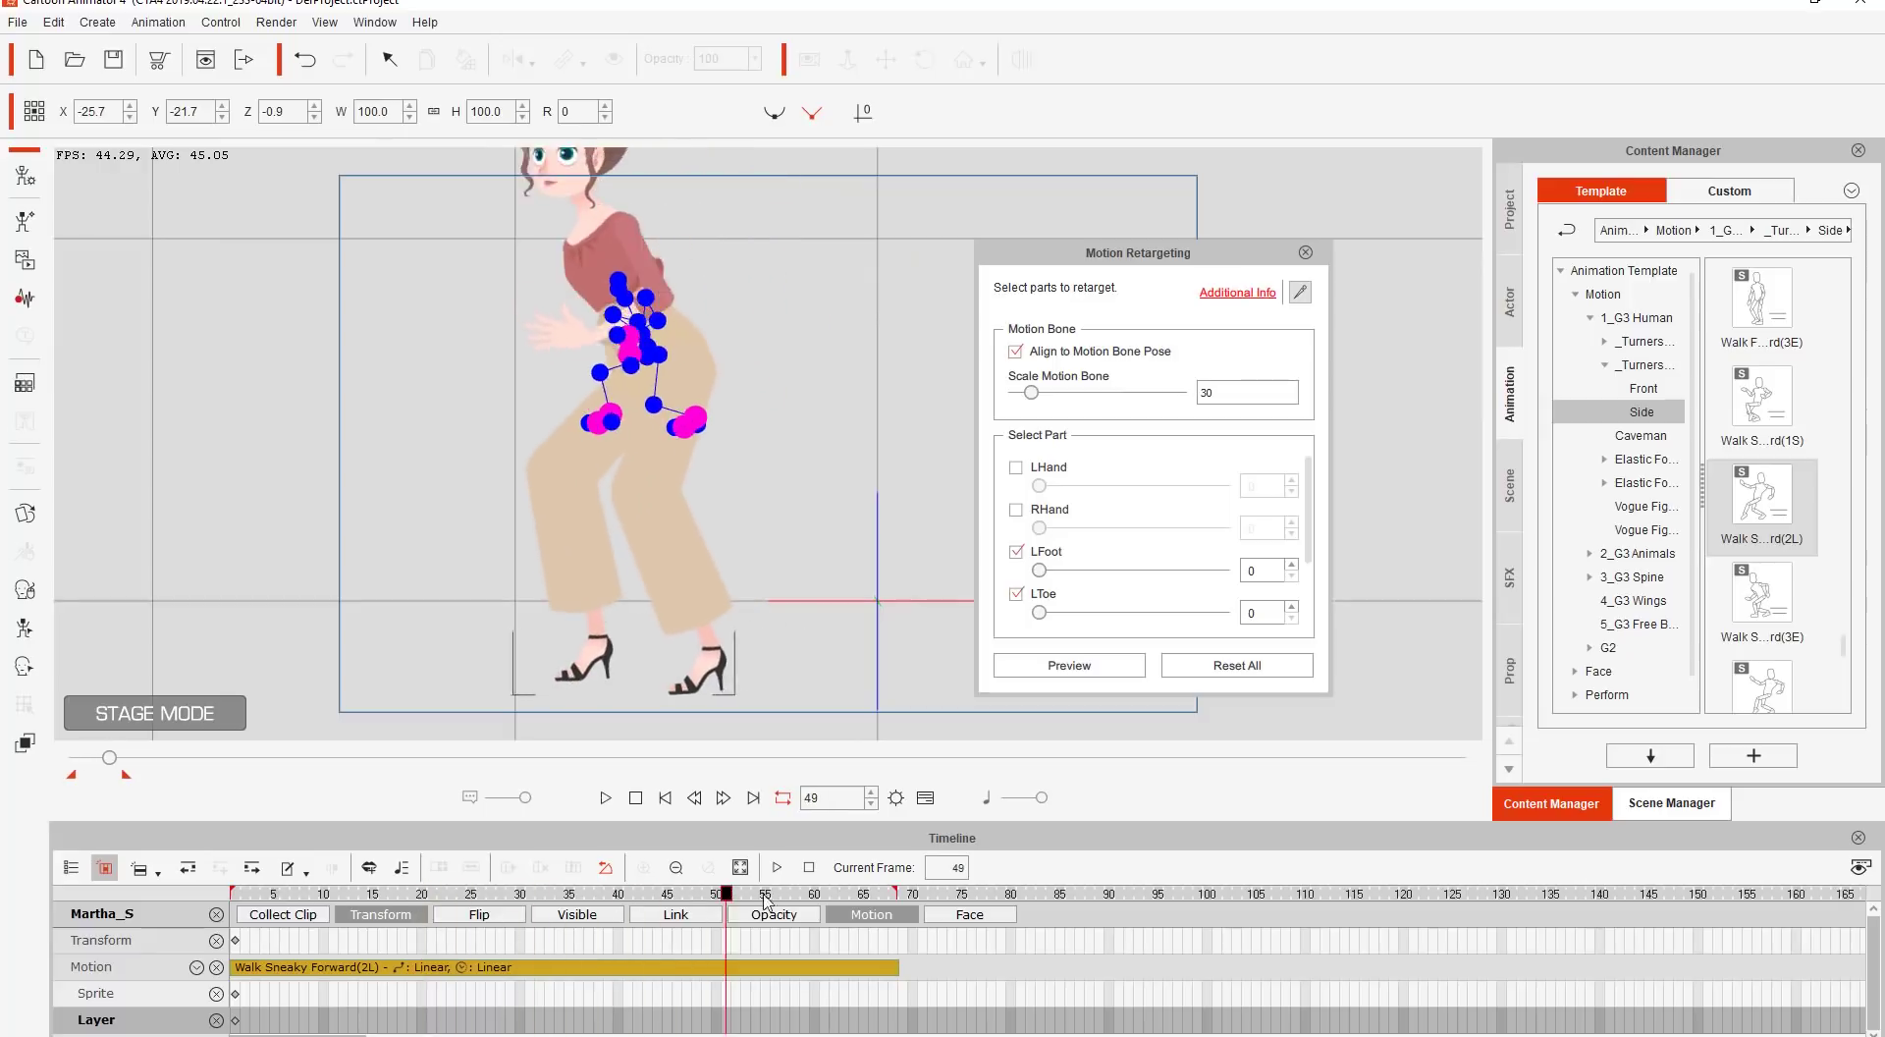
drag(793, 888, 547, 893)
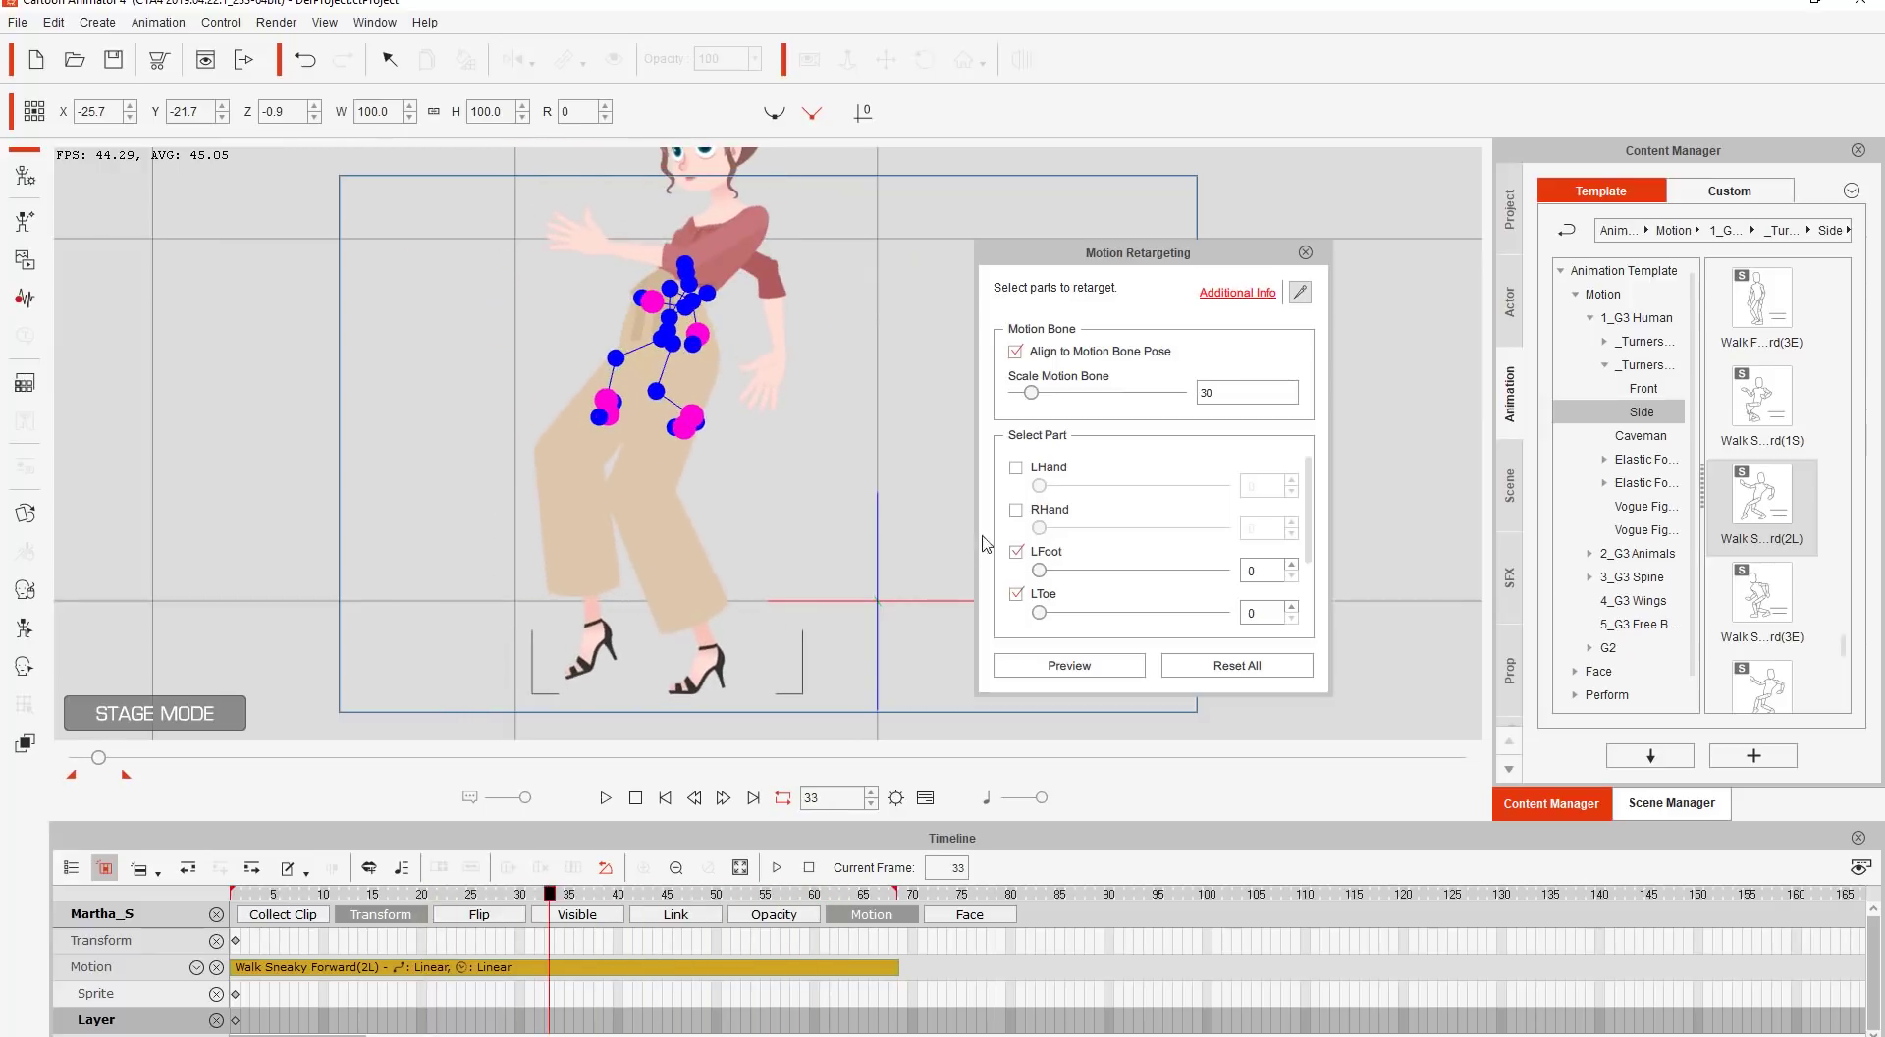
Set Scale Motion Bone to 120 and check how Martha_S's feet follow the motion bone from frame 33 back to frame 1.
drag(1217, 390, 1192, 395)
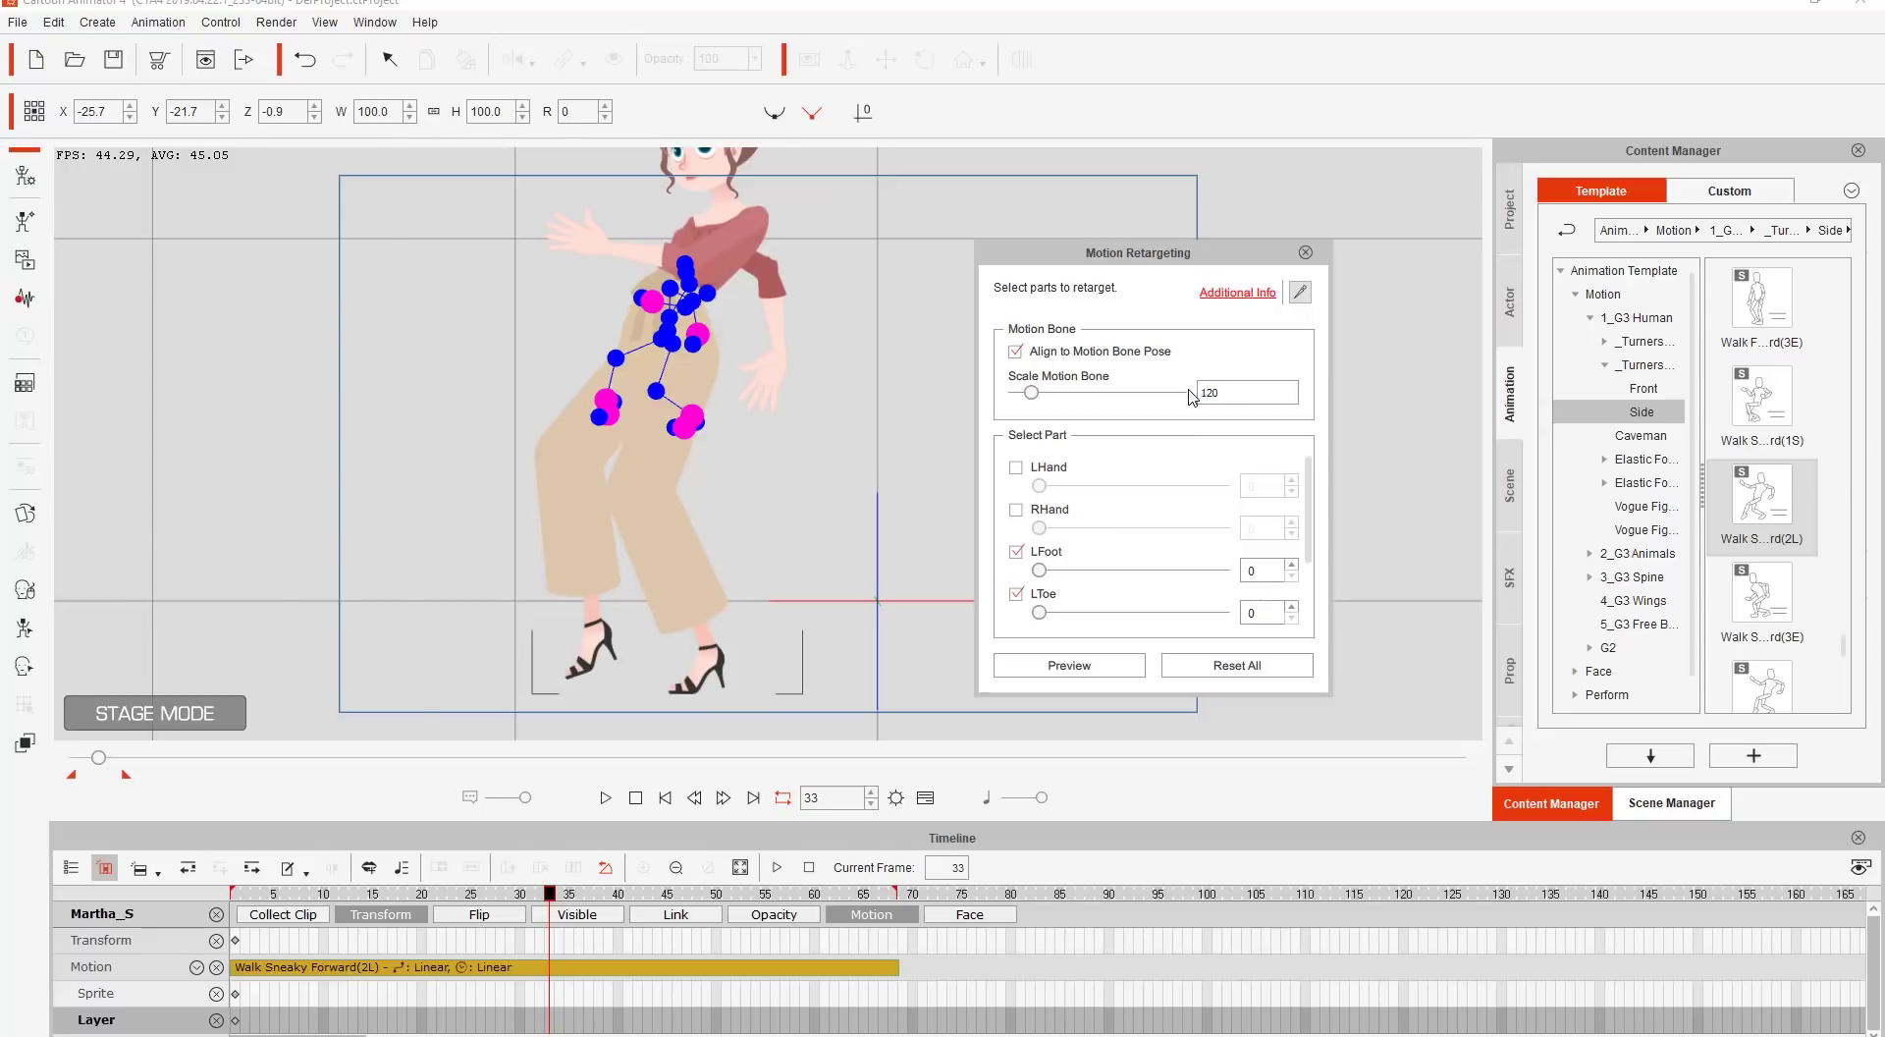
key(Return)
drag(547, 555, 782, 517)
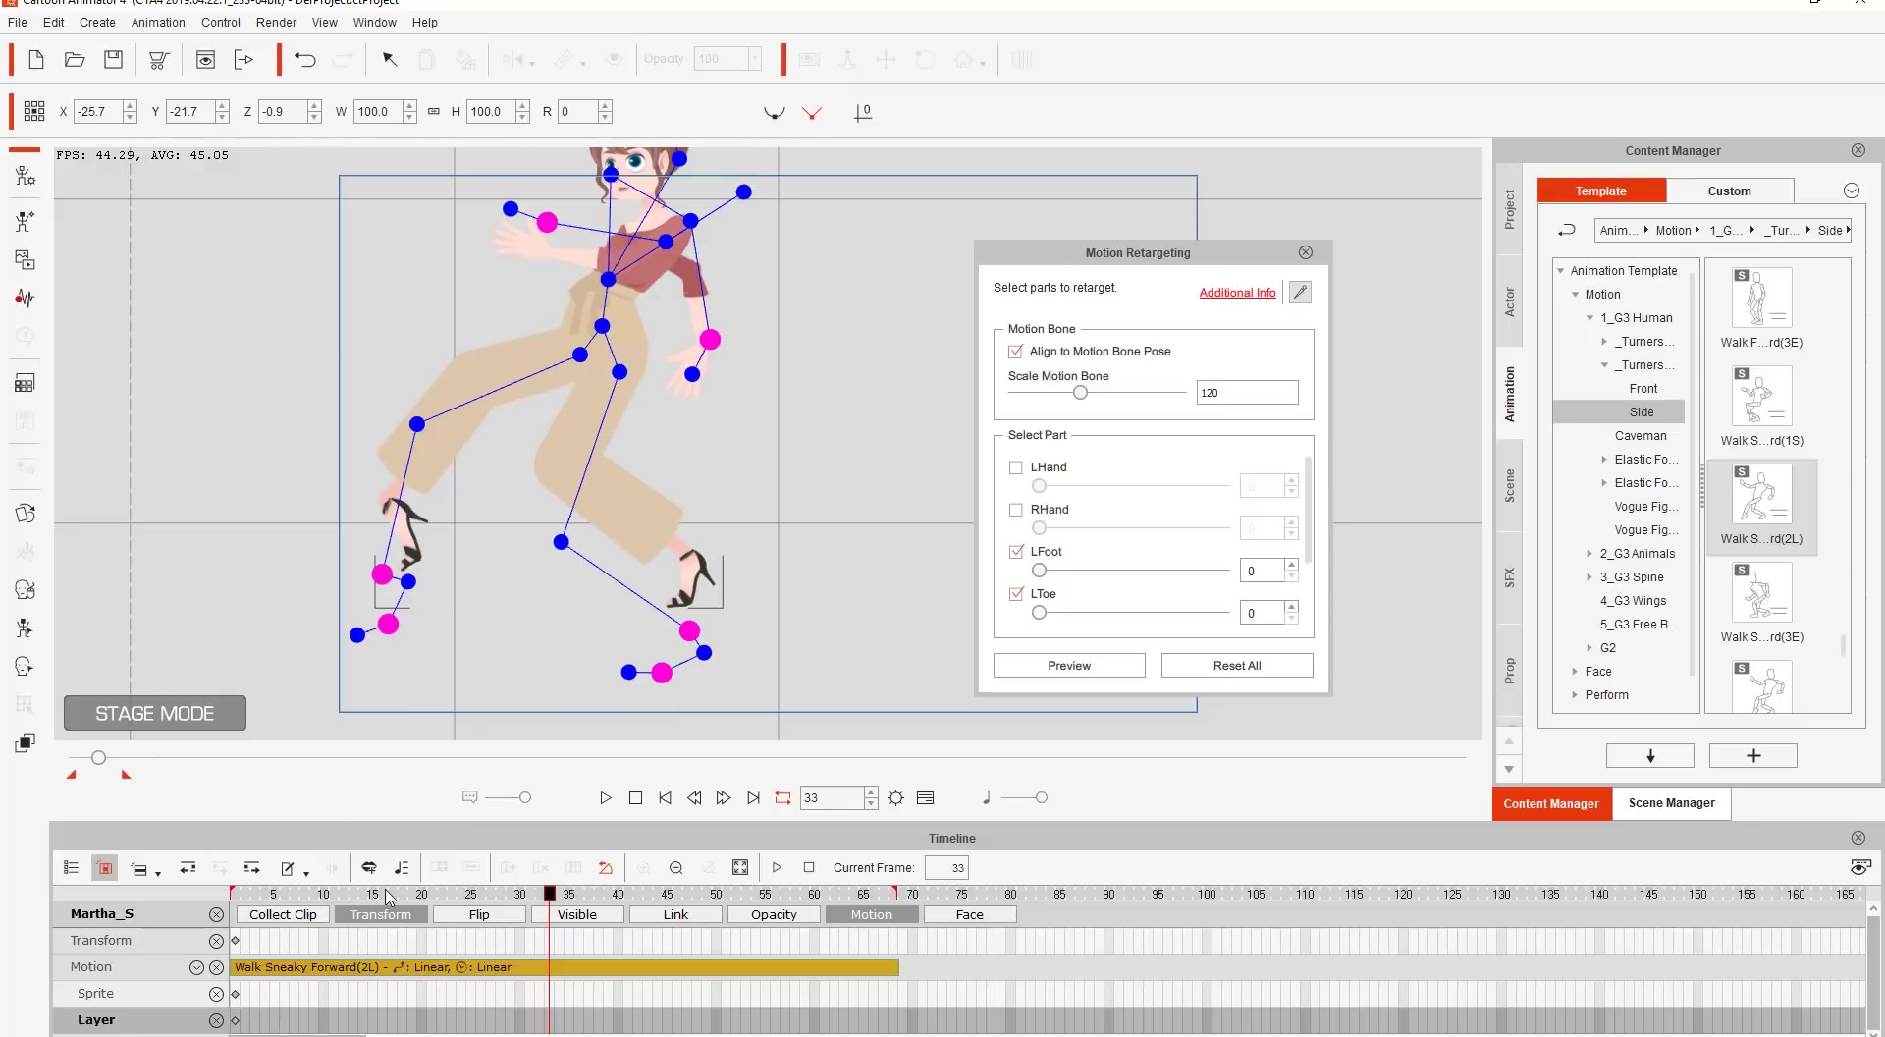
drag(407, 893, 233, 895)
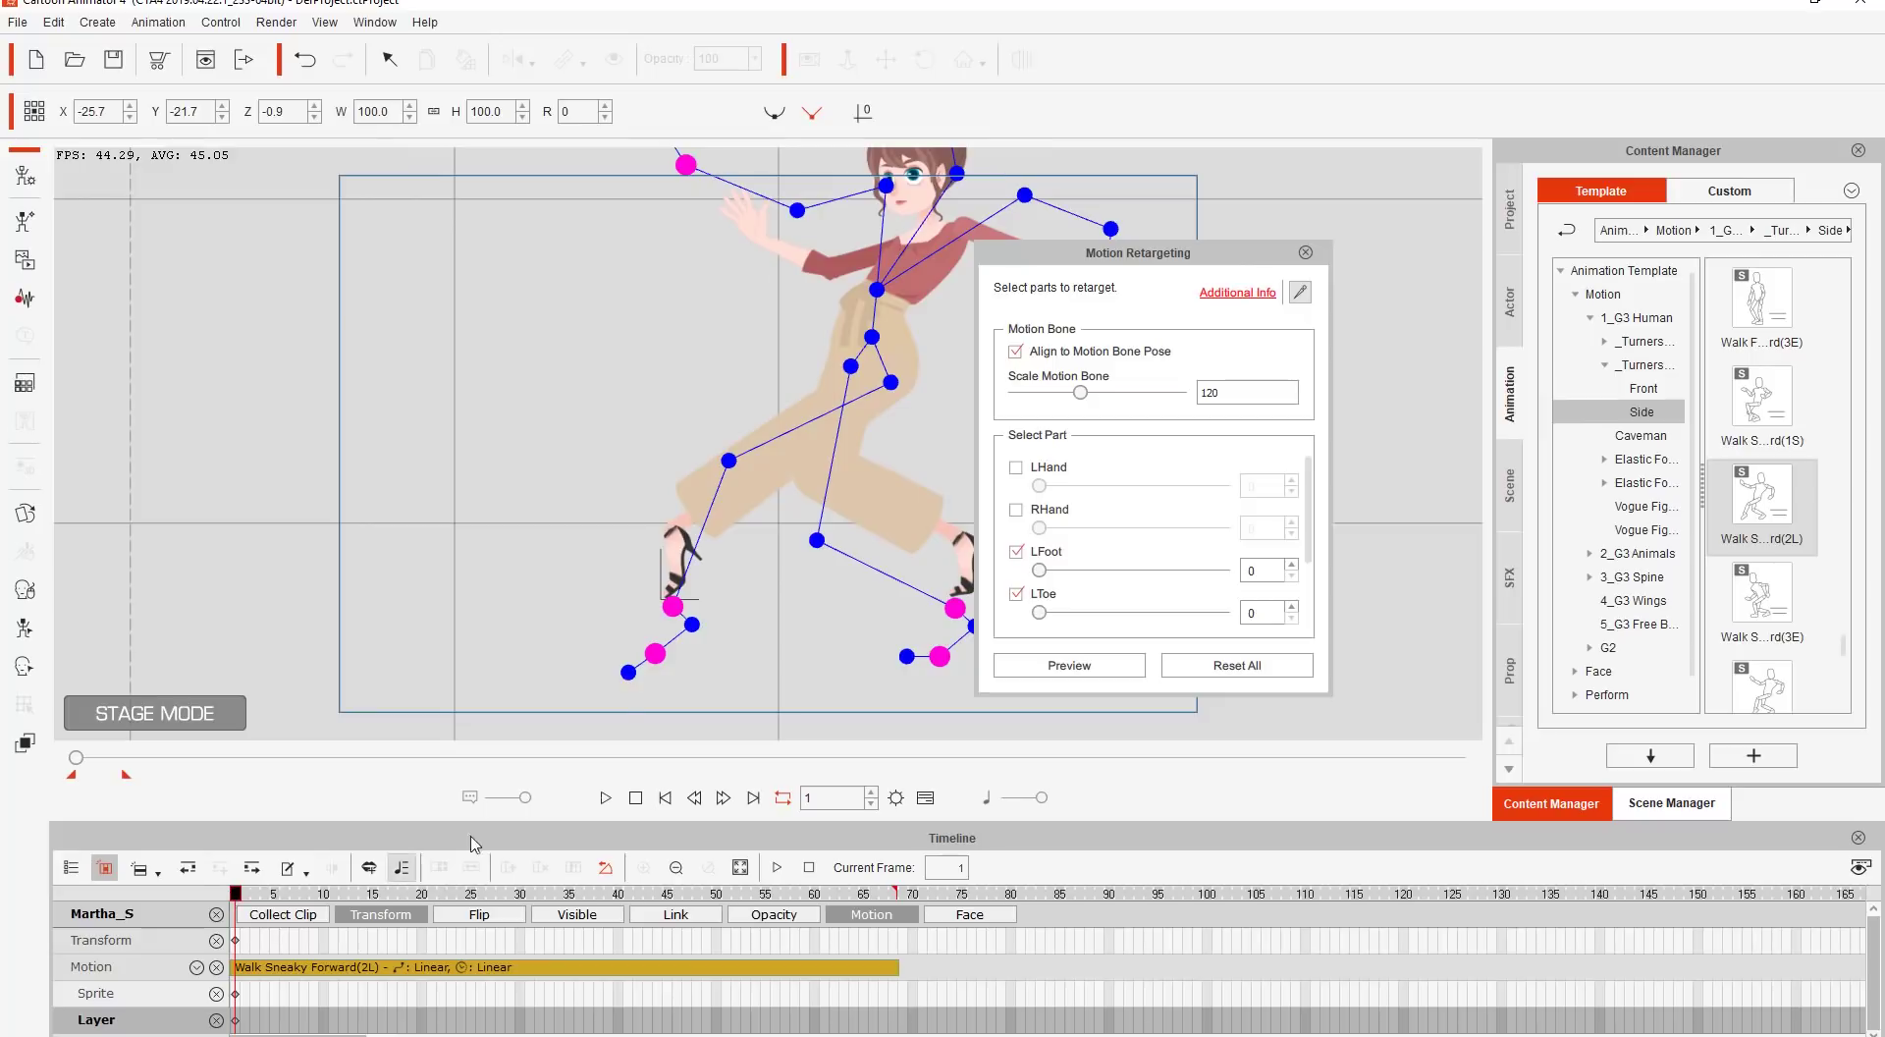
Set Scale Motion Bone to 100, scrub through the walk, and inspect Martha_S's full-body pose at frame 23.
drag(1218, 394, 1175, 398)
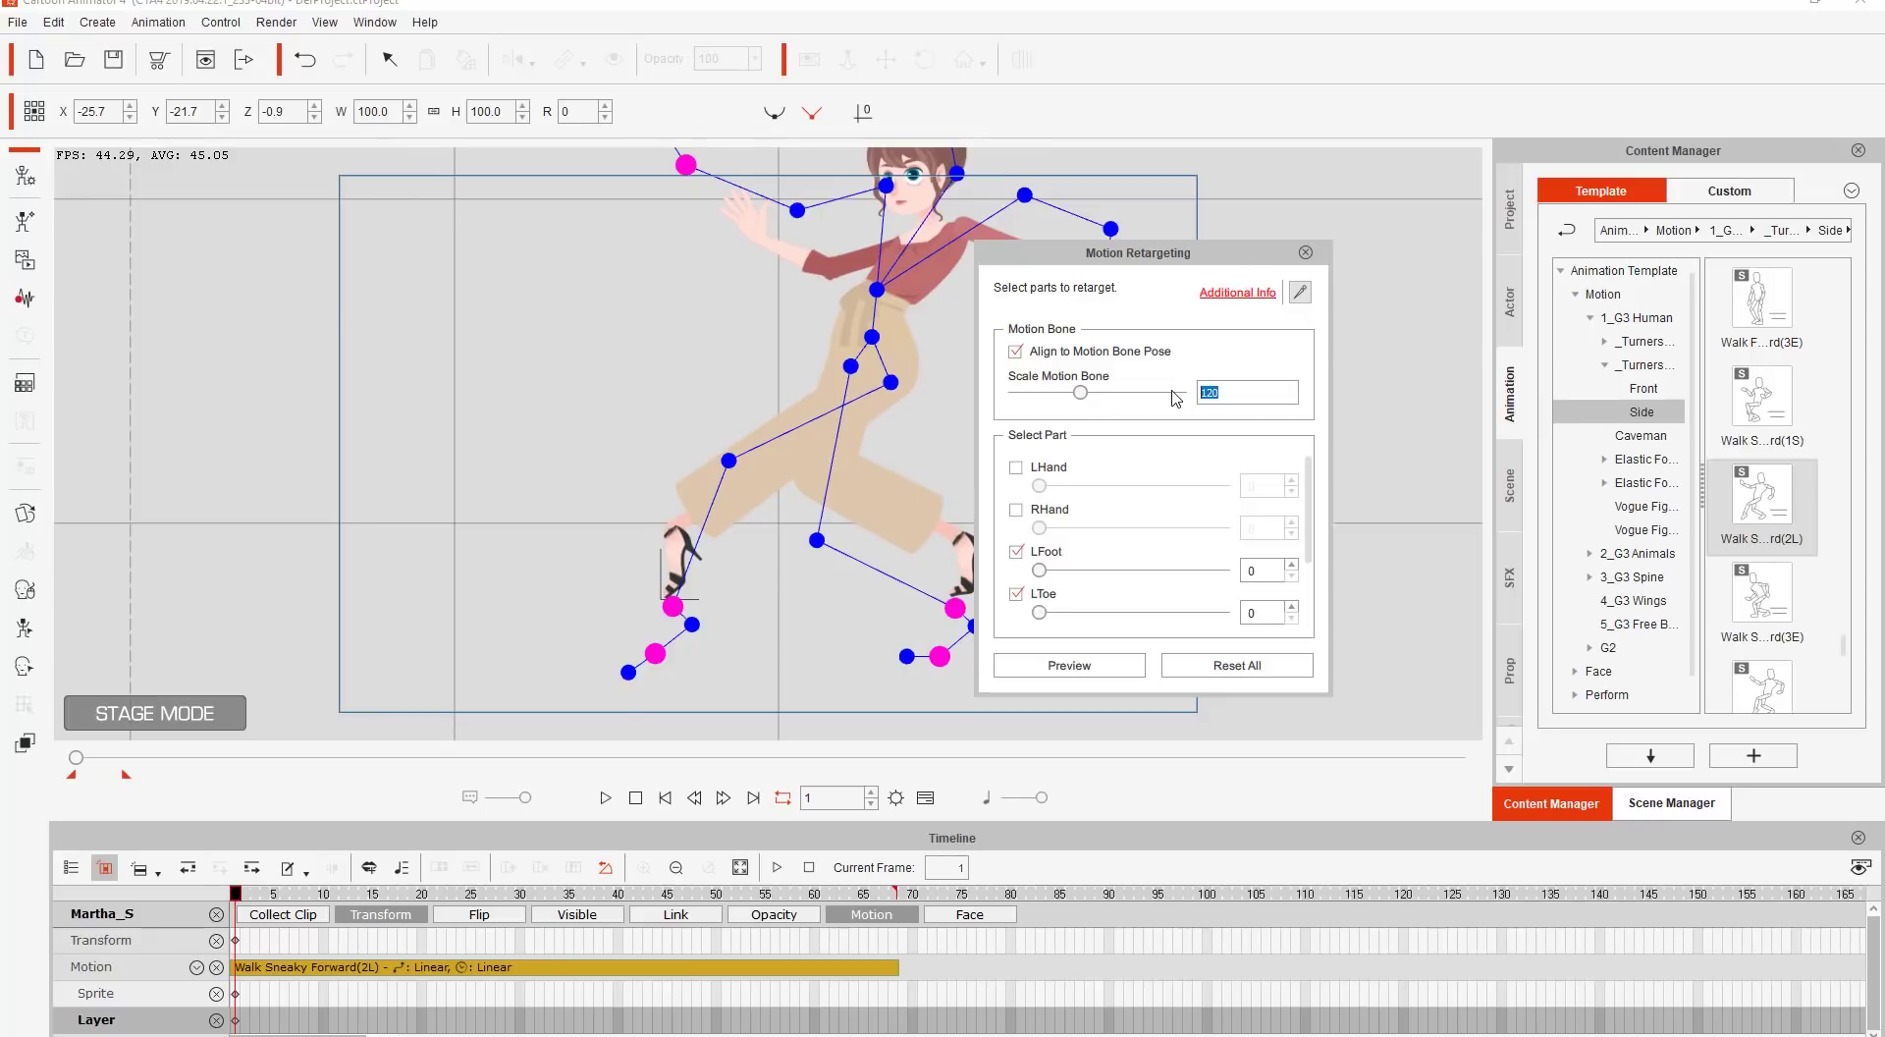
text(100)
key(Return)
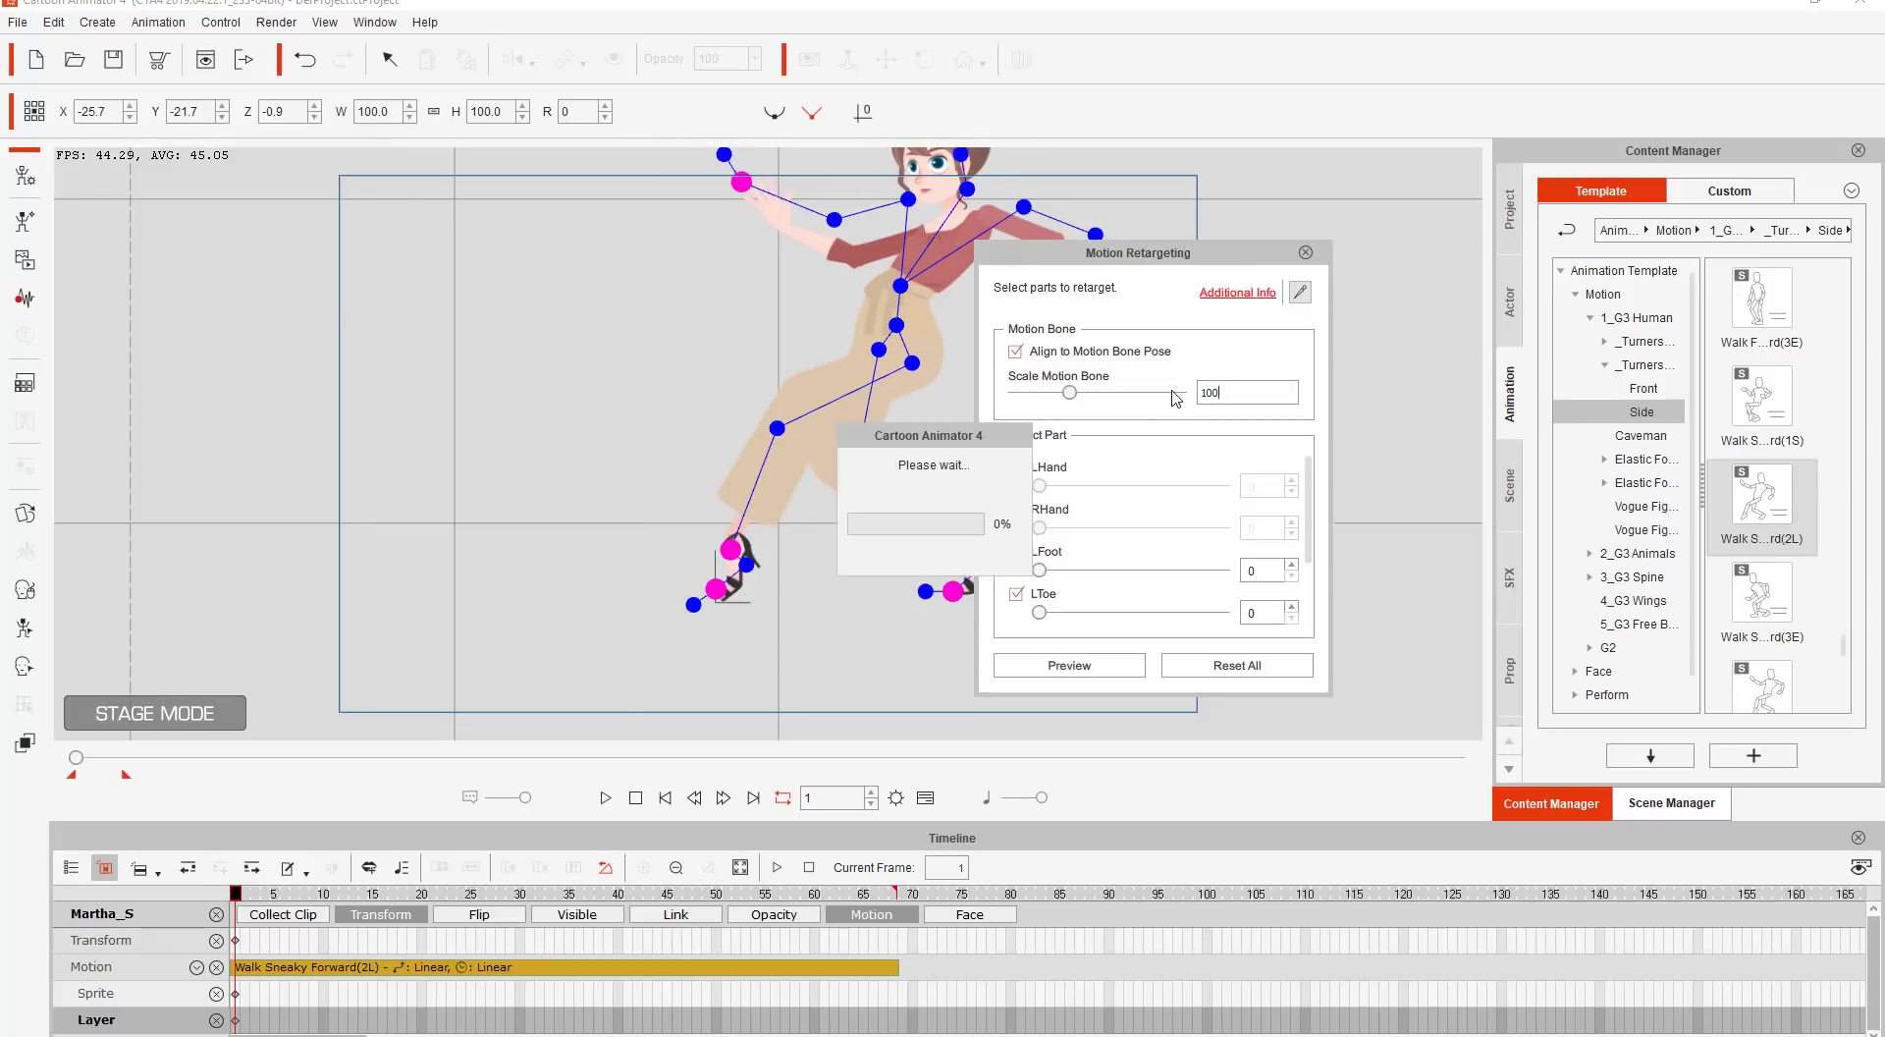
click(286, 894)
drag(305, 903, 568, 877)
click(452, 893)
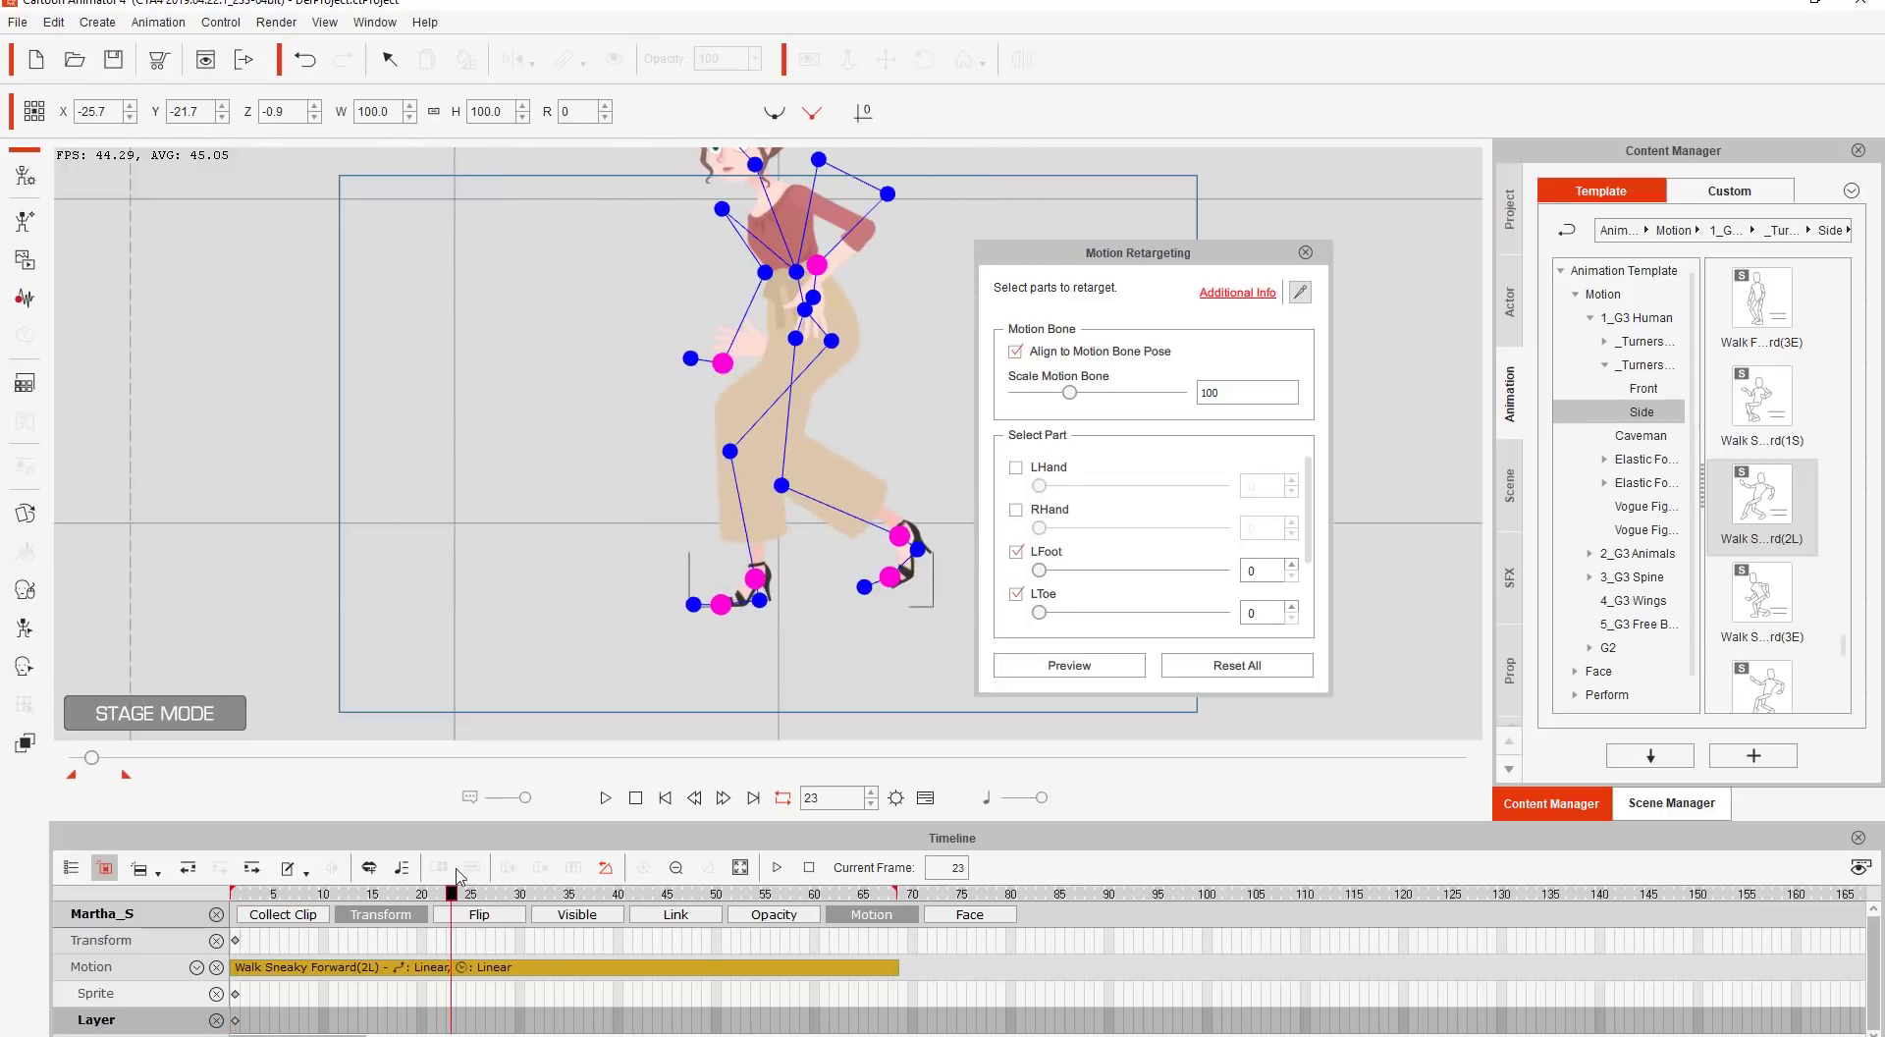
drag(623, 306, 530, 516)
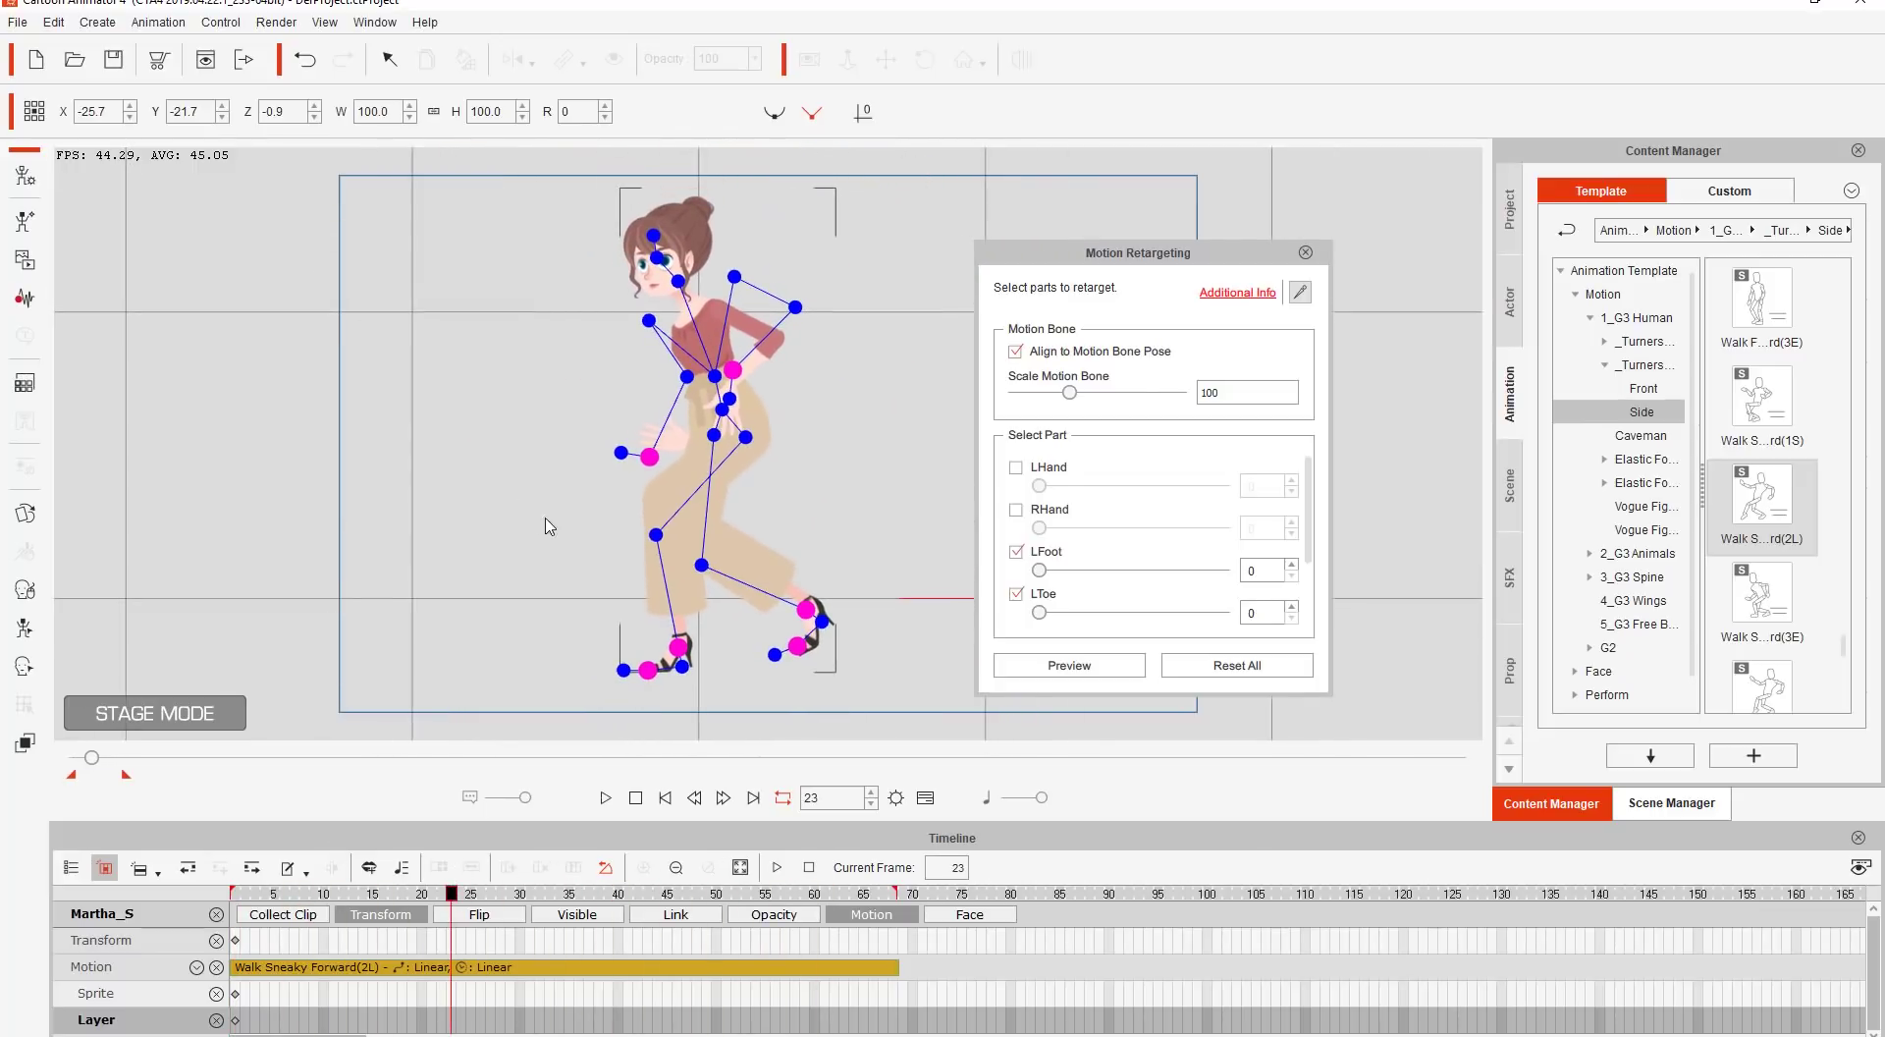